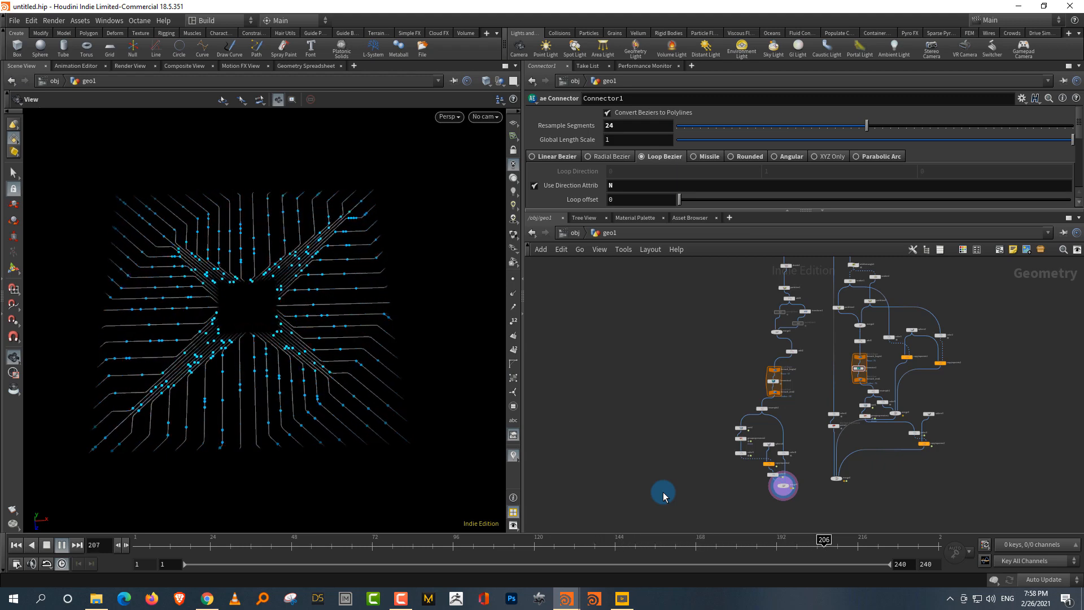
# - Stop the playback and examine the circuit-like line pattern from a closer angle
pyautogui.click(47, 544)
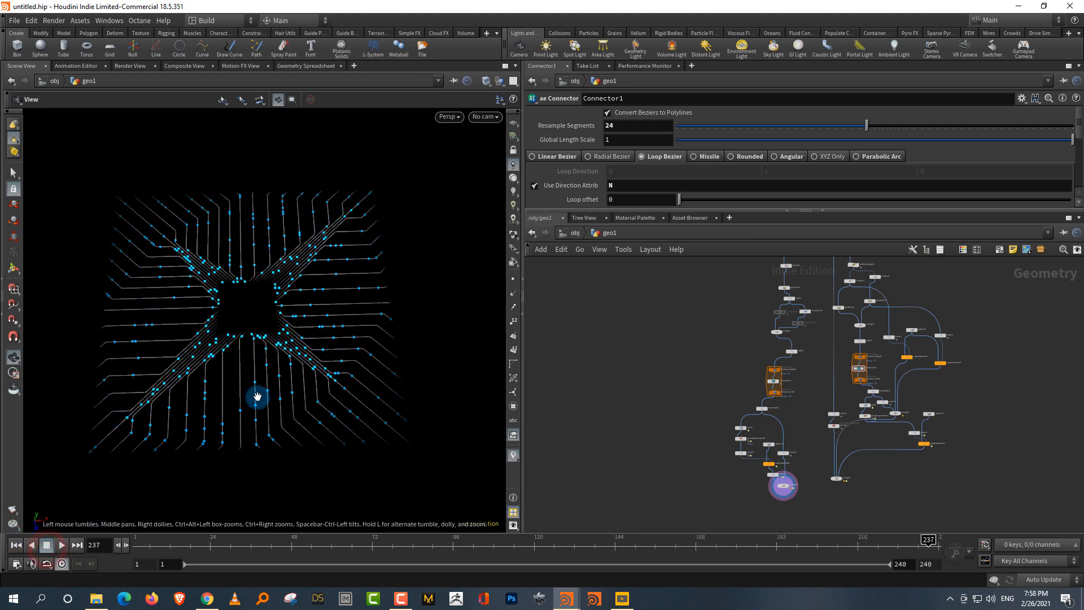
pyautogui.moveTo(257, 396); pyautogui.dragTo(397, 293)
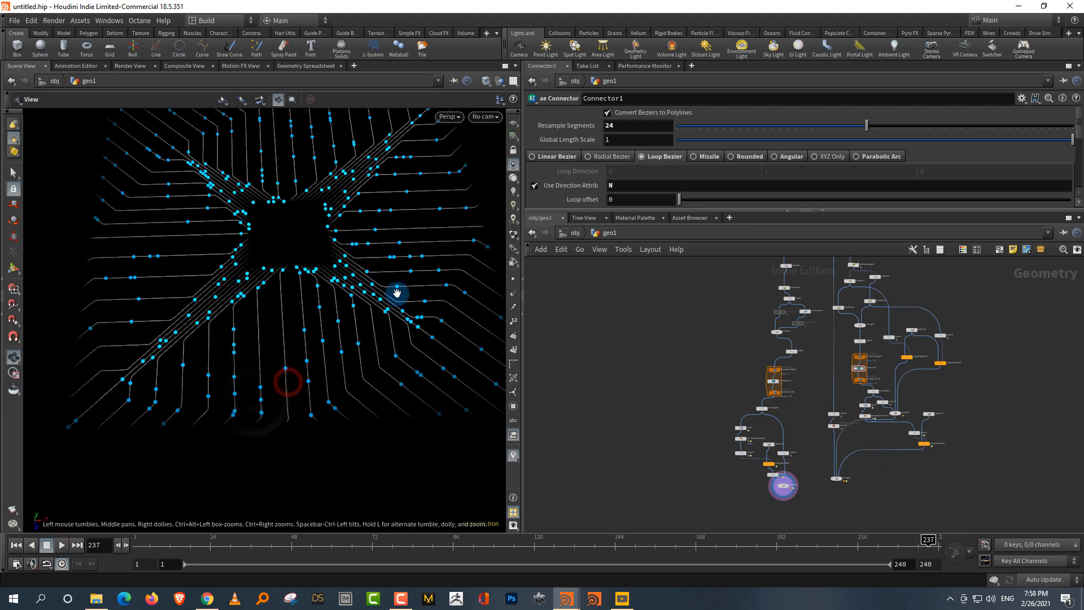
pyautogui.scroll(5, 836, 446)
# - Display the merge4 node's sphere setup and preview its animation, stopping the playback at the end
pyautogui.click(852, 460)
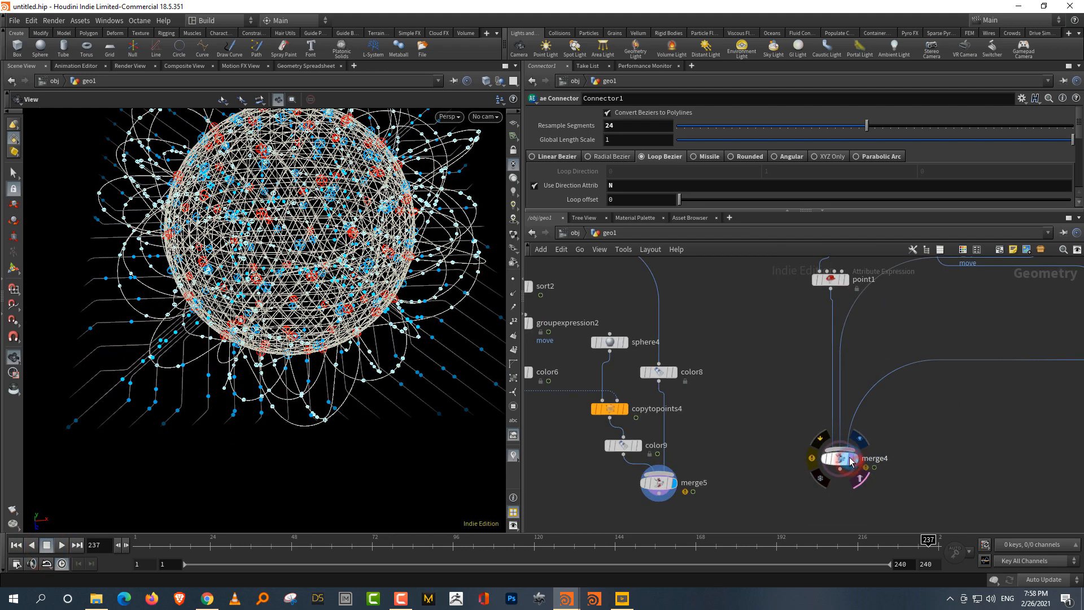
pyautogui.click(853, 460)
pyautogui.moveTo(365, 363)
pyautogui.mouseDown()
pyautogui.moveTo(388, 296)
pyautogui.moveTo(357, 359)
pyautogui.mouseUp()
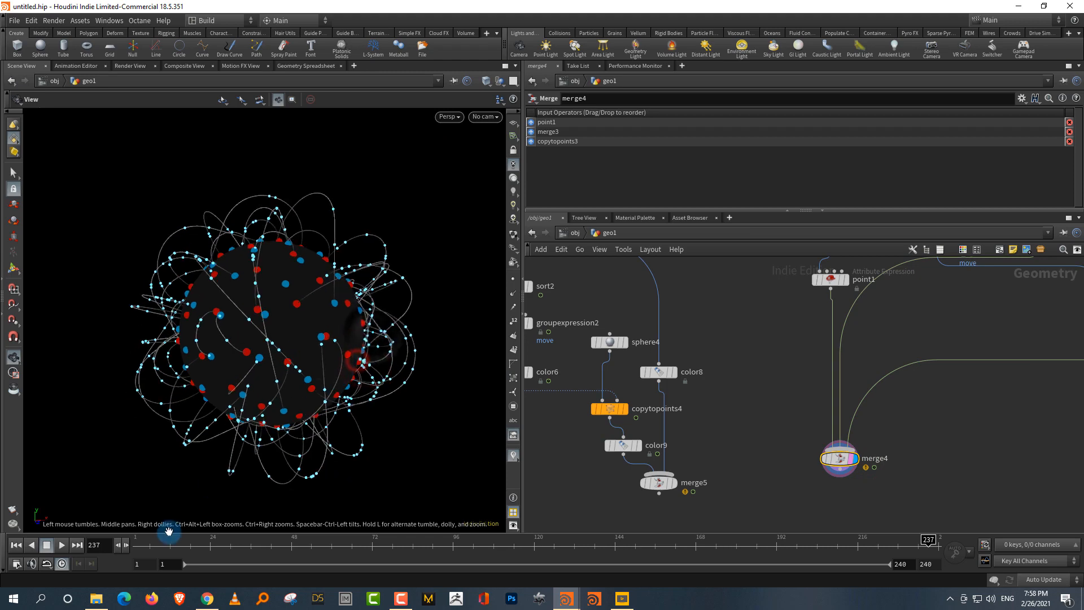
pyautogui.click(62, 545)
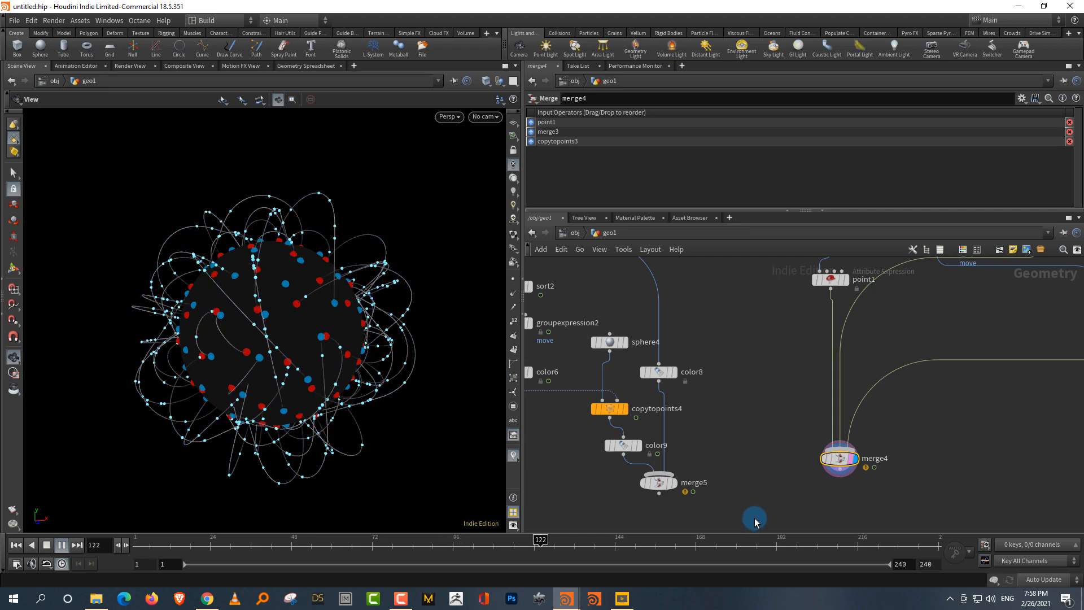
pyautogui.click(47, 545)
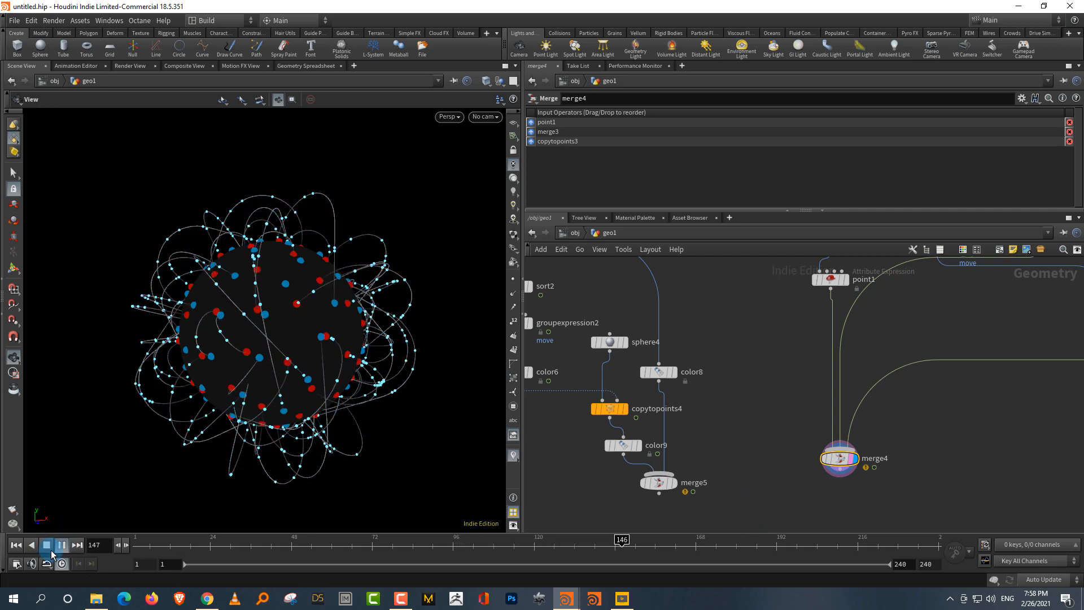
# - Switch to Chrome, review the "houdini aelib" search results for the GitHub and Nicholas-taylor.com pages, and return to Houdini
pyautogui.click(209, 600)
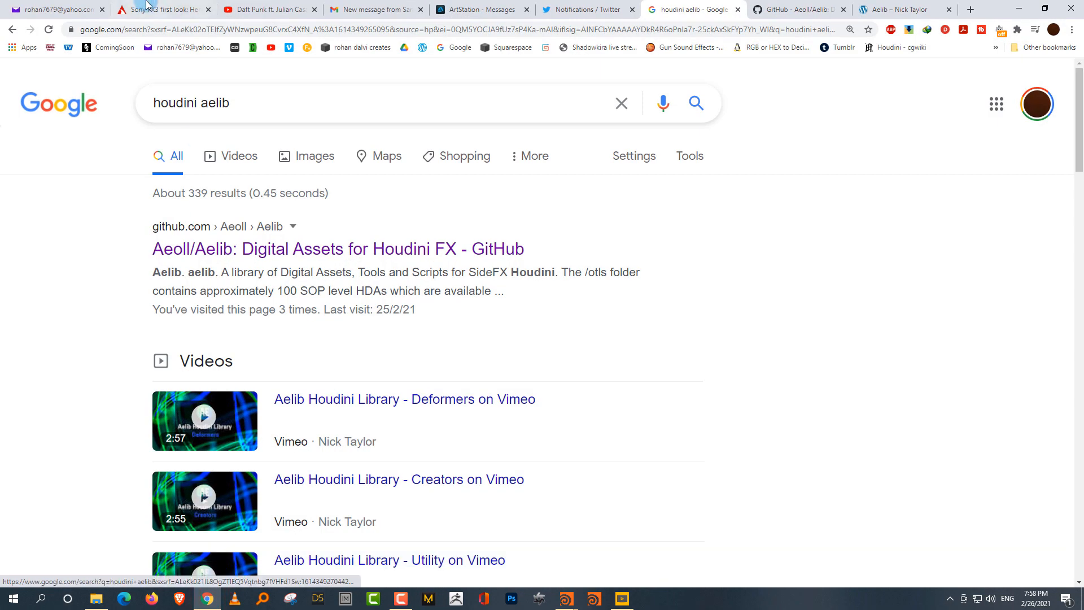
pyautogui.click(279, 250)
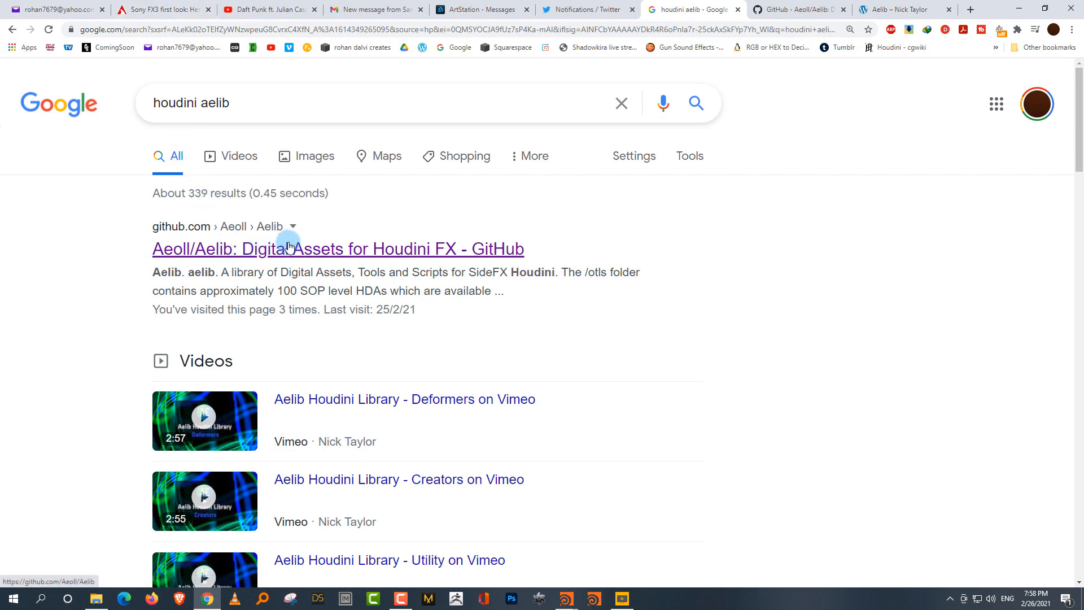
pyautogui.scroll(-5, 641, 438)
pyautogui.scroll(-3, 641, 439)
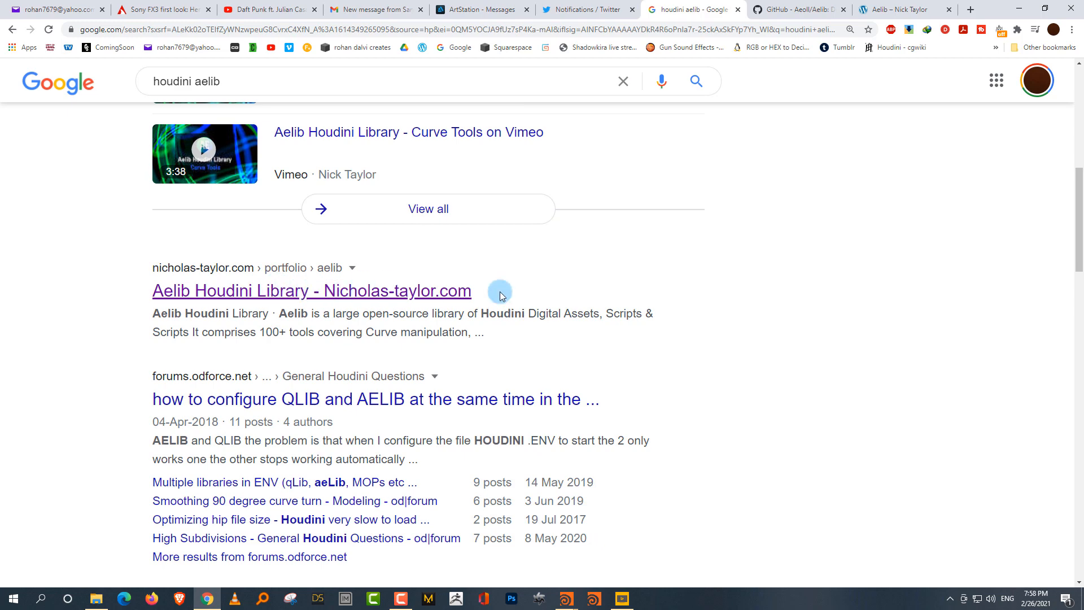
pyautogui.scroll(8, 702, 351)
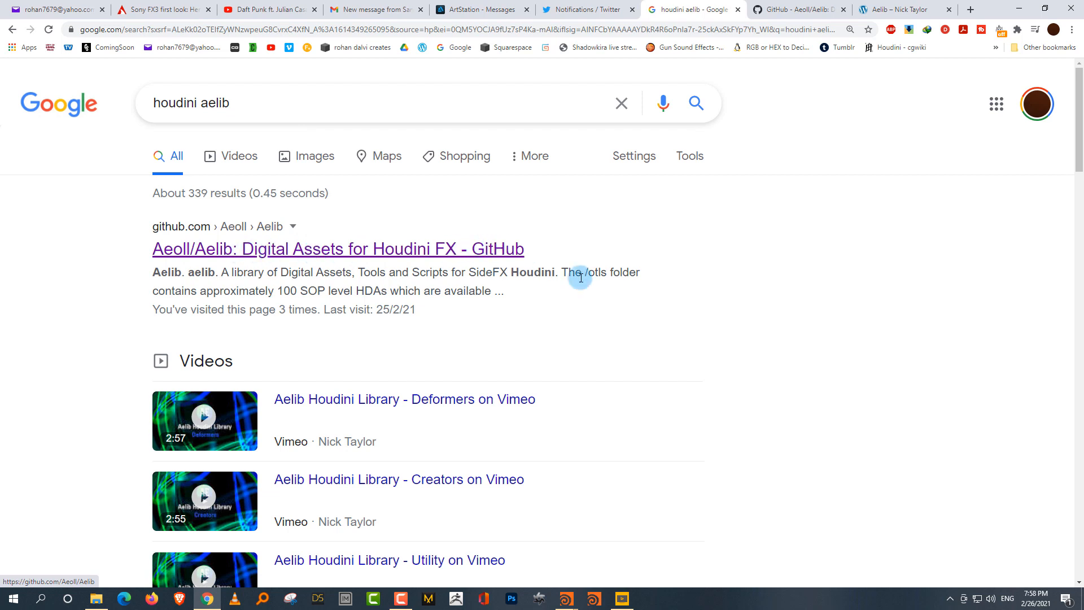
pyautogui.scroll(-2, 617, 294)
pyautogui.scroll(2, 666, 271)
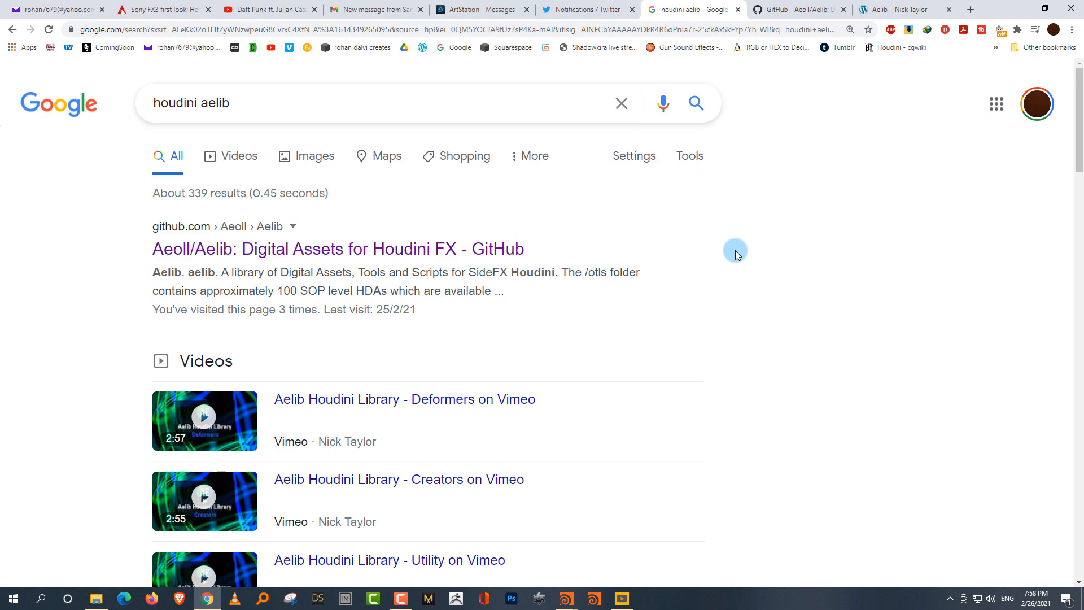
pyautogui.click(1020, 8)
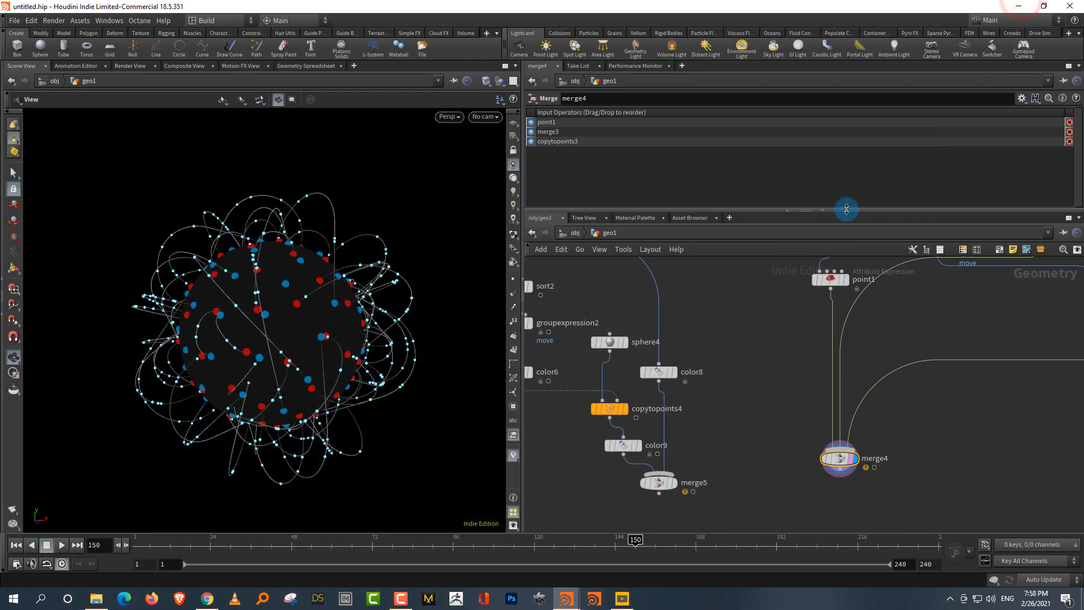
# - Enlarge the parameter pane slightly and move the merge4 node lower, away from its input nodes
pyautogui.moveTo(880, 211); pyautogui.dragTo(880, 228)
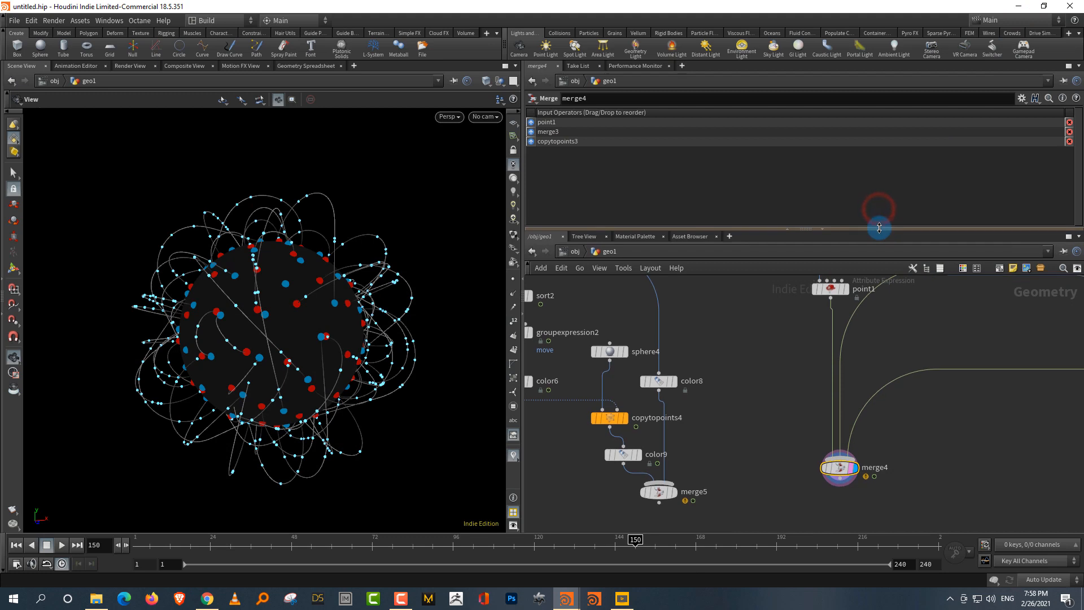
pyautogui.moveTo(1008, 440); pyautogui.dragTo(949, 491, button='middle')
pyautogui.moveTo(930, 492); pyautogui.dragTo(885, 540, button='right')
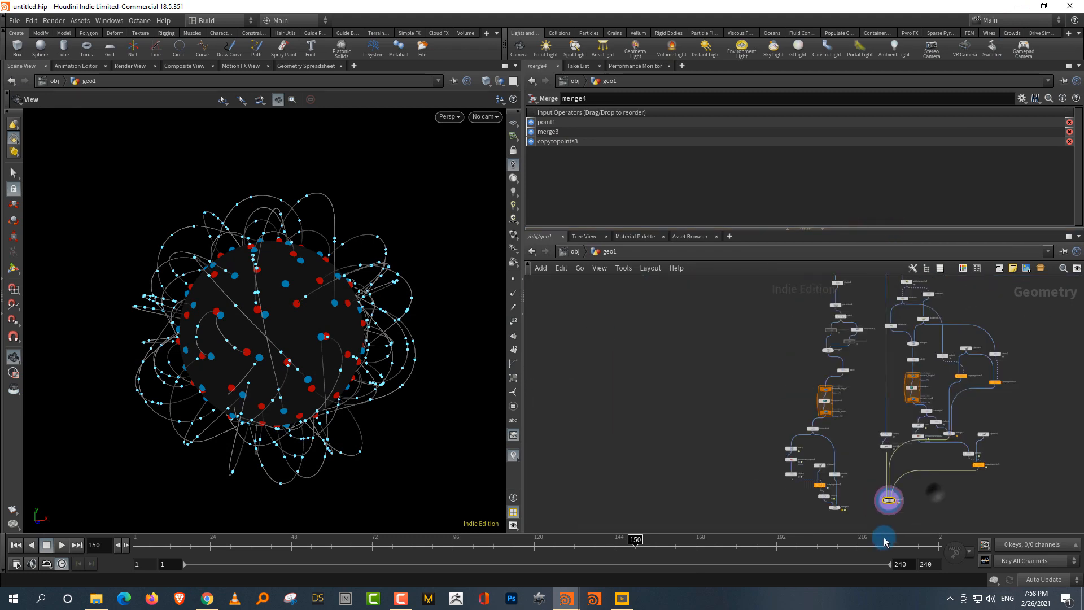
pyautogui.moveTo(961, 477); pyautogui.dragTo(916, 470, button='middle')
pyautogui.moveTo(914, 503); pyautogui.dragTo(935, 475, button='right')
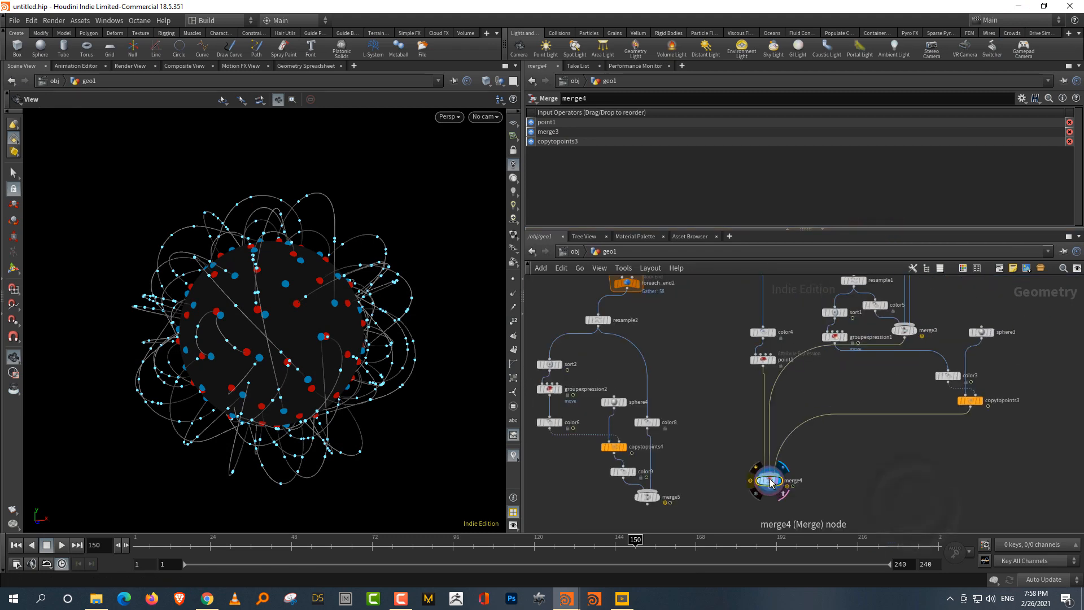
pyautogui.moveTo(769, 479); pyautogui.dragTo(820, 512)
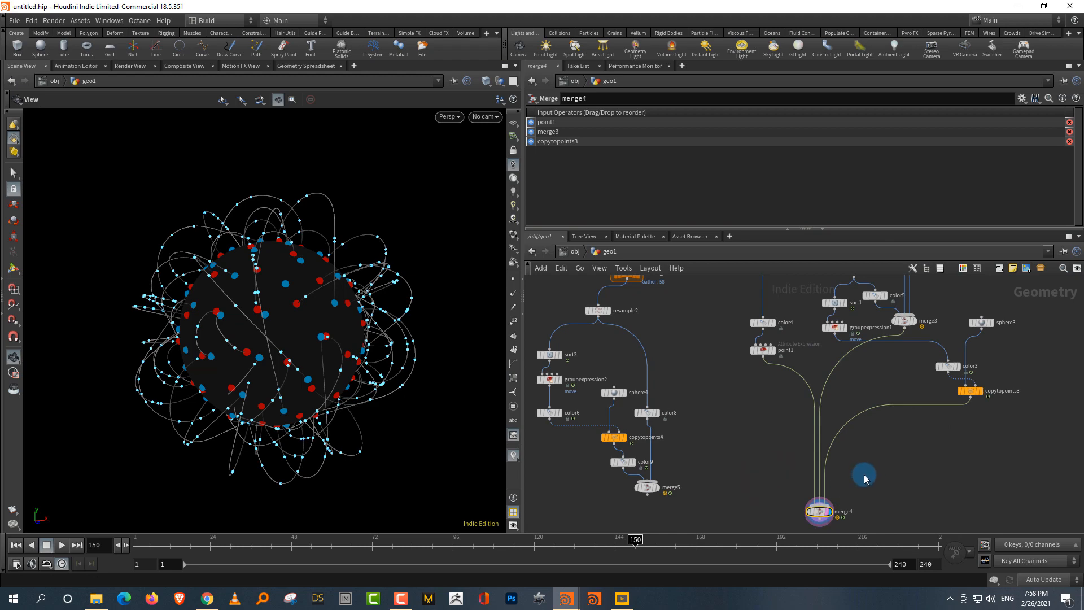
pyautogui.moveTo(388, 365); pyautogui.dragTo(325, 343)
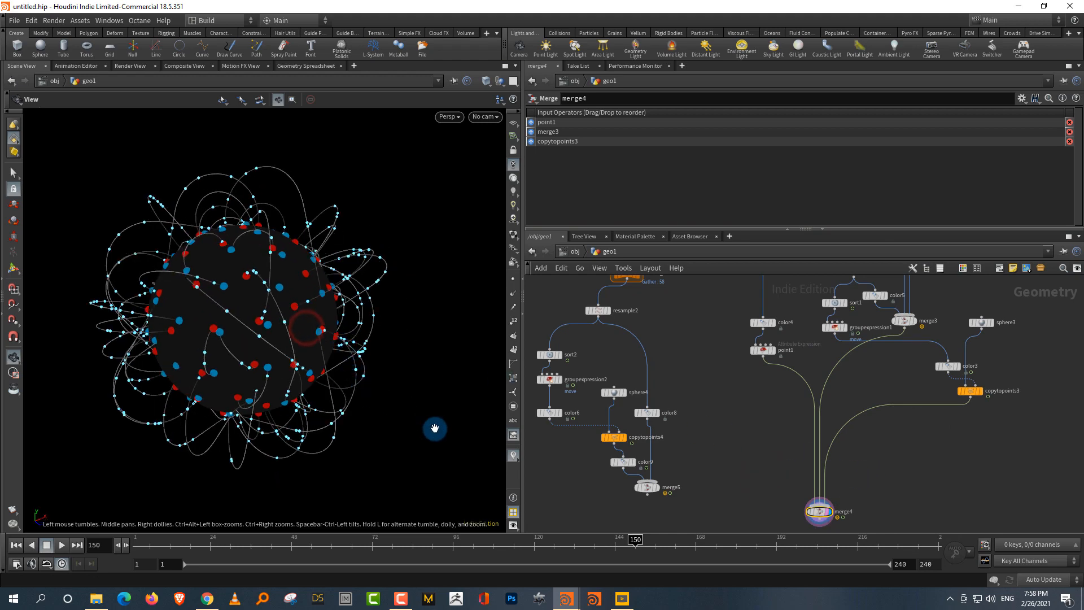
# - Spread out the color8, color9 and merge5 nodes to make the second network's wiring easier to read
pyautogui.moveTo(768, 486); pyautogui.dragTo(790, 457, button='middle')
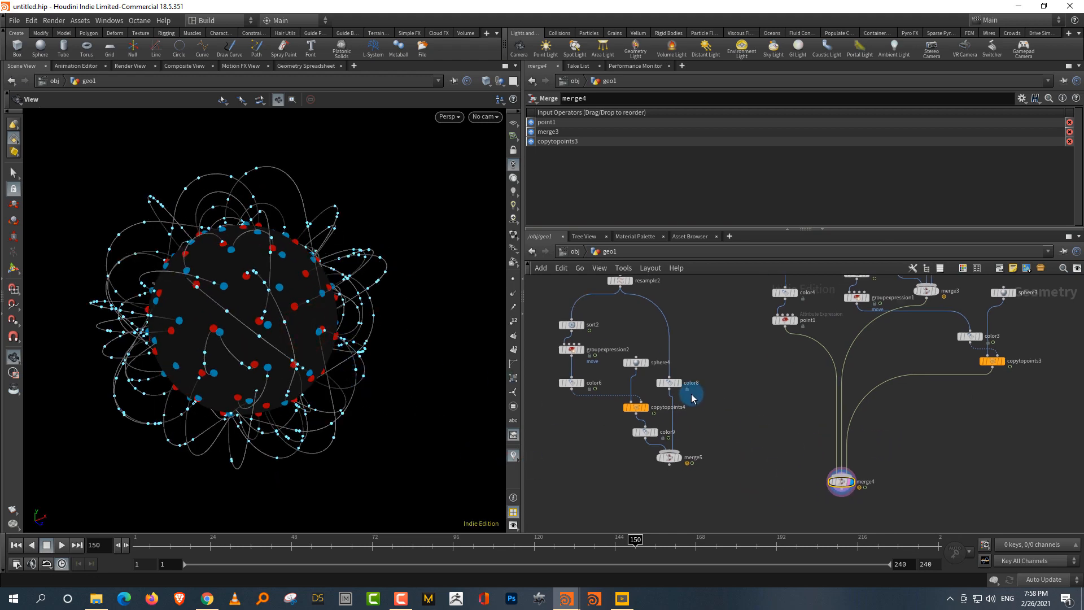
pyautogui.moveTo(676, 385); pyautogui.dragTo(703, 383)
pyautogui.moveTo(648, 432); pyautogui.dragTo(683, 490)
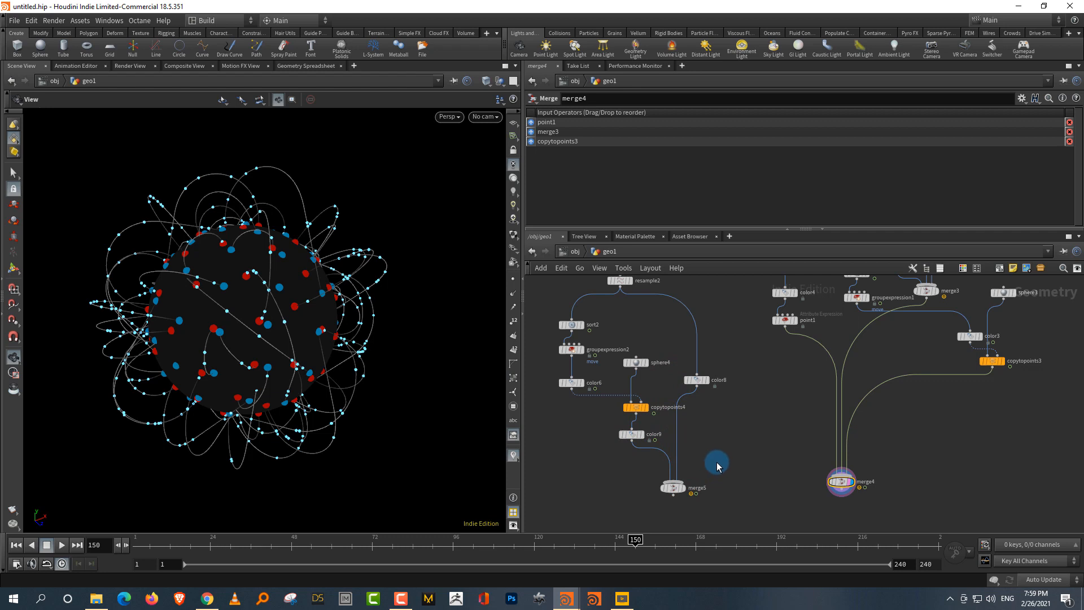
# - Examine both node networks from the scatter and partition nodes down to the for-each loop, including the Connector1 node's parameters
pyautogui.moveTo(972, 467); pyautogui.dragTo(920, 480, button='middle')
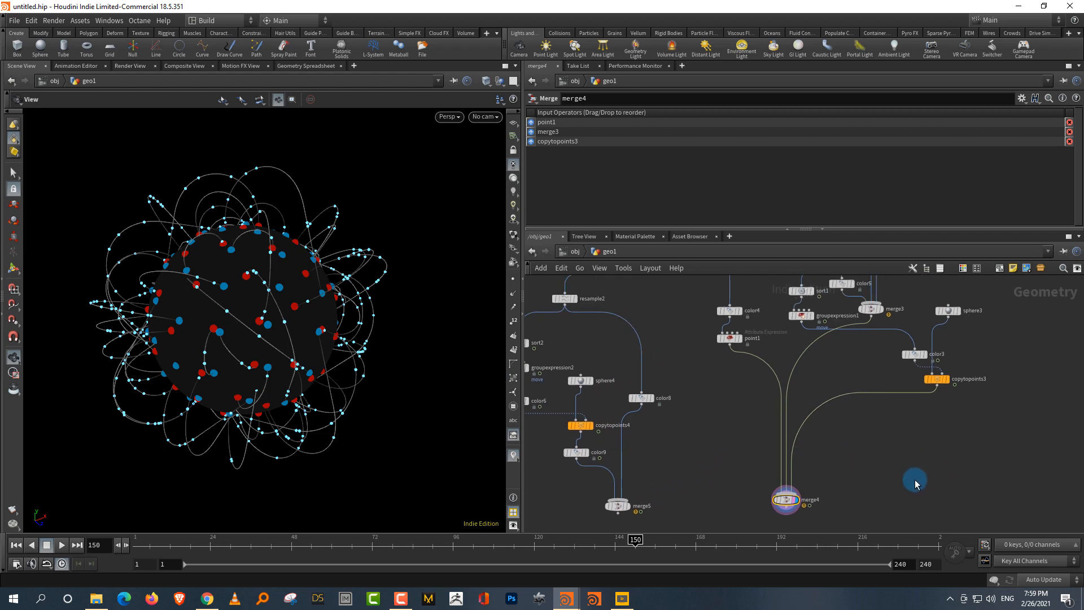
pyautogui.scroll(-5, 961, 446)
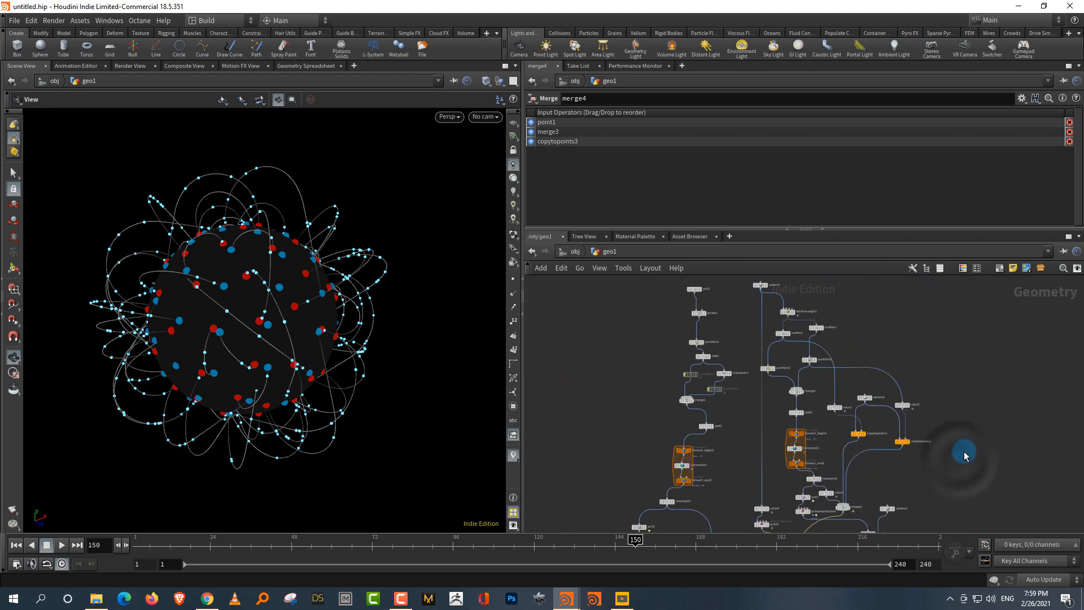
pyautogui.moveTo(964, 418); pyautogui.dragTo(961, 491, button='middle')
pyautogui.moveTo(845, 358); pyautogui.dragTo(891, 433, button='right')
pyautogui.moveTo(935, 419); pyautogui.dragTo(960, 300, button='middle')
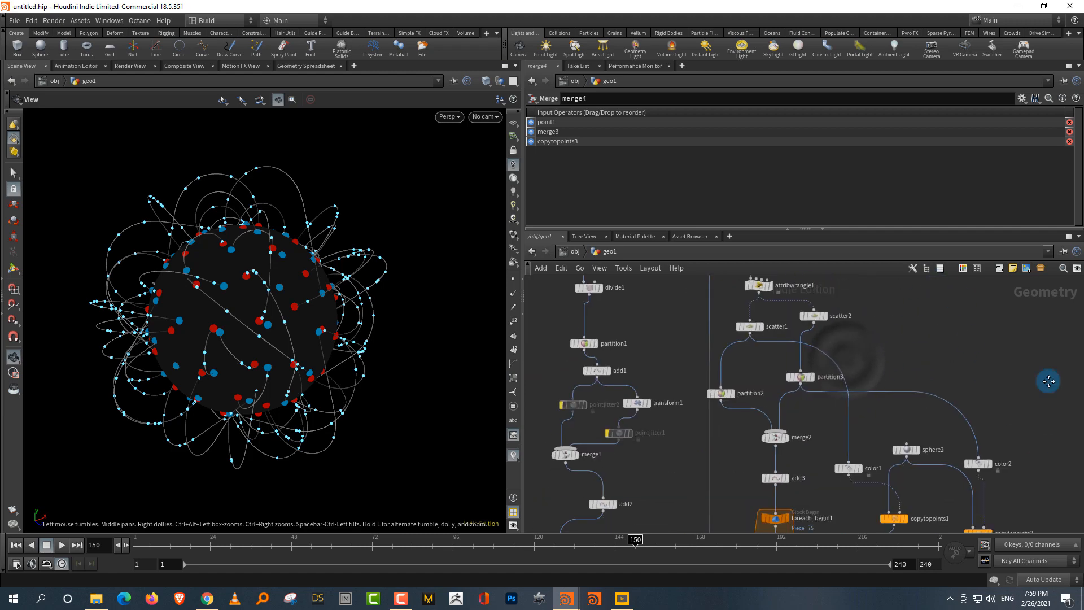
pyautogui.moveTo(1048, 381); pyautogui.dragTo(1030, 355, button='middle')
pyautogui.click(767, 350)
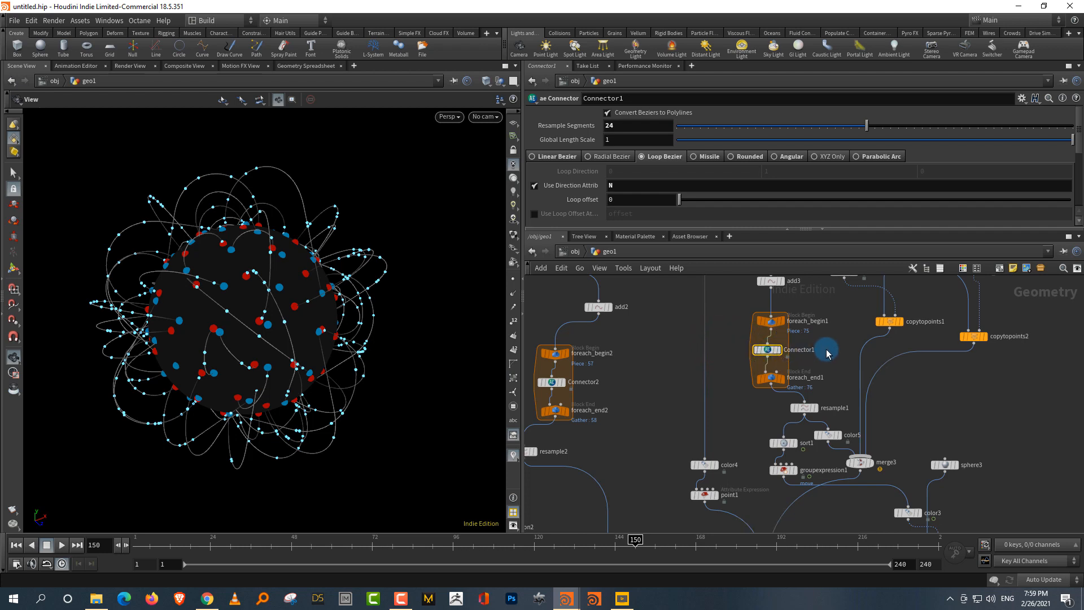
pyautogui.moveTo(833, 340); pyautogui.dragTo(720, 362)
pyautogui.press('h')
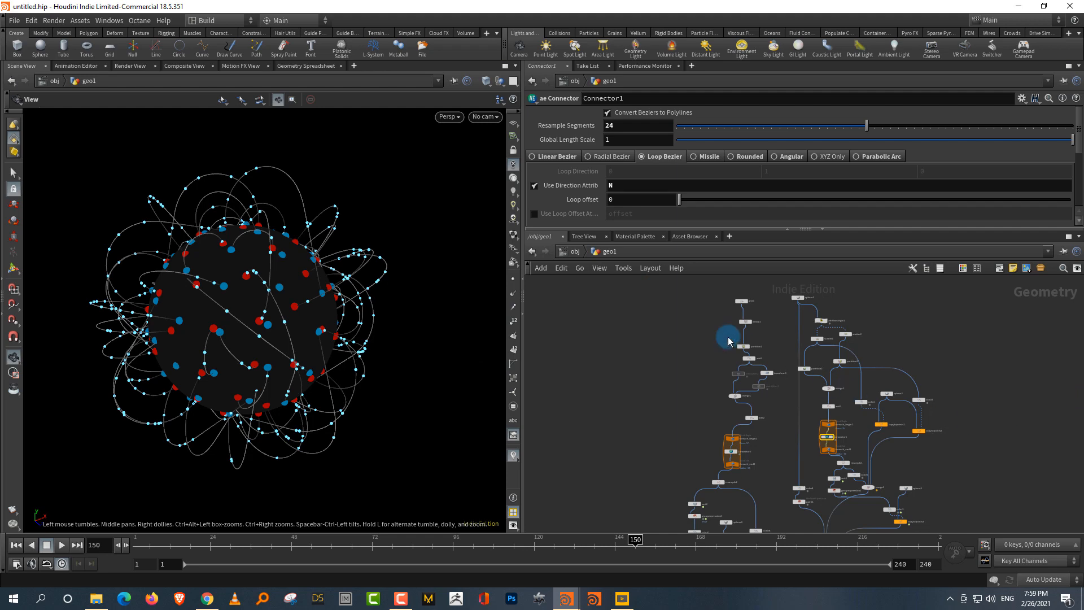
# - Add a Grid node in an empty area of the geo1 network, beside the existing node chains
pyautogui.moveTo(1038, 368); pyautogui.dragTo(842, 424, button='middle')
pyautogui.scroll(3, 875, 409)
pyautogui.click(869, 348)
pyautogui.press('Tab')
pyautogui.write('gri')
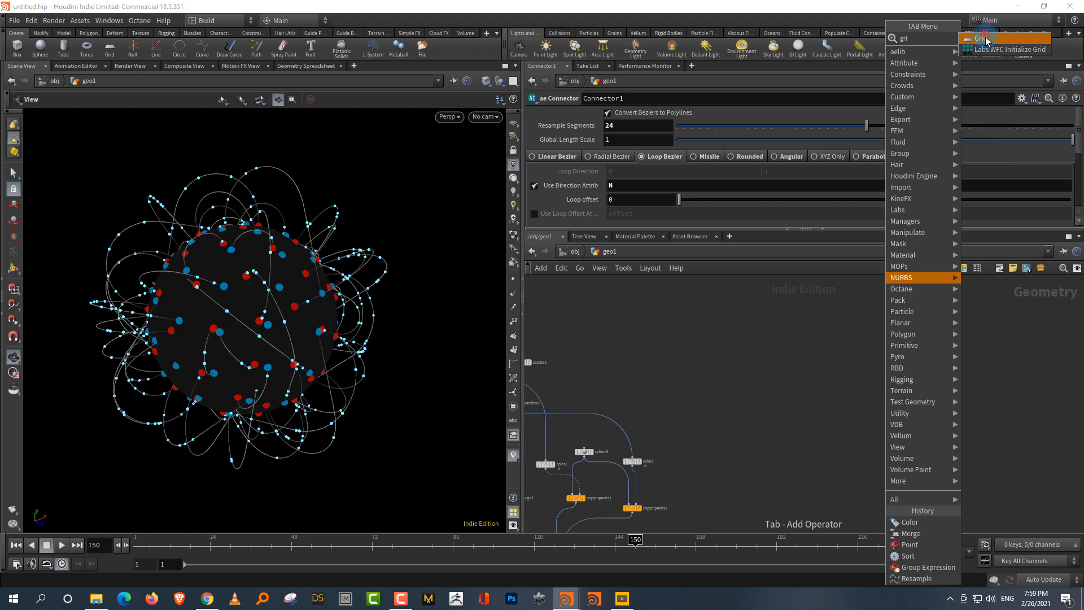
pyautogui.click(983, 39)
pyautogui.click(870, 338)
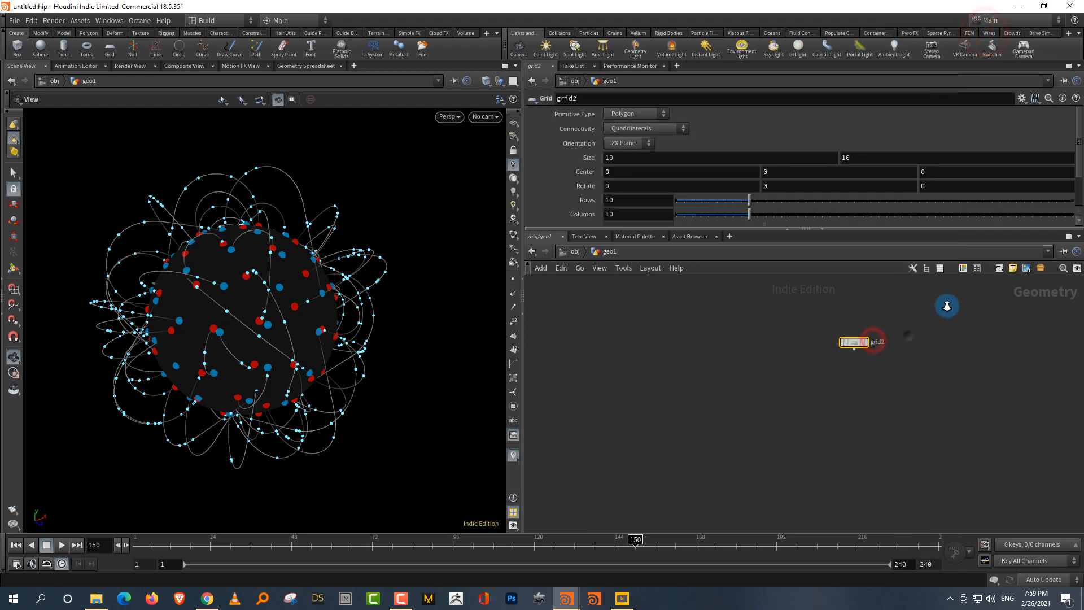
# - Display the new grid in wireframe and set both its rows and columns to 24
pyautogui.moveTo(343, 340); pyautogui.dragTo(350, 353)
pyautogui.press('w')
pyautogui.moveTo(426, 402); pyautogui.dragTo(415, 392)
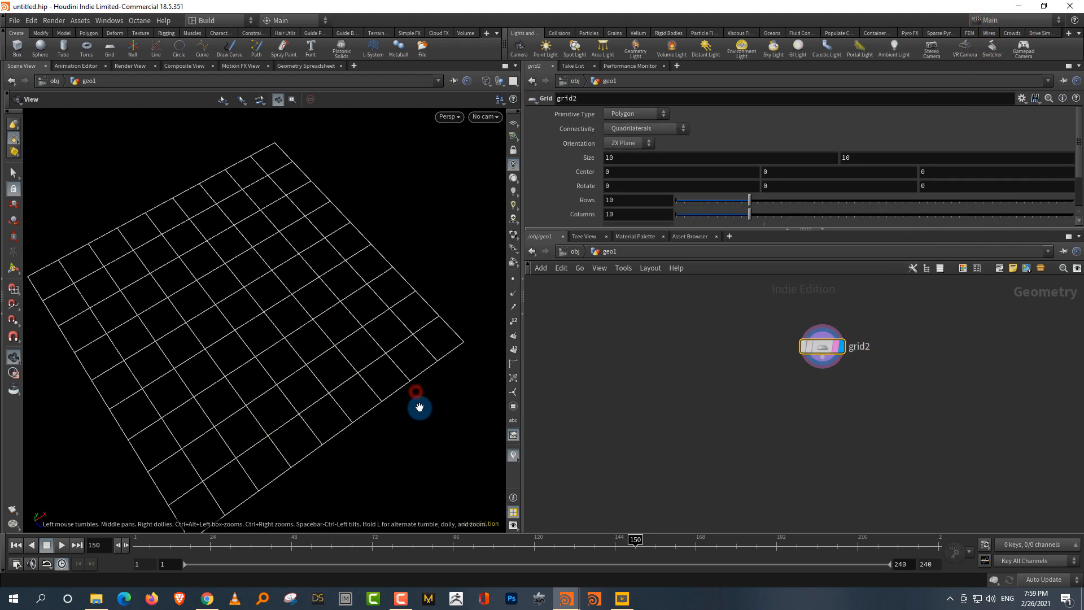
pyautogui.click(863, 201)
pyautogui.click(863, 215)
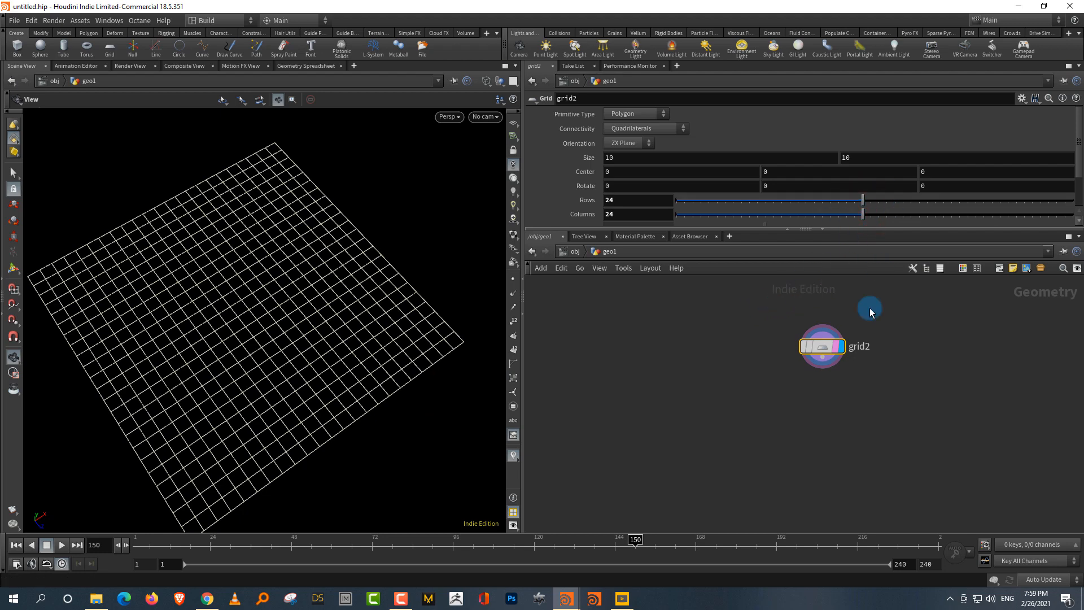
# - Add a Divide node below the new grid, connect the grid to its first input and display the result
pyautogui.press('Tab')
pyautogui.write('div')
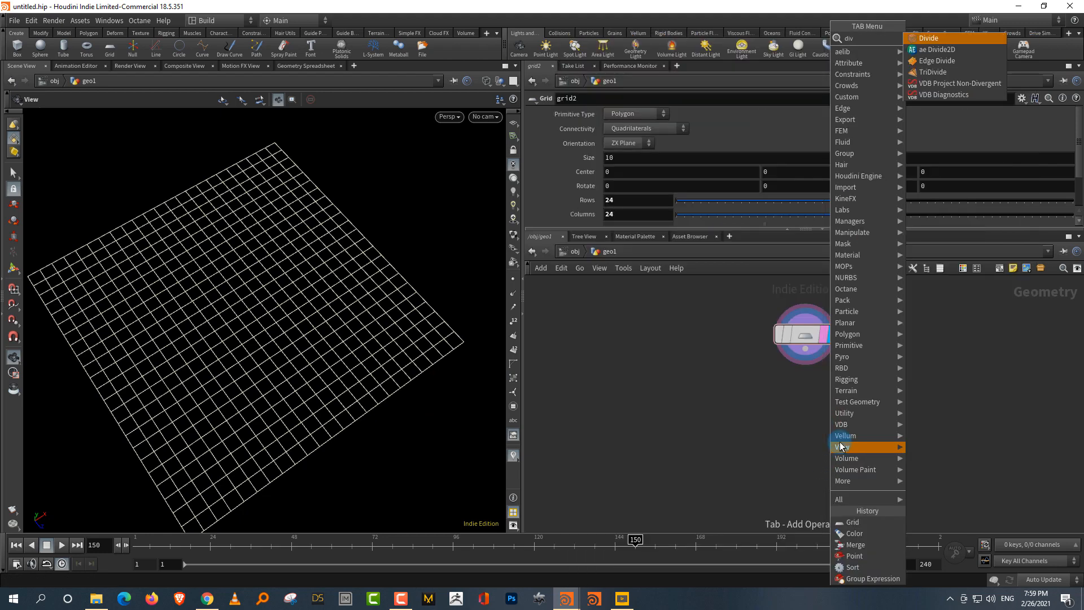
pyautogui.click(951, 38)
pyautogui.click(809, 443)
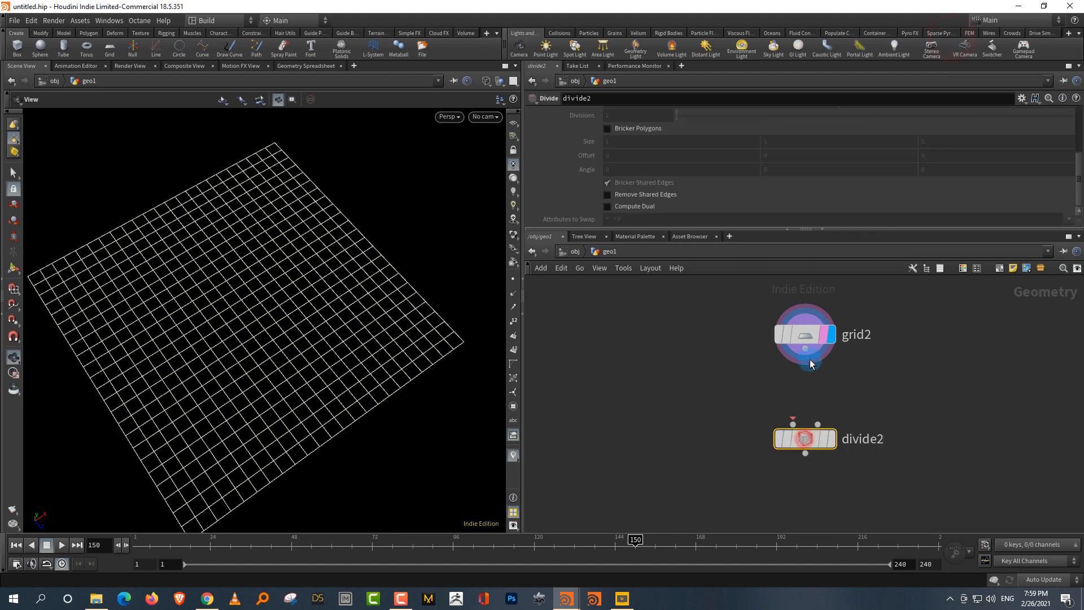
pyautogui.moveTo(806, 348); pyautogui.dragTo(793, 424)
pyautogui.click(831, 439)
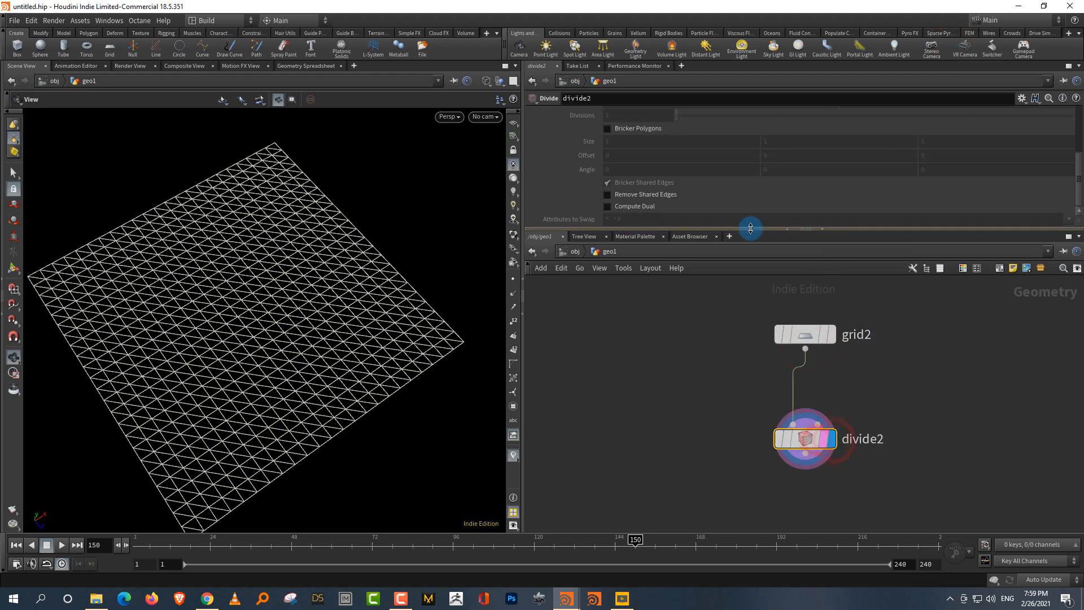
# - Enlarge the parameter pane, try Compute Dual on the Divide node and switch the option off again
pyautogui.moveTo(752, 230); pyautogui.dragTo(716, 323)
pyautogui.click(635, 310)
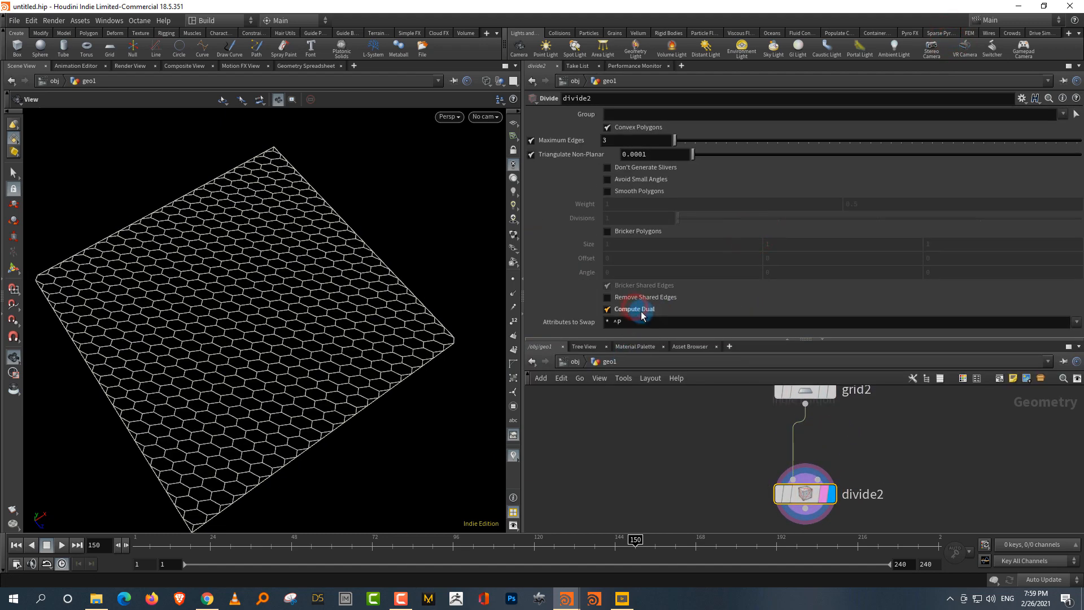
pyautogui.click(639, 310)
# - Enable Remove Shared Edges on the Divide node and show the geometry's points in the viewport
pyautogui.click(648, 299)
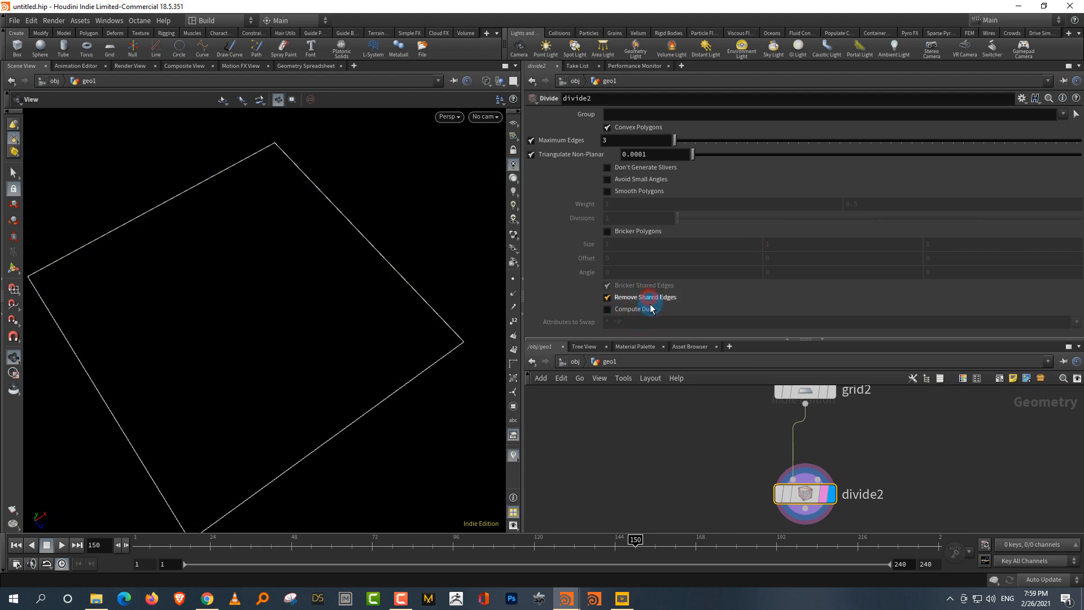
pyautogui.click(515, 281)
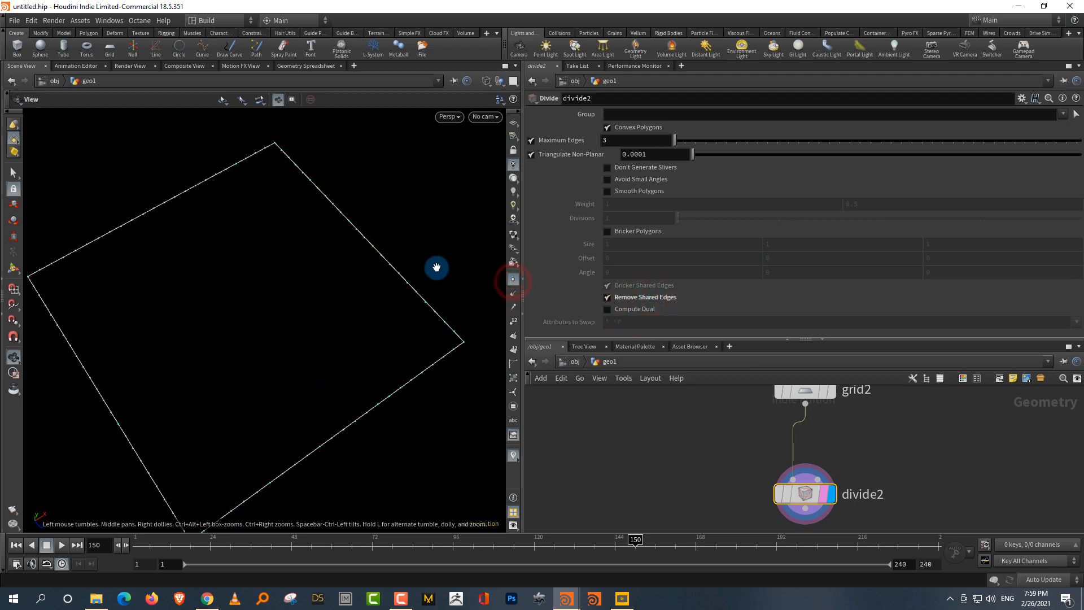
pyautogui.moveTo(355, 364); pyautogui.dragTo(361, 364)
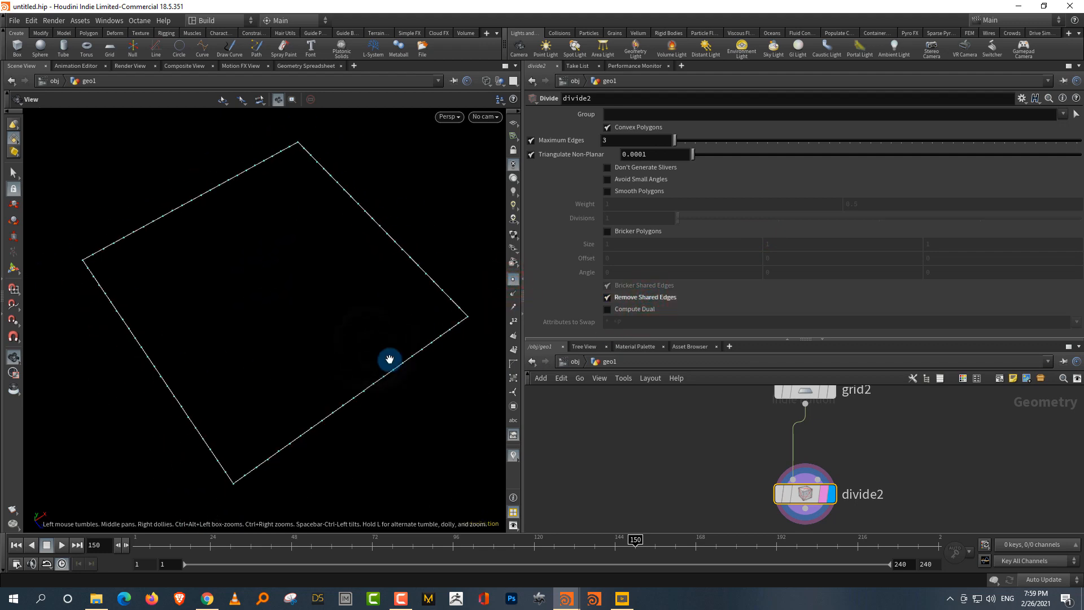
# - Add a Transform node below the Divide node, connect it to the Divide output and set its uniform scale to 0.23
pyautogui.moveTo(867, 340); pyautogui.dragTo(873, 297)
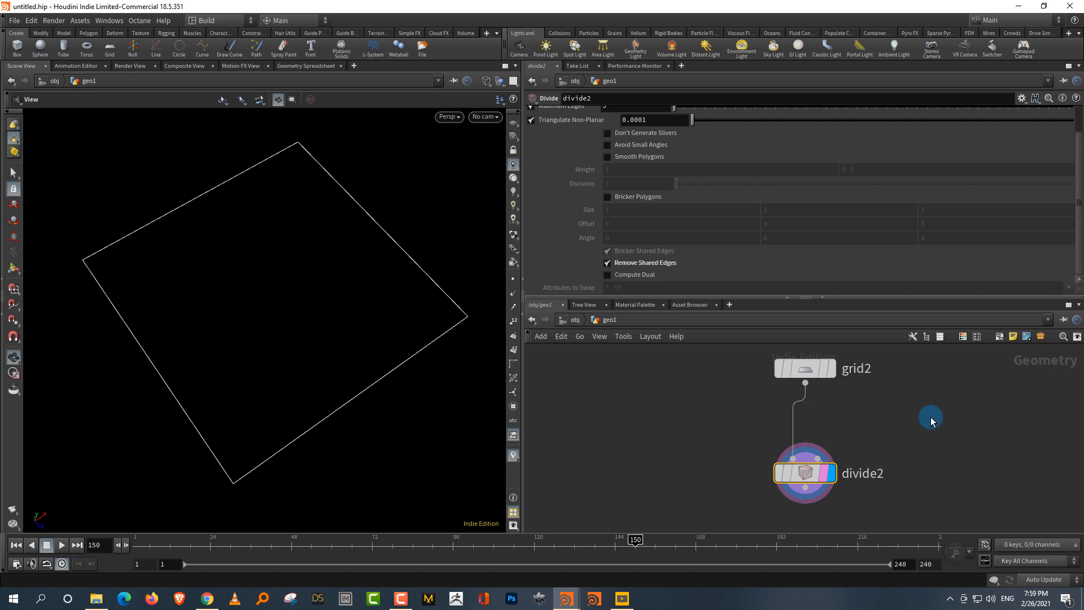
pyautogui.moveTo(888, 420); pyautogui.dragTo(861, 410, button='middle')
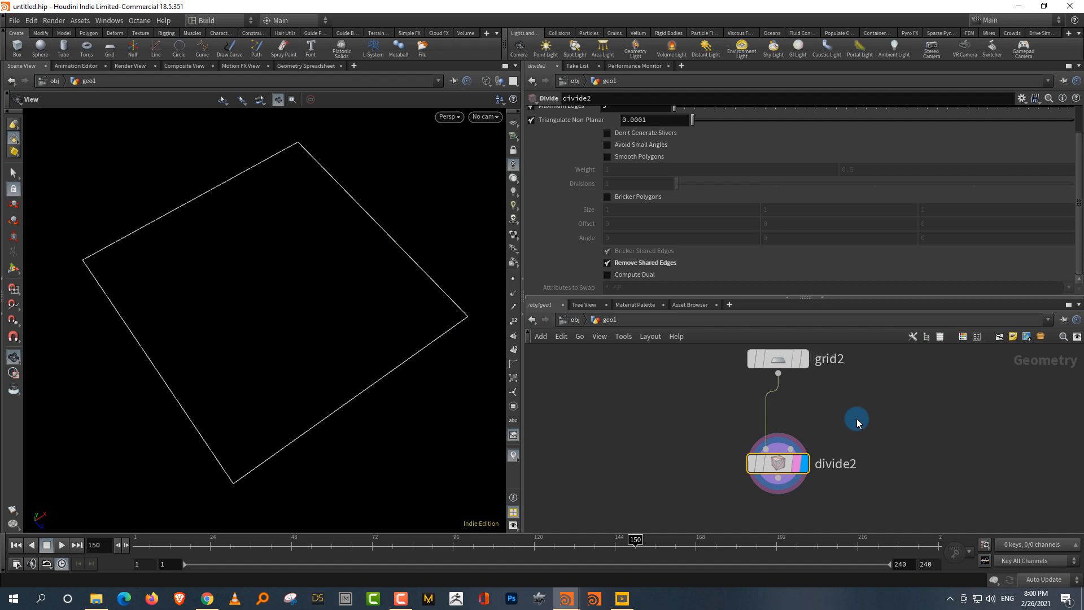
pyautogui.moveTo(877, 409); pyautogui.dragTo(845, 400, button='middle')
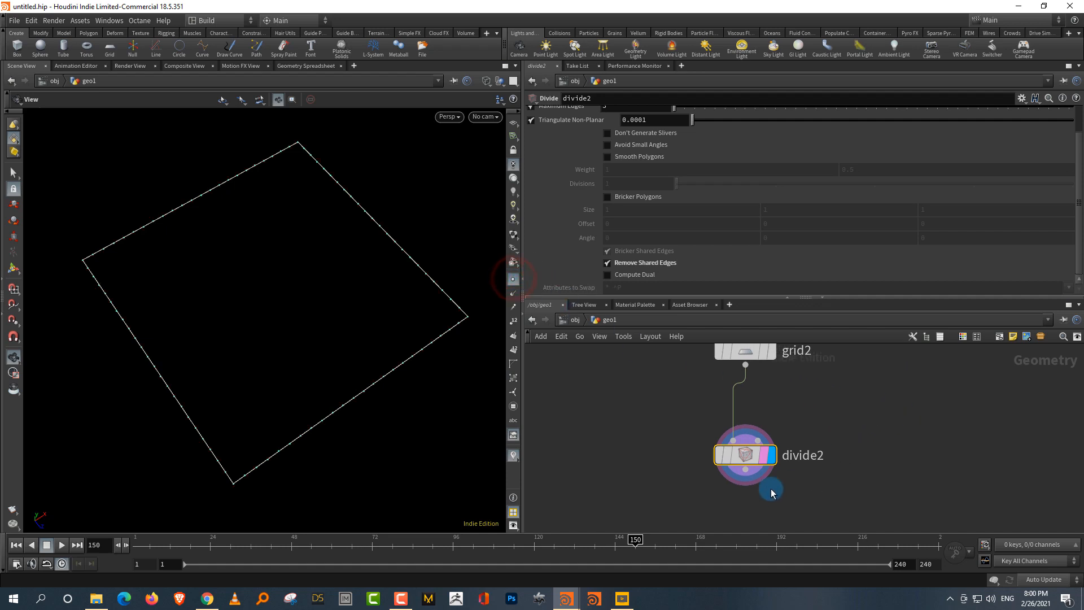
pyautogui.press('Tab')
pyautogui.write('tr')
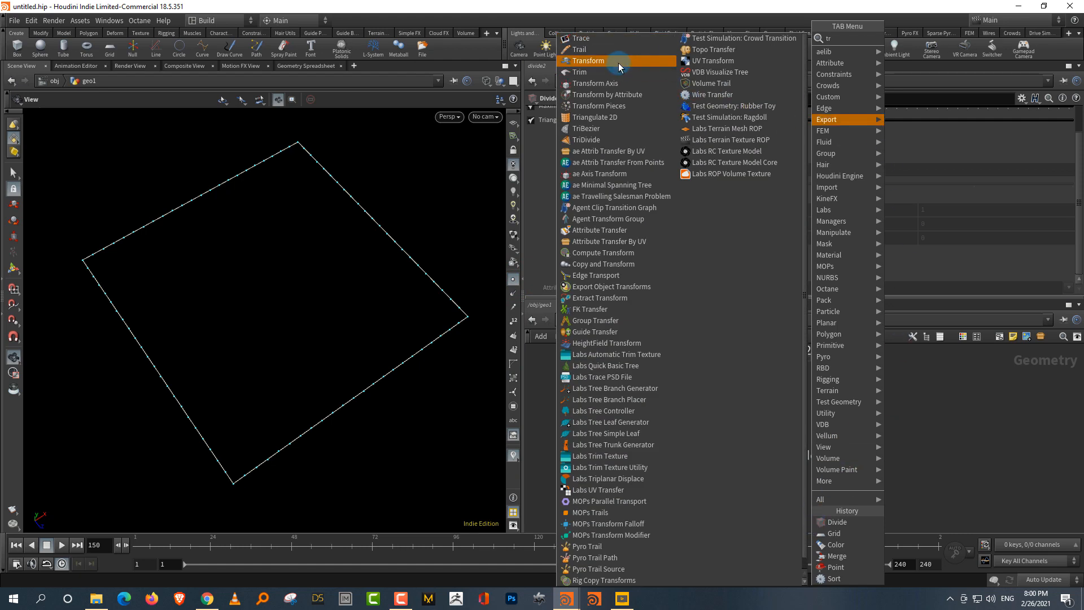
pyautogui.click(620, 61)
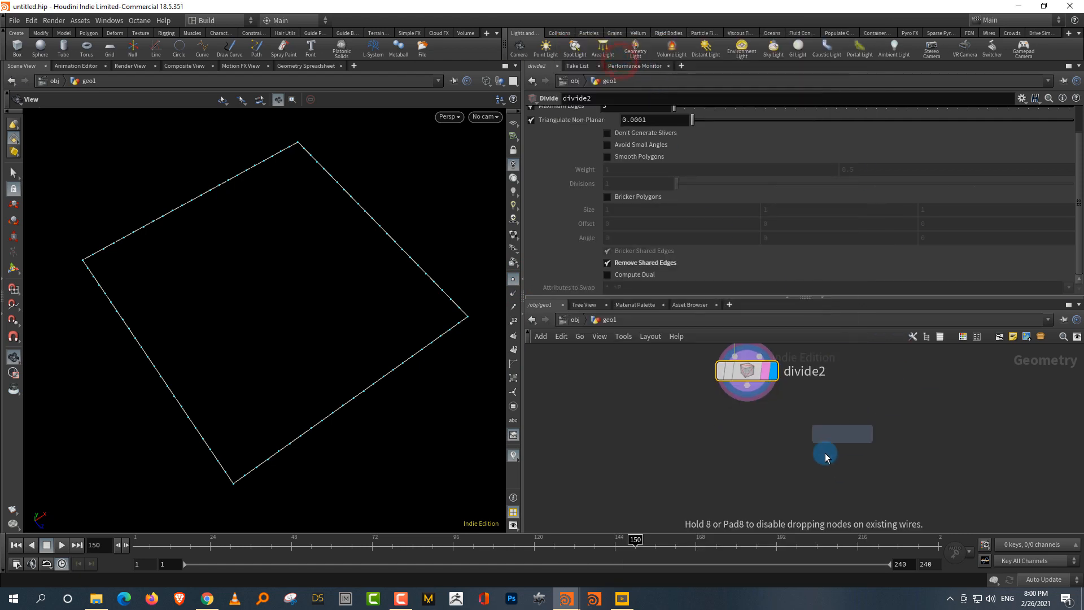
pyautogui.click(813, 489)
pyautogui.moveTo(747, 385); pyautogui.dragTo(833, 492)
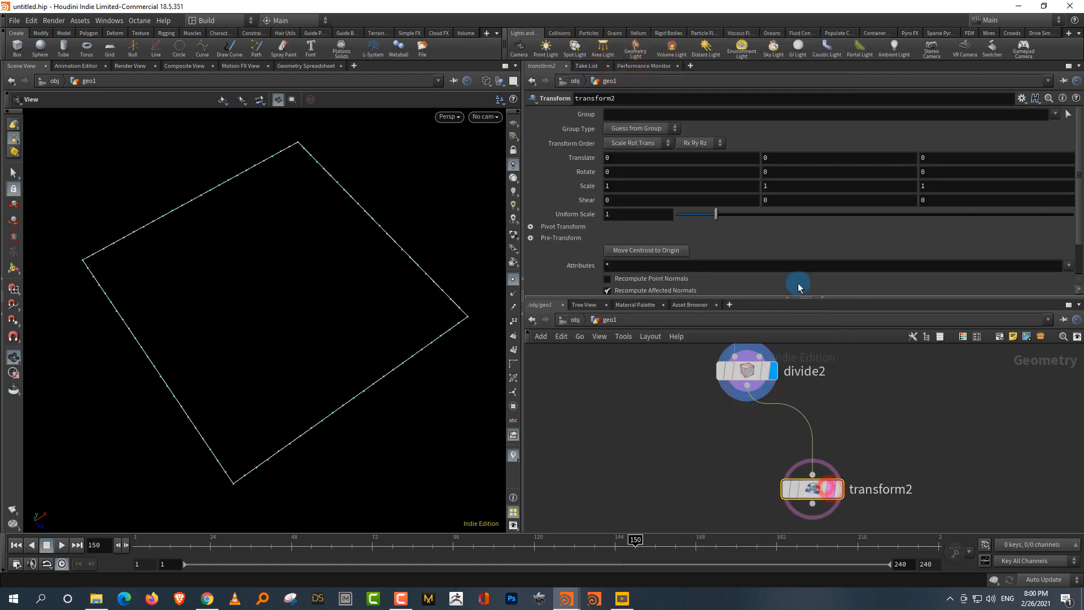
pyautogui.moveTo(716, 215); pyautogui.dragTo(684, 219)
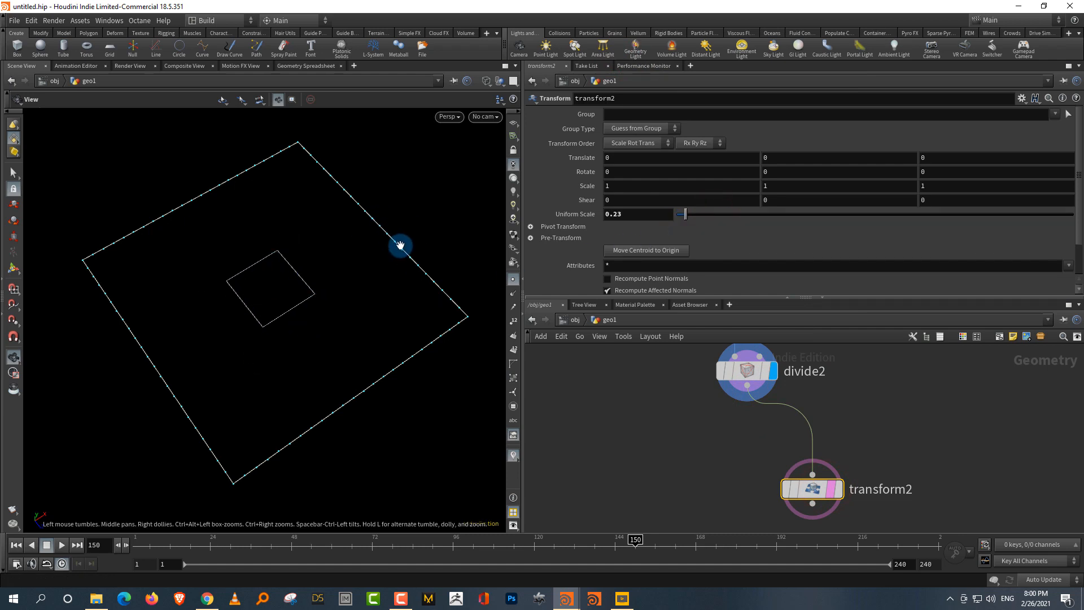
# - Insert a Partition node between the Divide and Transform nodes and display its result
pyautogui.click(920, 431)
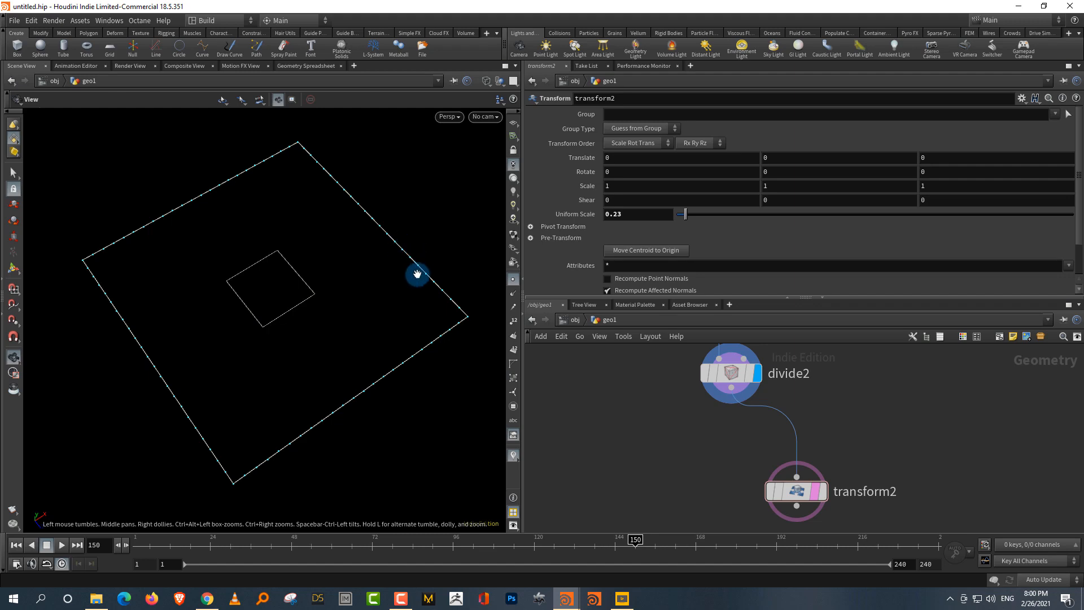
pyautogui.press('Tab')
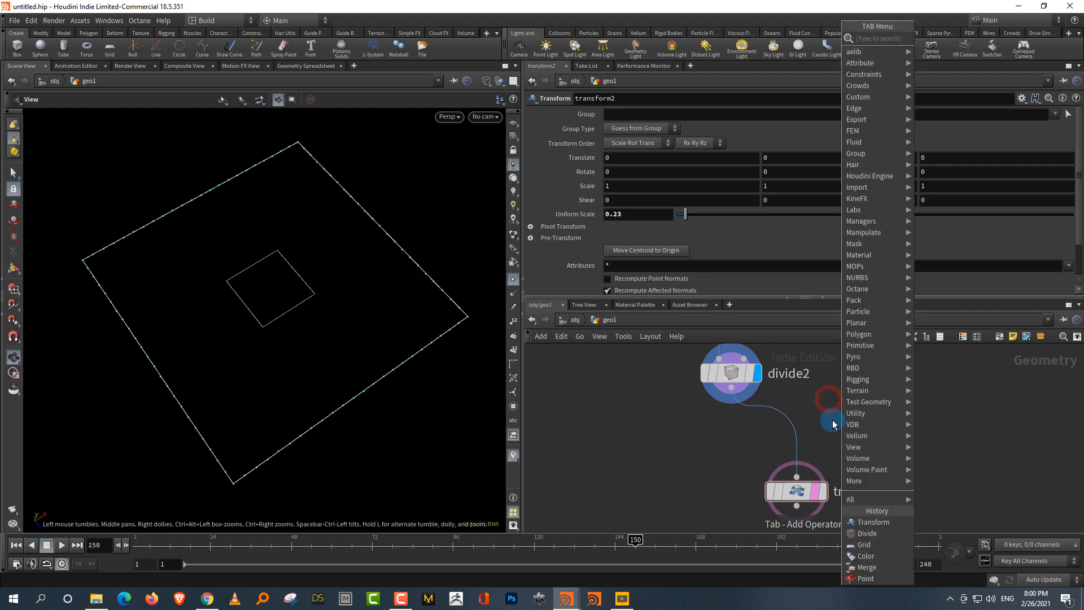
pyautogui.write('parti')
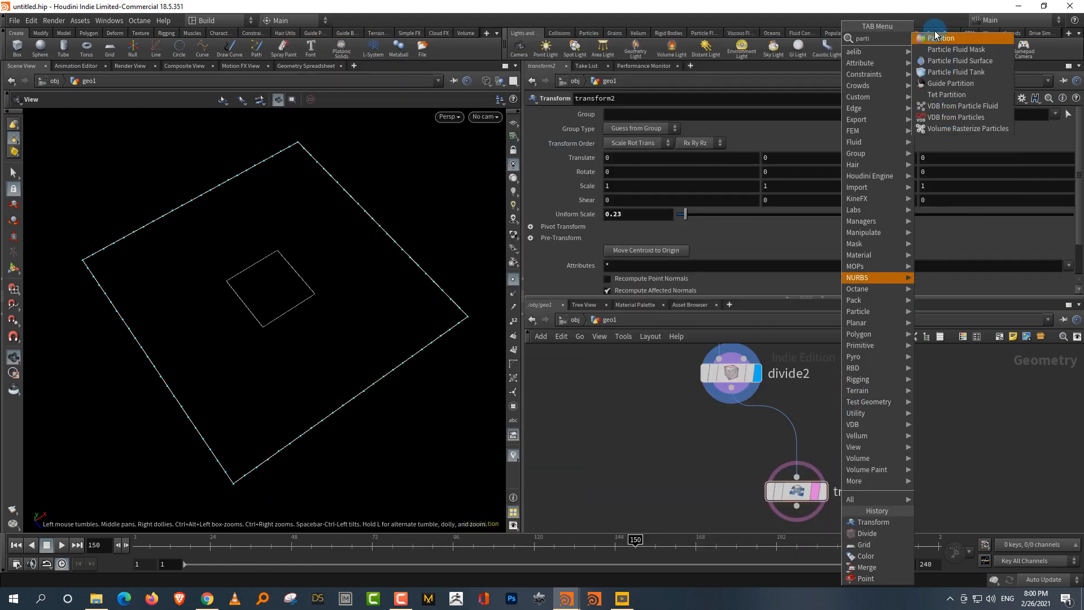
pyautogui.click(935, 37)
pyautogui.click(791, 427)
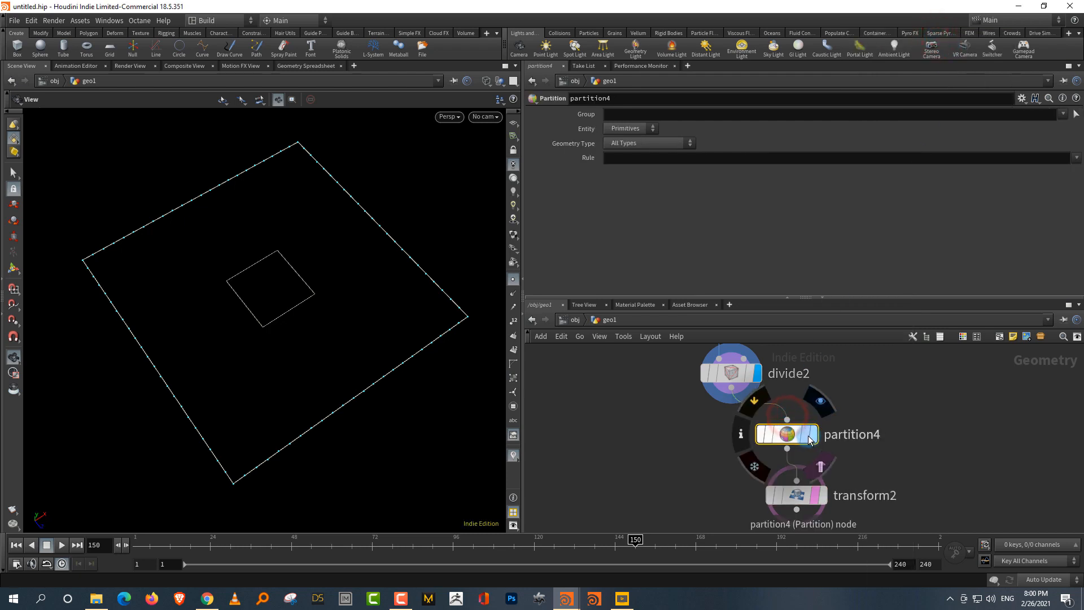
pyautogui.click(808, 438)
pyautogui.click(627, 129)
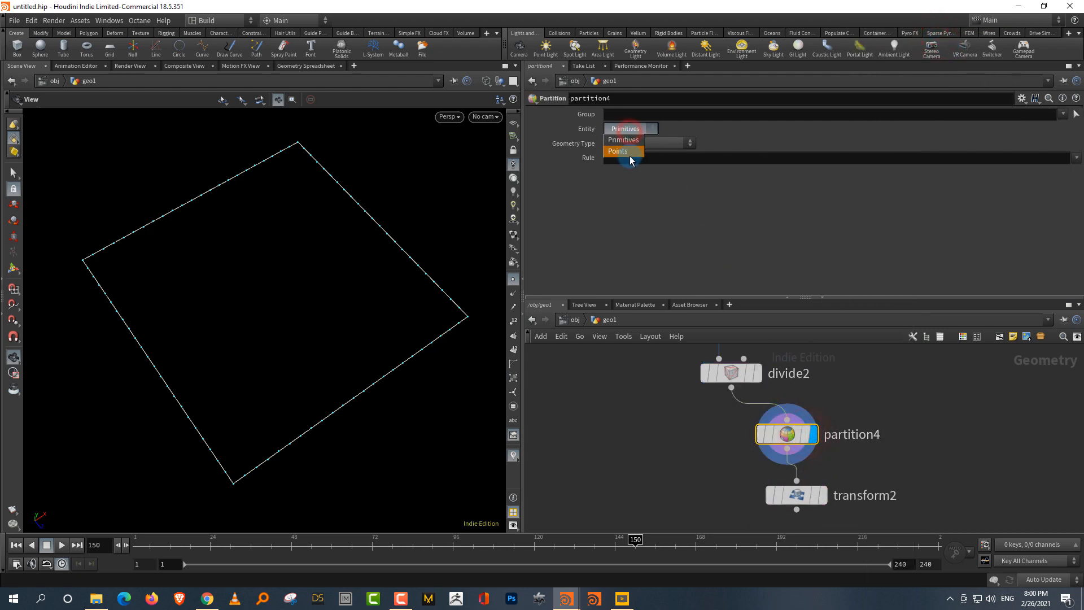
pyautogui.click(630, 151)
pyautogui.click(645, 159)
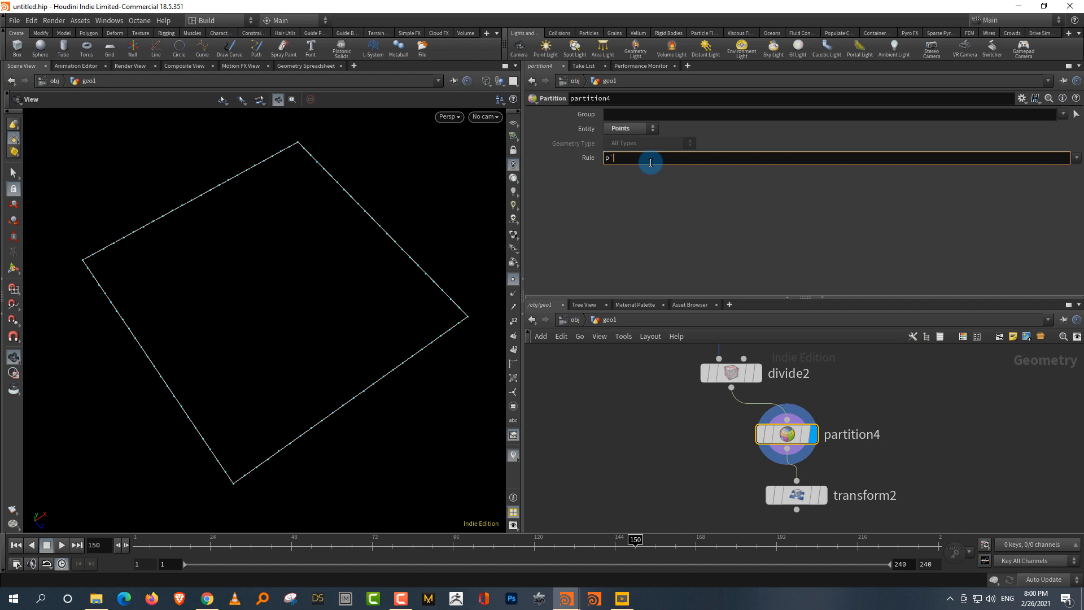
pyautogui.write('`')
pyautogui.press('Return')
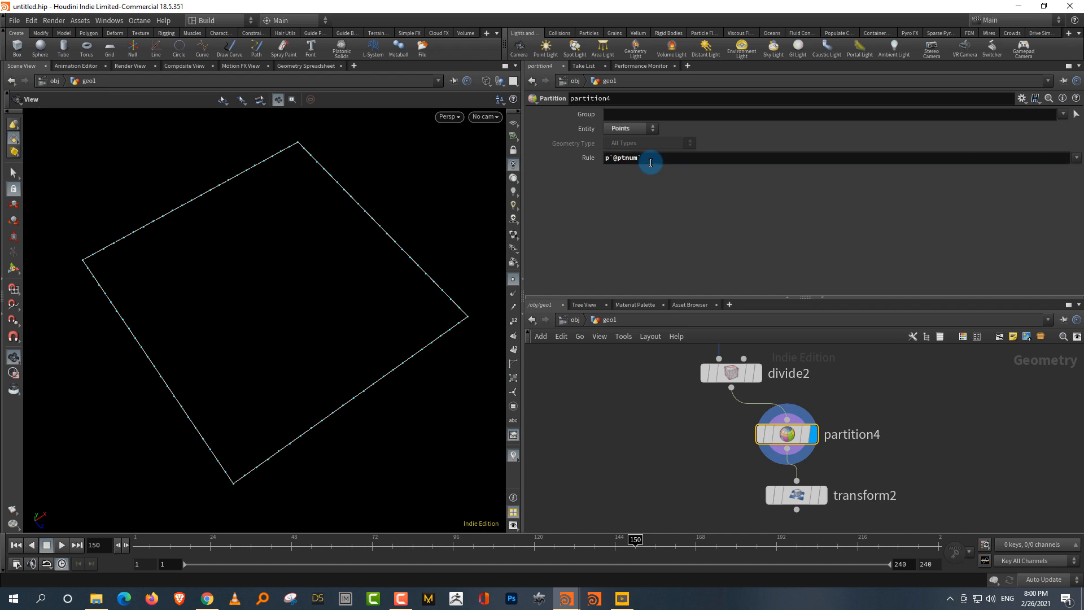
pyautogui.moveTo(746, 437)
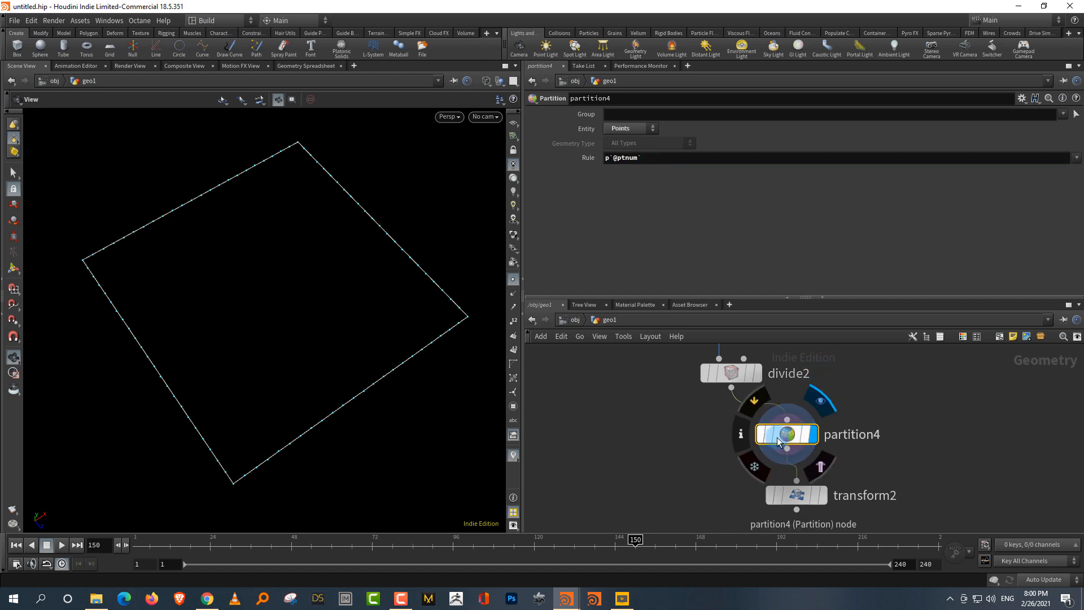
pyautogui.click(740, 440)
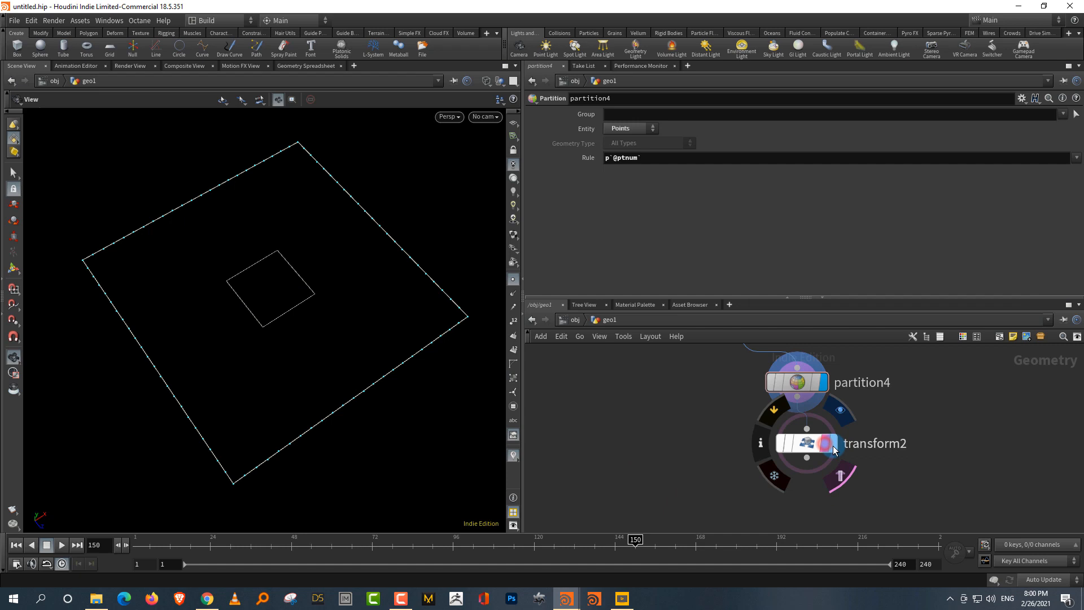
# - Display the Transform result and insert an Add node before it with Delete Geometry But Keep the Points enabled
pyautogui.click(779, 446)
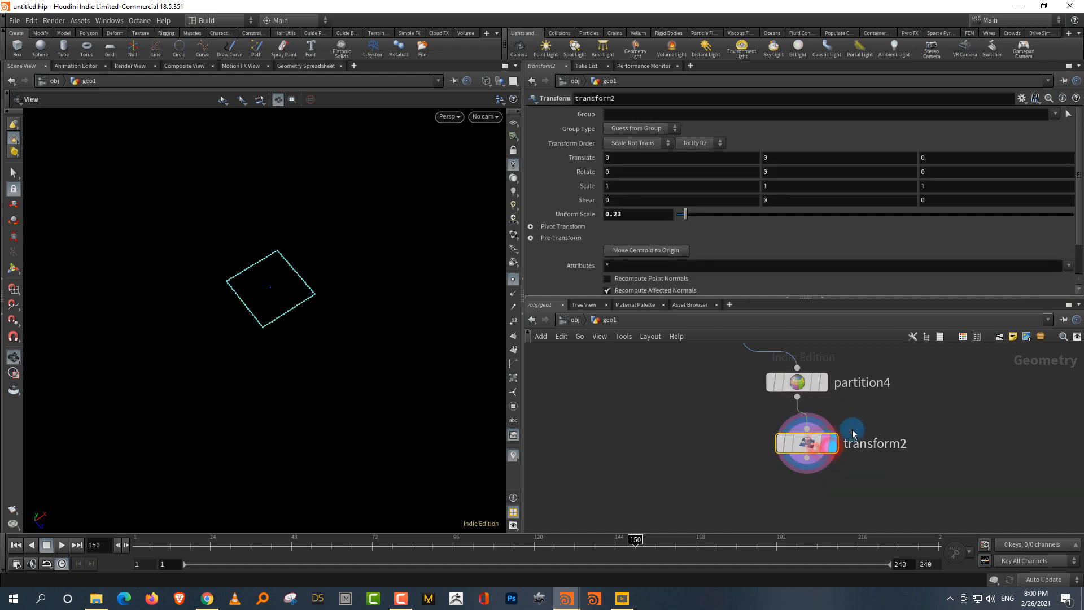
pyautogui.moveTo(813, 447); pyautogui.dragTo(817, 483)
pyautogui.press('Tab')
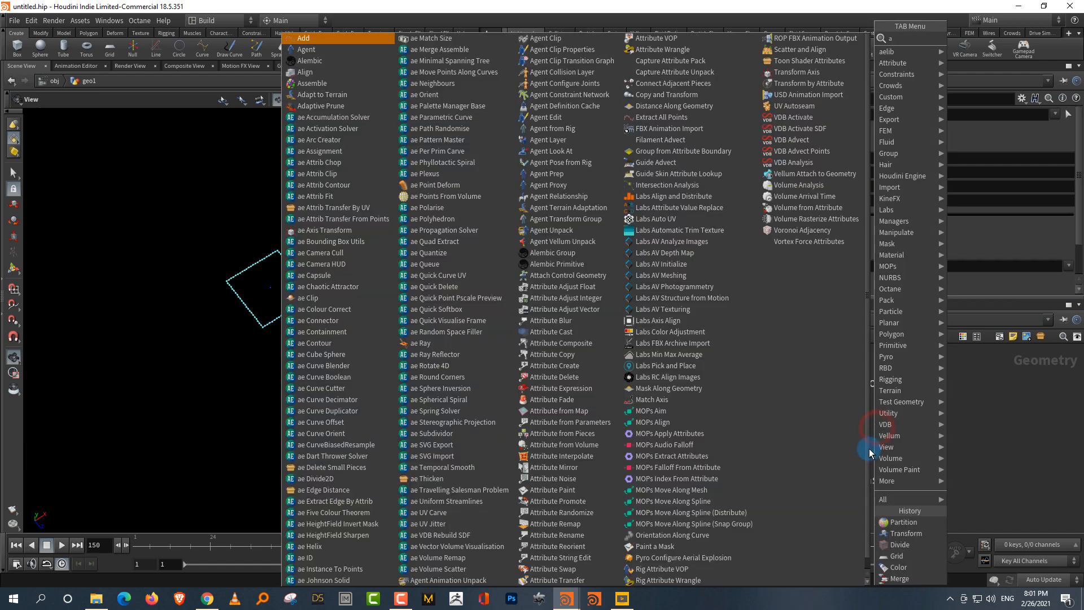
pyautogui.write('add')
pyautogui.press('Return')
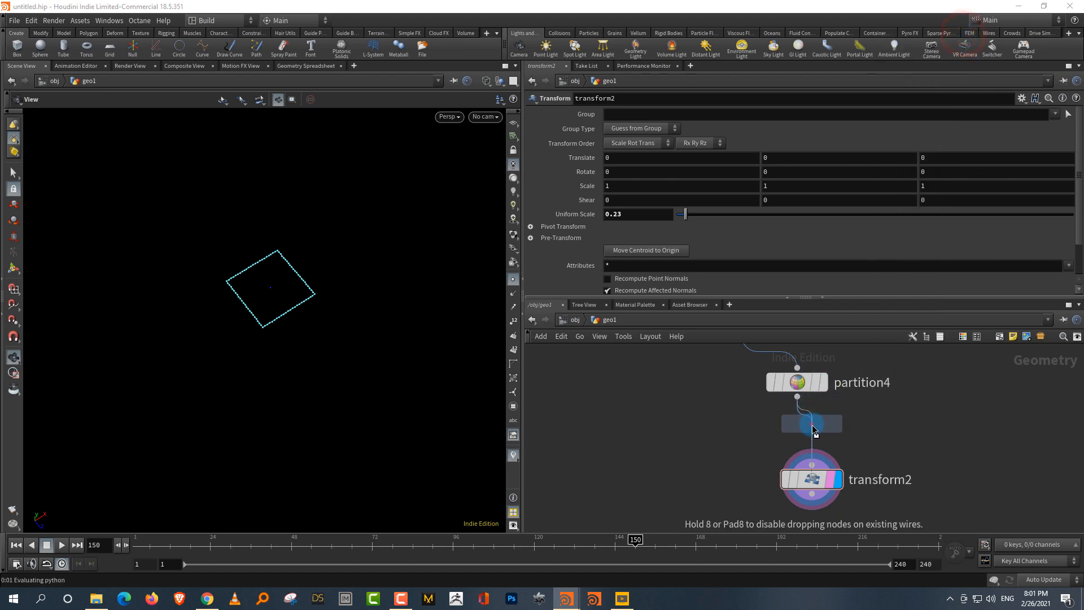
pyautogui.click(814, 429)
pyautogui.click(677, 129)
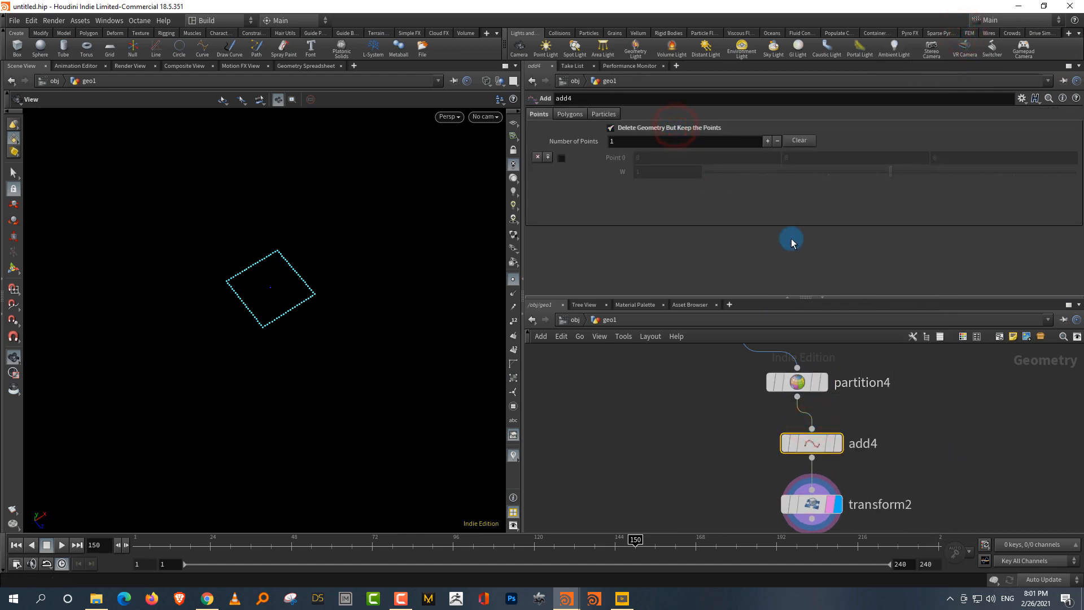
# - Add a Merge node beside the Transform node and enlarge the network pane
pyautogui.click(955, 449)
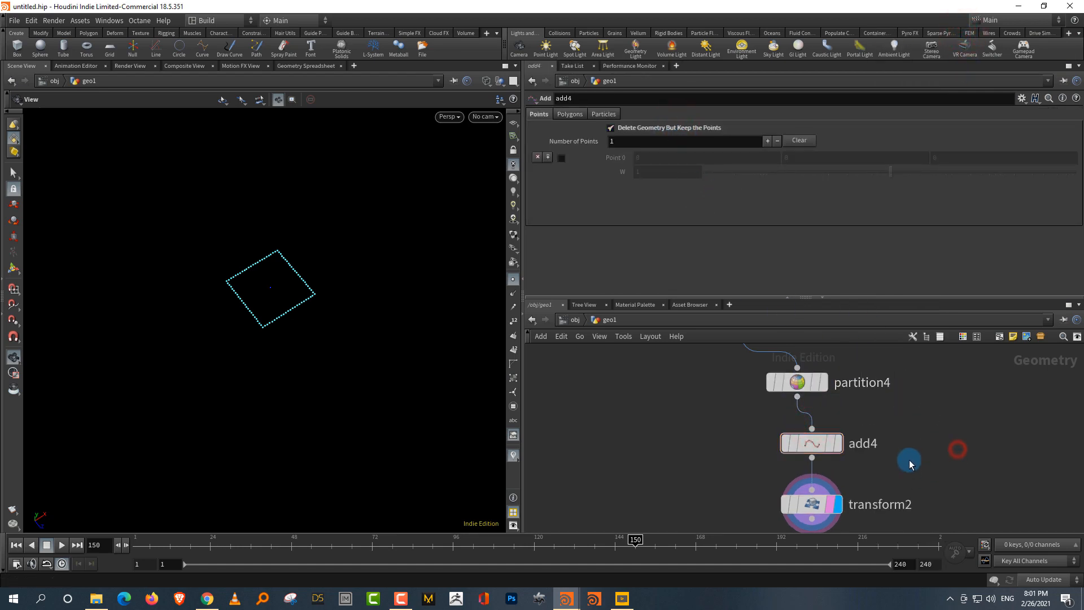
pyautogui.press('Tab')
pyautogui.write('merge')
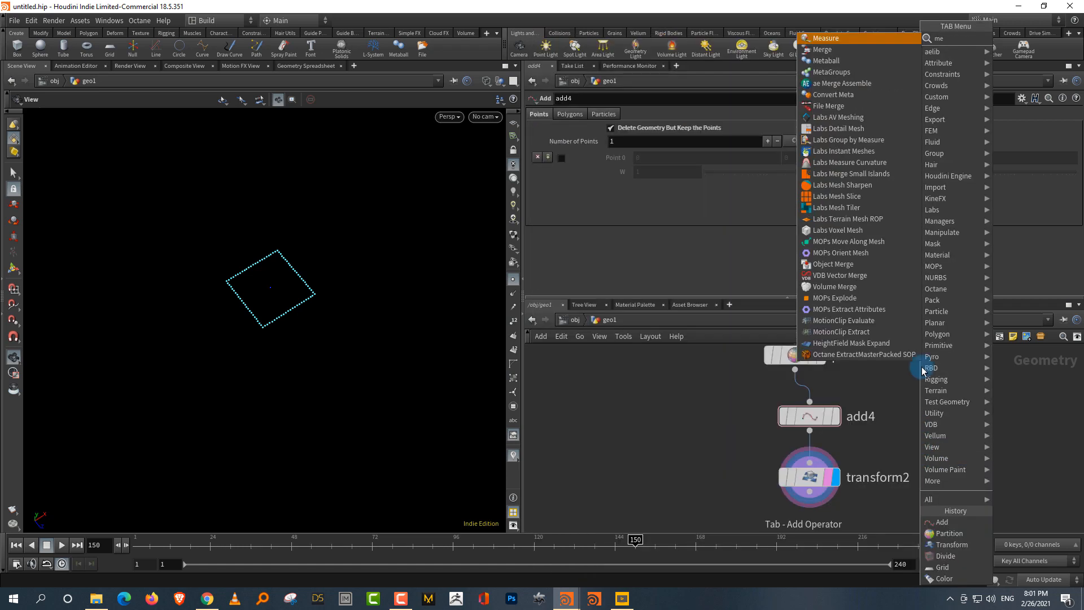
pyautogui.press('Return')
pyautogui.click(698, 482)
pyautogui.moveTo(727, 442); pyautogui.dragTo(706, 457, button='middle')
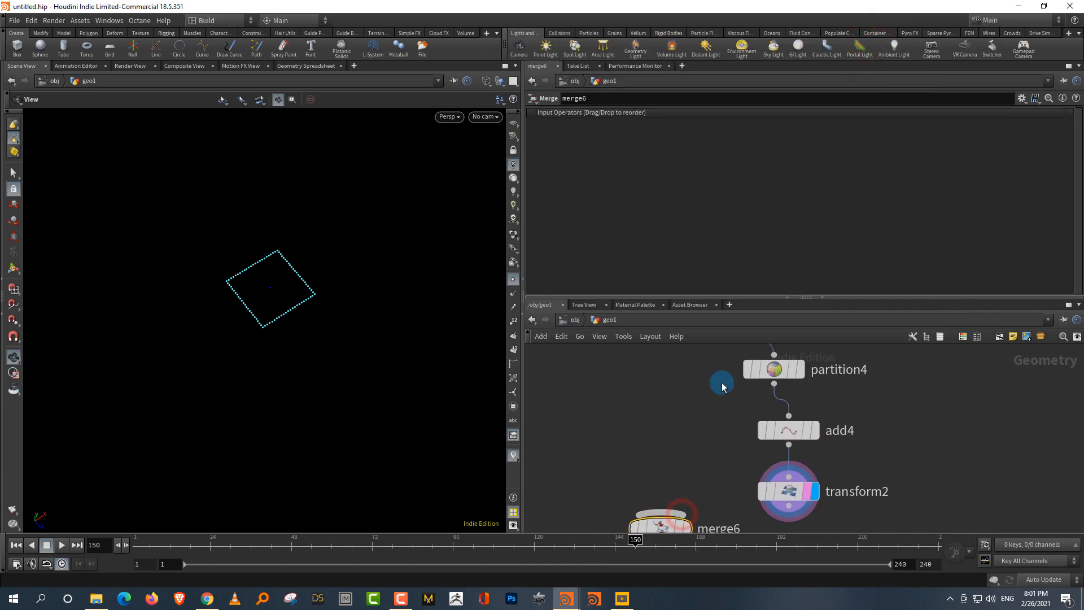
pyautogui.moveTo(751, 298); pyautogui.dragTo(751, 201)
pyautogui.moveTo(697, 387); pyautogui.dragTo(690, 428, button='middle')
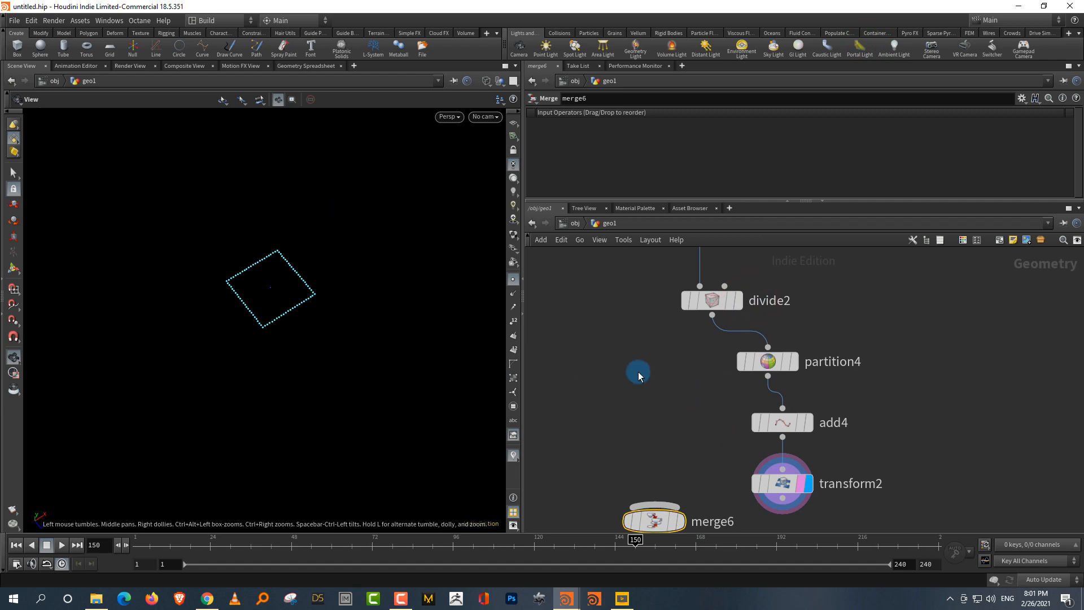
pyautogui.moveTo(861, 419); pyautogui.dragTo(877, 355, button='middle')
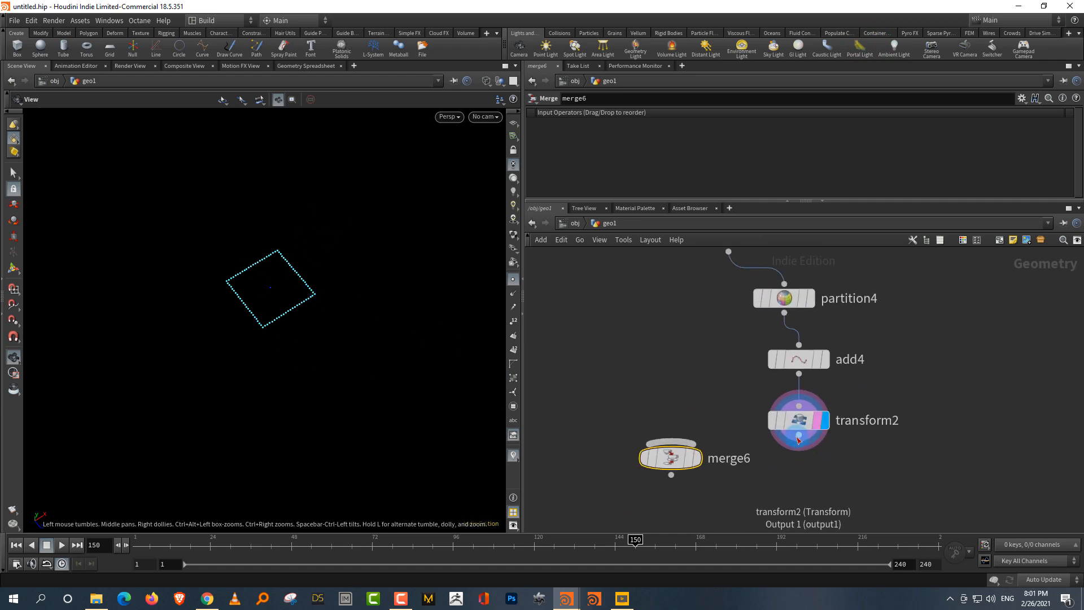
# - Connect the Transform and Add nodes to the Merge, with Add as the first input, and place Add above the Merge
pyautogui.moveTo(682, 457); pyautogui.dragTo(691, 490)
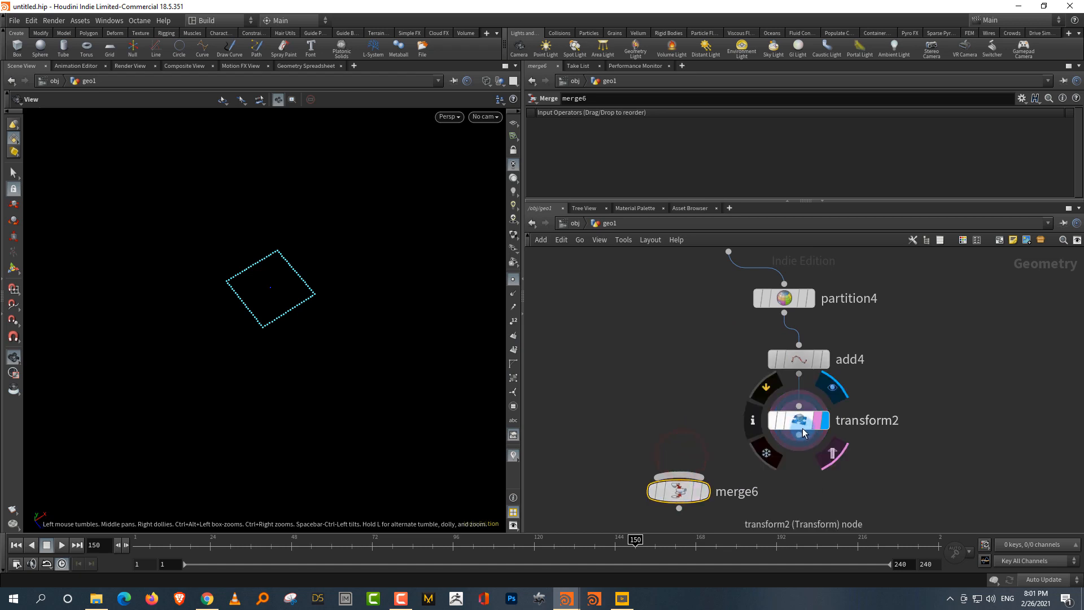
pyautogui.click(799, 434)
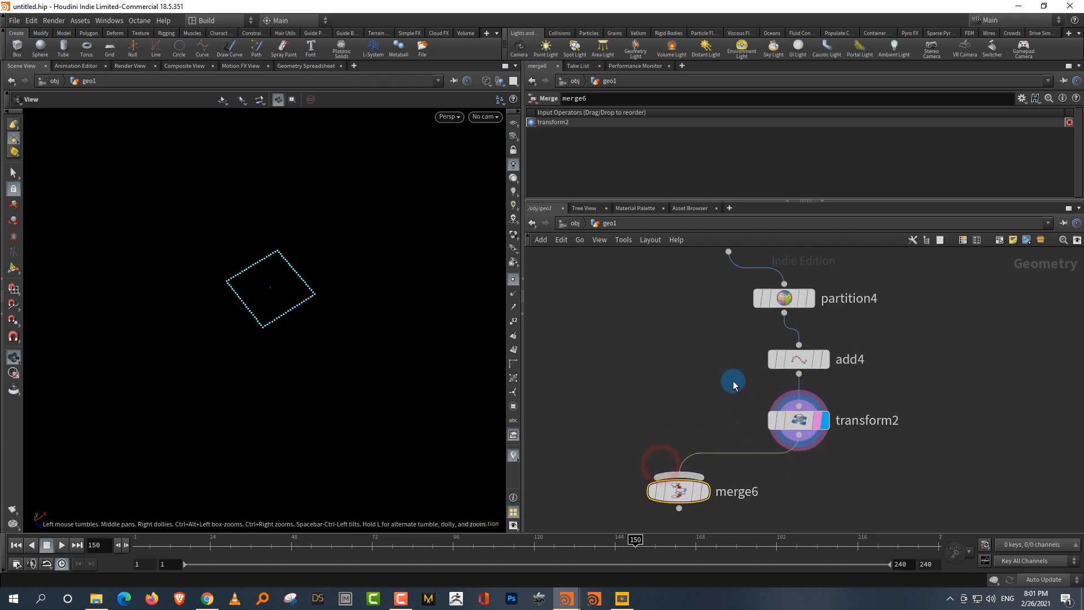
pyautogui.scroll(1, 734, 351)
pyautogui.click(781, 339)
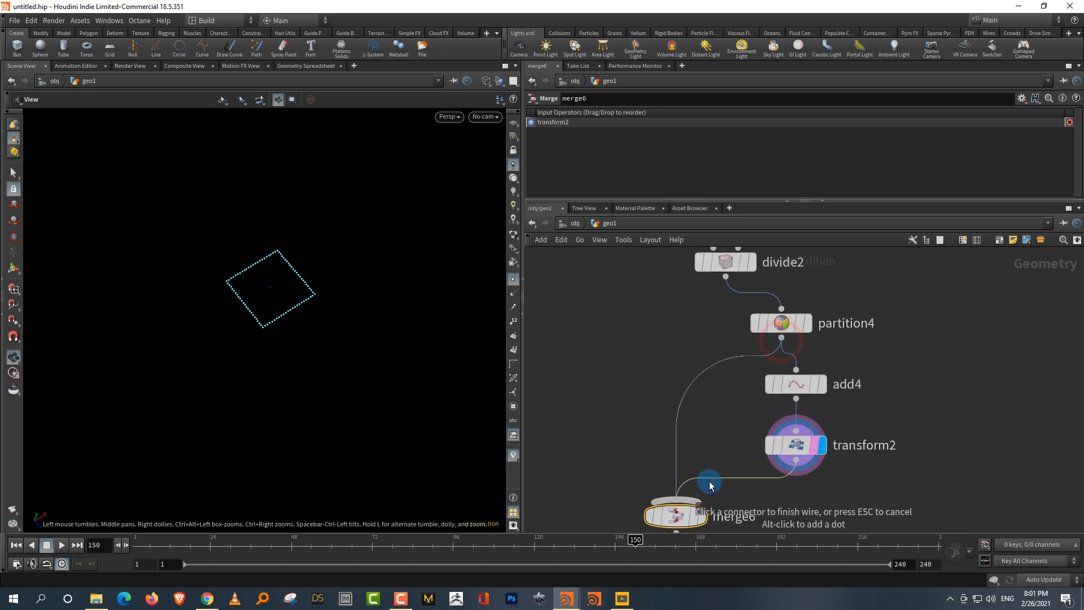
pyautogui.click(728, 417)
pyautogui.click(795, 399)
pyautogui.click(694, 476)
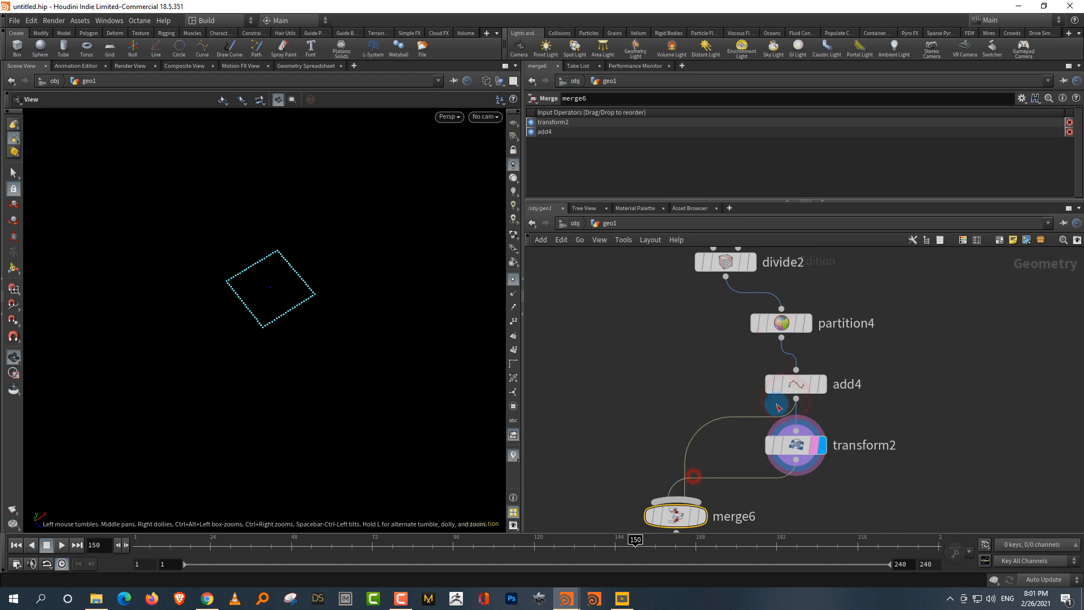
pyautogui.moveTo(779, 384); pyautogui.dragTo(679, 383)
pyautogui.click(611, 480)
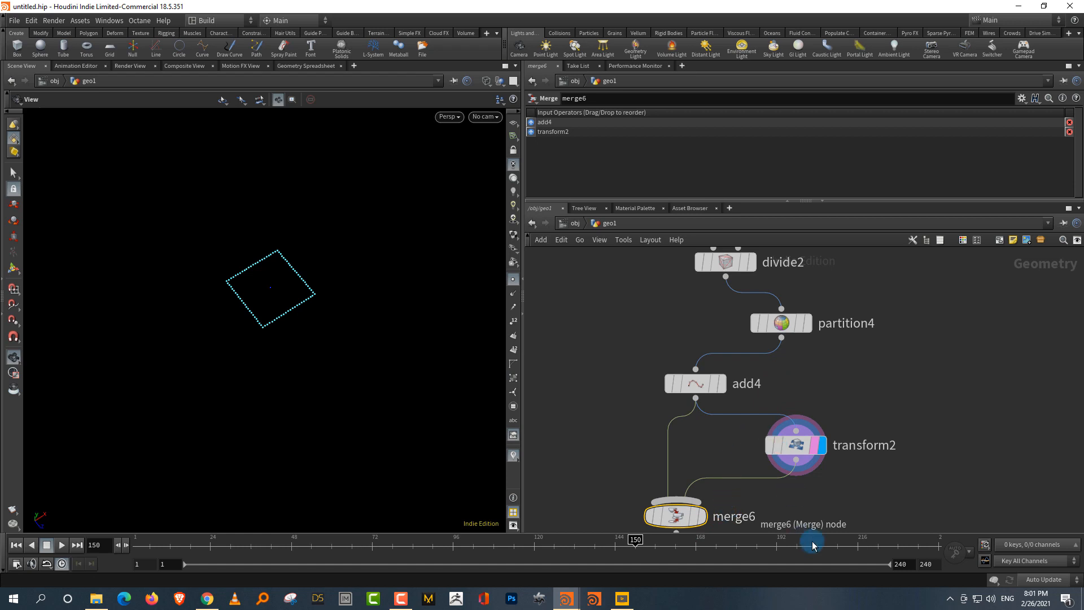
# - Add a second Add node below the Merge, connect it to the merged points and display its result
pyautogui.moveTo(767, 530); pyautogui.dragTo(784, 411, button='middle')
pyautogui.click(784, 426)
pyautogui.press('Tab')
pyautogui.write('add')
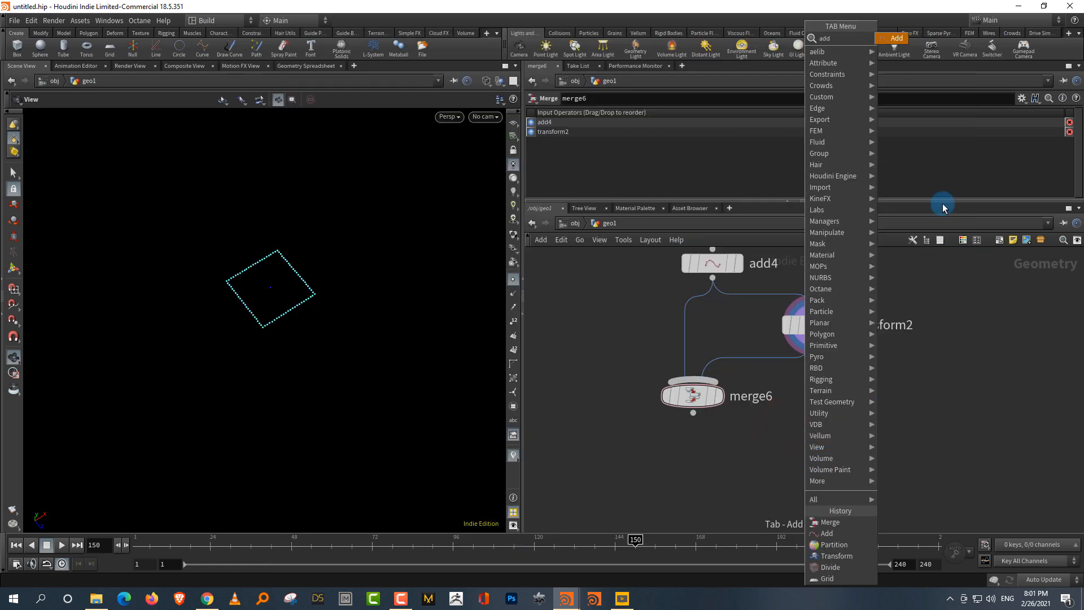
pyautogui.click(893, 40)
pyautogui.click(747, 445)
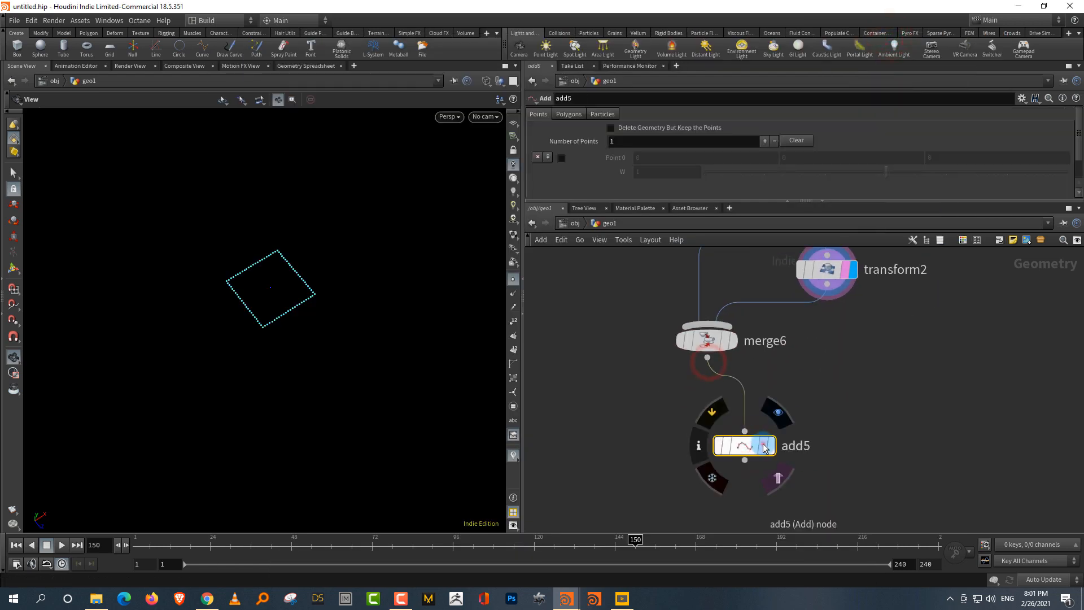
pyautogui.click(765, 448)
pyautogui.moveTo(828, 433); pyautogui.dragTo(753, 446)
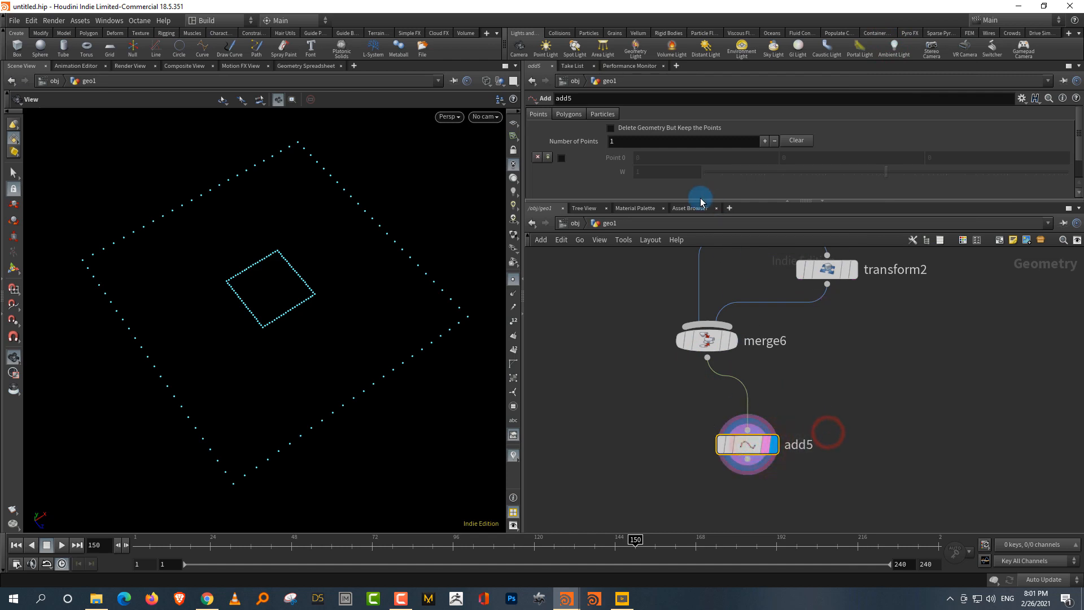
# - Set the lower Add node to build polygons By Group, with Each Group Separately and the group pattern p*
pyautogui.moveTo(701, 201); pyautogui.dragTo(701, 300)
pyautogui.click(570, 114)
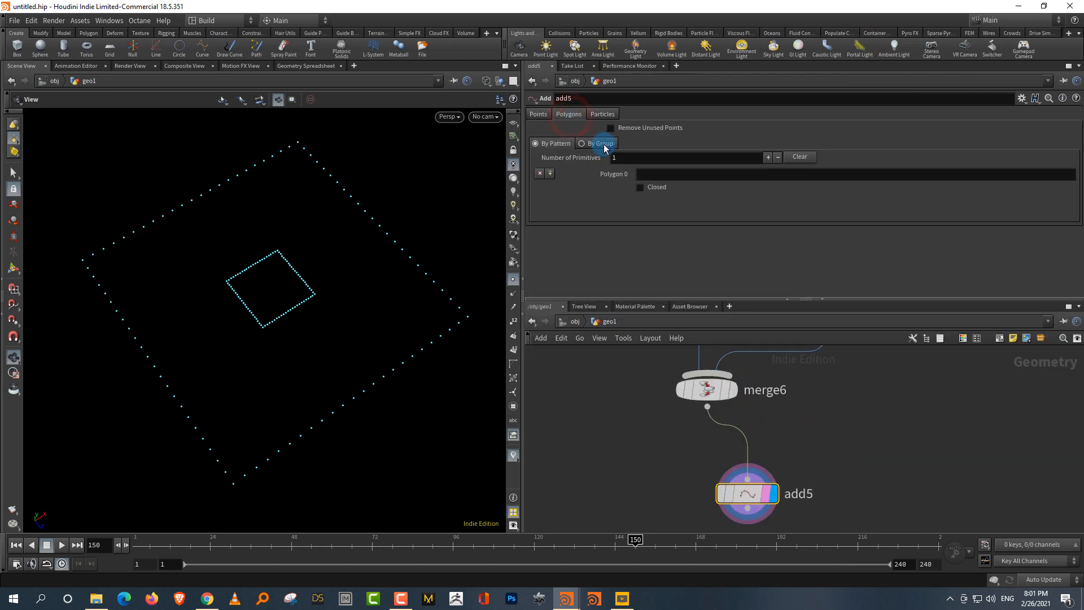
pyautogui.click(583, 144)
pyautogui.click(665, 173)
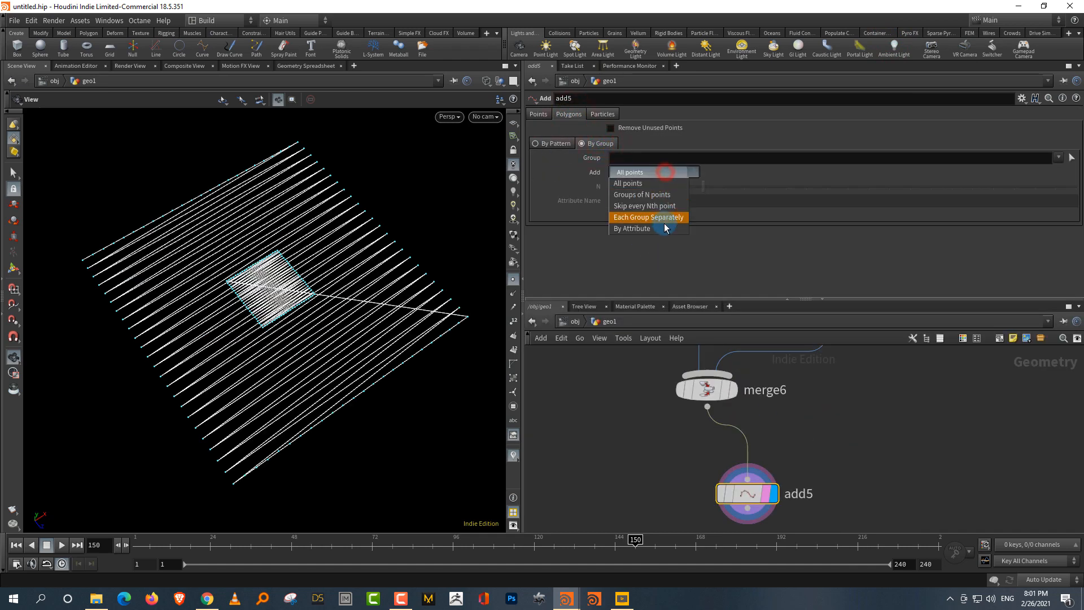
pyautogui.click(665, 218)
pyautogui.click(661, 161)
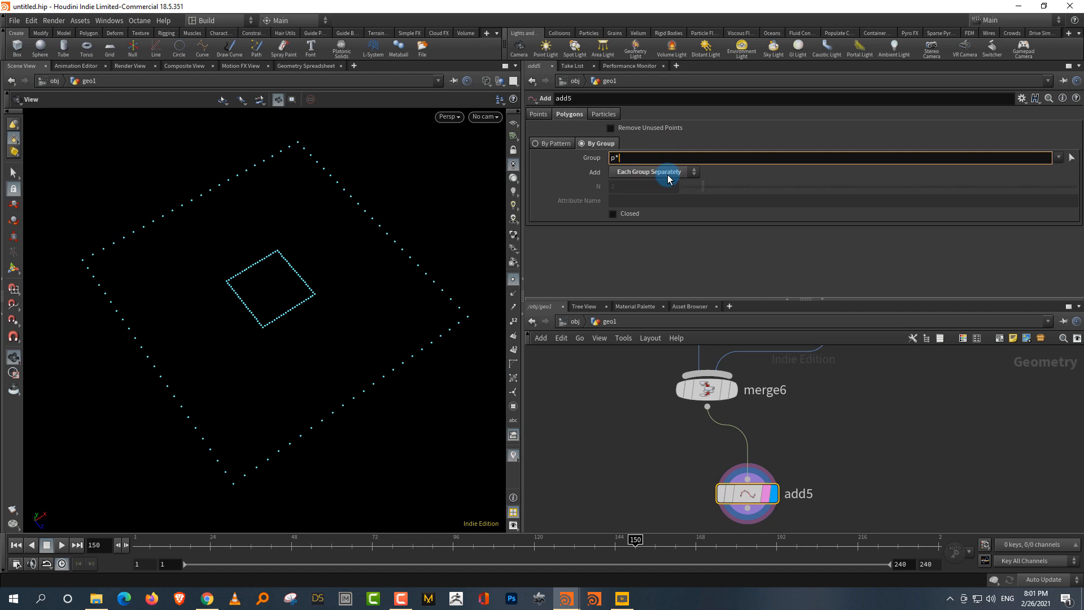
pyautogui.write('p*')
pyautogui.press('Return')
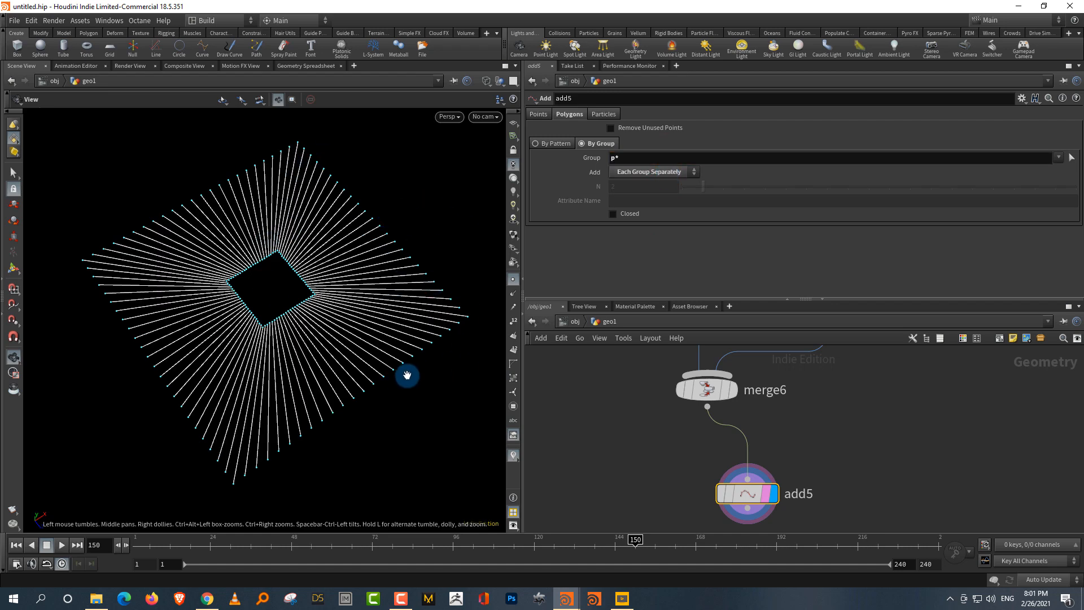
# - Turn off the point display in the viewport so that only the connecting lines are drawn
pyautogui.moveTo(862, 434); pyautogui.dragTo(854, 424, button='middle')
pyautogui.click(511, 279)
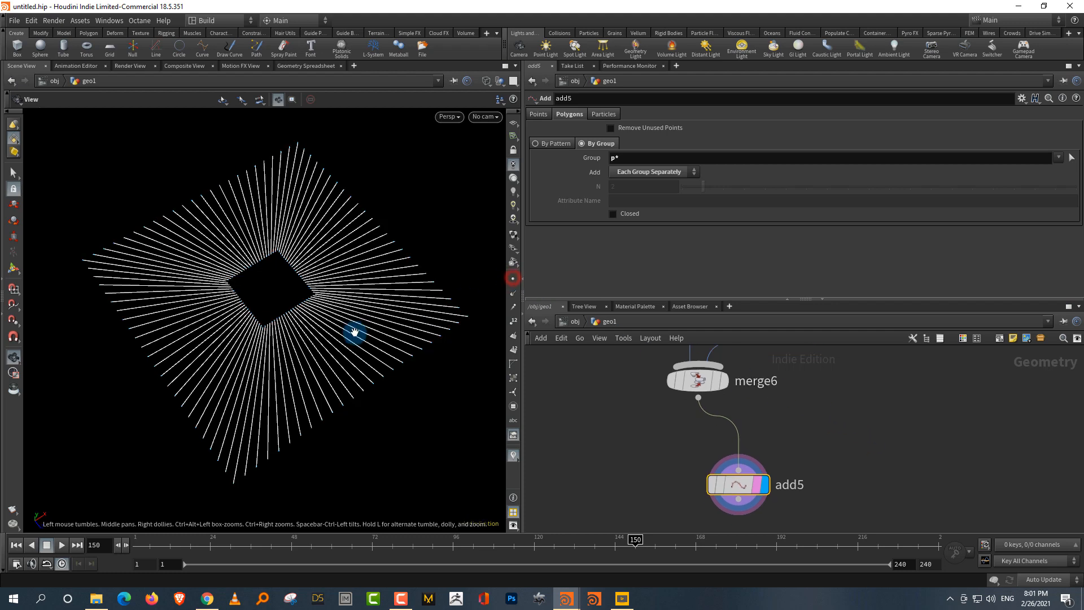
pyautogui.moveTo(334, 343)
pyautogui.mouseDown()
pyautogui.moveTo(364, 303)
pyautogui.moveTo(325, 351)
pyautogui.moveTo(327, 340)
pyautogui.mouseUp()
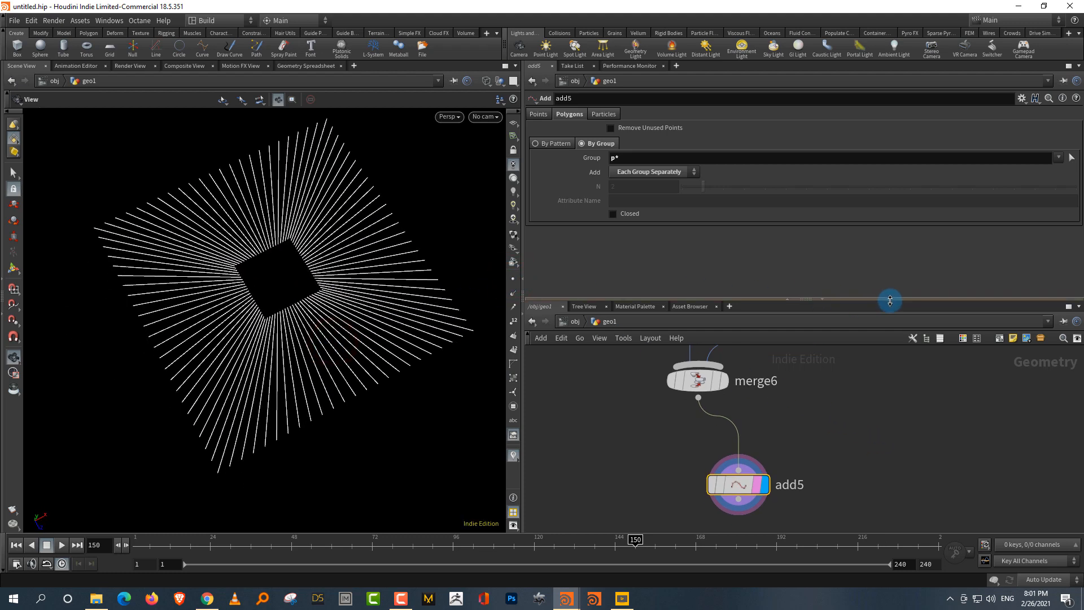
# - Enlarge the network pane and add an ae Connector node below the lower Add node
pyautogui.moveTo(890, 300); pyautogui.dragTo(890, 234)
pyautogui.scroll(-4, 808, 446)
pyautogui.moveTo(825, 432)
pyautogui.mouseDown(button='middle')
pyautogui.moveTo(810, 460)
pyautogui.moveTo(819, 449)
pyautogui.mouseUp(button='middle')
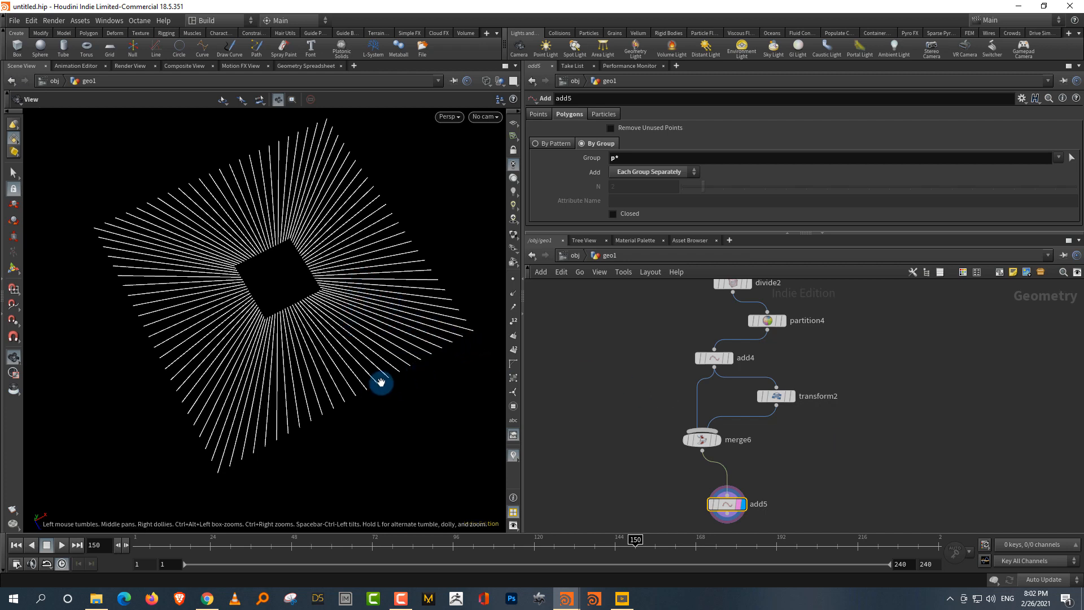
pyautogui.press('Tab')
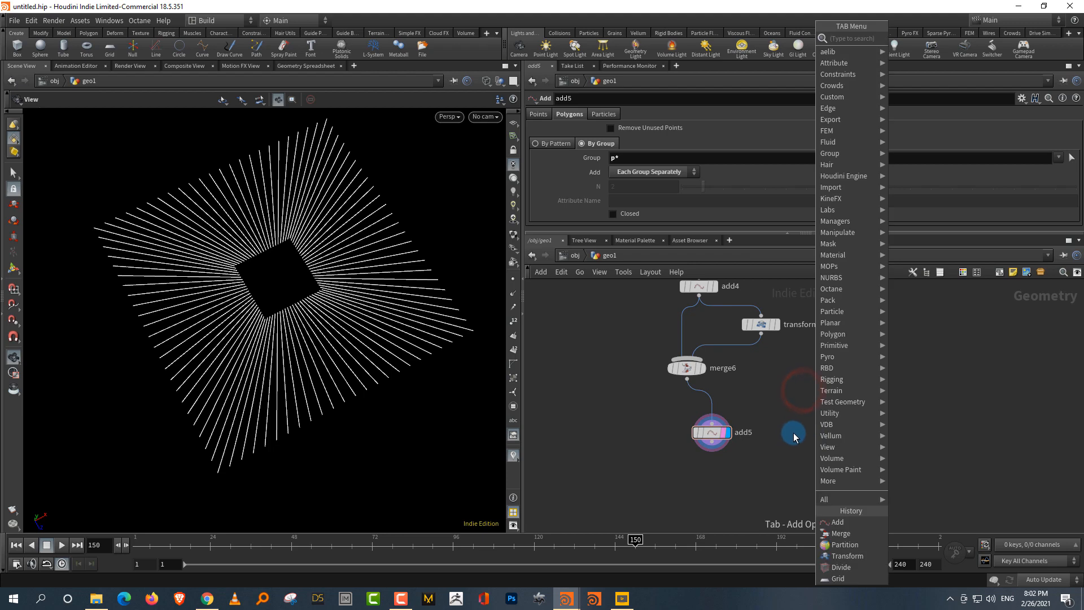
pyautogui.write('aec')
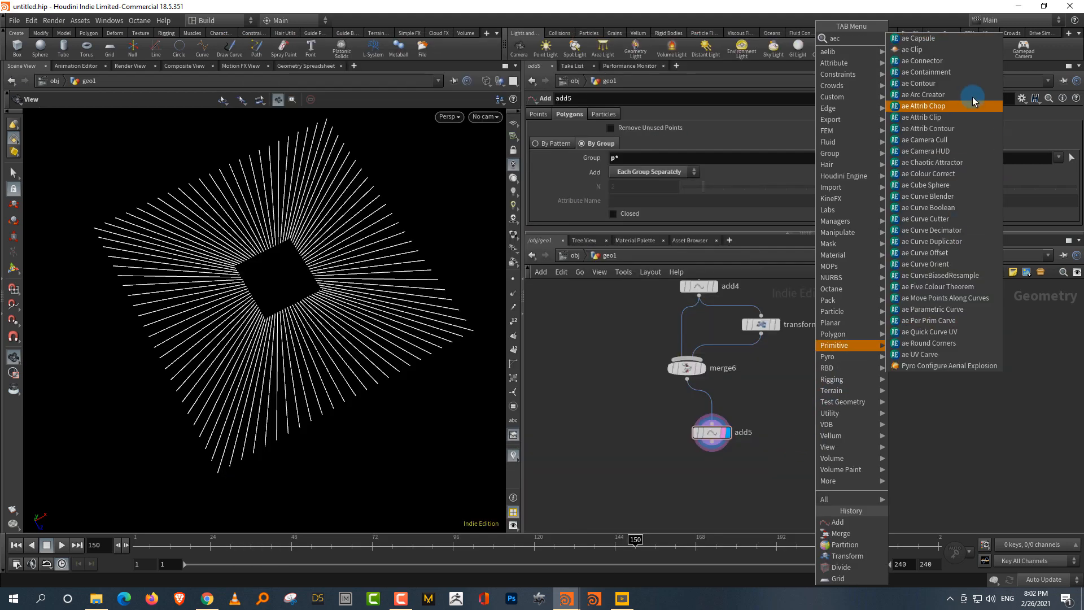
pyautogui.click(926, 60)
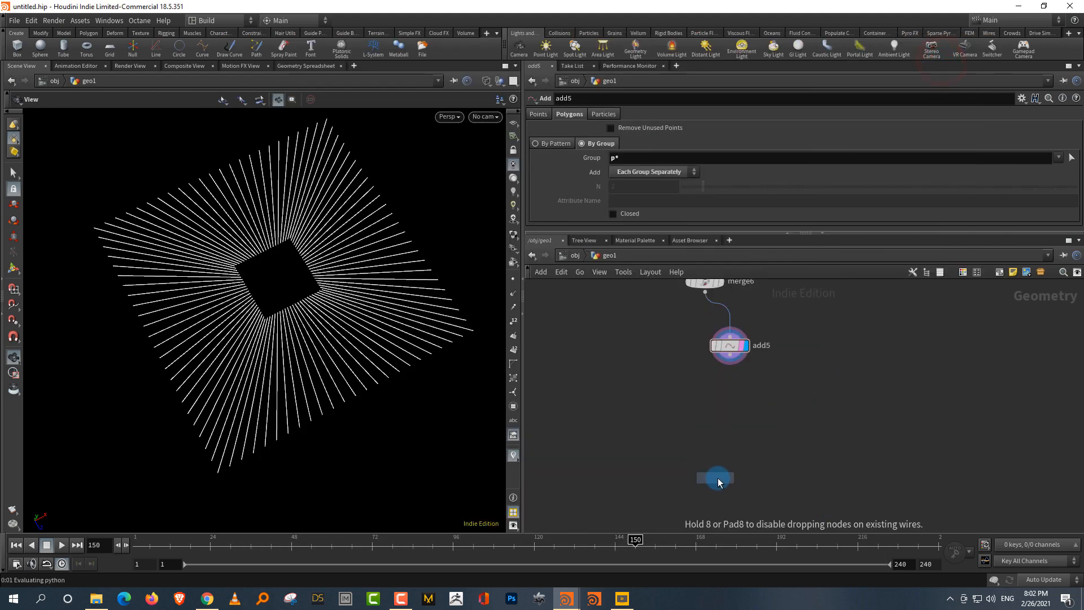
pyautogui.click(720, 477)
# - Add a For-Each Primitive block beside the Connector node
pyautogui.rightClick(798, 418)
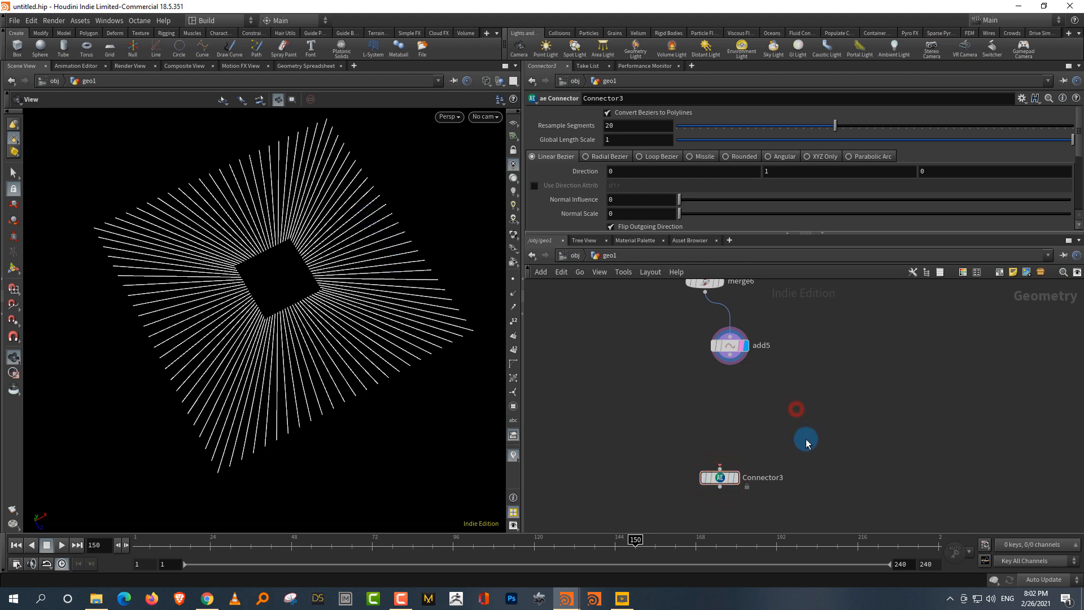
pyautogui.write('for')
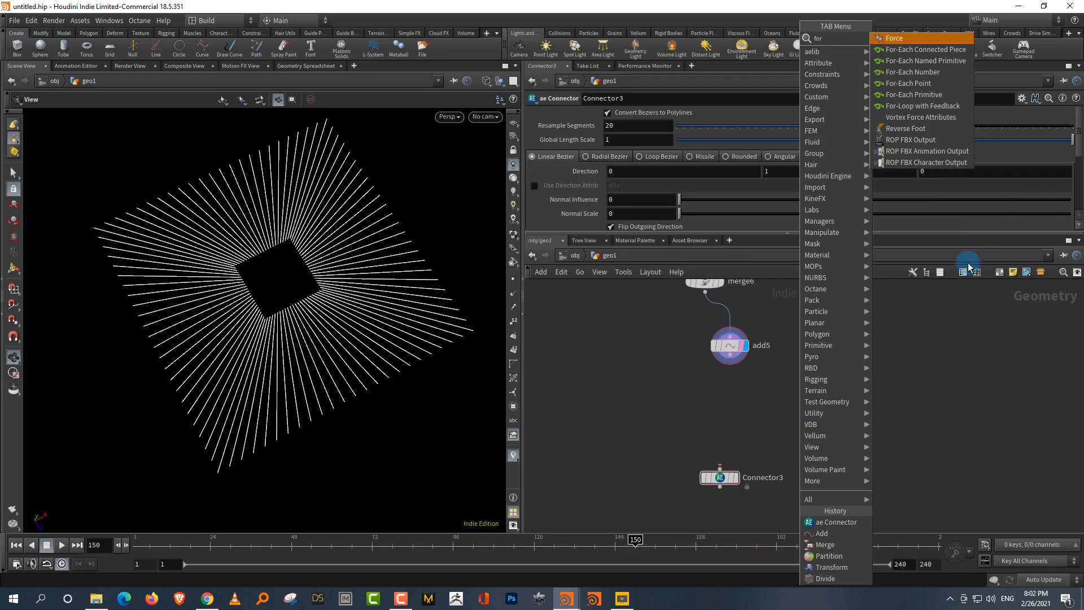
pyautogui.click(946, 95)
pyautogui.click(678, 435)
pyautogui.click(732, 405)
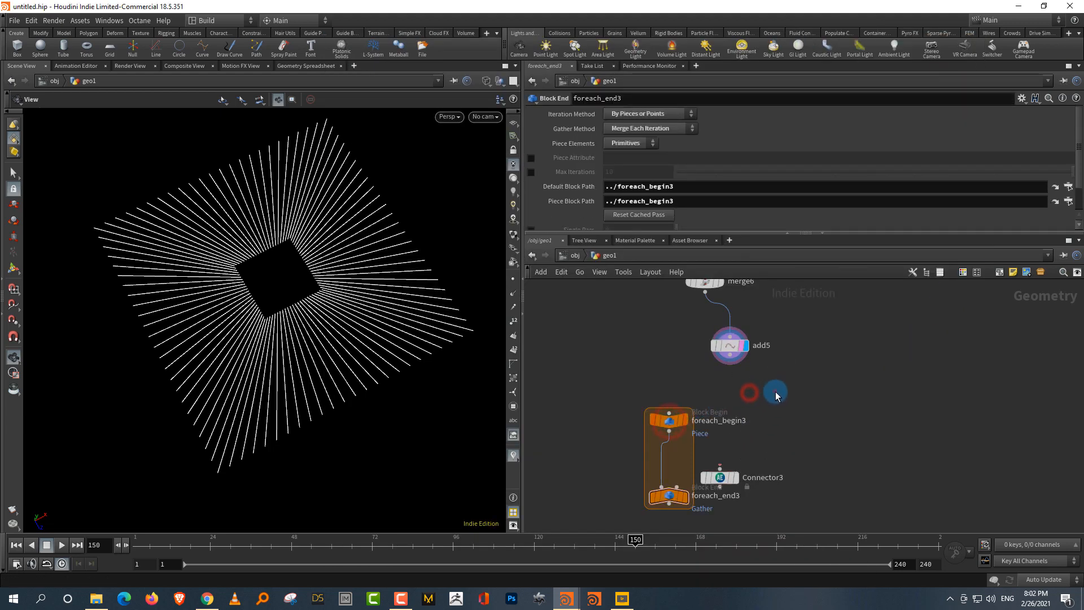
# - Insert the Connector into the For-Each block fed by the lower Add node, and display the block's end node
pyautogui.moveTo(734, 477); pyautogui.dragTo(669, 468)
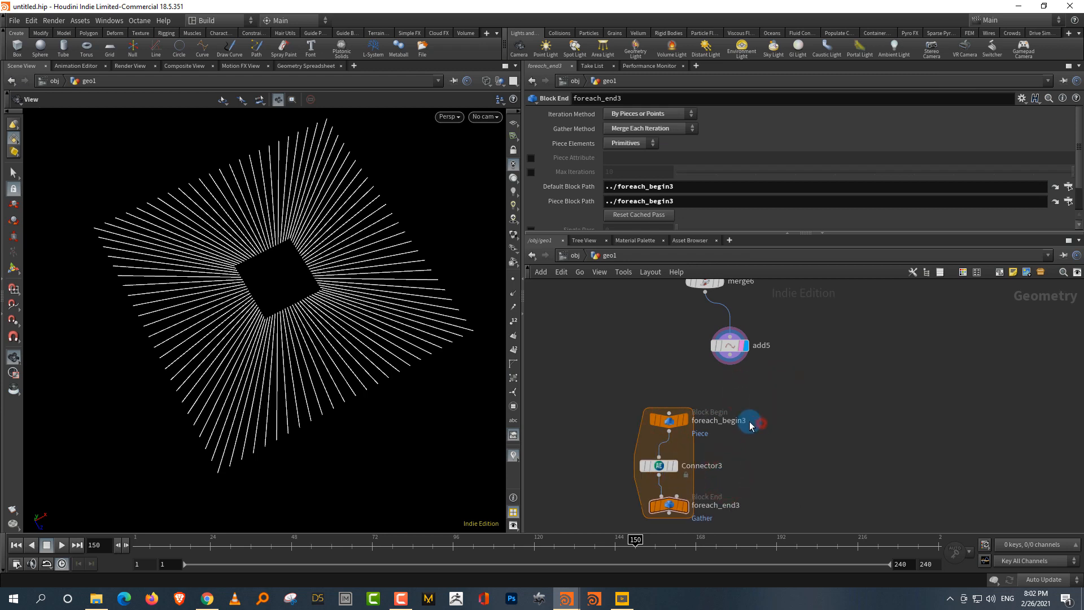
pyautogui.click(730, 356)
pyautogui.click(669, 395)
pyautogui.moveTo(746, 442); pyautogui.dragTo(765, 381, button='middle')
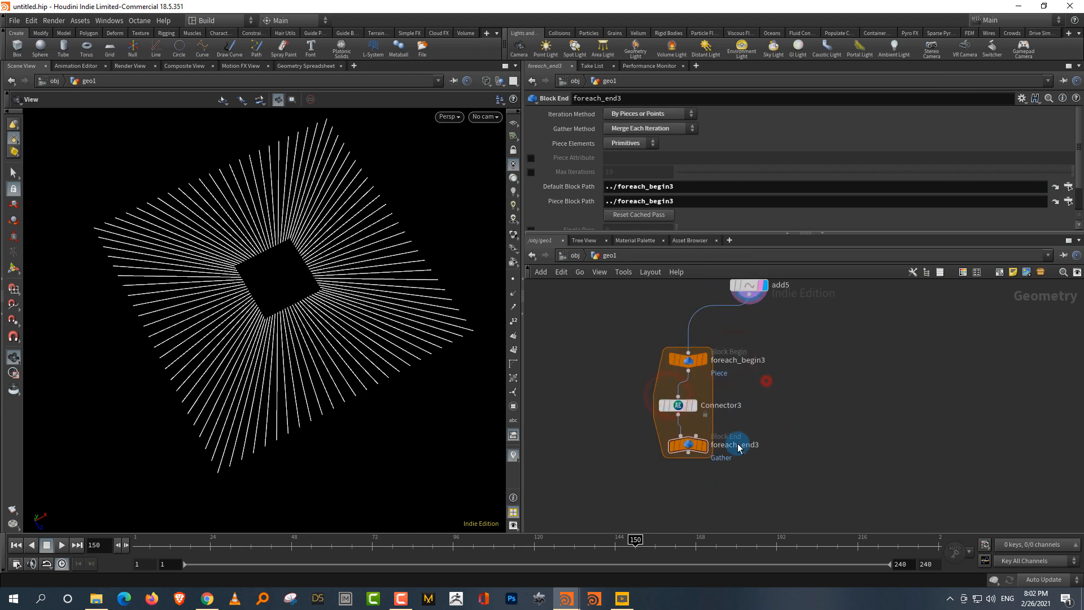
pyautogui.click(700, 449)
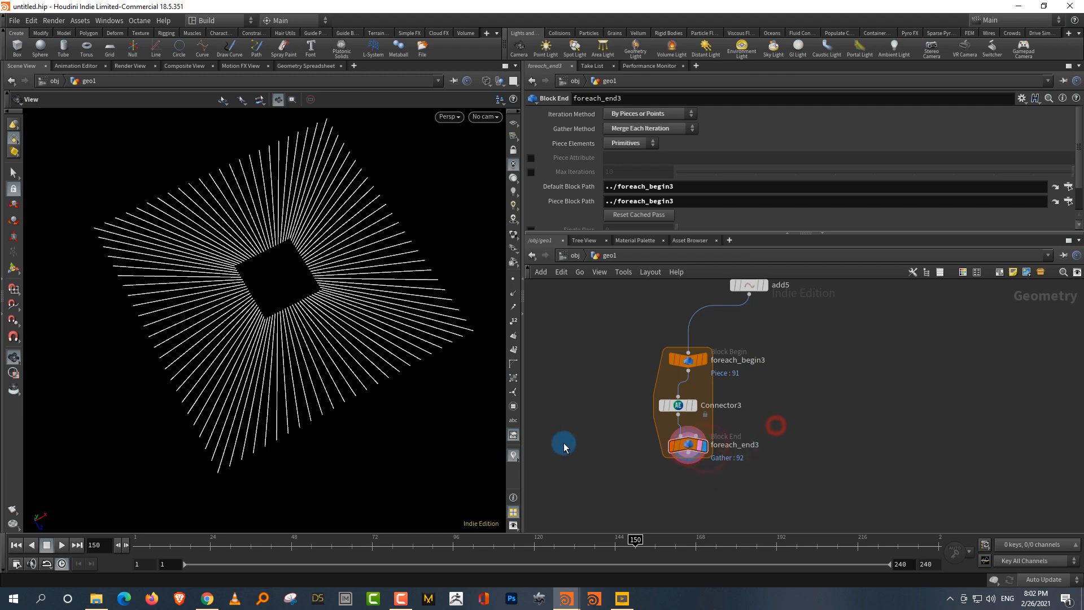
pyautogui.moveTo(301, 368); pyautogui.dragTo(400, 331)
# - Enlarge the Connector's parameter area and set its Linear Bezier direction to 1, 0, 0
pyautogui.click(686, 406)
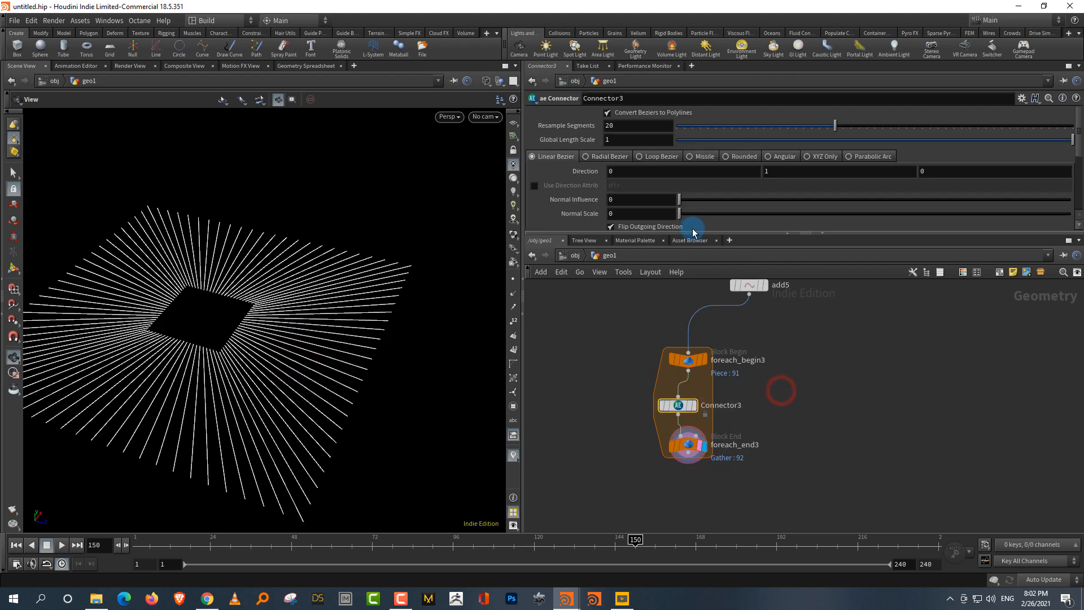
pyautogui.moveTo(696, 233); pyautogui.dragTo(701, 337)
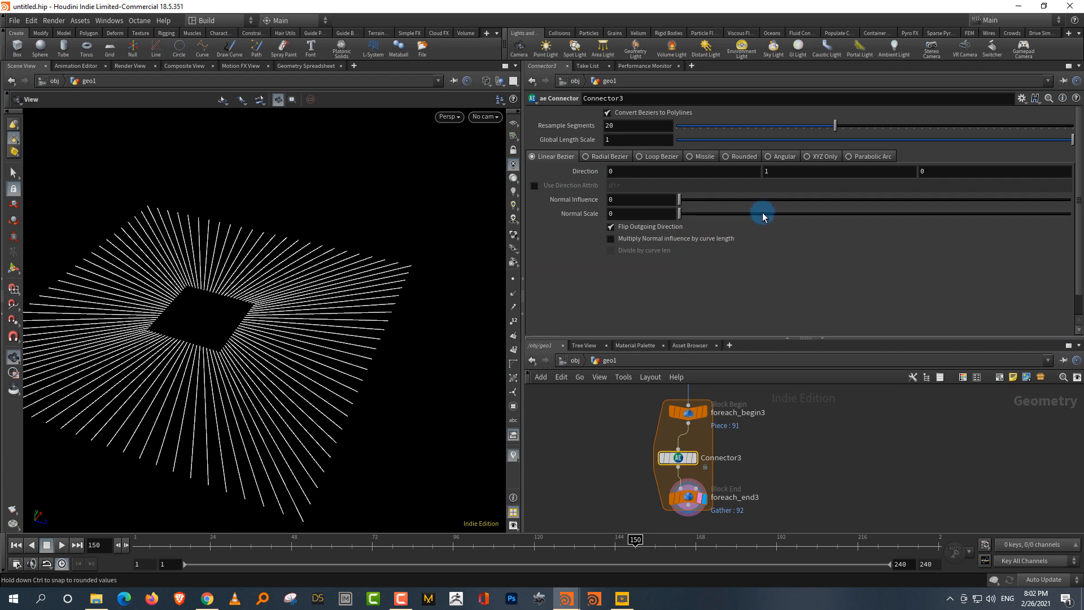
pyautogui.doubleClick(617, 172)
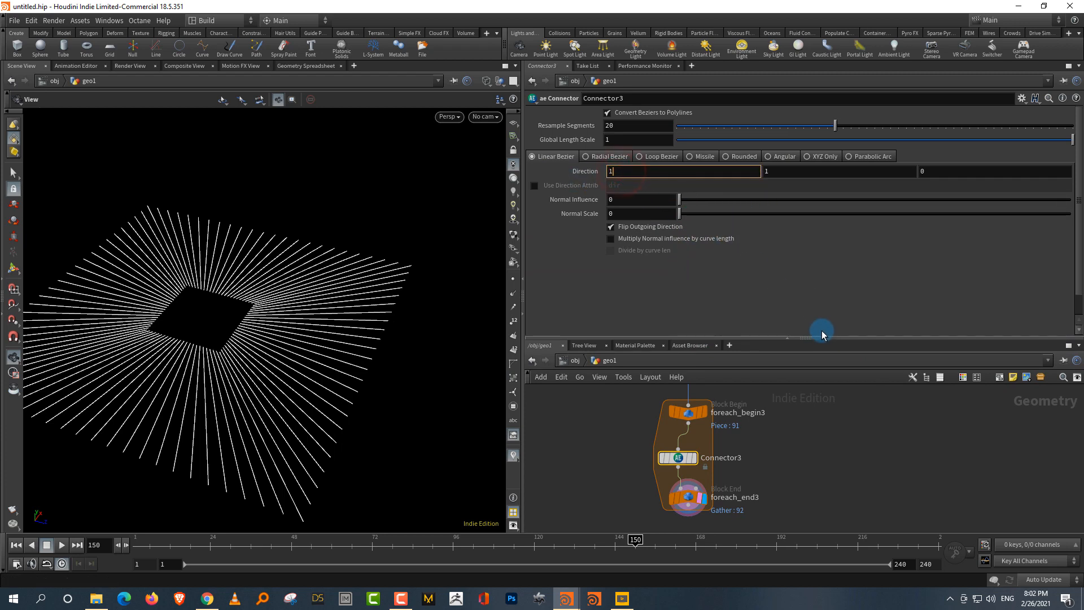
pyautogui.press('Tab')
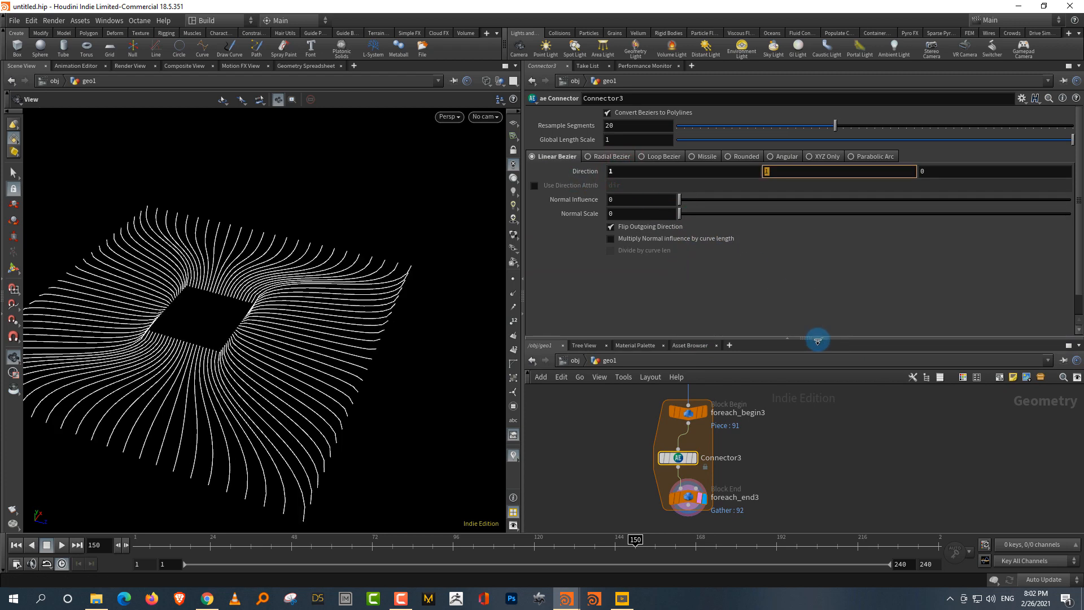
pyautogui.write('0]')
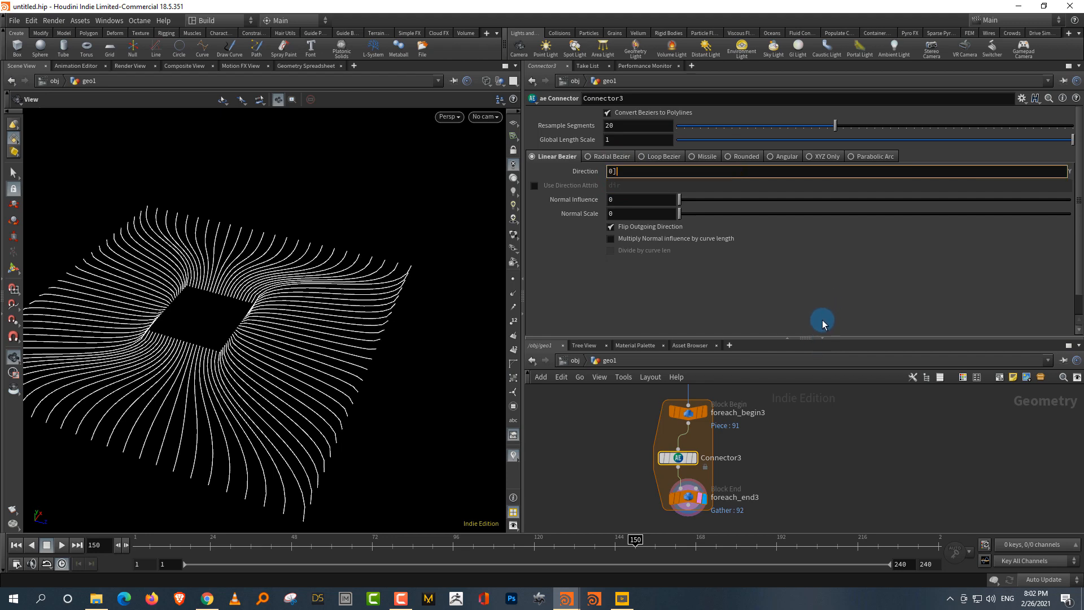
pyautogui.press('Return')
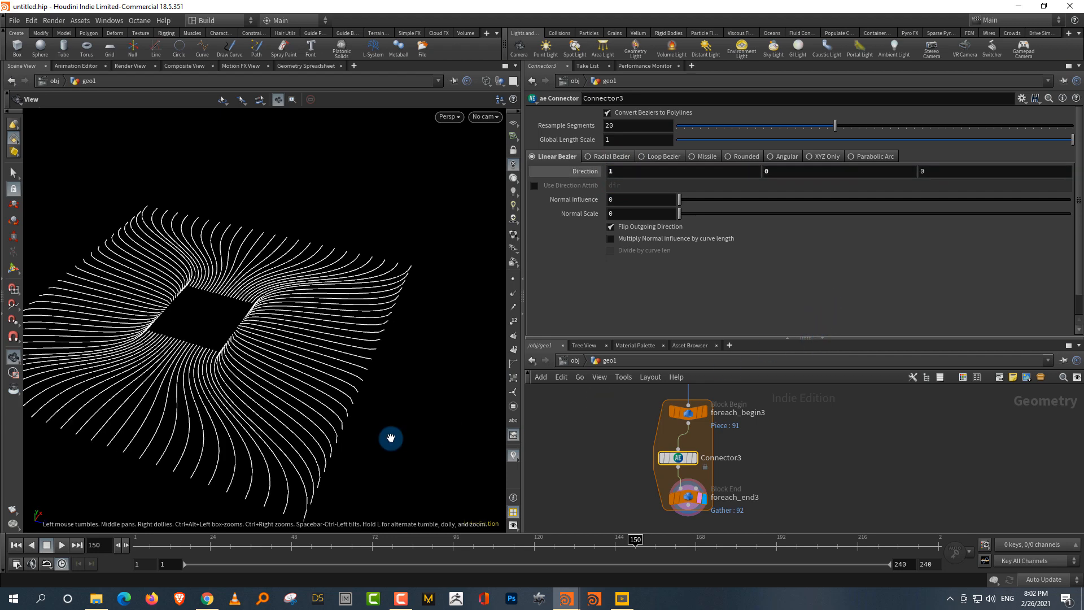
pyautogui.moveTo(349, 427); pyautogui.dragTo(354, 387)
# - Try the Connector's normal sliders, Flip Outgoing Direction and Multiply Normal influence by curve length options, and restore their original settings
pyautogui.moveTo(706, 198); pyautogui.dragTo(569, 229)
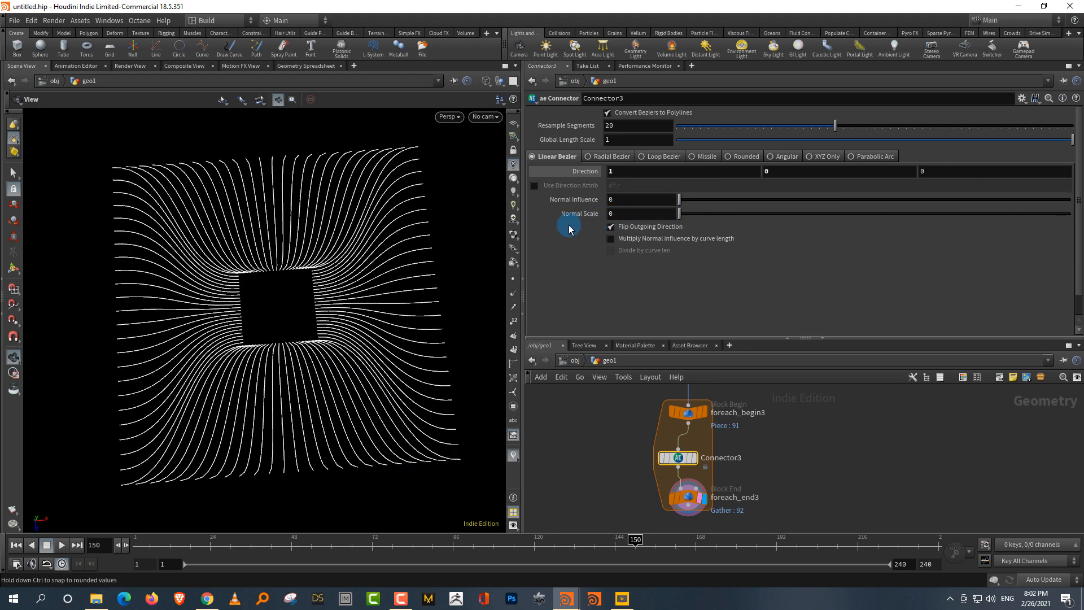
pyautogui.moveTo(768, 223); pyautogui.dragTo(656, 227)
pyautogui.click(659, 229)
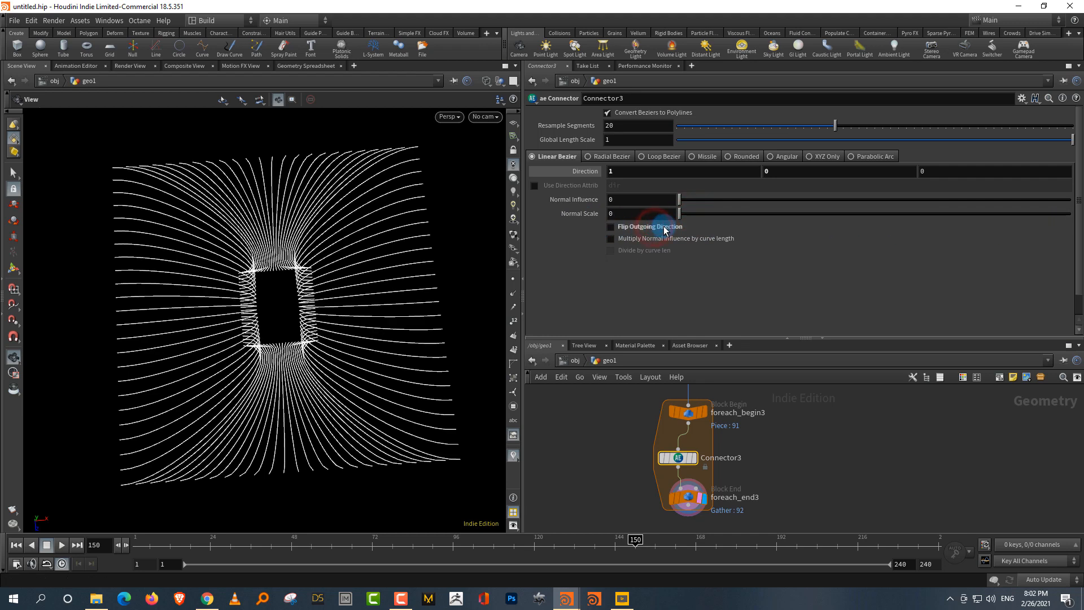
pyautogui.click(664, 229)
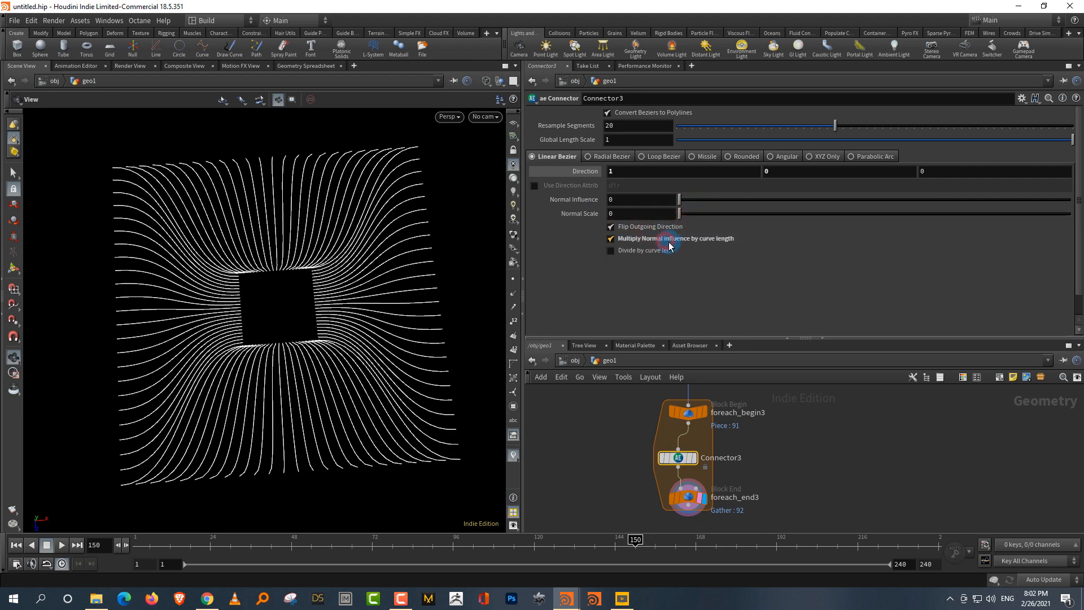
pyautogui.moveTo(327, 407); pyautogui.dragTo(363, 418)
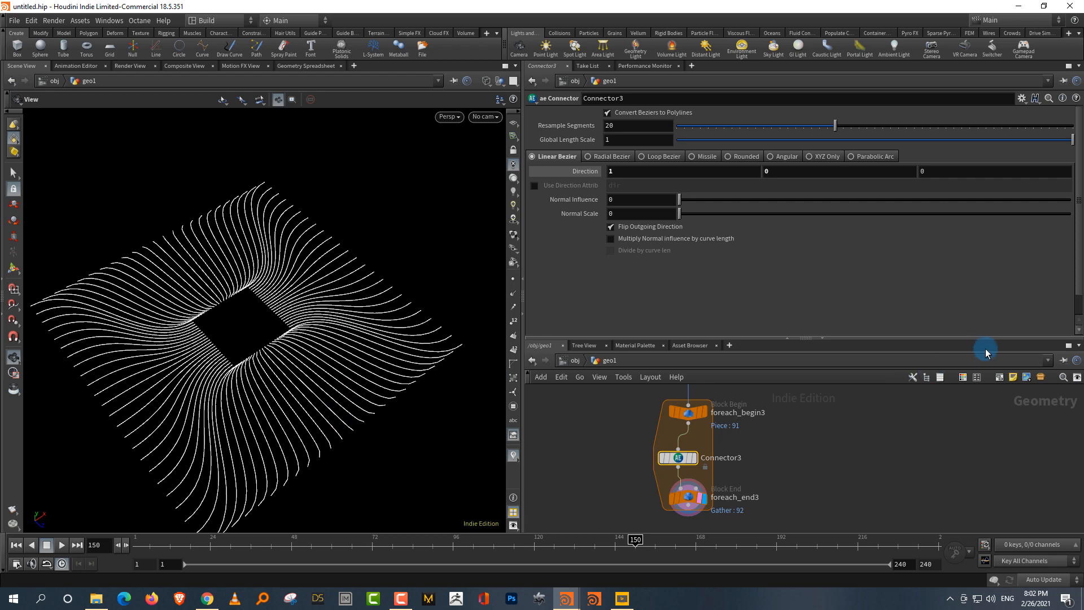
# - Try a Z direction of 1 on the Linear Bezier connector and reset it to 0
pyautogui.doubleClick(931, 172)
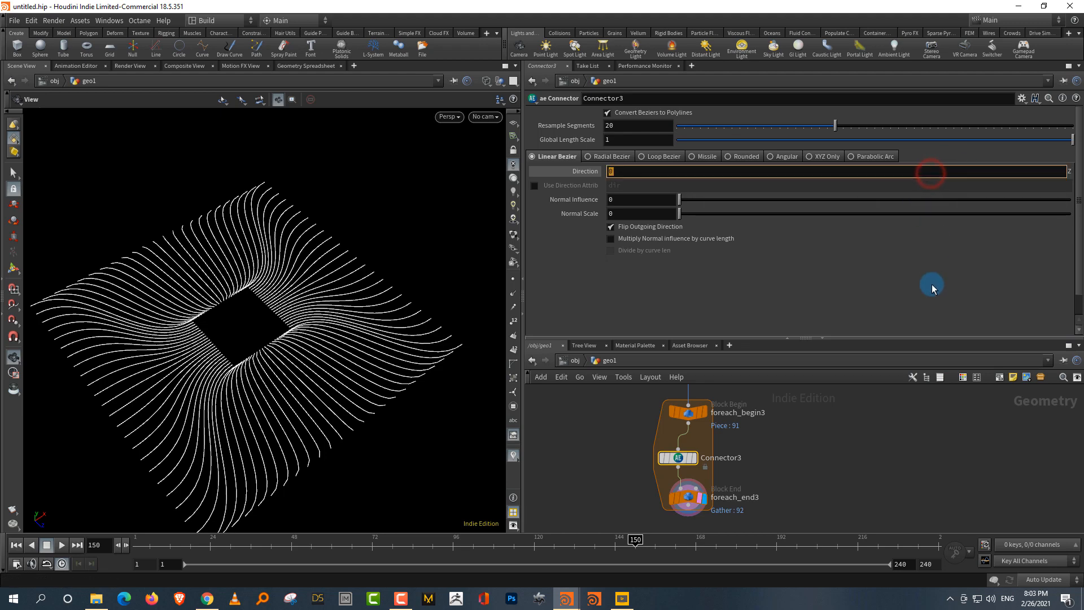
pyautogui.press('Return')
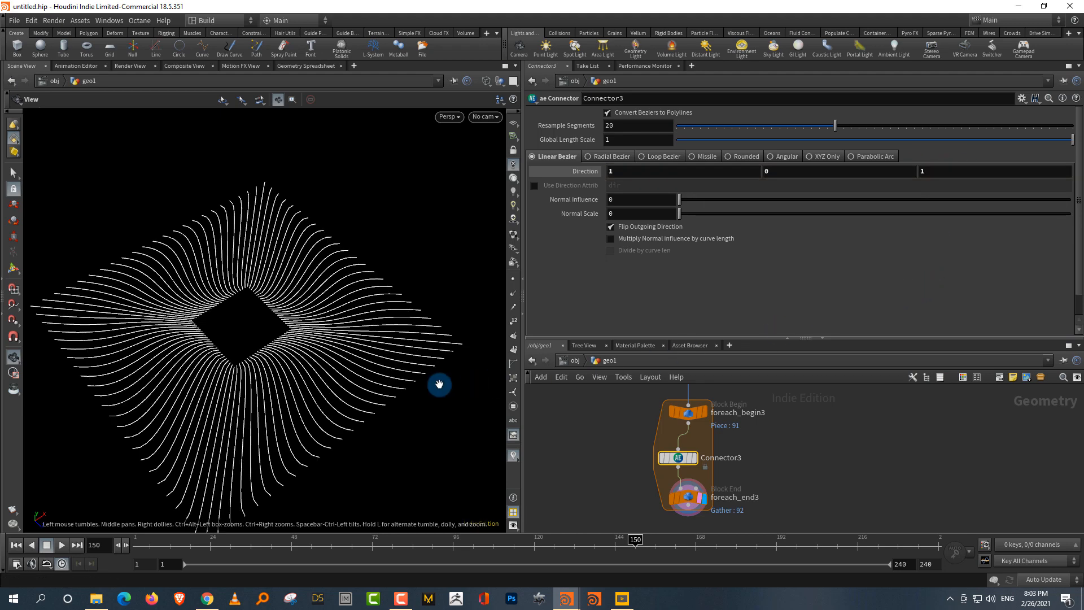
pyautogui.moveTo(365, 372); pyautogui.dragTo(392, 355)
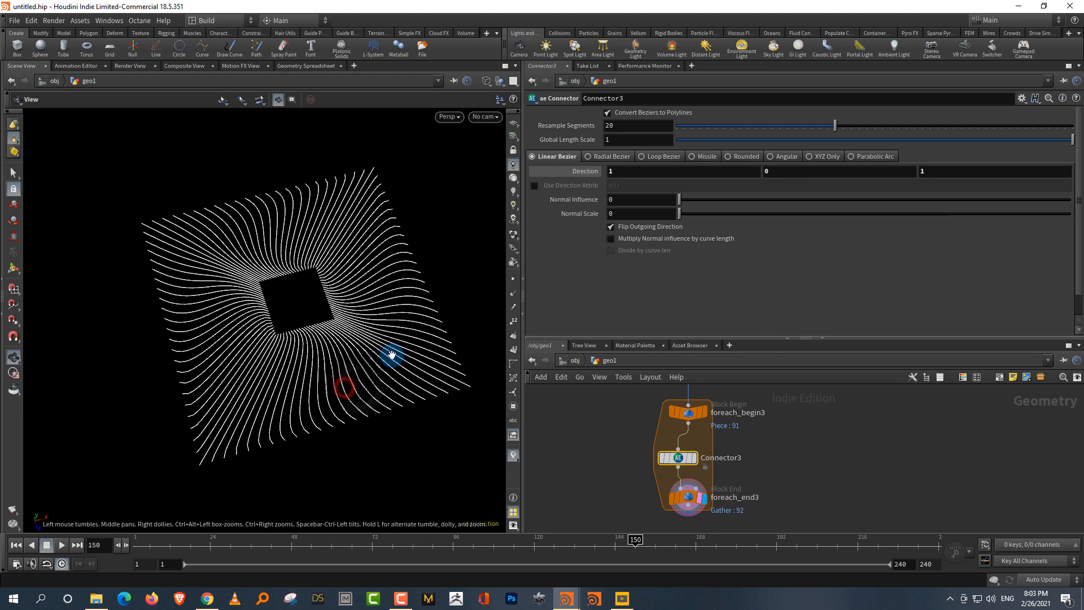
pyautogui.click(917, 172)
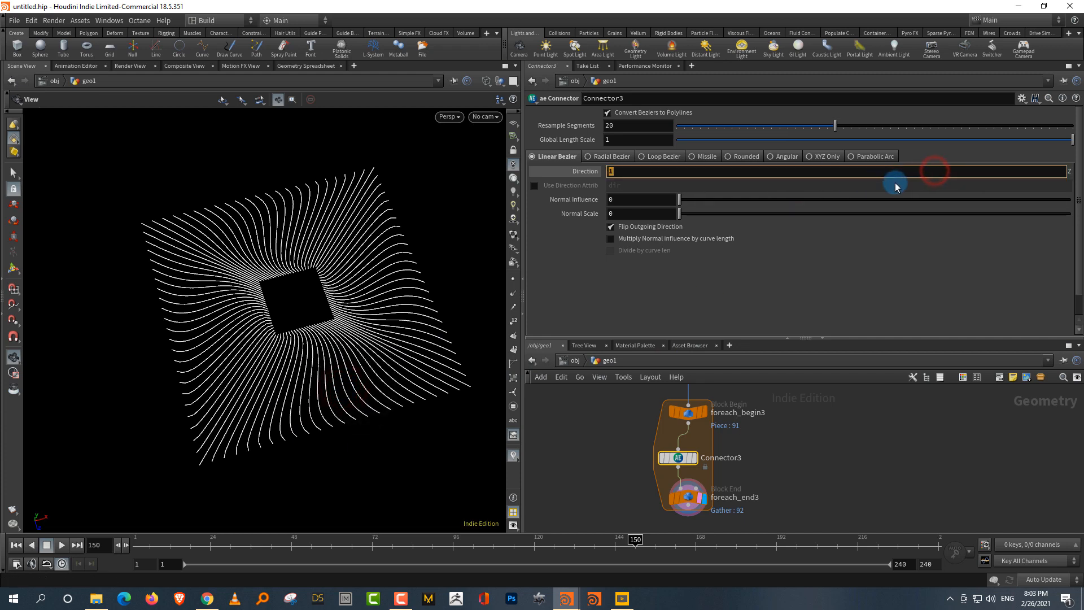
pyautogui.press('Return')
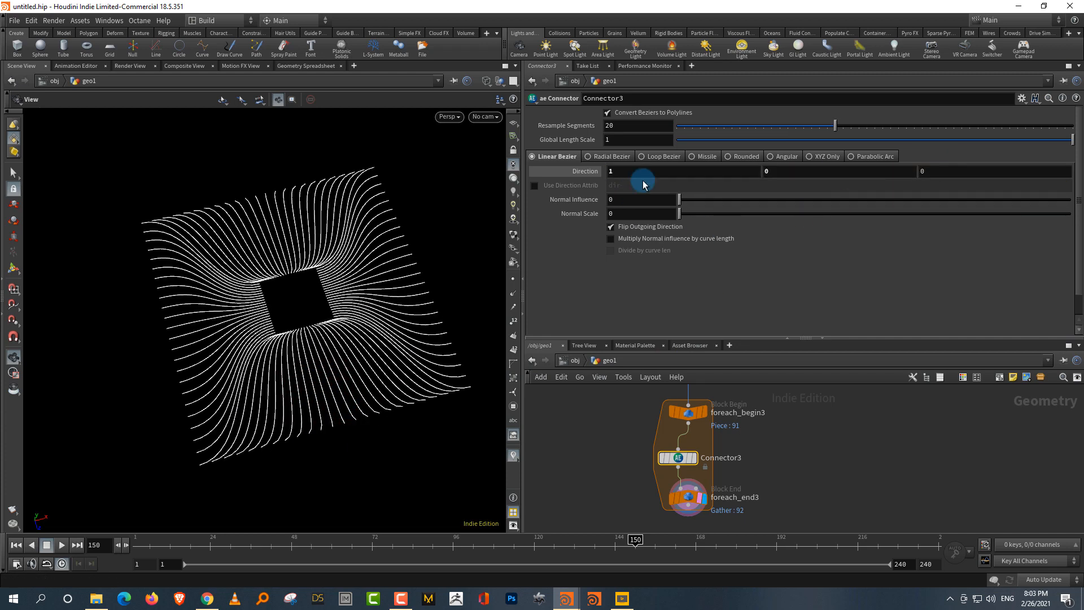
# - Try the Radial Bezier connector type with its X centre set to 1, and undo a further shift of the centre
pyautogui.click(613, 158)
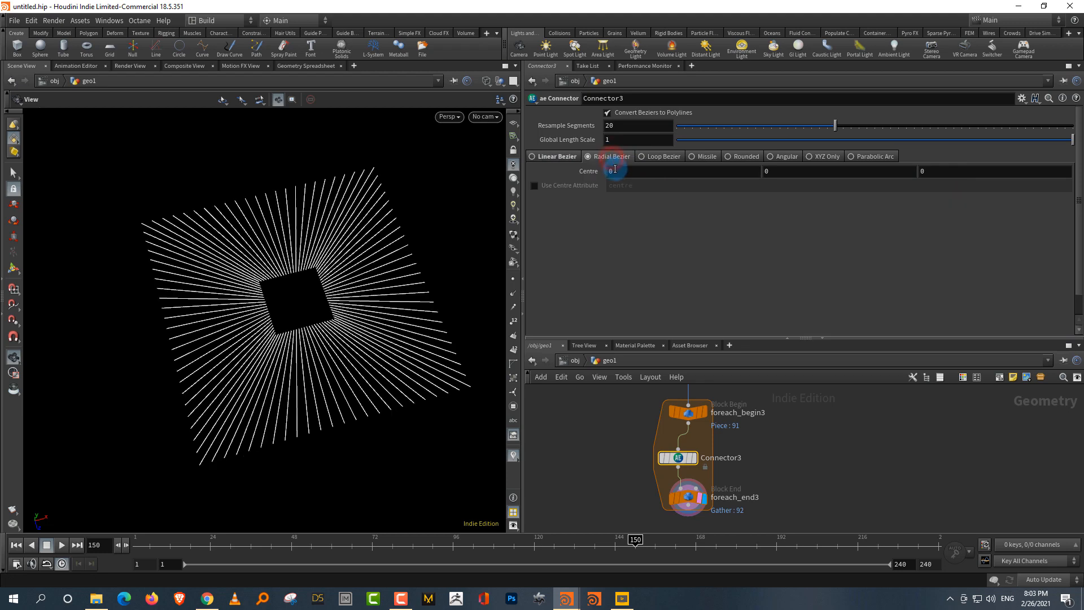
pyautogui.click(614, 172)
pyautogui.write('1')
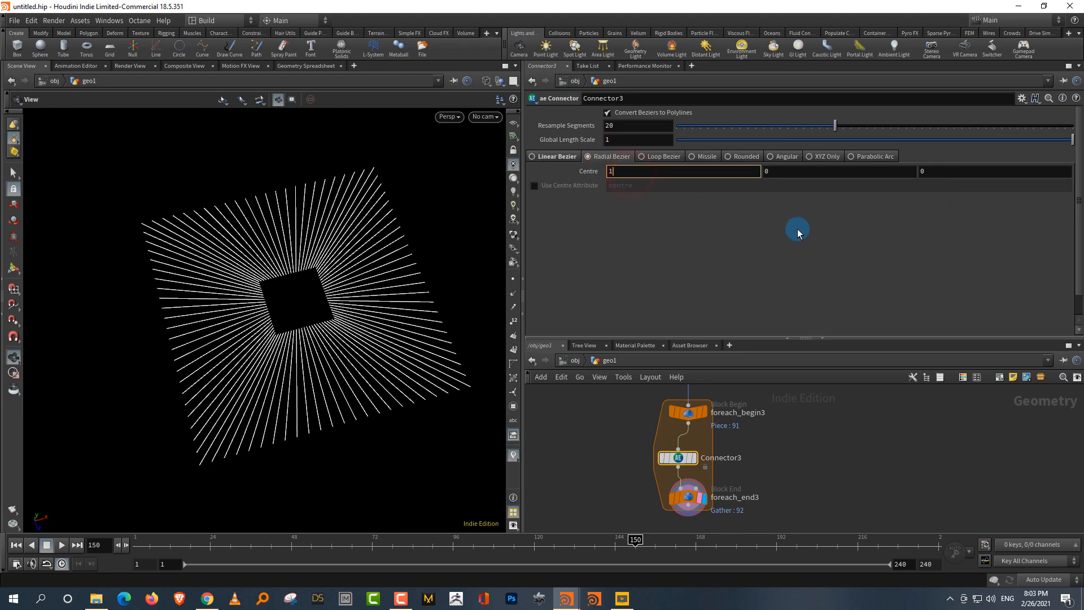
pyautogui.press('Return')
pyautogui.moveTo(391, 380); pyautogui.dragTo(463, 338)
pyautogui.moveTo(637, 171); pyautogui.dragTo(463, 234, button='middle')
pyautogui.hotkey('ctrl', 'z')
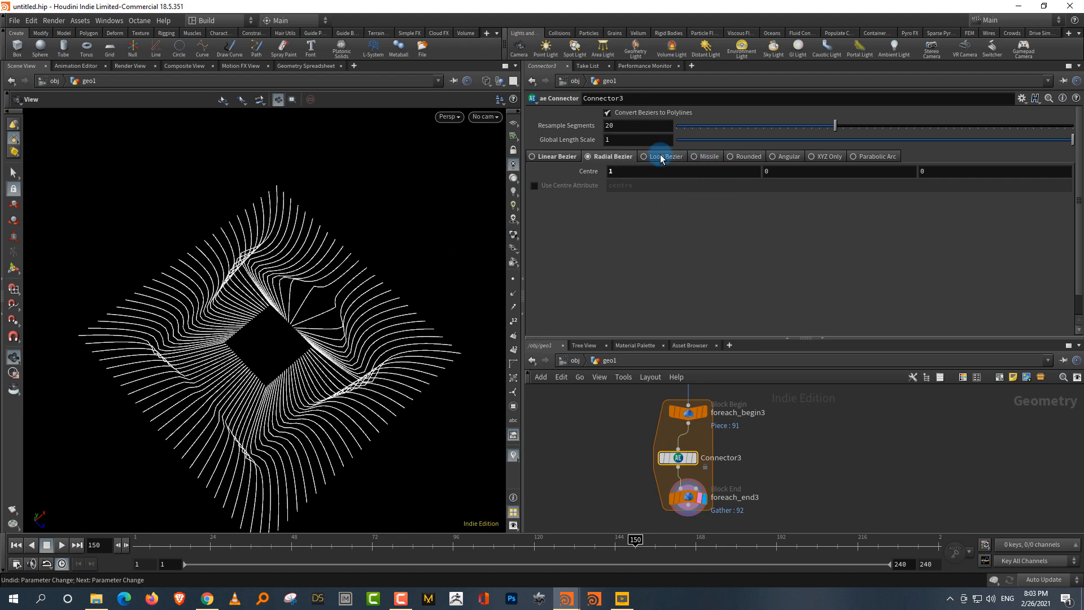
# - Try the Loop Bezier connector type and its settings, and switch the Connector to the Missile type
pyautogui.click(663, 158)
pyautogui.moveTo(375, 393); pyautogui.dragTo(363, 357)
pyautogui.moveTo(696, 201); pyautogui.dragTo(606, 213)
pyautogui.click(697, 157)
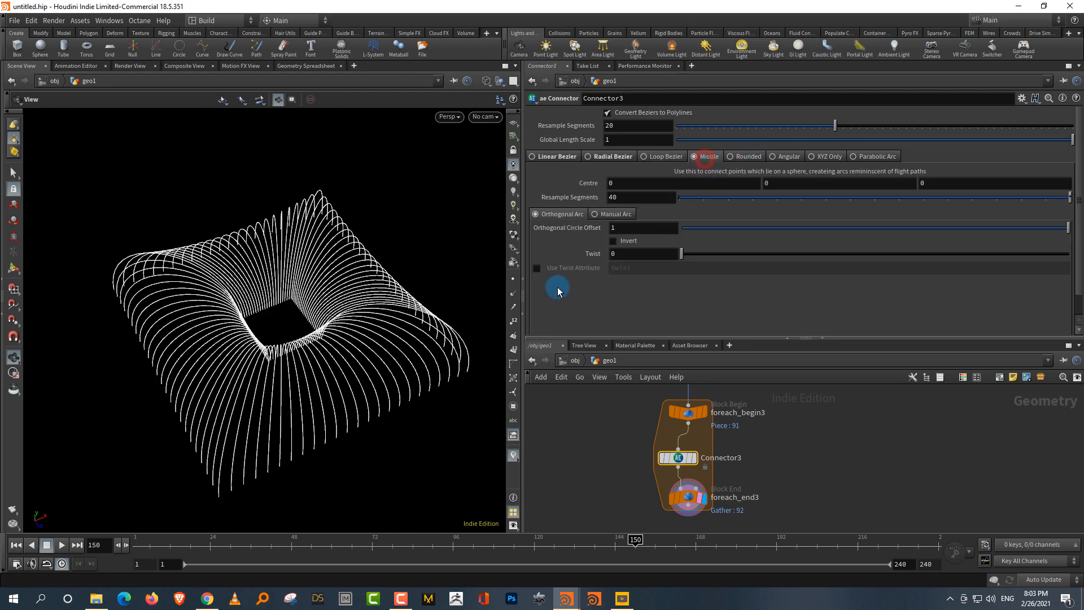
# - Try the Missile connector with its Orthogonal Circle Offset reduced to 0.885
pyautogui.moveTo(392, 380); pyautogui.dragTo(362, 395)
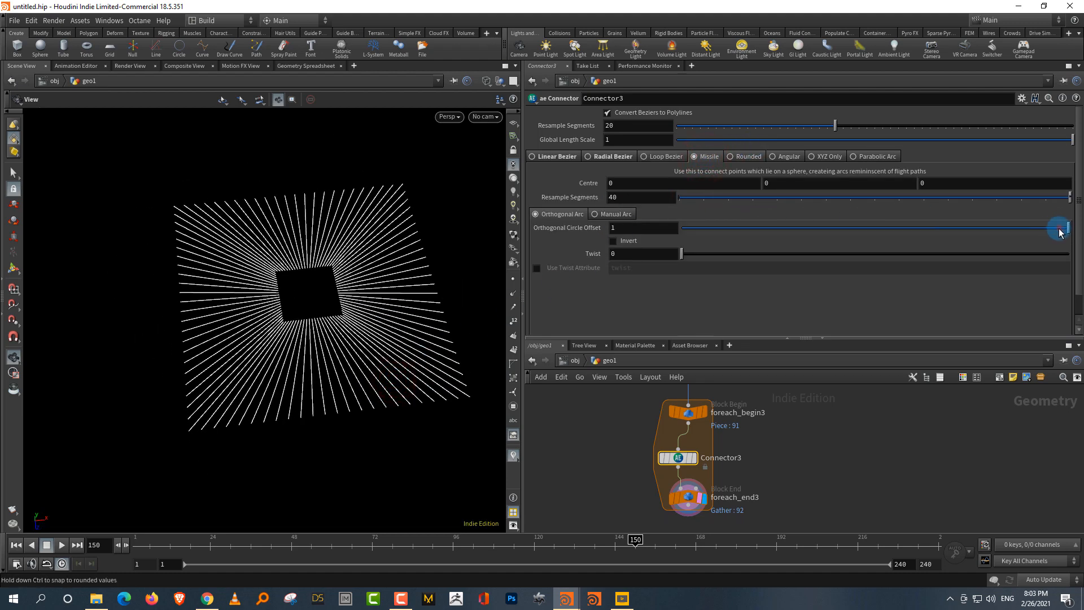
pyautogui.moveTo(1060, 232); pyautogui.dragTo(1025, 232)
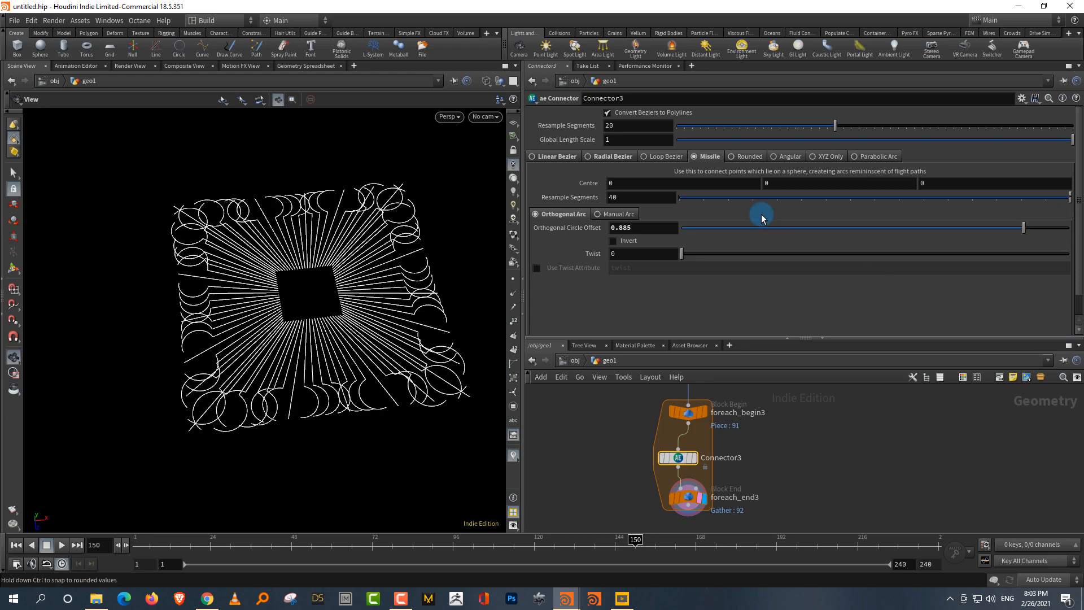
# - Try the Rounded connector type with a Z direction of 1, comparing the lines with Apply Rounding off and on
pyautogui.click(750, 157)
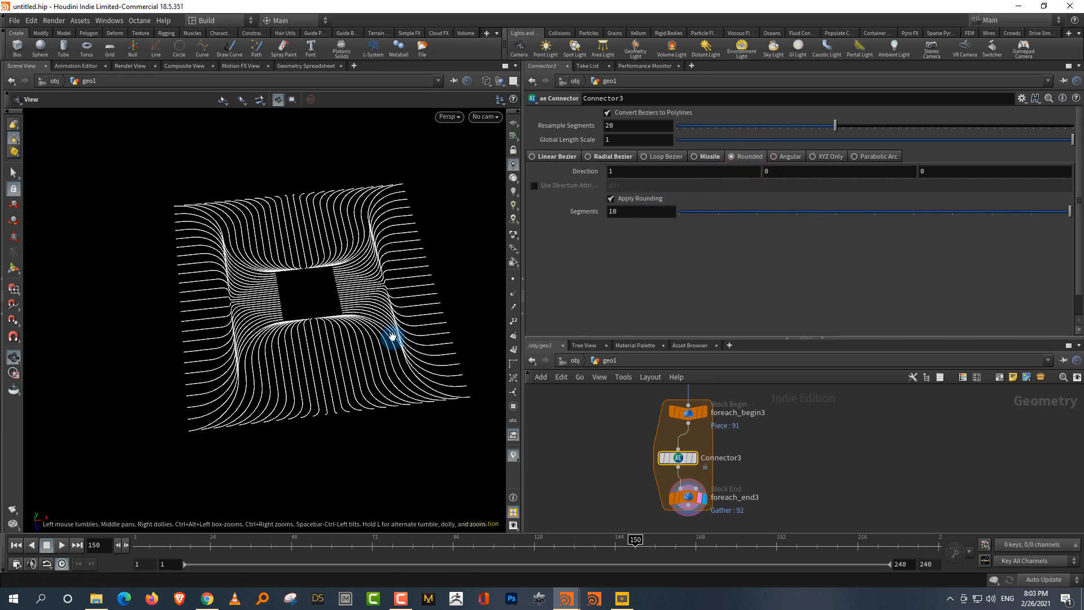
pyautogui.moveTo(395, 339); pyautogui.dragTo(394, 301)
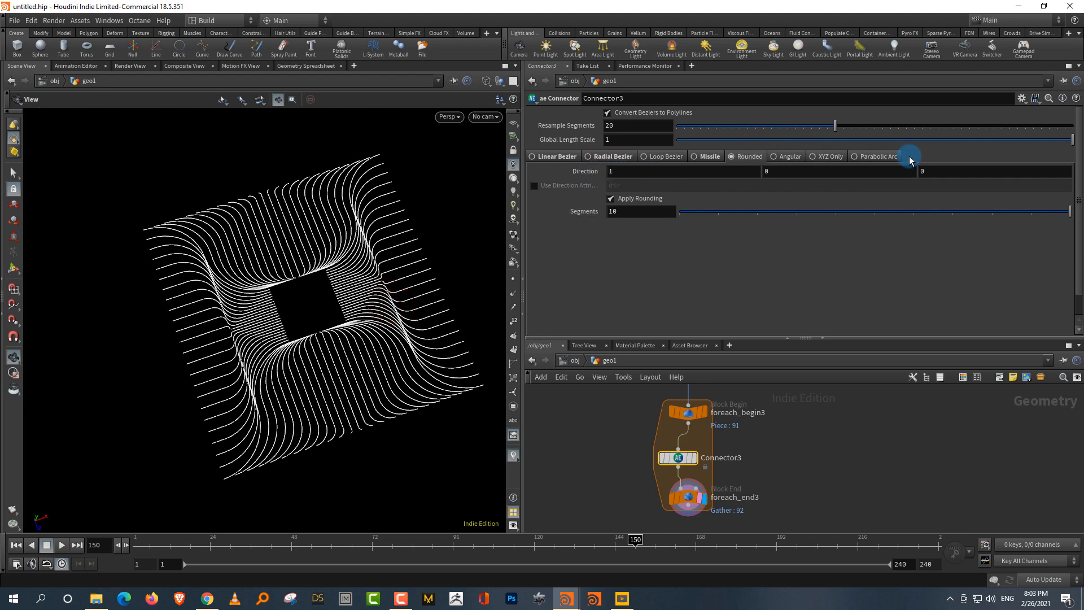
pyautogui.click(953, 169)
pyautogui.write('1')
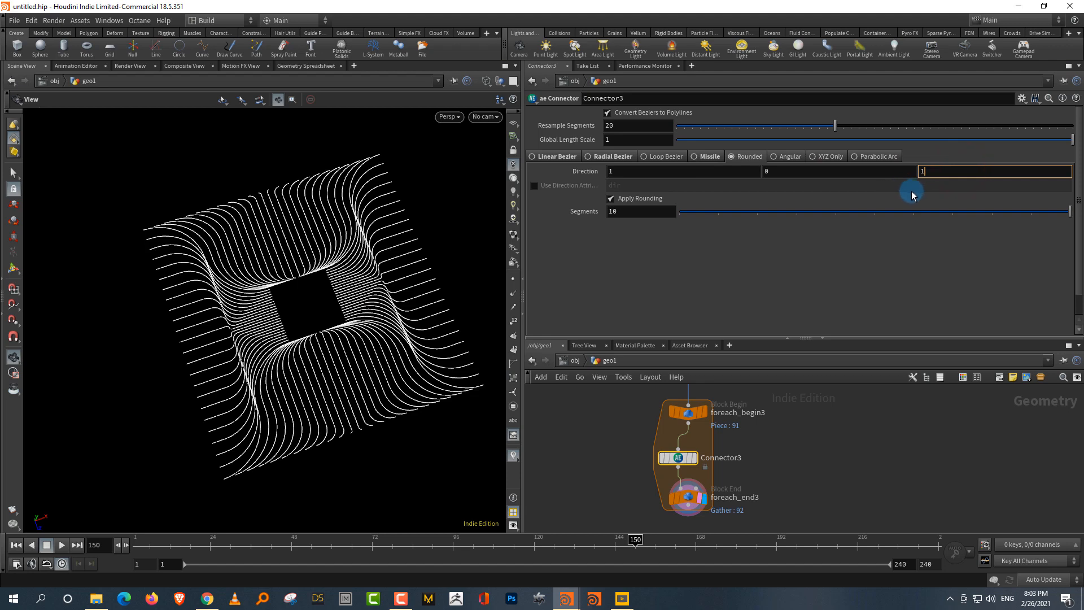
pyautogui.press('Return')
pyautogui.moveTo(346, 355); pyautogui.dragTo(503, 303)
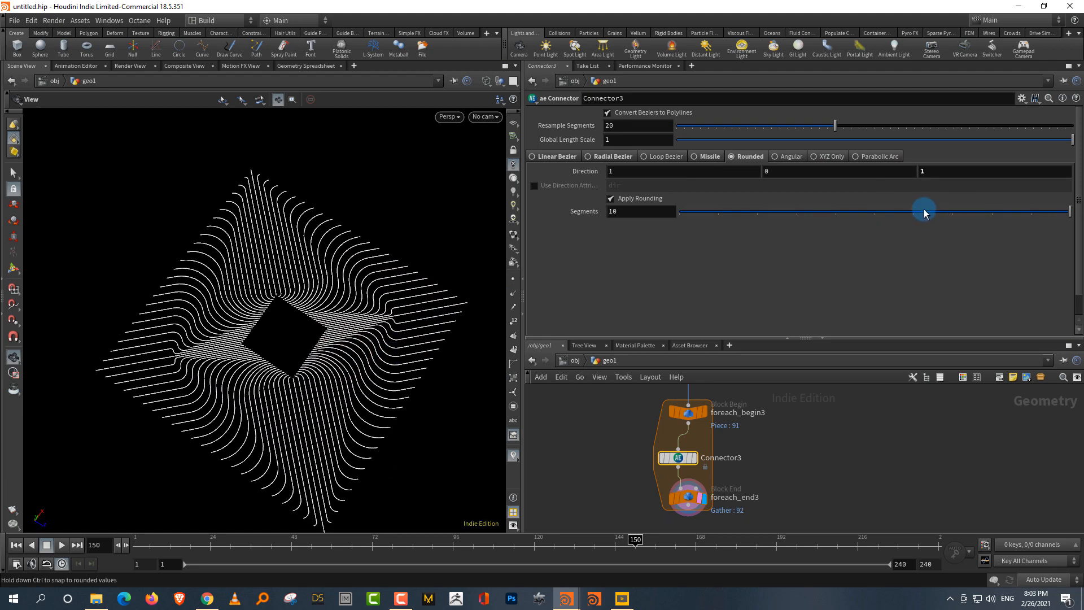
pyautogui.click(646, 201)
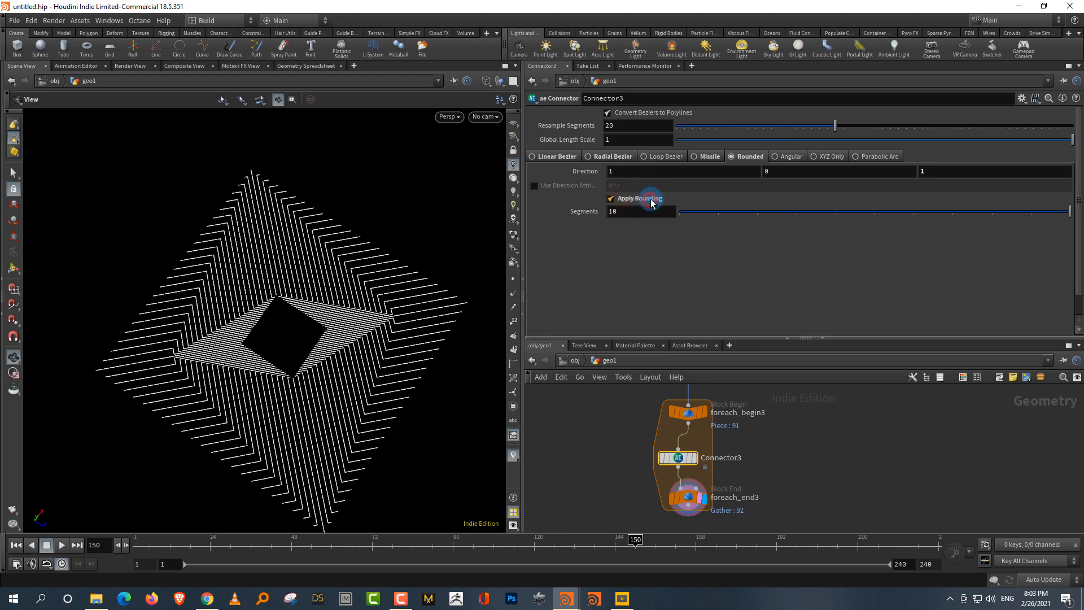
pyautogui.click(652, 202)
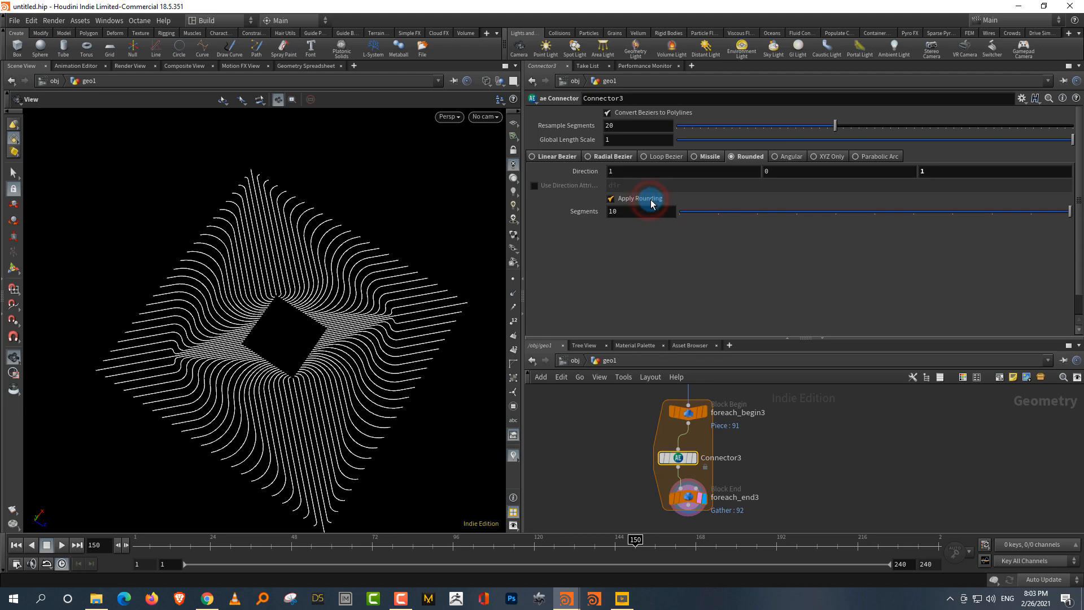
# - Try the Angular connector type with a Z direction of 1 and a position along segment of 0.566
pyautogui.click(790, 158)
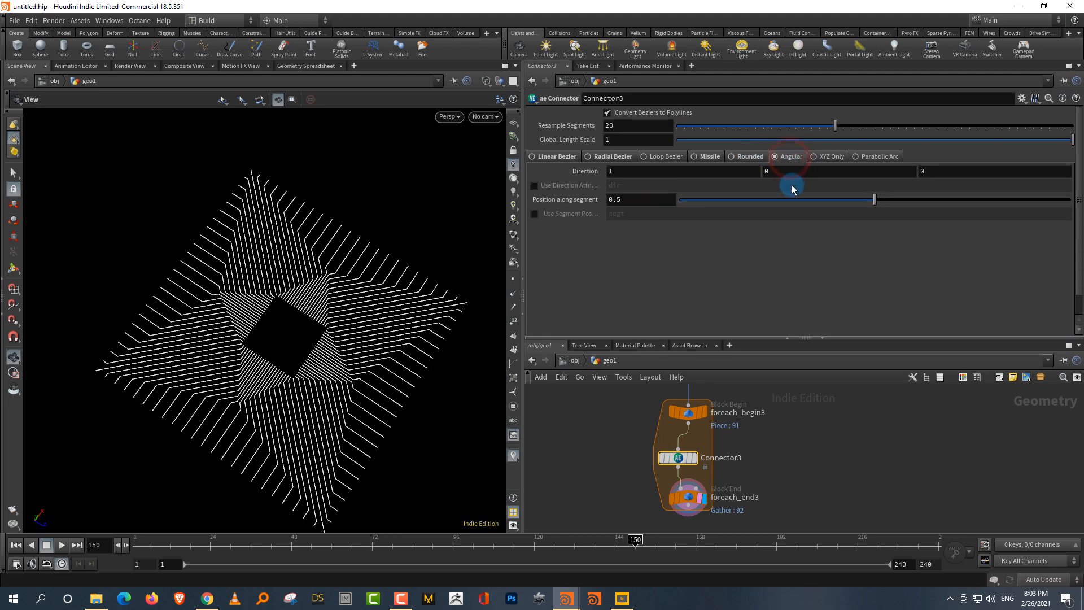
pyautogui.moveTo(858, 208)
pyautogui.mouseDown()
pyautogui.moveTo(685, 201)
pyautogui.moveTo(1028, 199)
pyautogui.moveTo(765, 200)
pyautogui.moveTo(878, 200)
pyautogui.mouseUp()
pyautogui.click(935, 175)
pyautogui.write('1')
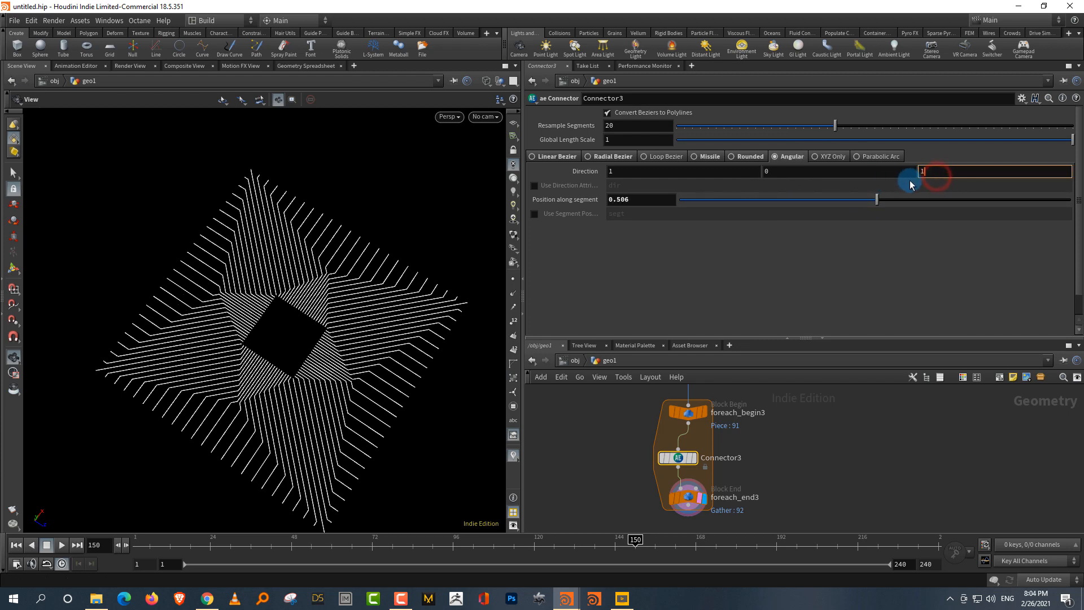
pyautogui.press('Return')
pyautogui.moveTo(796, 201)
pyautogui.mouseDown()
pyautogui.moveTo(675, 208)
pyautogui.moveTo(785, 203)
pyautogui.mouseUp()
pyautogui.moveTo(932, 207); pyautogui.dragTo(901, 206)
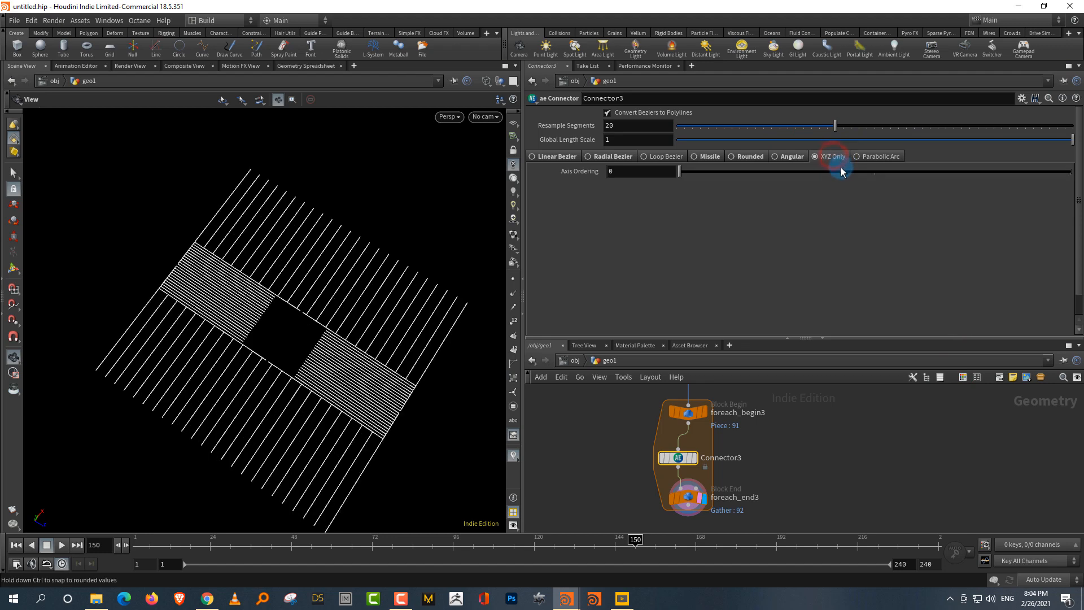
# - Try the XYZ Only connector with a different axis ordering, and the Parabolic Arc type with a height of 0.399
pyautogui.moveTo(700, 176); pyautogui.dragTo(613, 209)
pyautogui.moveTo(407, 374); pyautogui.dragTo(356, 351)
pyautogui.click(881, 157)
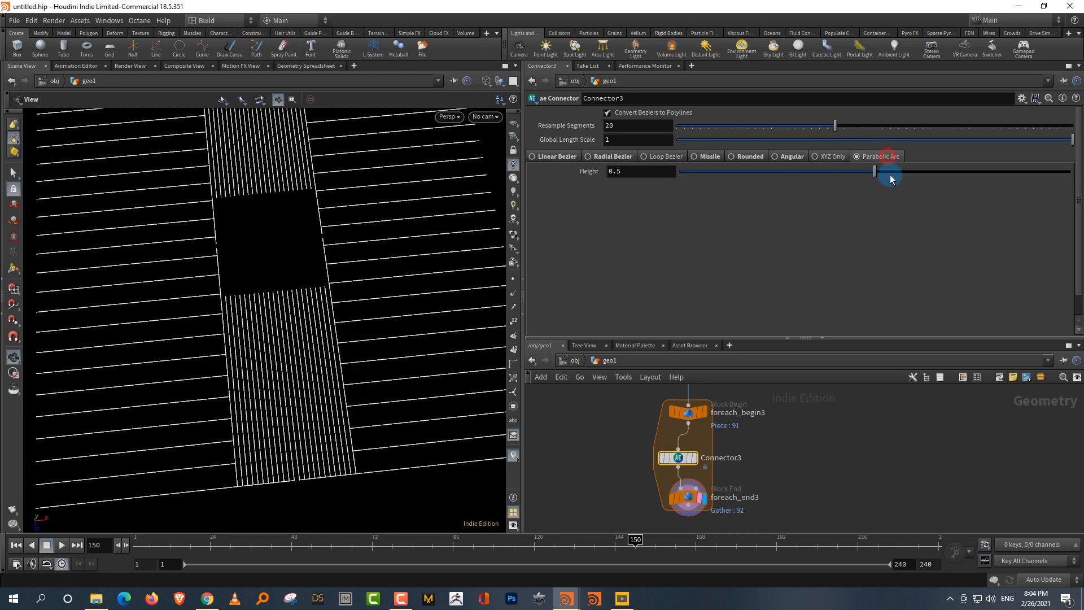
pyautogui.moveTo(365, 397); pyautogui.dragTo(407, 339)
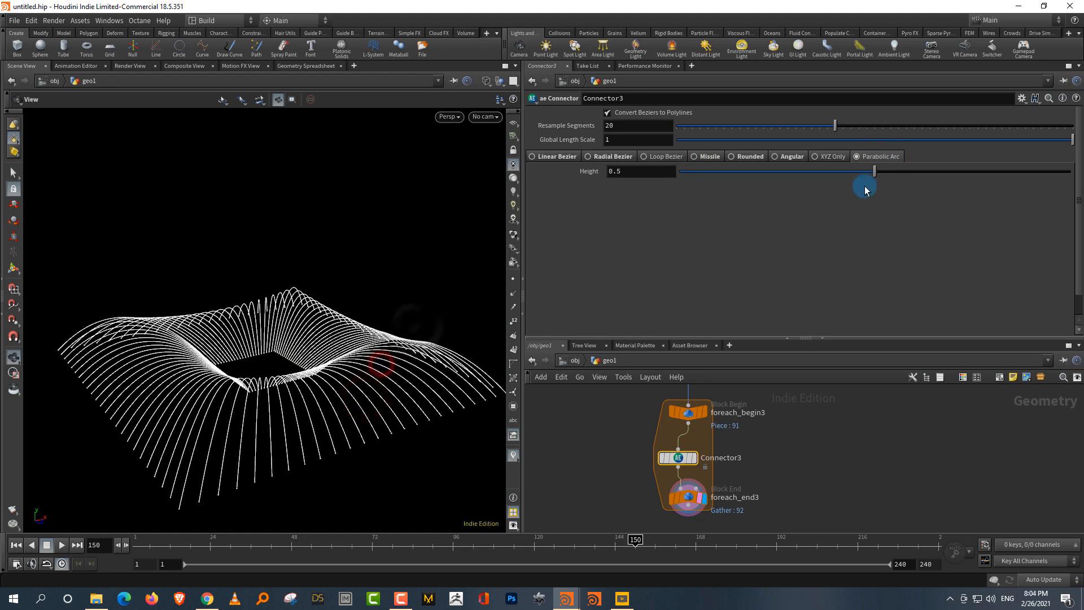
pyautogui.moveTo(887, 176); pyautogui.dragTo(731, 188)
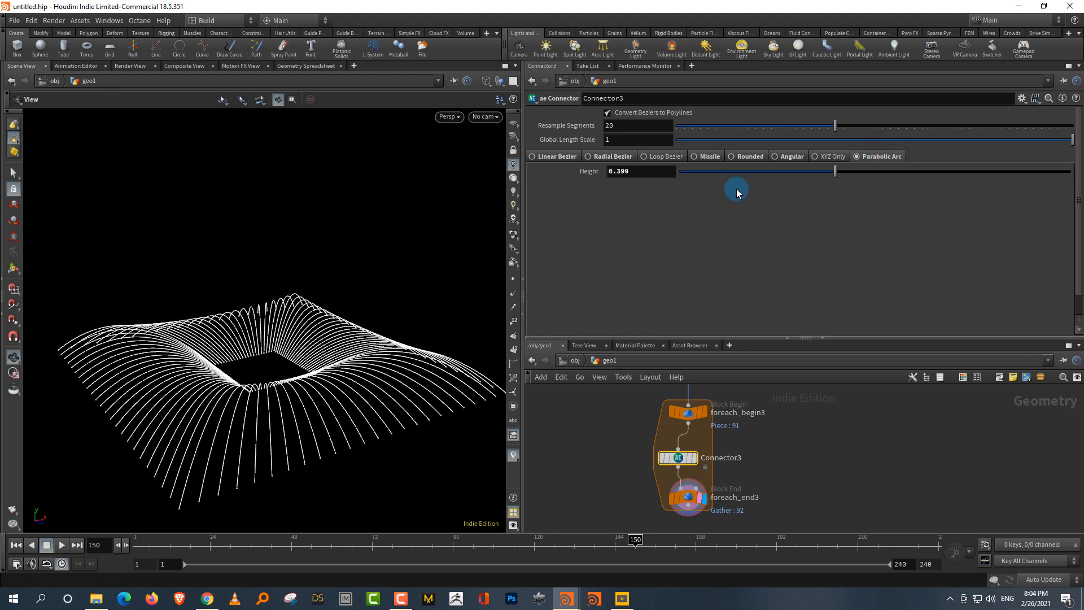
# - Compare the Missile and Angular connectors, trying Angular with an X direction of -1 and different positions along the segment, including 0.301
pyautogui.click(710, 158)
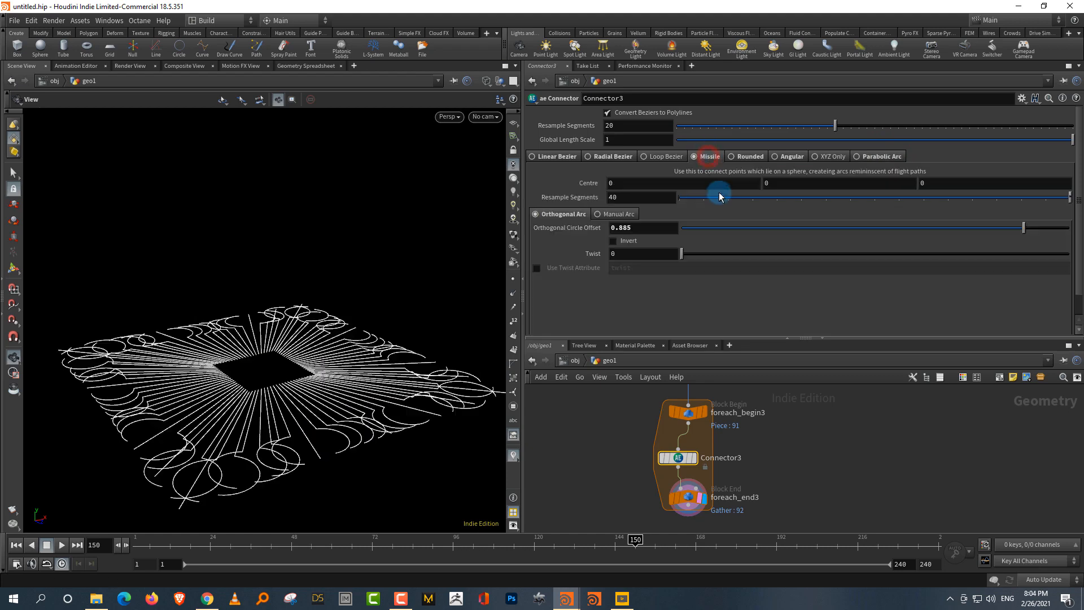
pyautogui.click(789, 157)
pyautogui.moveTo(375, 380); pyautogui.dragTo(370, 406)
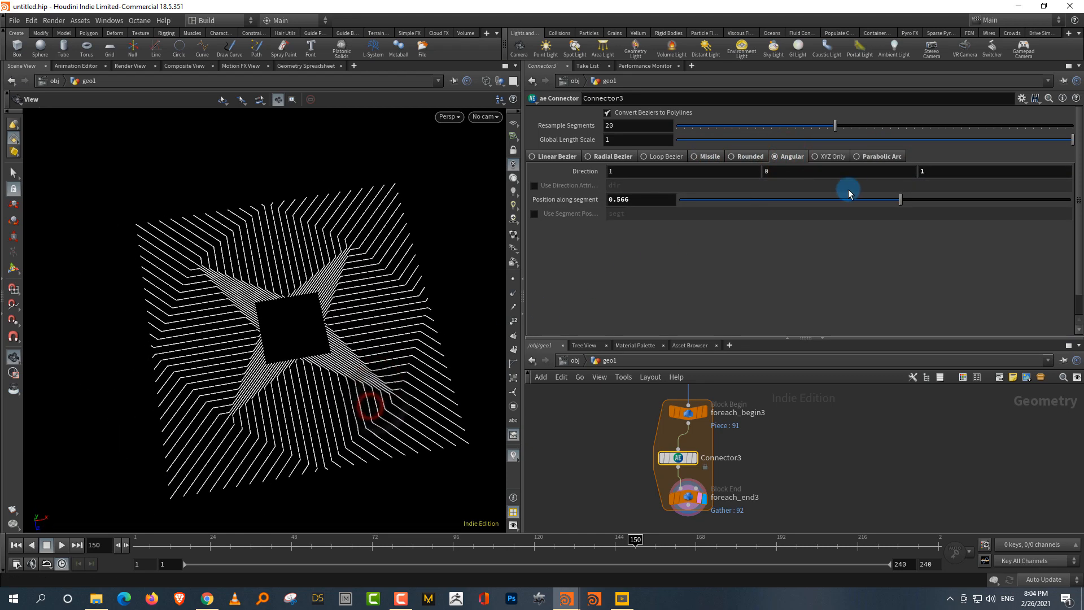
pyautogui.moveTo(849, 192); pyautogui.dragTo(738, 203)
pyautogui.click(610, 172)
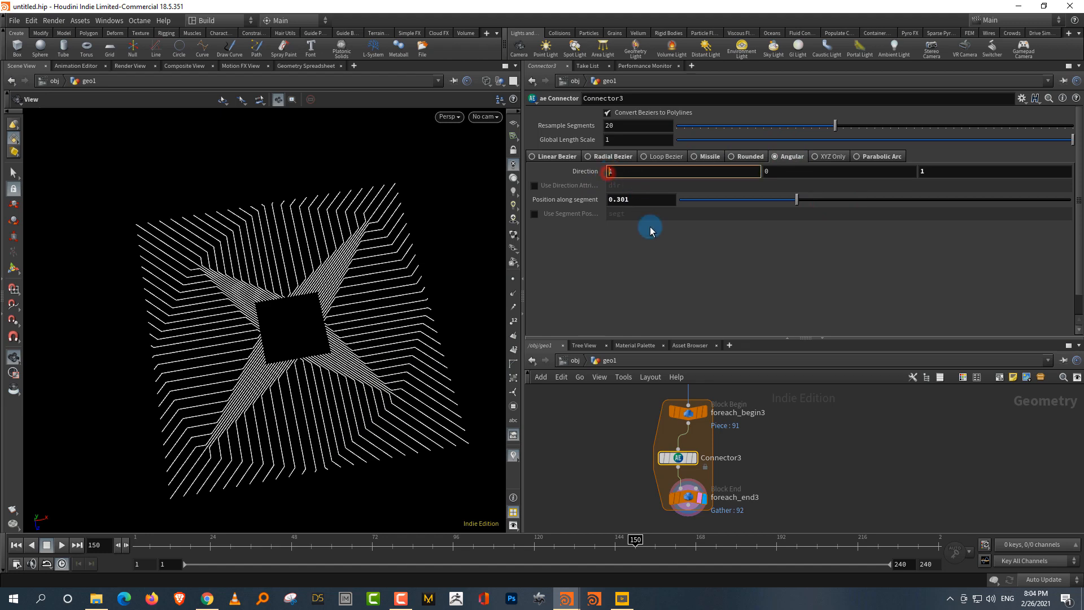
pyautogui.write('-1')
pyautogui.press('Return')
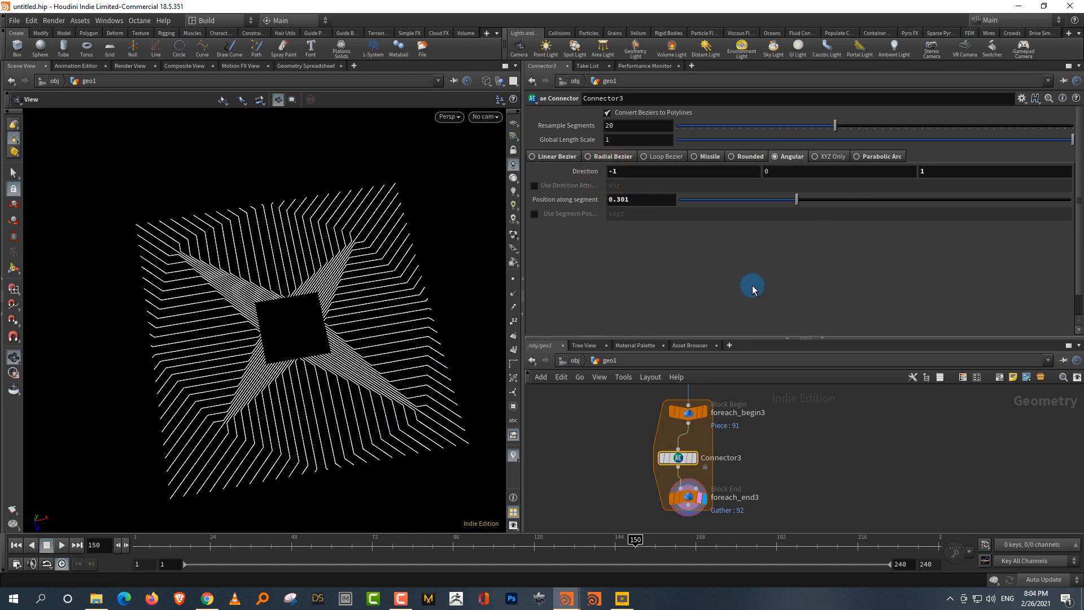
pyautogui.moveTo(423, 392); pyautogui.dragTo(427, 391)
pyautogui.moveTo(828, 198); pyautogui.dragTo(925, 215)
# - Switch the Connector to the Rounded type and set its Z direction to 0
pyautogui.click(750, 157)
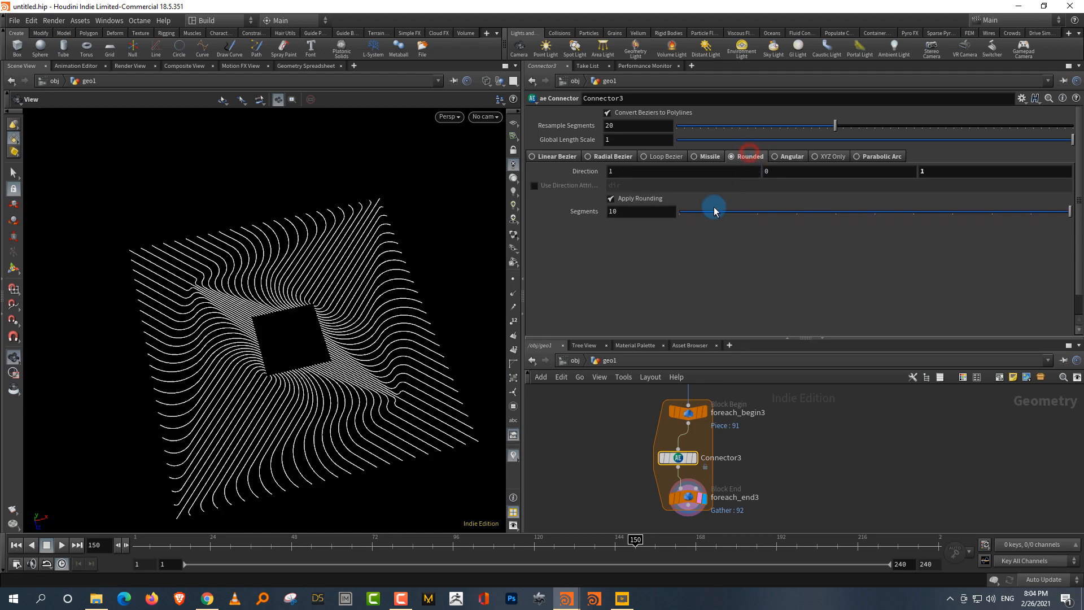
pyautogui.moveTo(429, 367); pyautogui.dragTo(407, 378)
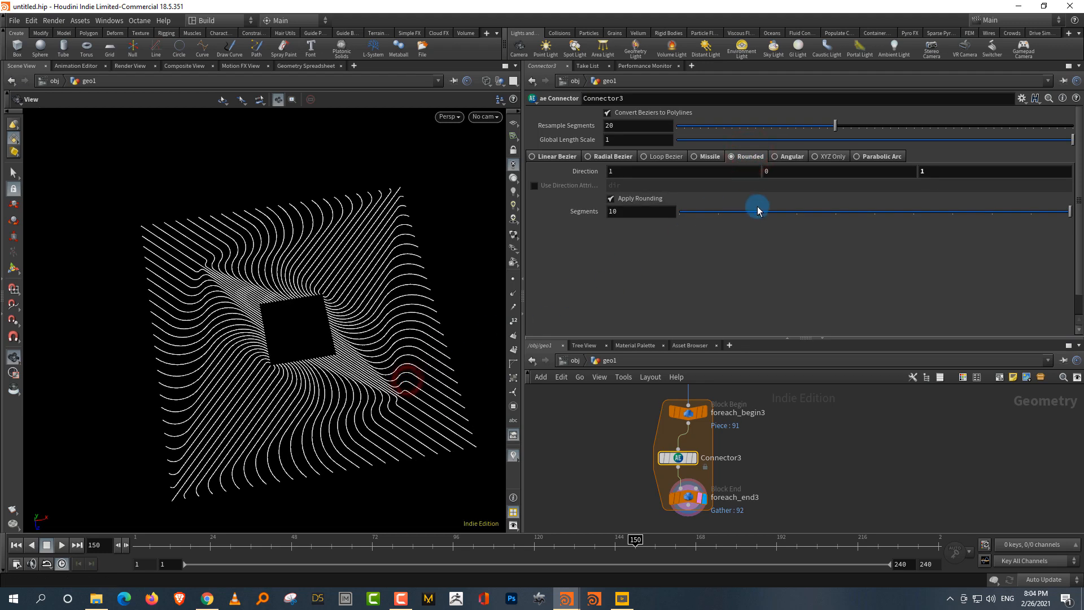
pyautogui.click(935, 176)
pyautogui.write('0')
pyautogui.press('Return')
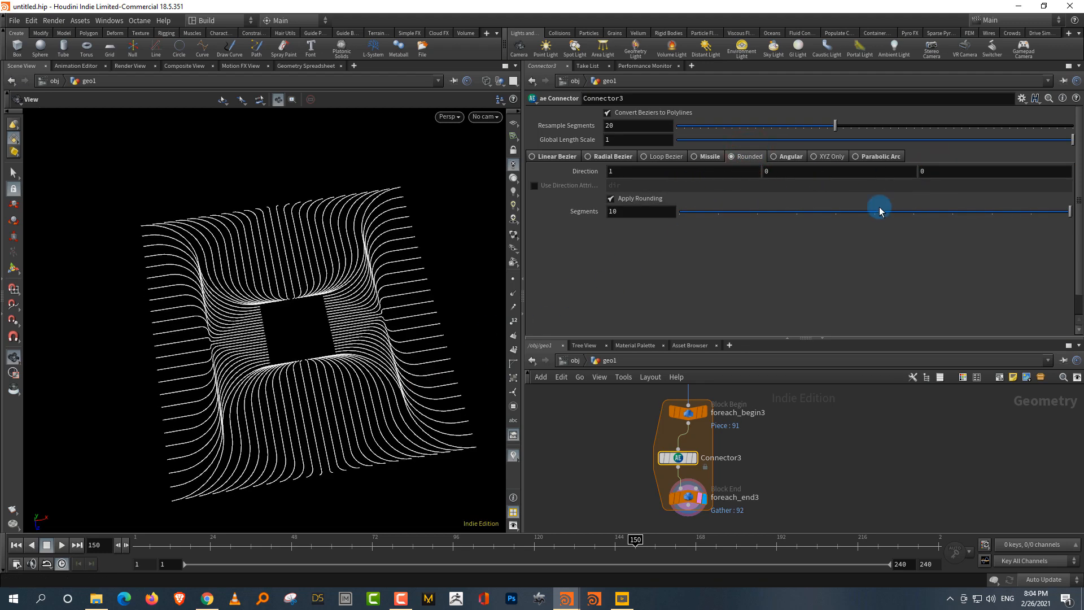
# - Display the points of the rounded connector lines and examine their spacing along the curves up close
pyautogui.moveTo(368, 416); pyautogui.dragTo(414, 388)
pyautogui.moveTo(824, 339); pyautogui.dragTo(876, 240)
pyautogui.moveTo(399, 411); pyautogui.dragTo(377, 377)
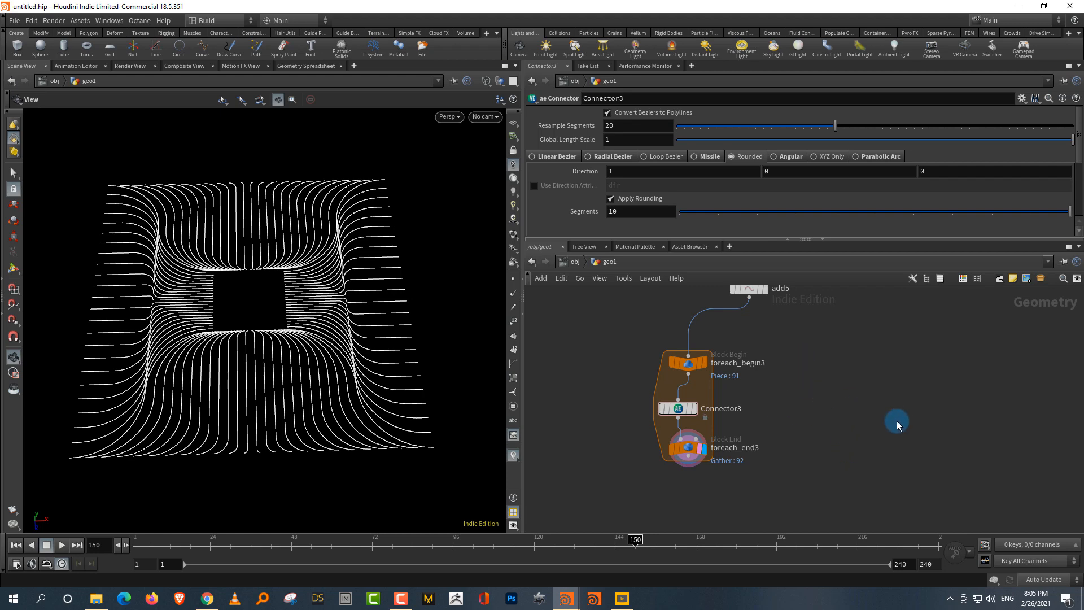
pyautogui.moveTo(898, 424); pyautogui.dragTo(852, 433, button='middle')
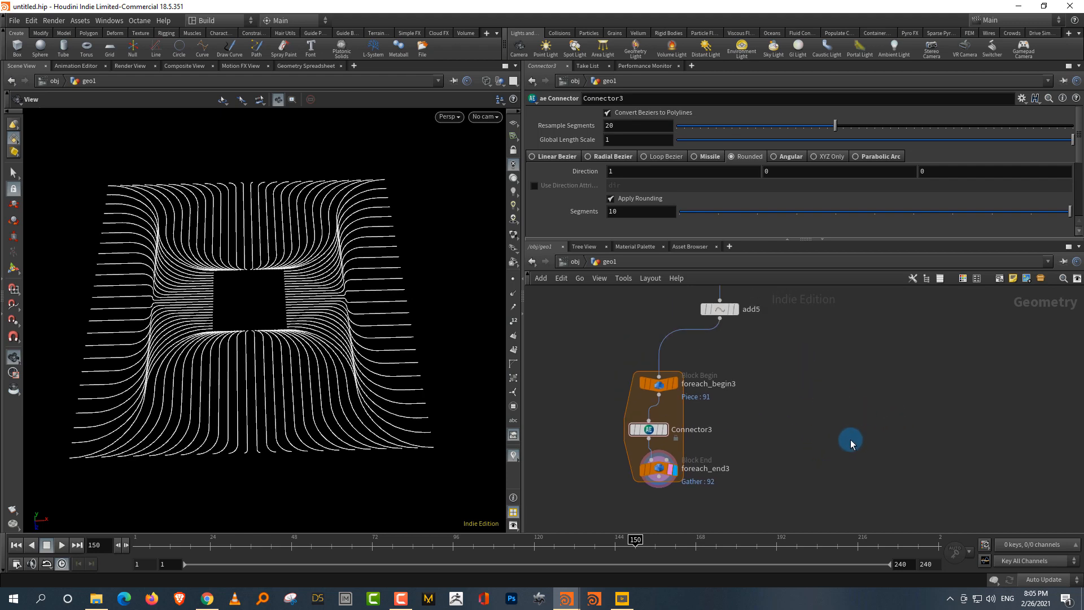
pyautogui.moveTo(524, 443); pyautogui.dragTo(514, 444)
pyautogui.moveTo(882, 440); pyautogui.dragTo(894, 406, button='middle')
pyautogui.click(505, 280)
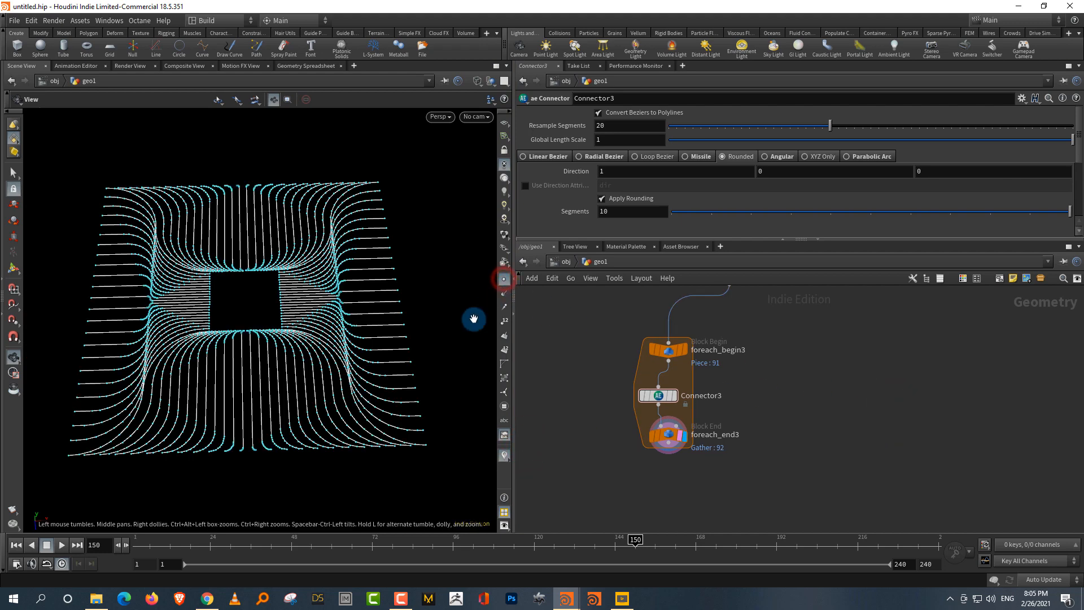
pyautogui.moveTo(375, 370); pyautogui.dragTo(363, 403)
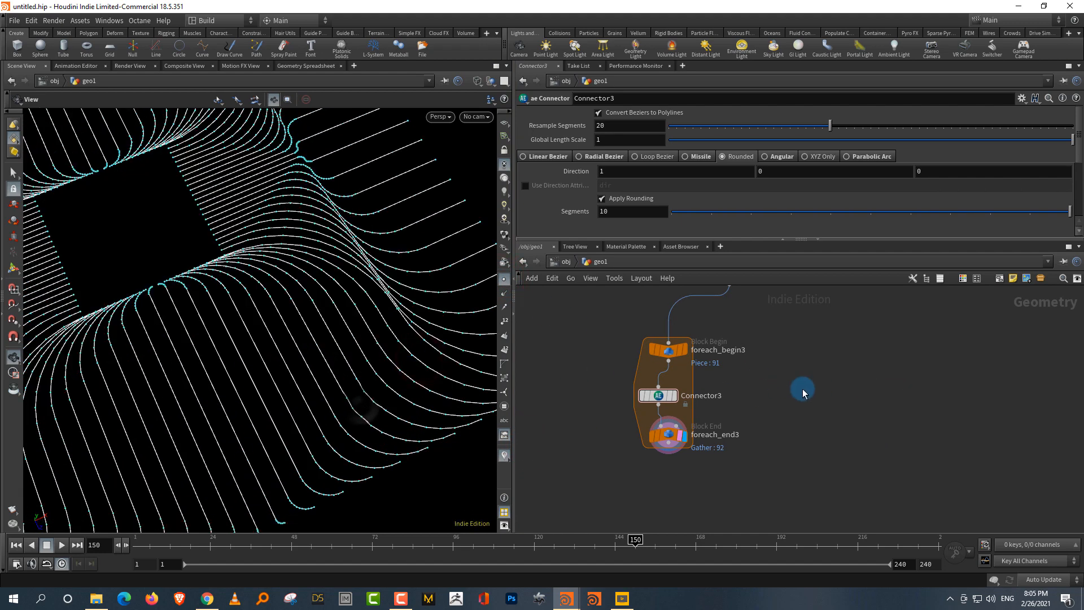
# - Add a Resample node after the connector loop's foreach_end3 and display its output
pyautogui.click(834, 386)
pyautogui.press('Tab')
pyautogui.write('resa')
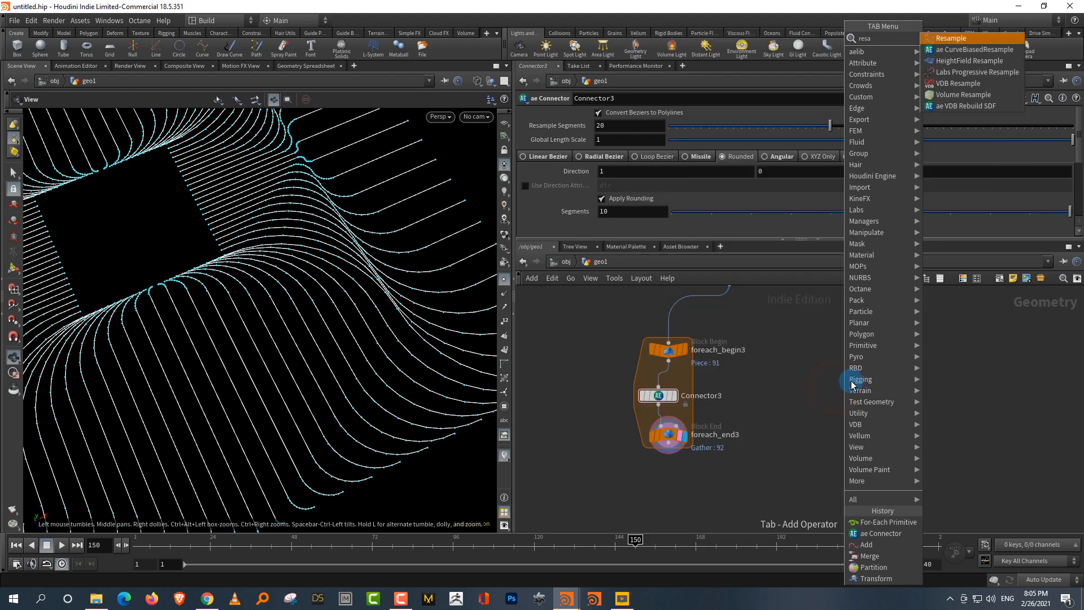
pyautogui.click(964, 40)
pyautogui.click(716, 510)
pyautogui.moveTo(661, 430); pyautogui.dragTo(731, 517)
pyautogui.click(733, 512)
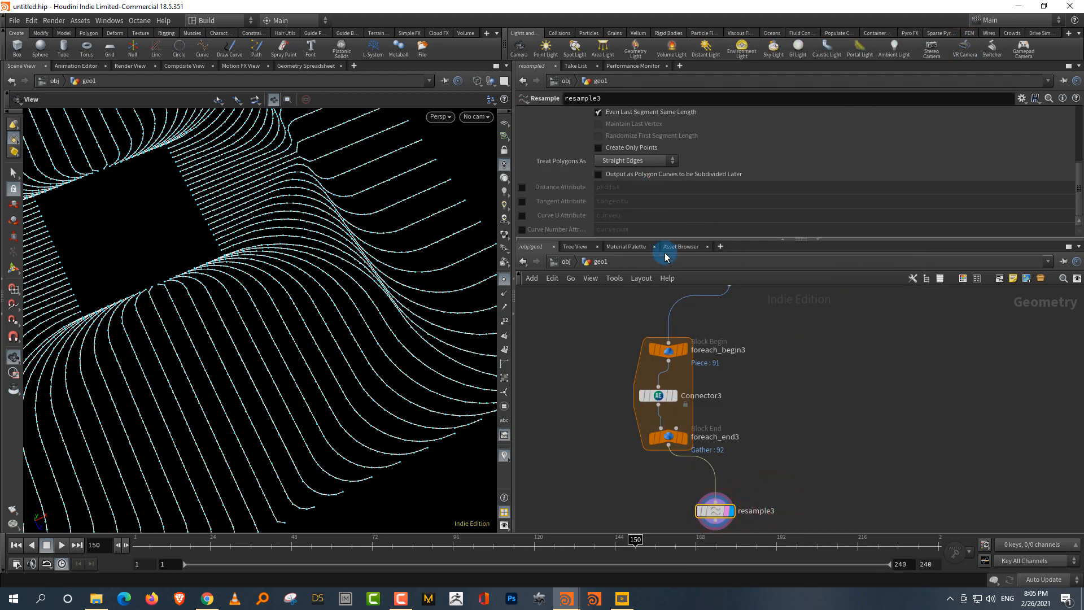
# - Set the Resample node's maximum segment length to 0.063 and check the point density on the lines
pyautogui.moveTo(698, 240); pyautogui.dragTo(700, 326)
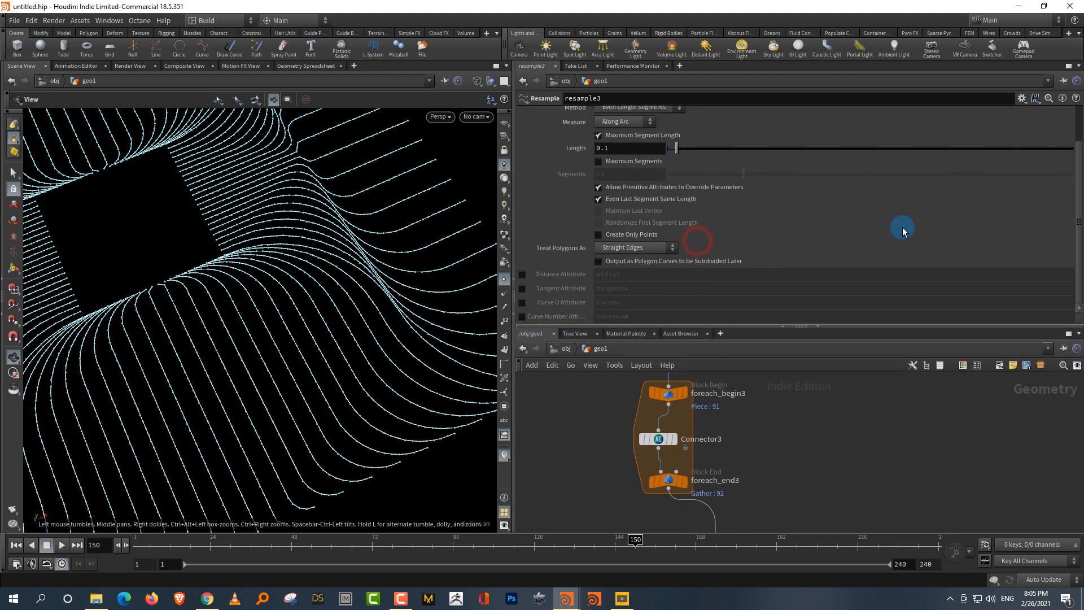
pyautogui.moveTo(676, 148); pyautogui.dragTo(674, 148)
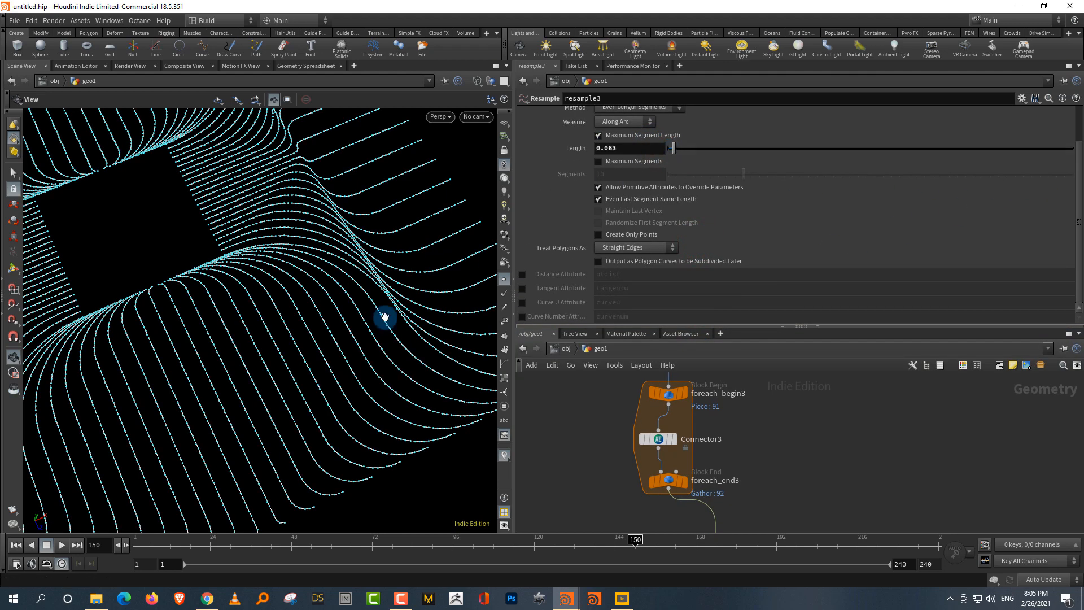
pyautogui.moveTo(308, 353); pyautogui.dragTo(338, 319)
pyautogui.moveTo(338, 320); pyautogui.dragTo(303, 376, button='right')
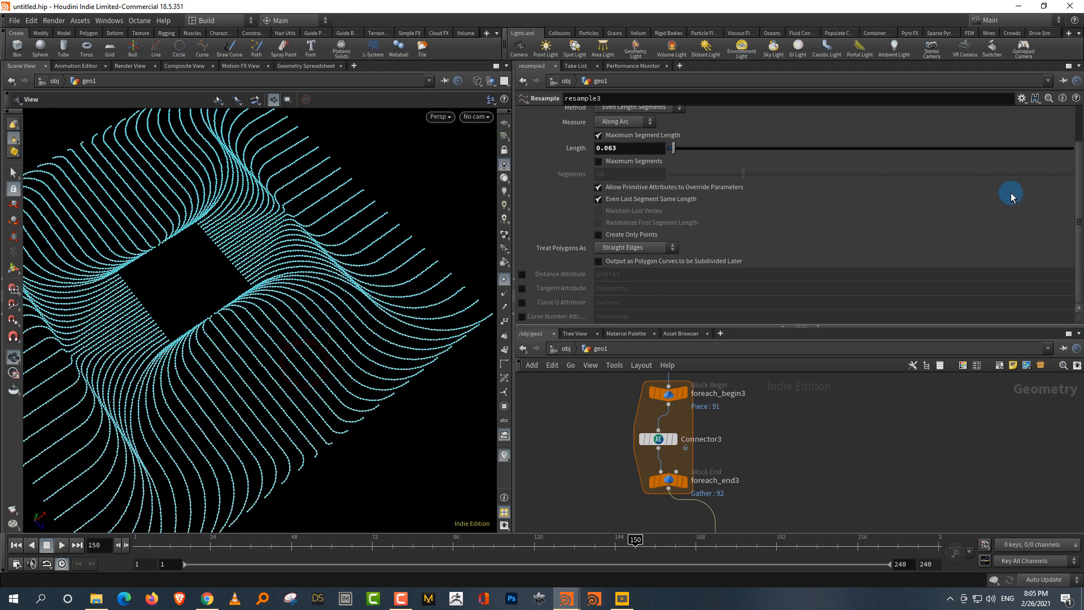
# - Hide the point display in the viewport, with the whole line pattern in view
pyautogui.moveTo(817, 428); pyautogui.dragTo(812, 370, button='middle')
pyautogui.moveTo(849, 327); pyautogui.dragTo(857, 298)
pyautogui.moveTo(420, 440); pyautogui.dragTo(382, 449)
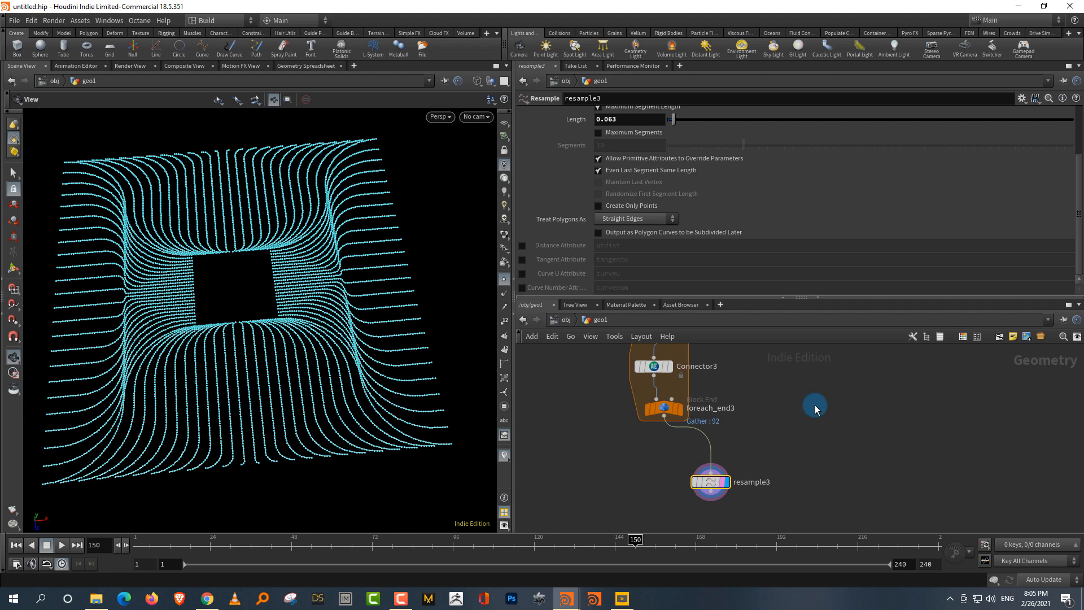
pyautogui.click(505, 278)
# - Add a Sphere node beside the Resample node, display it and set its uniform scale to 0.07
pyautogui.moveTo(815, 427); pyautogui.dragTo(823, 392, button='middle')
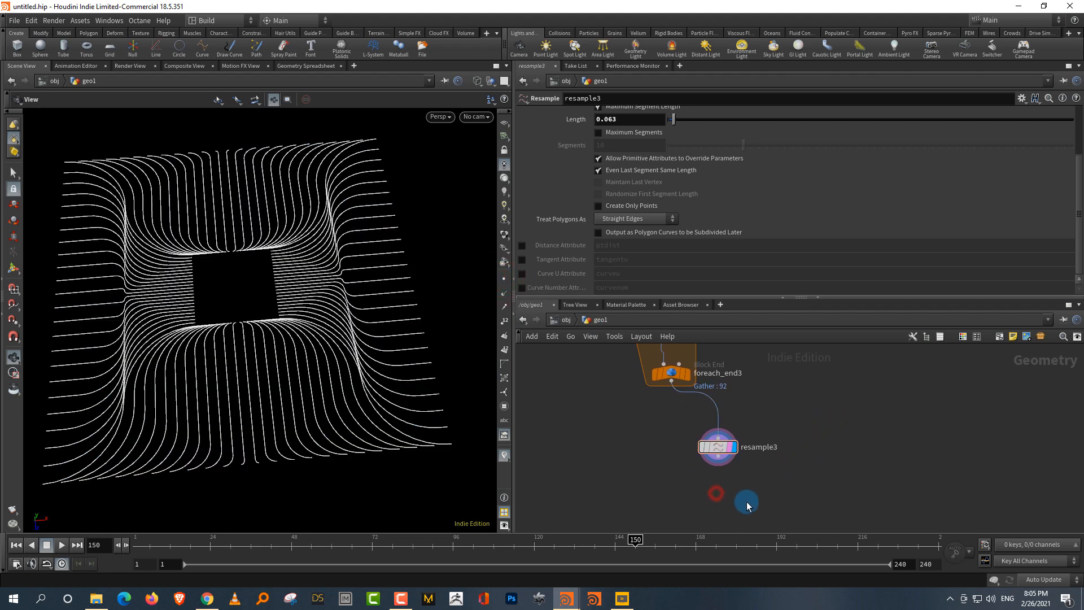
pyautogui.press('Tab')
pyautogui.write('sph')
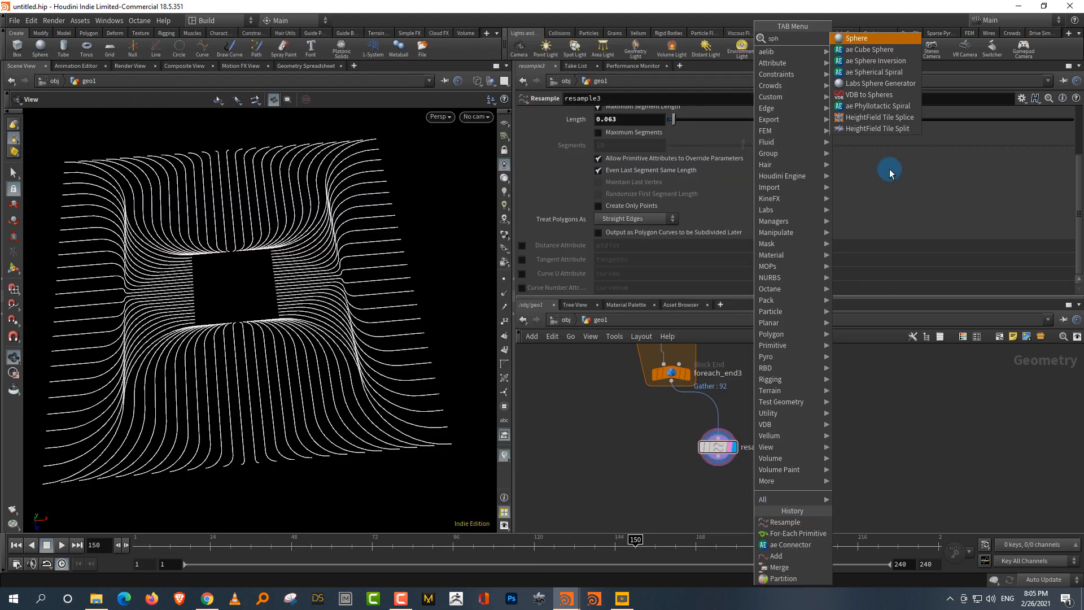
pyautogui.click(855, 40)
pyautogui.click(602, 444)
pyautogui.scroll(3, 635, 461)
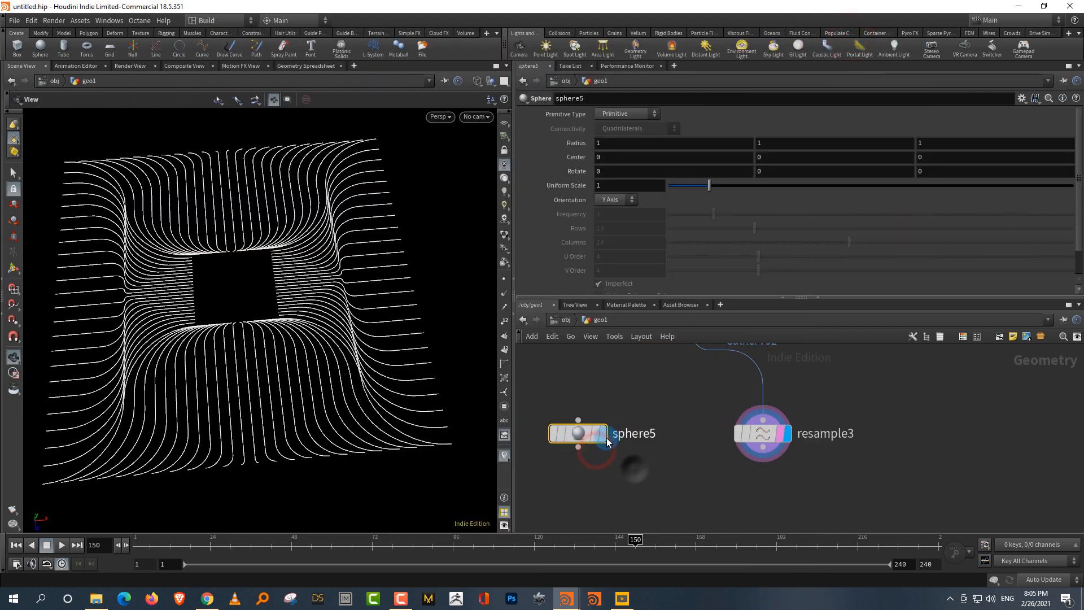
pyautogui.click(603, 441)
pyautogui.moveTo(706, 185); pyautogui.dragTo(672, 187)
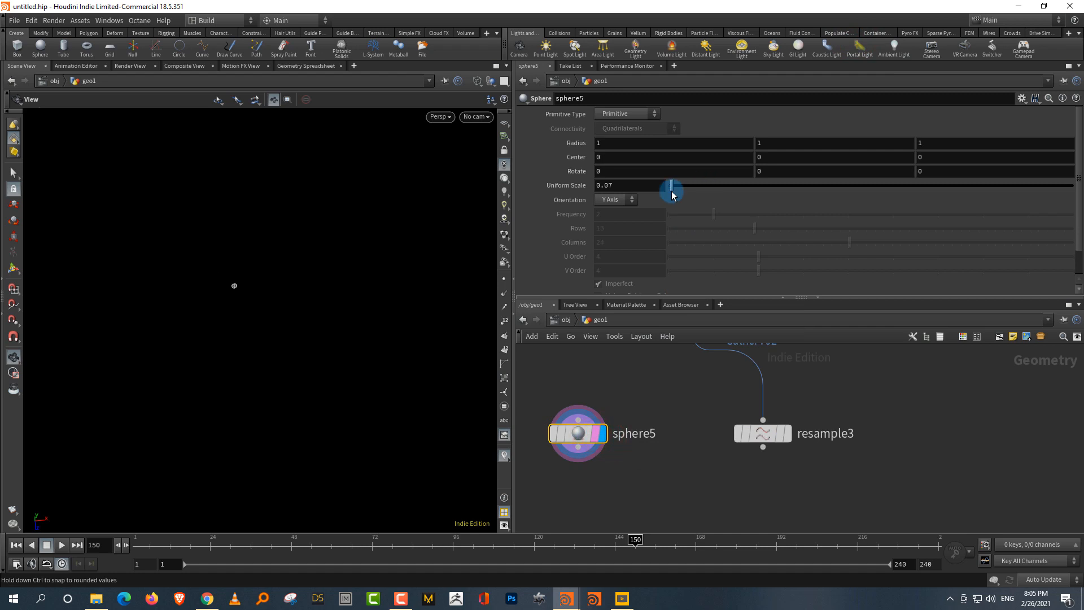
# - Add a Group Expression node below the Resample node and enable the Resample node's Curve U attribute, curveu
pyautogui.press('Tab')
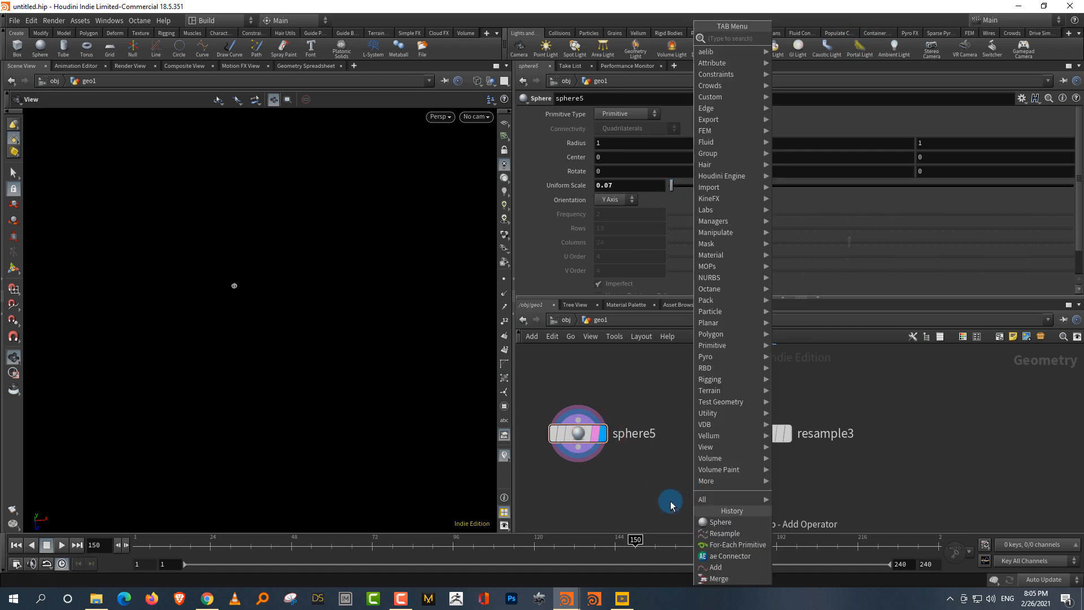
pyautogui.write('group')
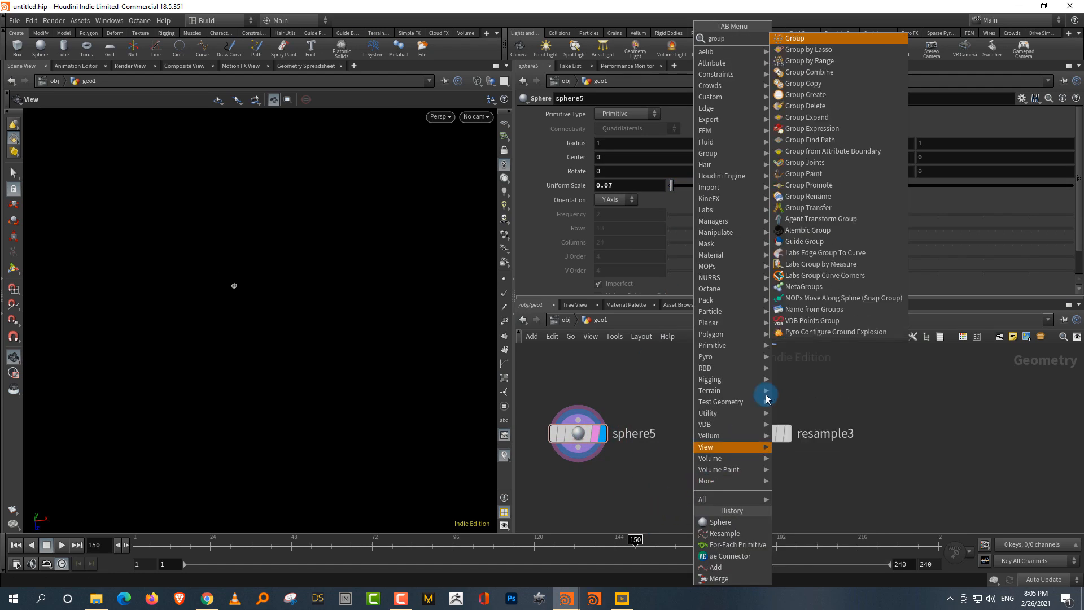
pyautogui.click(836, 128)
pyautogui.click(747, 519)
pyautogui.click(762, 434)
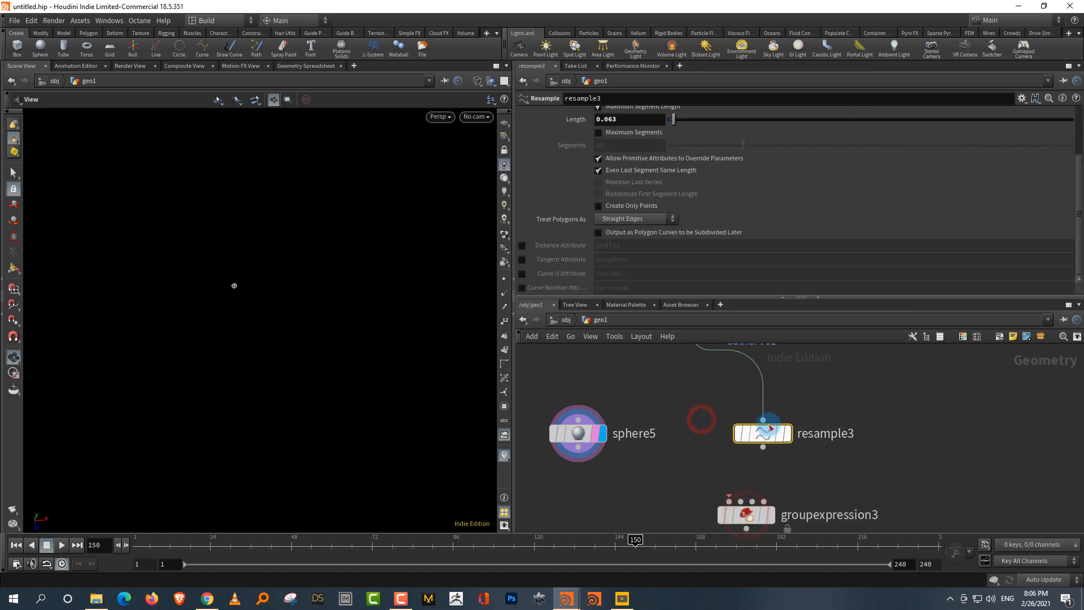
pyautogui.click(522, 274)
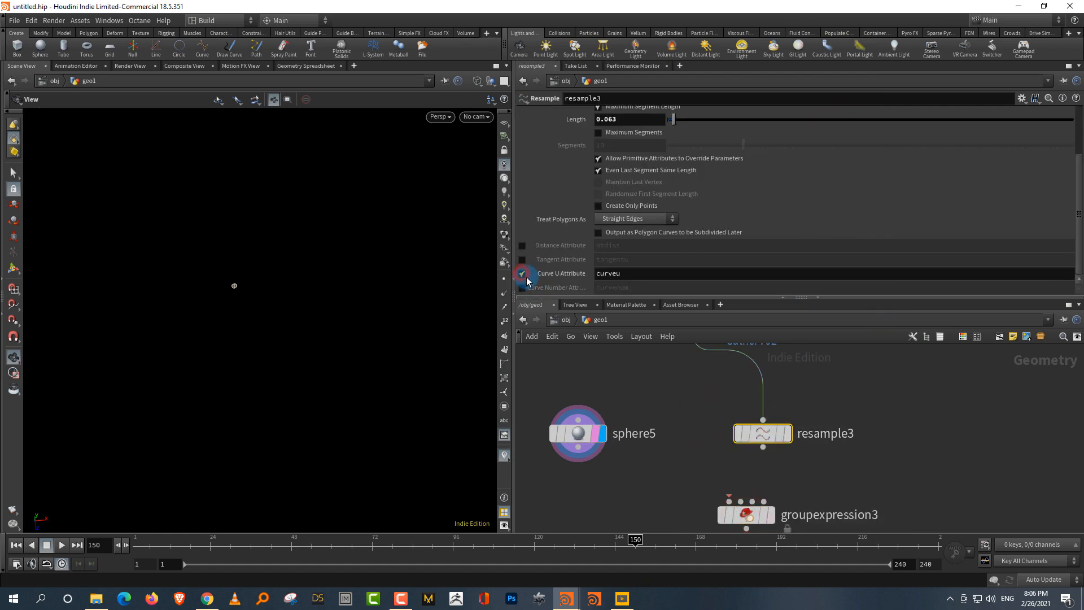
# - Connect the Resample output to the Group Expression node's first input and display the Group Expression node
pyautogui.moveTo(771, 483); pyautogui.dragTo(751, 440, button='middle')
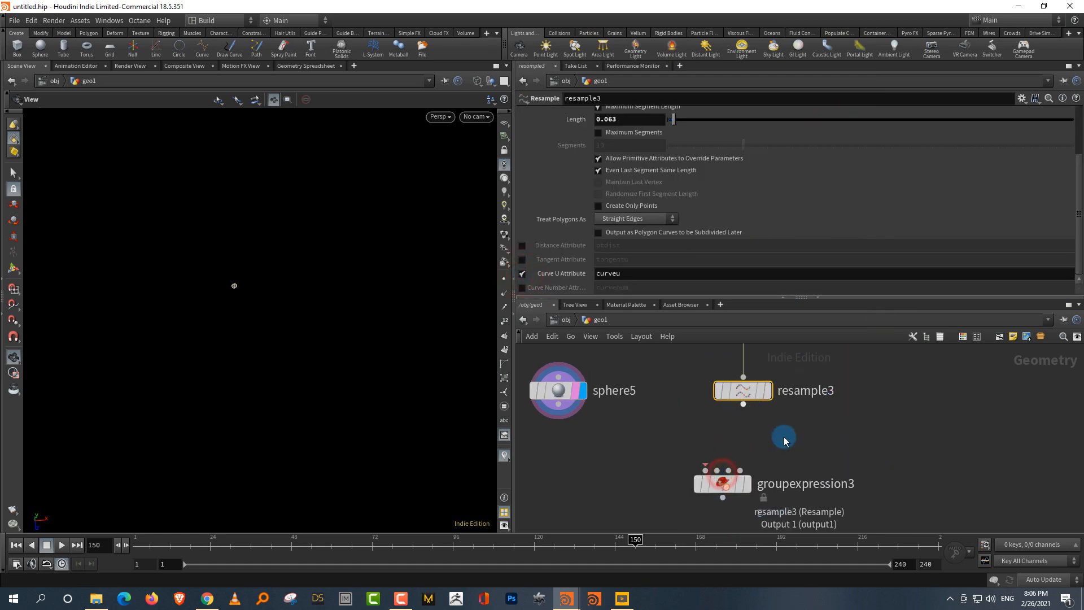
pyautogui.click(805, 435)
pyautogui.moveTo(743, 406); pyautogui.dragTo(706, 470)
pyautogui.click(745, 484)
pyautogui.click(723, 484)
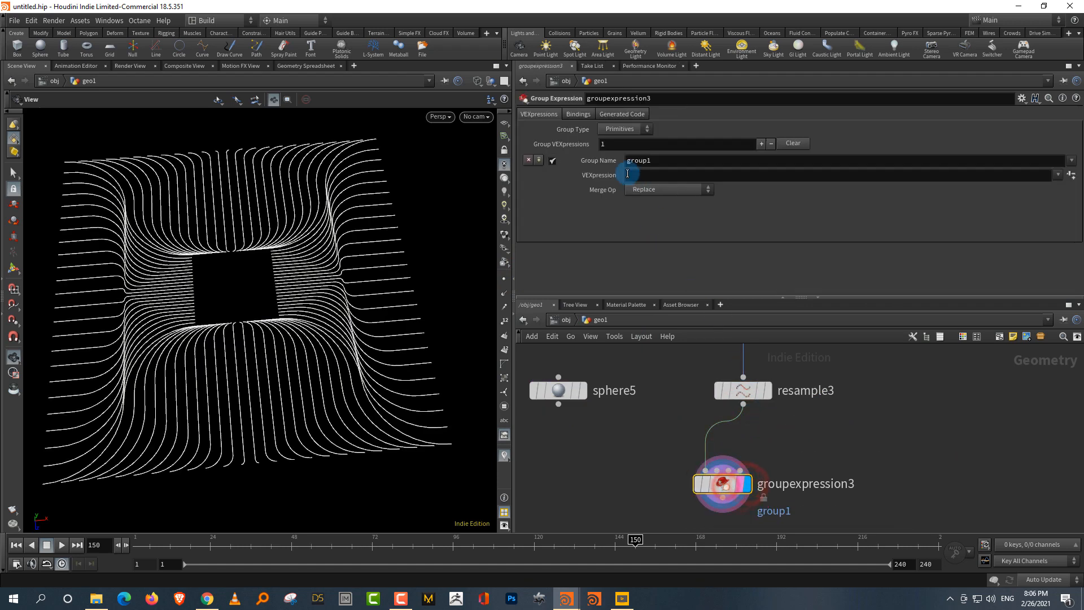
# - Name the Group Expression node's group move and set its group type to Points
pyautogui.doubleClick(659, 161)
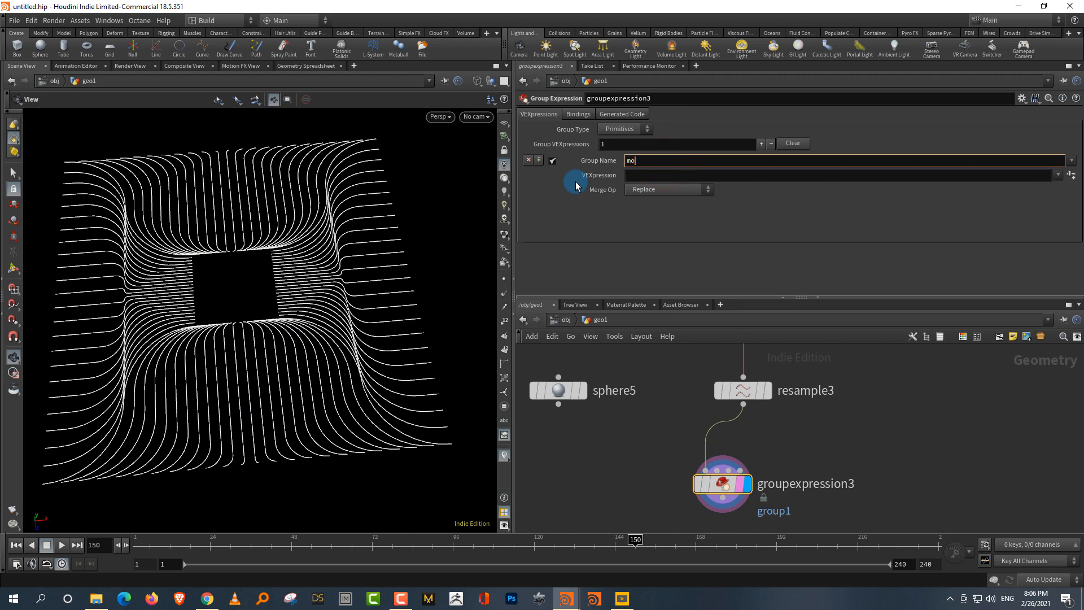
pyautogui.write('move\\')
pyautogui.press('BackSpace')
pyautogui.press('Return')
pyautogui.click(626, 129)
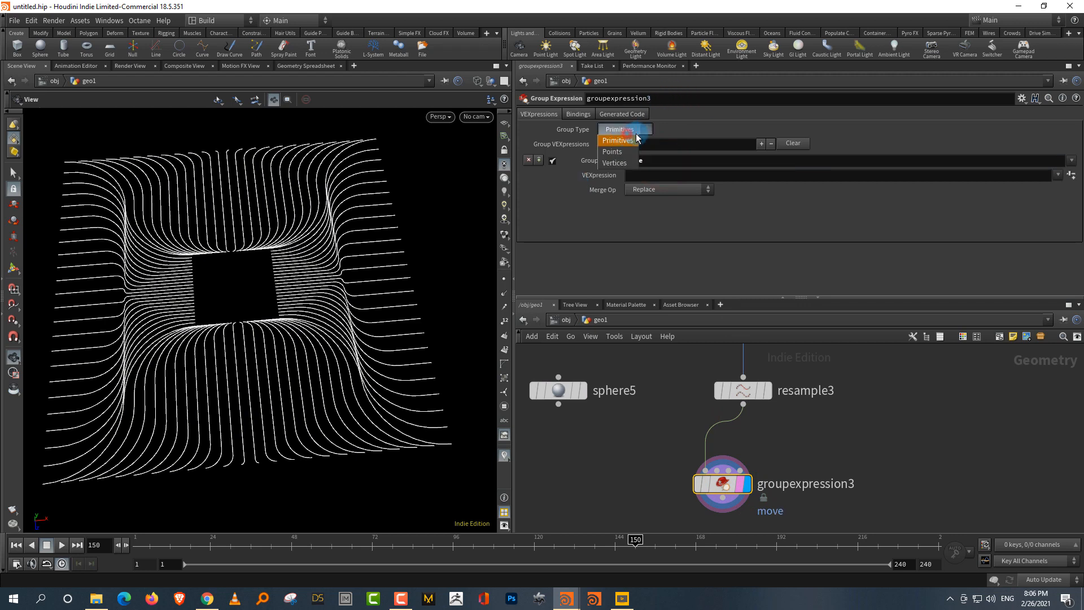
pyautogui.click(630, 150)
pyautogui.click(1058, 178)
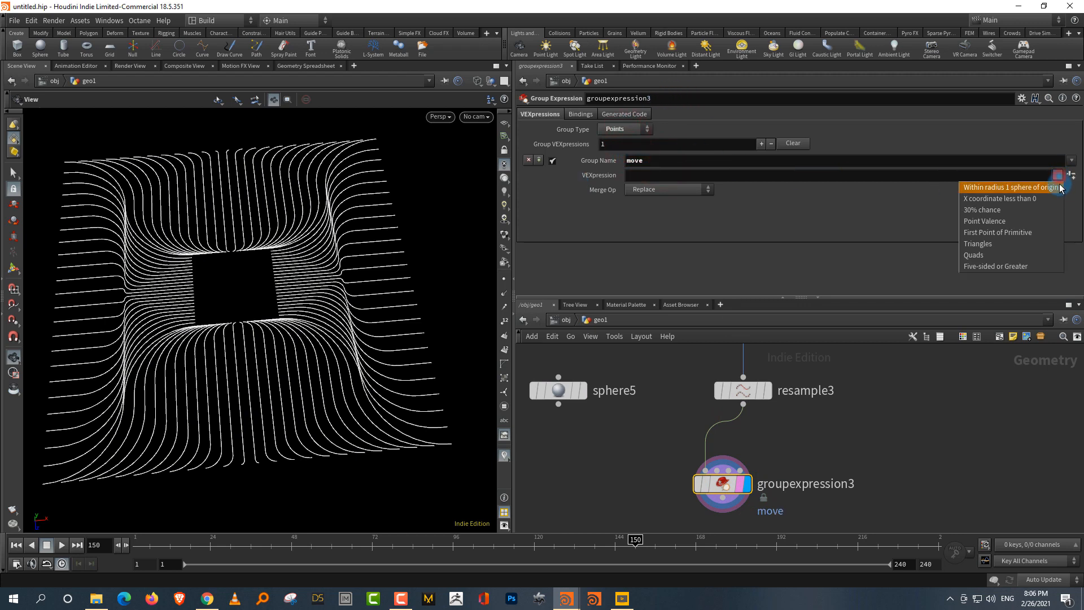
pyautogui.click(1046, 212)
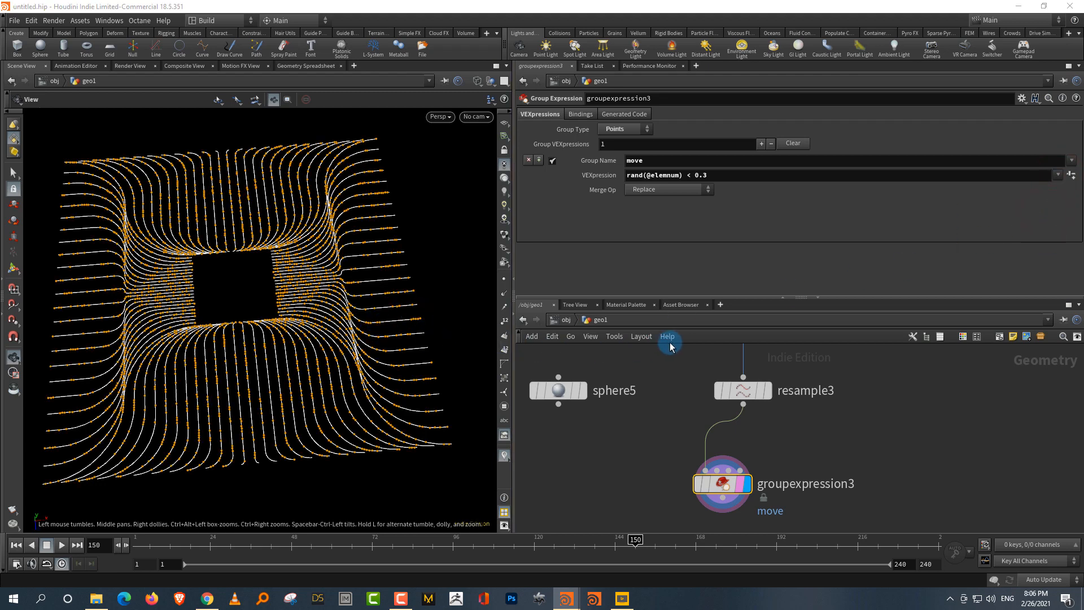
pyautogui.click(701, 176)
pyautogui.press('BackSpace')
pyautogui.write('1')
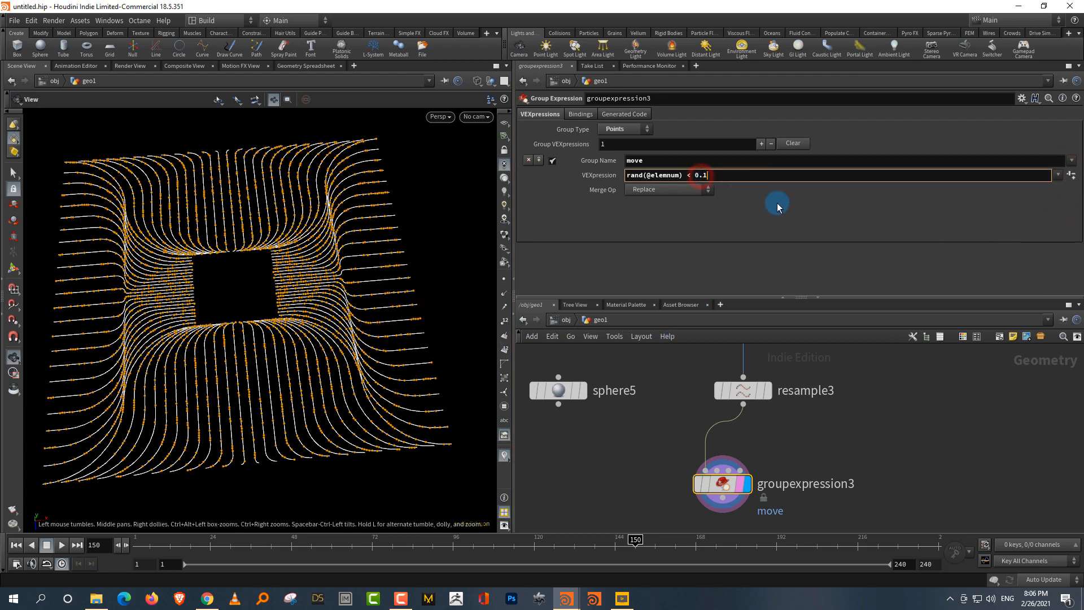
pyautogui.press('Return')
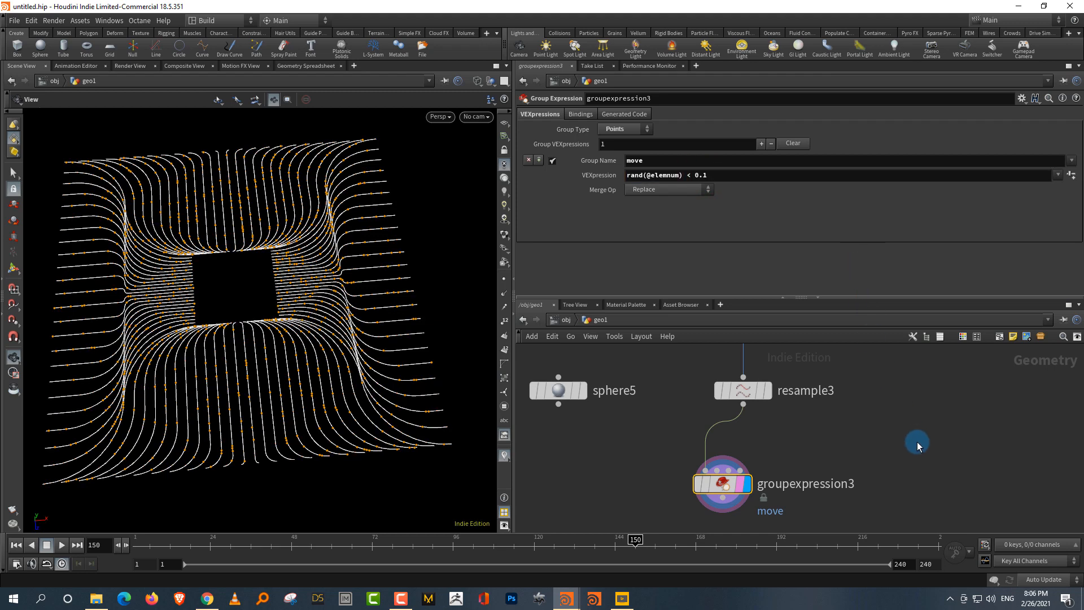
# - Enlarge the network editor and add a Copy to Points node below the sphere and Group Expression nodes
pyautogui.moveTo(893, 379); pyautogui.dragTo(893, 382, button='middle')
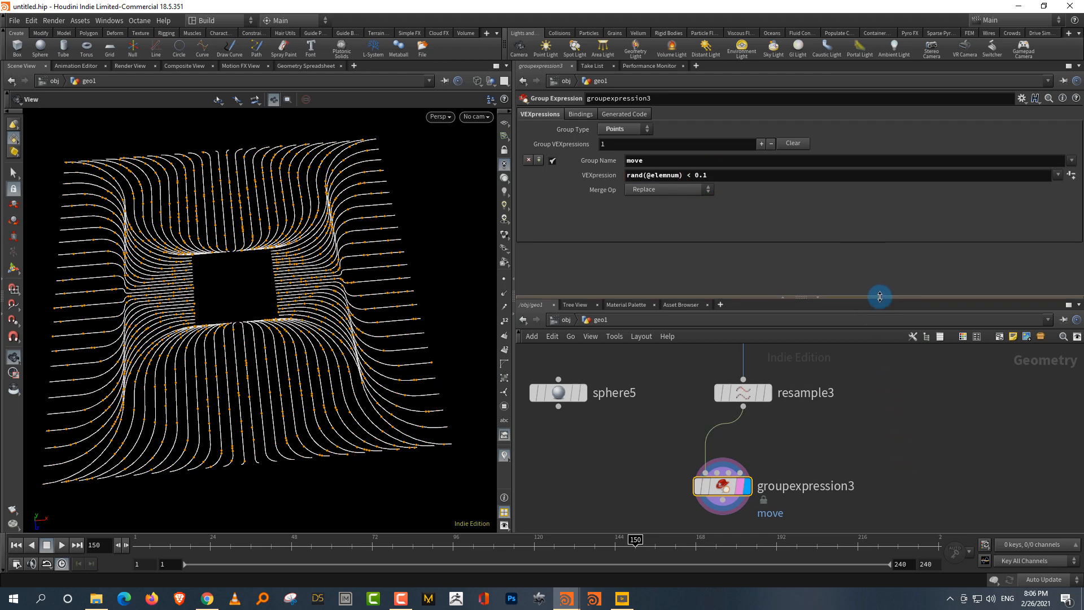
pyautogui.moveTo(882, 296); pyautogui.dragTo(895, 249)
pyautogui.moveTo(593, 462); pyautogui.dragTo(622, 419, button='middle')
pyautogui.click(627, 413)
pyautogui.press('Tab')
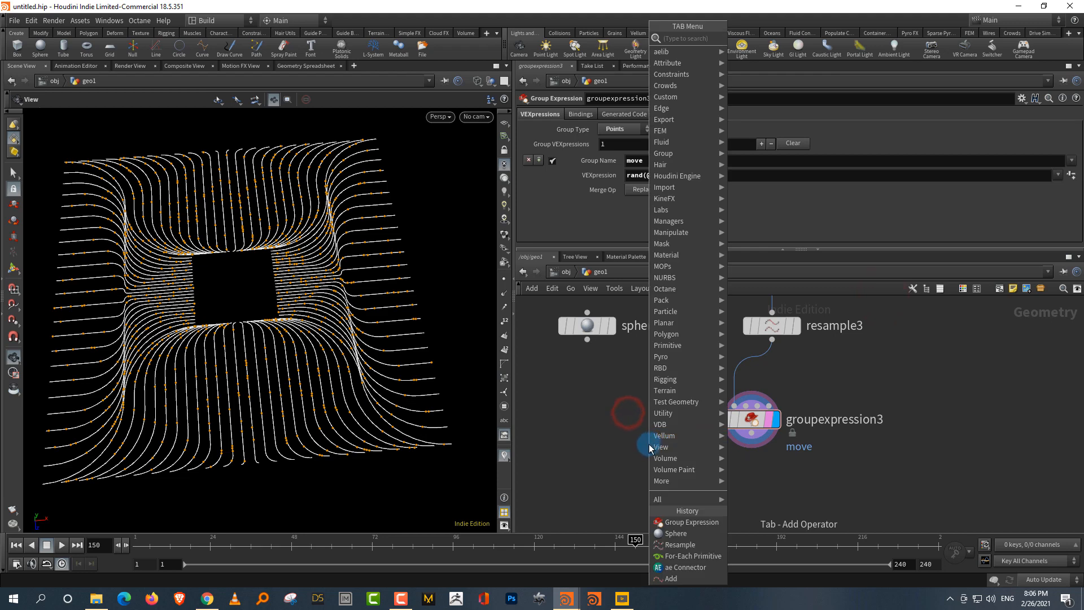
pyautogui.write('cop')
pyautogui.click(805, 84)
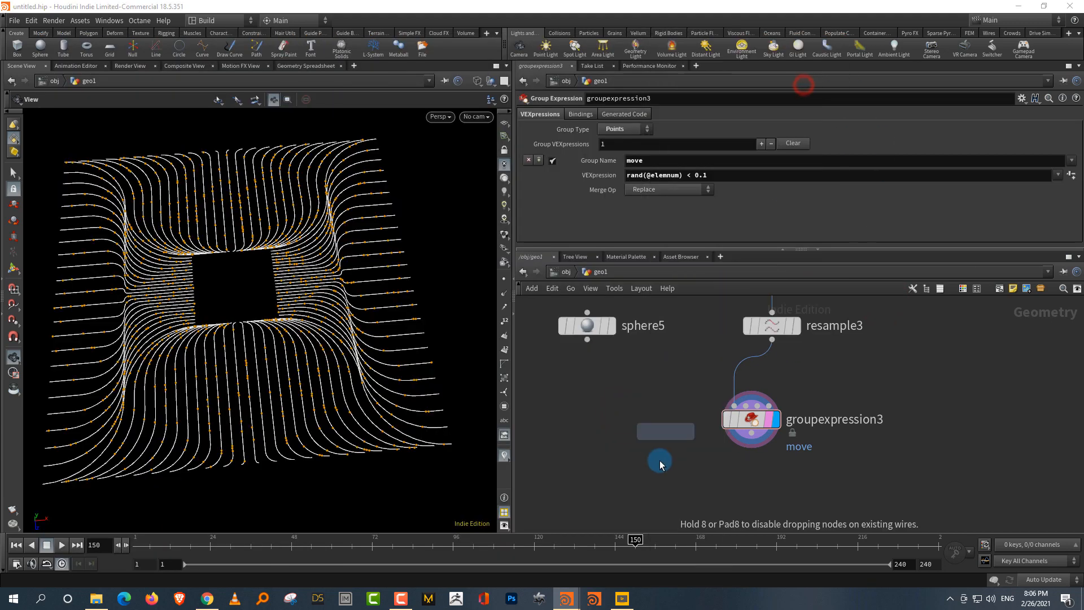
pyautogui.click(656, 497)
# - Set the copy's target points to move, feed it the sphere and the Group Expression output, and display it
pyautogui.click(619, 143)
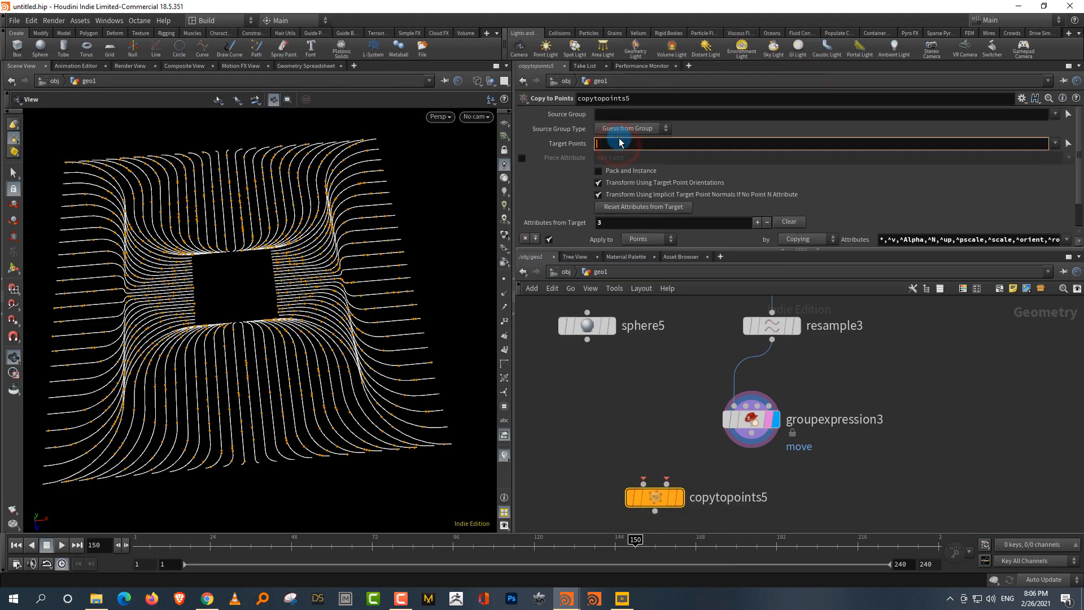
pyautogui.press('Return')
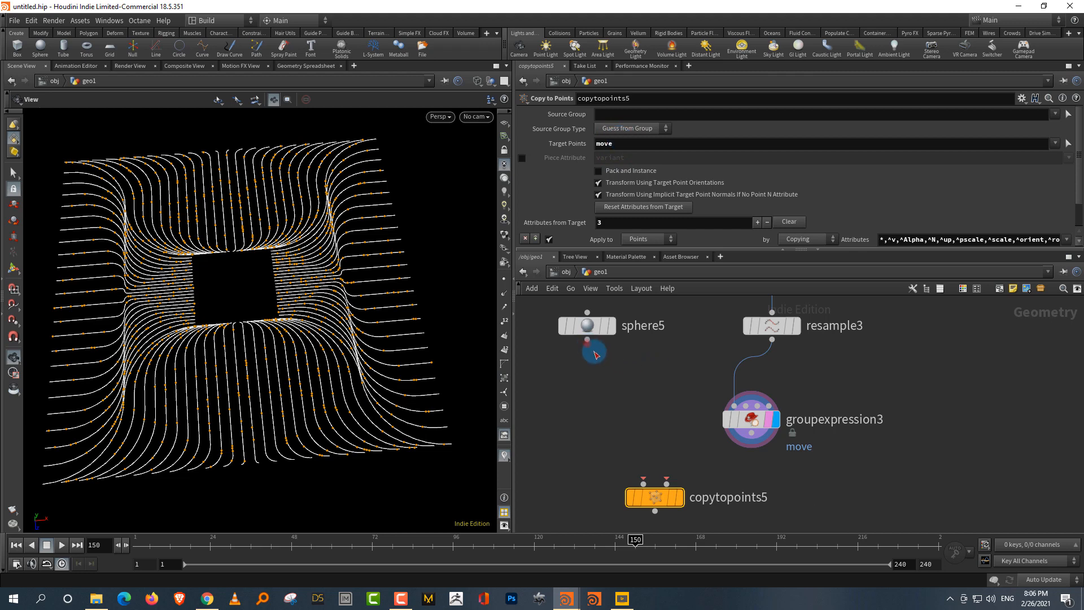
pyautogui.moveTo(596, 355); pyautogui.dragTo(643, 484)
pyautogui.click(672, 498)
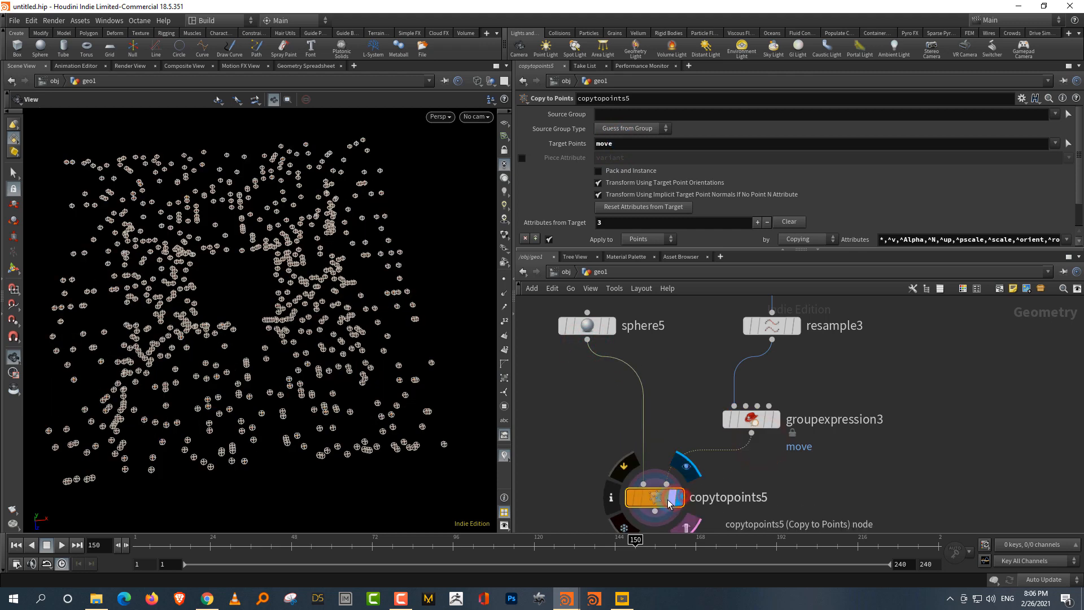
pyautogui.click(755, 473)
# - Set the copied sphere's radius to 0.3 on all three axes
pyautogui.moveTo(557, 383); pyautogui.dragTo(627, 305)
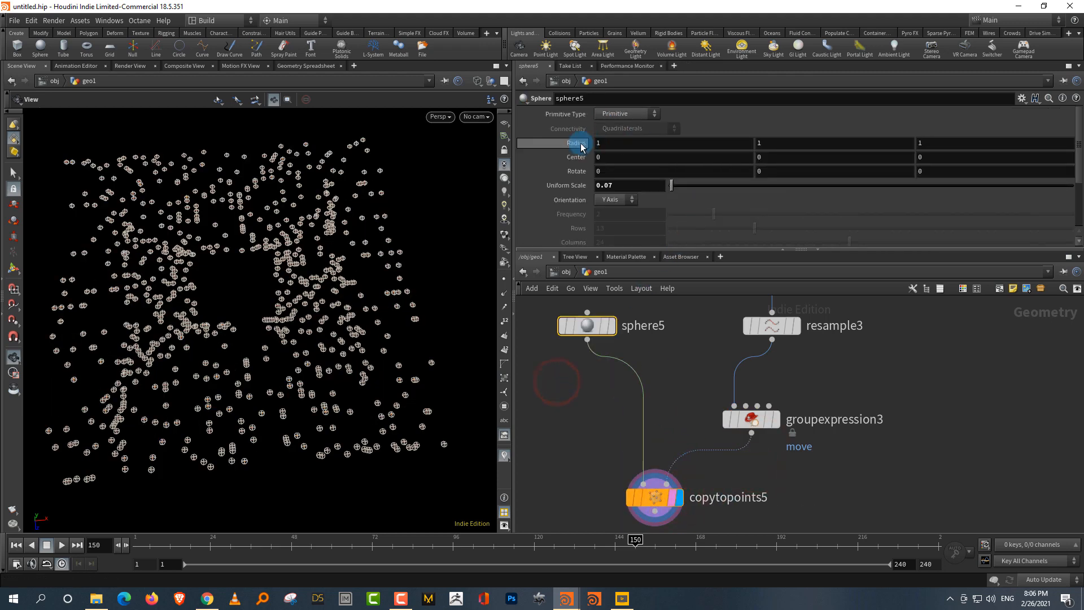
pyautogui.moveTo(581, 147); pyautogui.dragTo(534, 149, button='middle')
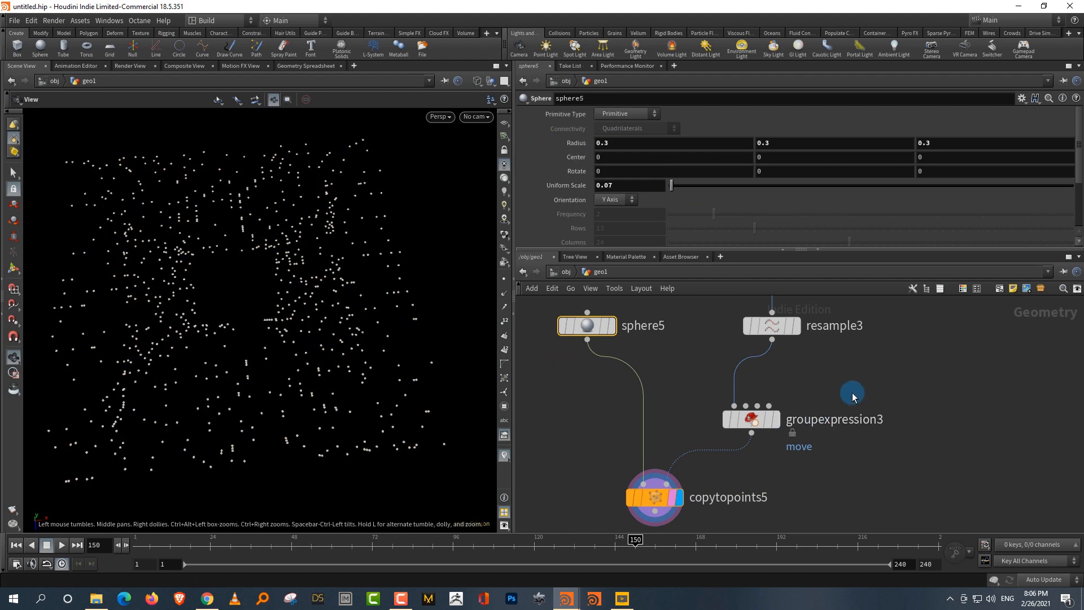
# - Insert a Sort node between the Resample and Group Expression nodes
pyautogui.moveTo(852, 392); pyautogui.dragTo(804, 432, button='middle')
pyautogui.press('Tab')
pyautogui.write('so')
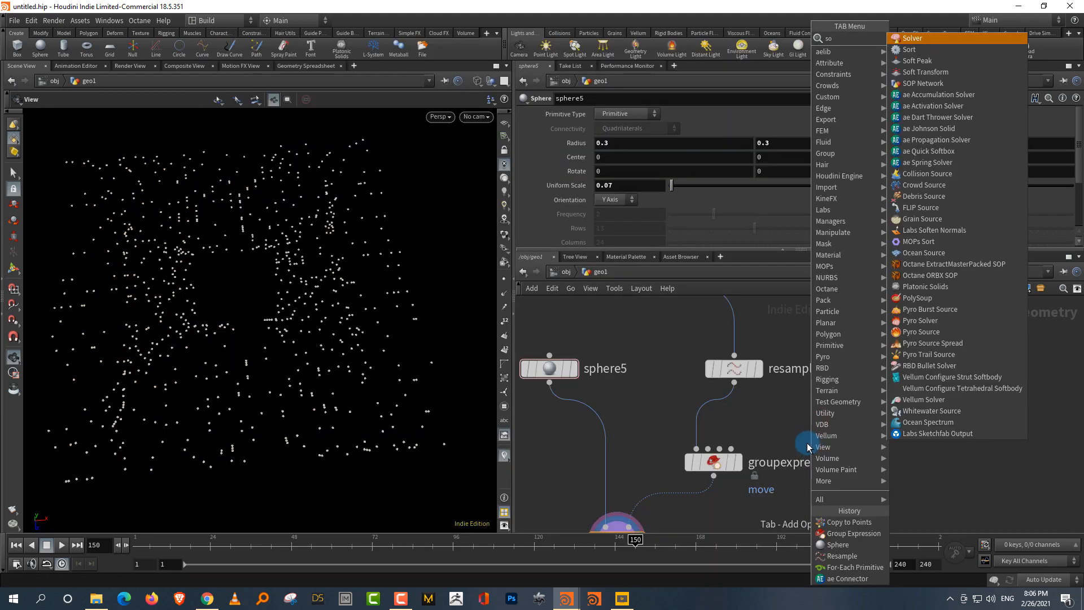
pyautogui.press('BackSpace')
pyautogui.press('BackSpace')
pyautogui.press('Escape')
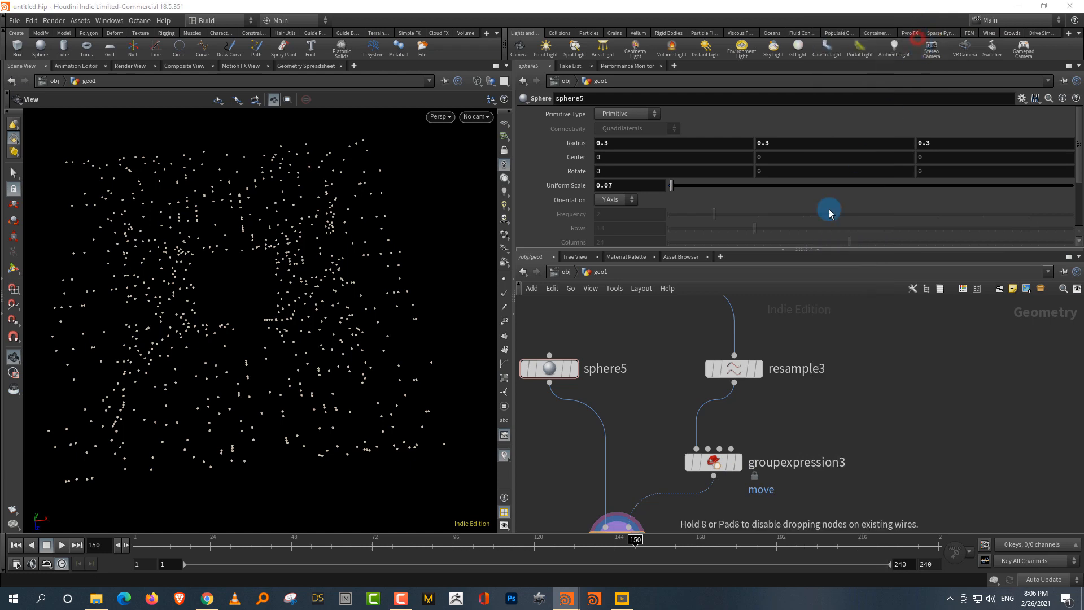
pyautogui.click(698, 425)
pyautogui.click(840, 390)
pyautogui.click(635, 112)
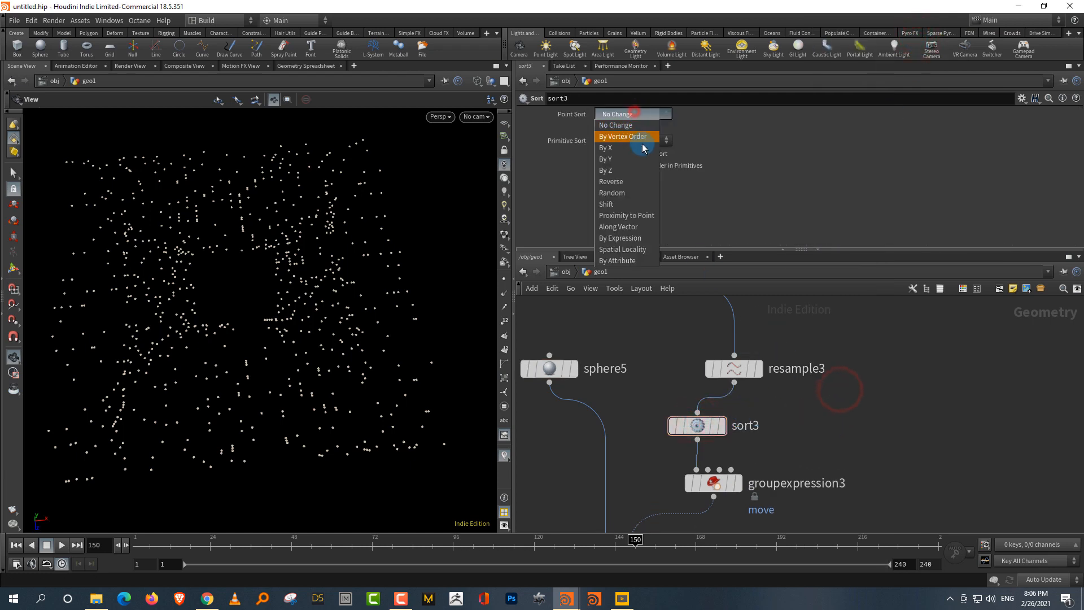
pyautogui.click(634, 205)
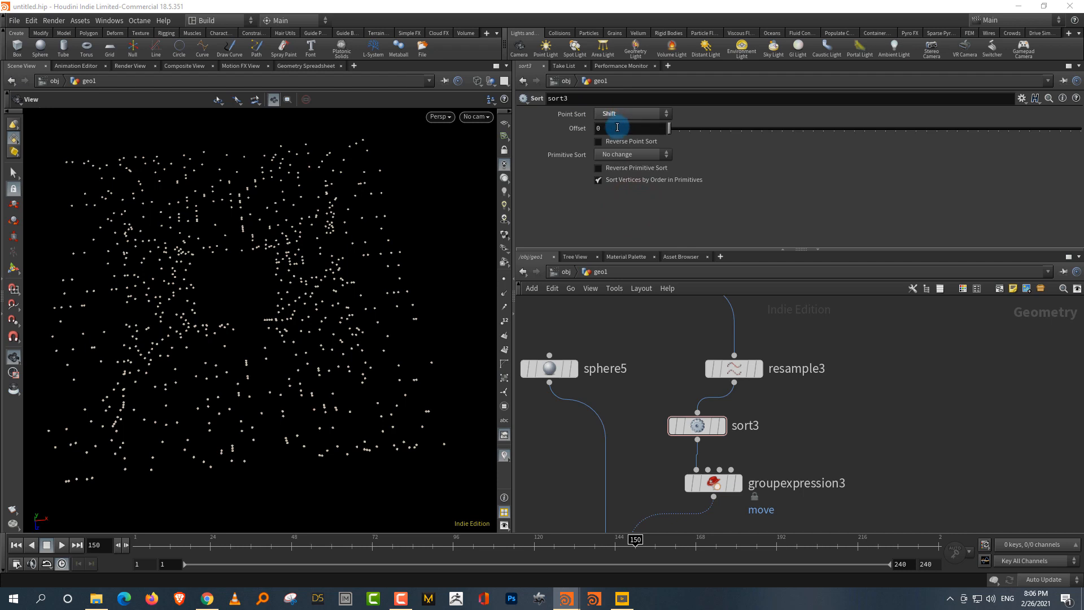
pyautogui.click(614, 129)
pyautogui.write('@Frame')
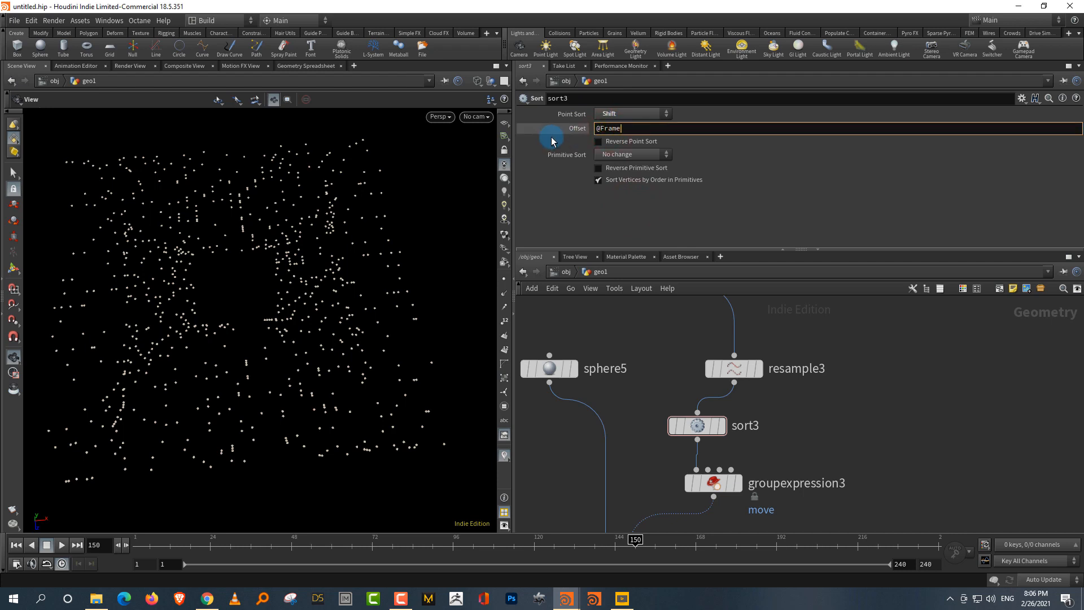
pyautogui.press('Return')
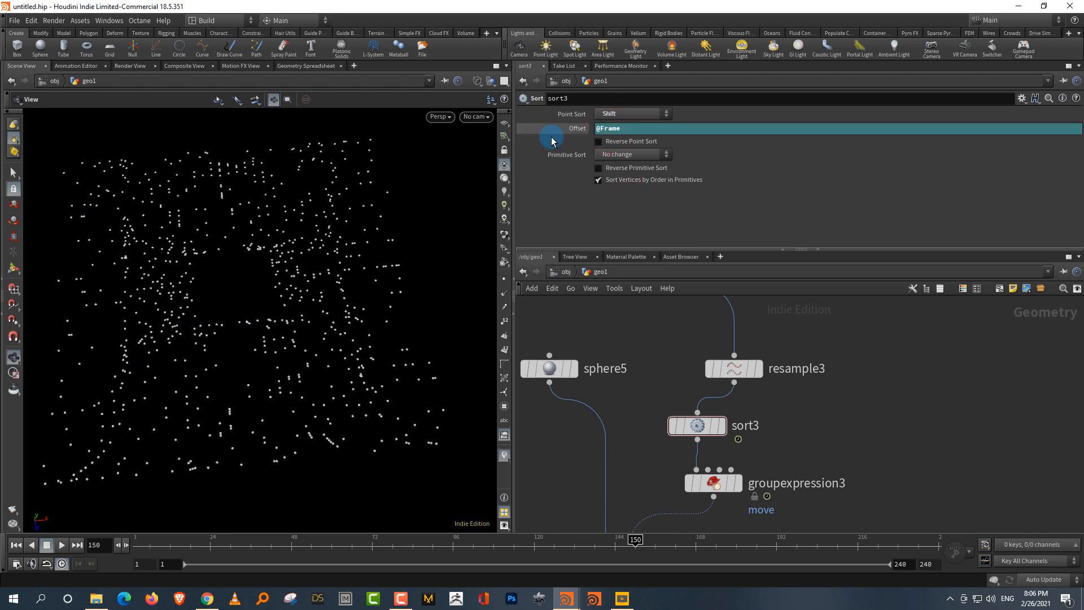
# - Play the animation from the first frame to check how the spheres move, and stop playback
pyautogui.click(17, 545)
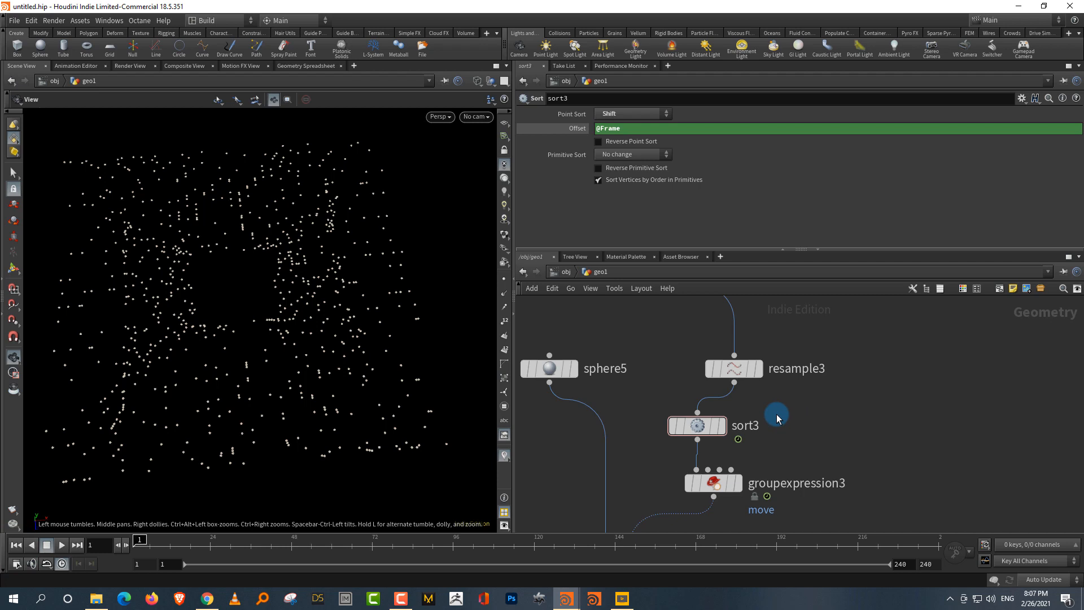
pyautogui.click(60, 548)
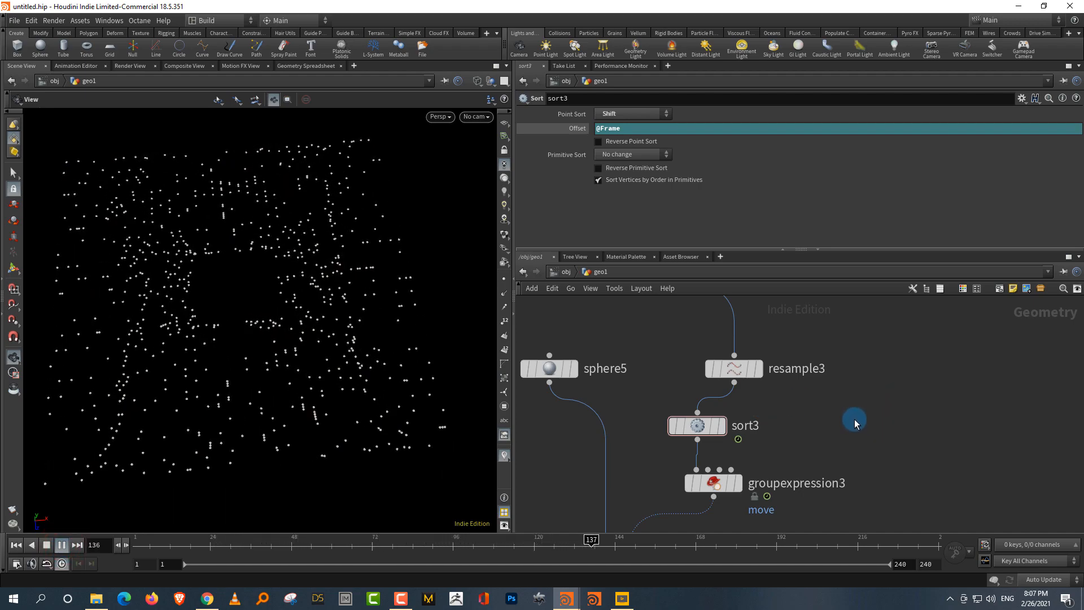
pyautogui.click(47, 544)
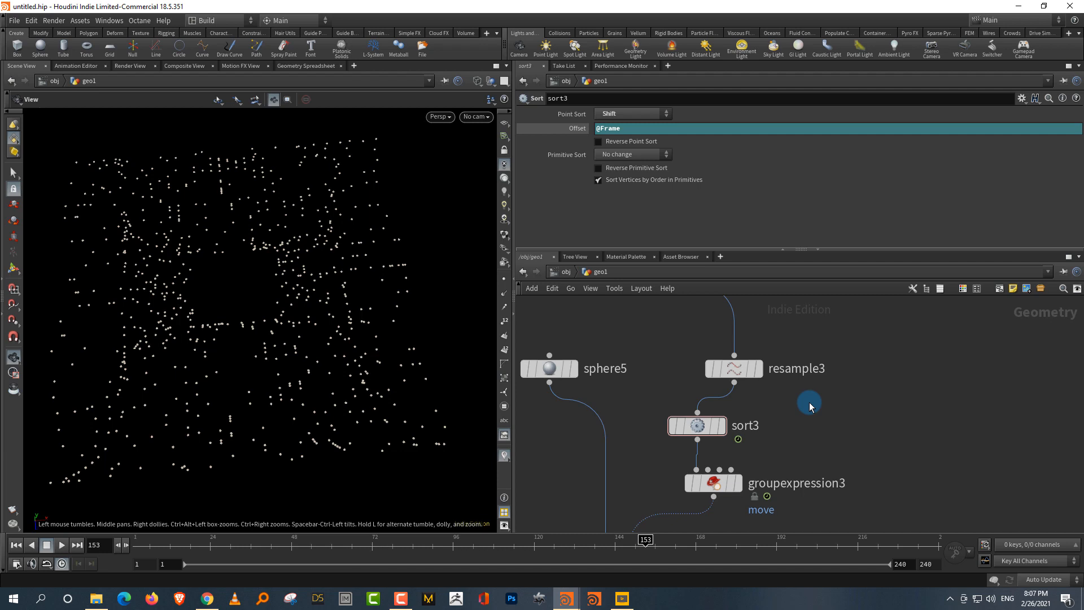
# - Make room below the Resample node and insert a Color node between it and the Sort node
pyautogui.moveTo(888, 463); pyautogui.dragTo(865, 362, button='middle')
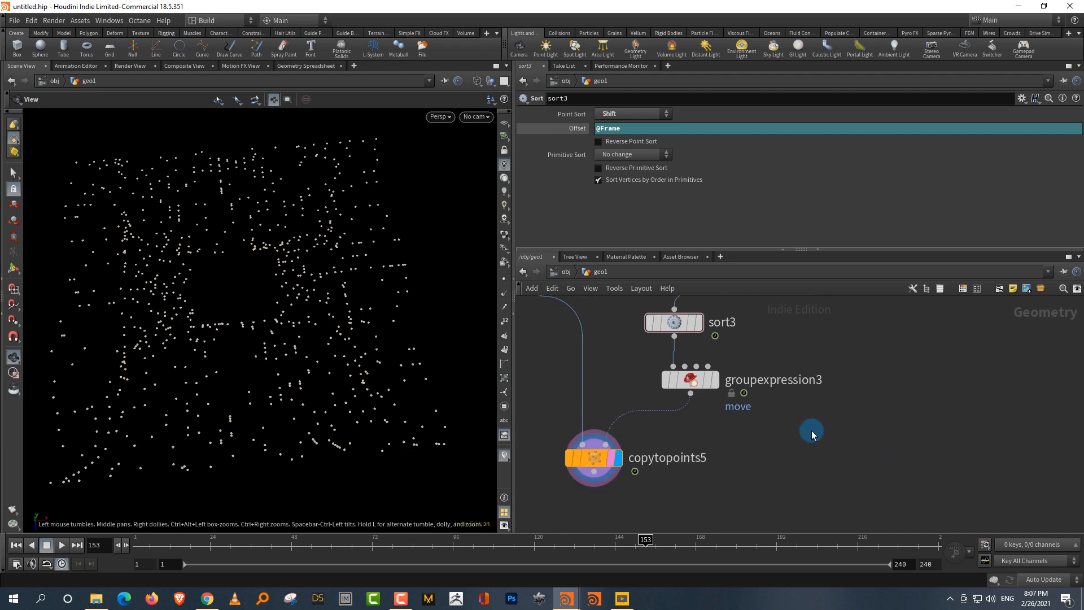
pyautogui.moveTo(812, 434); pyautogui.dragTo(791, 452, button='right')
pyautogui.moveTo(791, 453); pyautogui.dragTo(748, 542, button='middle')
pyautogui.moveTo(707, 418); pyautogui.dragTo(714, 391)
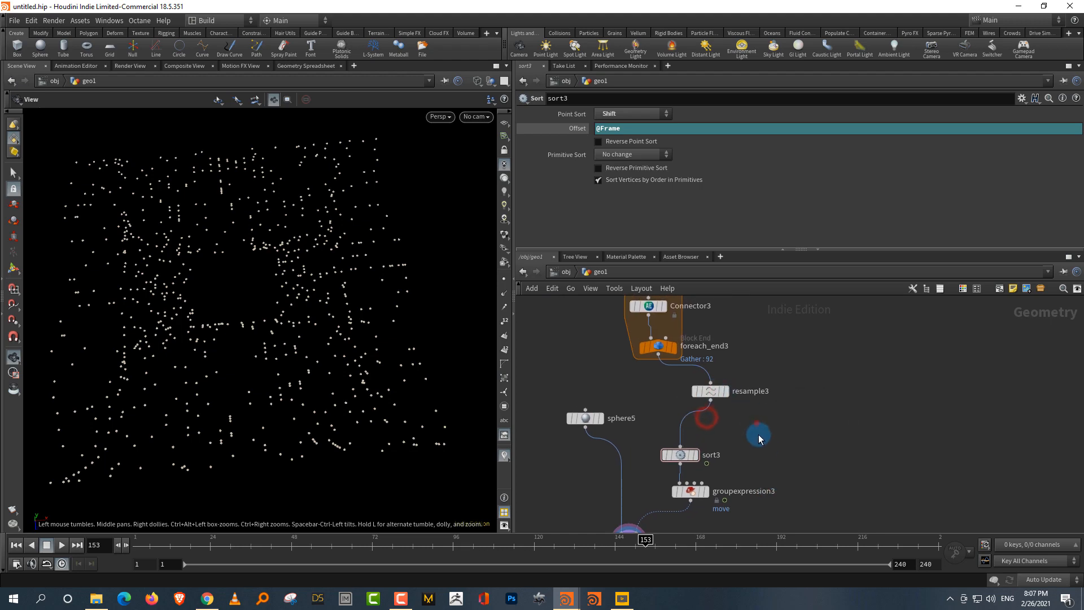
pyautogui.click(757, 423)
pyautogui.press('Tab')
pyautogui.moveTo(767, 445)
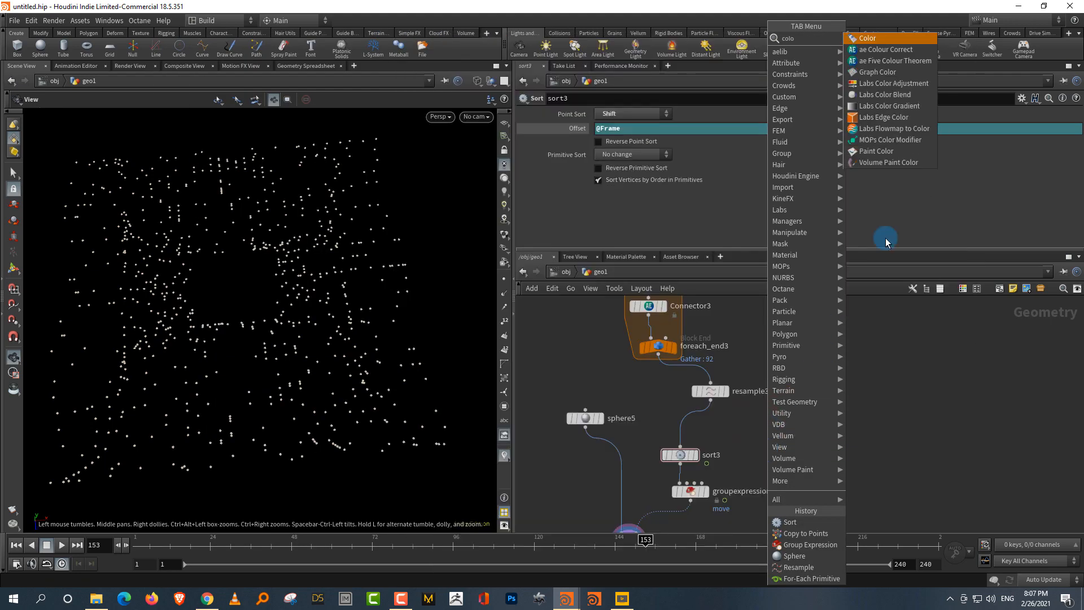
pyautogui.click(890, 38)
pyautogui.click(681, 425)
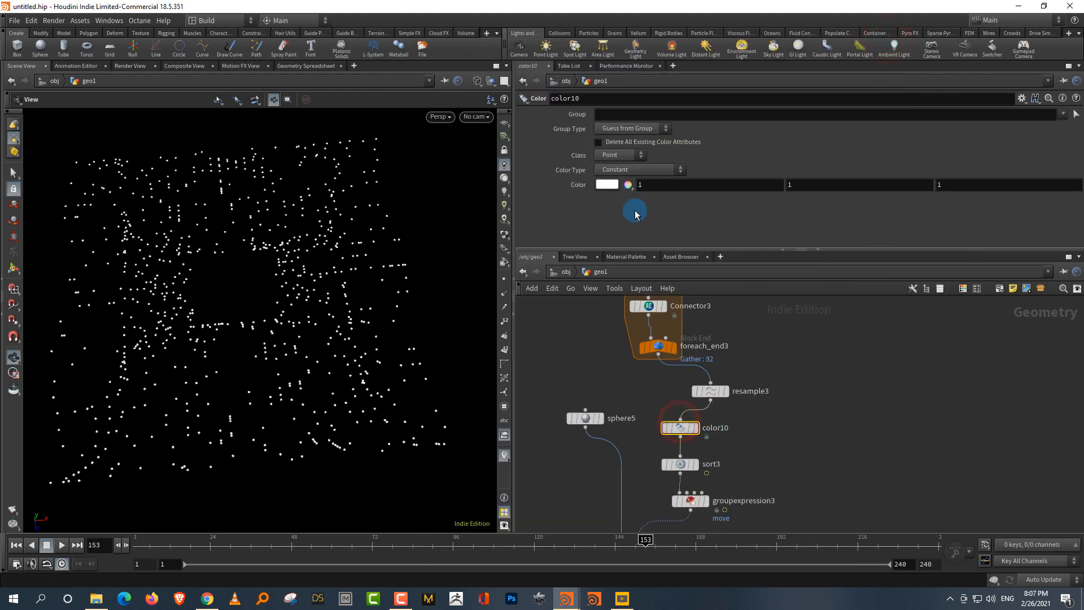
# - Set the Color node before the Sort node to color points with Ramp from Attribute, using the curveu attribute
pyautogui.click(613, 190)
pyautogui.click(993, 65)
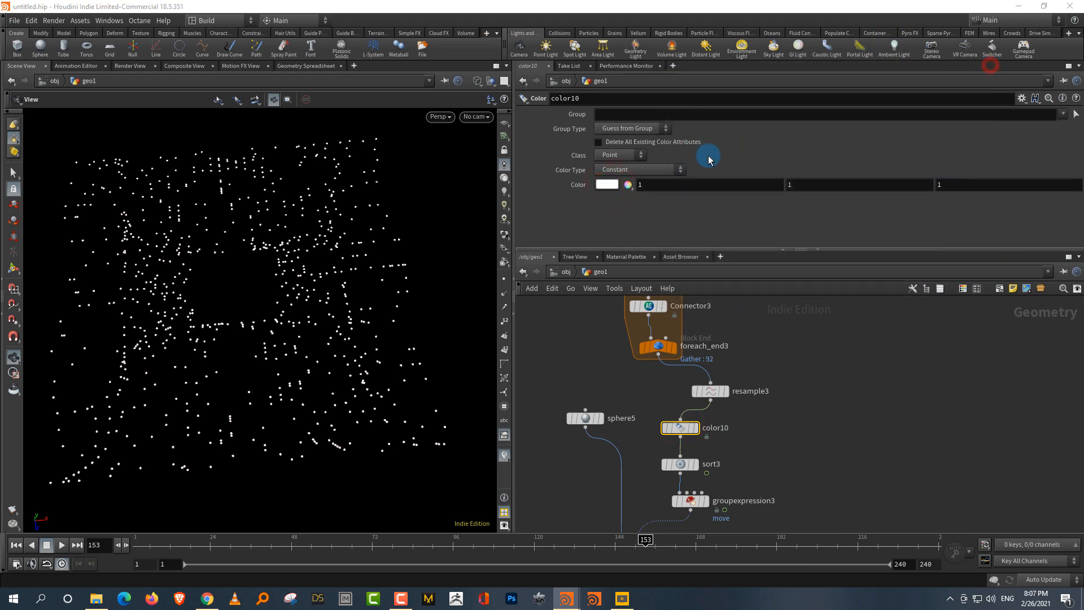
pyautogui.click(644, 170)
pyautogui.click(636, 215)
pyautogui.click(1068, 184)
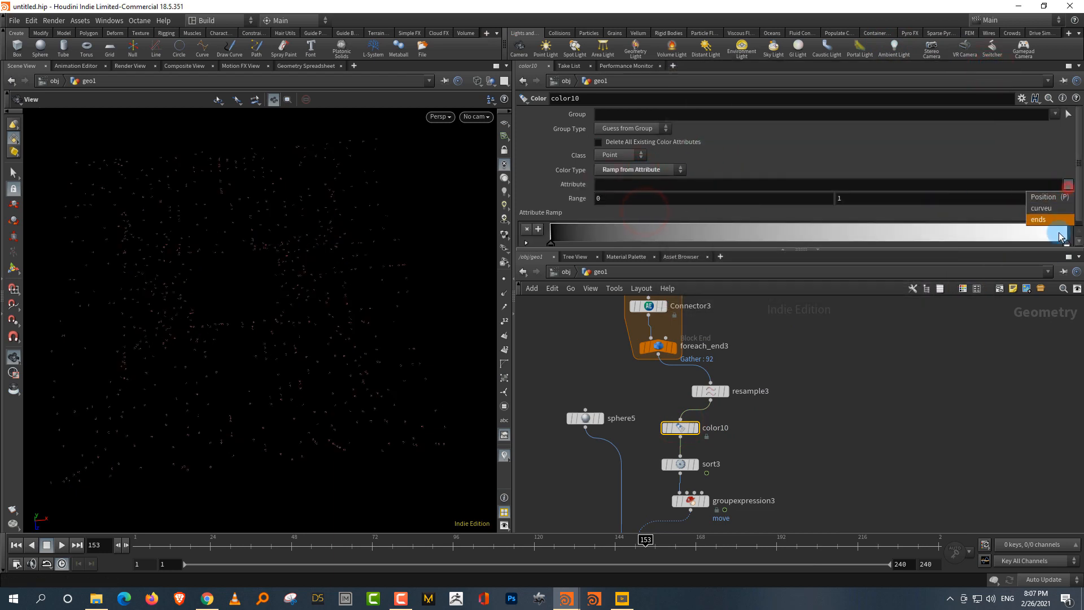
pyautogui.click(1042, 208)
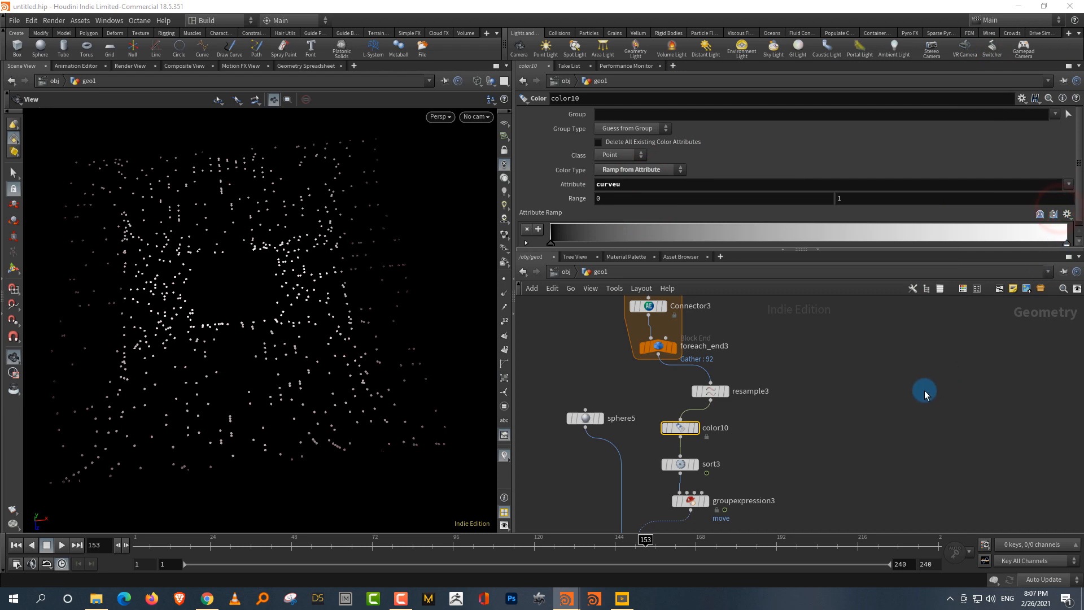
# - Paste a copy of the Color node as a second branch off the Resample node and display it
pyautogui.moveTo(862, 474); pyautogui.dragTo(836, 453, button='middle')
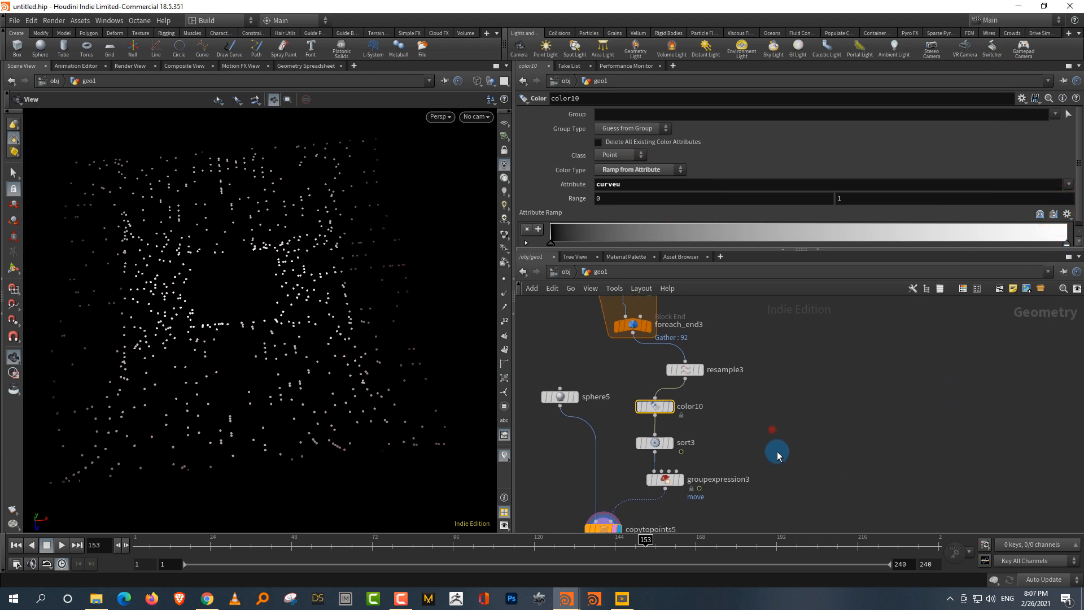
pyautogui.hotkey('ctrl', 'v')
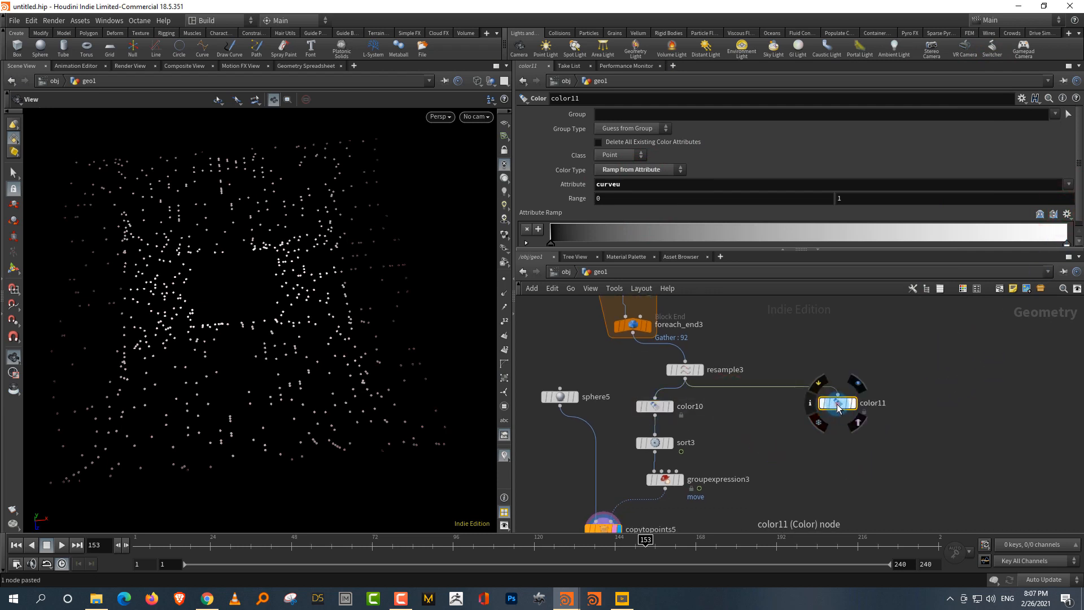
pyautogui.moveTo(837, 405); pyautogui.dragTo(793, 443)
# - Darken the end color of the copied Color node's attribute ramp from white to a mid grey
pyautogui.click(624, 231)
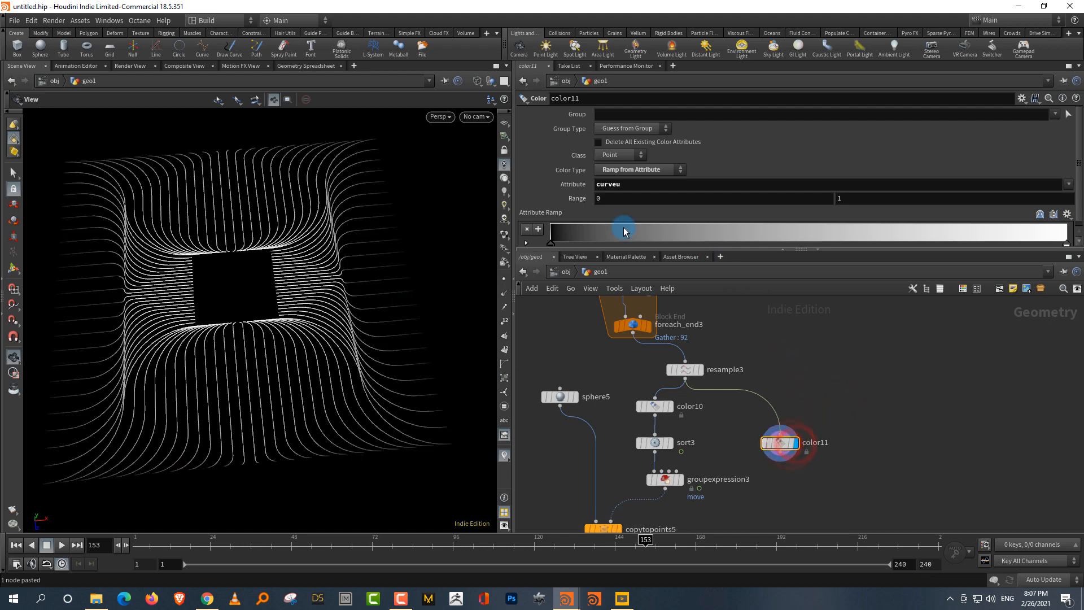
pyautogui.doubleClick(1067, 245)
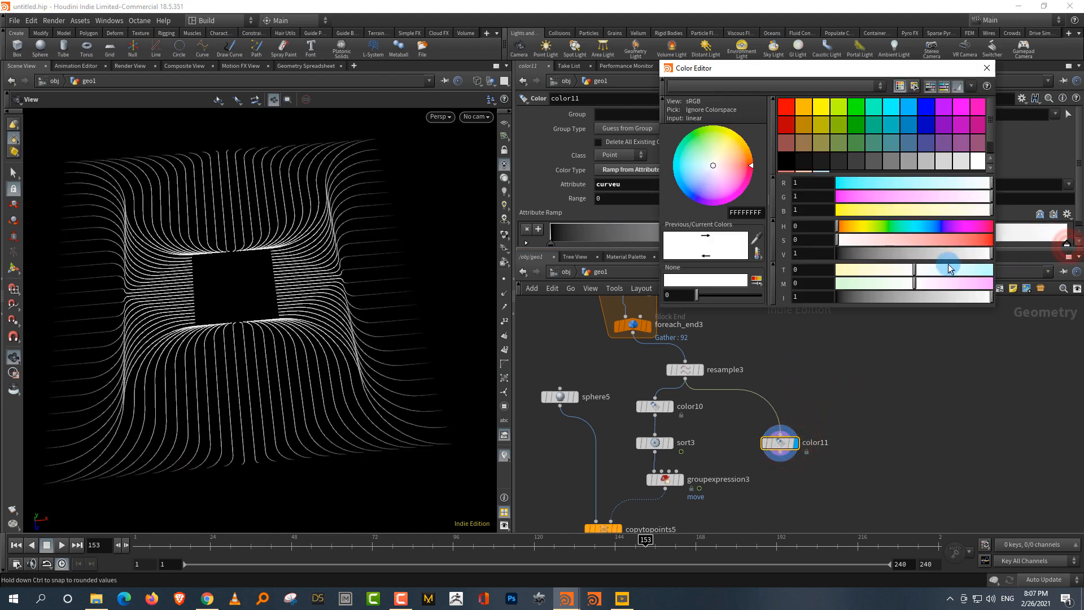
pyautogui.moveTo(944, 252); pyautogui.dragTo(903, 254)
pyautogui.click(986, 65)
# - Add a Merge node combining the Copy to Points output with the copied Color node, and display the result
pyautogui.moveTo(799, 514); pyautogui.dragTo(798, 395, button='middle')
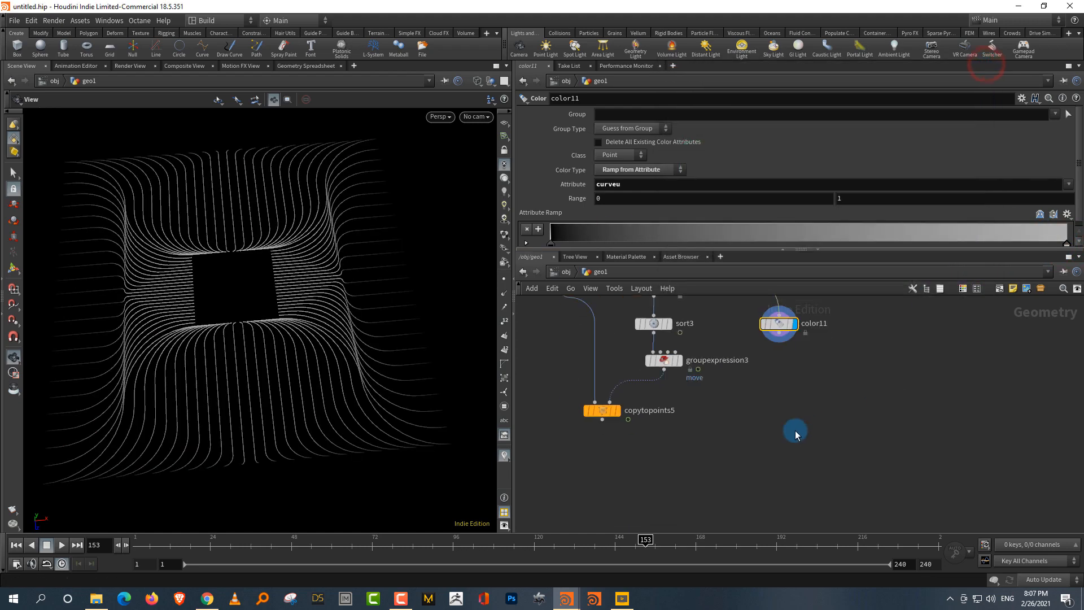
pyautogui.click(777, 435)
pyautogui.press('Tab')
pyautogui.write('mer')
pyautogui.click(900, 75)
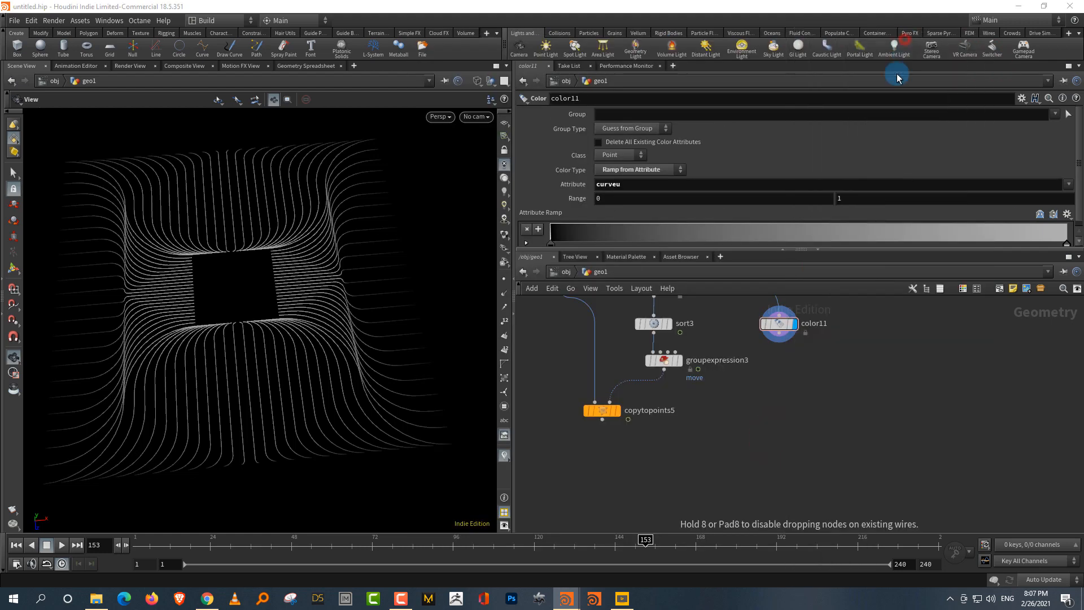
pyautogui.click(693, 478)
pyautogui.moveTo(779, 334); pyautogui.dragTo(700, 464)
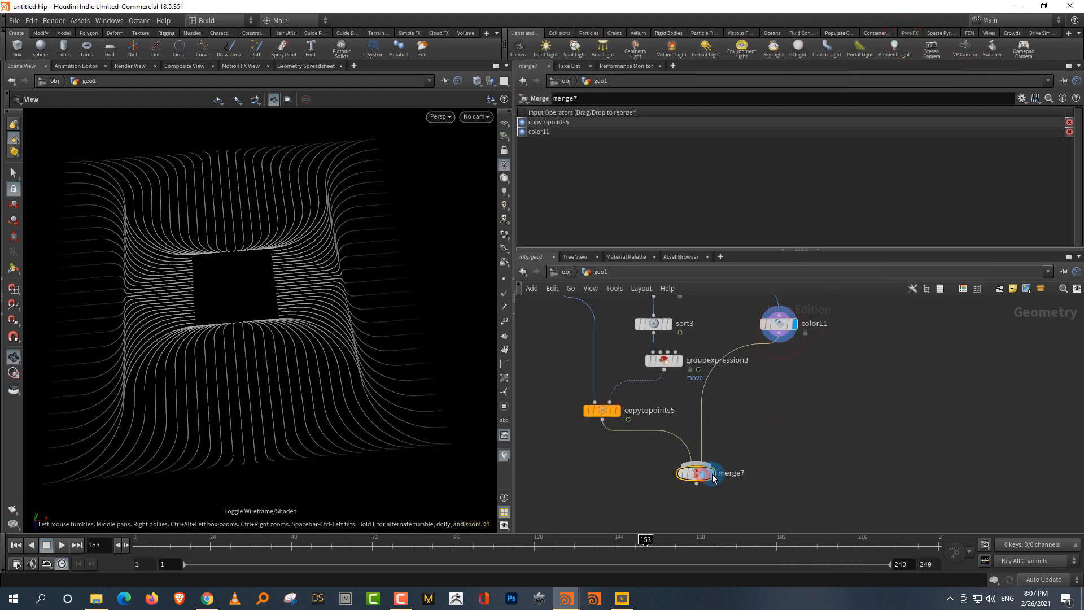
pyautogui.click(757, 455)
# - Set the brightness (V) of the ramp's end color to 4 on the Color node feeding the Sort node
pyautogui.moveTo(621, 301); pyautogui.dragTo(614, 381, button='middle')
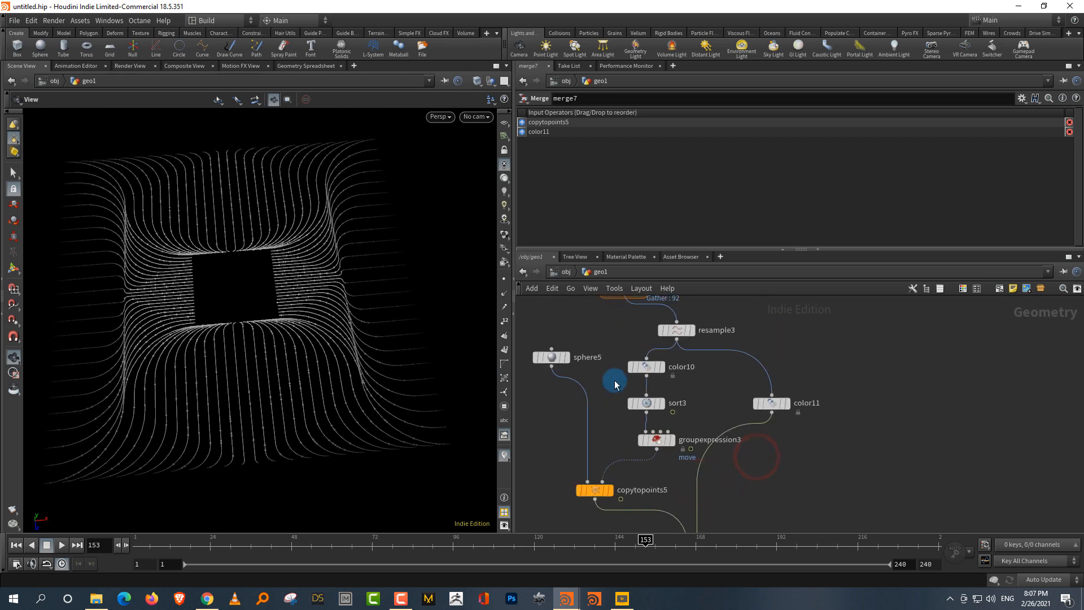
pyautogui.moveTo(611, 384); pyautogui.dragTo(673, 350)
pyautogui.click(1066, 245)
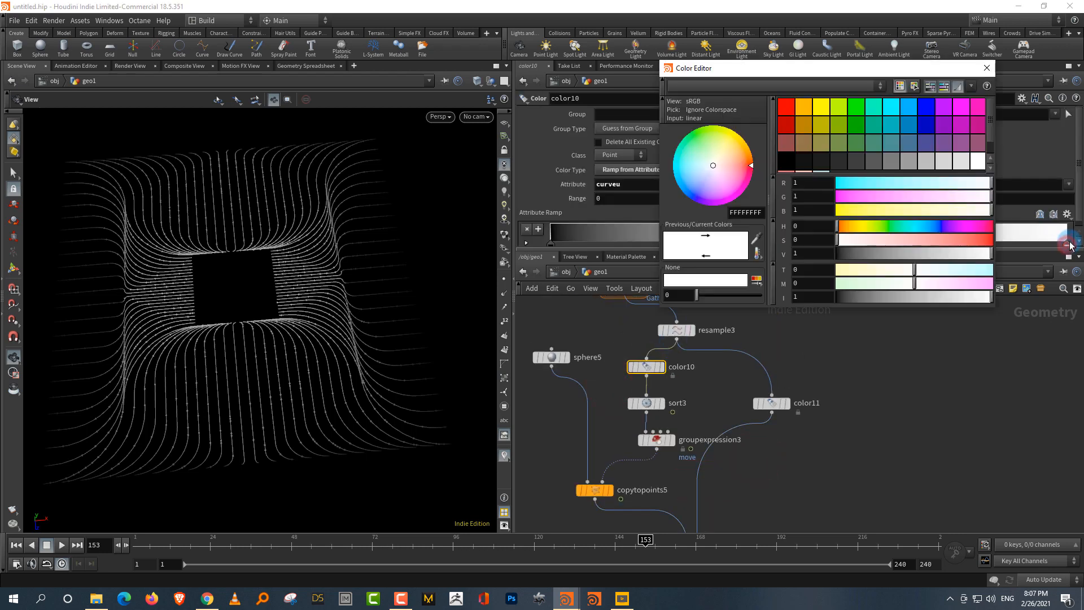
pyautogui.click(811, 255)
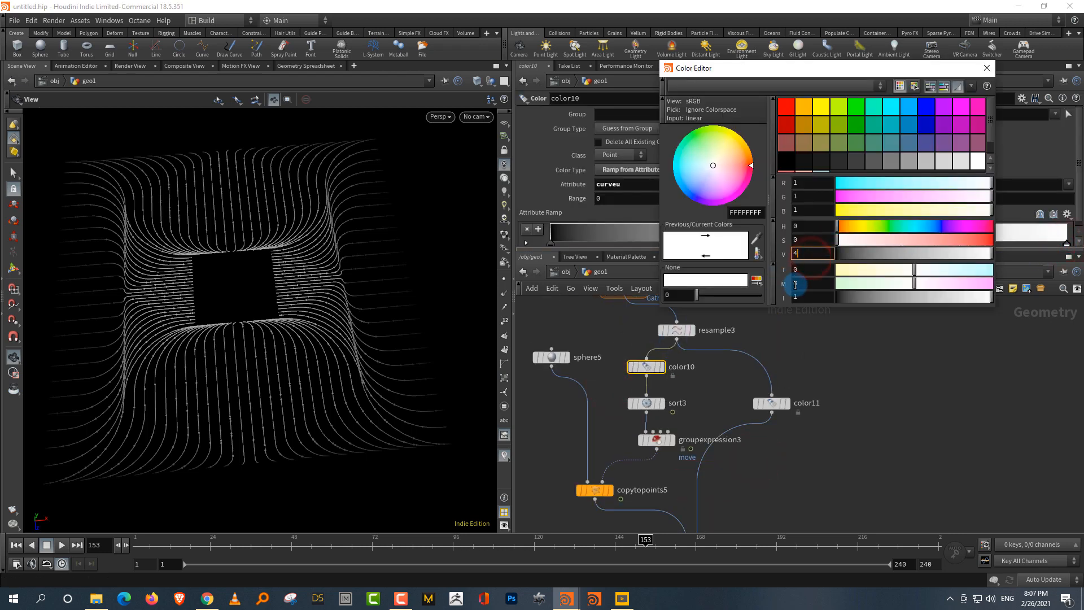
pyautogui.write('4')
pyautogui.press('Return')
pyautogui.click(987, 68)
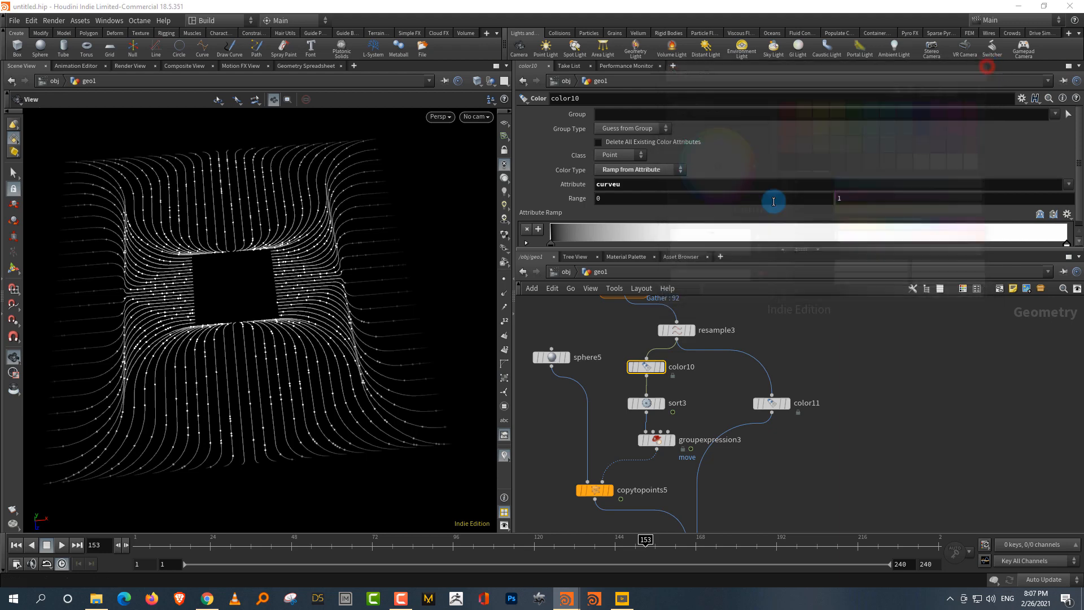
# - Play the merged animation, then stop it and examine the spheres and lines from another angle
pyautogui.click(152, 544)
pyautogui.click(61, 545)
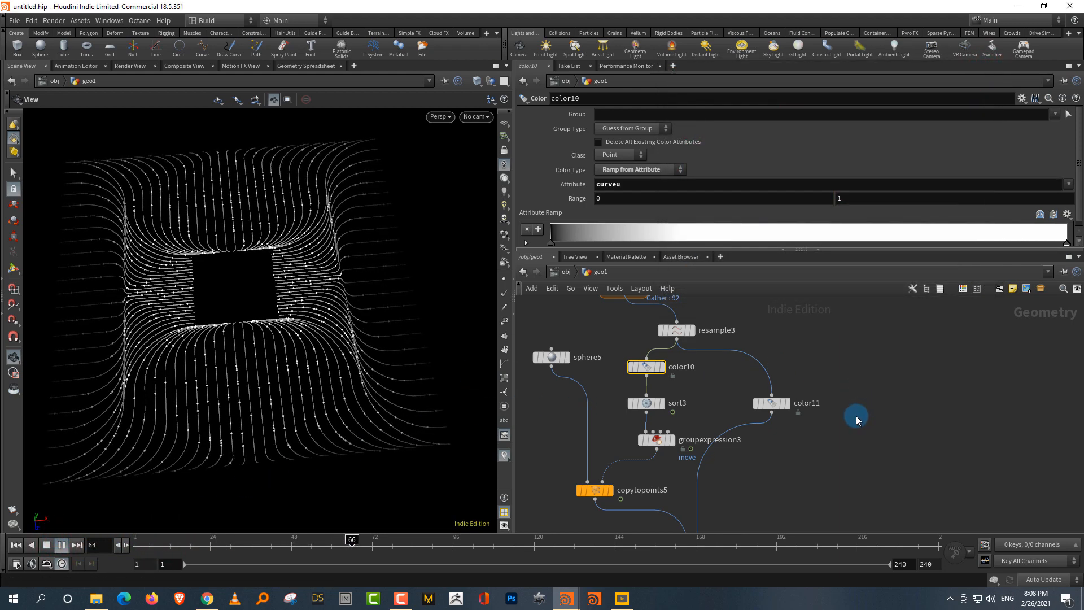
pyautogui.moveTo(316, 367); pyautogui.dragTo(283, 368)
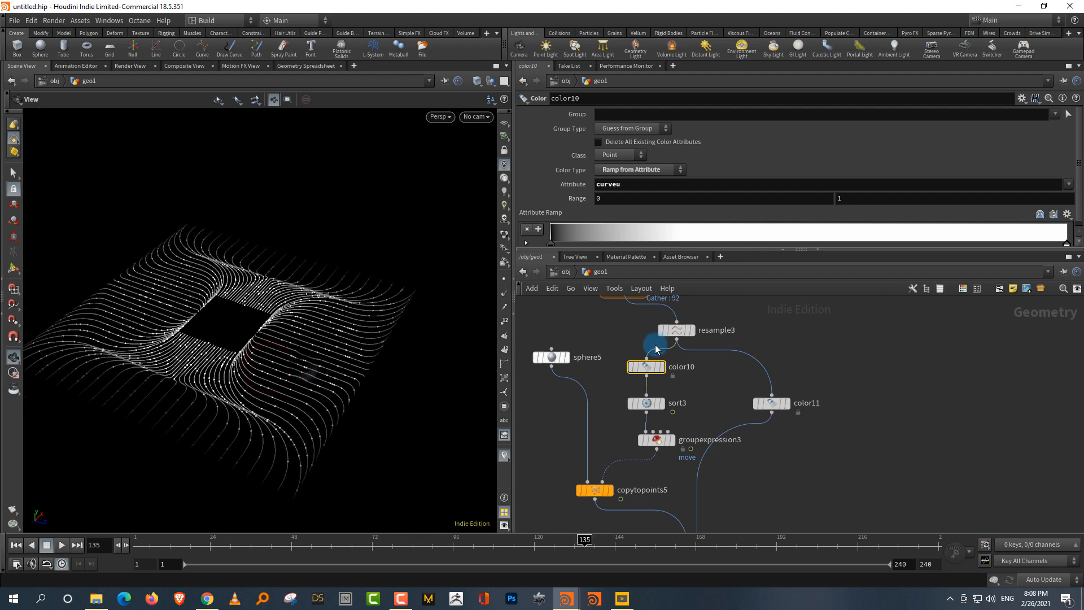
pyautogui.moveTo(899, 359); pyautogui.dragTo(852, 391, button='middle')
pyautogui.moveTo(336, 395); pyautogui.dragTo(300, 438)
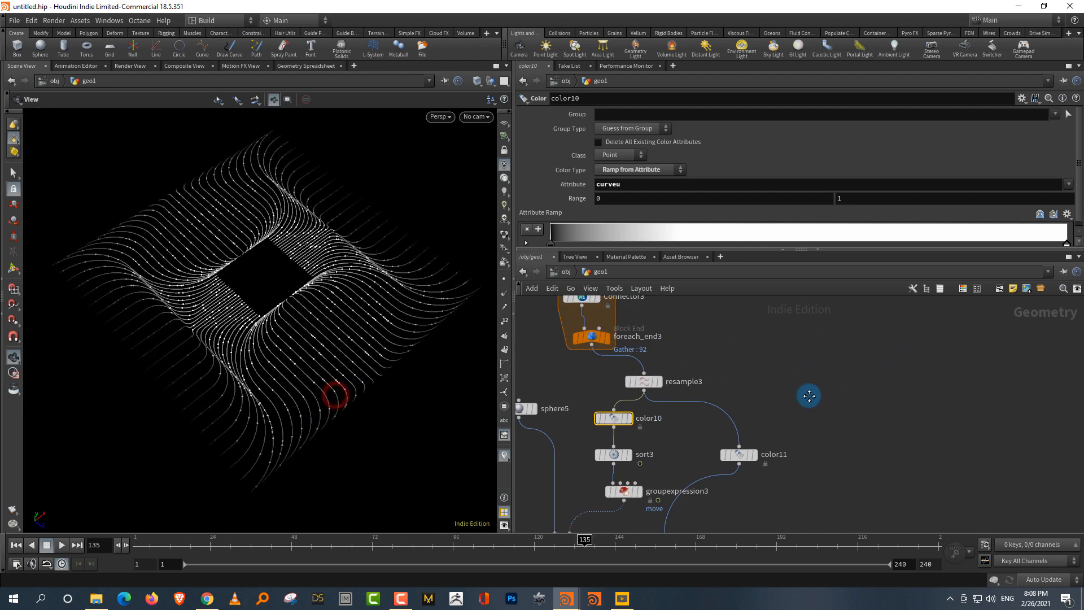
# - Display the merge4 node of the earlier sphere setup, play its animation from the first frame, and stop playback
pyautogui.moveTo(809, 396); pyautogui.dragTo(813, 416, button='middle')
pyautogui.scroll(-6, 813, 417)
pyautogui.moveTo(742, 453)
pyautogui.mouseDown(button='middle')
pyautogui.moveTo(743, 440)
pyautogui.moveTo(752, 448)
pyautogui.mouseUp(button='middle')
pyautogui.scroll(6, 692, 464)
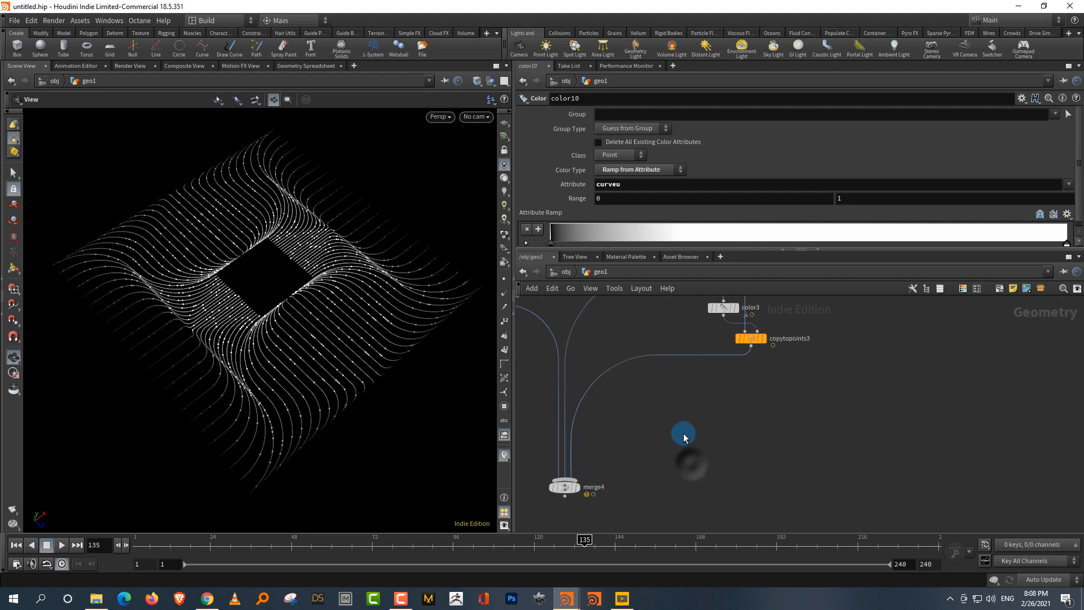
pyautogui.moveTo(683, 433); pyautogui.dragTo(766, 396, button='middle')
pyautogui.click(658, 449)
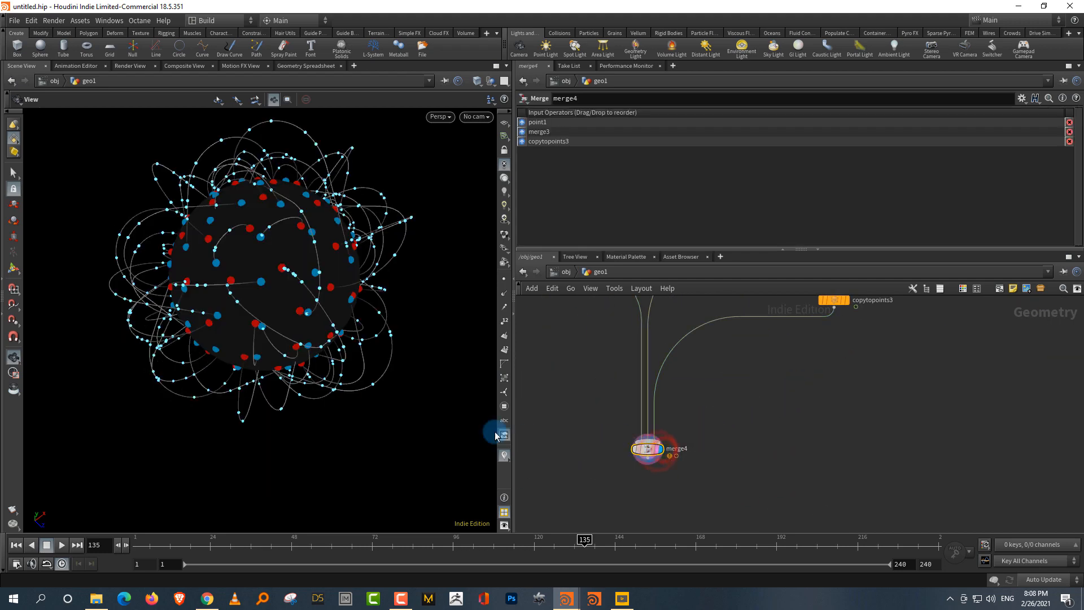
pyautogui.moveTo(405, 408); pyautogui.dragTo(361, 384)
pyautogui.moveTo(167, 537); pyautogui.dragTo(135, 539)
pyautogui.click(61, 545)
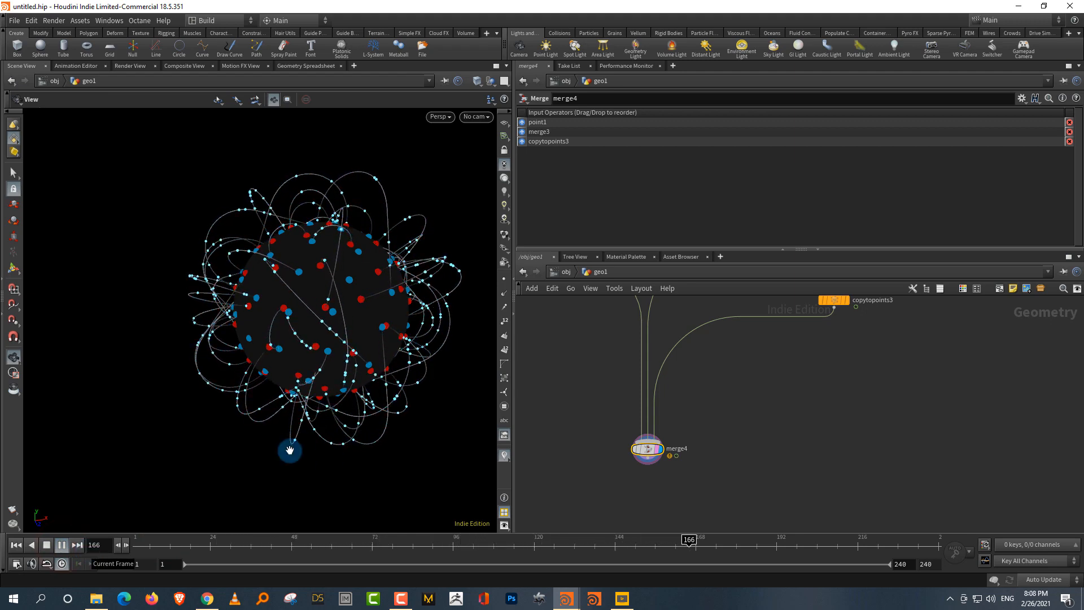
pyautogui.click(47, 544)
# - Add a new Sphere node in empty space beside the existing node chains
pyautogui.scroll(-5, 813, 458)
pyautogui.moveTo(962, 363); pyautogui.dragTo(910, 426, button='middle')
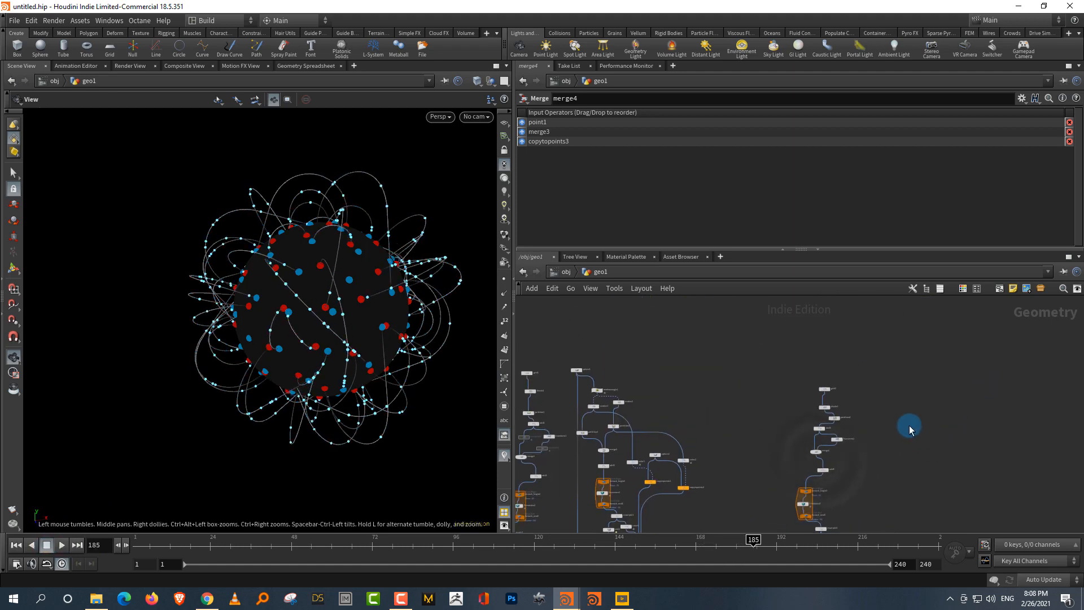
pyautogui.scroll(3, 900, 410)
pyautogui.moveTo(977, 368); pyautogui.dragTo(905, 415, button='middle')
pyautogui.scroll(3, 904, 412)
pyautogui.click(870, 383)
pyautogui.press('Tab')
pyautogui.write('s')
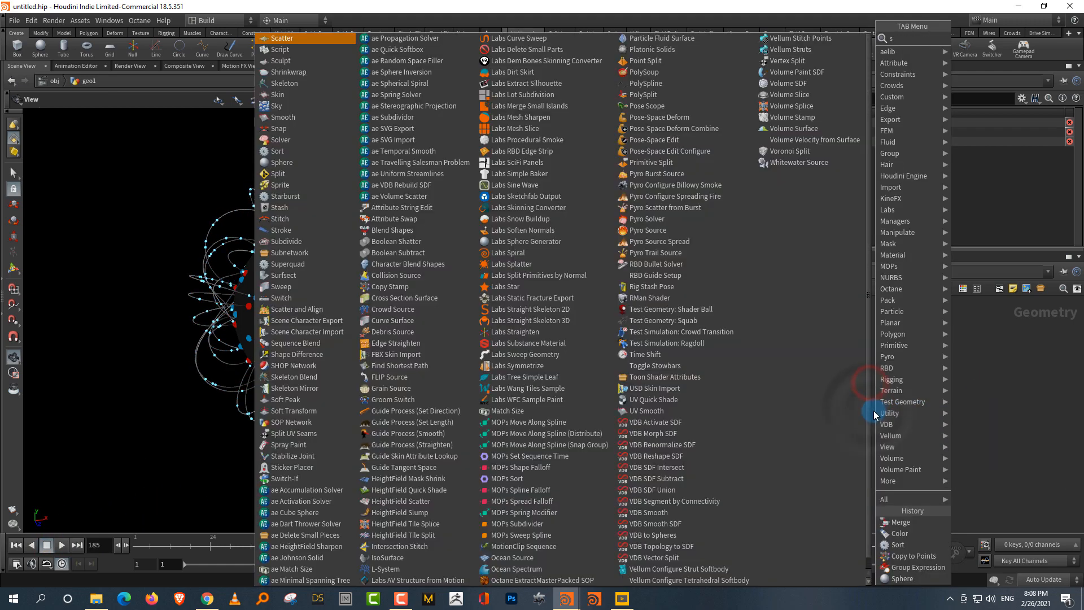
pyautogui.write('ph')
pyautogui.click(982, 38)
pyautogui.click(852, 438)
# - Display the new Sphere node and set its radius to 3 on all axes
pyautogui.moveTo(852, 438); pyautogui.dragTo(793, 300, button='middle')
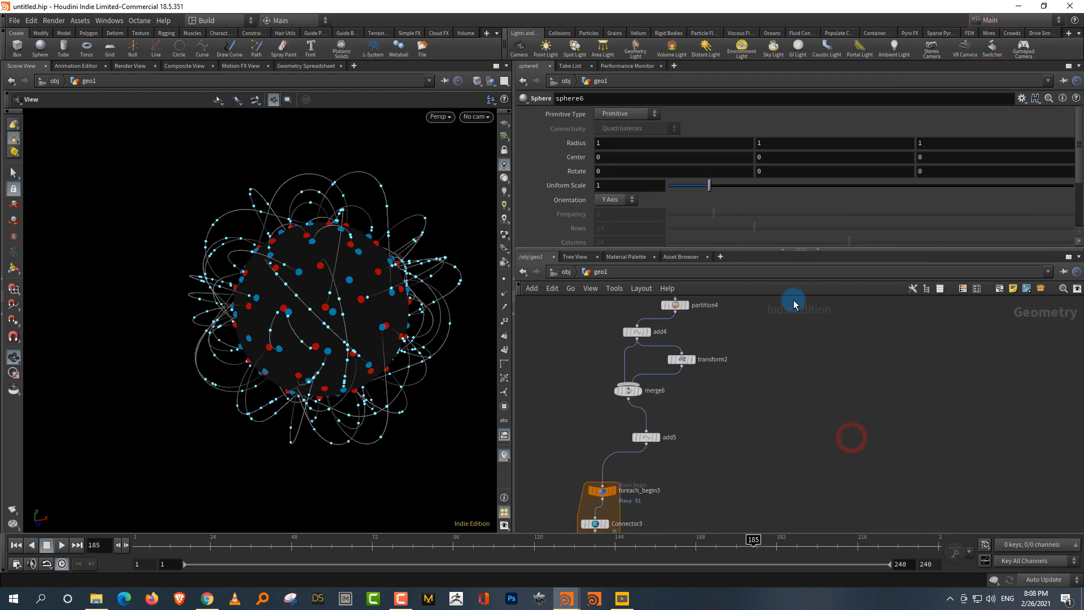
pyautogui.scroll(-6, 783, 416)
pyautogui.scroll(2, 817, 418)
pyautogui.moveTo(820, 368); pyautogui.dragTo(783, 446, button='middle')
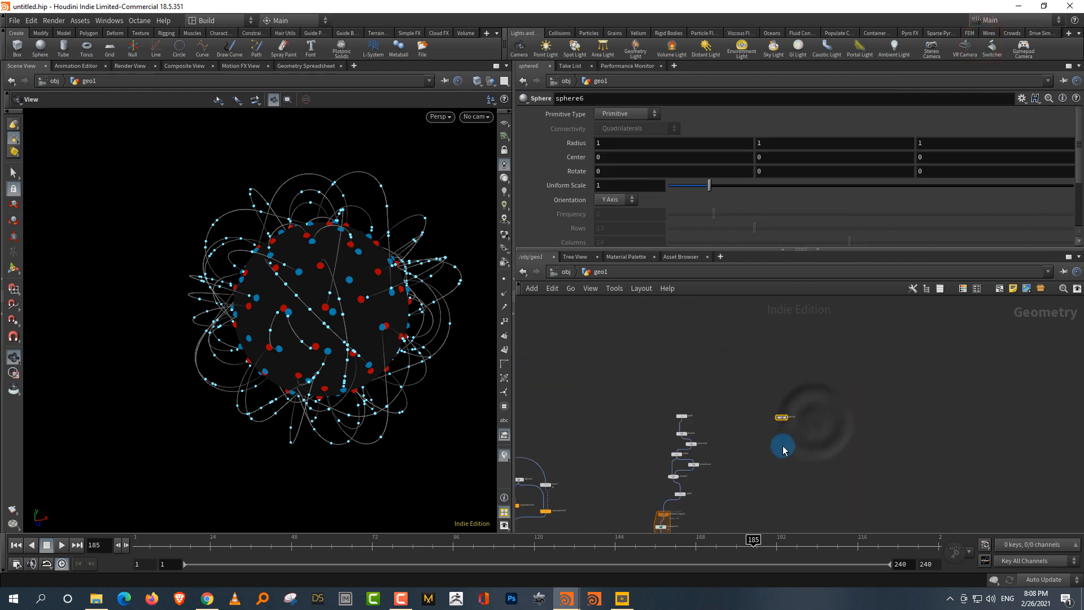
pyautogui.scroll(4, 783, 445)
pyautogui.moveTo(822, 373); pyautogui.dragTo(812, 417, button='middle')
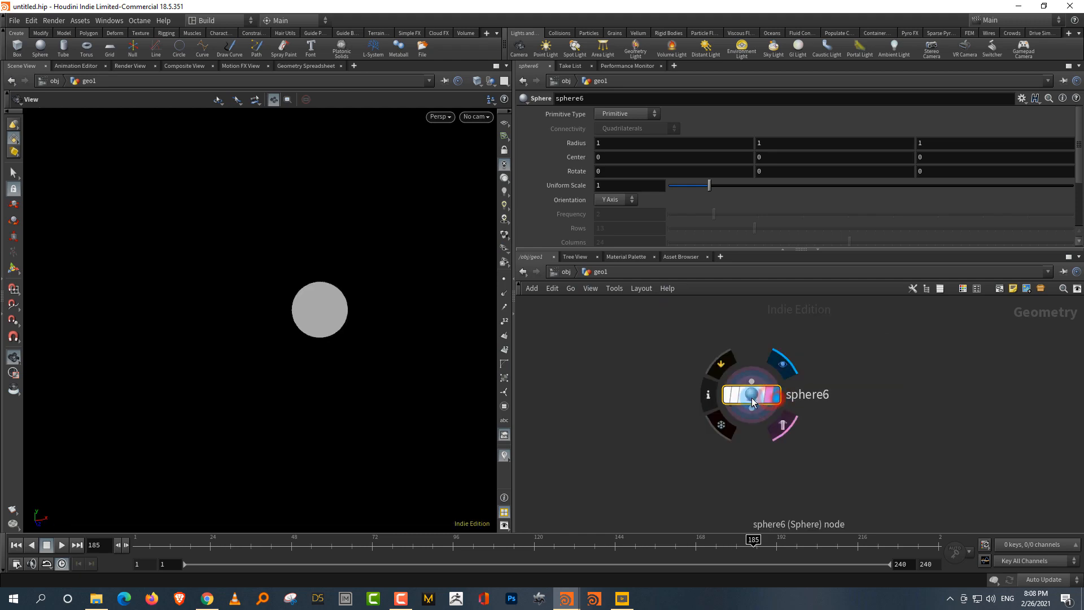
pyautogui.click(769, 426)
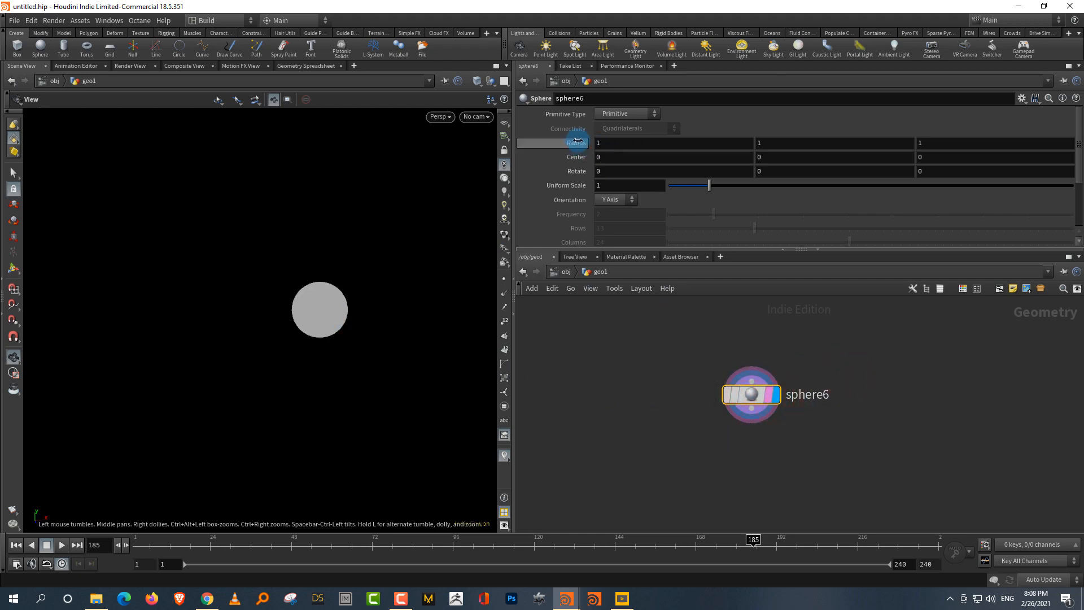
pyautogui.moveTo(576, 141); pyautogui.dragTo(687, 122, button='middle')
pyautogui.moveTo(734, 488); pyautogui.dragTo(748, 436, button='middle')
pyautogui.press('Tab')
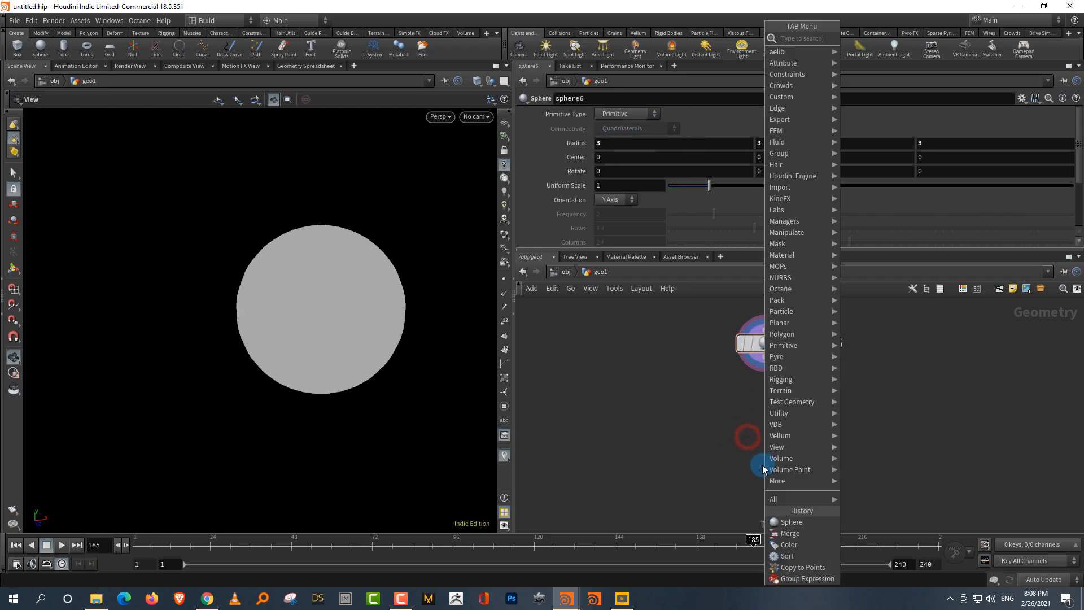
pyautogui.click(915, 428)
pyautogui.click(905, 329)
# - Change the sphere's primitive type to Polygon and set its frequency to 60
pyautogui.click(627, 114)
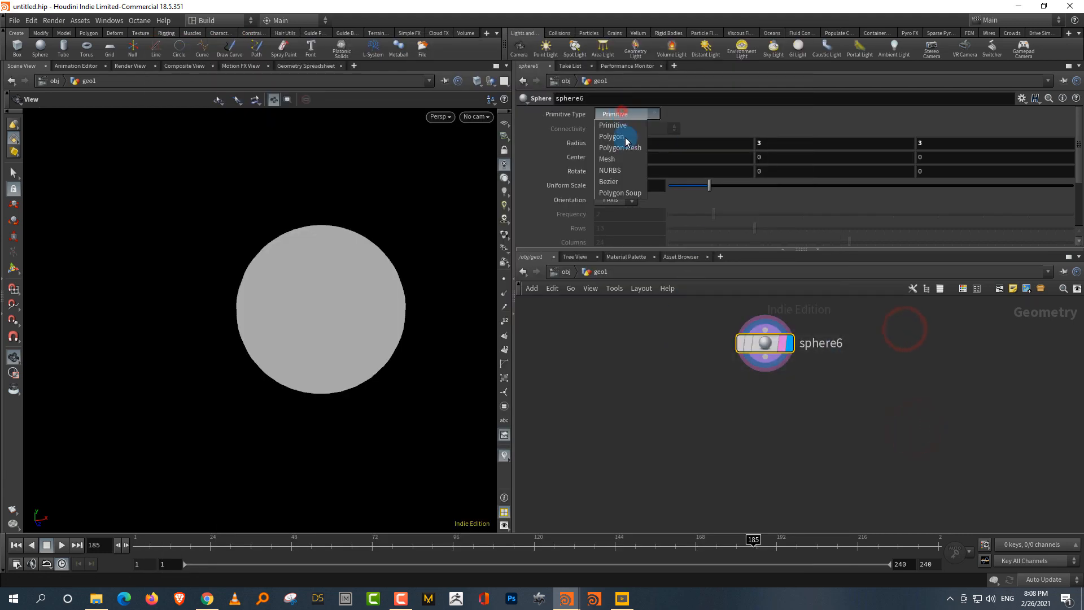
pyautogui.click(621, 134)
pyautogui.click(649, 216)
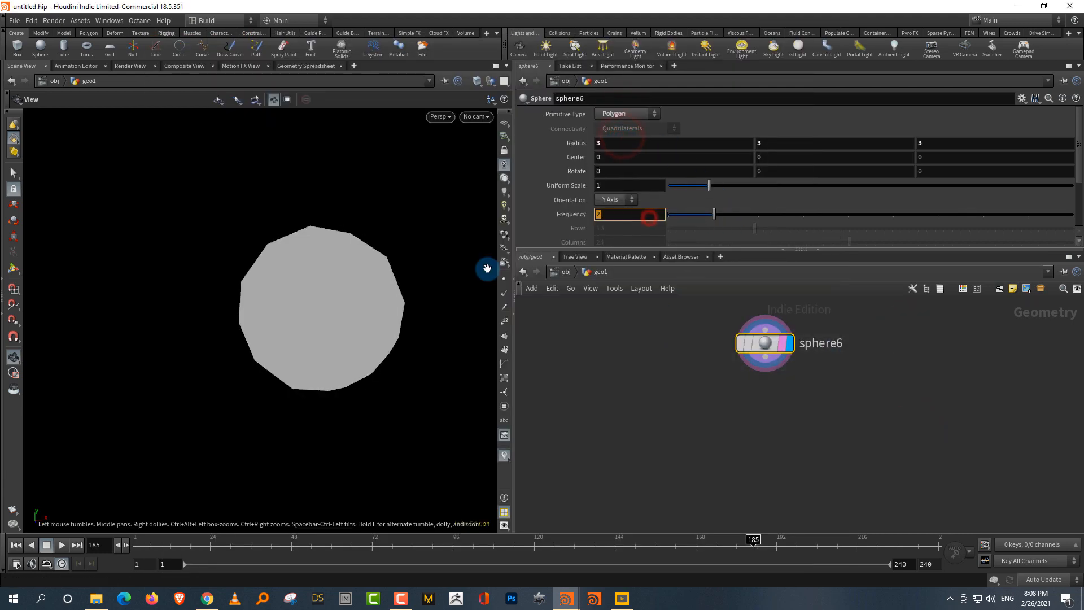
pyautogui.press('Return')
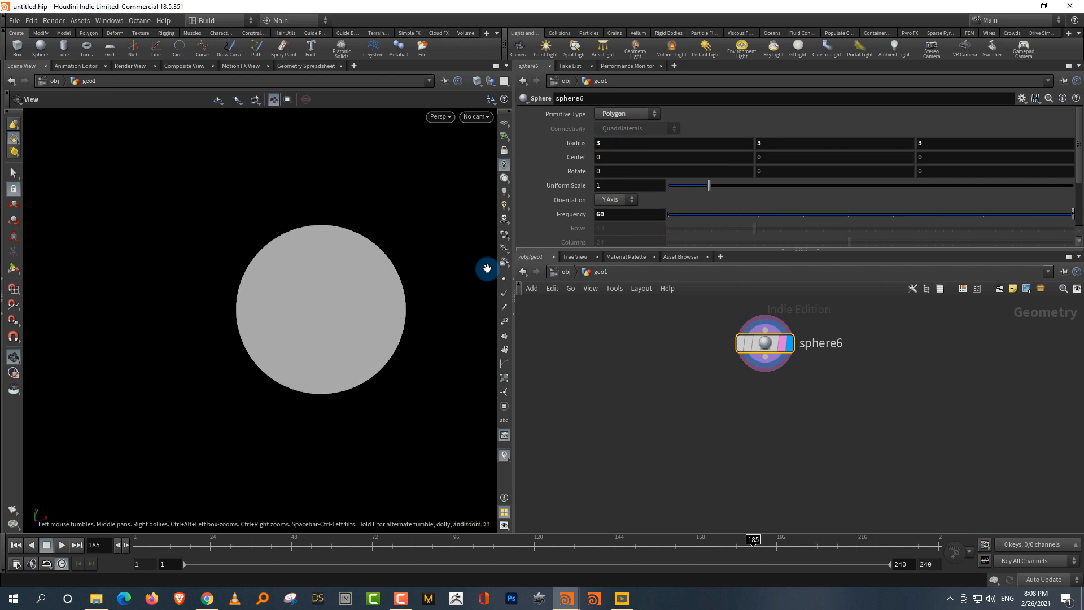
# - Add an Attribute Wrangle node below the new sphere, connect the sphere to its first input, and display it
pyautogui.press('Tab')
pyautogui.write('wra')
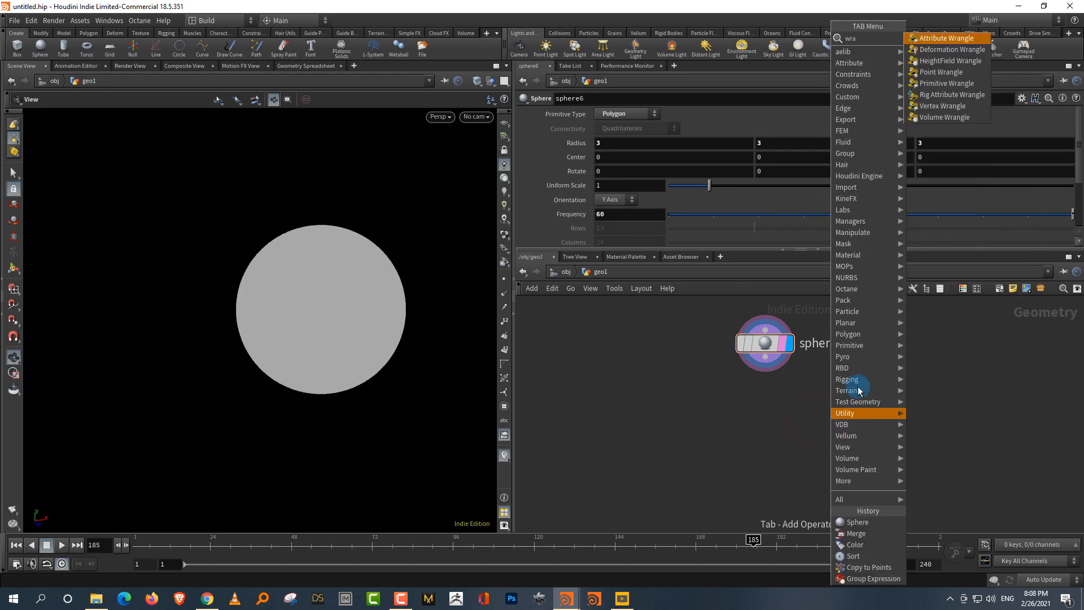
pyautogui.click(964, 45)
pyautogui.click(748, 432)
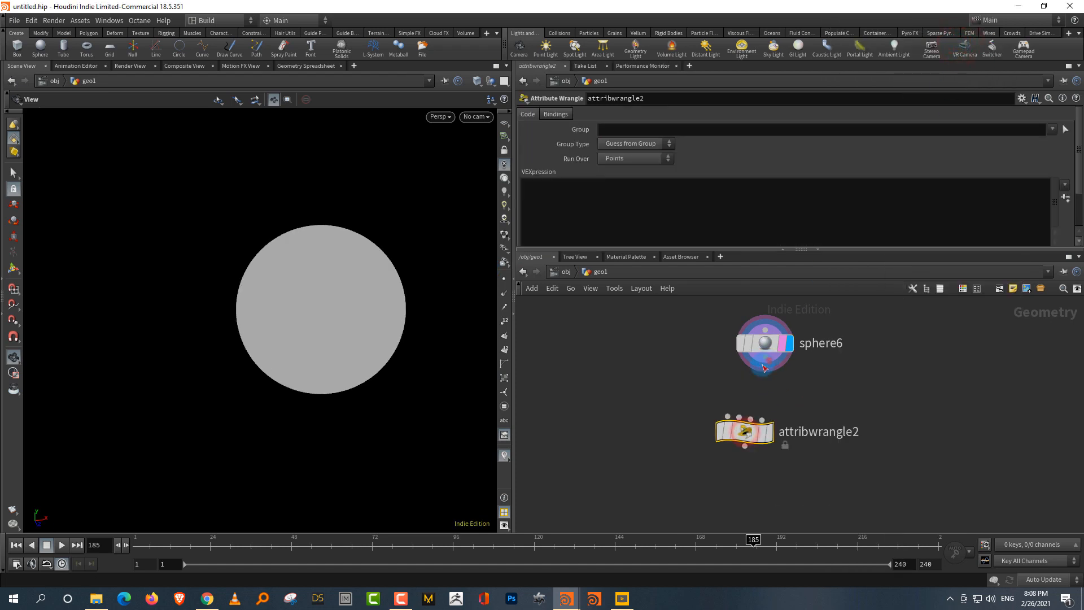
pyautogui.click(766, 440)
# - Enter the expression @N = @N; in the Attribute Wrangle and toggle the point normals display in the viewport
pyautogui.click(662, 222)
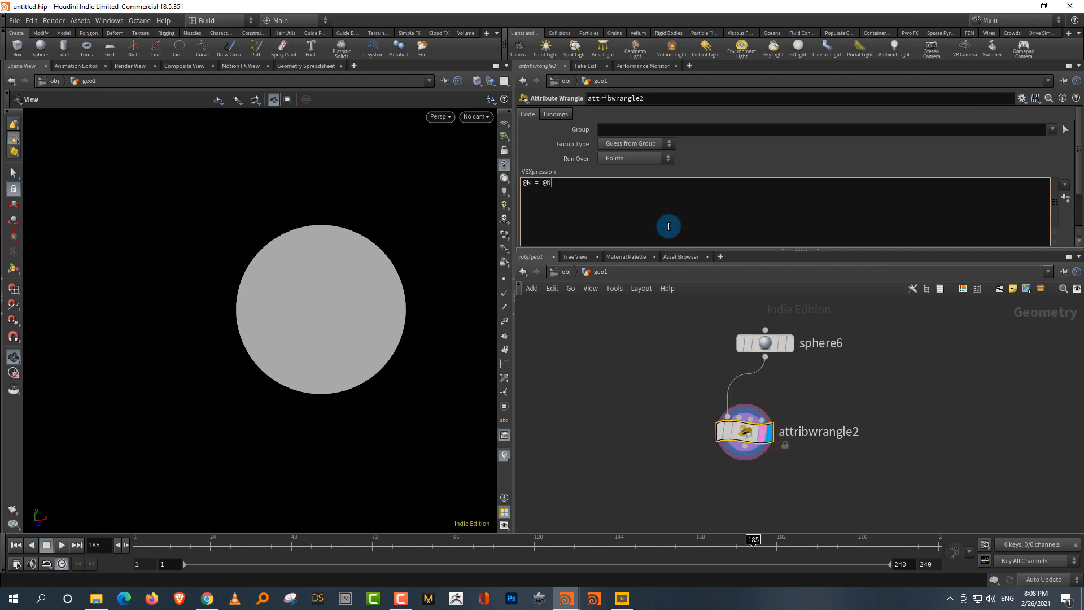
pyautogui.click(1019, 429)
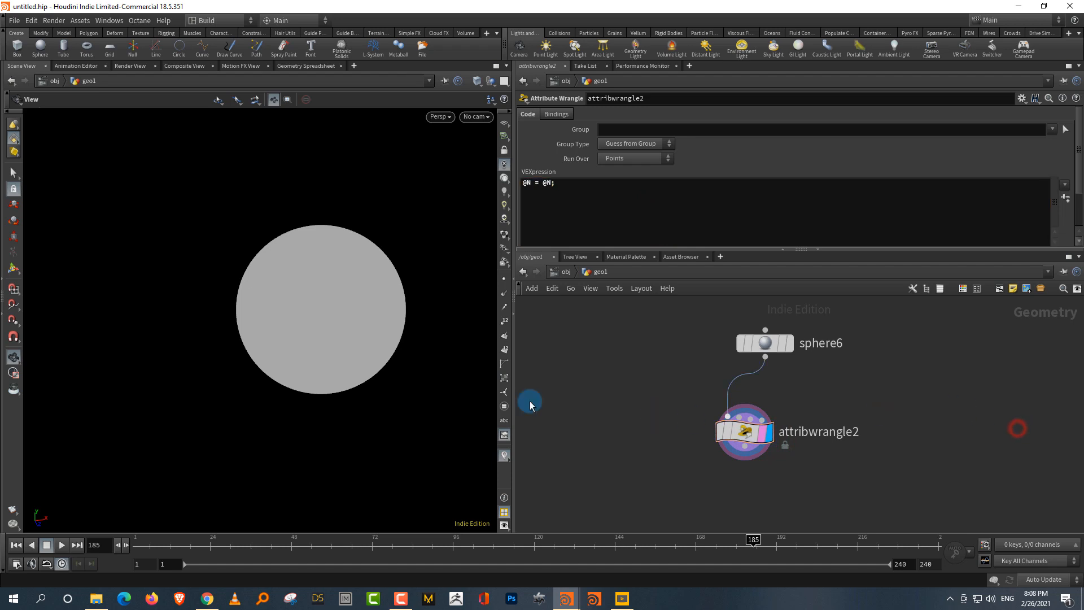
pyautogui.click(505, 293)
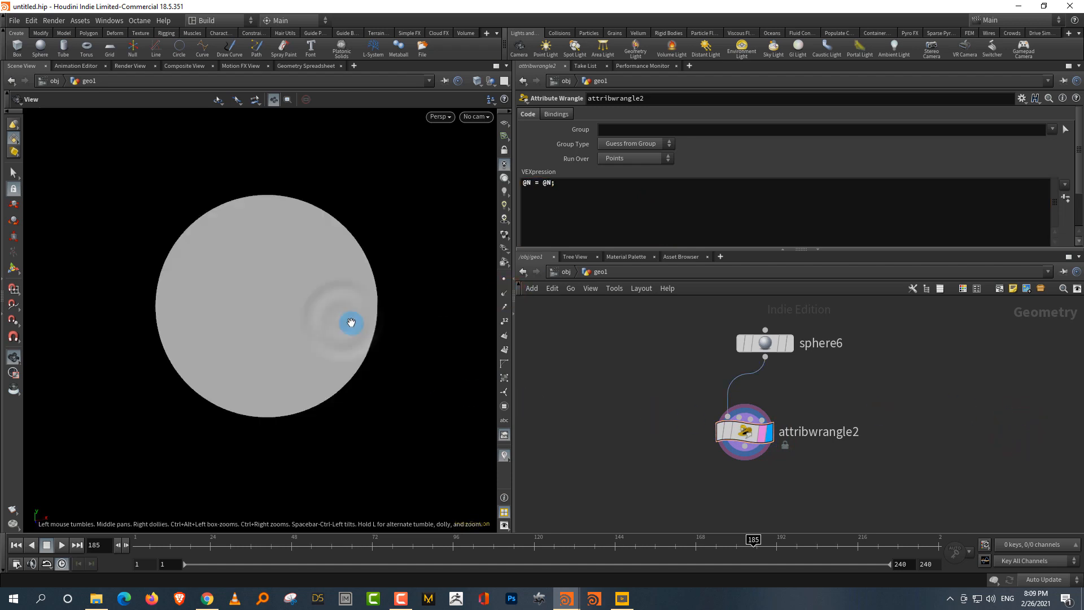
# - Add a Scatter node below the Attribute Wrangle on the sphere, display it, and set its Force Total Count to 30
pyautogui.moveTo(747, 450); pyautogui.dragTo(790, 370, button='middle')
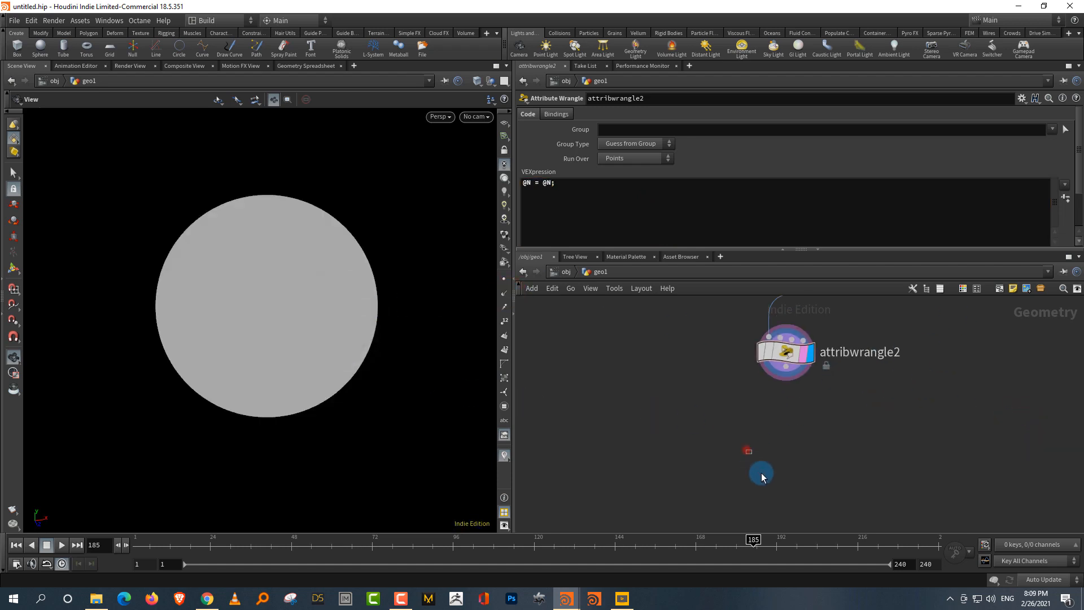
pyautogui.press('Tab')
pyautogui.write('scat')
pyautogui.press('Return')
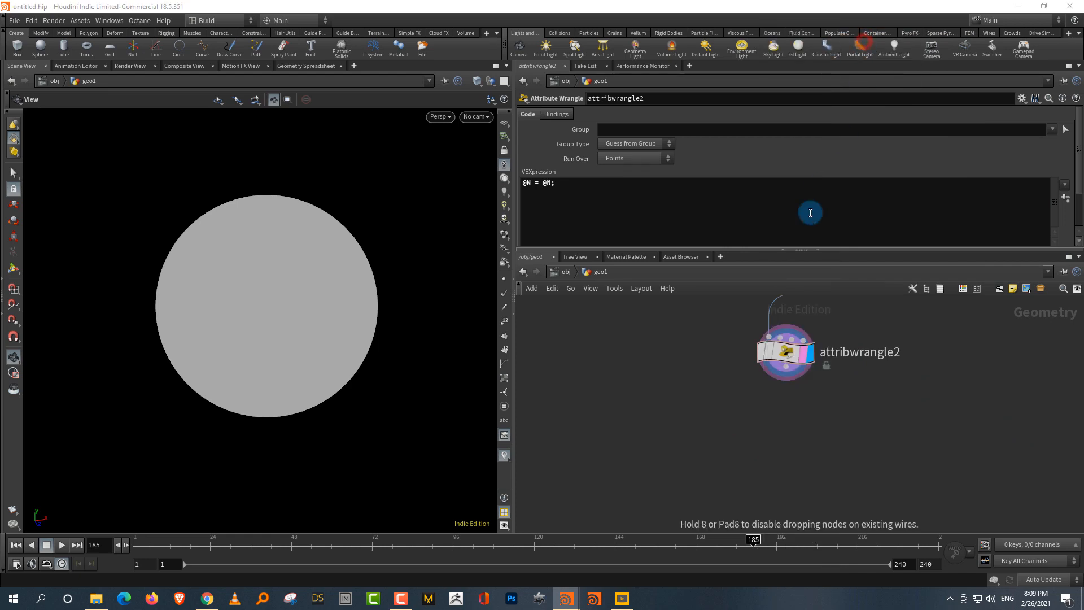
pyautogui.click(693, 475)
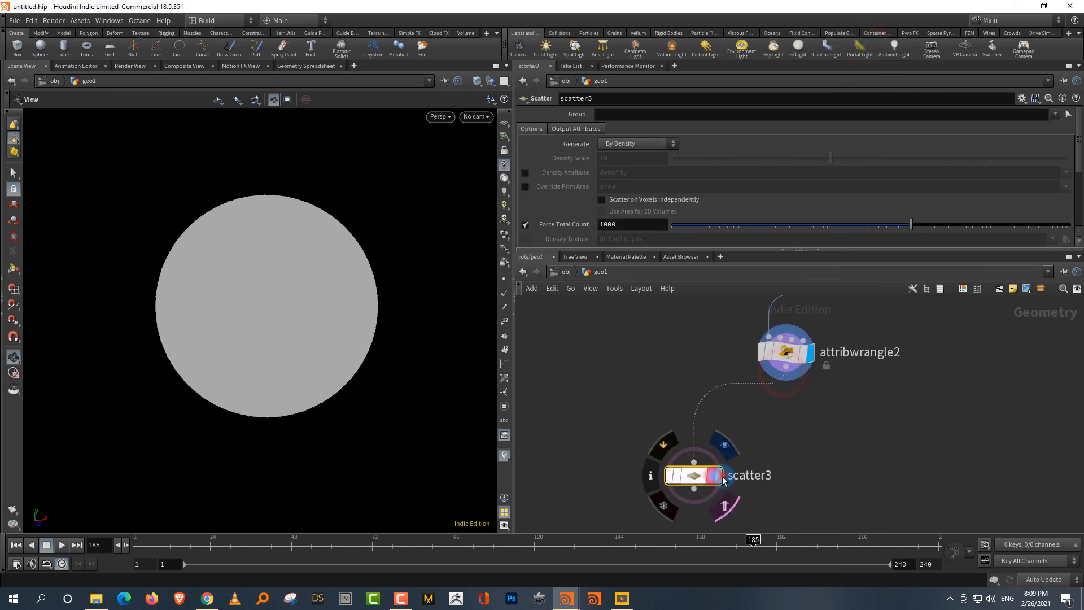
pyautogui.doubleClick(626, 224)
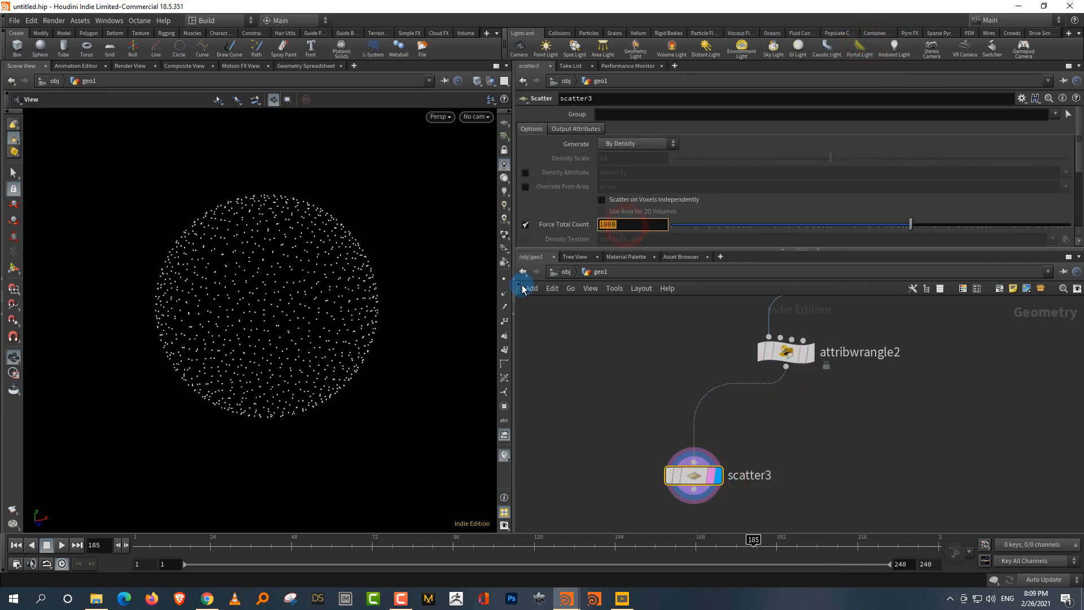
pyautogui.write('30')
pyautogui.press('Return')
pyautogui.moveTo(1077, 159); pyautogui.dragTo(1071, 215)
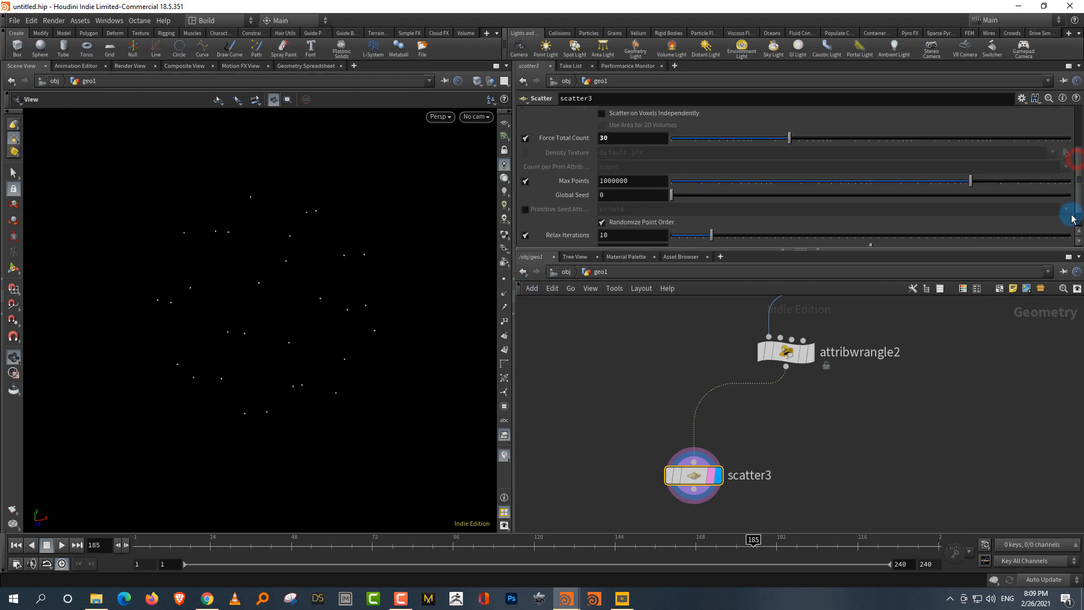
# - Duplicate the Scatter node and place the copy beside the original under the same Attribute Wrangle
pyautogui.hotkey('ctrl', 'v')
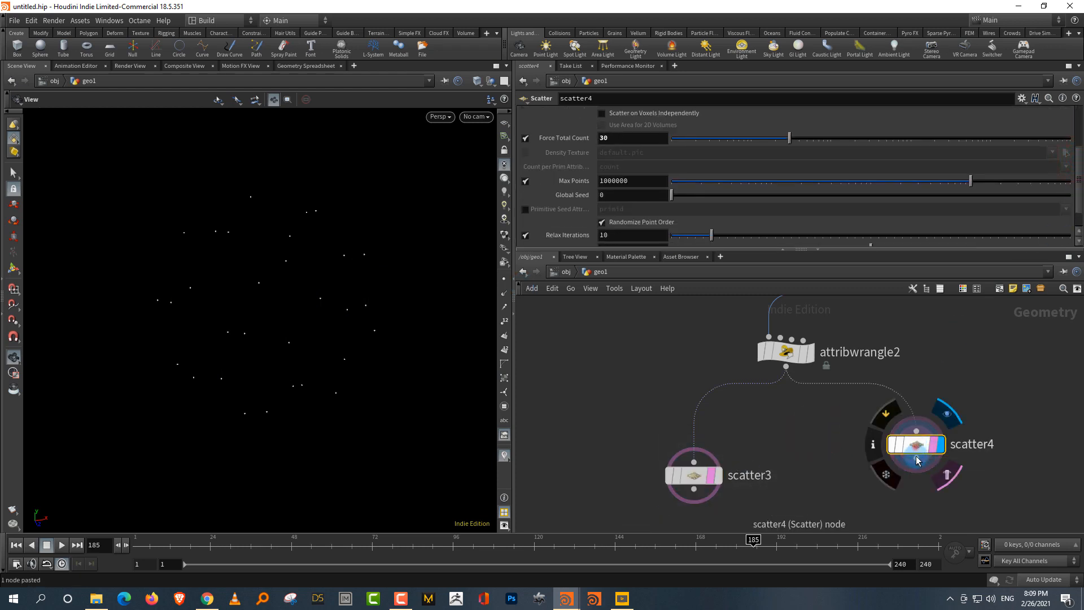
pyautogui.moveTo(915, 446); pyautogui.dragTo(920, 492)
pyautogui.moveTo(1007, 458); pyautogui.dragTo(947, 495)
# - Link the copied Scatter's Force Total Count to the original's with a relative reference and set its Global Seed to 1.36
pyautogui.moveTo(624, 443); pyautogui.dragTo(720, 504)
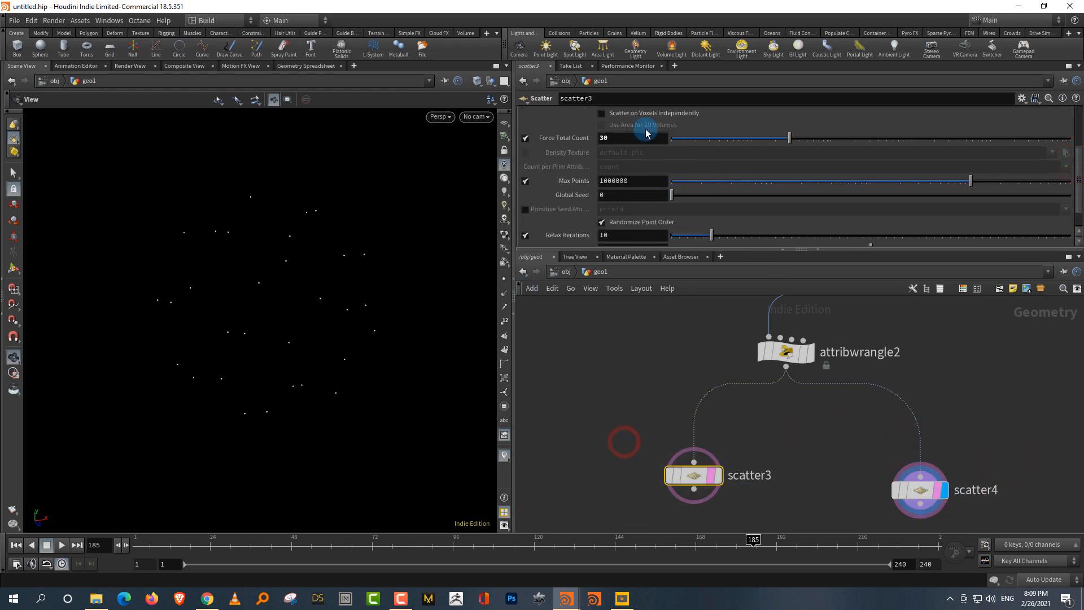
pyautogui.rightClick(644, 139)
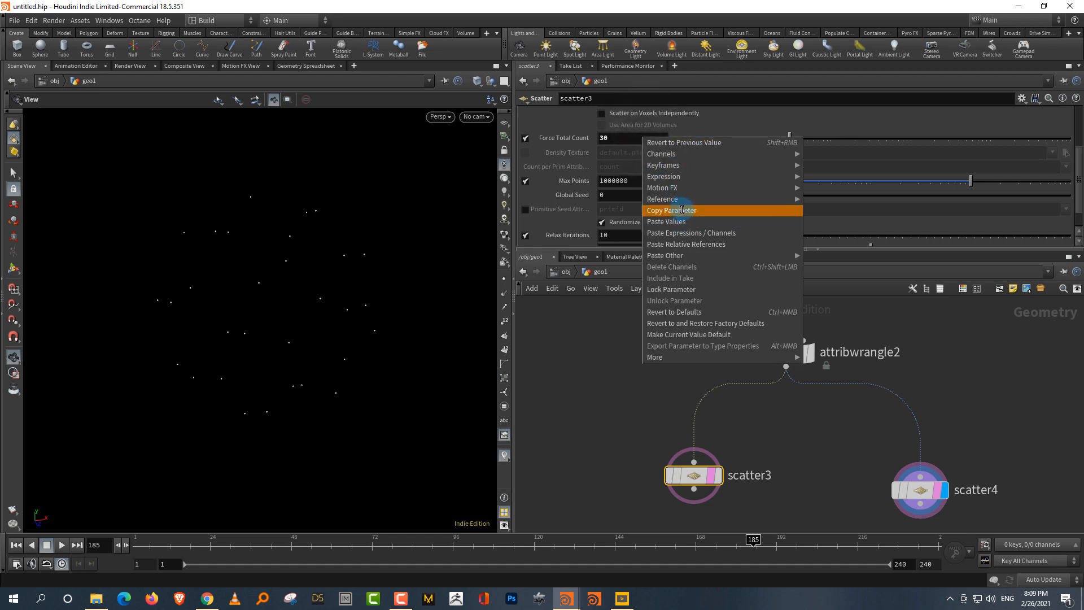
pyautogui.click(681, 210)
pyautogui.moveTo(1008, 449); pyautogui.dragTo(898, 511)
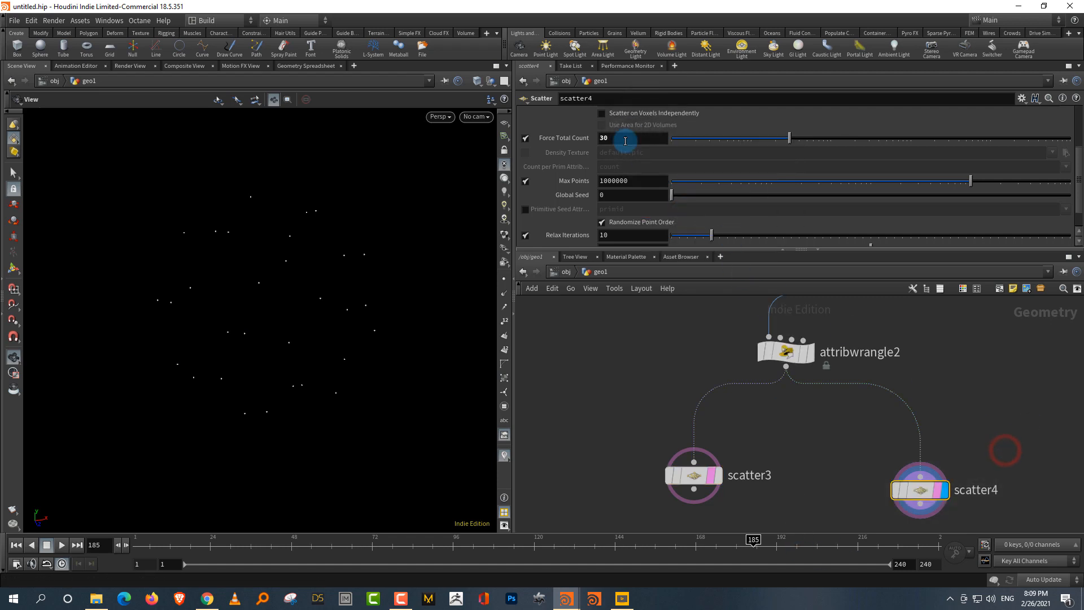
pyautogui.rightClick(626, 139)
pyautogui.click(689, 244)
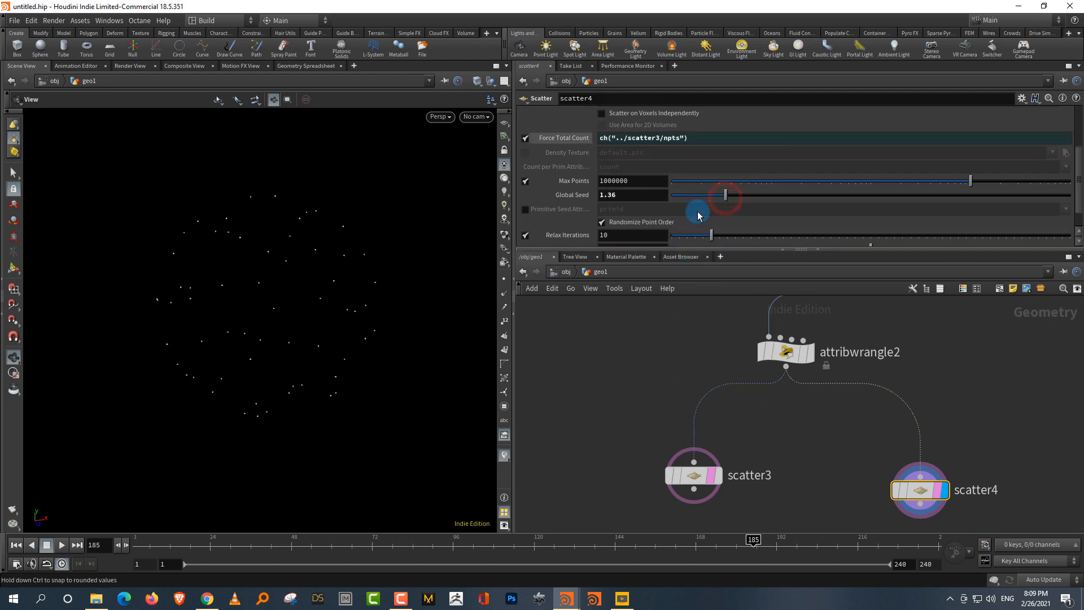
# - Display the two Scatter nodes in turn to compare their point distributions, ending on the original one
pyautogui.moveTo(762, 496); pyautogui.dragTo(743, 441, button='middle')
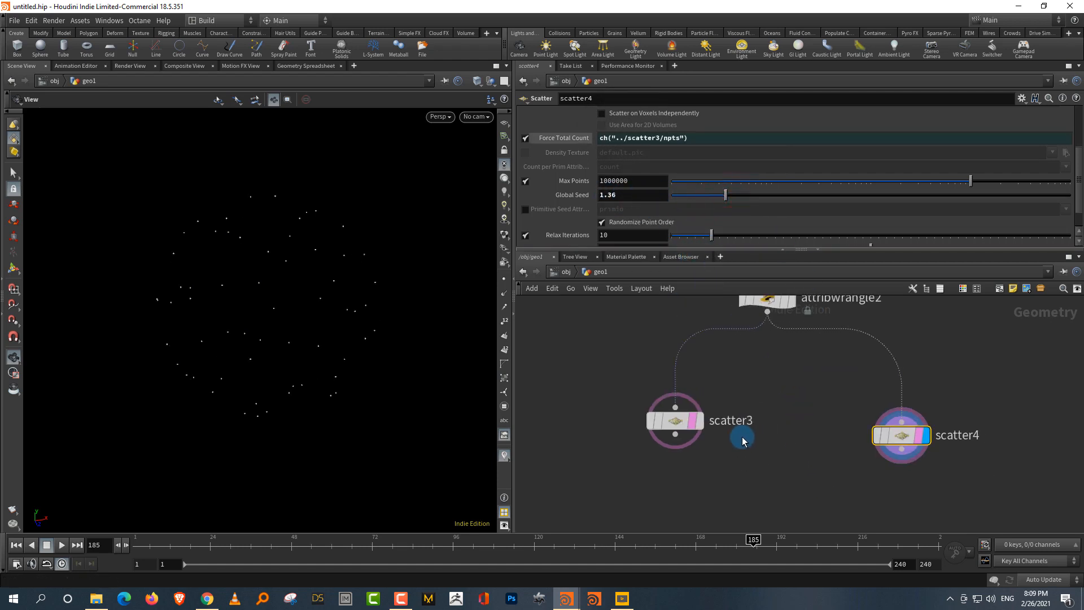
pyautogui.click(701, 421)
pyautogui.click(928, 437)
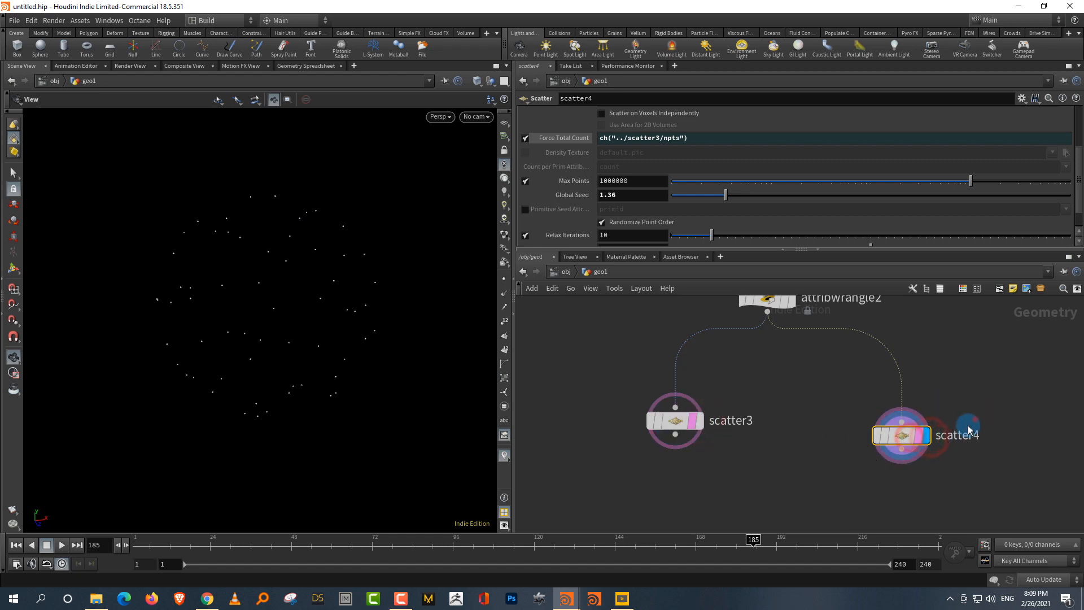
pyautogui.click(700, 421)
pyautogui.scroll(-3, 837, 436)
pyautogui.moveTo(671, 334); pyautogui.dragTo(590, 374)
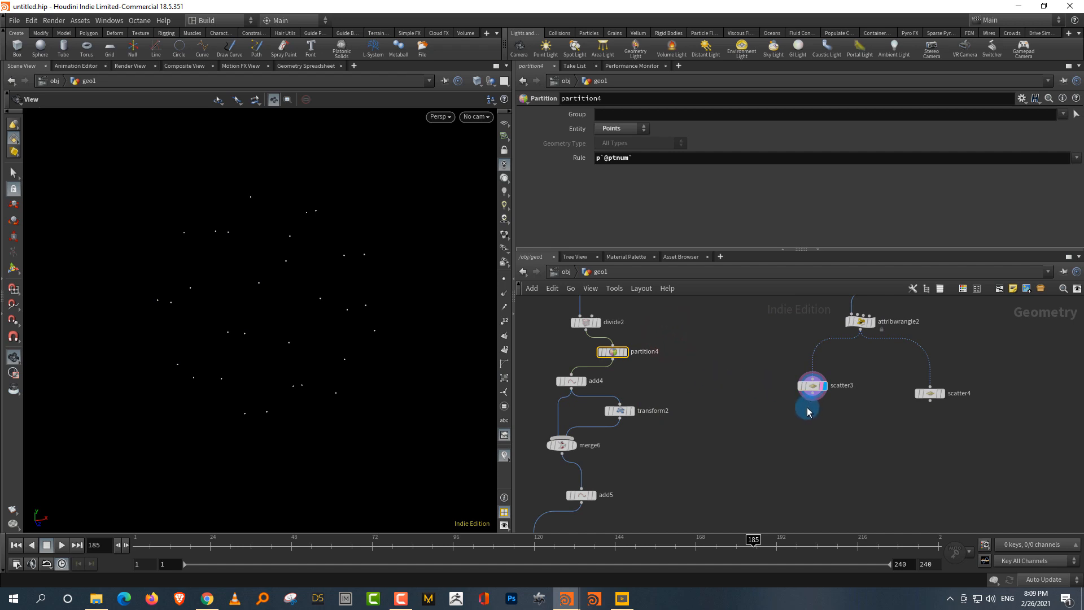
pyautogui.hotkey('ctrl', 'v')
pyautogui.moveTo(805, 413); pyautogui.dragTo(799, 435)
pyautogui.scroll(3, 824, 421)
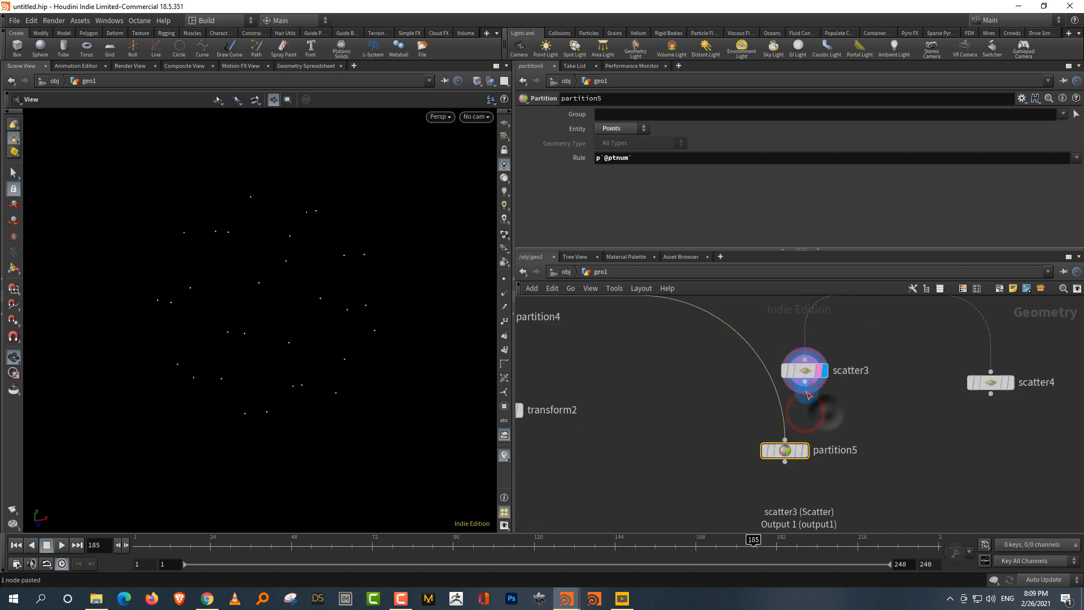
pyautogui.moveTo(809, 385); pyautogui.dragTo(790, 442)
# - Duplicate the Partition node below the second Scatter and connect it to that Scatter's output
pyautogui.hotkey('ctrl', 'c')
pyautogui.hotkey('ctrl', 'v')
pyautogui.moveTo(991, 395); pyautogui.dragTo(961, 434)
pyautogui.moveTo(963, 445); pyautogui.dragTo(980, 457)
pyautogui.moveTo(1049, 440); pyautogui.dragTo(942, 496)
# - Add a Merge node below the two new Partition nodes, connect both to it, and display the merged points
pyautogui.scroll(-3, 840, 457)
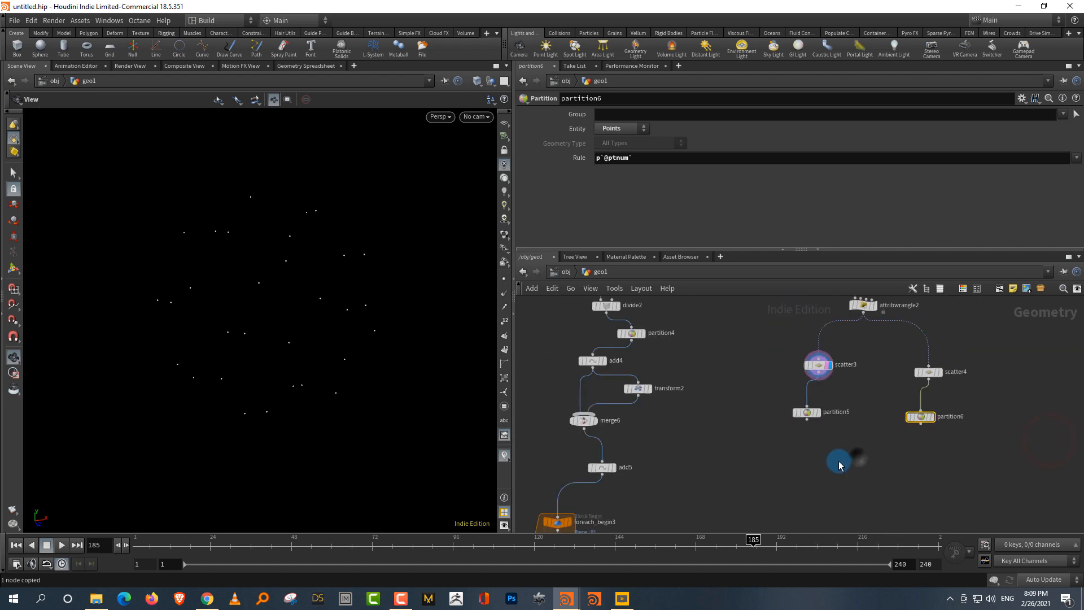
pyautogui.press('Tab')
pyautogui.write('mer')
pyautogui.click(959, 41)
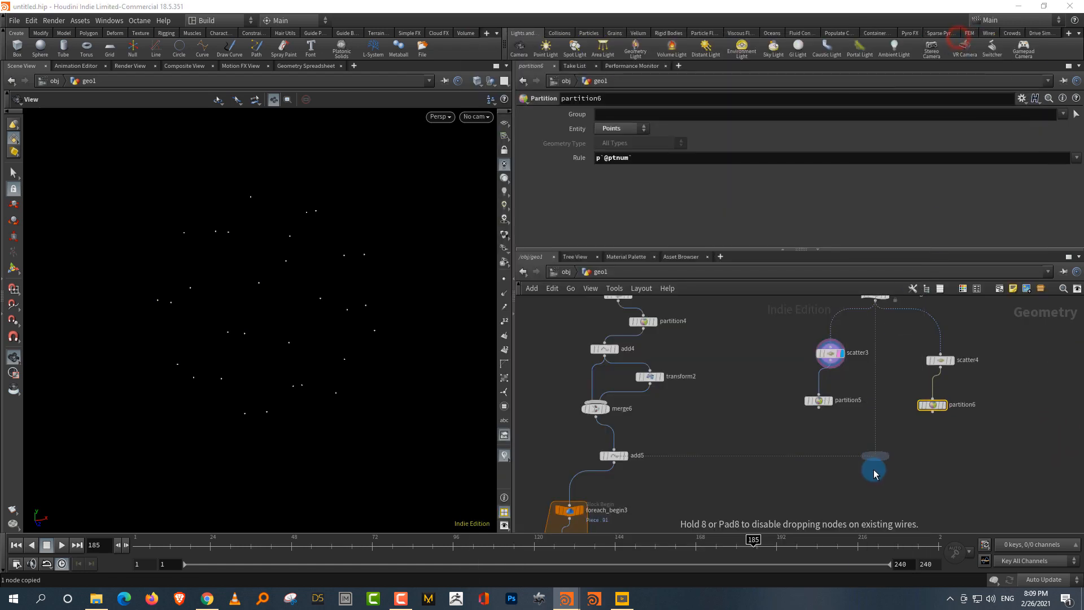
pyautogui.click(874, 458)
pyautogui.scroll(2, 874, 449)
pyautogui.moveTo(793, 393); pyautogui.dragTo(877, 468)
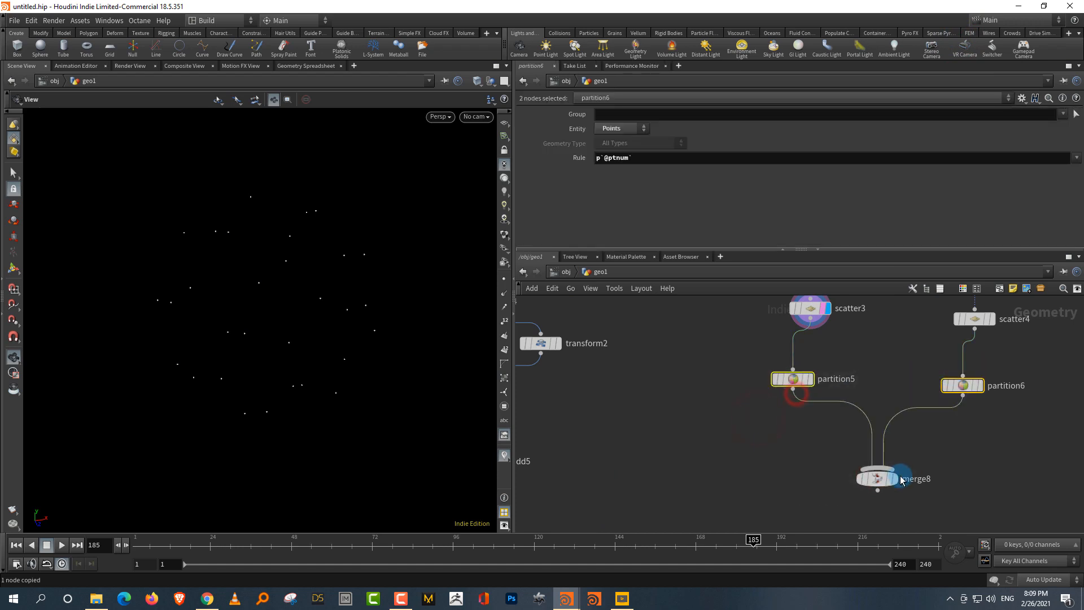
pyautogui.click(895, 480)
# - Copy the existing Add node that joins each p* group, connect it below the new Merge, and display it
pyautogui.moveTo(733, 419); pyautogui.dragTo(914, 434, button='middle')
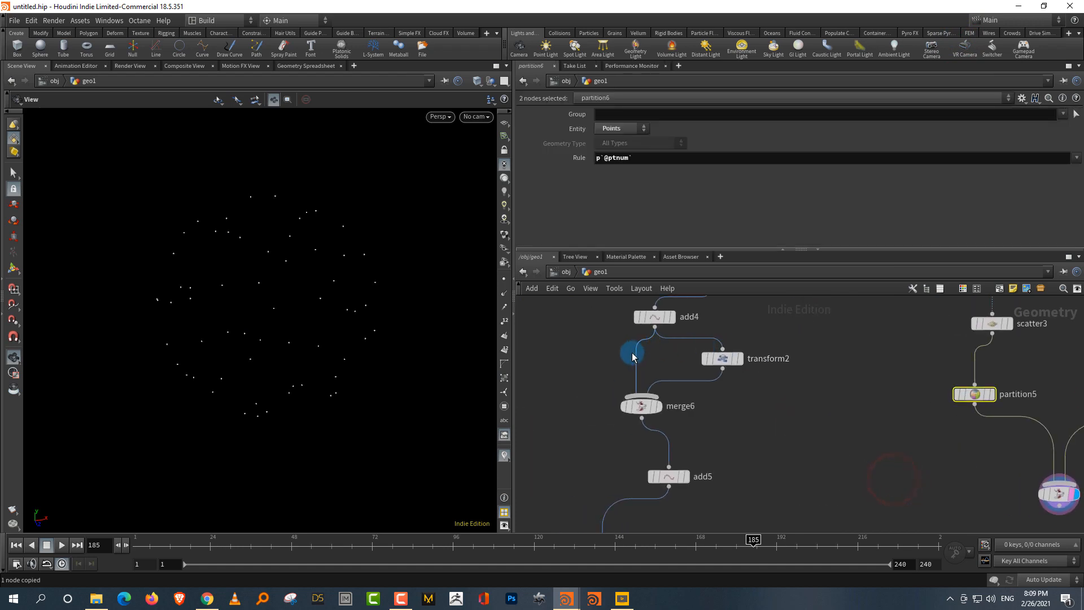
pyautogui.moveTo(723, 433); pyautogui.dragTo(700, 431, button='middle')
pyautogui.moveTo(716, 449); pyautogui.dragTo(631, 503)
pyautogui.moveTo(811, 468); pyautogui.dragTo(748, 390, button='middle')
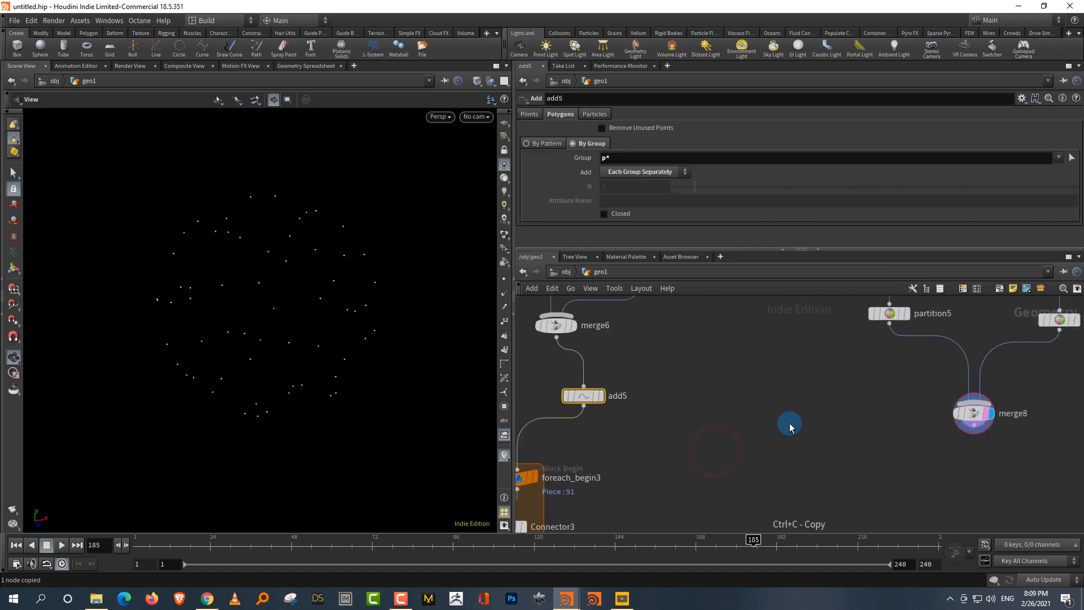
pyautogui.hotkey('ctrl', 'v')
pyautogui.moveTo(879, 416); pyautogui.dragTo(937, 478)
pyautogui.moveTo(973, 435); pyautogui.dragTo(943, 482)
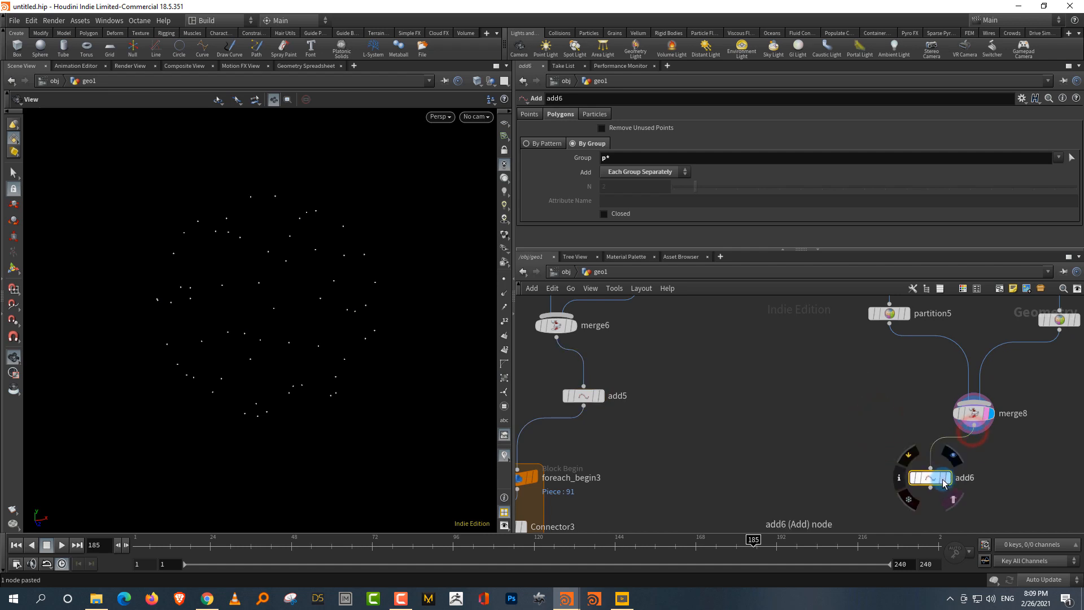
pyautogui.click(944, 481)
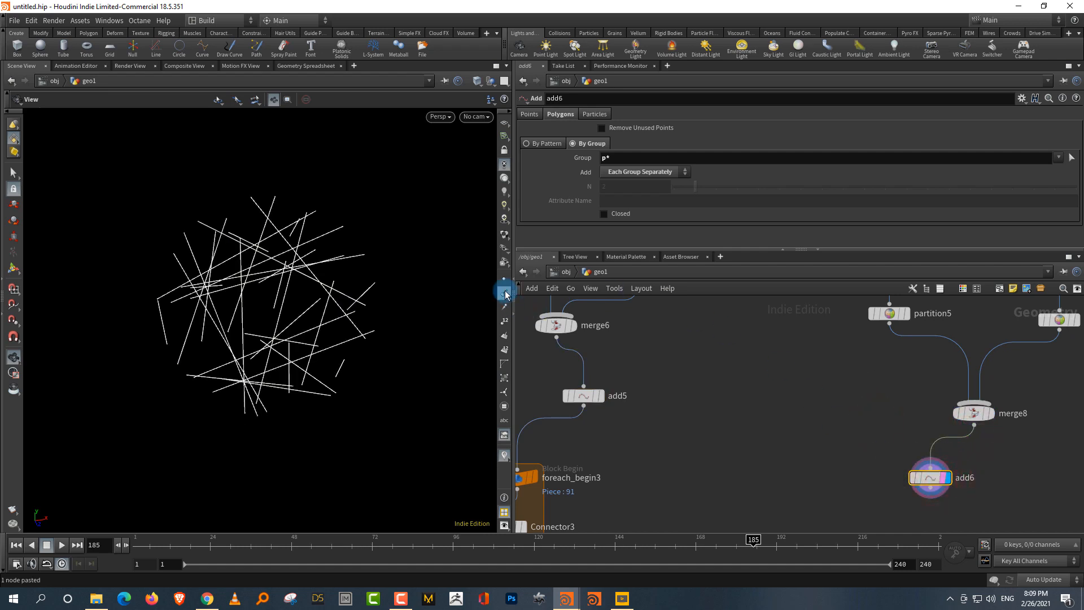
# - Inspect the straight connecting lines in the viewport with their point normals shown
pyautogui.scroll(3, 318, 313)
pyautogui.moveTo(339, 297); pyautogui.dragTo(97, 320)
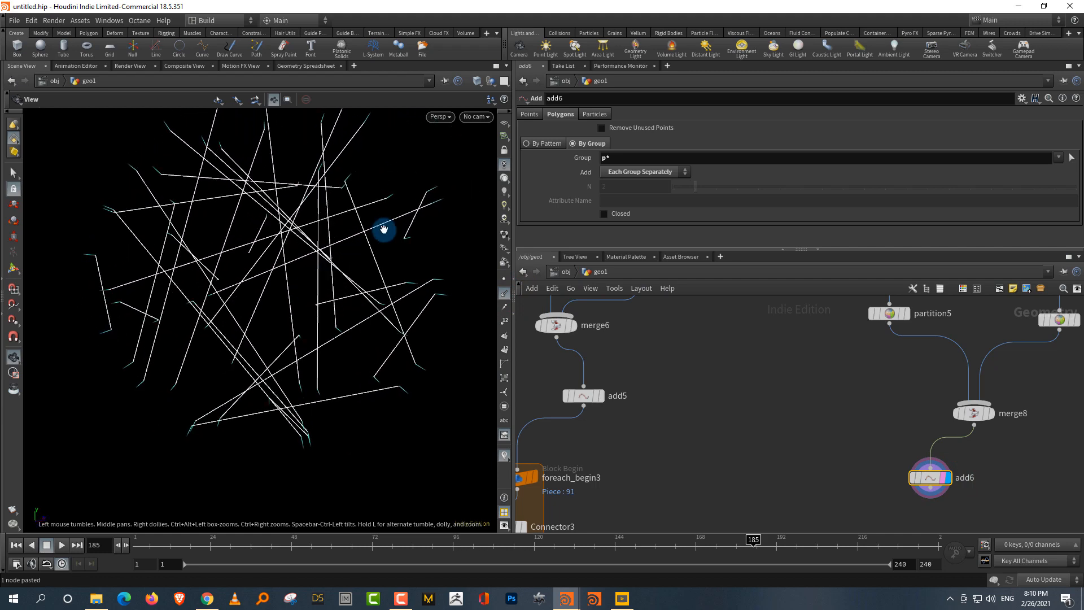
pyautogui.moveTo(384, 229); pyautogui.dragTo(406, 231)
# - Duplicate the existing for-each block containing the Connector node and place the copy below the new Add node
pyautogui.moveTo(1041, 481); pyautogui.dragTo(893, 482, button='right')
pyautogui.scroll(1, 858, 451)
pyautogui.moveTo(684, 377); pyautogui.dragTo(577, 481)
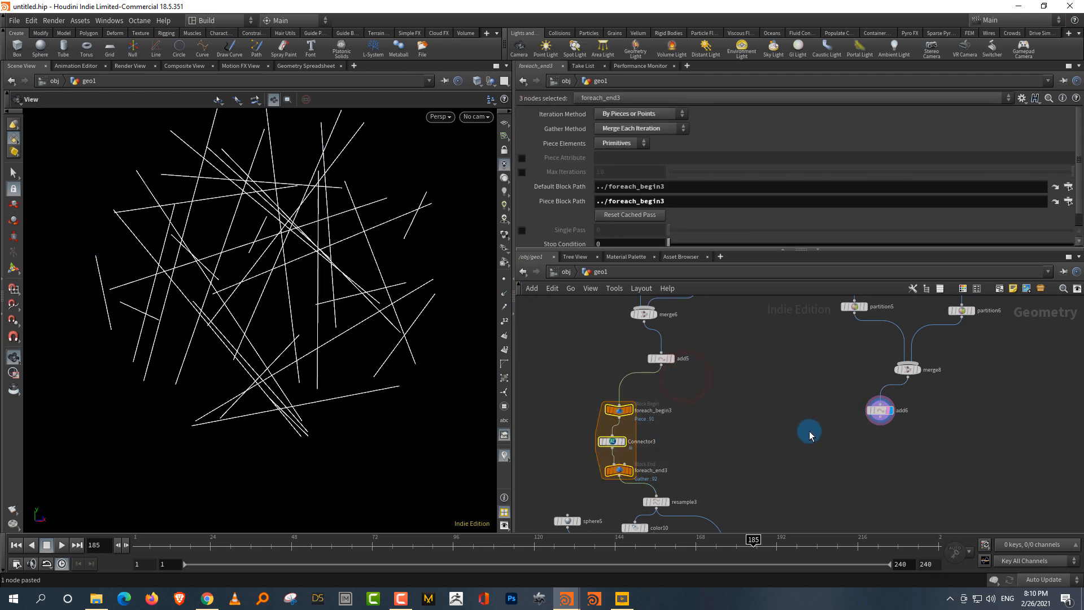
pyautogui.hotkey('ctrl', 'c')
pyautogui.hotkey('ctrl', 'v')
pyautogui.moveTo(837, 396); pyautogui.dragTo(856, 470)
# - Connect the new Add node to the copied for-each block's begin node and display the block's end node
pyautogui.moveTo(913, 445); pyautogui.dragTo(928, 419, button='right')
pyautogui.moveTo(891, 455); pyautogui.dragTo(879, 419, button='middle')
pyautogui.moveTo(841, 356); pyautogui.dragTo(790, 449)
pyautogui.moveTo(825, 451); pyautogui.dragTo(847, 359, button='middle')
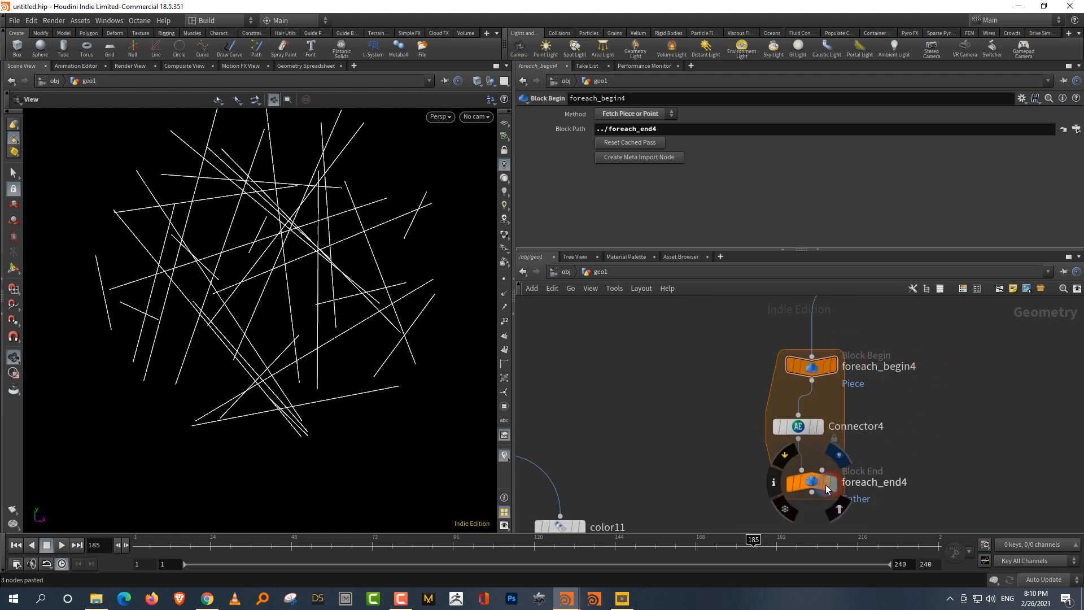
pyautogui.click(826, 489)
pyautogui.moveTo(348, 397); pyautogui.dragTo(513, 383)
# - Switch the copied Connector node's curve type to Loop Bezier
pyautogui.click(819, 427)
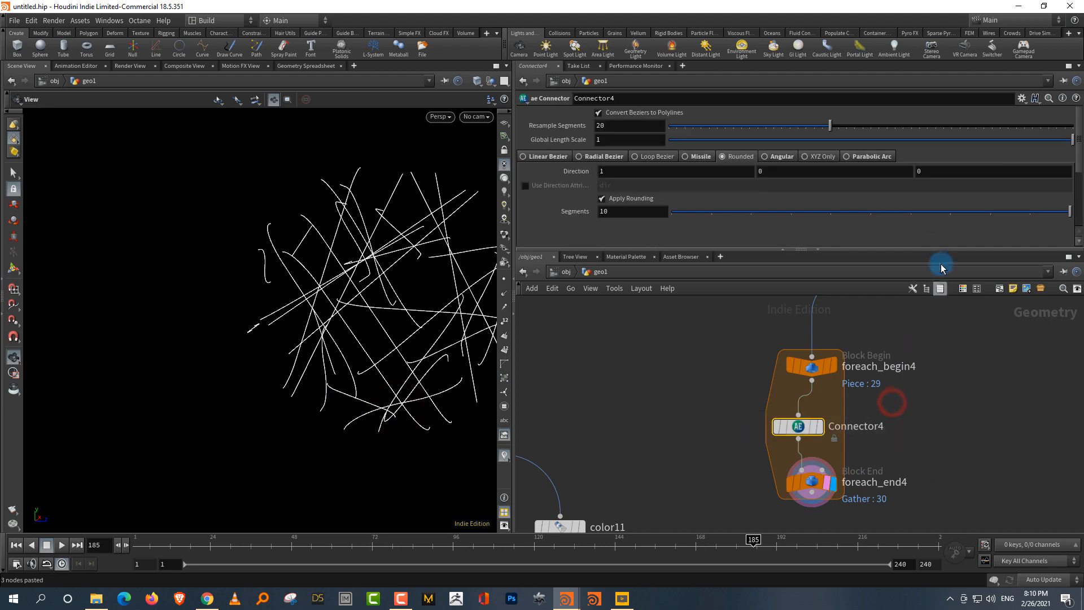
pyautogui.moveTo(926, 249); pyautogui.dragTo(909, 380)
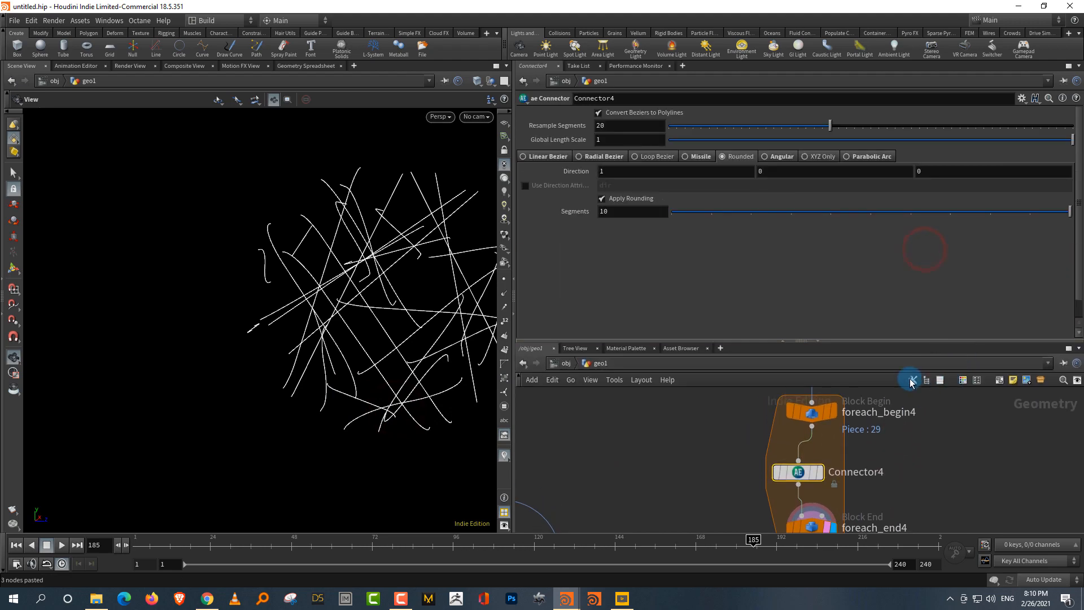
pyautogui.click(659, 157)
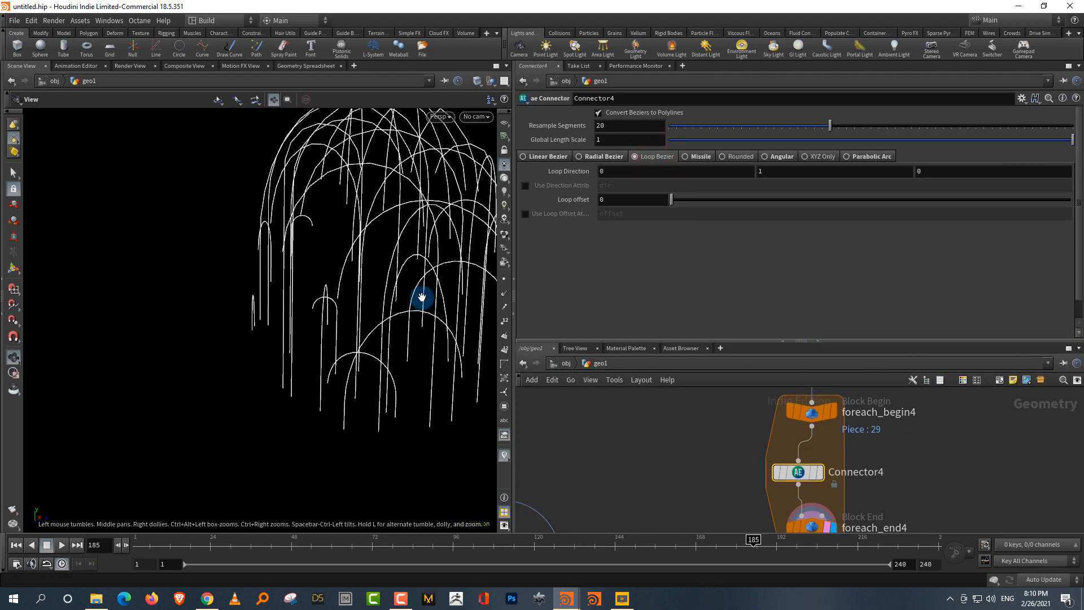
pyautogui.moveTo(417, 296); pyautogui.dragTo(369, 348)
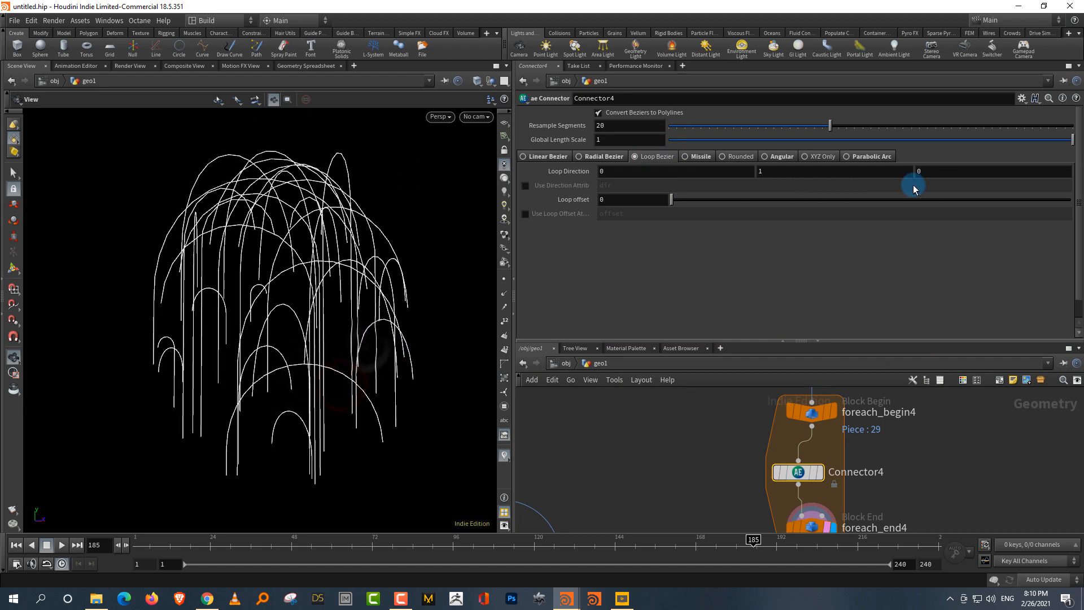
# - Set the Connector's Loop Direction to 0 in Y and 1 in Z
pyautogui.moveTo(935, 172); pyautogui.dragTo(886, 184)
pyautogui.write('1')
pyautogui.press('Return')
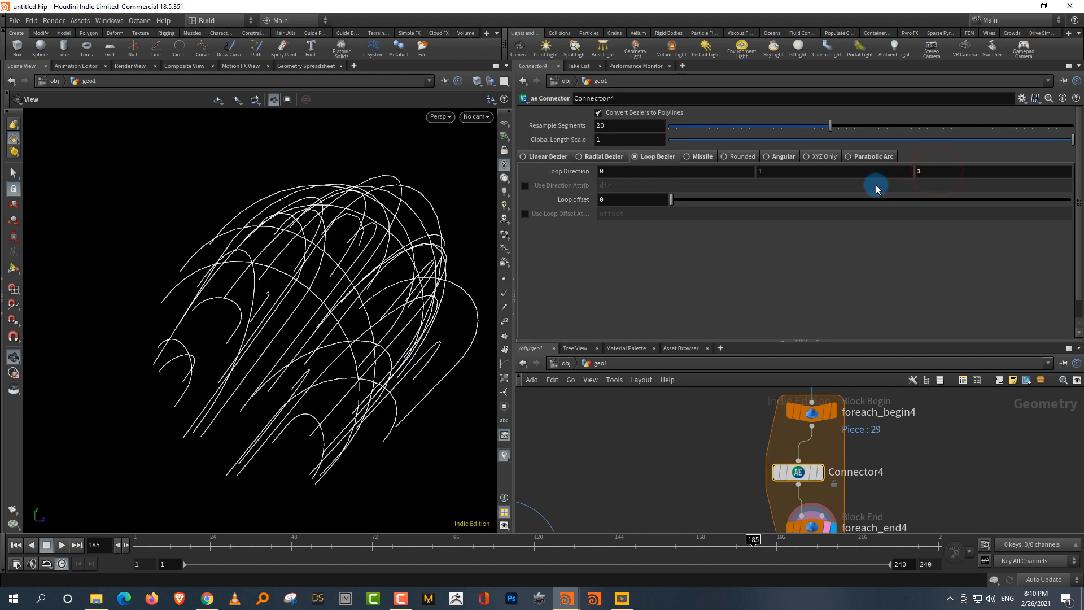
pyautogui.click(772, 173)
pyautogui.write('0')
pyautogui.press('Return')
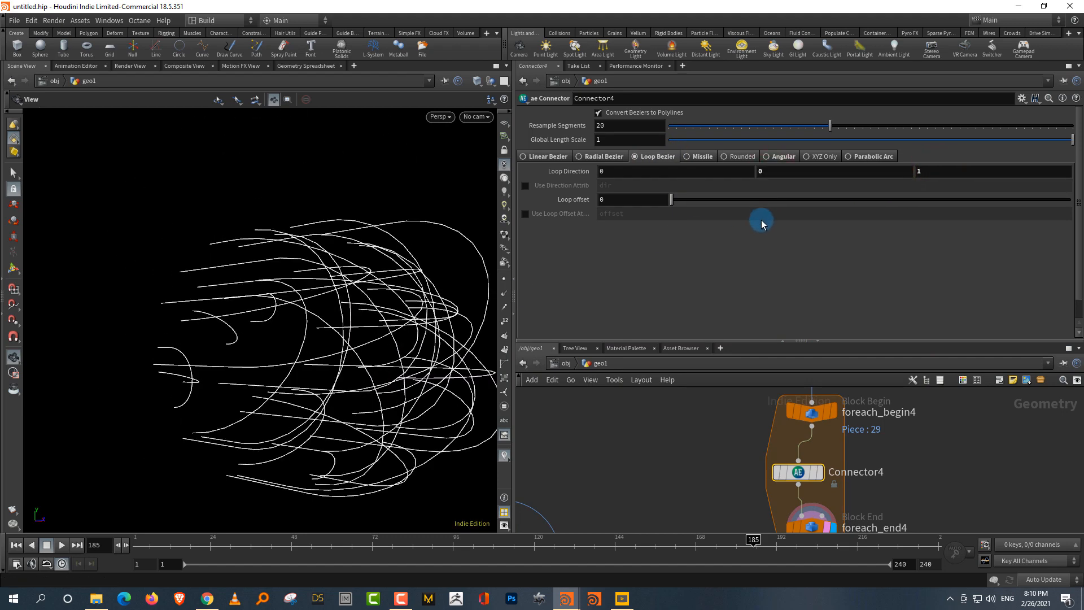
pyautogui.moveTo(310, 383); pyautogui.dragTo(491, 389)
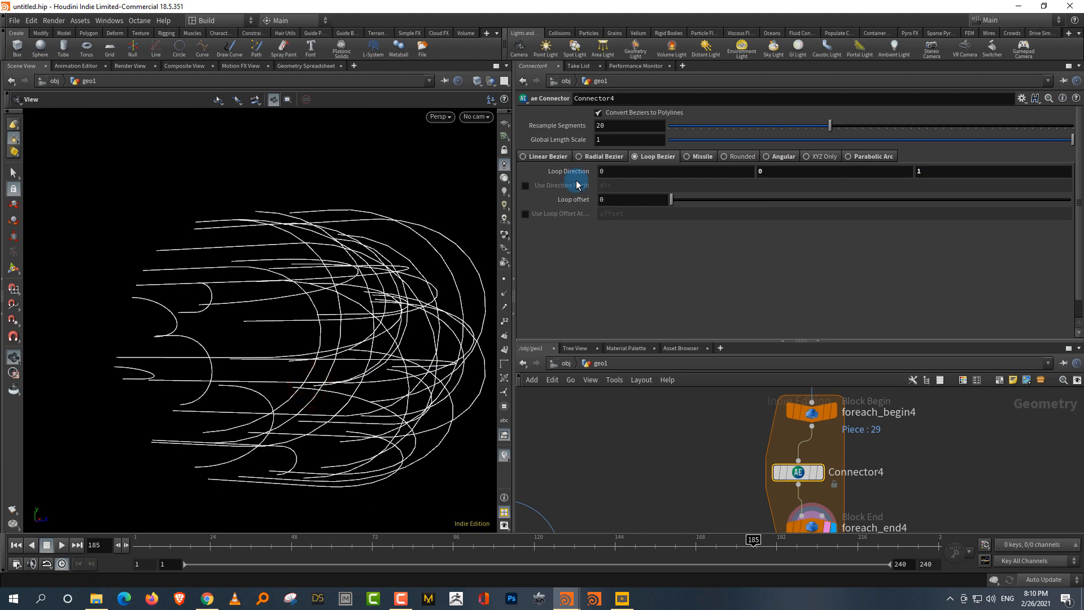
# - Enable Use Direction Attrib on the Connector and set the attribute to N so the loops follow the point normals
pyautogui.click(523, 185)
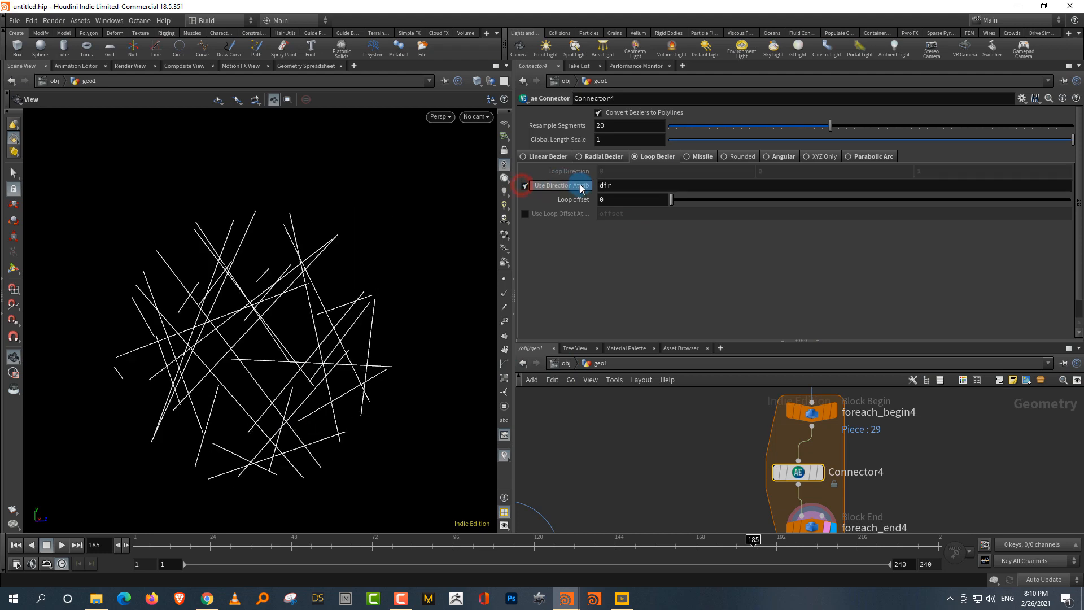
pyautogui.click(634, 191)
pyautogui.write('N')
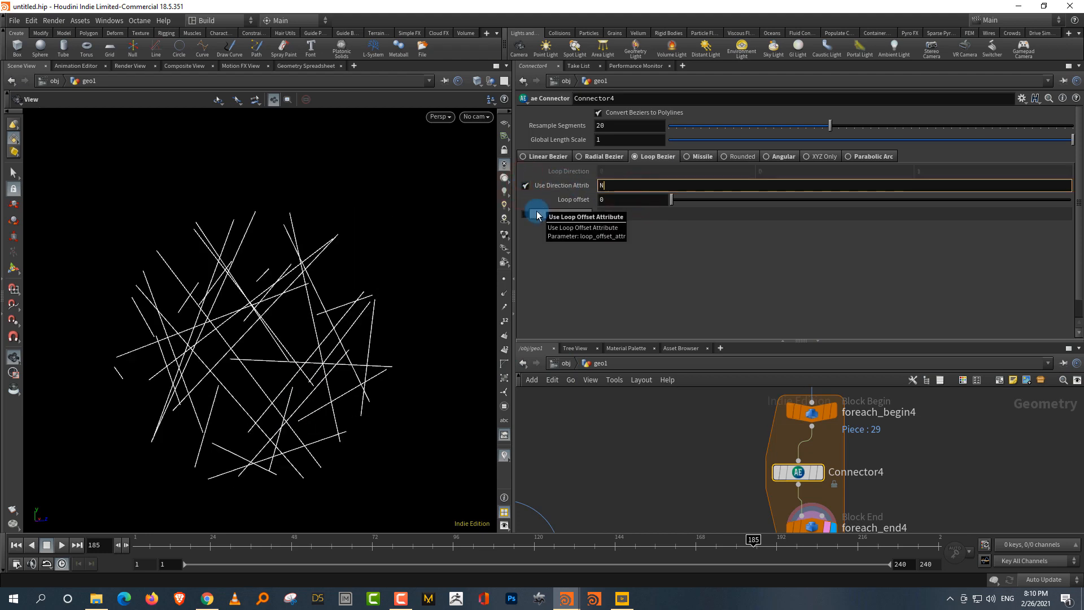
pyautogui.press('Return')
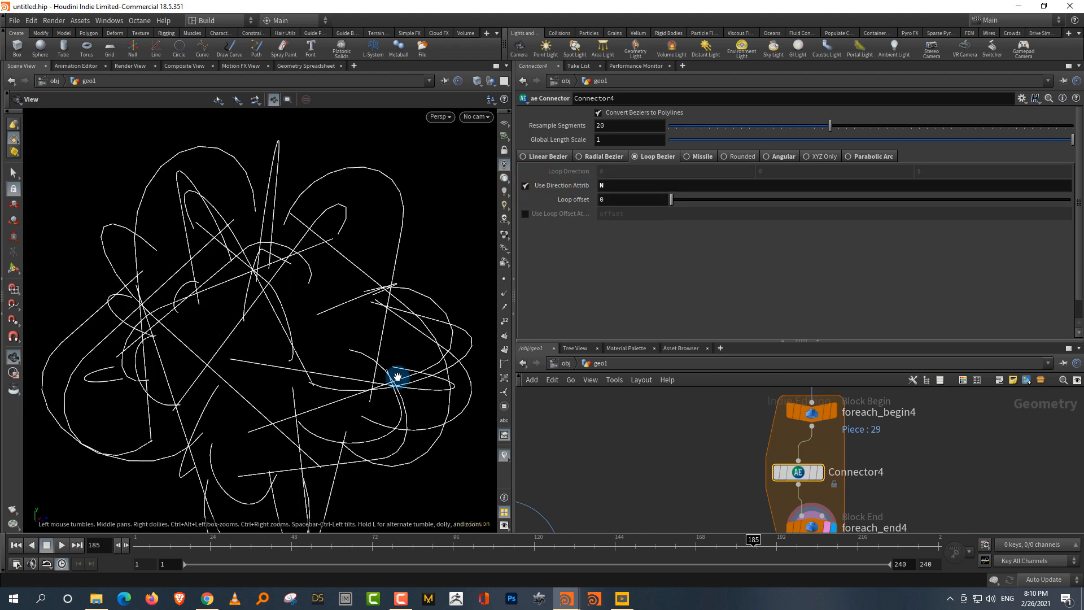
pyautogui.moveTo(397, 376); pyautogui.dragTo(325, 411, button='right')
pyautogui.moveTo(325, 412); pyautogui.dragTo(455, 395)
pyautogui.moveTo(946, 440); pyautogui.dragTo(912, 426, button='middle')
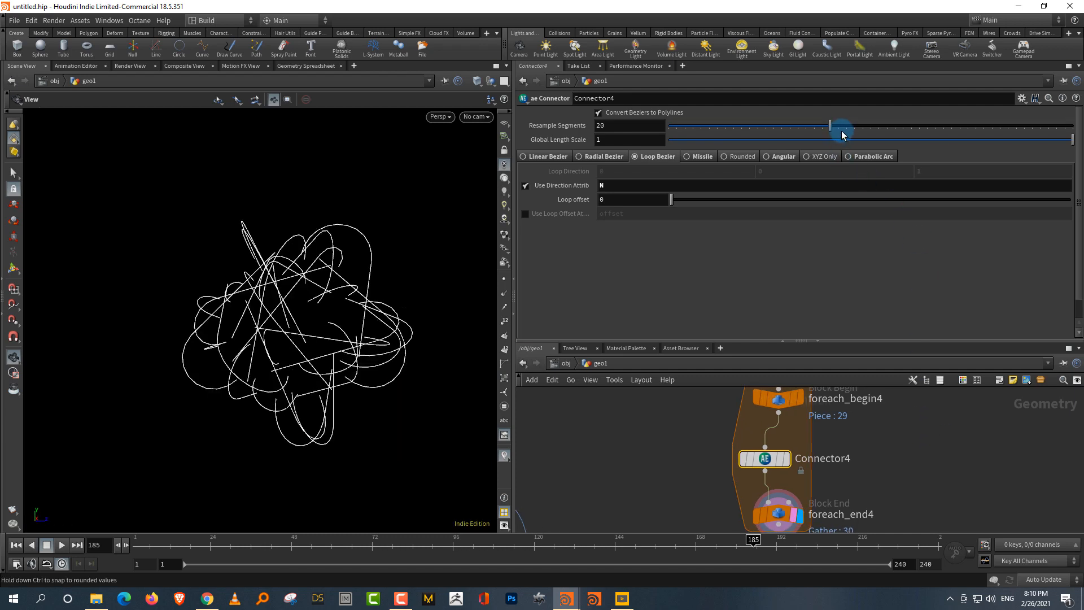
# - Set the Connector's Resample Segments to 50 for smoother loops
pyautogui.moveTo(843, 135); pyautogui.dragTo(1073, 145)
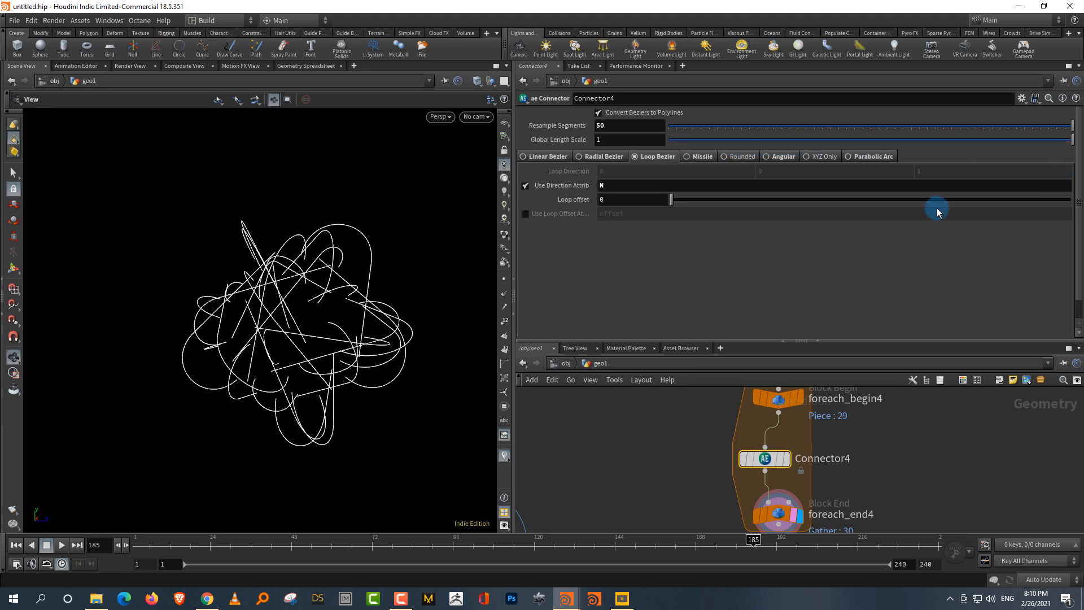
pyautogui.moveTo(335, 399); pyautogui.dragTo(468, 374)
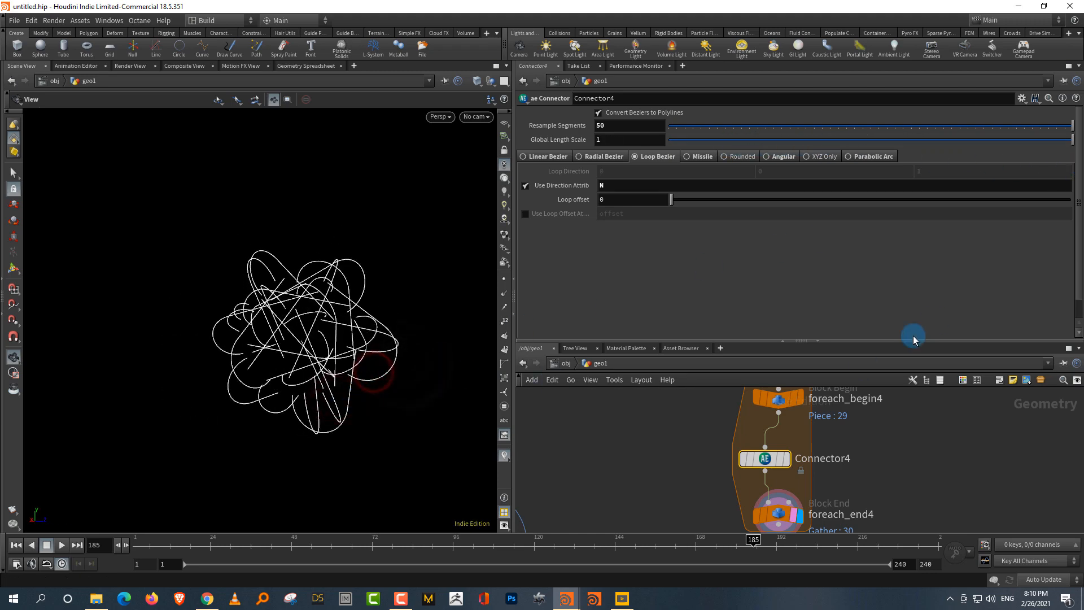
pyautogui.moveTo(900, 341); pyautogui.dragTo(898, 223)
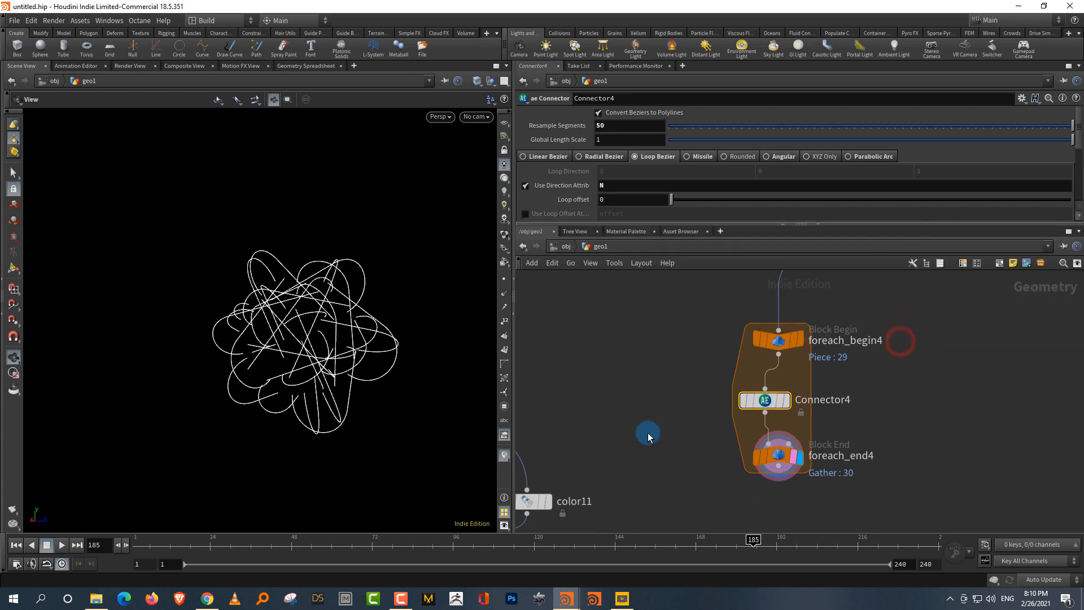
# - Connect the output of foreach_end4 to resample3 and display merge7
pyautogui.moveTo(649, 434); pyautogui.dragTo(766, 333, button='middle')
pyautogui.scroll(-5, 770, 351)
pyautogui.click(856, 358)
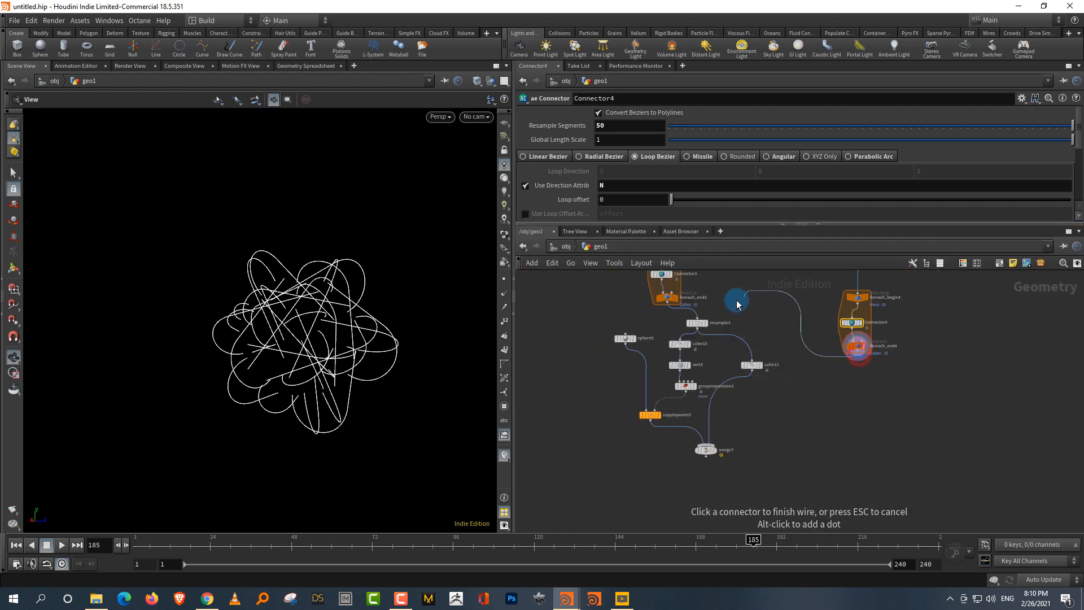
pyautogui.click(705, 307)
pyautogui.moveTo(736, 441); pyautogui.dragTo(747, 411, button='middle')
pyautogui.scroll(5, 751, 398)
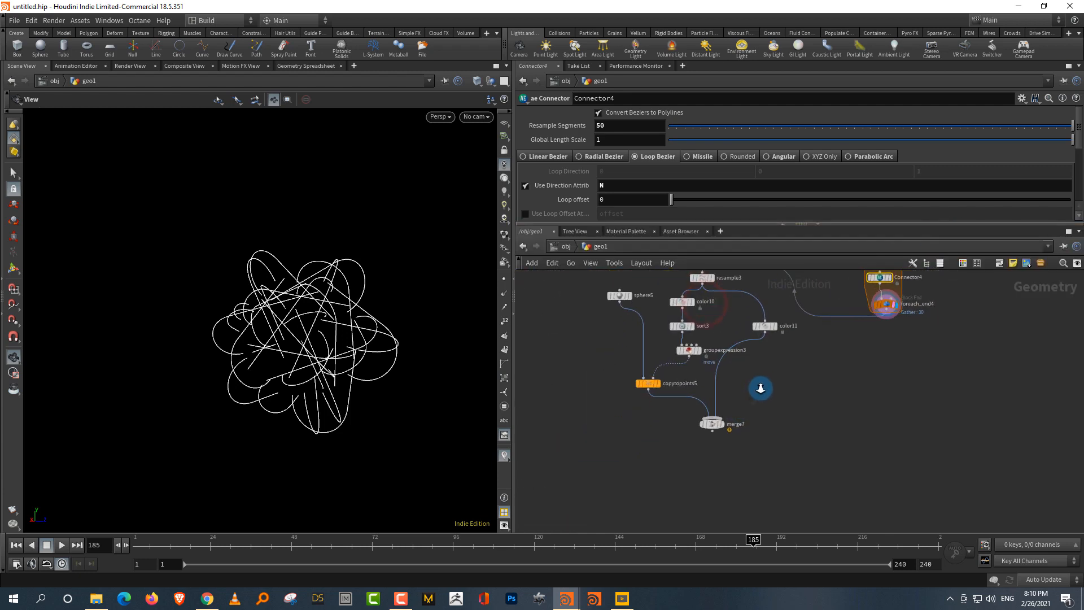
pyautogui.click(703, 448)
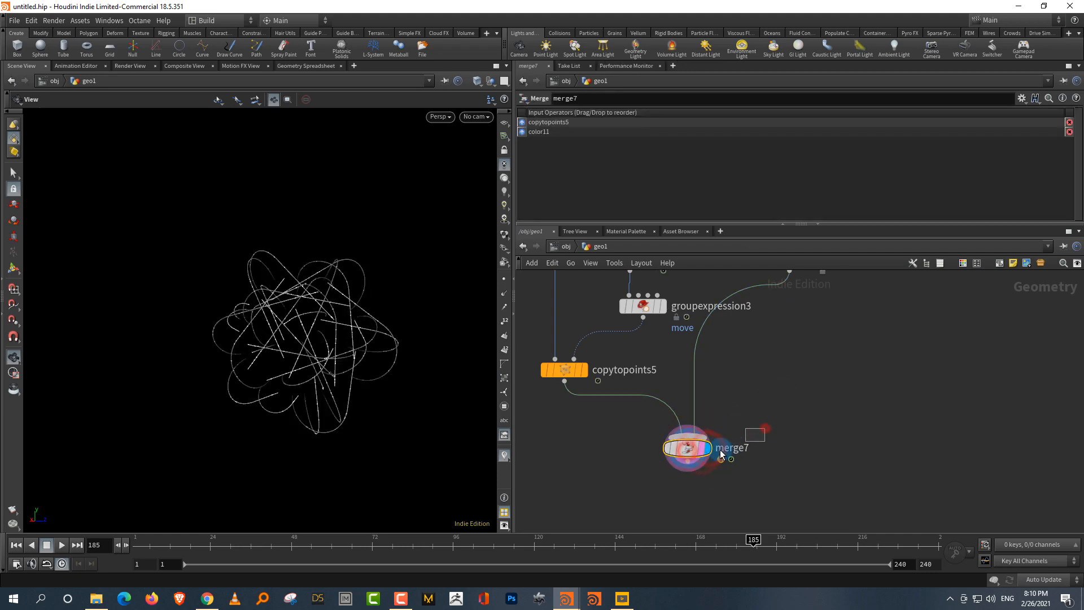
# - Play the animation from frame 1 to check the looping connector lines
pyautogui.moveTo(391, 320); pyautogui.dragTo(412, 322, button='right')
pyautogui.moveTo(412, 322); pyautogui.dragTo(364, 342)
pyautogui.moveTo(159, 546); pyautogui.dragTo(121, 546)
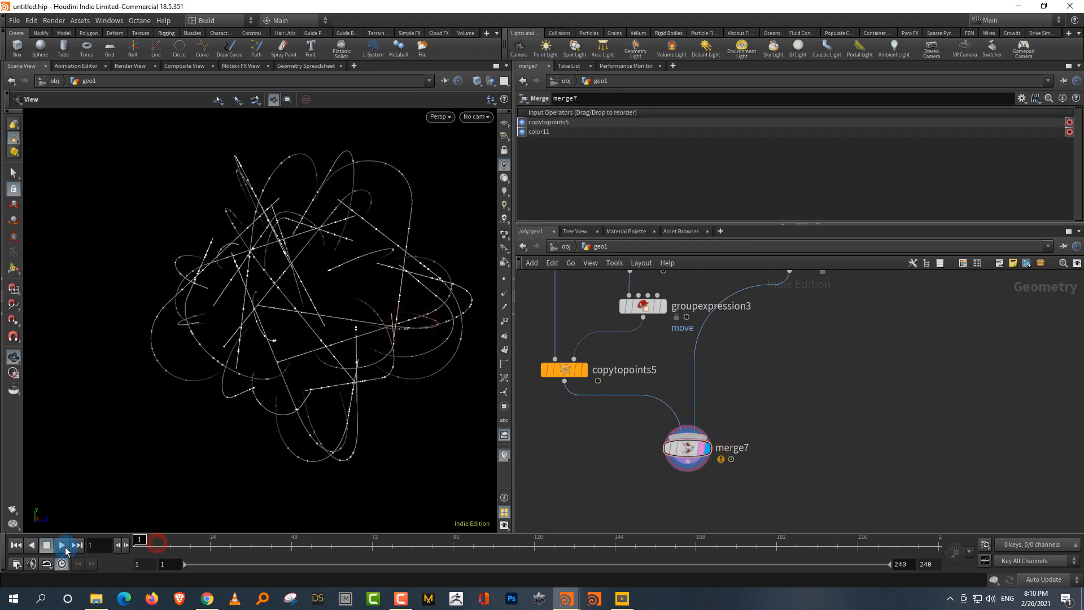
pyautogui.click(63, 545)
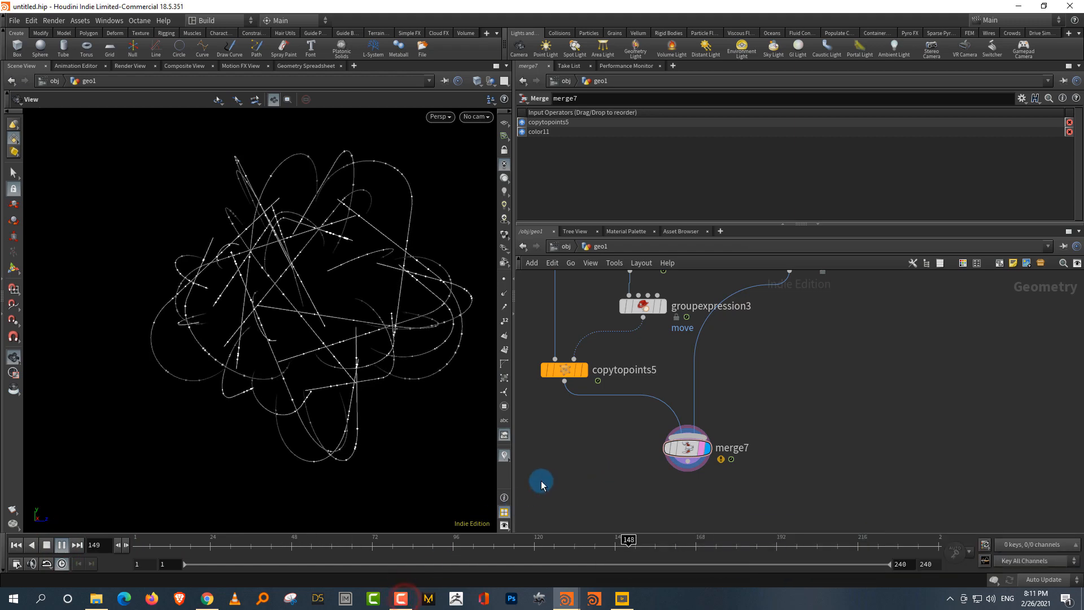
# - Reconnect foreach_end3 to the resample3 input and stop the playback
pyautogui.moveTo(806, 384); pyautogui.dragTo(764, 518, button='middle')
pyautogui.moveTo(770, 479); pyautogui.dragTo(751, 465, button='right')
pyautogui.moveTo(657, 382); pyautogui.dragTo(664, 338, button='right')
pyautogui.click(654, 319)
pyautogui.click(730, 360)
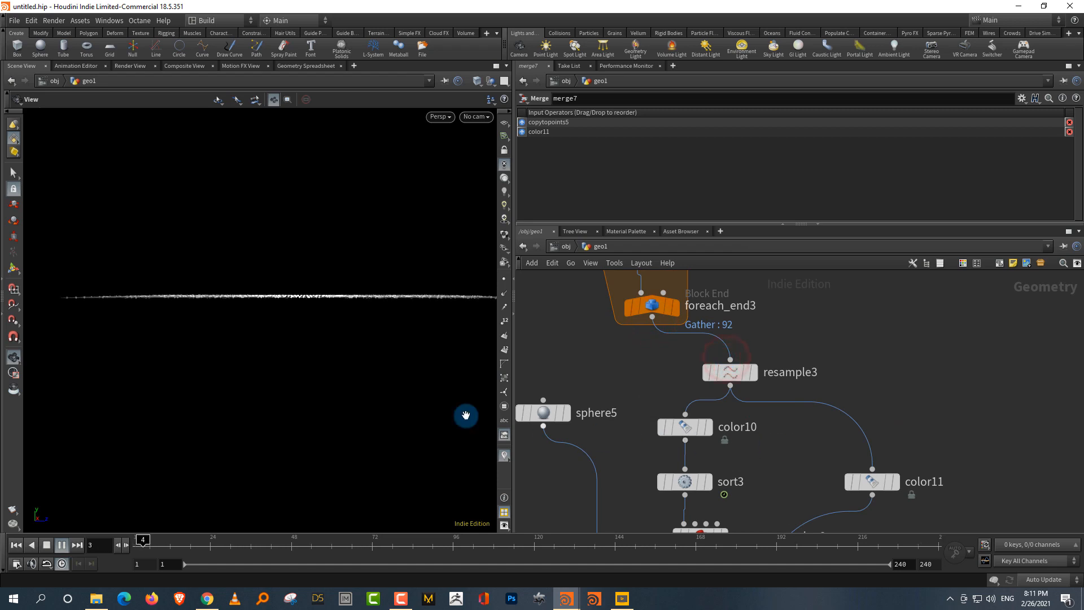
pyautogui.click(46, 545)
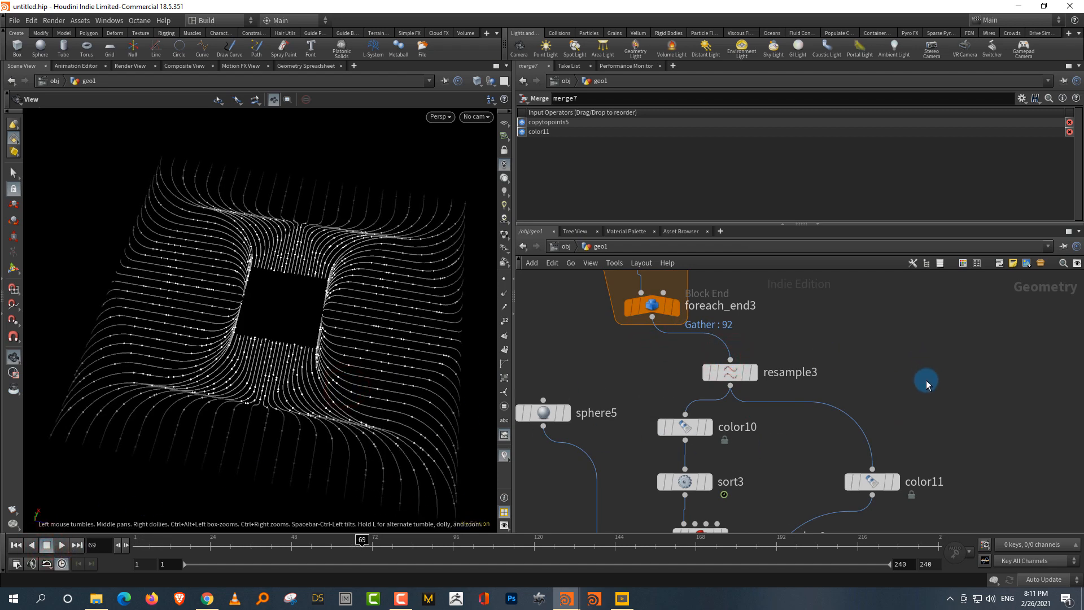
# - Review the node network from the merged point sources through both for-each blocks to the resample and color branches
pyautogui.scroll(-5, 890, 409)
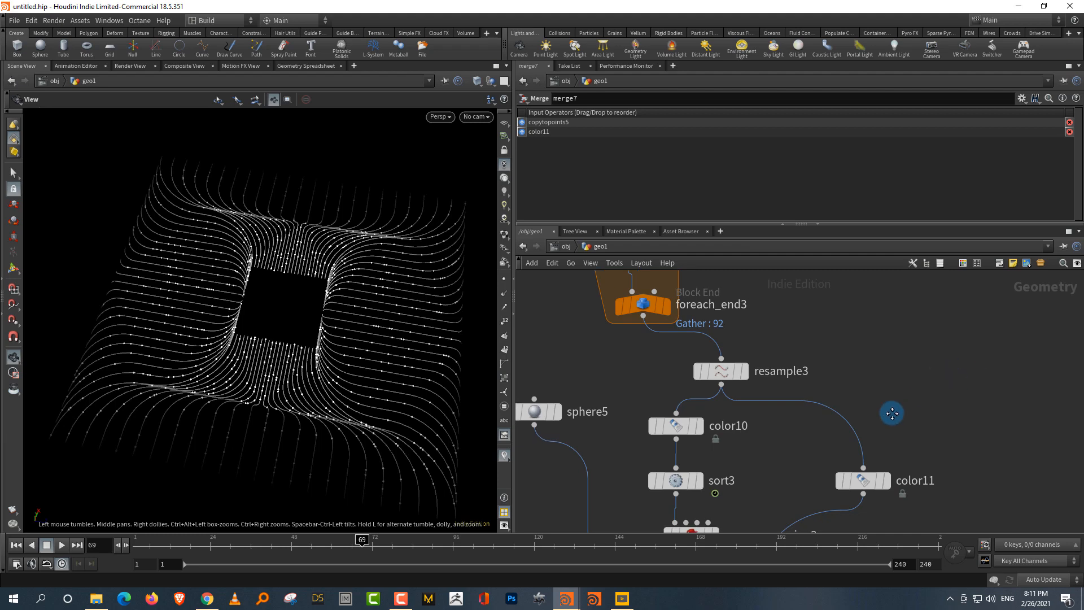
pyautogui.moveTo(855, 433); pyautogui.dragTo(850, 453, button='middle')
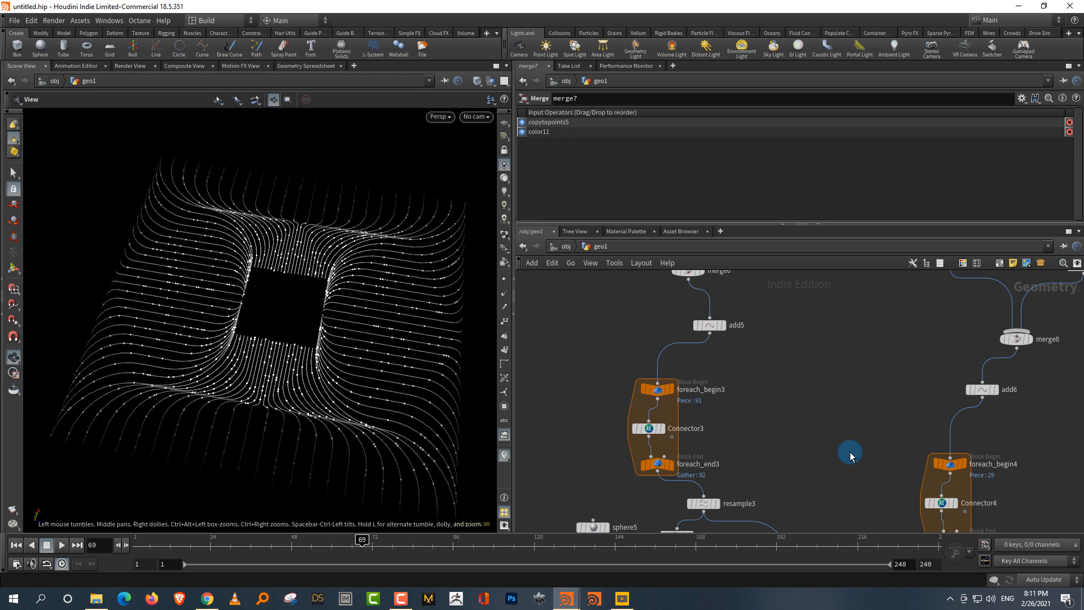
pyautogui.moveTo(785, 358); pyautogui.dragTo(765, 395, button='middle')
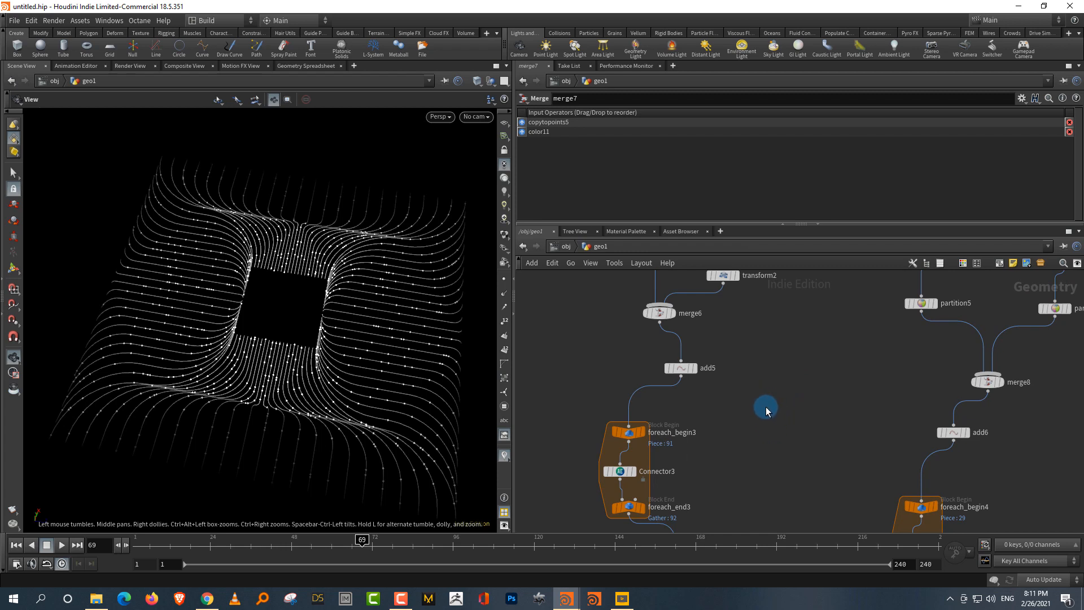
pyautogui.moveTo(766, 407); pyautogui.dragTo(757, 426, button='middle')
pyautogui.moveTo(758, 426); pyautogui.dragTo(745, 445, button='right')
pyautogui.moveTo(723, 493); pyautogui.dragTo(755, 426, button='middle')
pyautogui.moveTo(755, 425); pyautogui.dragTo(782, 402, button='right')
pyautogui.moveTo(768, 427); pyautogui.dragTo(814, 344, button='middle')
pyautogui.moveTo(820, 374); pyautogui.dragTo(798, 384, button='right')
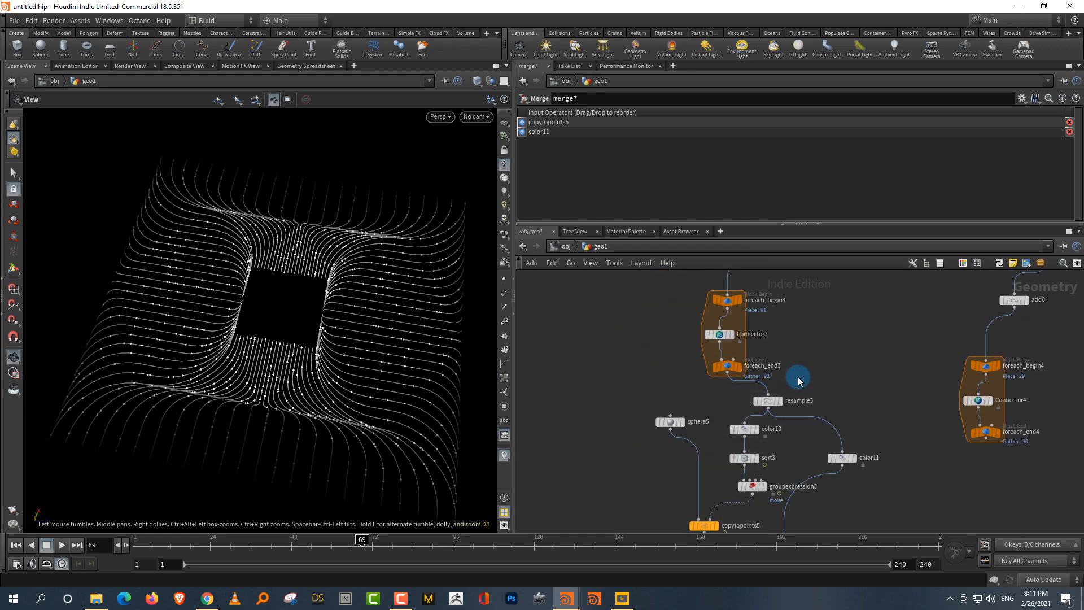
pyautogui.moveTo(868, 387); pyautogui.dragTo(863, 366, button='middle')
# - Duplicate resample3 and place the copy beside color11, fed by foreach_end3
pyautogui.moveTo(616, 395); pyautogui.dragTo(678, 471)
pyautogui.moveTo(770, 471); pyautogui.dragTo(755, 411, button='middle')
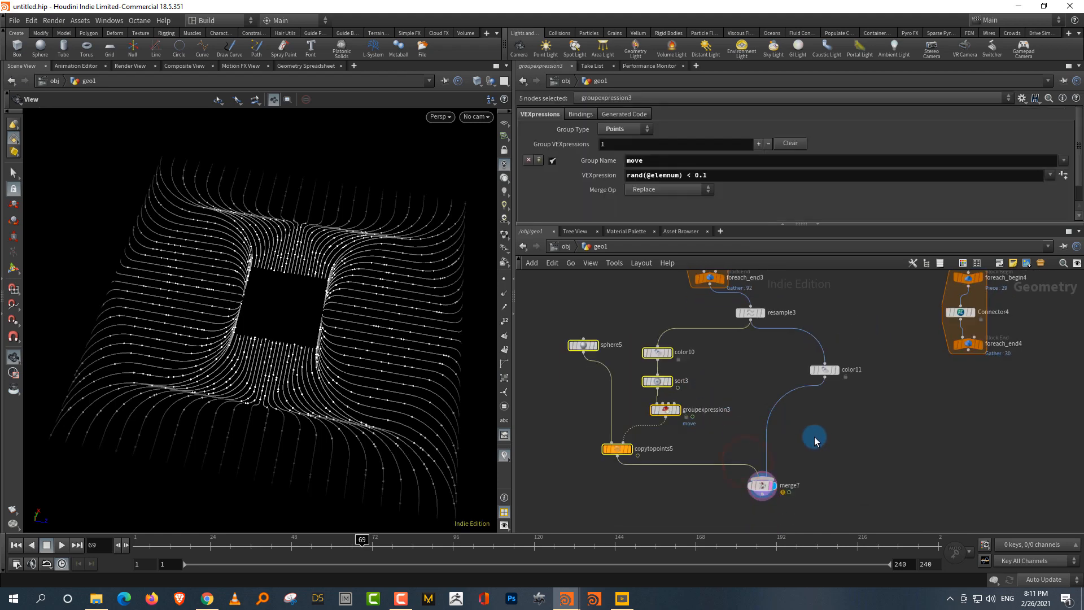
pyautogui.moveTo(805, 438); pyautogui.dragTo(785, 471, button='middle')
pyautogui.moveTo(796, 472); pyautogui.dragTo(751, 387, button='right')
pyautogui.moveTo(751, 386); pyautogui.dragTo(735, 446, button='middle')
pyautogui.moveTo(703, 381); pyautogui.dragTo(622, 396)
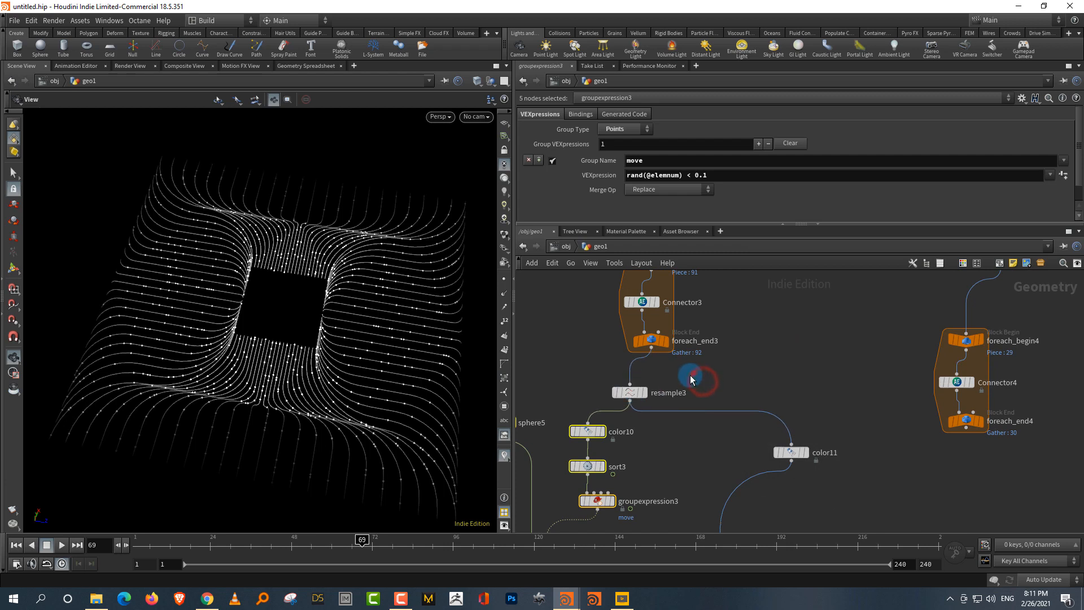
pyautogui.hotkey('ctrl', 'c')
pyautogui.hotkey('ctrl', 'v')
pyautogui.moveTo(745, 435); pyautogui.dragTo(673, 474)
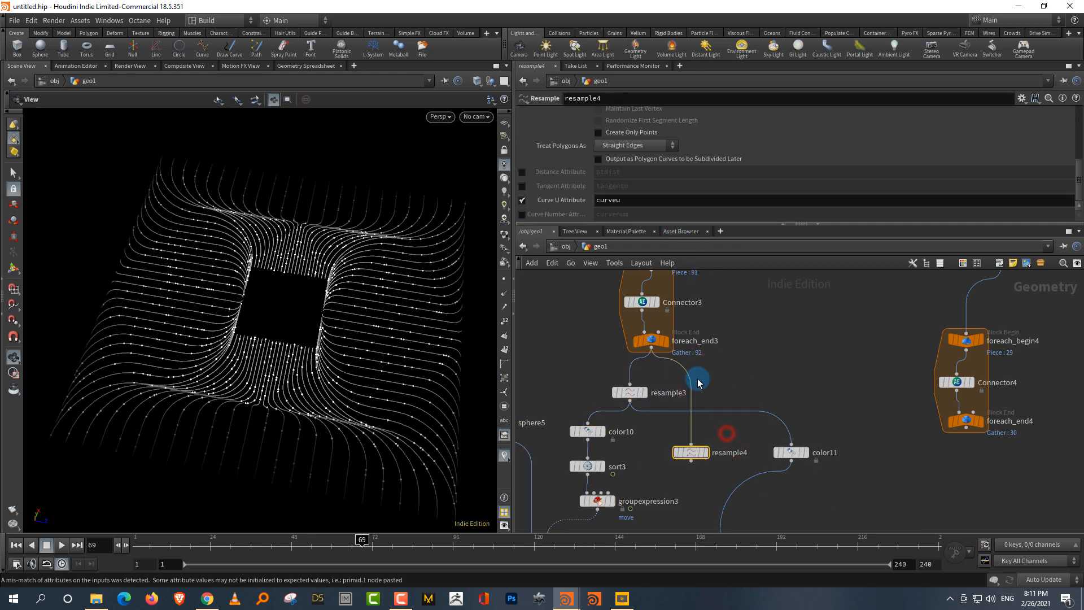
# - Set the Length of the copied Resample node to 0.126
pyautogui.moveTo(690, 222); pyautogui.dragTo(703, 347)
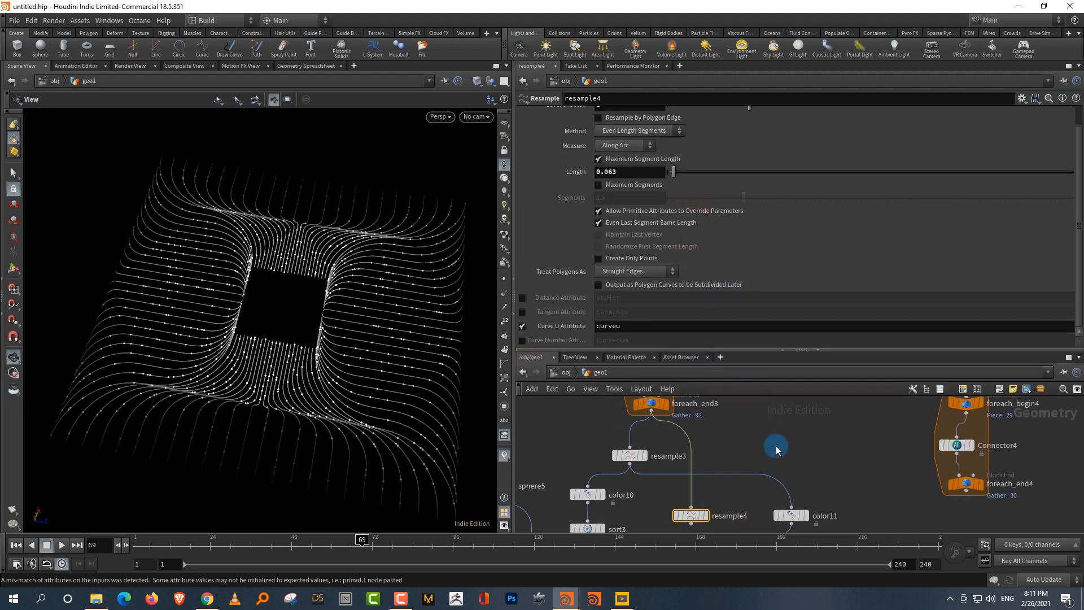
pyautogui.scroll(-3, 779, 480)
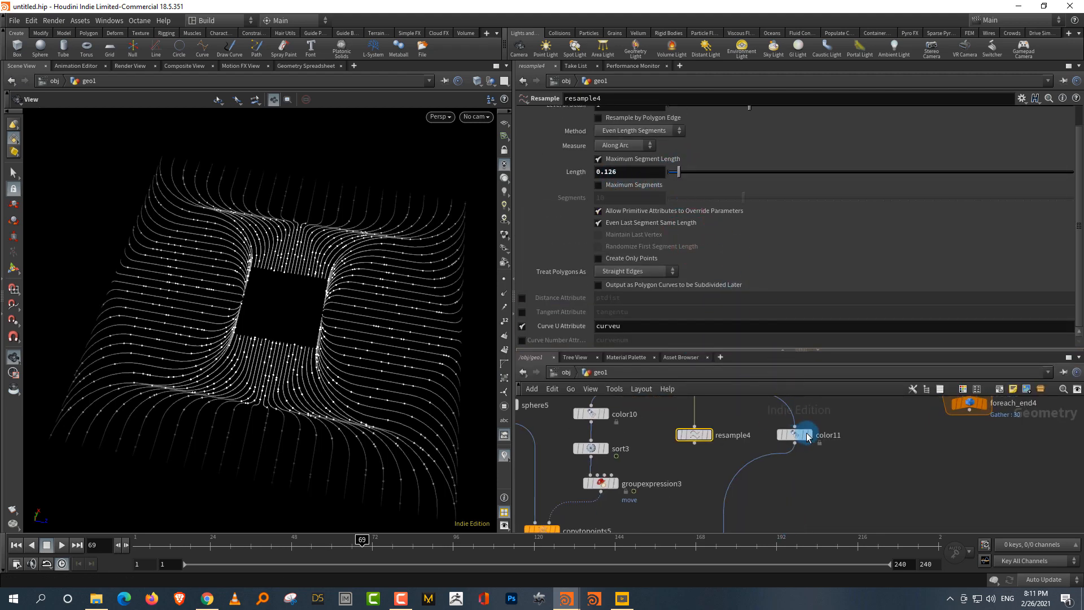
pyautogui.moveTo(767, 350); pyautogui.dragTo(767, 280)
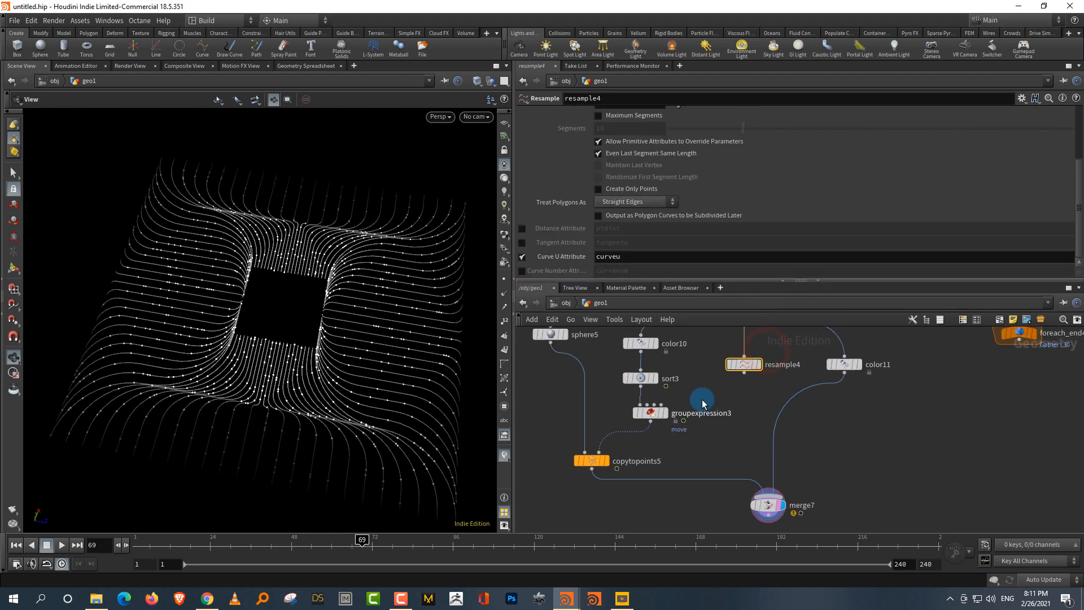
# - Duplicate the color10, sort3 and groupexpression3 nodes and place the copies below the existing branch
pyautogui.moveTo(713, 375); pyautogui.dragTo(716, 399, button='middle')
pyautogui.scroll(-3, 717, 399)
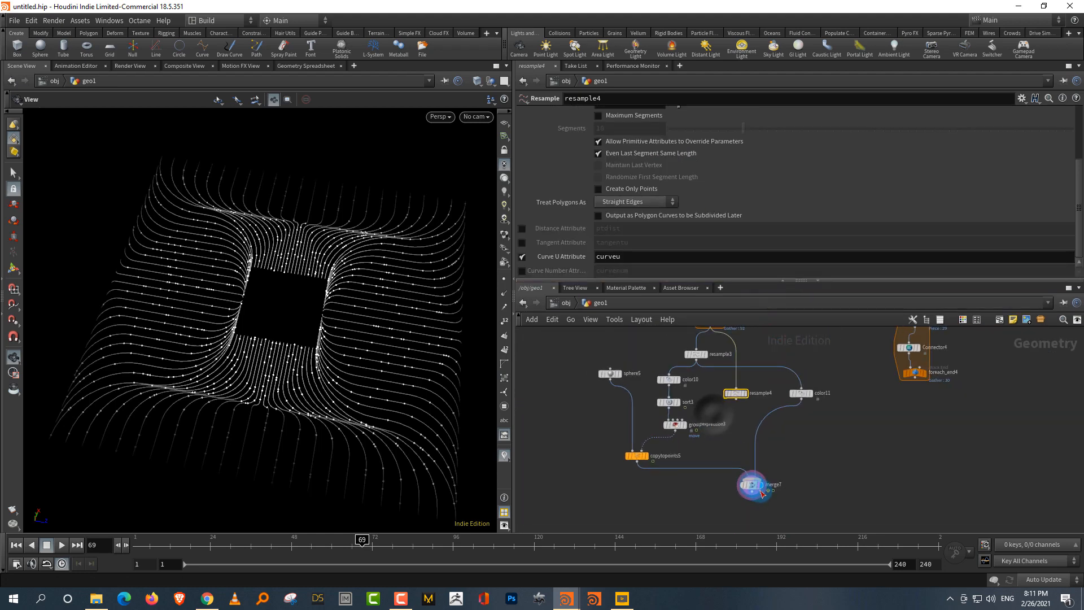
pyautogui.moveTo(755, 484); pyautogui.dragTo(833, 330, button='middle')
pyautogui.scroll(-1, 806, 424)
pyautogui.moveTo(780, 412); pyautogui.dragTo(793, 477)
pyautogui.moveTo(733, 466); pyautogui.dragTo(725, 524, button='middle')
pyautogui.moveTo(666, 474); pyautogui.dragTo(684, 381)
pyautogui.hotkey('ctrl', 'c')
pyautogui.hotkey('ctrl', 'v')
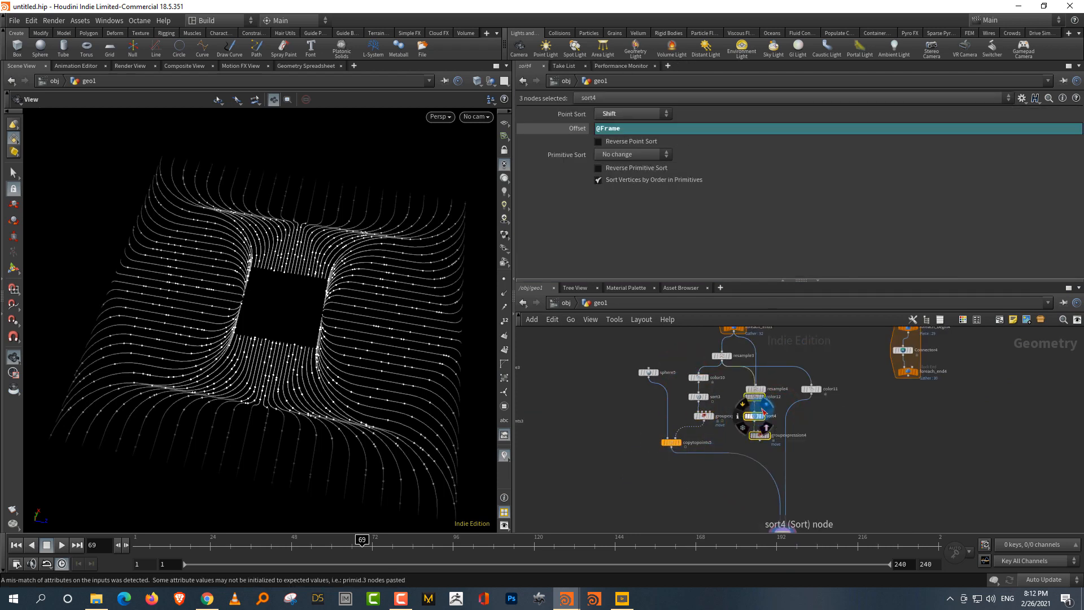
pyautogui.moveTo(754, 398); pyautogui.dragTo(731, 480)
# - Connect the output of resample4 to the input of the copied Color node
pyautogui.scroll(2, 754, 416)
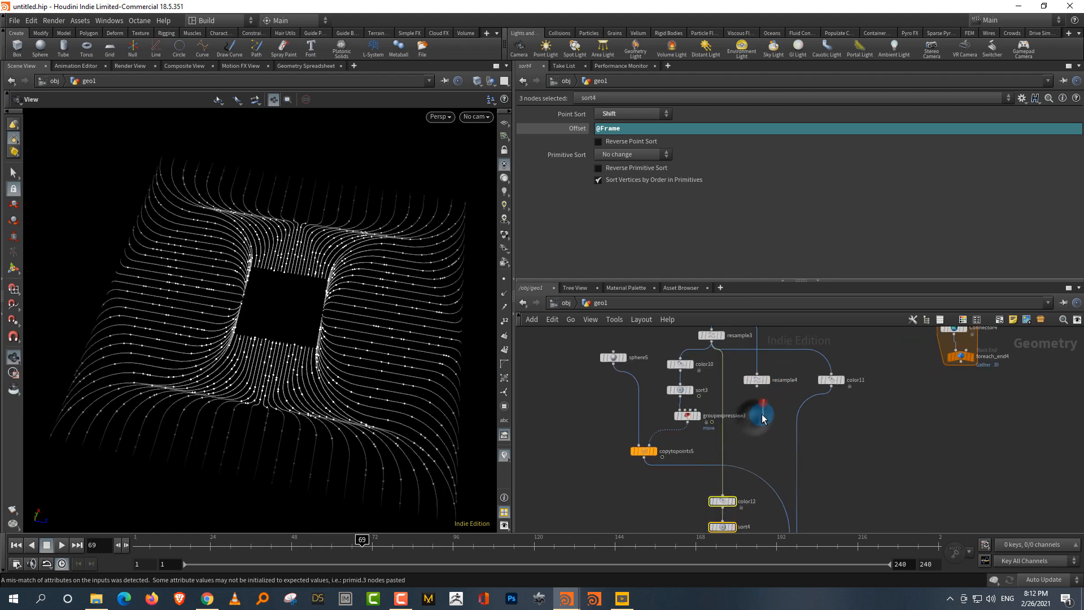
pyautogui.click(758, 405)
pyautogui.click(757, 387)
pyautogui.click(724, 482)
pyautogui.moveTo(763, 439); pyautogui.dragTo(762, 377, button='middle')
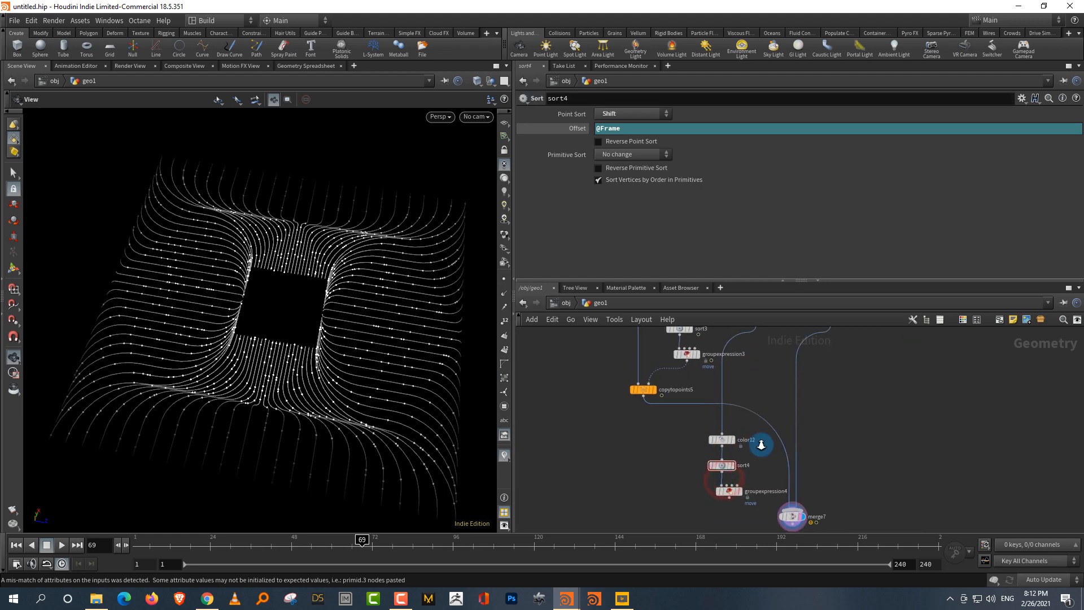
pyautogui.scroll(2, 761, 445)
pyautogui.click(733, 508)
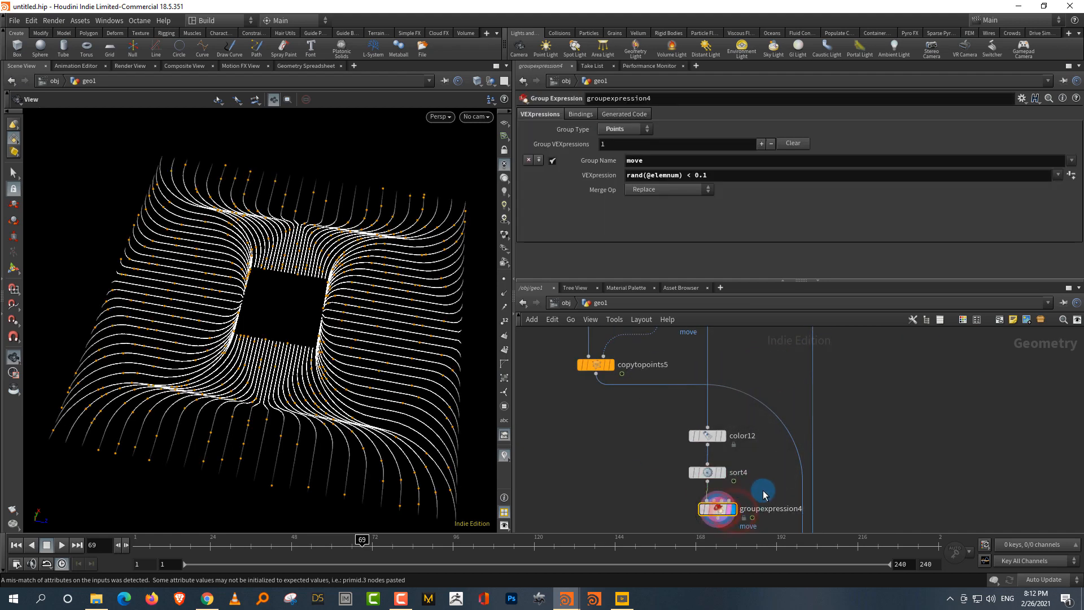
pyautogui.moveTo(759, 446); pyautogui.dragTo(755, 454, button='middle')
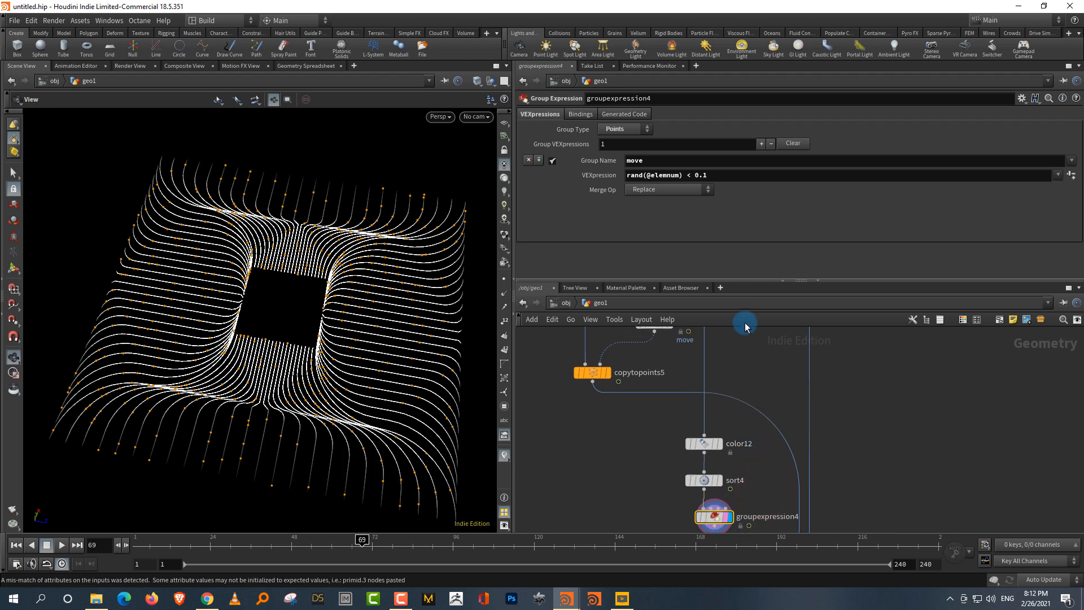
pyautogui.click(679, 174)
pyautogui.write('+')
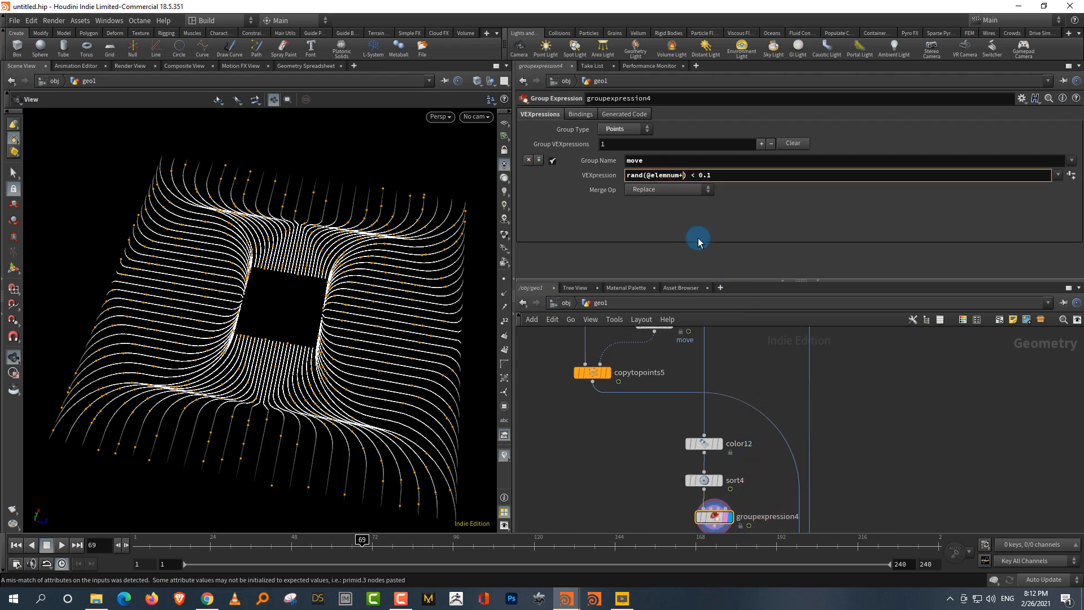
pyautogui.write('6')
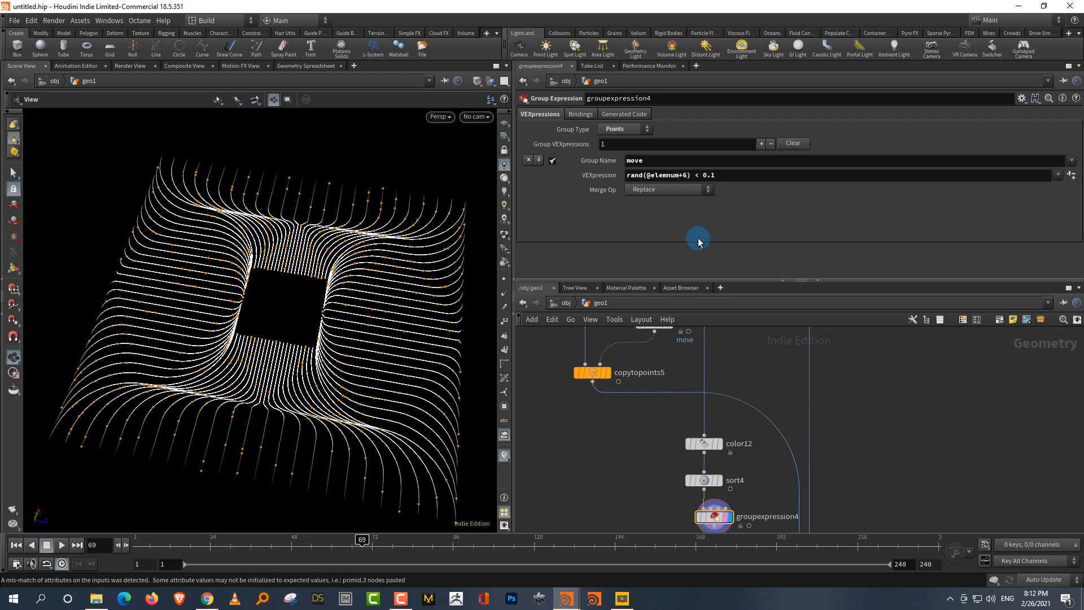
# - Insert a Merge node between groupexpression3 and copytopoints5 and connect groupexpression4 to it as well
pyautogui.scroll(-3, 739, 339)
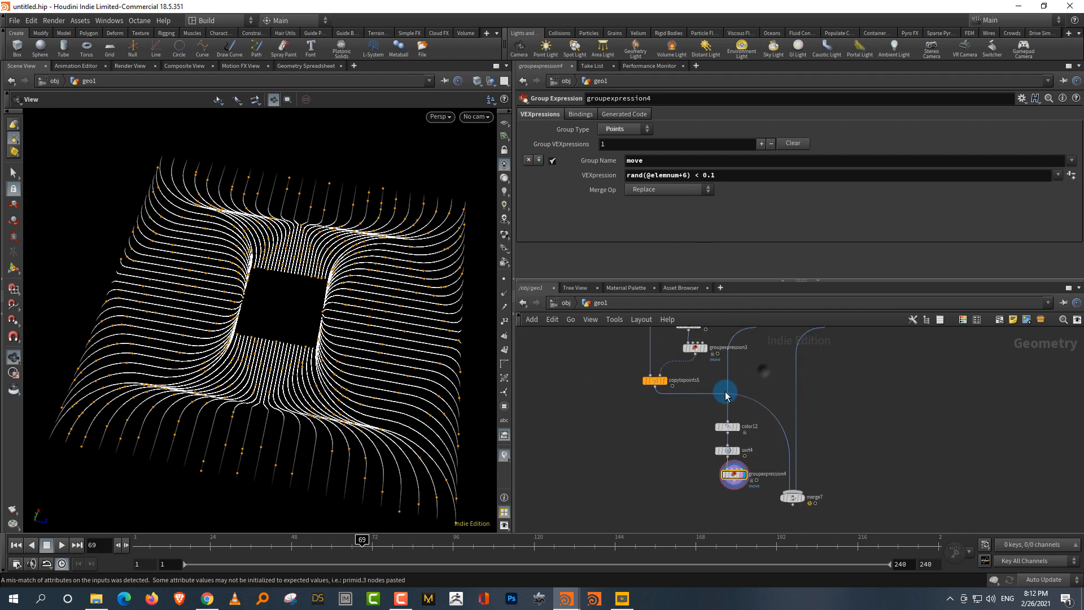
pyautogui.moveTo(662, 386); pyautogui.dragTo(644, 456)
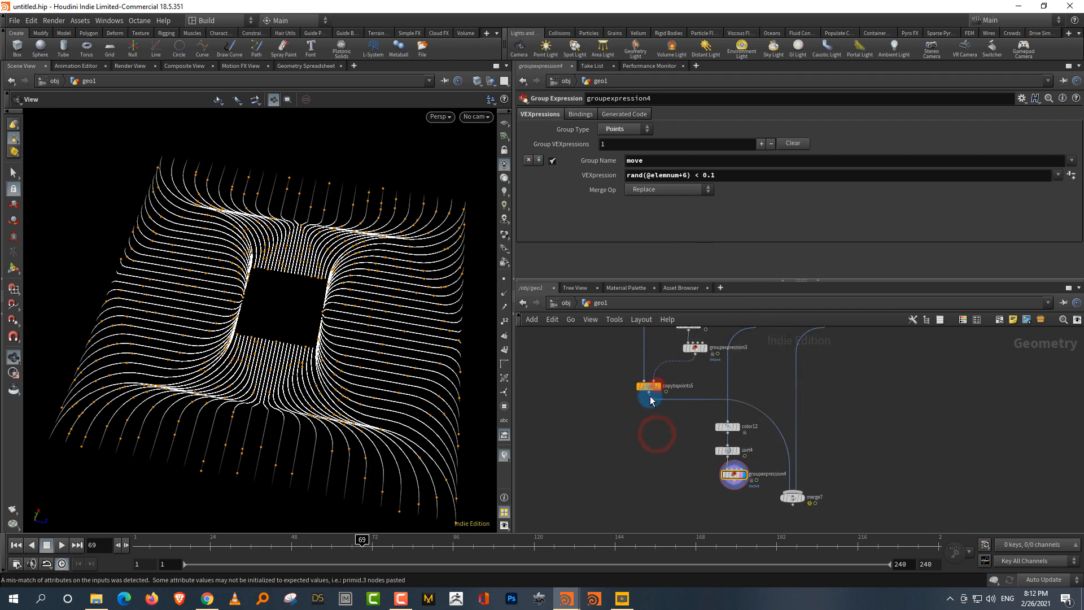
pyautogui.click(693, 397)
pyautogui.click(768, 401)
pyautogui.click(605, 415)
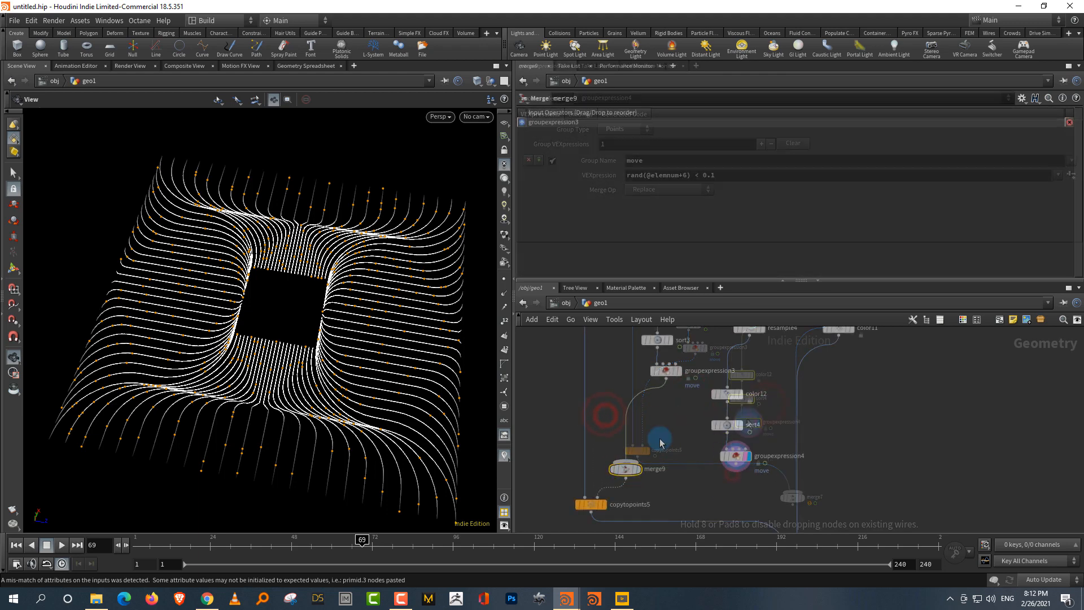
pyautogui.click(664, 437)
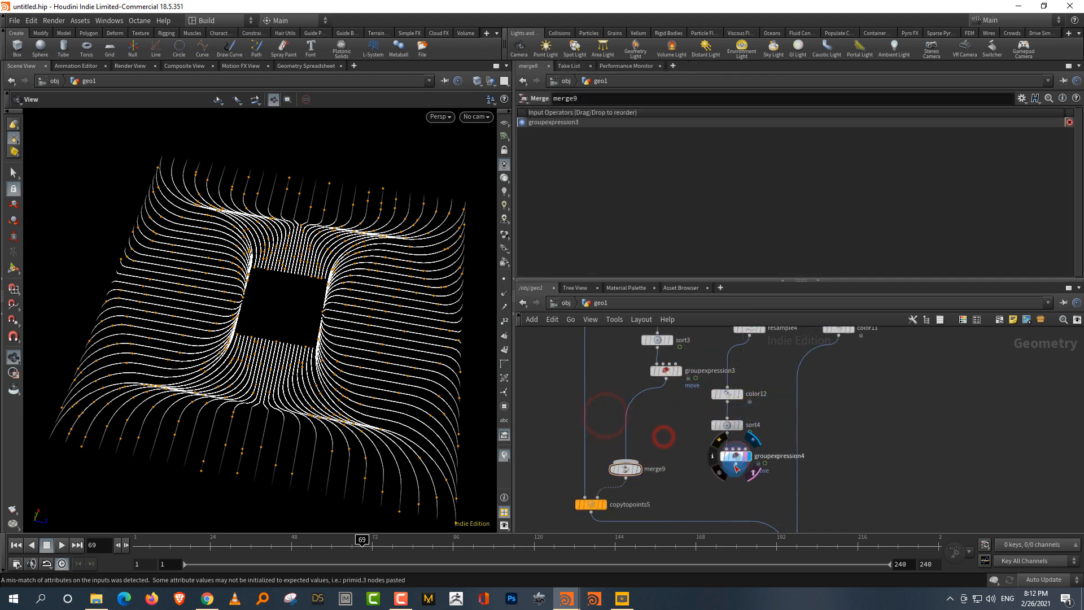
pyautogui.moveTo(735, 469); pyautogui.dragTo(630, 464)
pyautogui.scroll(-2, 734, 491)
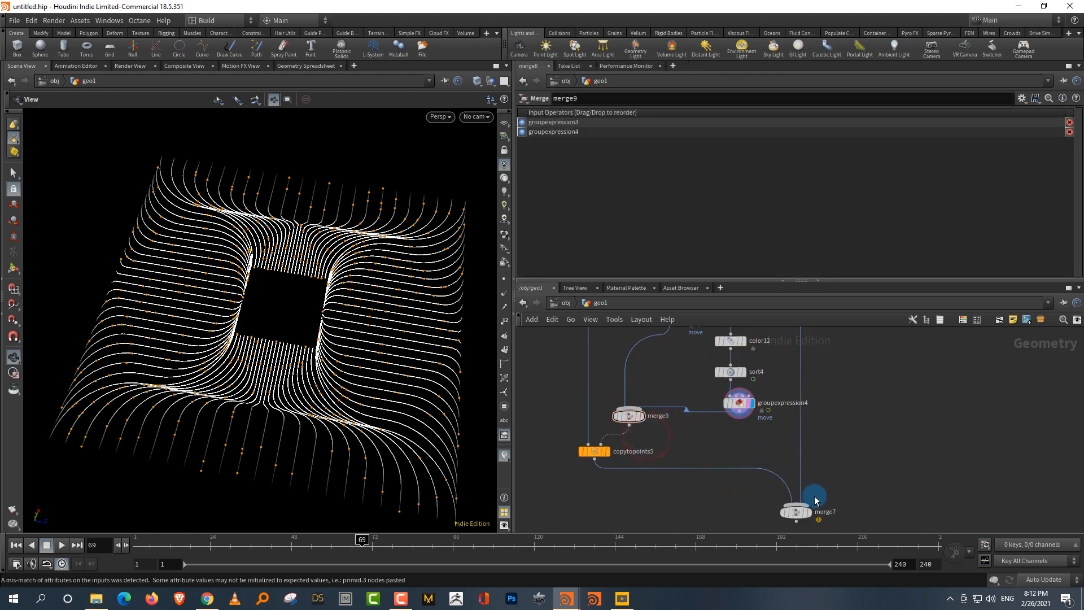
# - Display merge7 and return the timeline to frame 1
pyautogui.click(806, 514)
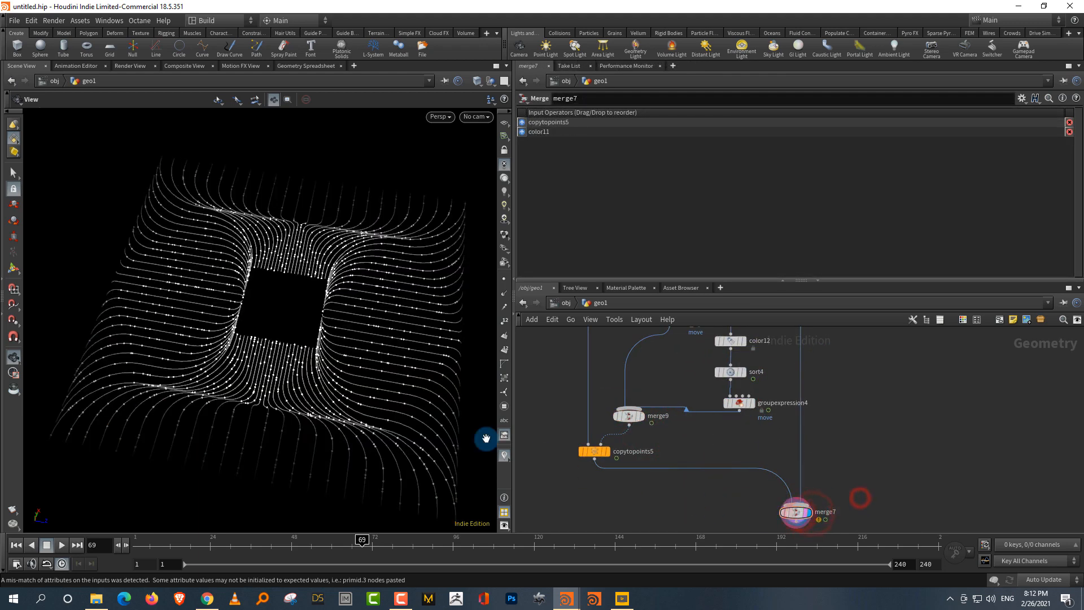
pyautogui.moveTo(411, 397); pyautogui.dragTo(415, 424)
pyautogui.moveTo(362, 468); pyautogui.dragTo(380, 443, button='middle')
pyautogui.moveTo(204, 546); pyautogui.dragTo(127, 558)
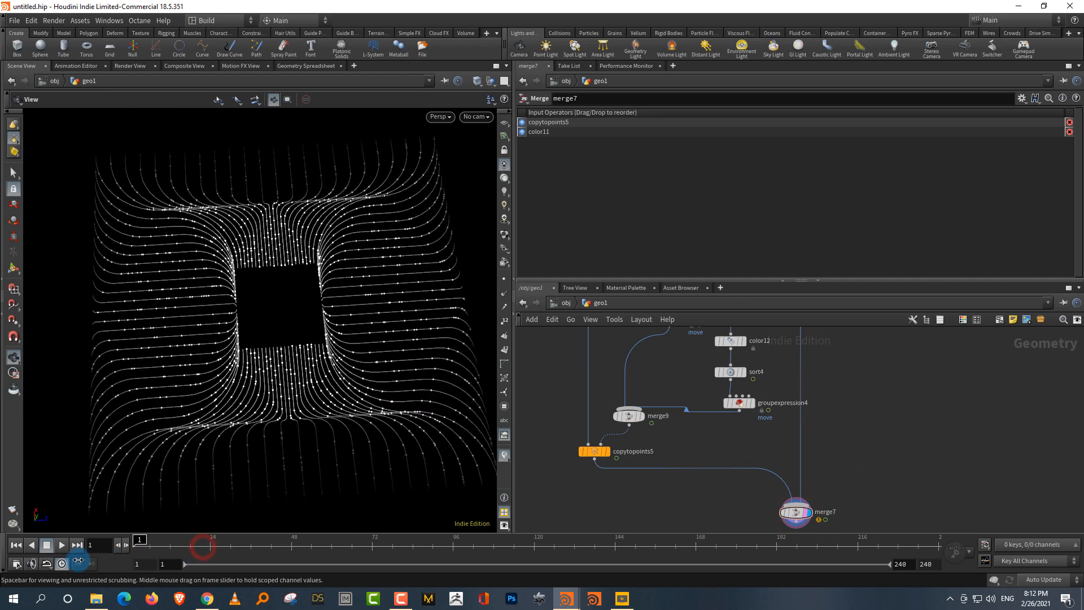
# - Play the animation, compare the Resample settings, and set resample4's maximum segment Length to 0.02
pyautogui.click(61, 546)
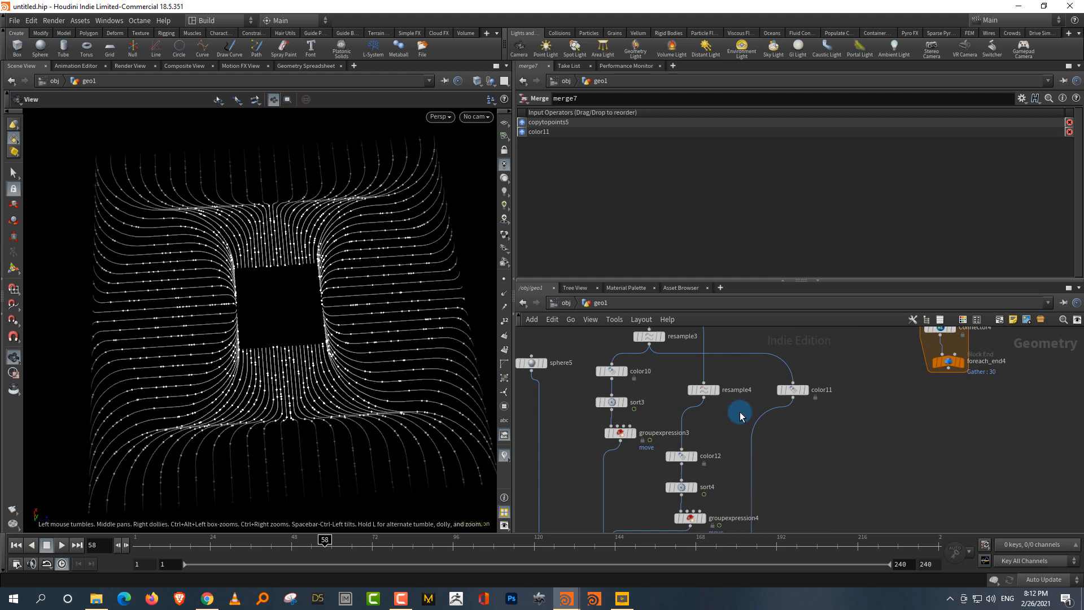
pyautogui.moveTo(737, 410); pyautogui.dragTo(666, 385)
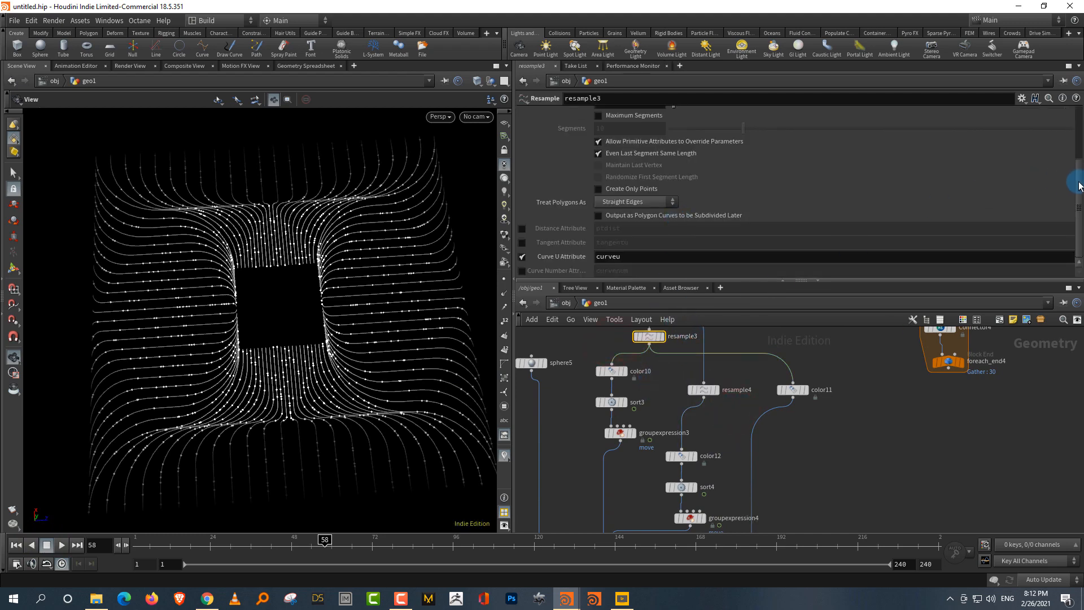
pyautogui.moveTo(1078, 141); pyautogui.dragTo(1080, 127)
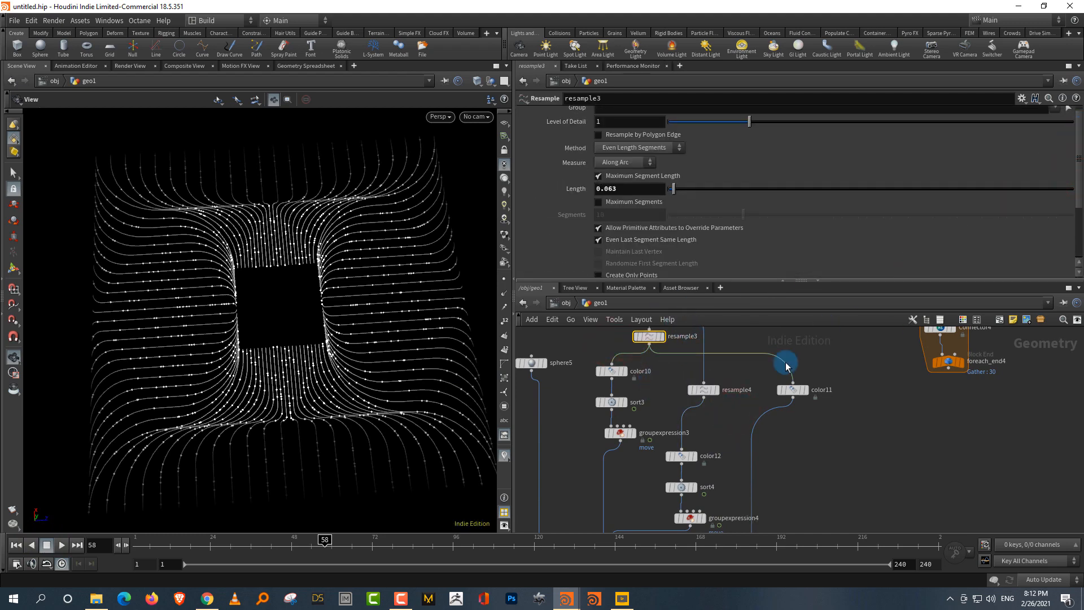
pyautogui.moveTo(674, 405); pyautogui.dragTo(671, 408)
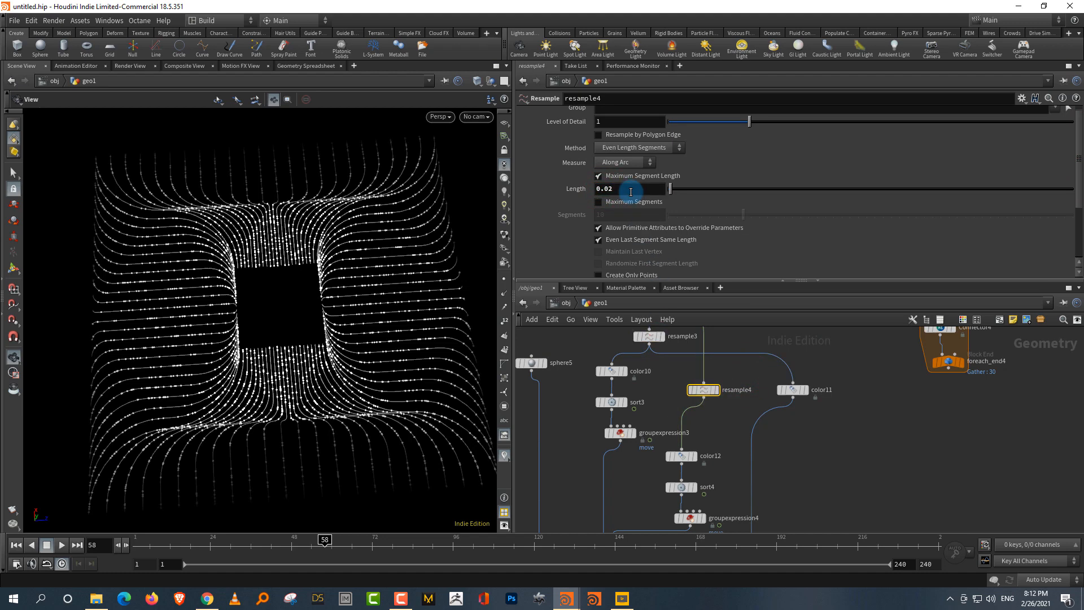
pyautogui.click(933, 446)
pyautogui.moveTo(861, 459); pyautogui.dragTo(859, 433, button='middle')
pyautogui.click(688, 499)
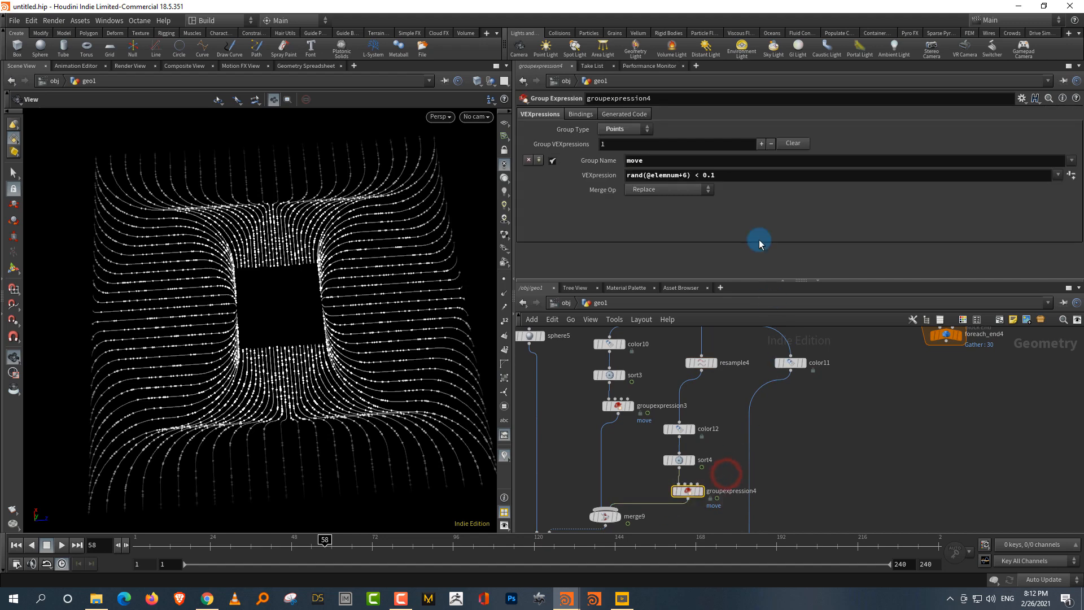
pyautogui.doubleClick(725, 176)
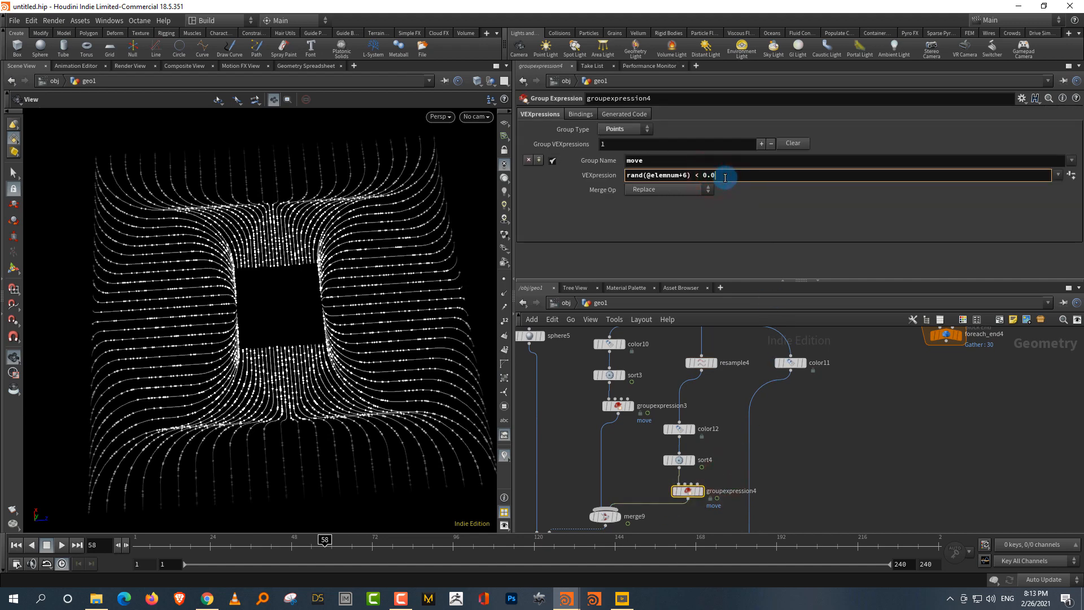
pyautogui.press('Return')
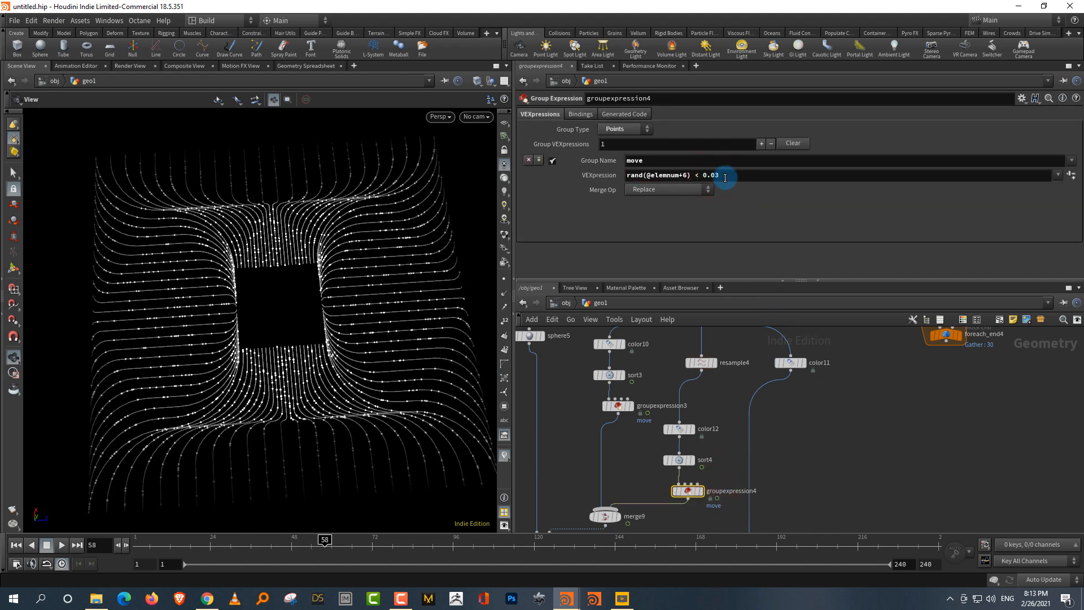
# - Play the animation from near the start, stop it, and inspect the moving points along the curves up close
pyautogui.moveTo(192, 552); pyautogui.dragTo(158, 551)
pyautogui.click(63, 544)
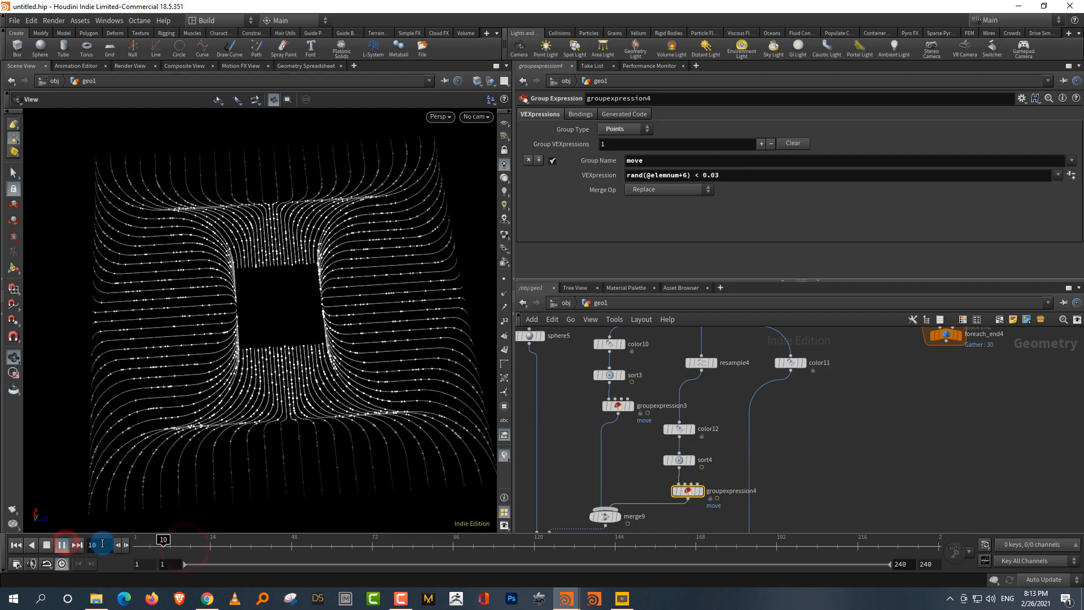
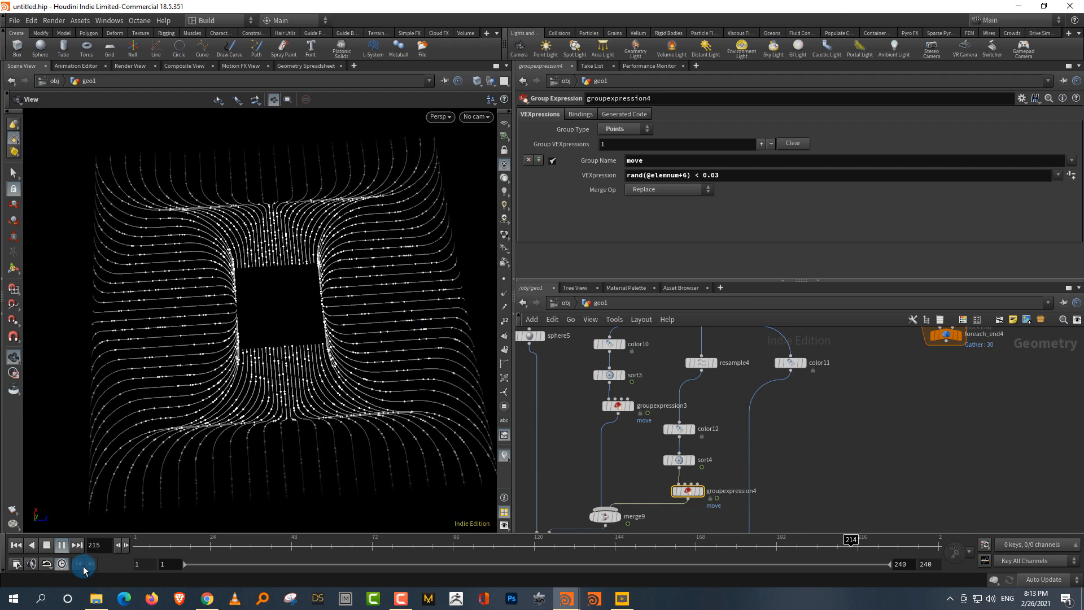
pyautogui.click(47, 545)
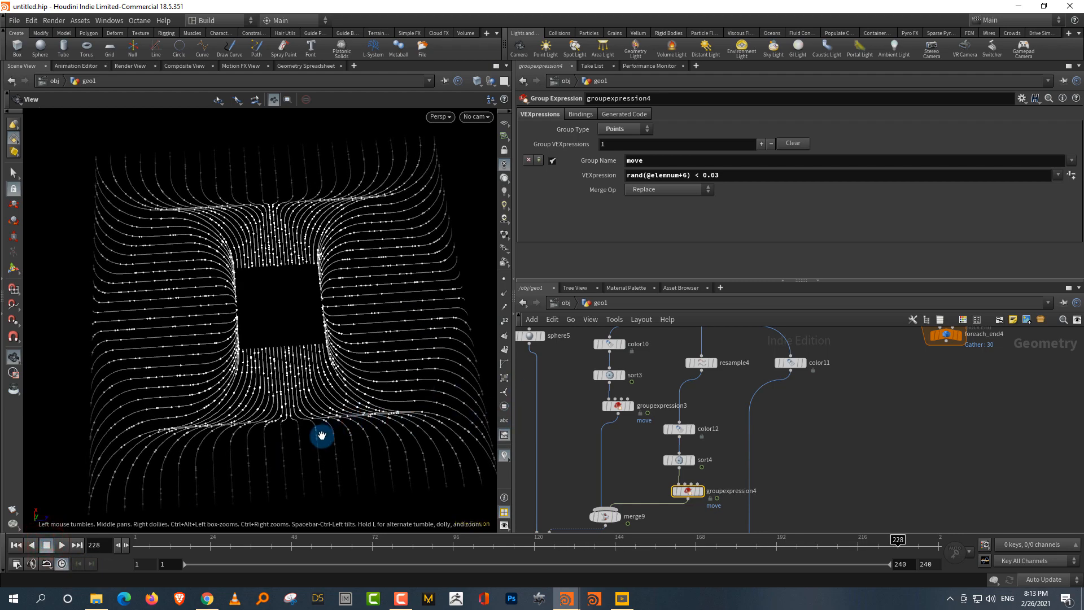
pyautogui.moveTo(322, 436)
pyautogui.mouseDown()
pyautogui.moveTo(356, 426)
pyautogui.moveTo(356, 443)
pyautogui.moveTo(372, 349)
pyautogui.moveTo(354, 356)
pyautogui.moveTo(374, 348)
pyautogui.mouseUp()
# - Add a Point Jitter node to the network and set its Axis Scales to 0, 1, 0
pyautogui.click(716, 420)
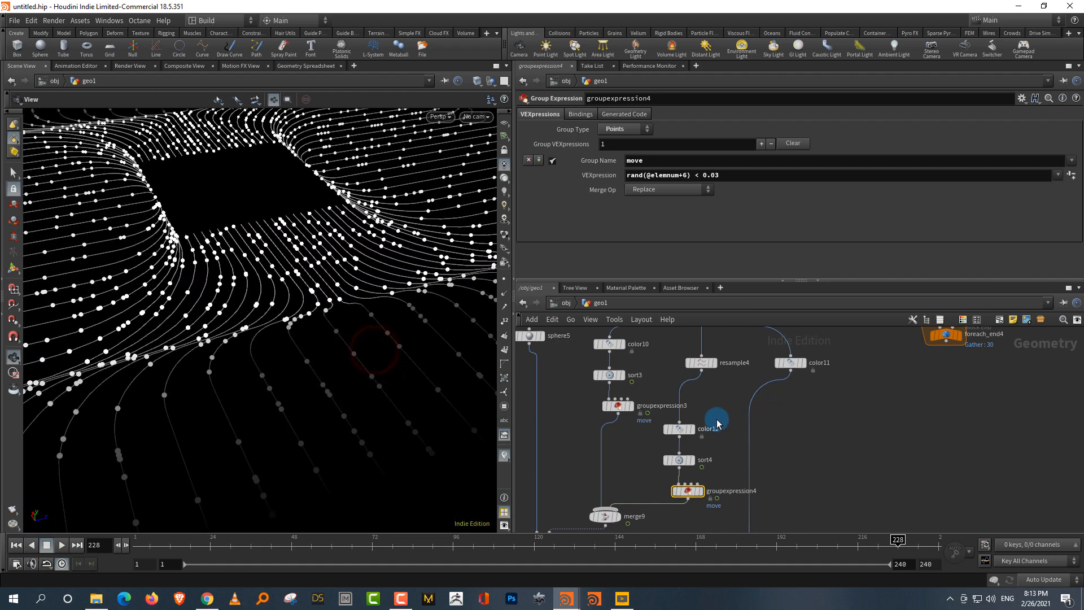
pyautogui.moveTo(717, 422); pyautogui.dragTo(716, 451, button='middle')
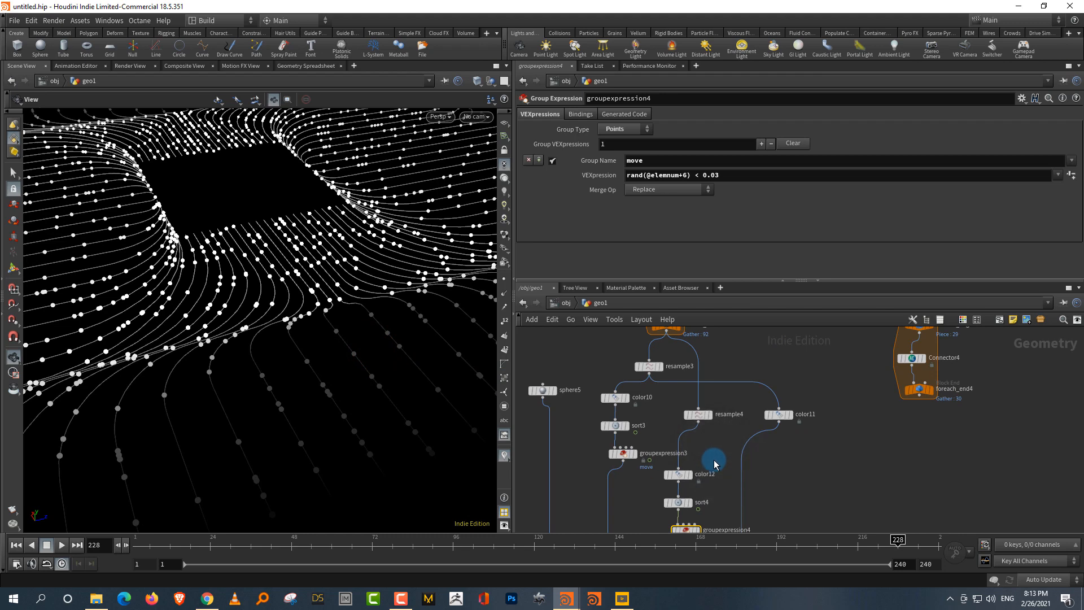
pyautogui.moveTo(717, 457); pyautogui.dragTo(710, 453, button='middle')
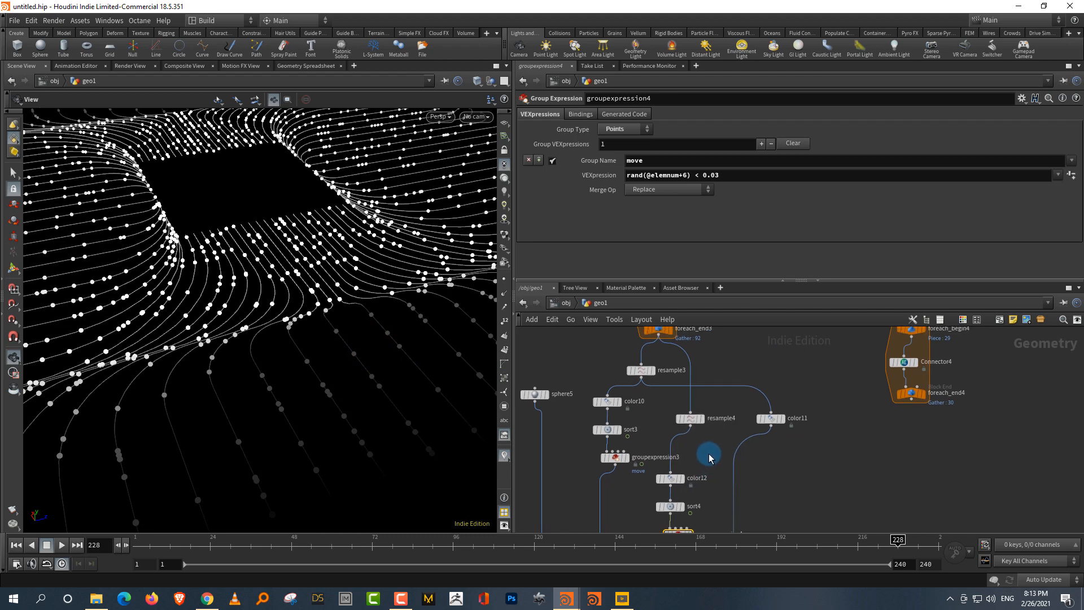
pyautogui.press('Tab')
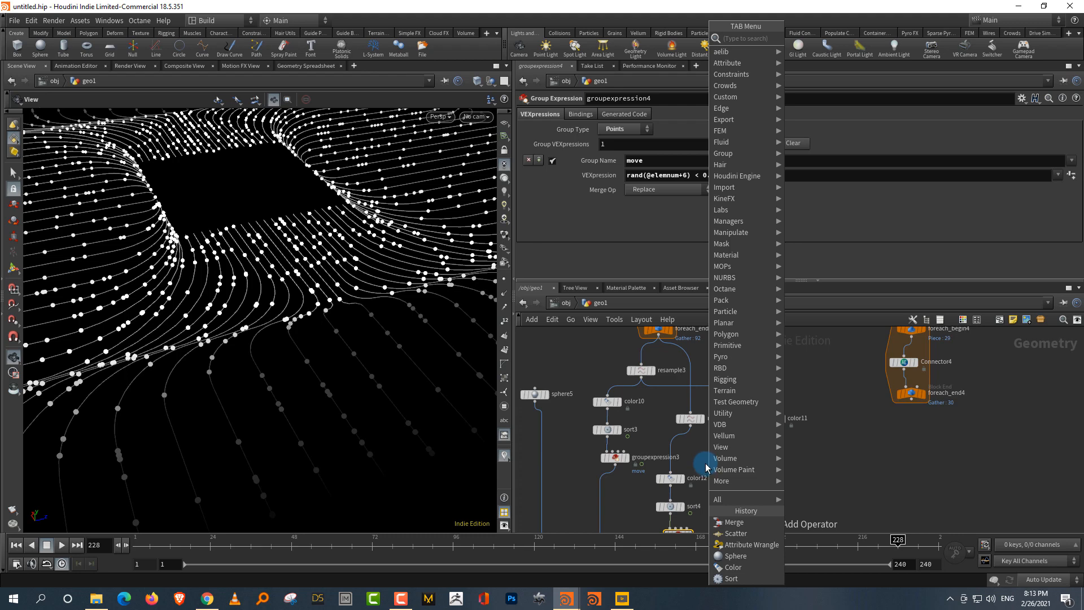
pyautogui.write('poi')
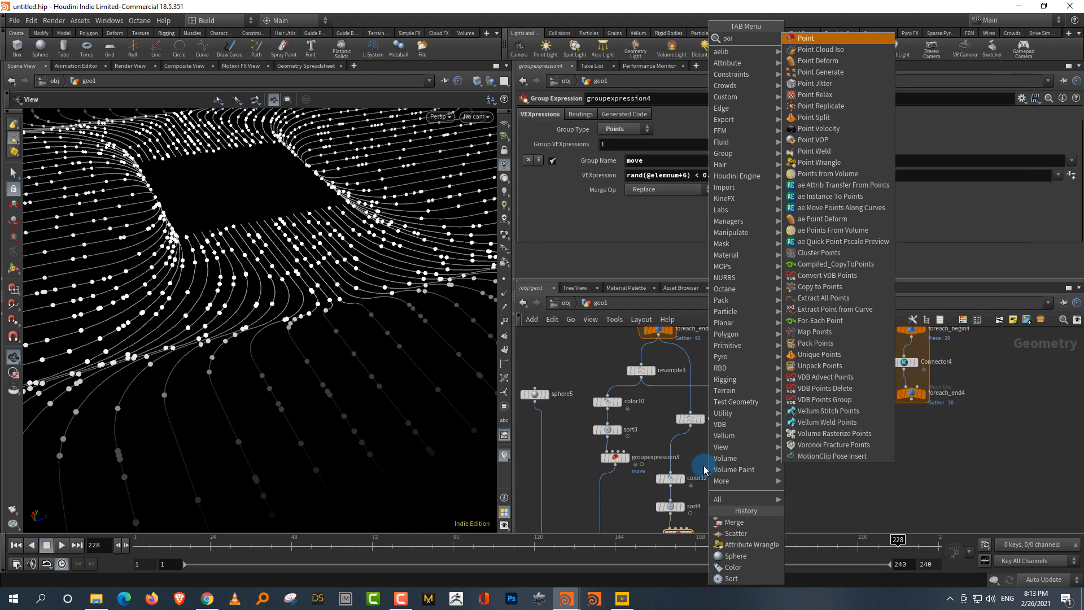
pyautogui.write('n')
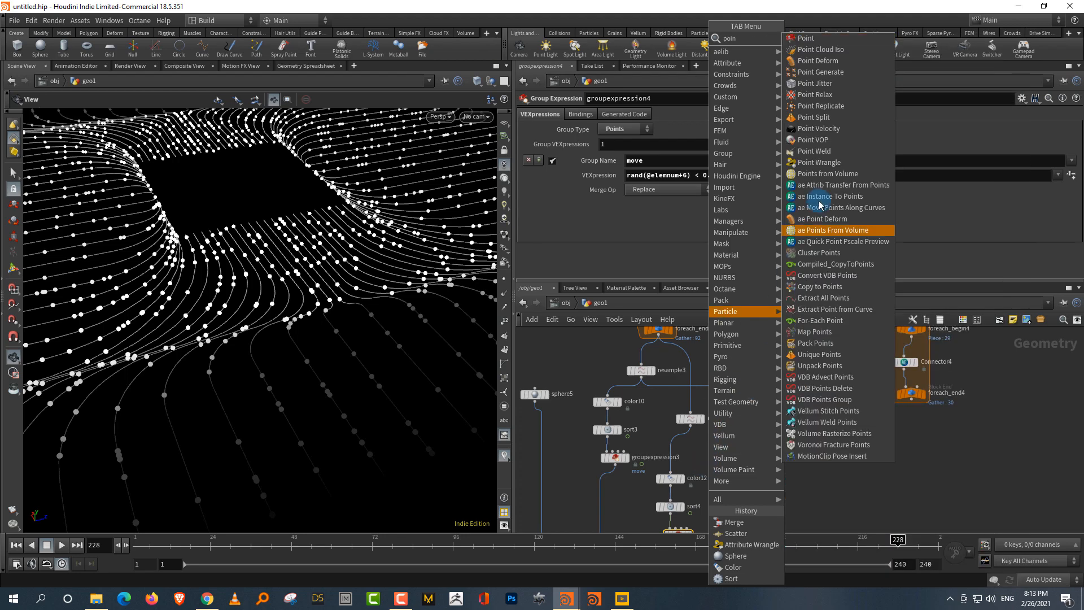
pyautogui.click(828, 83)
pyautogui.click(832, 472)
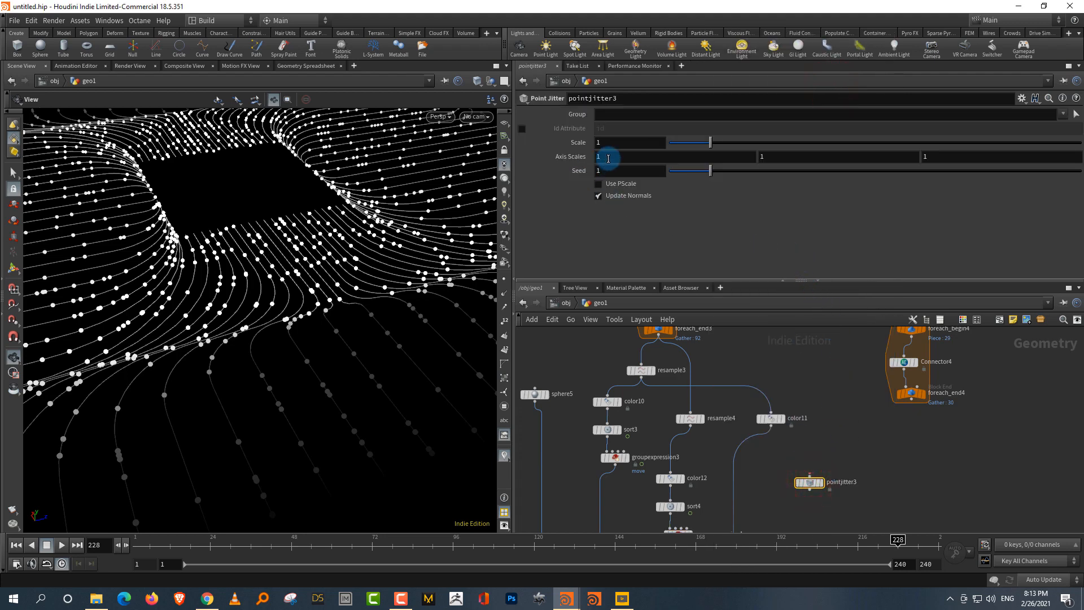
pyautogui.click(609, 159)
pyautogui.press('Tab')
pyautogui.press('Tab')
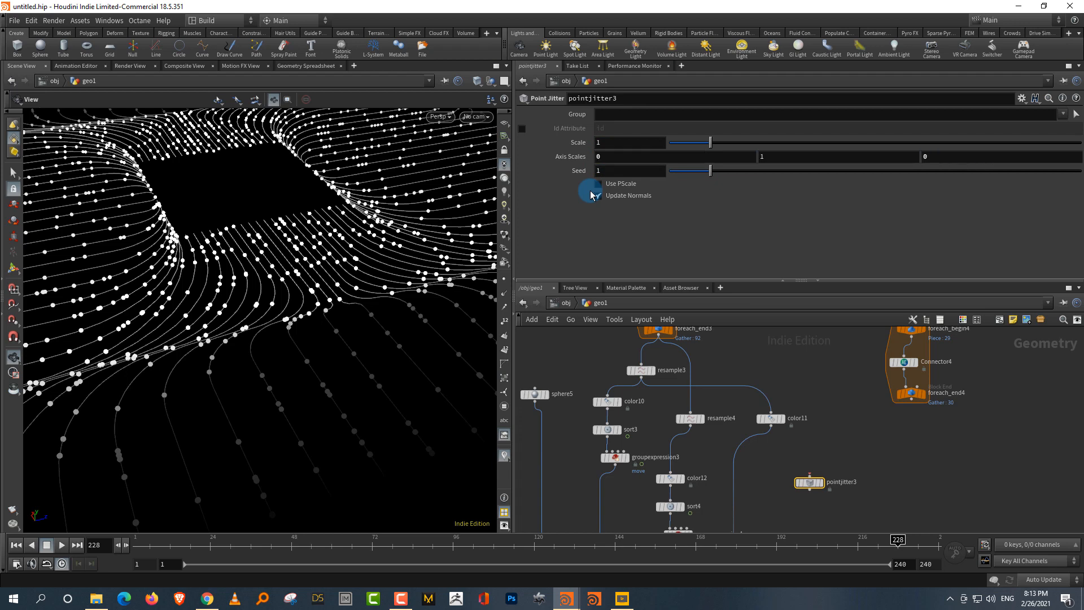
# - Insert the Point Jitter node between resample4 and color12 and set its Scale to 0.34
pyautogui.moveTo(809, 482); pyautogui.dragTo(678, 459)
pyautogui.moveTo(365, 462)
pyautogui.mouseDown()
pyautogui.moveTo(394, 389)
pyautogui.moveTo(388, 416)
pyautogui.moveTo(353, 451)
pyautogui.mouseUp()
pyautogui.moveTo(690, 146); pyautogui.dragTo(683, 144)
pyautogui.moveTo(334, 395); pyautogui.dragTo(354, 362)
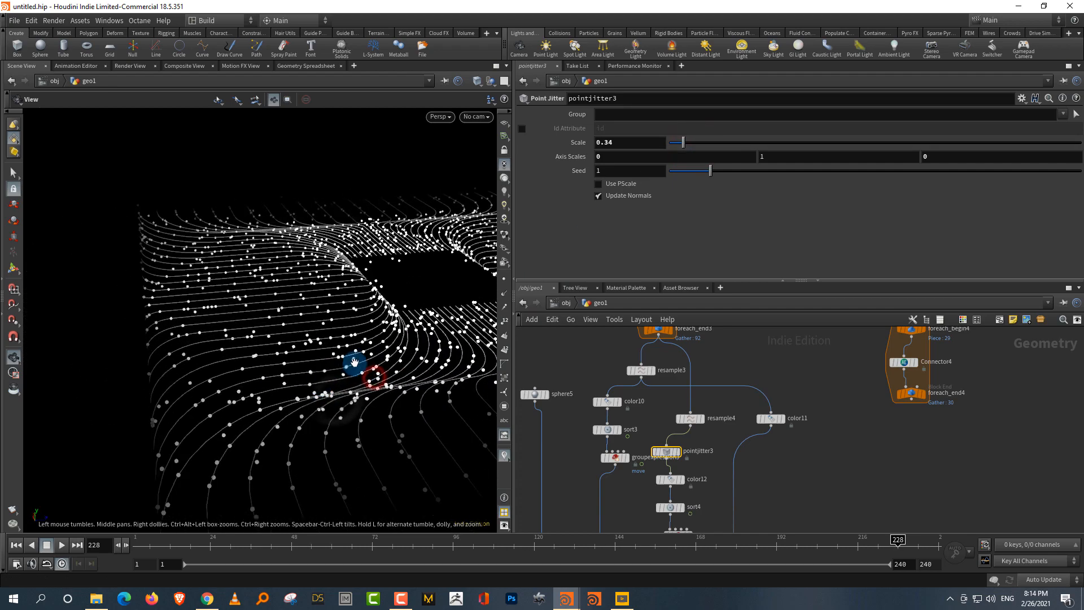
pyautogui.moveTo(355, 362); pyautogui.dragTo(248, 359, button='middle')
# - Play the jittered animation from near the start, view it from a low angle, and stop playback
pyautogui.moveTo(174, 548); pyautogui.dragTo(62, 535)
pyautogui.click(61, 546)
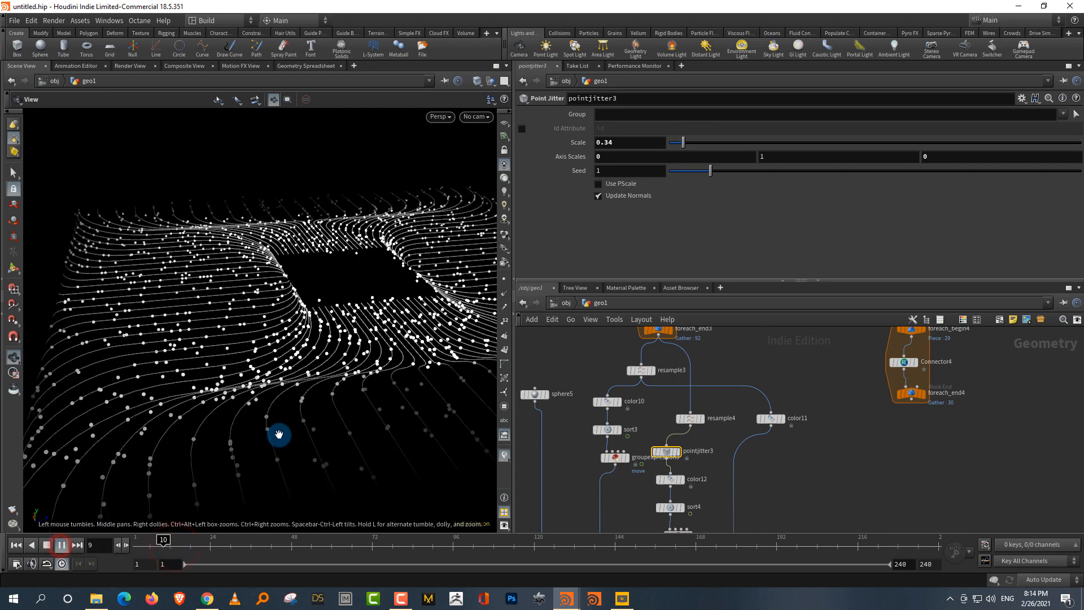
pyautogui.moveTo(354, 421); pyautogui.dragTo(334, 401)
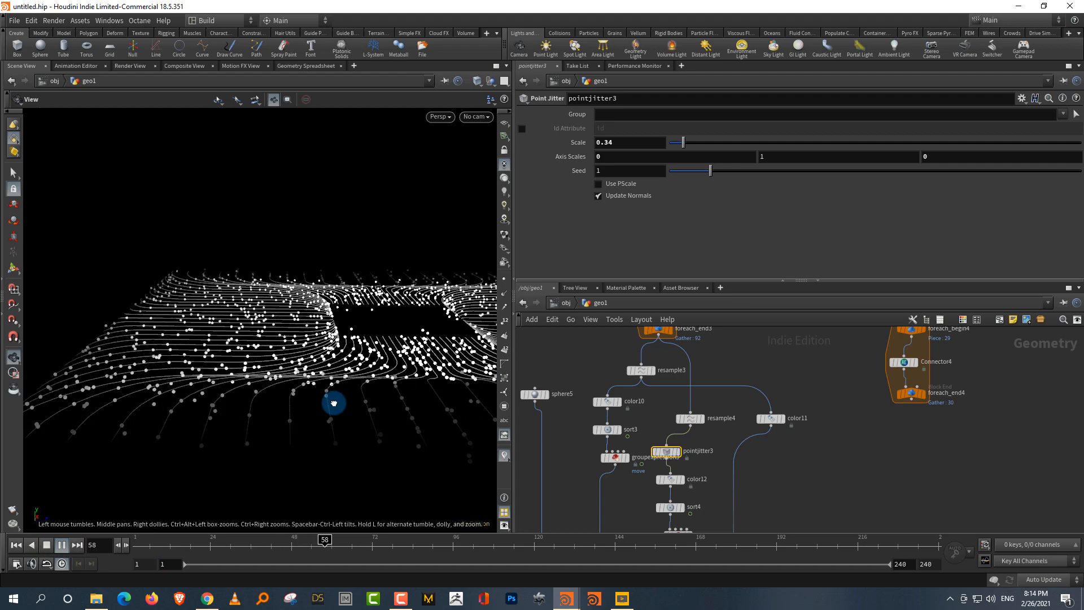
pyautogui.click(47, 545)
# - Detach the Point Jitter node from its chain and insert it between groupexpression4 and merge9
pyautogui.click(660, 452)
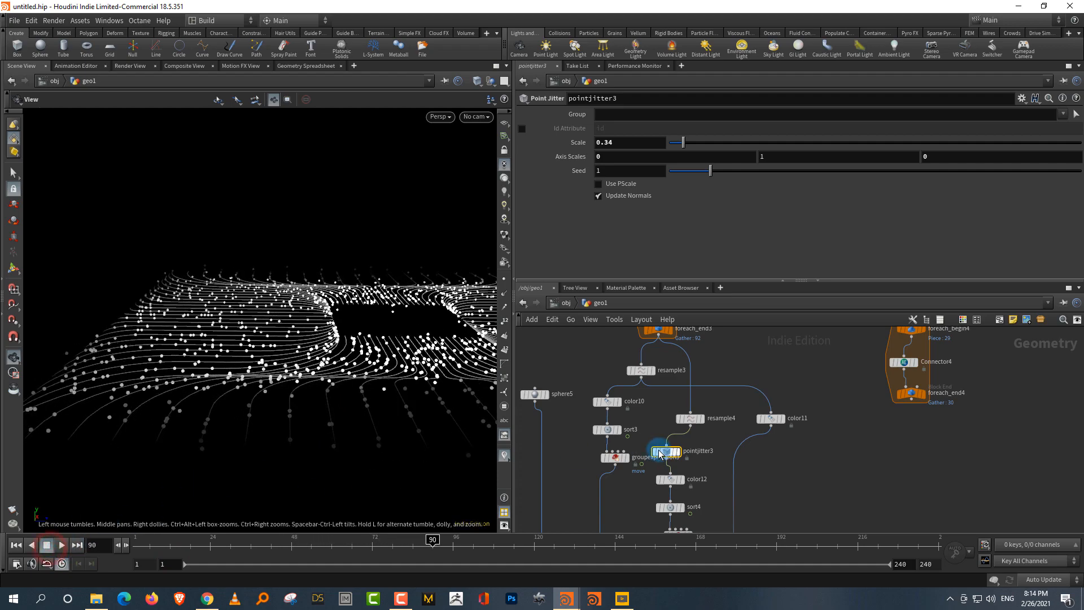
pyautogui.moveTo(660, 453); pyautogui.dragTo(616, 508)
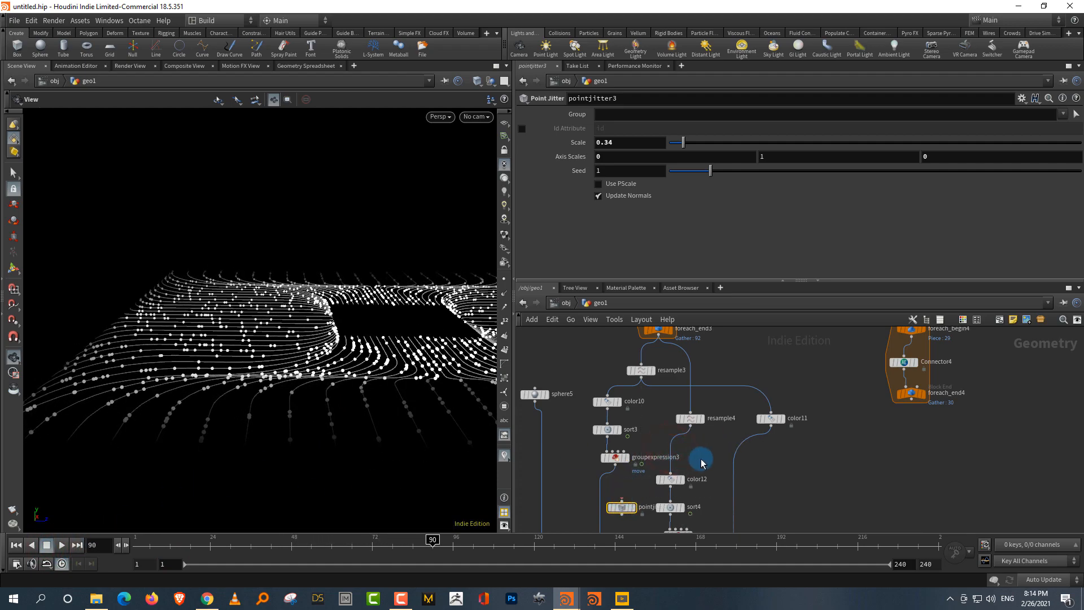
pyautogui.moveTo(701, 462); pyautogui.dragTo(715, 390, button='middle')
pyautogui.moveTo(636, 435); pyautogui.dragTo(656, 492)
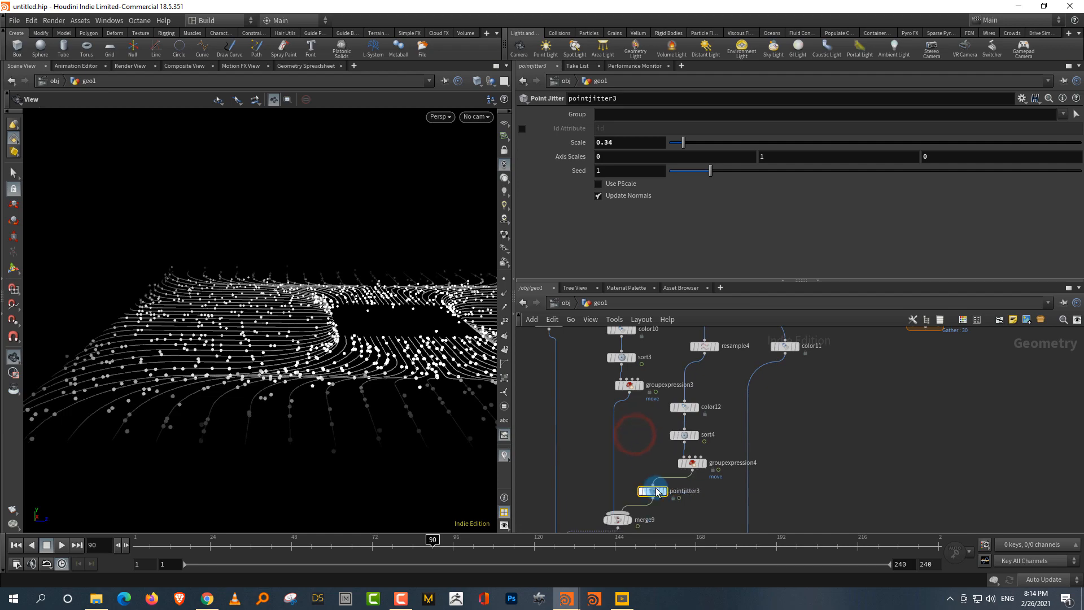
# - Replay the animation from the start and examine the vertical offset of the jittered points from close side views
pyautogui.moveTo(190, 543); pyautogui.dragTo(113, 546)
pyautogui.click(63, 546)
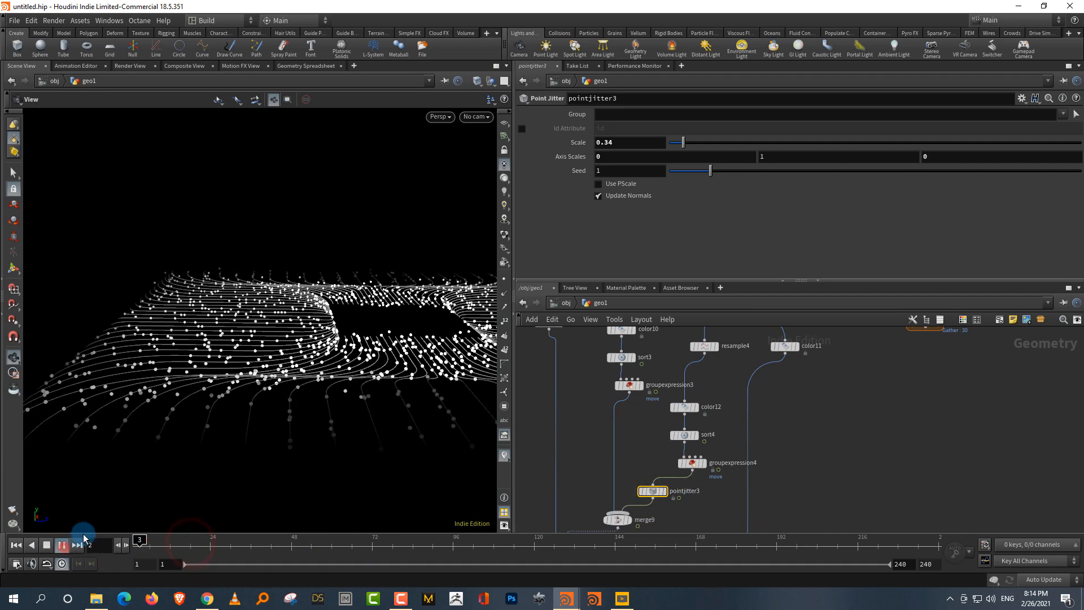
pyautogui.moveTo(394, 399); pyautogui.dragTo(353, 390)
pyautogui.moveTo(198, 427); pyautogui.dragTo(361, 272, button='right')
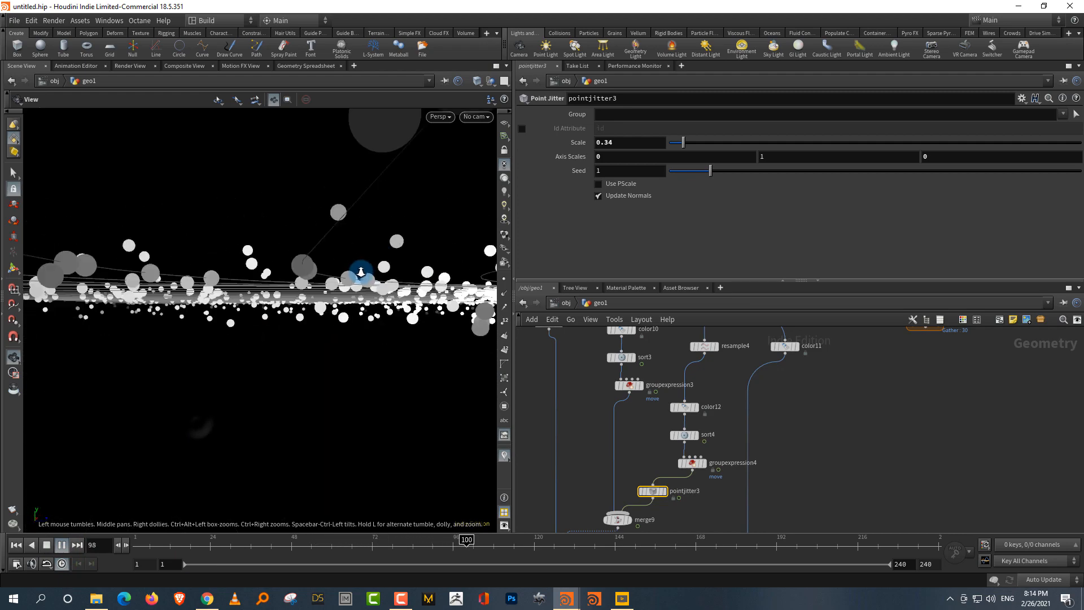
pyautogui.moveTo(361, 271); pyautogui.dragTo(325, 326, button='middle')
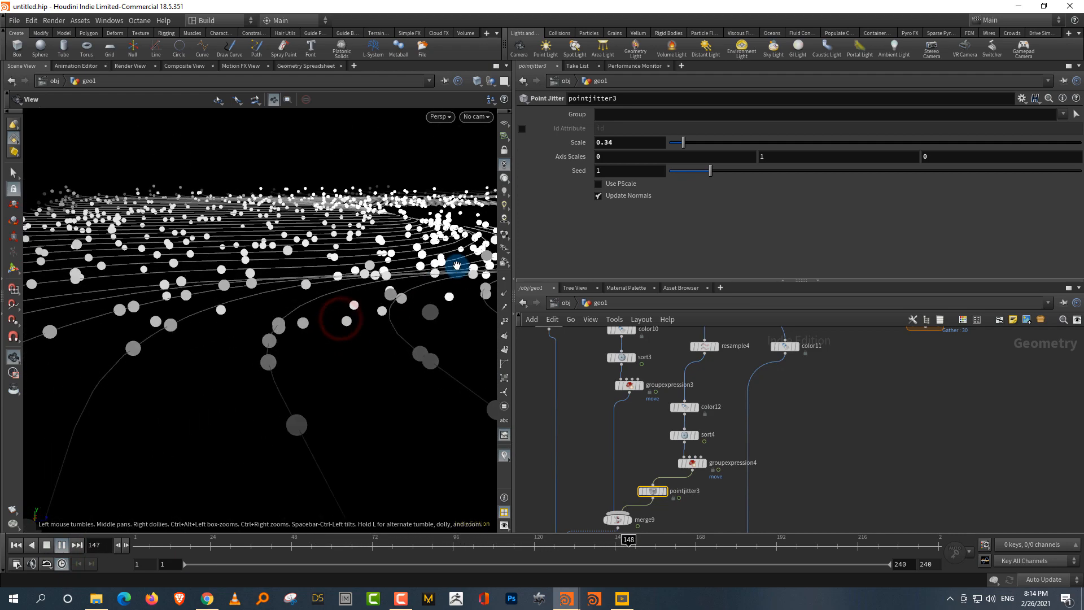
# - Set the Point Jitter's Axis Scales to 0.1 in X and 1 in Y
pyautogui.click(609, 157)
pyautogui.write('.')
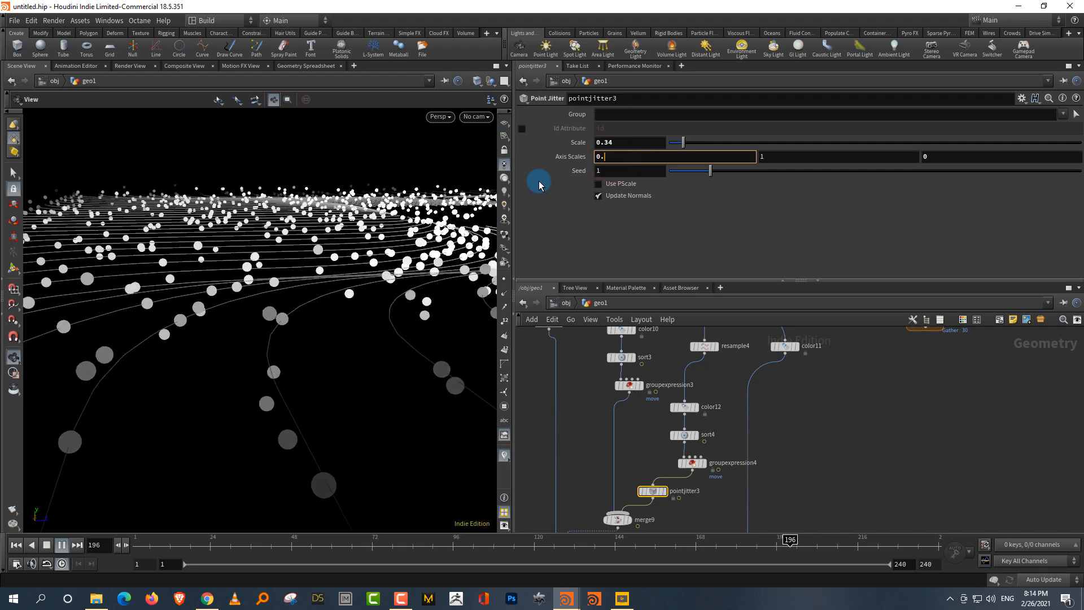
pyautogui.write('1')
pyautogui.press('Tab')
pyautogui.write('0.')
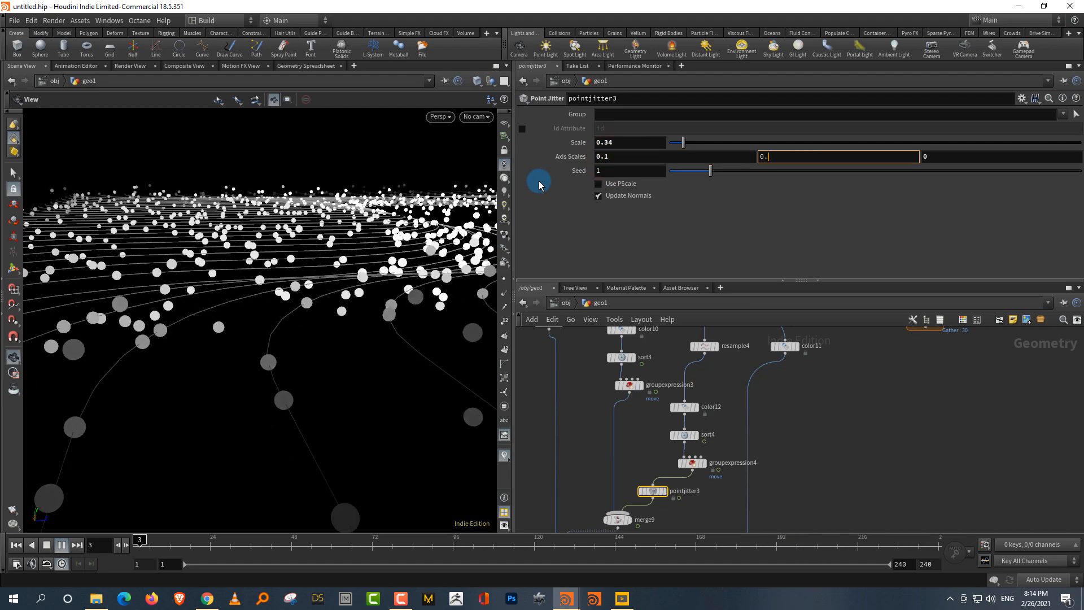
pyautogui.press('BackSpace')
pyautogui.press('BackSpace')
pyautogui.write('1')
pyautogui.press('Tab')
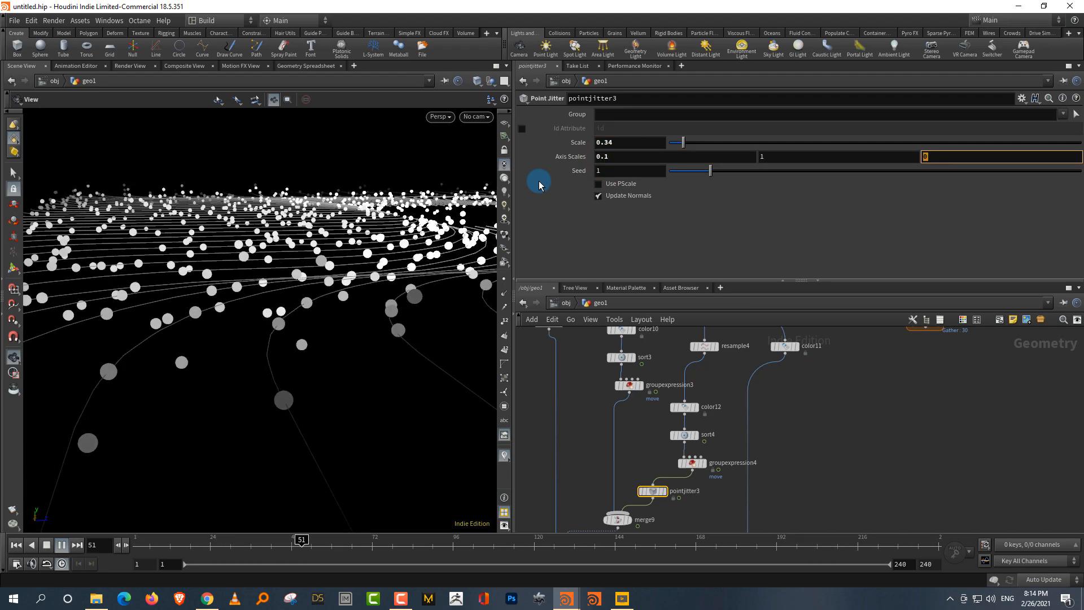
# - Set the Z axis scale of pointjitter3 to 0.1 and examine the jittered points from above
pyautogui.press('Return')
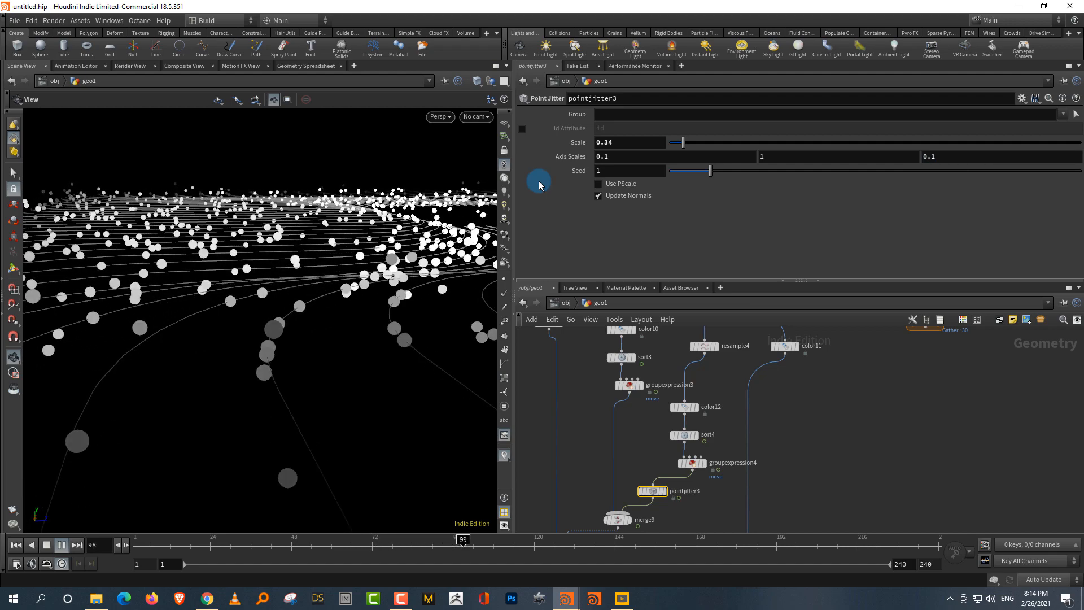
pyautogui.moveTo(395, 294); pyautogui.dragTo(256, 401)
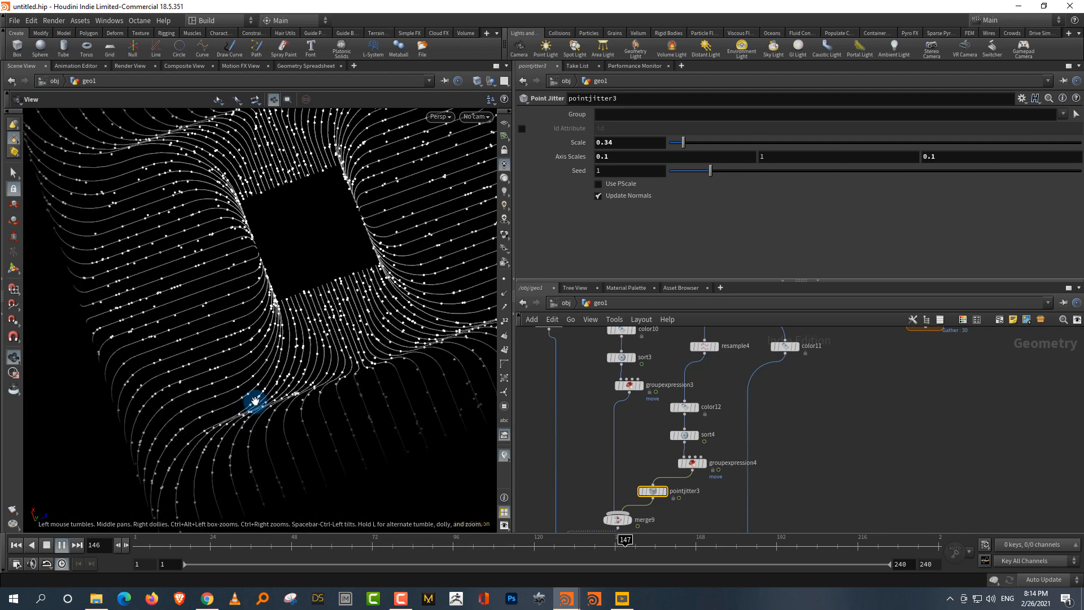
pyautogui.scroll(3, 255, 401)
# - Set the X and Z axis scales of pointjitter3 to 0.5
pyautogui.moveTo(618, 158); pyautogui.dragTo(560, 186)
pyautogui.write('0.5')
pyautogui.press('Tab')
pyautogui.press('Tab')
pyautogui.write('0.')
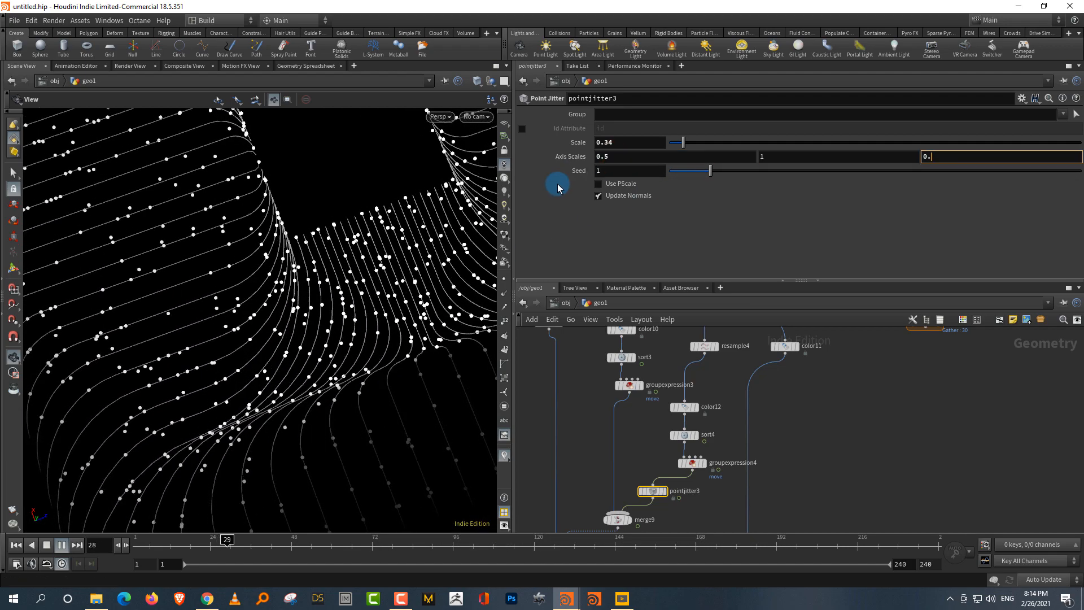
pyautogui.write('5')
pyautogui.press('Return')
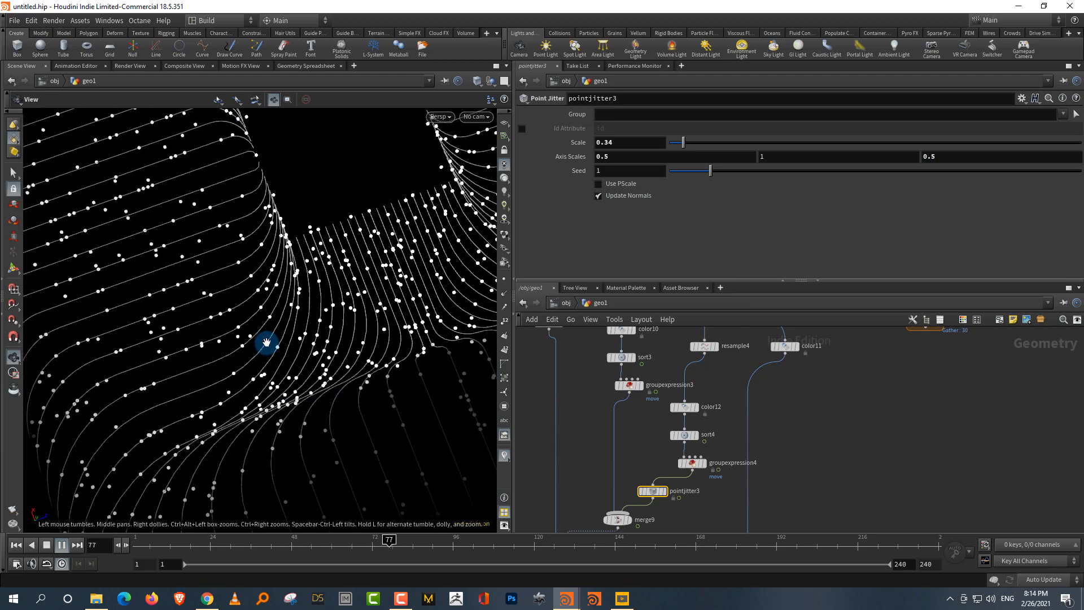
# - Examine the moving points along the curves from several angles and stop the timeline playback
pyautogui.moveTo(266, 344); pyautogui.dragTo(242, 422)
pyautogui.moveTo(242, 422); pyautogui.dragTo(107, 480, button='middle')
pyautogui.scroll(3, 363, 371)
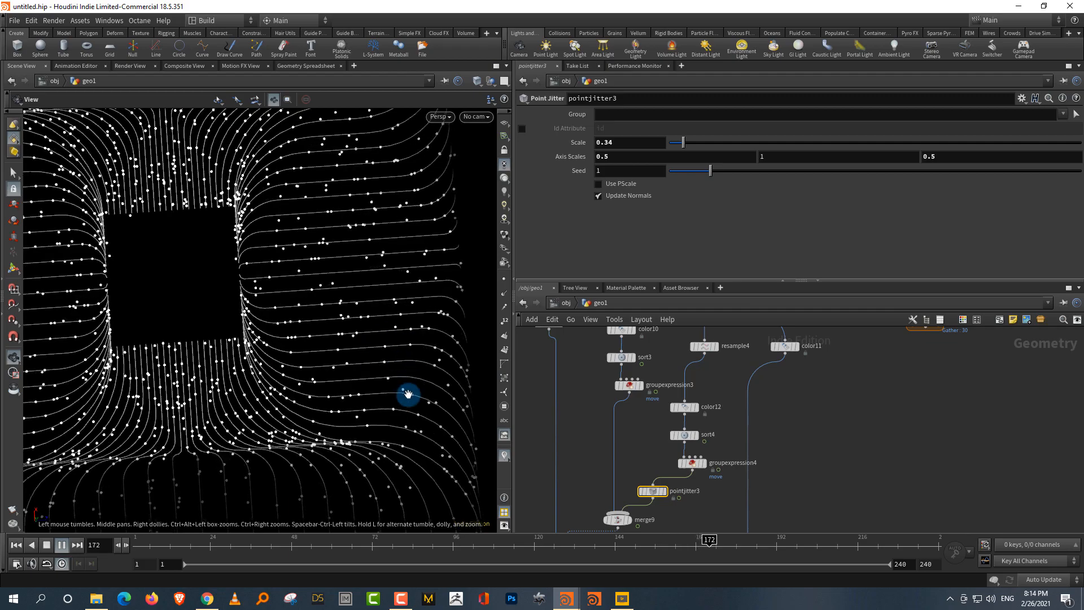
pyautogui.moveTo(399, 388); pyautogui.dragTo(295, 426, button='right')
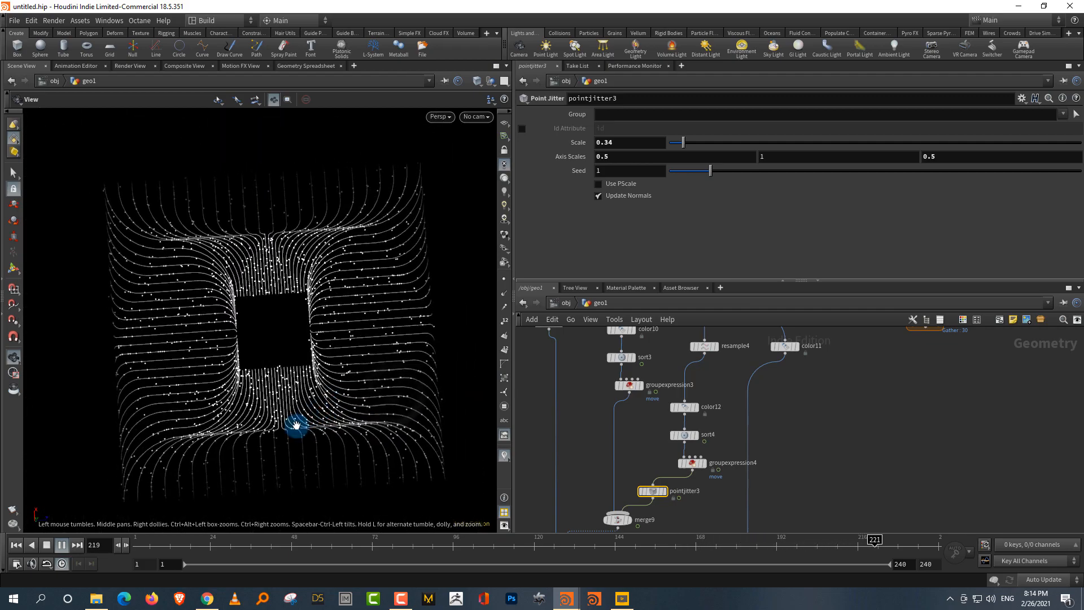
pyautogui.moveTo(295, 426); pyautogui.dragTo(341, 421)
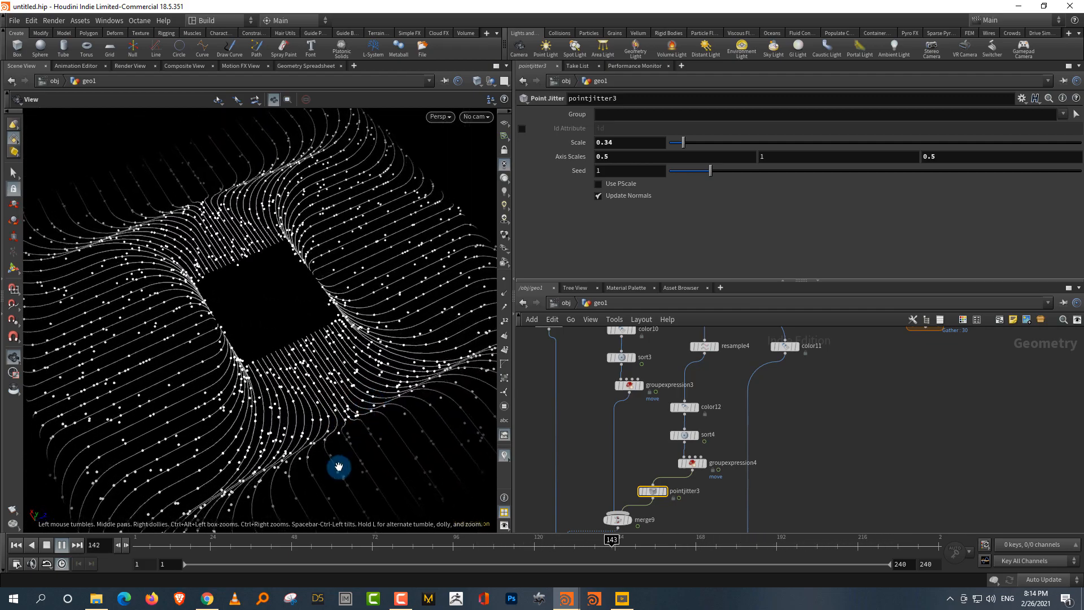
pyautogui.click(47, 544)
pyautogui.moveTo(201, 439); pyautogui.dragTo(308, 389)
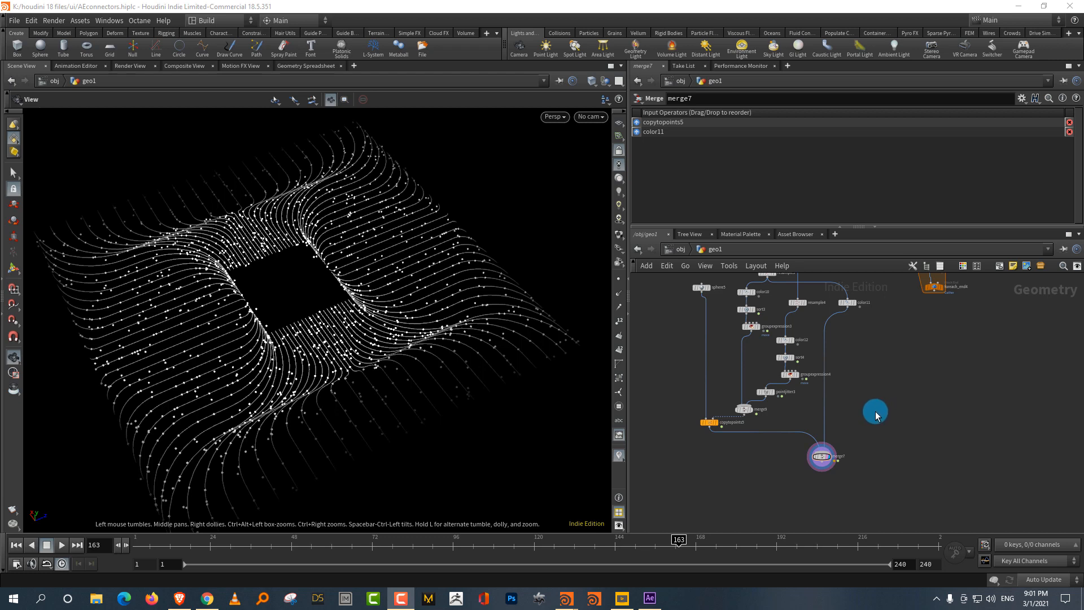
# - Examine the node branches that feed copytopoints5 and merge7
pyautogui.scroll(-2, 858, 390)
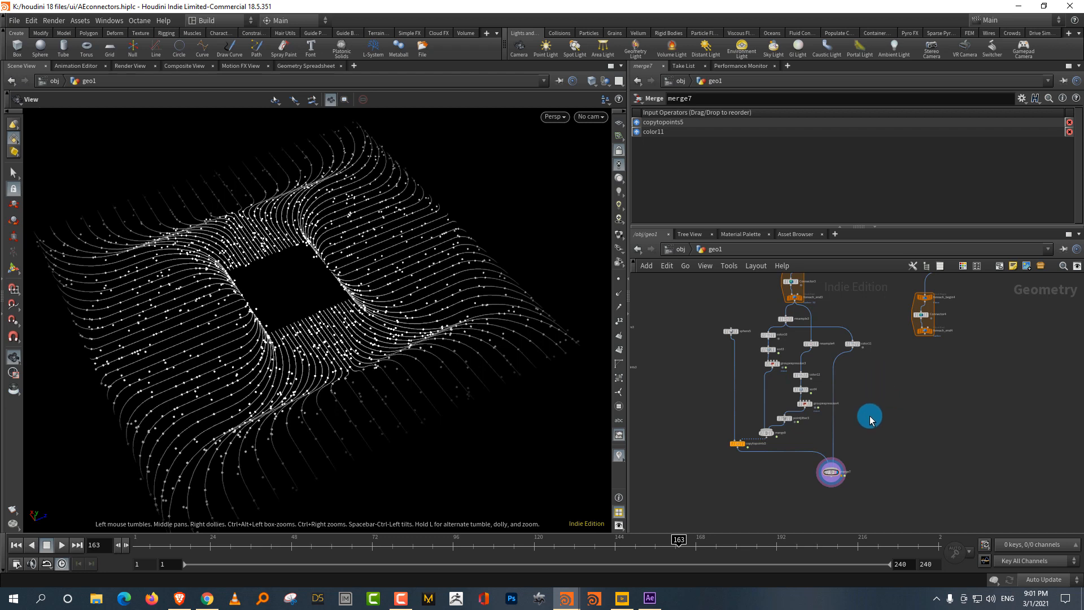
pyautogui.scroll(2, 870, 416)
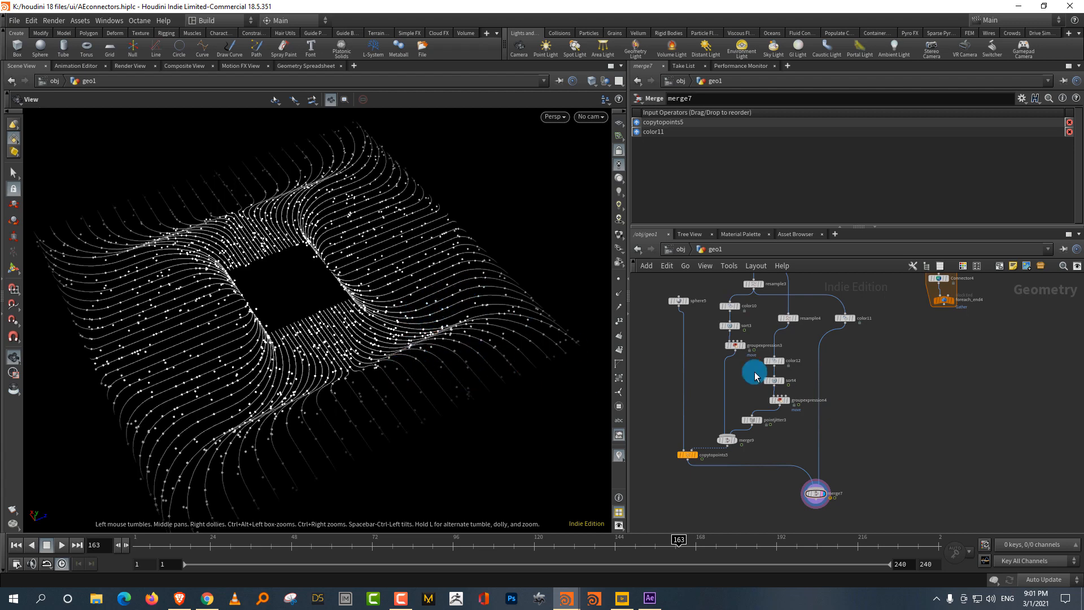
pyautogui.scroll(2, 884, 420)
pyautogui.moveTo(798, 429); pyautogui.dragTo(906, 400, button='middle')
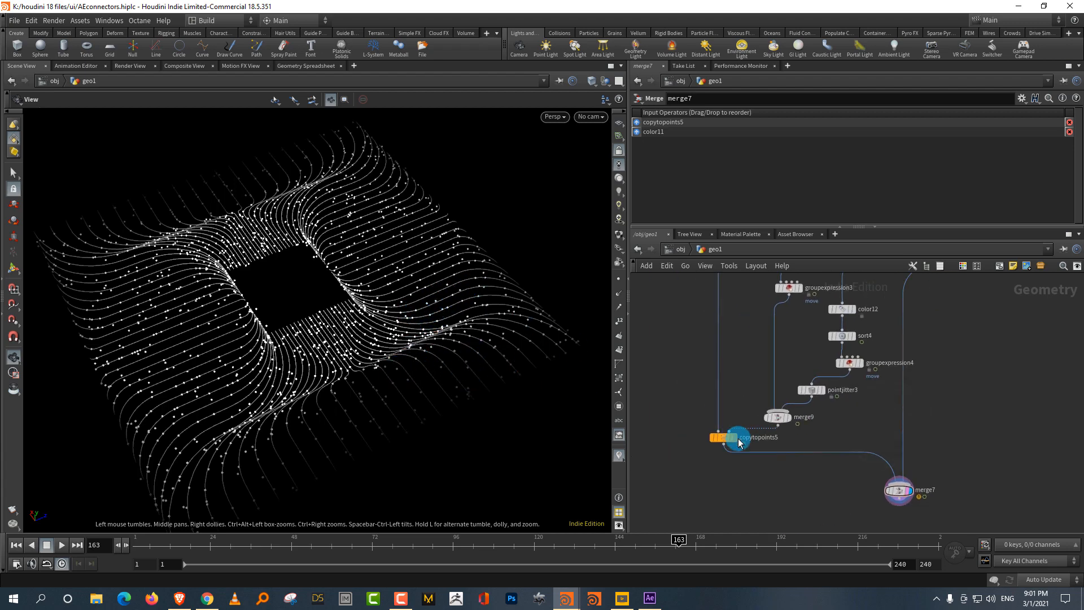
pyautogui.scroll(3, 736, 404)
pyautogui.moveTo(751, 421); pyautogui.dragTo(752, 397, button='middle')
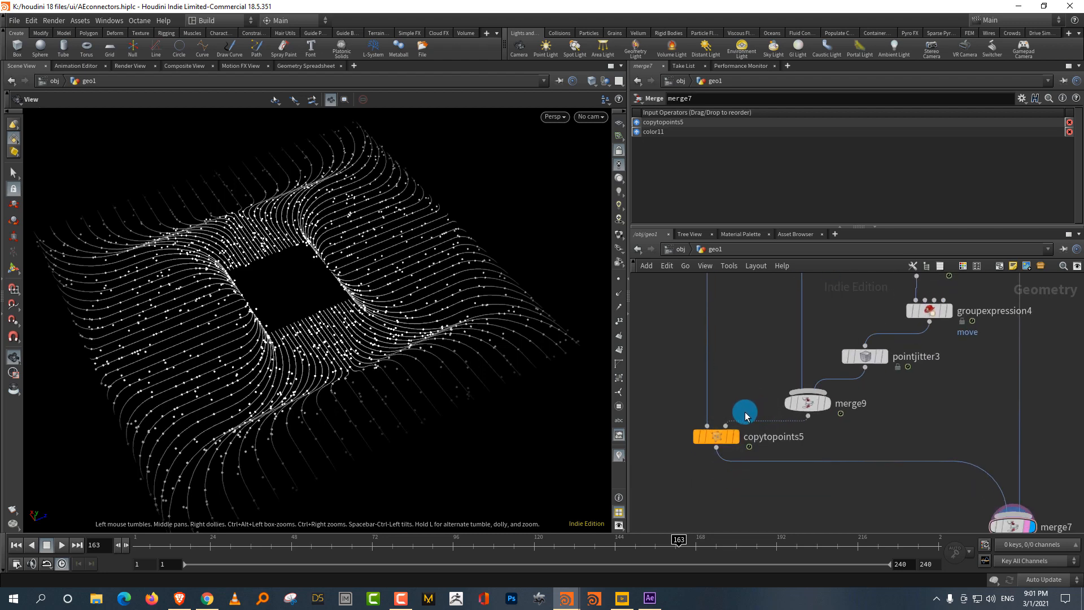
pyautogui.moveTo(769, 301); pyautogui.dragTo(754, 435, button='middle')
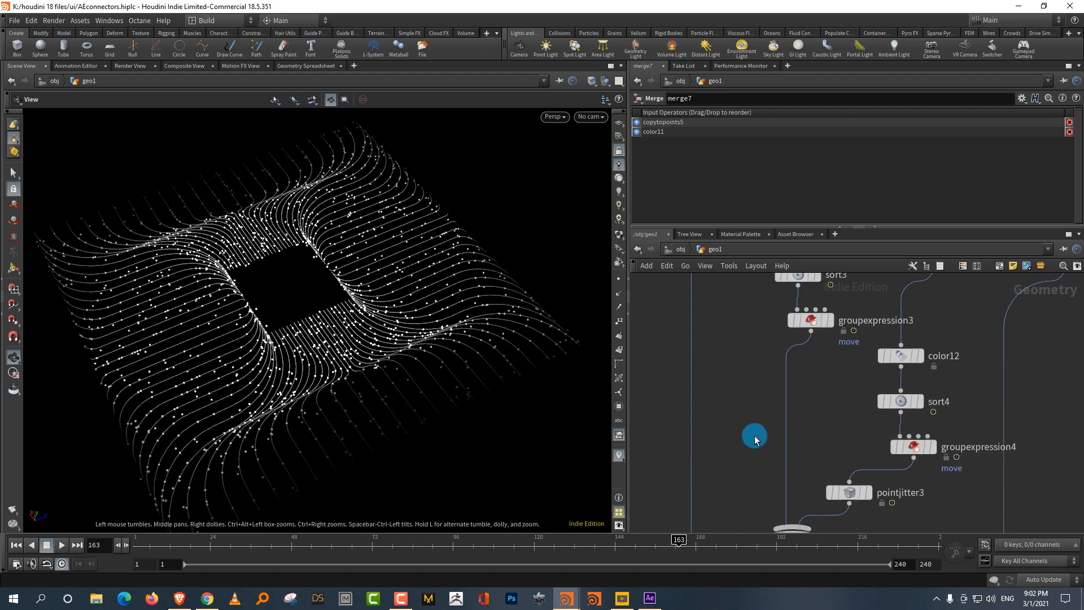
# - Move the sphere5 node down the network so it sits close to copytopoints5
pyautogui.moveTo(722, 290); pyautogui.dragTo(733, 430, button='middle')
pyautogui.moveTo(738, 323); pyautogui.dragTo(711, 470)
pyautogui.moveTo(746, 496); pyautogui.dragTo(770, 342, button='middle')
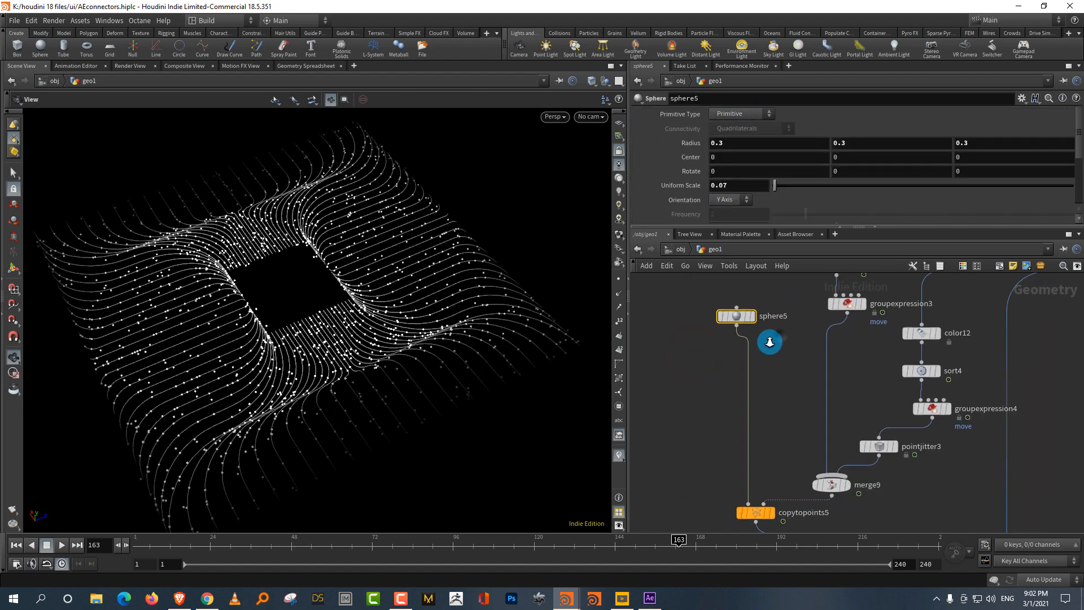
pyautogui.moveTo(770, 342); pyautogui.dragTo(763, 345, button='right')
pyautogui.moveTo(737, 317); pyautogui.dragTo(716, 437)
pyautogui.moveTo(760, 425); pyautogui.dragTo(695, 363, button='middle')
# - Move the color11 node down closer to merge7 and display its output
pyautogui.moveTo(1019, 407); pyautogui.dragTo(887, 377, button='middle')
pyautogui.moveTo(849, 357); pyautogui.dragTo(853, 449)
pyautogui.click(870, 445)
pyautogui.moveTo(938, 491); pyautogui.dragTo(927, 370, button='middle')
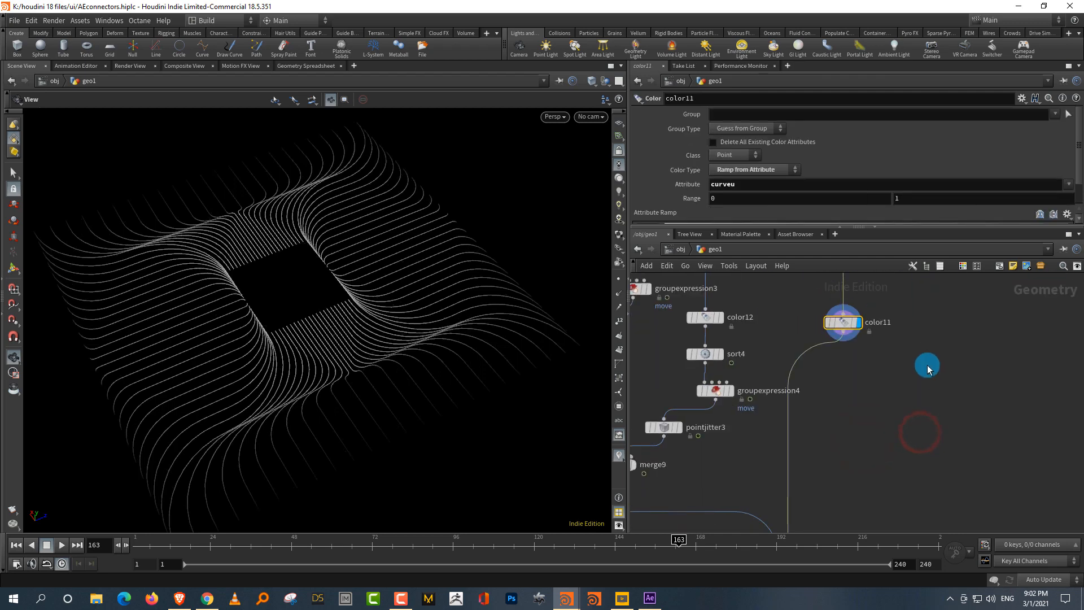
pyautogui.scroll(-5, 928, 370)
pyautogui.moveTo(873, 390); pyautogui.dragTo(876, 456)
pyautogui.click(907, 412)
pyautogui.scroll(3, 917, 430)
pyautogui.moveTo(895, 473); pyautogui.dragTo(962, 394, button='middle')
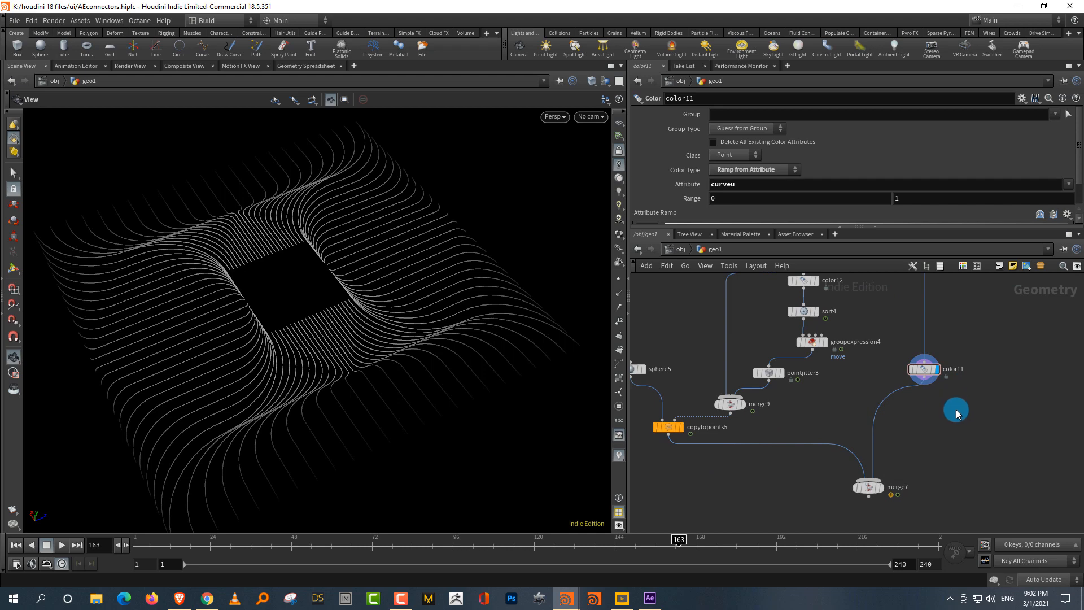
pyautogui.click(900, 374)
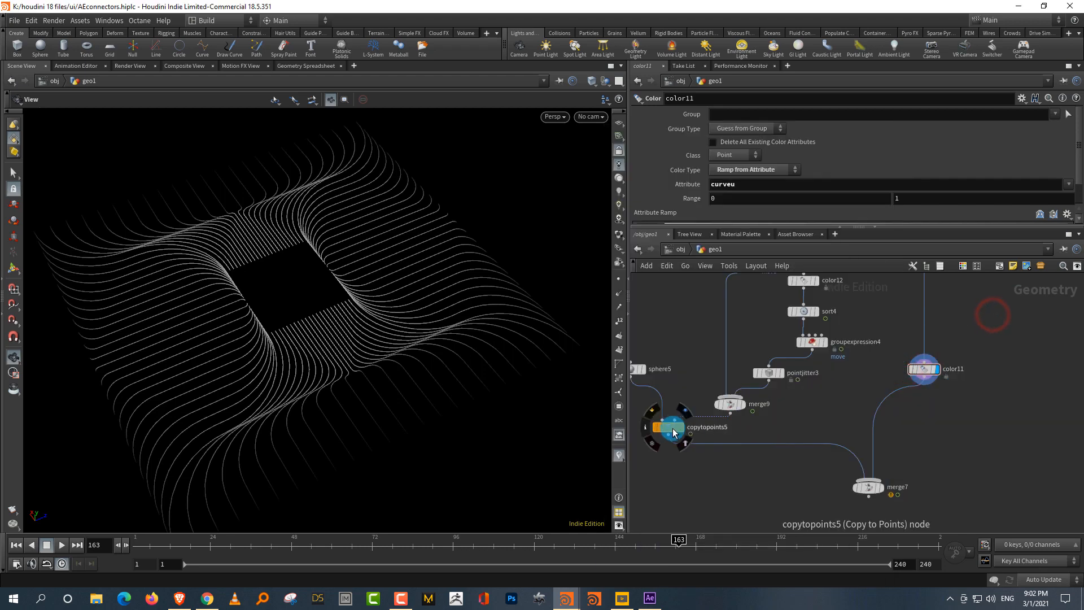
# - Display the output of copytopoints5 and move the merge7 node further down to make room
pyautogui.click(681, 430)
pyautogui.click(645, 428)
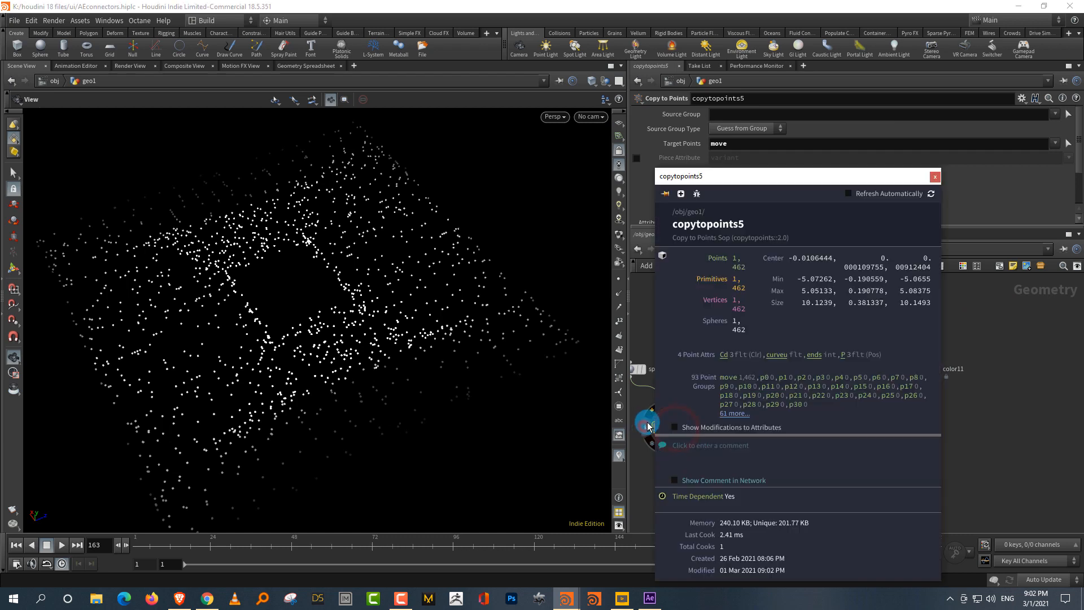
pyautogui.click(1001, 410)
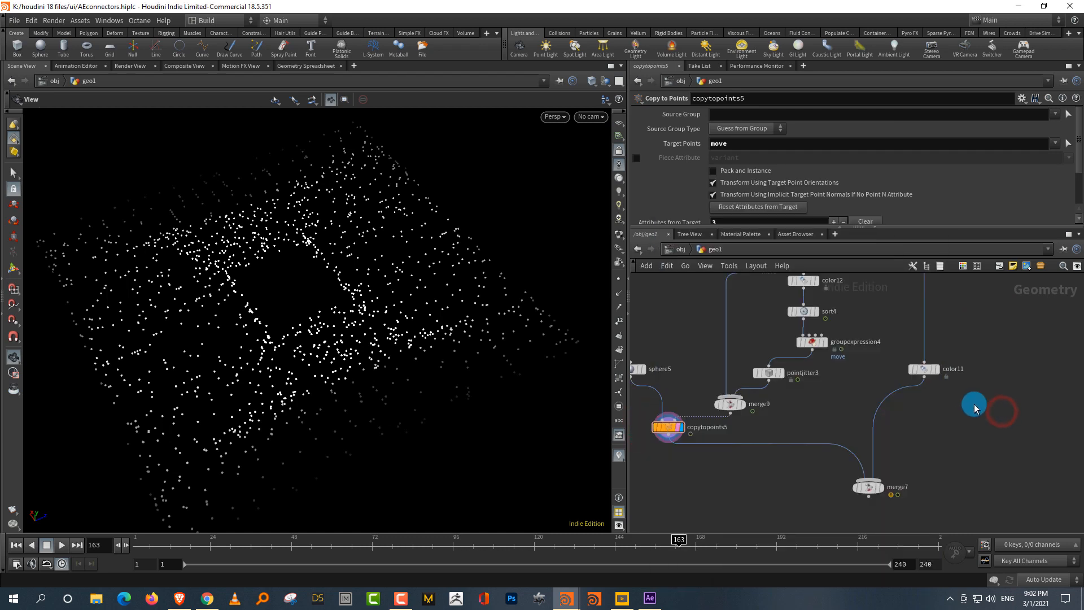
pyautogui.moveTo(949, 426); pyautogui.dragTo(1015, 330, button='middle')
pyautogui.moveTo(936, 393); pyautogui.dragTo(923, 482)
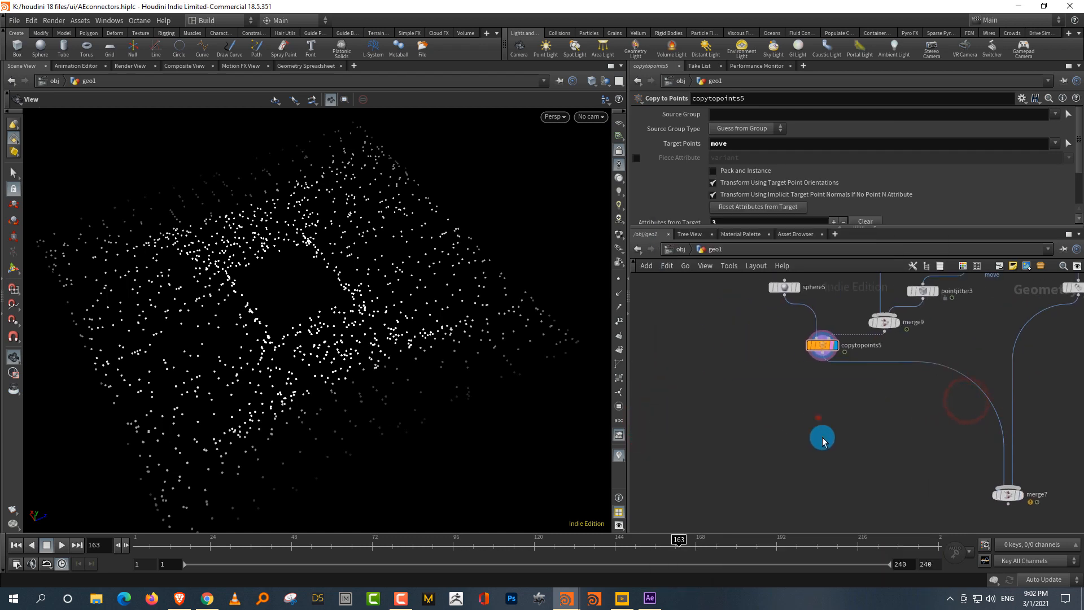
# - Add a Grid node in the empty area below copytopoints5
pyautogui.press('Tab')
pyautogui.write('gri')
pyautogui.click(960, 37)
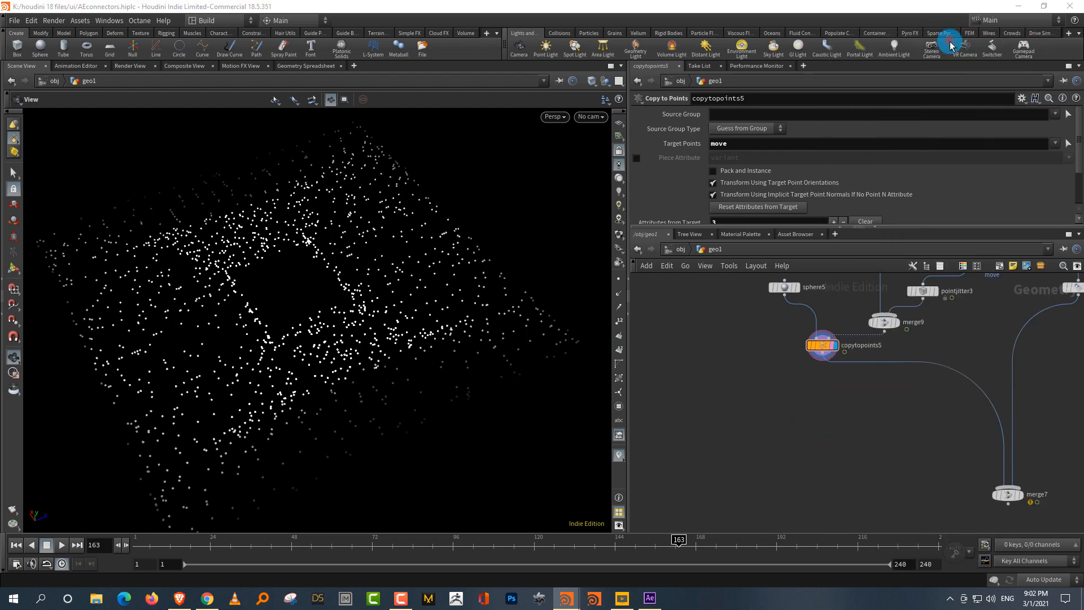
pyautogui.click(744, 423)
# - Create a new camera from the current view and set its resolution to 640 x 480
pyautogui.click(593, 121)
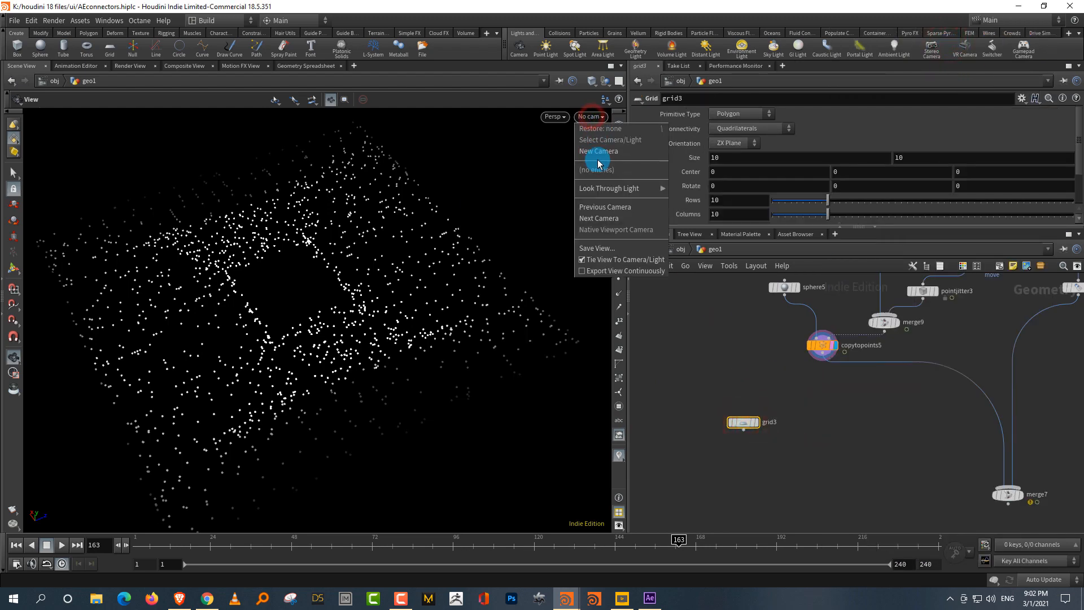
pyautogui.click(593, 158)
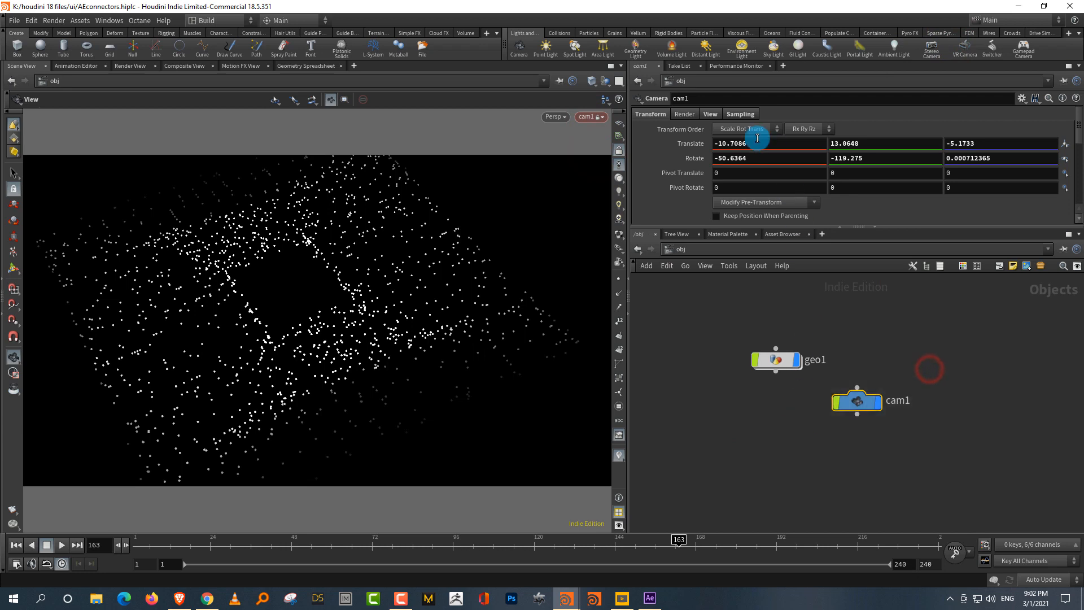
pyautogui.click(710, 115)
pyautogui.click(1066, 142)
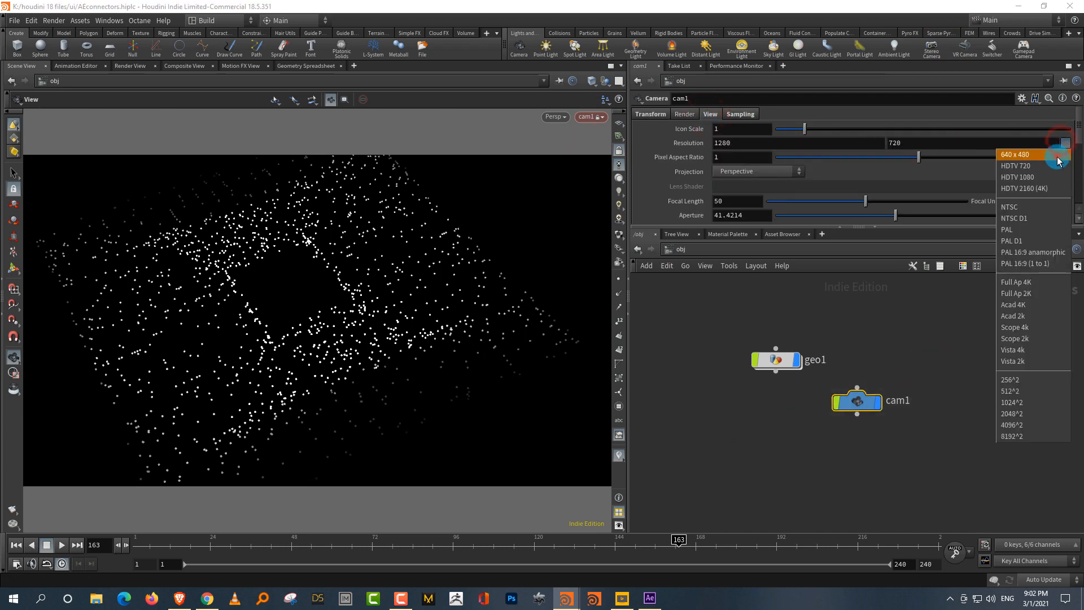
pyautogui.click(1058, 158)
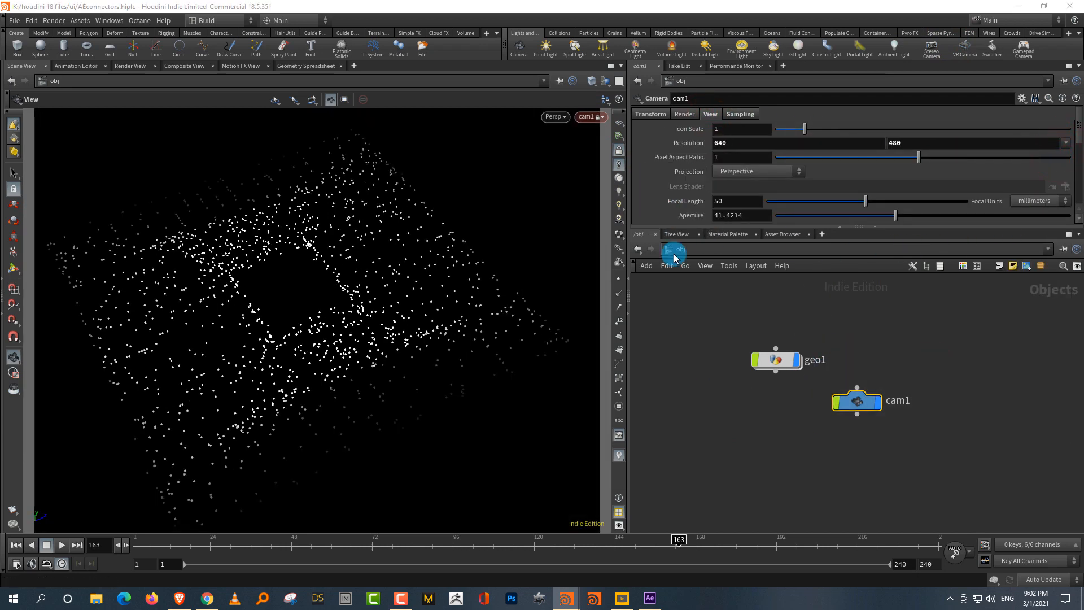
# - Display grid3 inside geo1 as wireframe and give it a size of 34 by 34 with 30 rows and 30 columns
pyautogui.doubleClick(780, 366)
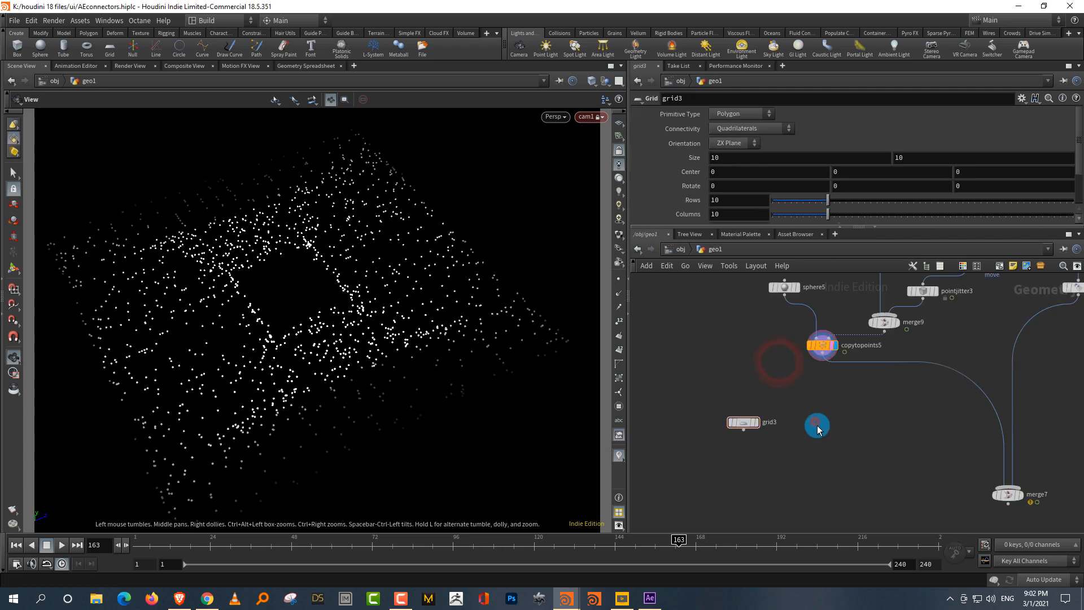
pyautogui.moveTo(816, 425); pyautogui.dragTo(743, 422)
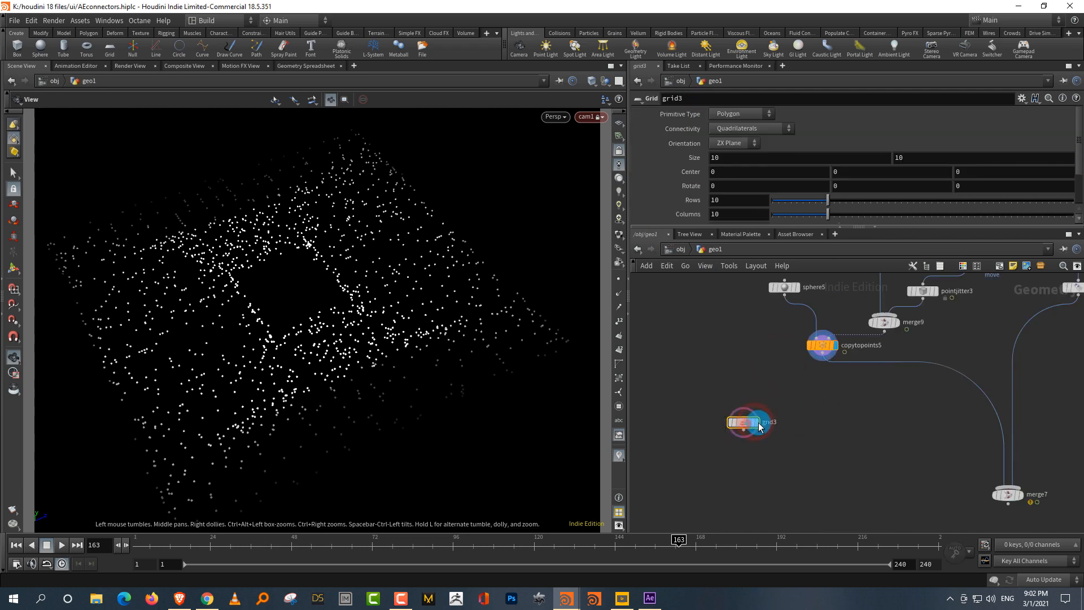
pyautogui.click(758, 423)
pyautogui.moveTo(702, 161)
pyautogui.mouseDown(button='middle')
pyautogui.moveTo(690, 126)
pyautogui.moveTo(770, 134)
pyautogui.moveTo(821, 118)
pyautogui.mouseUp(button='middle')
pyautogui.press('w')
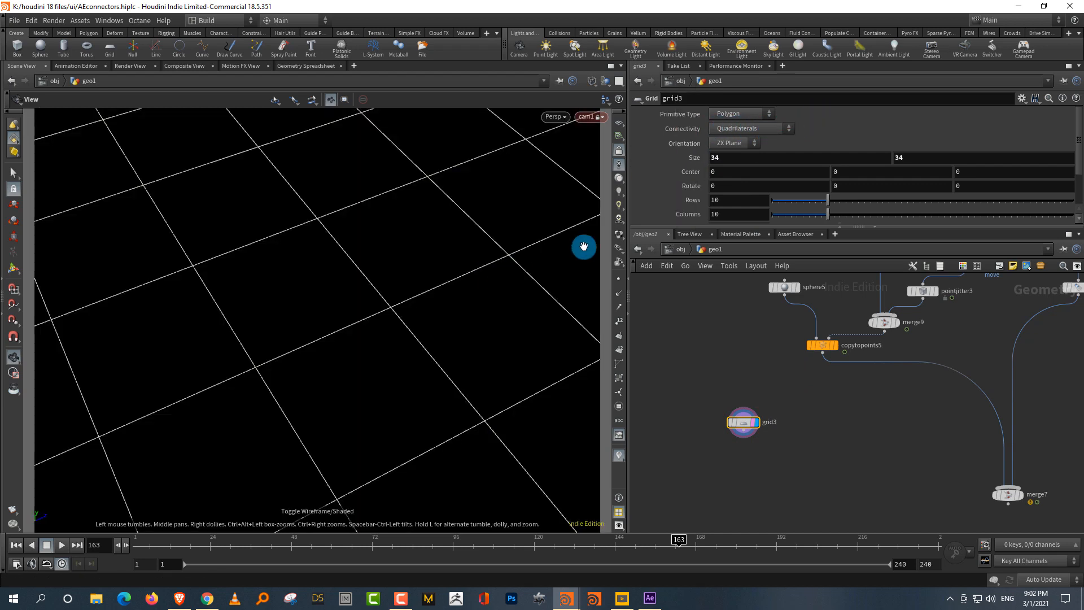
pyautogui.moveTo(870, 202); pyautogui.dragTo(951, 220)
pyautogui.click(957, 216)
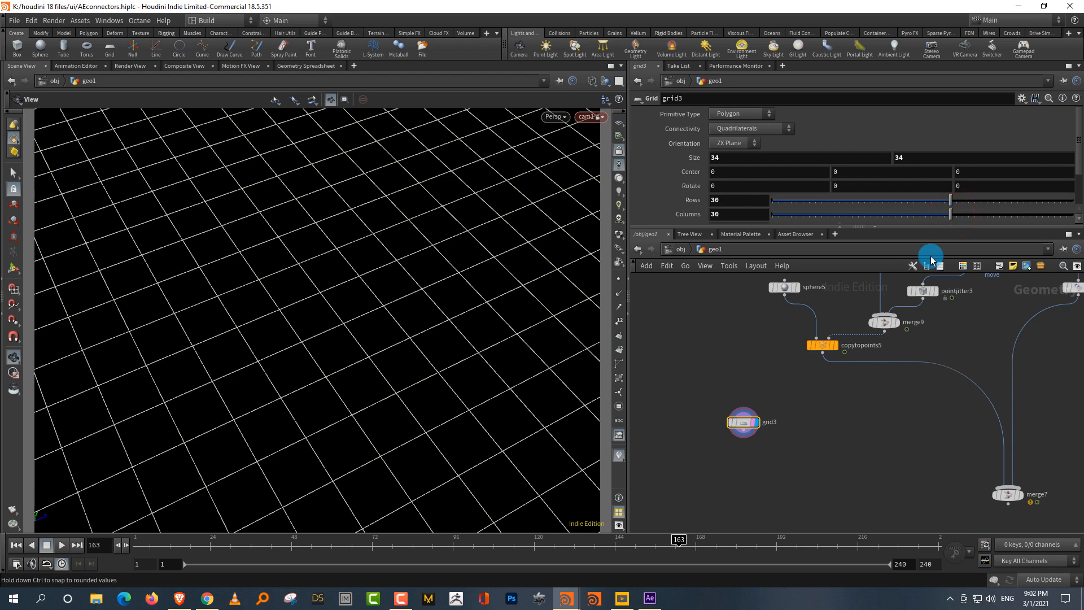
# - Add an Add node wired to the output of grid3 and display it
pyautogui.moveTo(794, 480); pyautogui.dragTo(787, 463, button='middle')
pyautogui.scroll(2, 787, 463)
pyautogui.moveTo(801, 426); pyautogui.dragTo(797, 483, button='middle')
pyautogui.moveTo(721, 453)
pyautogui.mouseDown()
pyautogui.moveTo(680, 382)
pyautogui.moveTo(718, 450)
pyautogui.mouseUp()
pyautogui.click(740, 412)
pyautogui.press('Tab')
pyautogui.write('add')
pyautogui.press('Return')
pyautogui.click(705, 442)
pyautogui.click(720, 442)
# - Place a new Copy to Points node below the Add node
pyautogui.scroll(-2, 774, 453)
pyautogui.moveTo(786, 447); pyautogui.dragTo(765, 436, button='middle')
pyautogui.press('Tab')
pyautogui.write('copy')
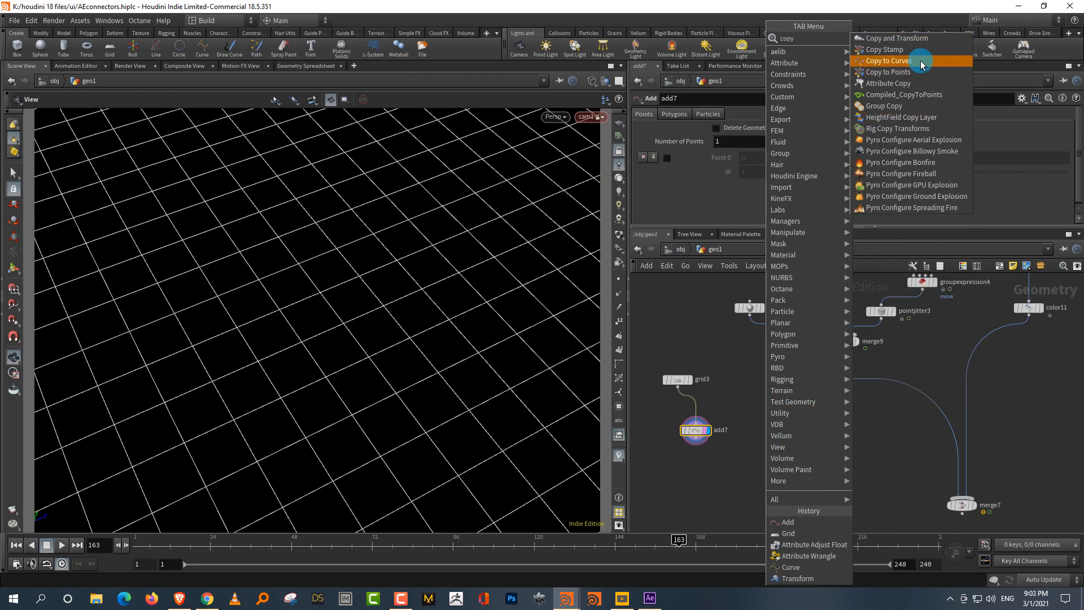
pyautogui.click(904, 72)
pyautogui.click(760, 480)
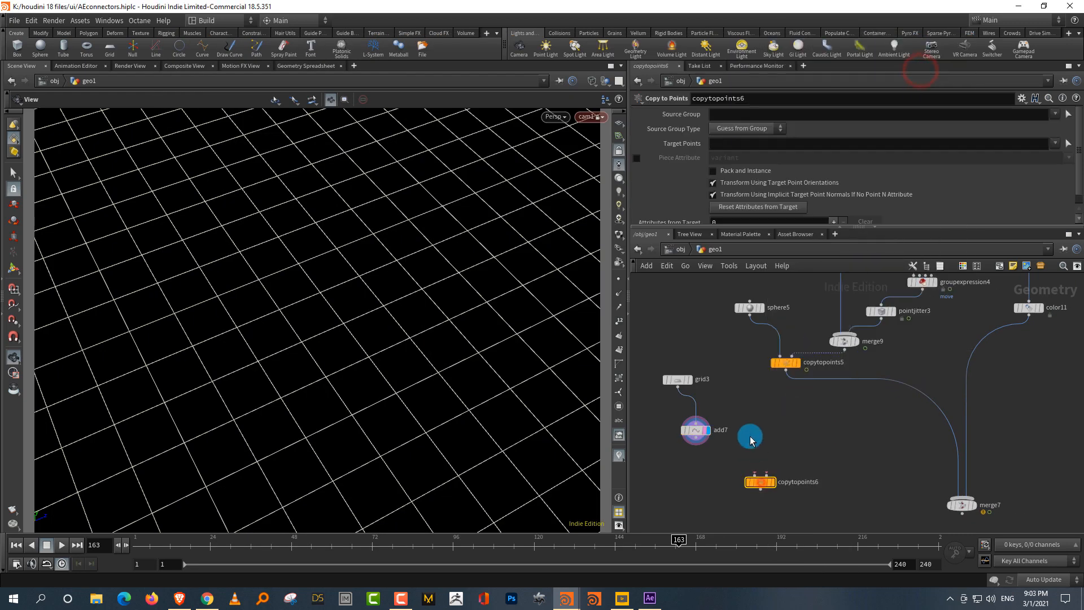
# - Enable Delete Geometry But Keep the Points on add7, and wire add7 and sphere5 into copytopoints6's first and second inputs
pyautogui.click(754, 128)
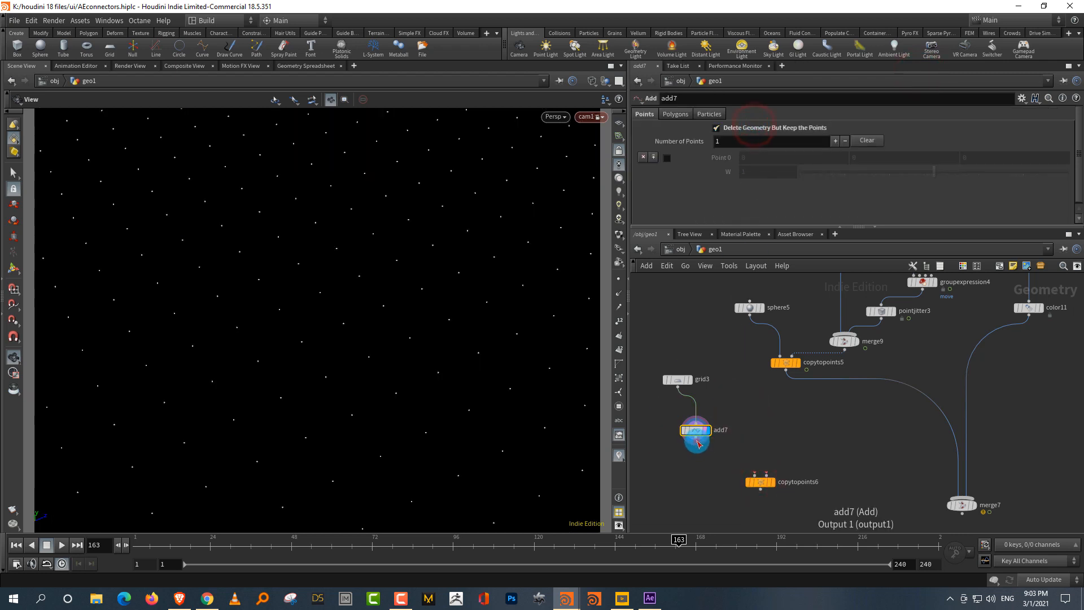
pyautogui.moveTo(697, 440); pyautogui.dragTo(755, 475)
pyautogui.moveTo(779, 416); pyautogui.dragTo(770, 428, button='middle')
pyautogui.click(741, 327)
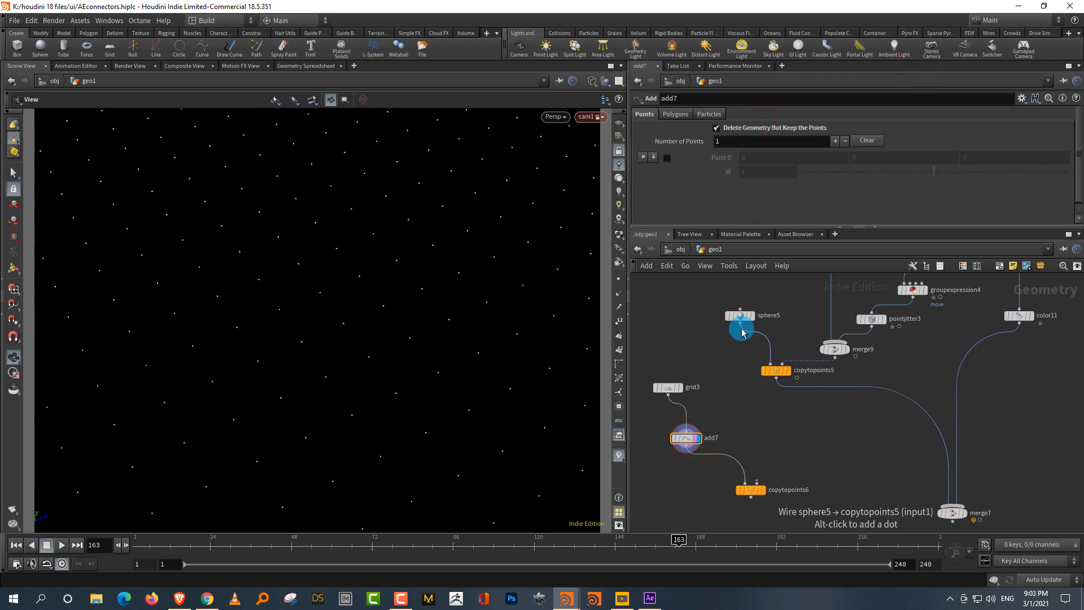
pyautogui.click(757, 487)
# - Display copytopoints6 and swap its two inputs so sphere5 is copied onto the grid points
pyautogui.scroll(2, 785, 441)
pyautogui.click(757, 461)
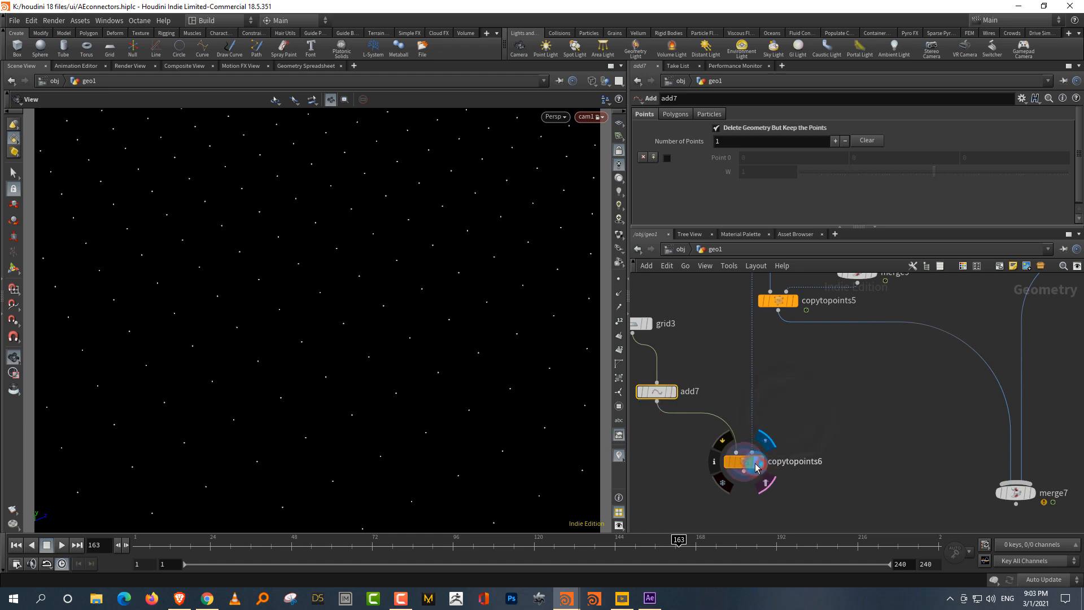
pyautogui.click(747, 463)
pyautogui.moveTo(835, 412); pyautogui.dragTo(725, 473)
pyautogui.hotkey('shift', 'r')
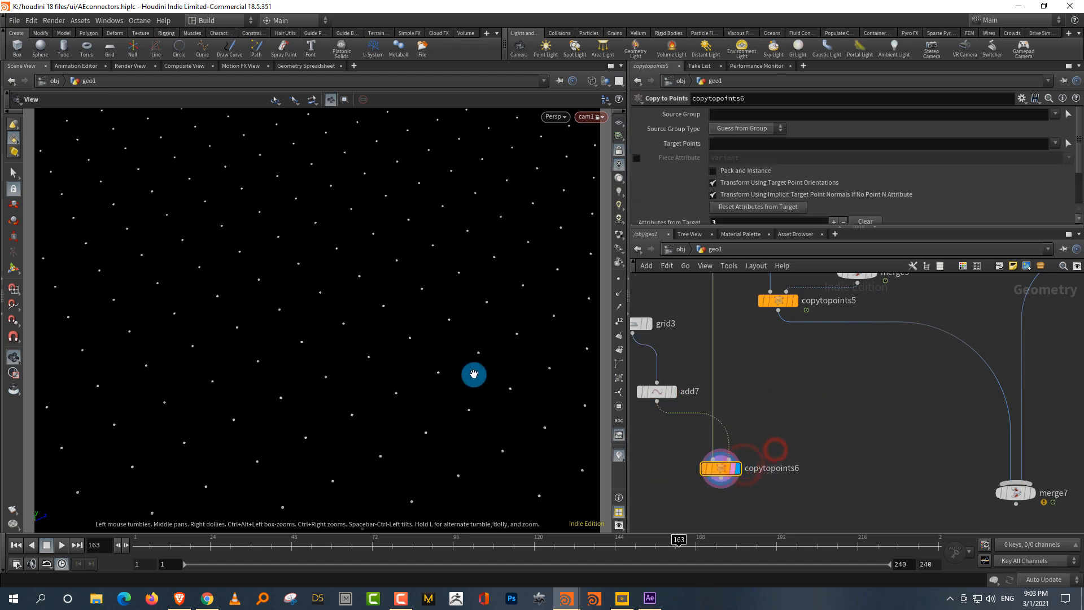
# - Release the view from cam1 and examine the copied sphere dots in a free perspective with the wireframe/shaded display toggled
pyautogui.click(623, 149)
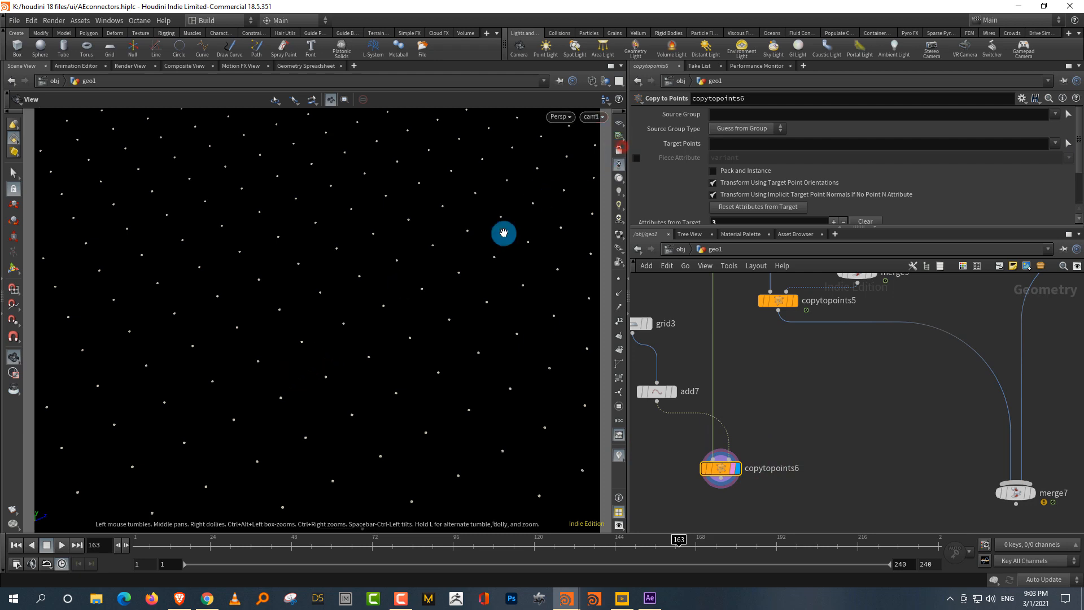
pyautogui.moveTo(296, 366)
pyautogui.mouseDown(button='right')
pyautogui.moveTo(483, 236)
pyautogui.moveTo(384, 280)
pyautogui.moveTo(399, 271)
pyautogui.moveTo(252, 423)
pyautogui.mouseUp(button='right')
pyautogui.press('w')
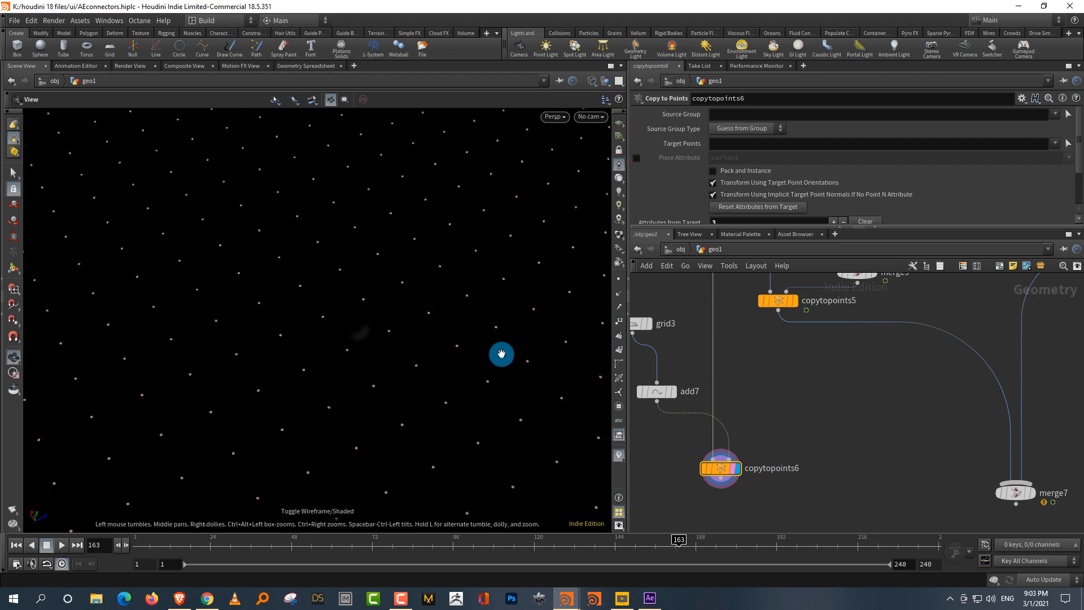
# - Insert an Attribute Adjust Float node between add7 and copytopoints6
pyautogui.moveTo(816, 383); pyautogui.dragTo(793, 408, button='middle')
pyautogui.scroll(-3, 808, 424)
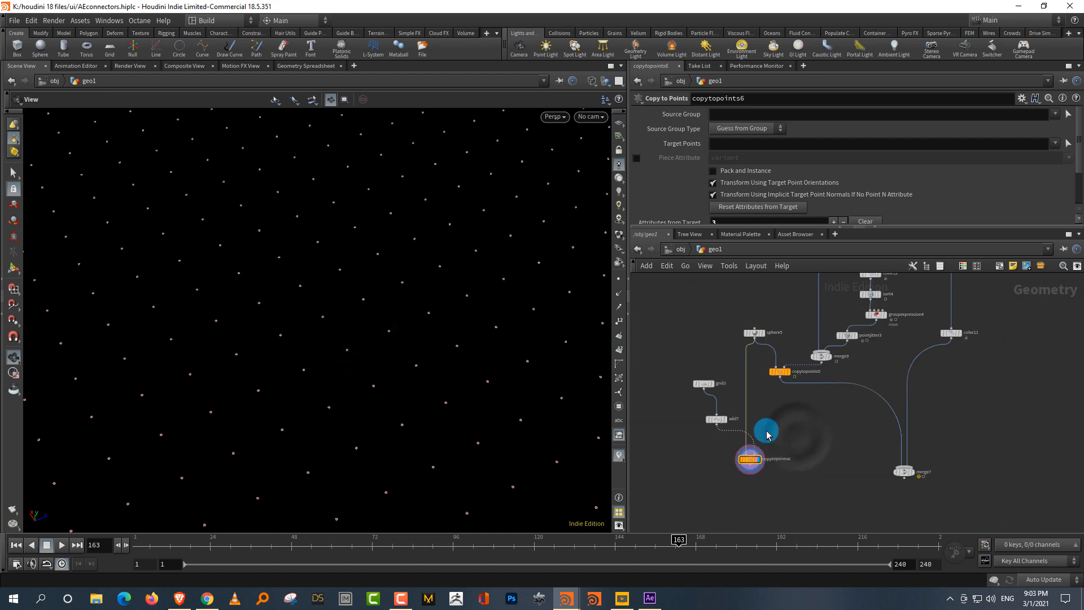
pyautogui.scroll(3, 769, 430)
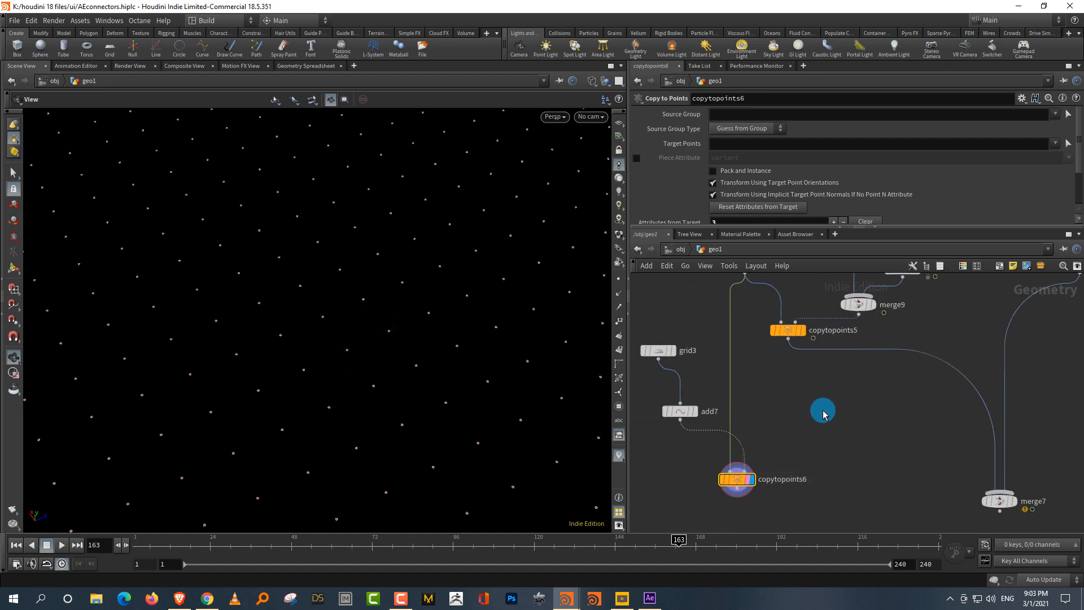
pyautogui.moveTo(823, 414); pyautogui.dragTo(791, 443, button='middle')
pyautogui.scroll(-2, 779, 443)
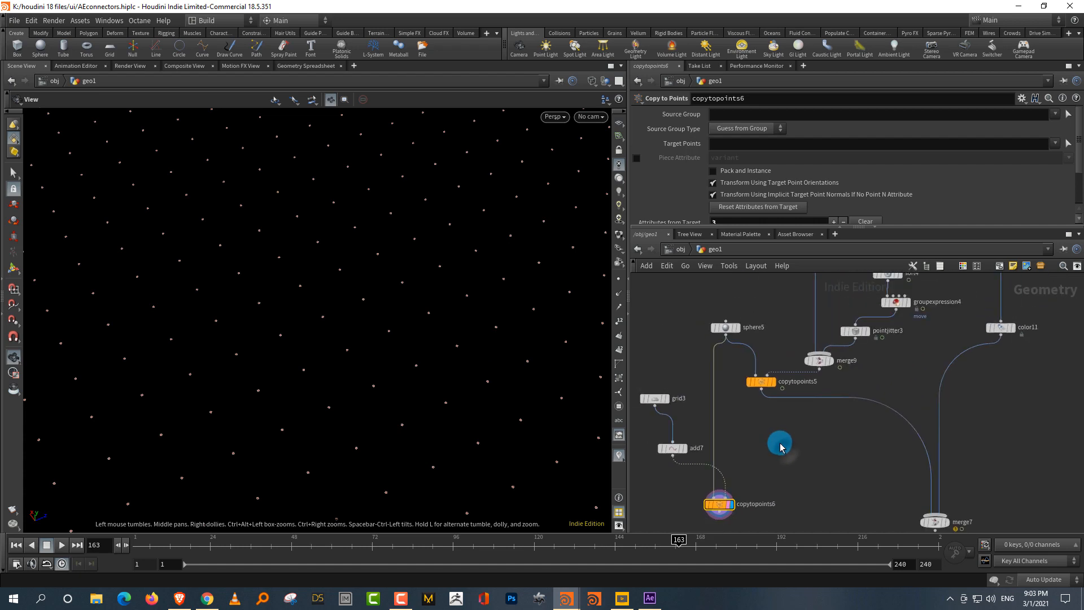
pyautogui.press('Tab')
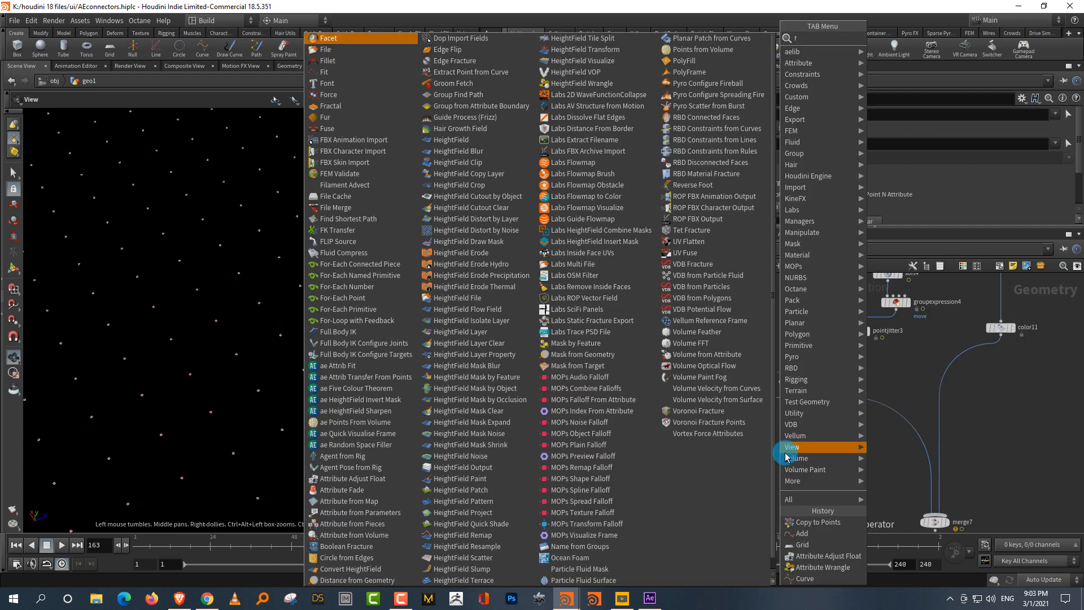
pyautogui.write('flo')
pyautogui.click(941, 38)
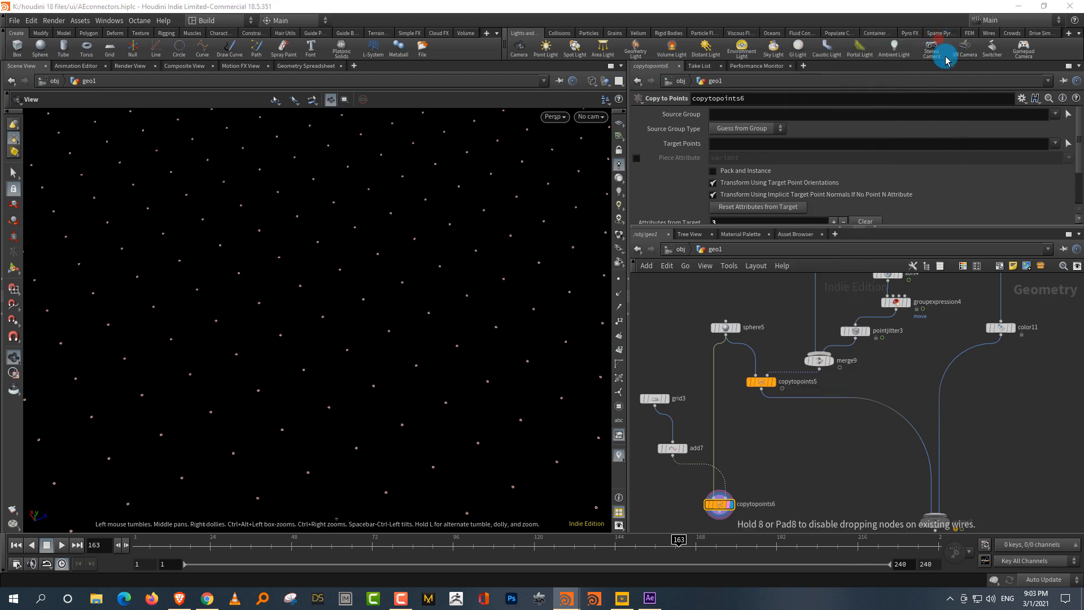
pyautogui.click(693, 465)
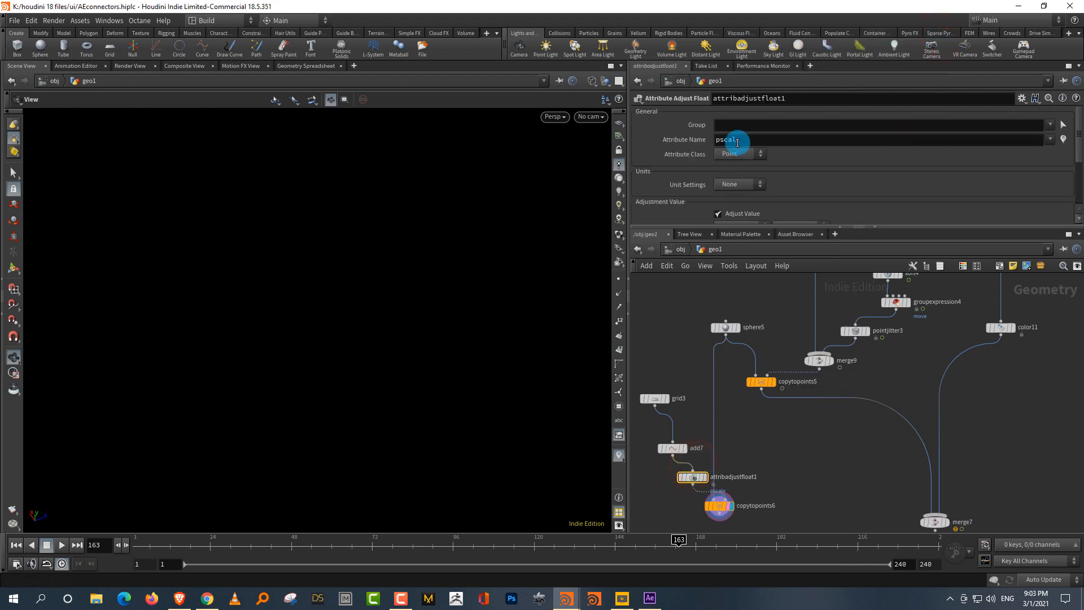
# - Make attribadjustfloat1 always set the point attribute curveu to a constant value of 1
pyautogui.doubleClick(734, 139)
pyautogui.write('curveu')
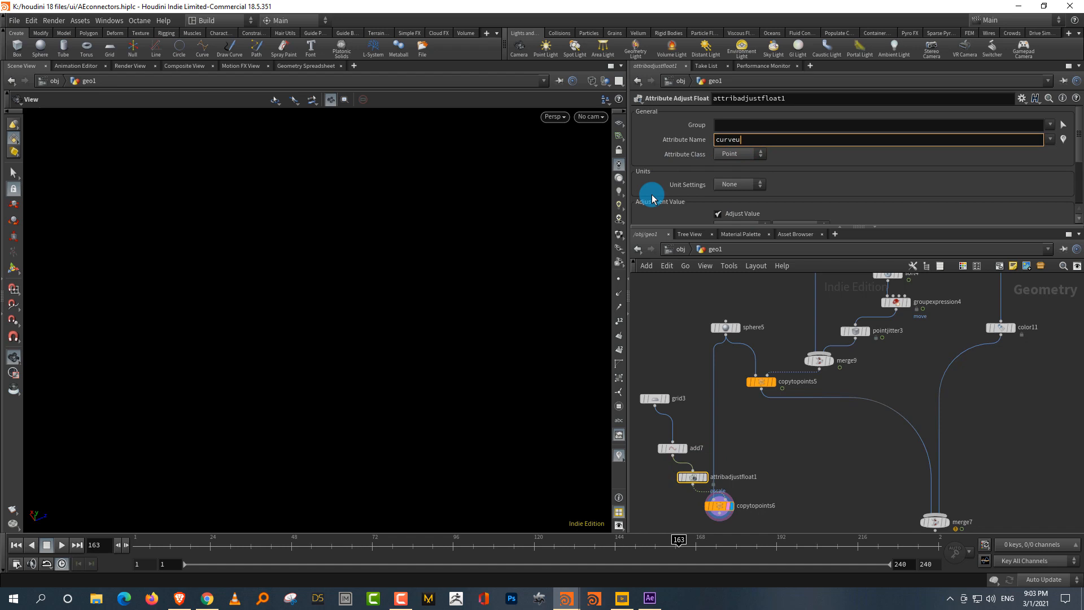
pyautogui.press('Return')
pyautogui.moveTo(1078, 148); pyautogui.dragTo(1079, 182)
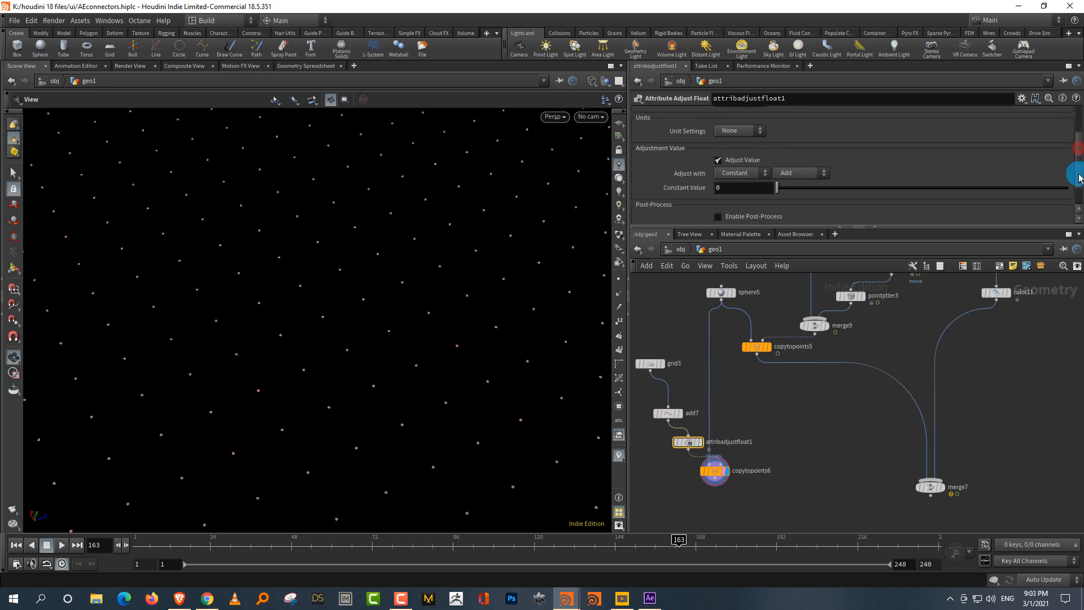
pyautogui.click(814, 172)
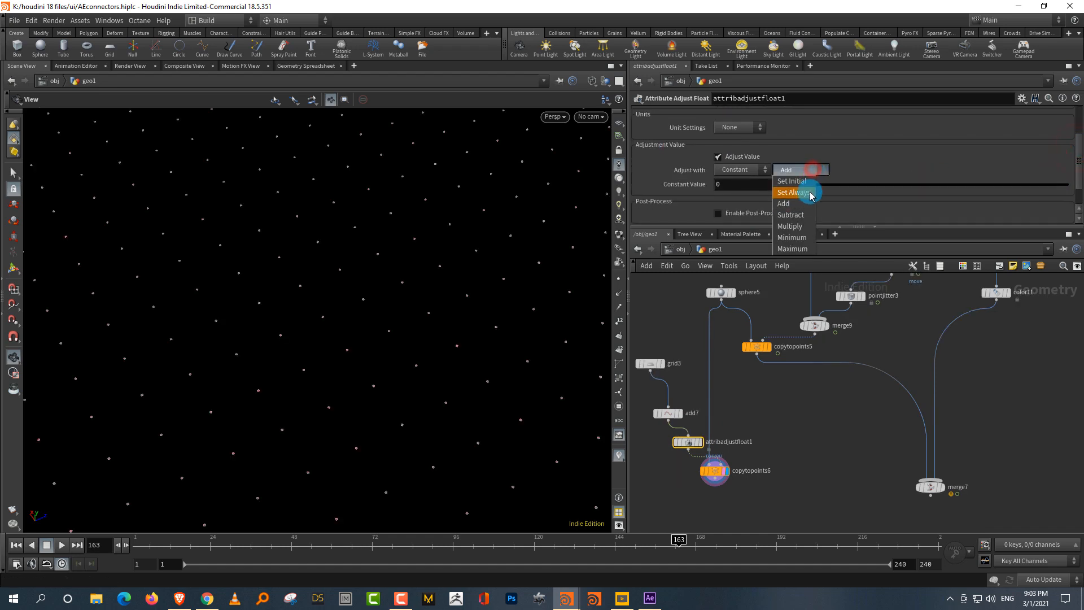
pyautogui.click(807, 195)
pyautogui.moveTo(735, 185); pyautogui.dragTo(702, 210)
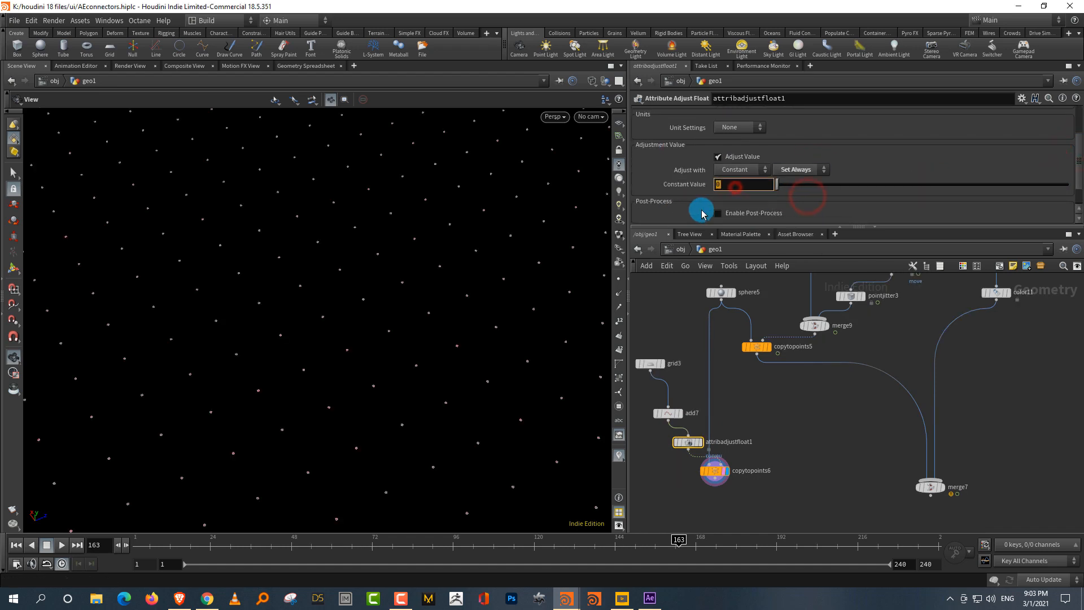
pyautogui.write('1')
pyautogui.press('Return')
# - Wire copytopoints6 into merge7 and display merge7
pyautogui.click(925, 500)
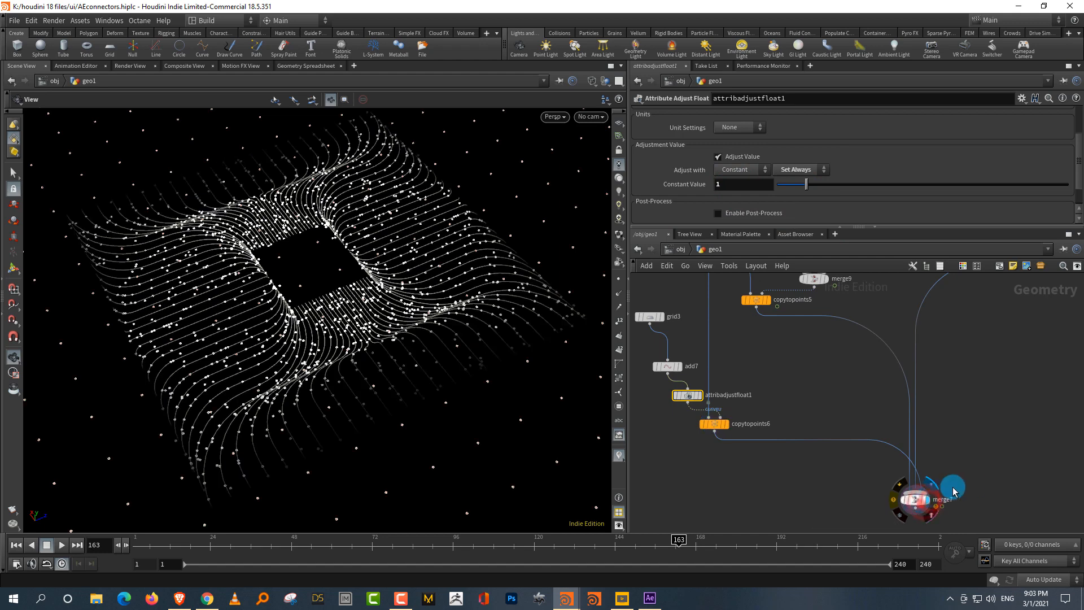
pyautogui.click(915, 499)
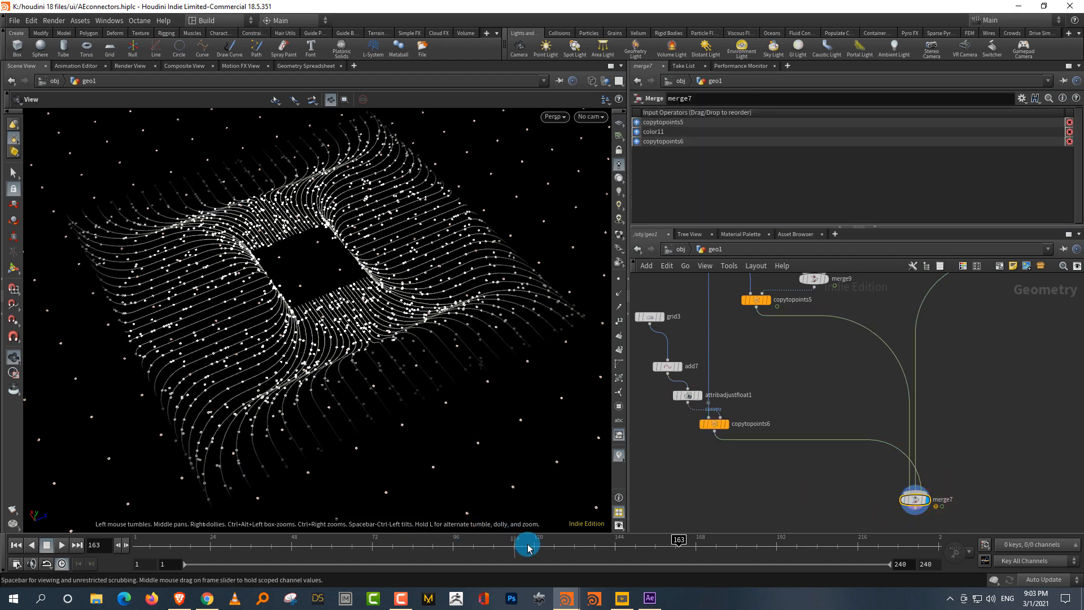
# - Insert a Transform node between sphere5 and copytopoints6 and set its Y translation to -0.05
pyautogui.click(806, 512)
pyautogui.press('Tab')
pyautogui.write('tr')
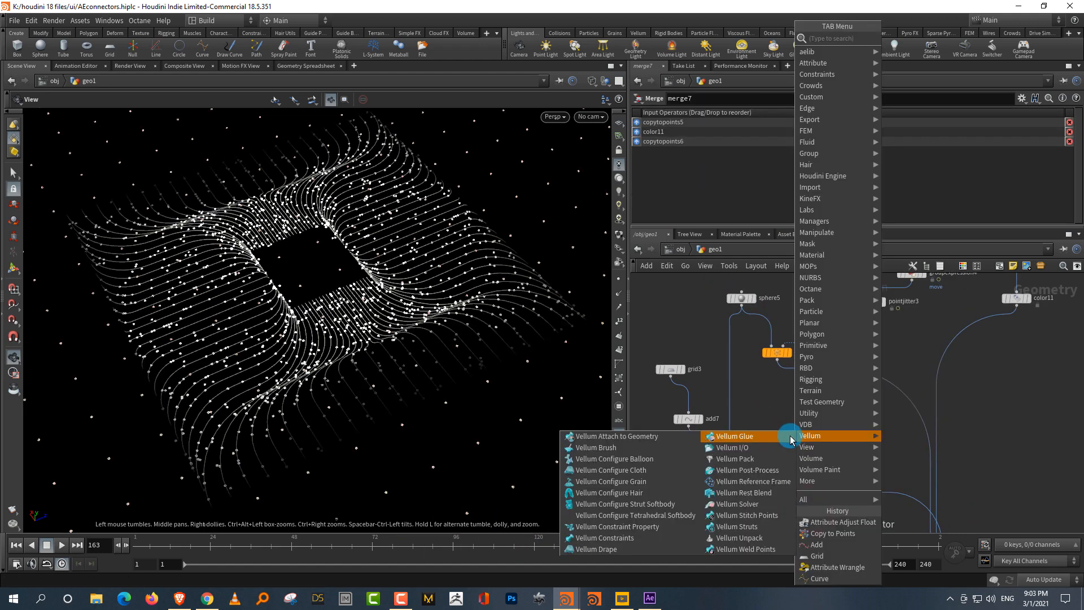
pyautogui.click(624, 61)
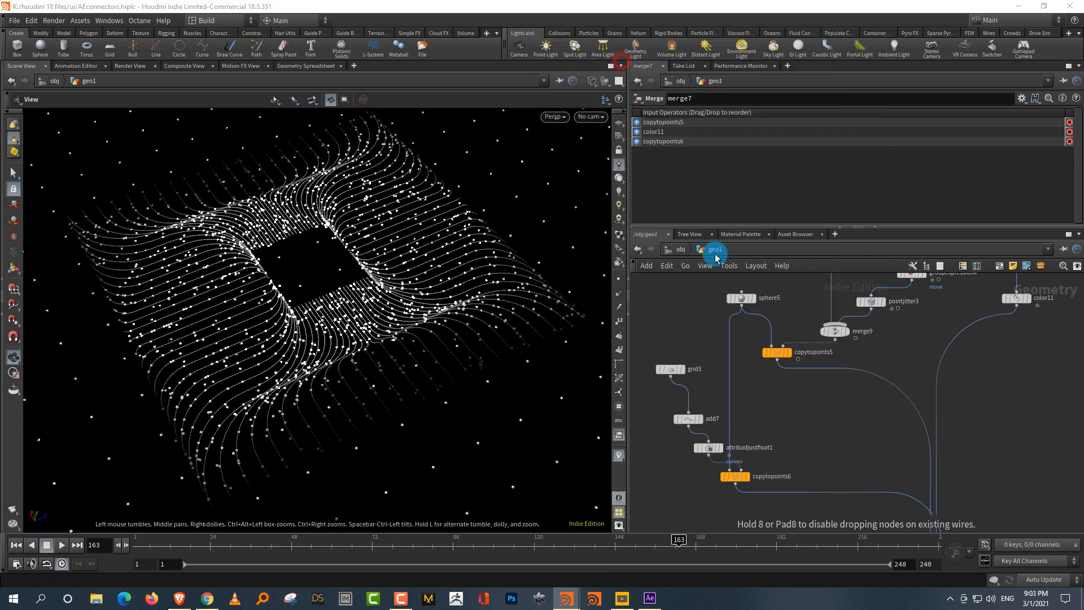
pyautogui.click(732, 355)
pyautogui.moveTo(864, 172); pyautogui.dragTo(834, 174, button='middle')
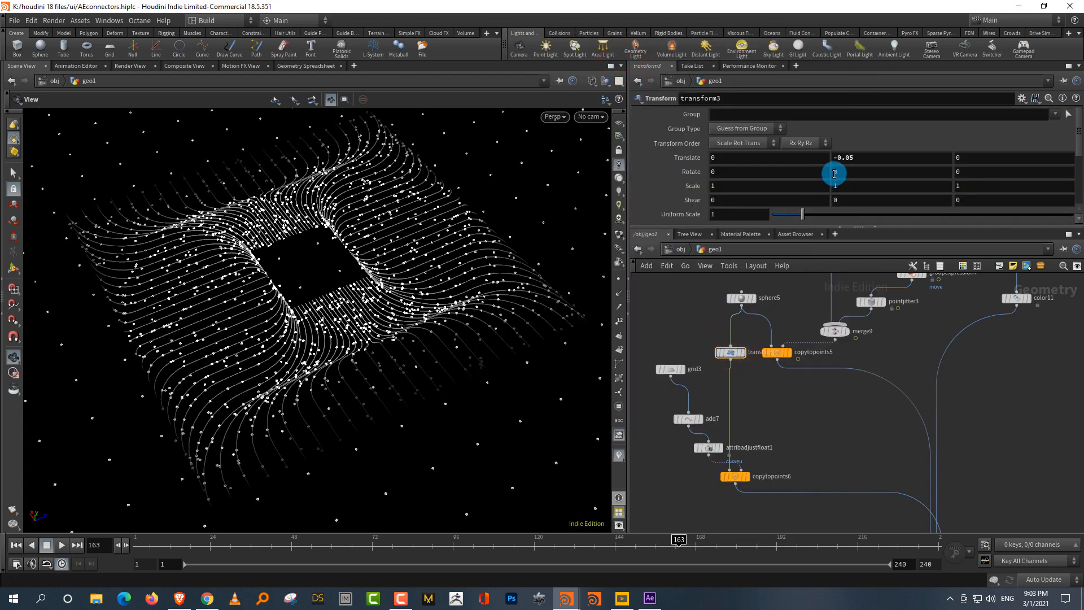
pyautogui.click(839, 443)
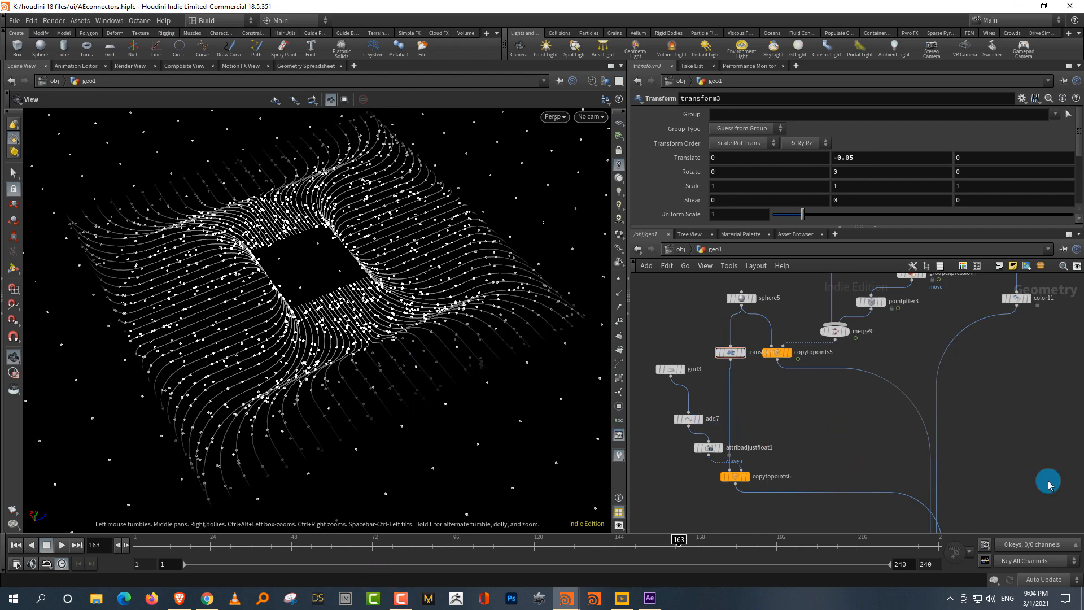
# - Display the color11 node so only the curved connector lines are shown
pyautogui.moveTo(951, 435); pyautogui.dragTo(881, 493, button='middle')
pyautogui.scroll(4, 985, 364)
pyautogui.click(930, 351)
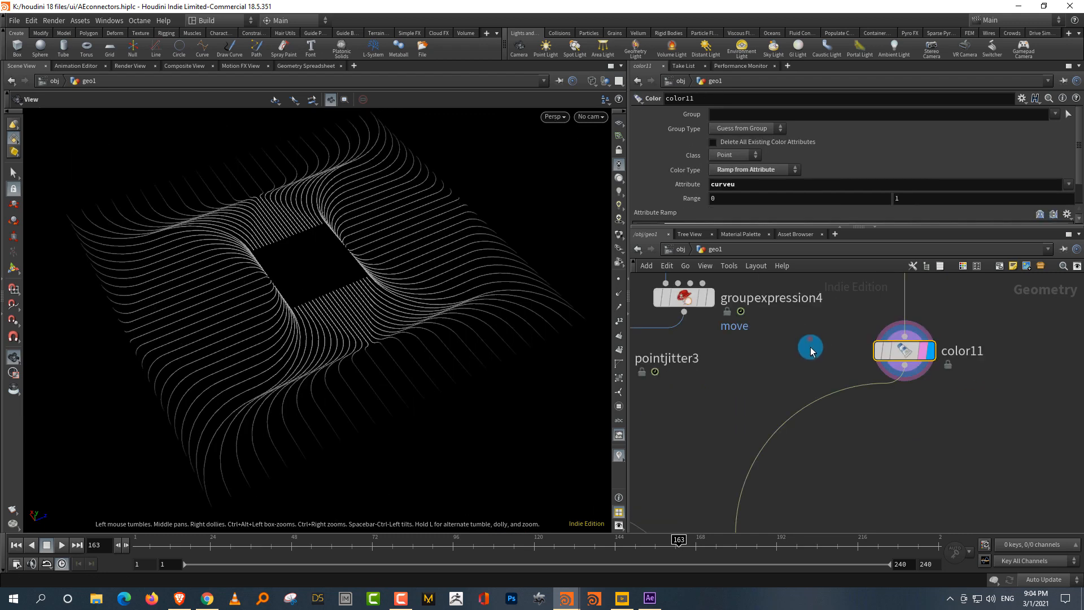
pyautogui.click(810, 339)
# - Look through cam1, lock the camera to the view and slightly adjust its framing of the connector lines
pyautogui.click(590, 116)
pyautogui.click(600, 165)
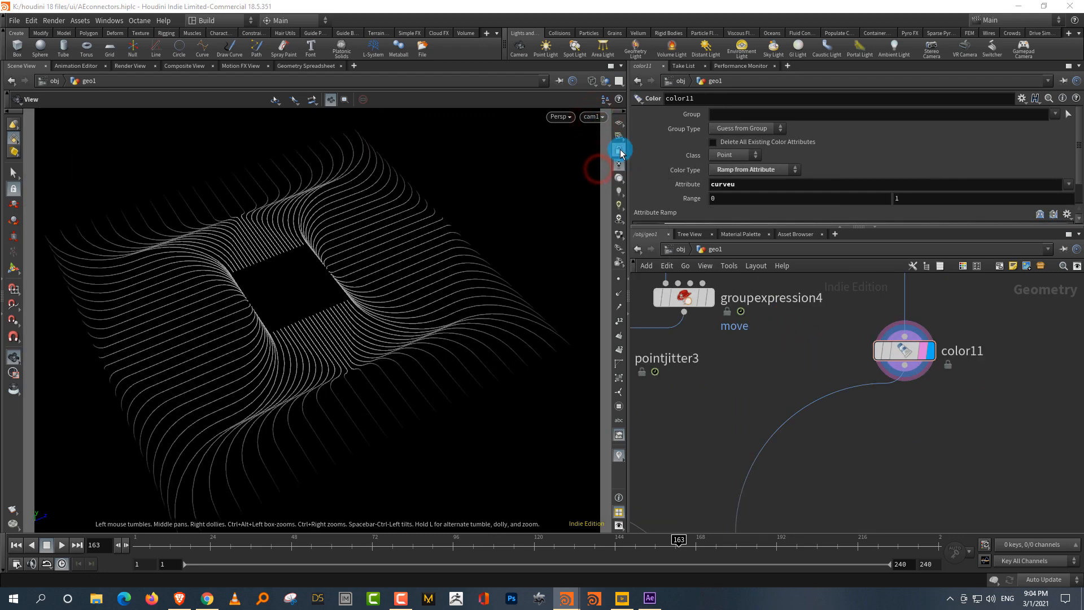
pyautogui.moveTo(434, 291); pyautogui.dragTo(427, 300)
pyautogui.click(647, 340)
pyautogui.click(789, 388)
# - Go up to the object level and add a ROP Network beside geo1 and cam1
pyautogui.click(680, 251)
pyautogui.click(932, 344)
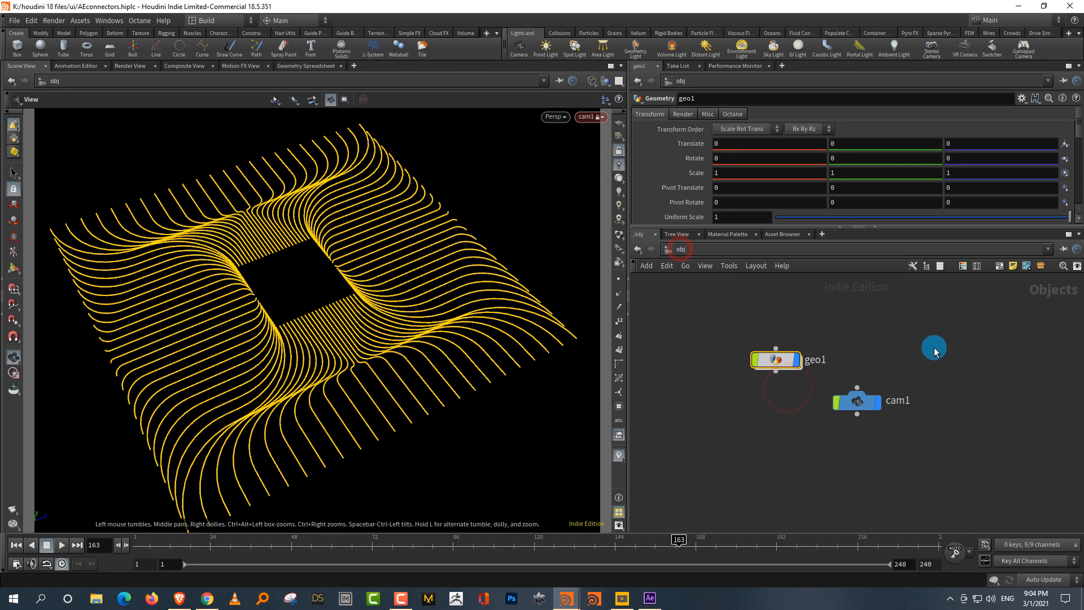
pyautogui.press('Tab')
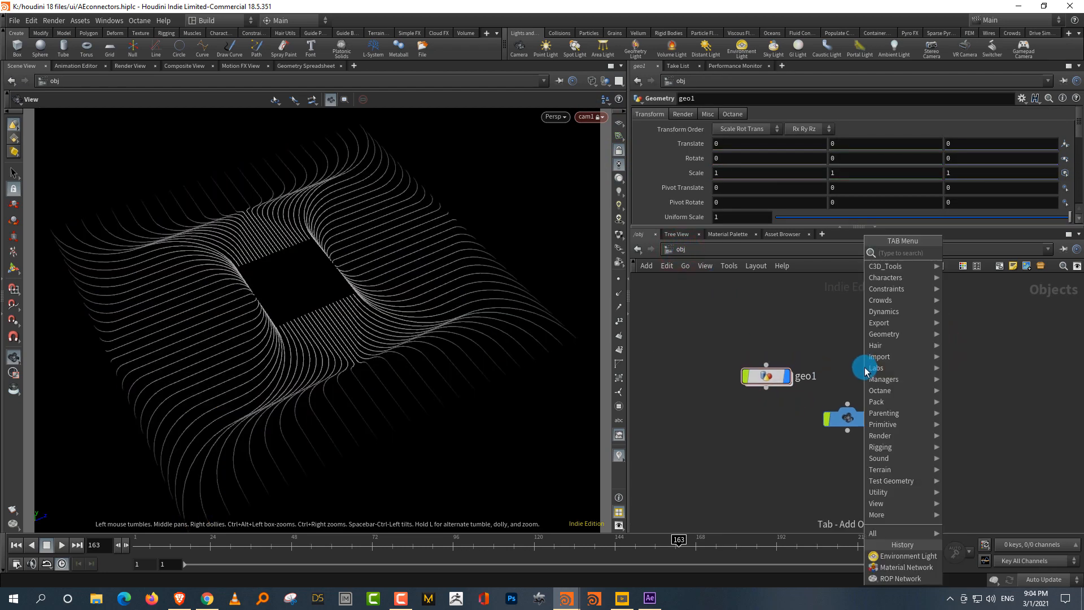
pyautogui.write('rop')
pyautogui.press('Return')
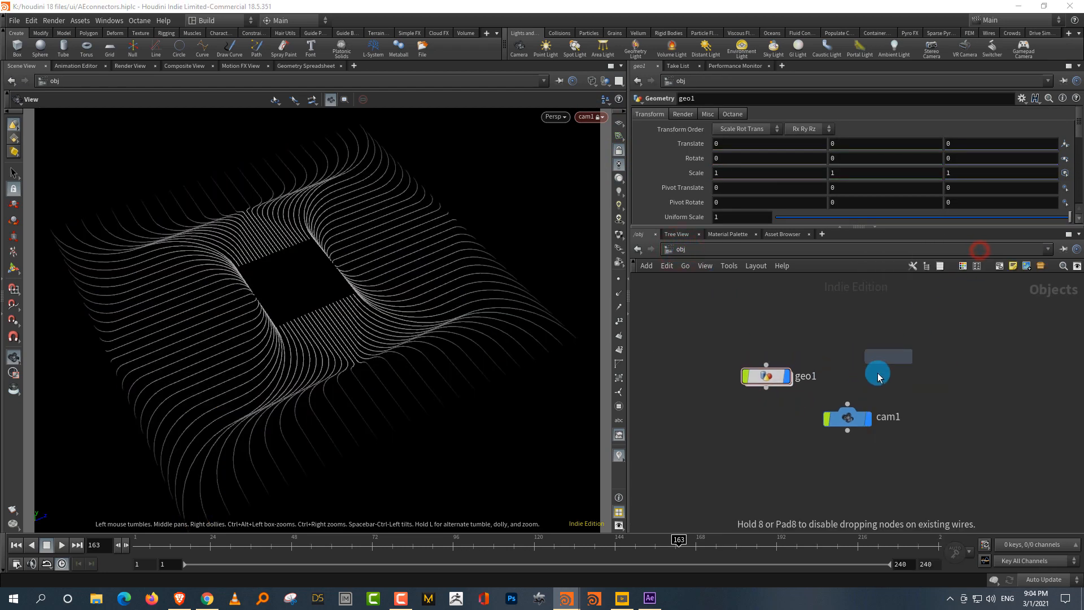
pyautogui.click(877, 367)
# - Add a Mantra node inside ropnet1 and return to the object level
pyautogui.doubleClick(884, 367)
pyautogui.press('Tab')
pyautogui.moveTo(904, 386)
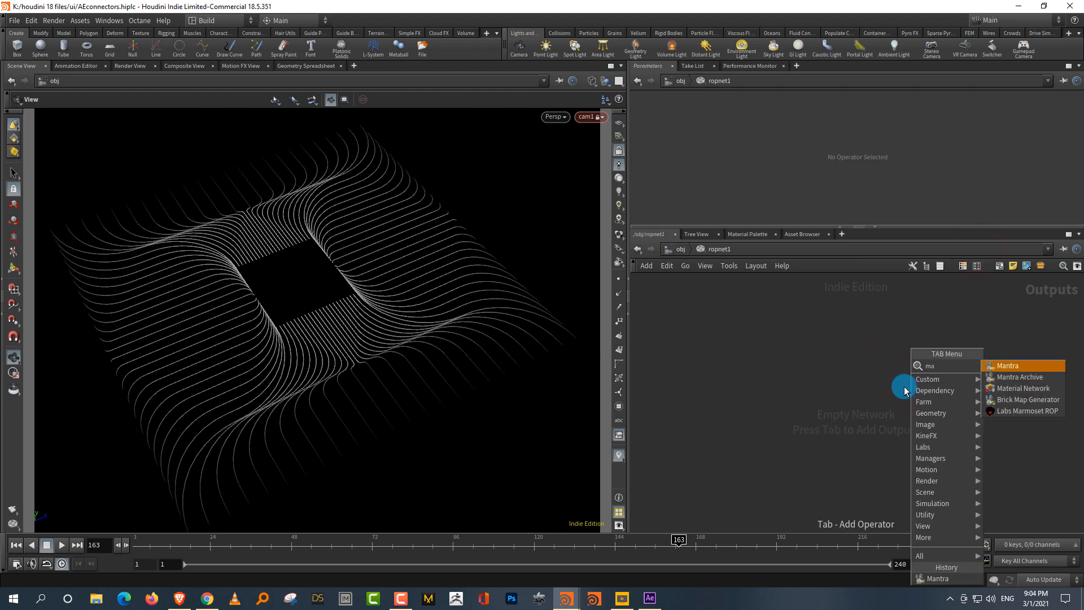
pyautogui.click(1013, 363)
pyautogui.click(678, 249)
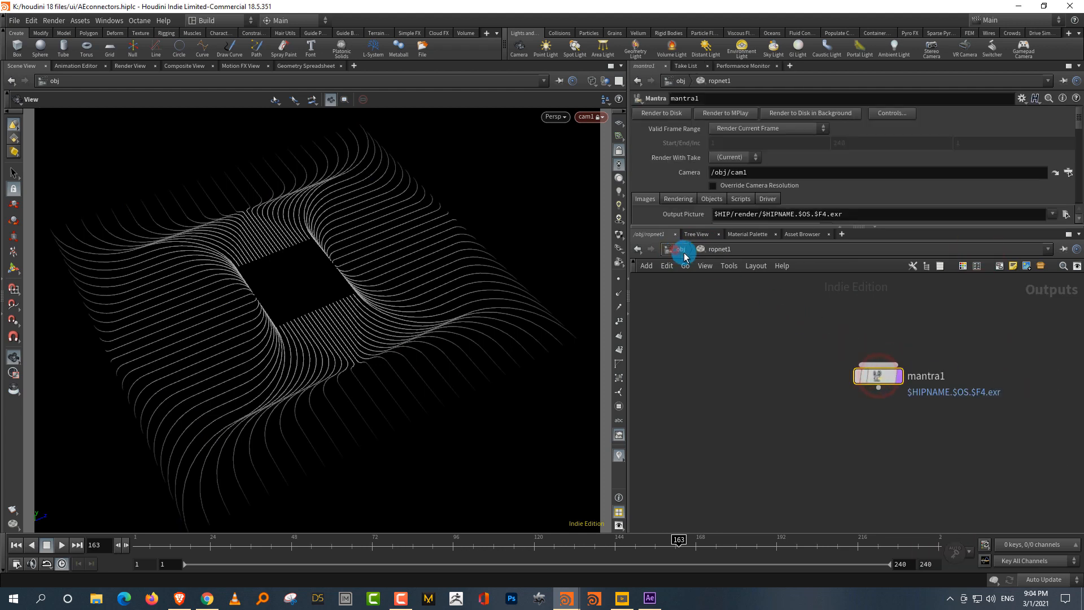
# - Open a new floating panel and turn it into a Render View
pyautogui.click(109, 20)
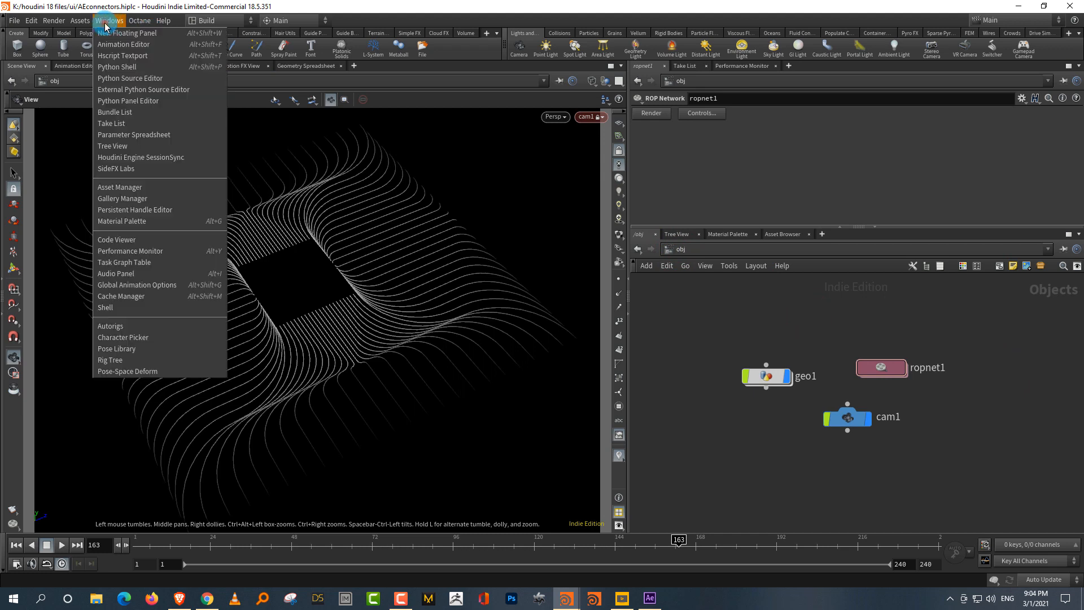
pyautogui.click(119, 35)
pyautogui.click(8, 20)
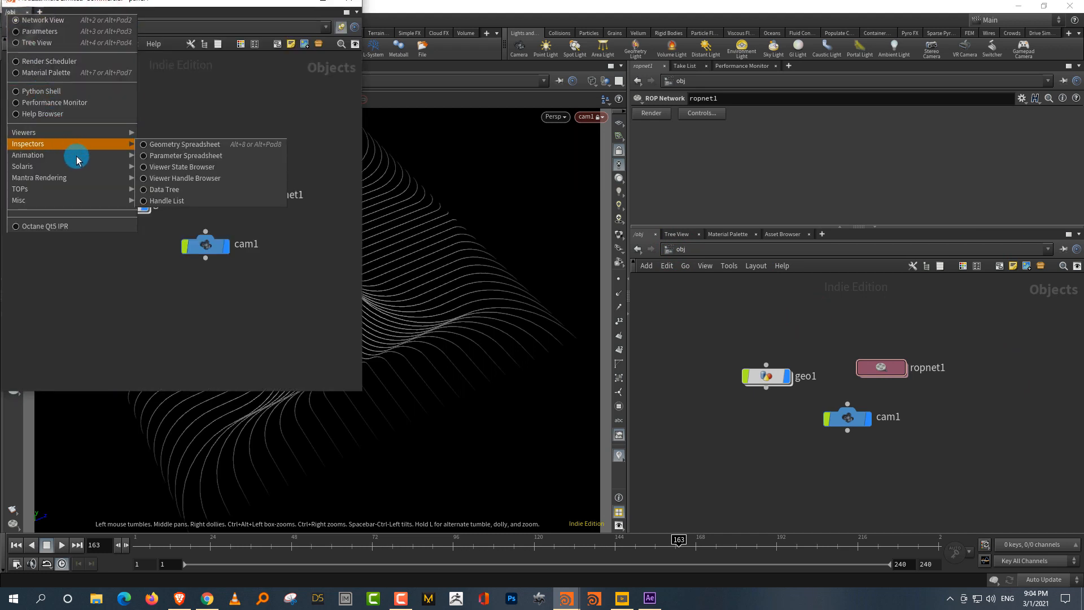
pyautogui.moveTo(77, 177)
pyautogui.click(161, 184)
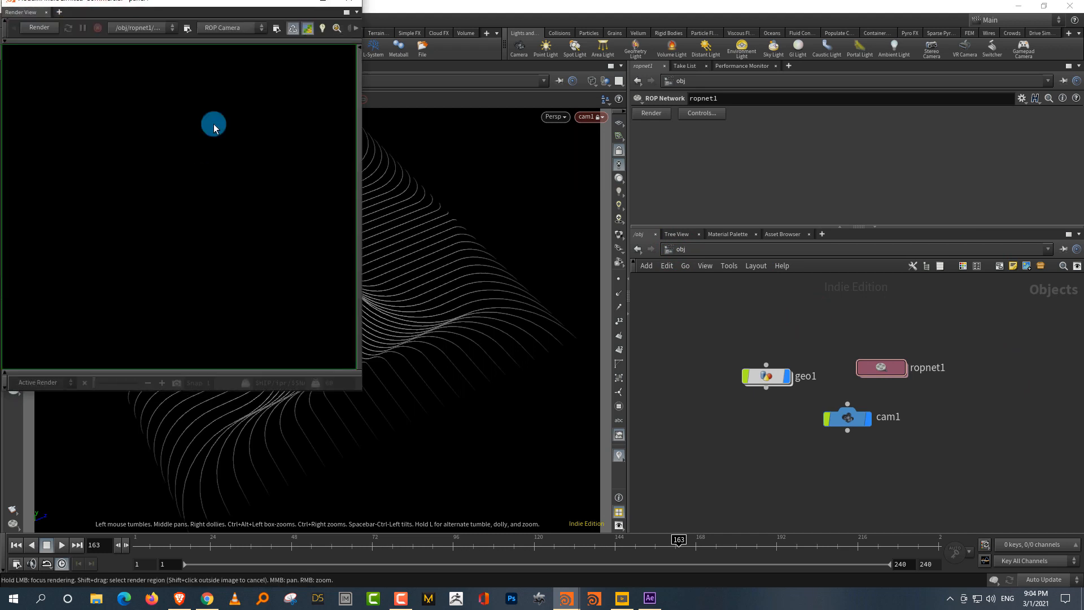
# - Choose the Mantra node in ropnet1 as renderer and /obj/cam1 as camera, and start the render
pyautogui.click(157, 29)
pyautogui.click(158, 40)
pyautogui.click(222, 28)
pyautogui.click(224, 58)
pyautogui.moveTo(258, 4); pyautogui.dragTo(287, 84)
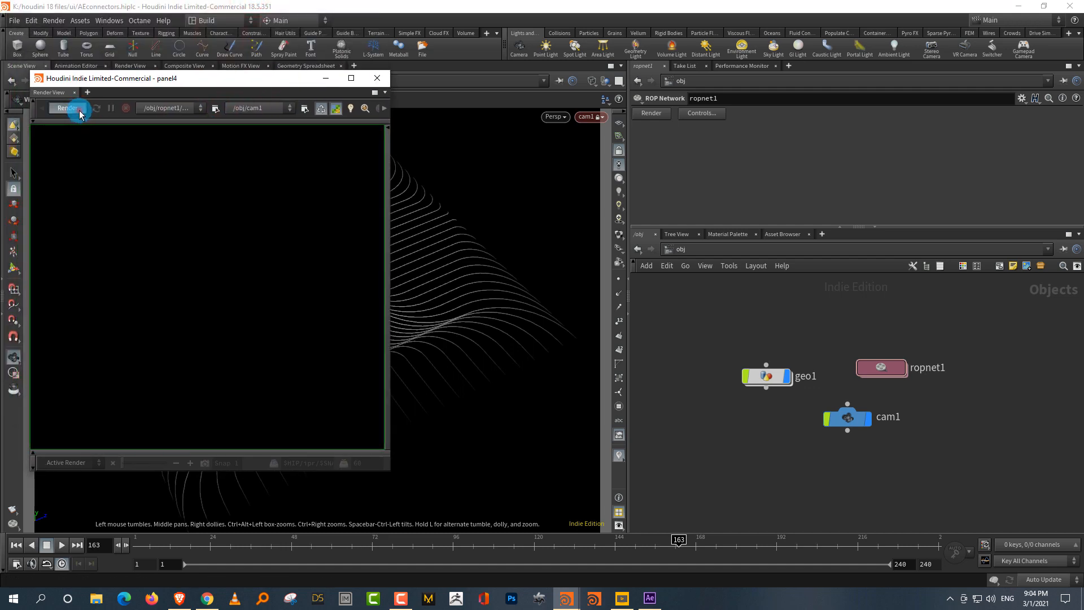
pyautogui.click(79, 110)
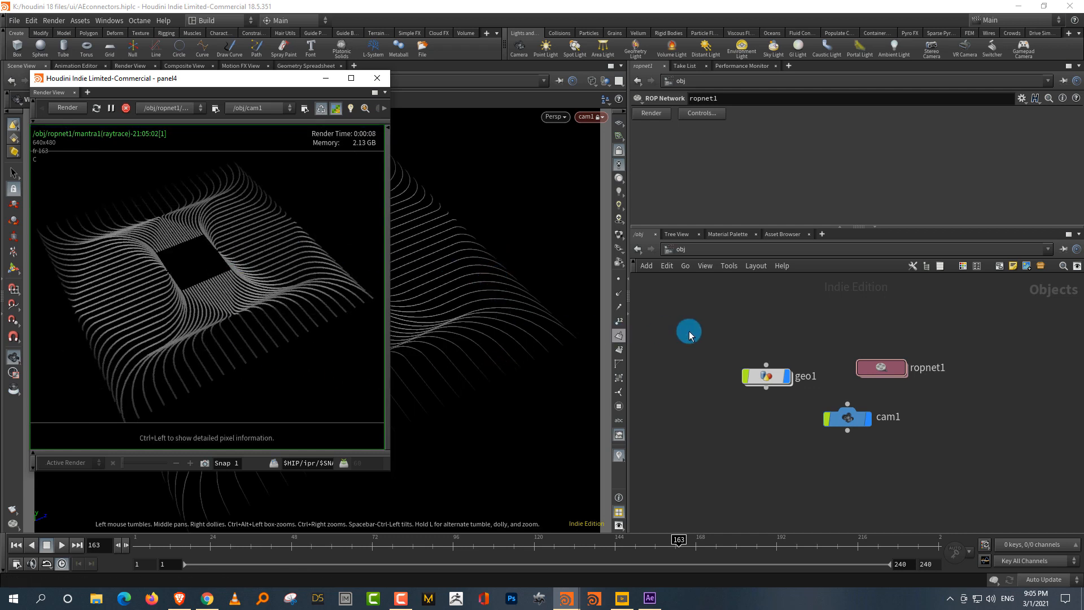
# - Inside geo1, insert an Attribute Wrangle node on the wire between color11 and merge7 and display it
pyautogui.doubleClick(767, 377)
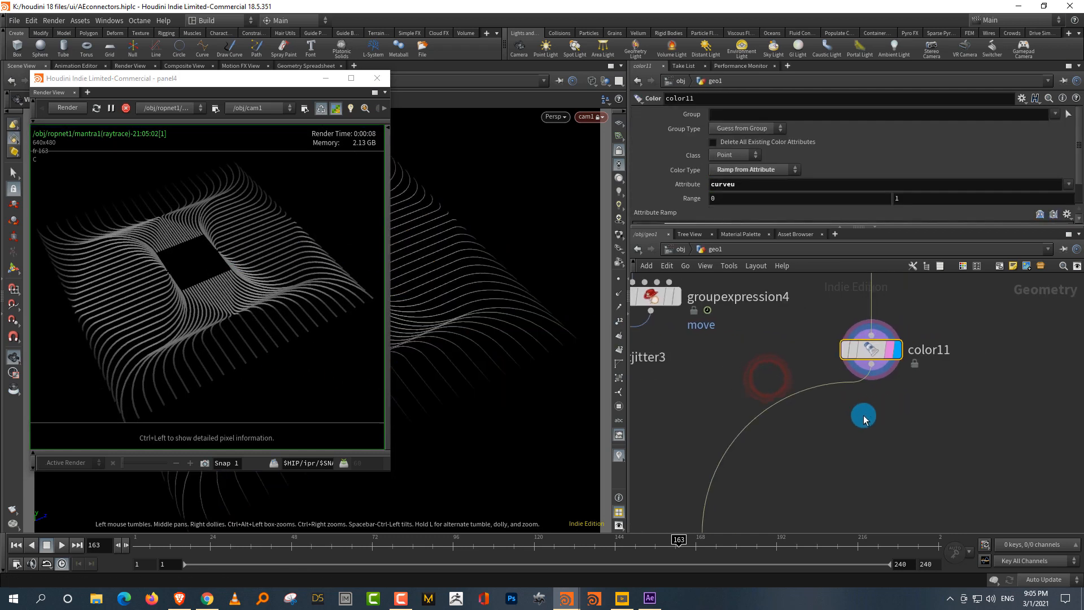
pyautogui.press('Tab')
pyautogui.write('wr')
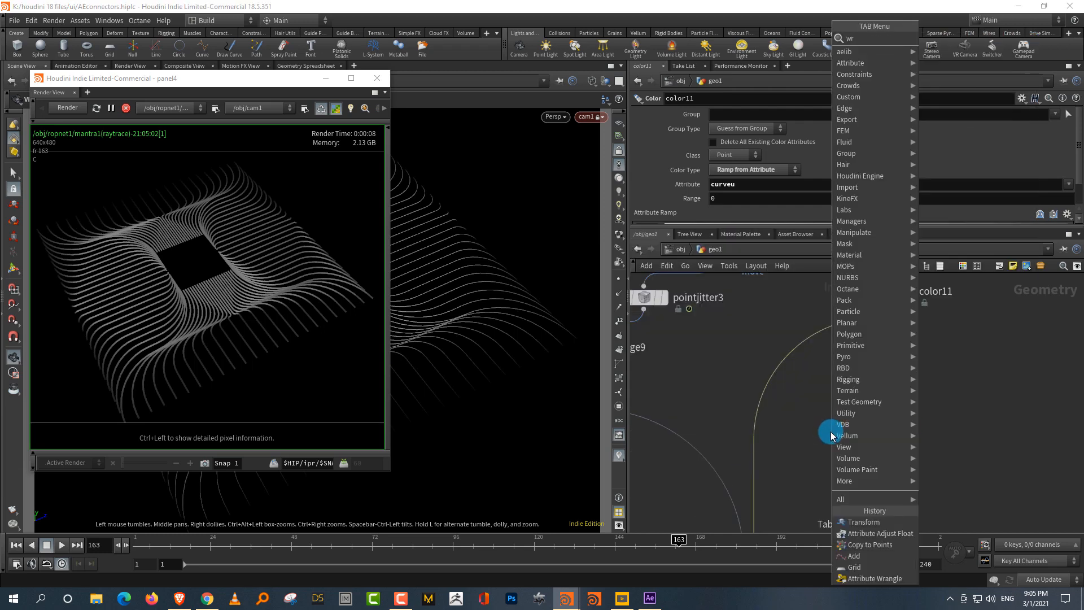
pyautogui.click(960, 38)
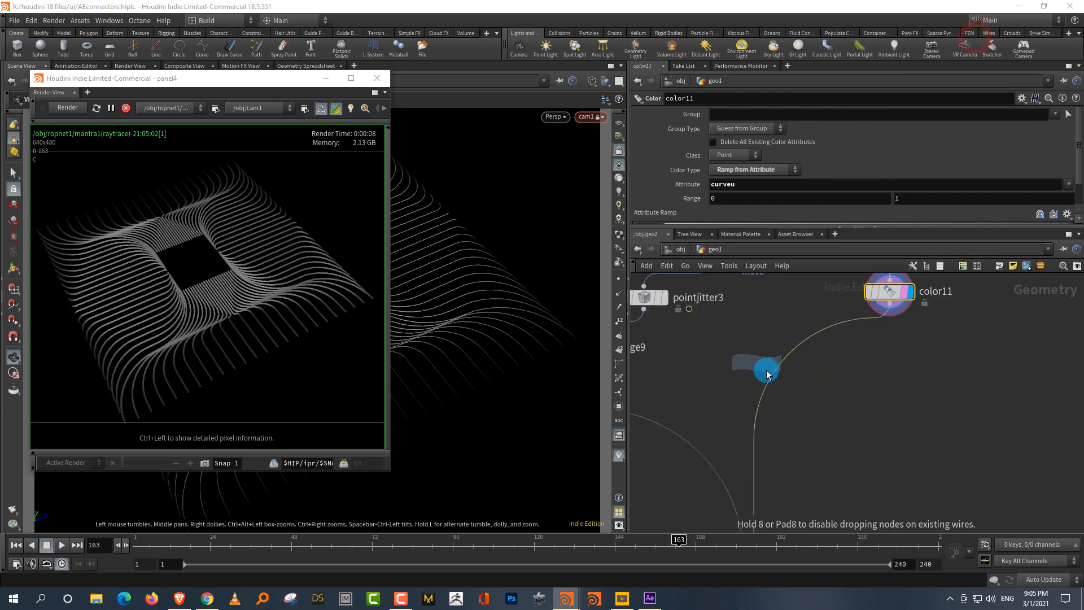
pyautogui.click(766, 374)
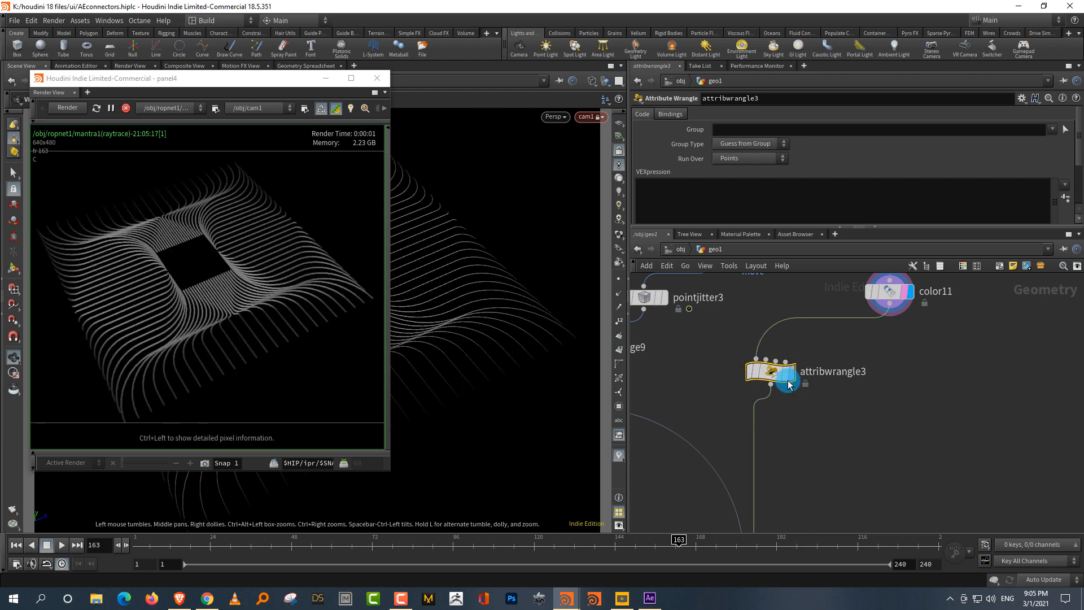
pyautogui.click(790, 375)
pyautogui.click(878, 343)
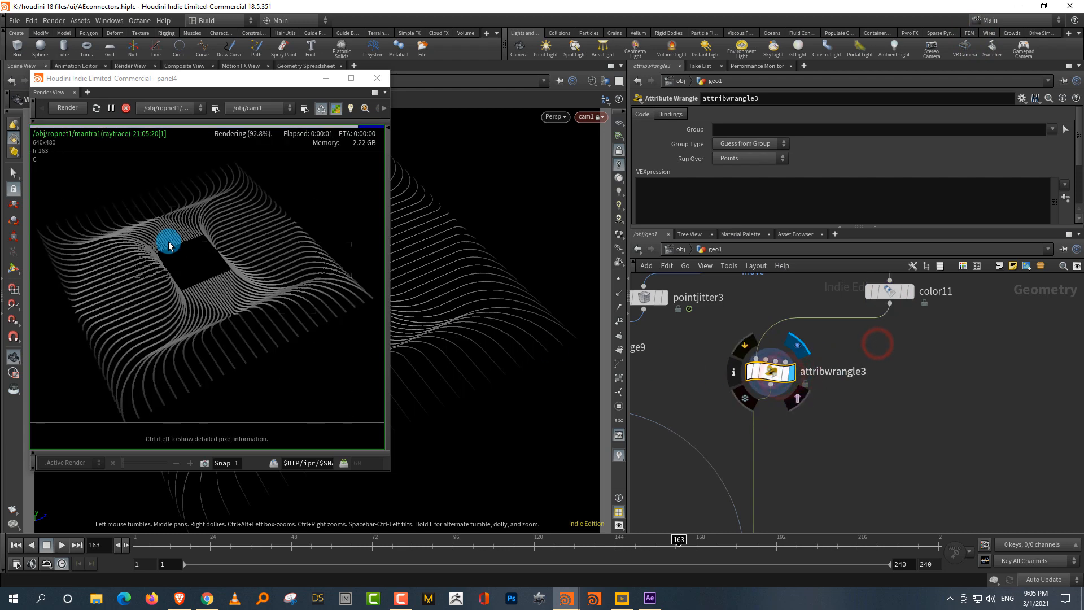
# - Stop the render and enter the VEX expression f@width = 0.01; in attribwrangle3
pyautogui.click(234, 232)
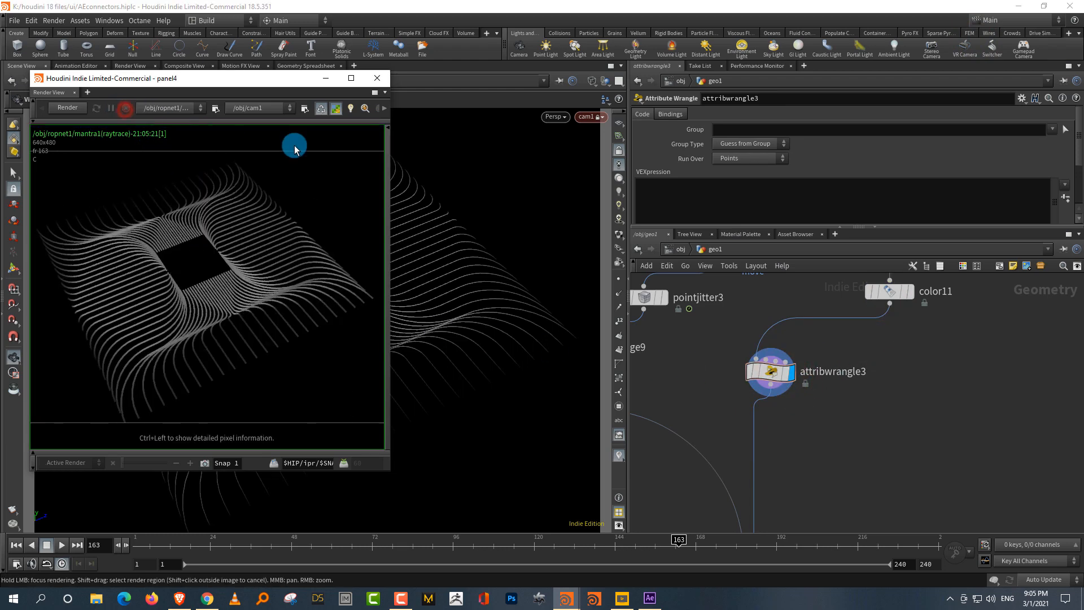
pyautogui.click(665, 193)
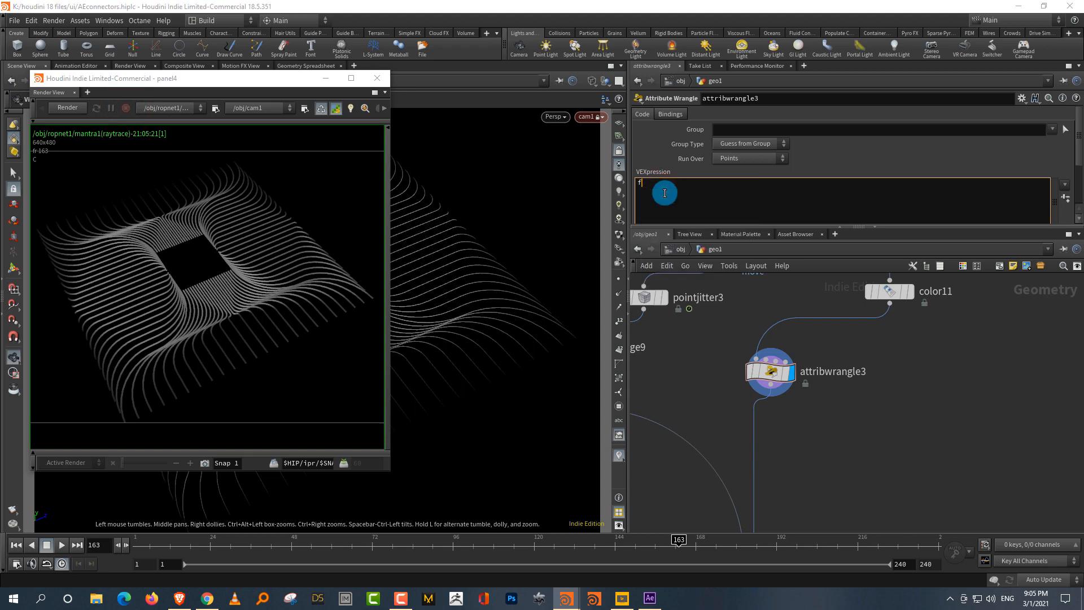
pyautogui.write('f@width = 0.01;')
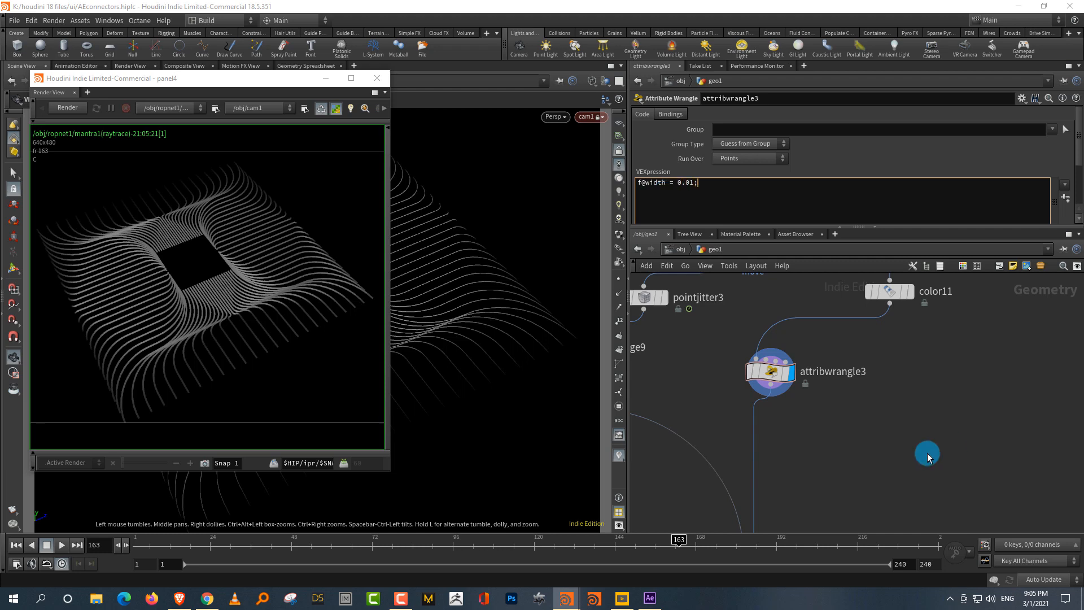
pyautogui.click(928, 458)
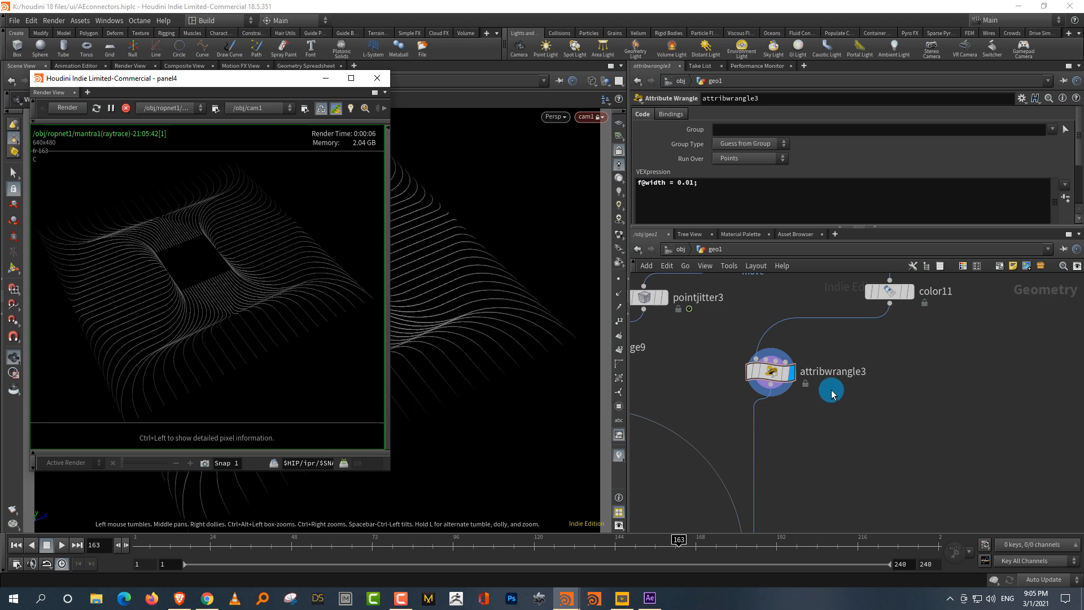
# - Move the Render View window slightly and turn off its preview rendering
pyautogui.click(305, 108)
pyautogui.moveTo(300, 80); pyautogui.dragTo(343, 87)
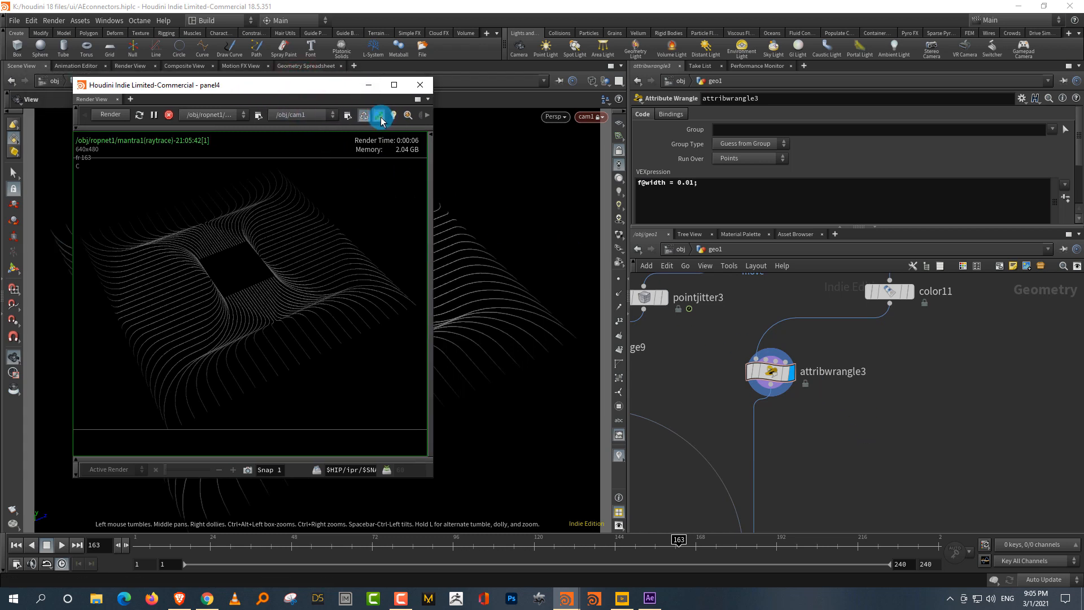
pyautogui.click(379, 117)
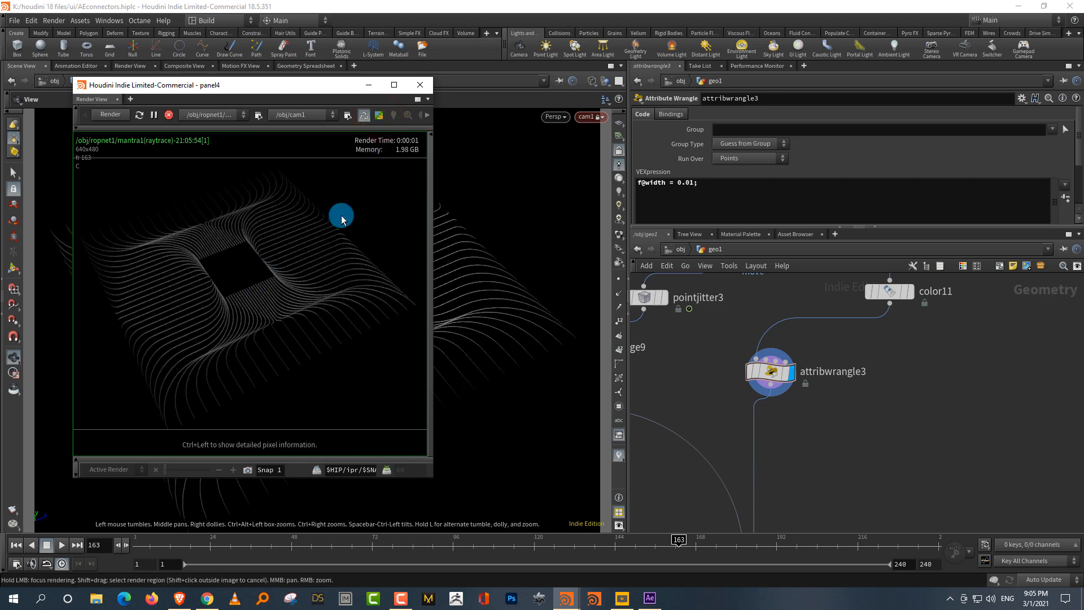
# - In ropnet1, set the Mantra node's pixel samples to 5 by 5
pyautogui.click(679, 252)
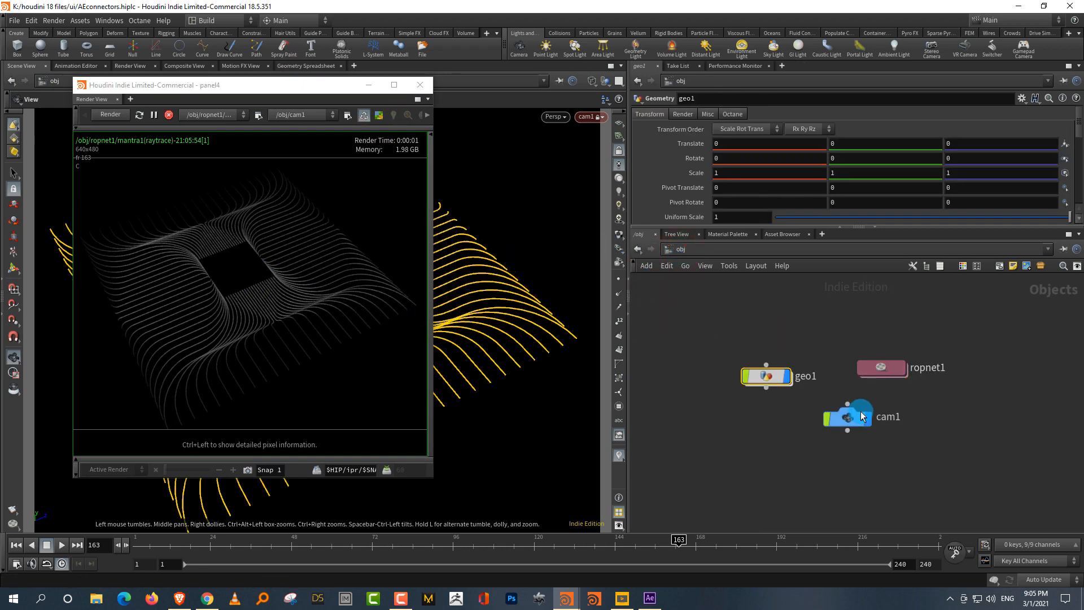
pyautogui.moveTo(944, 347); pyautogui.dragTo(844, 387)
pyautogui.moveTo(813, 225); pyautogui.dragTo(809, 376)
pyautogui.doubleClick(880, 394)
pyautogui.click(680, 199)
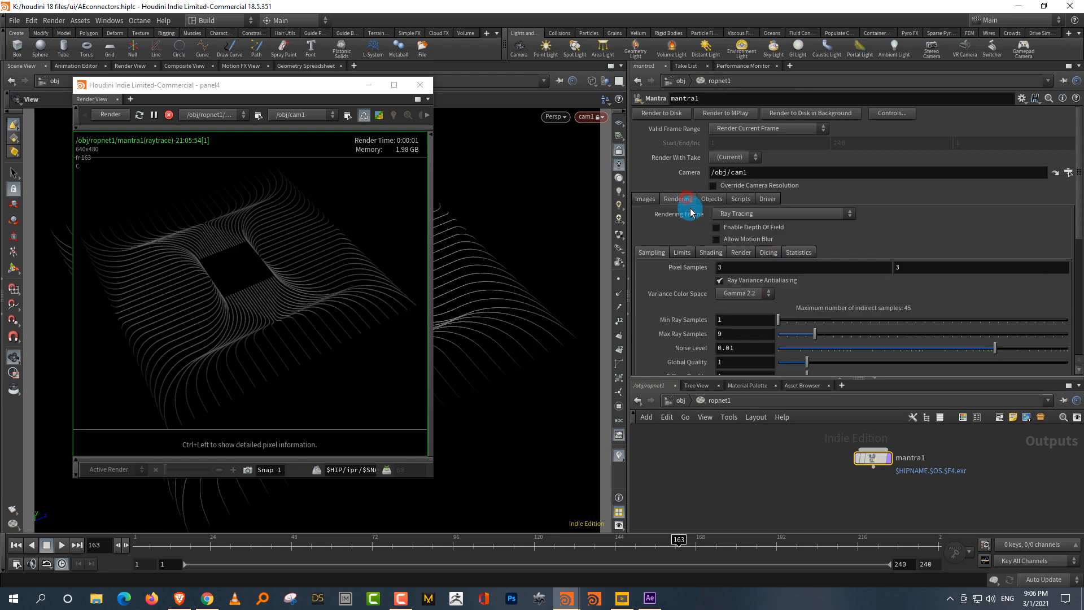
pyautogui.click(710, 267)
pyautogui.write('5')
pyautogui.press('Return')
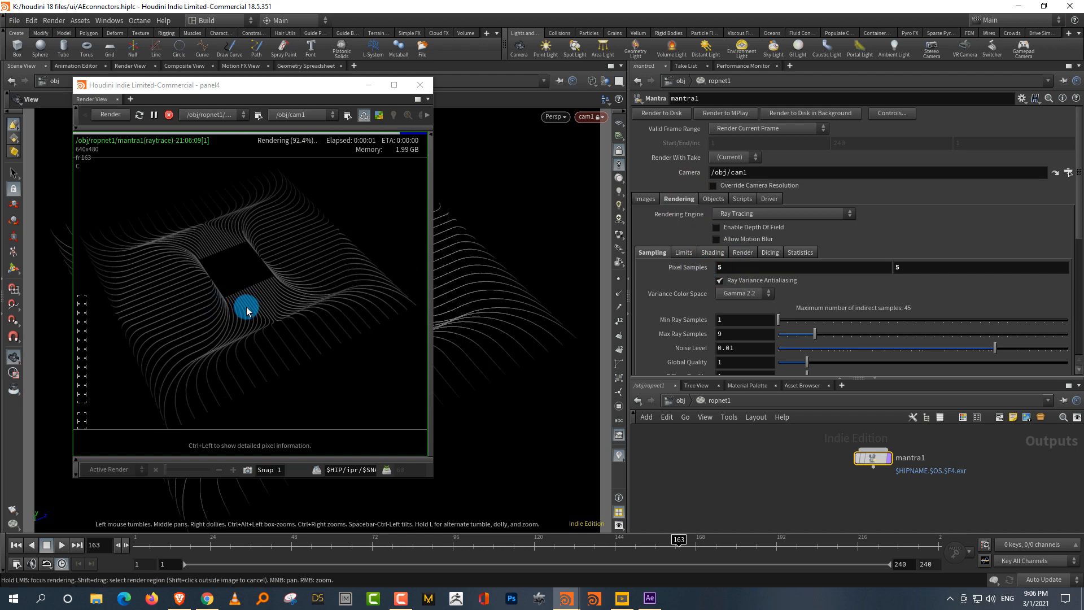
# - Show the Material Palette in an enlarged pane and select the Principled Shader in the Generic gallery
pyautogui.click(742, 384)
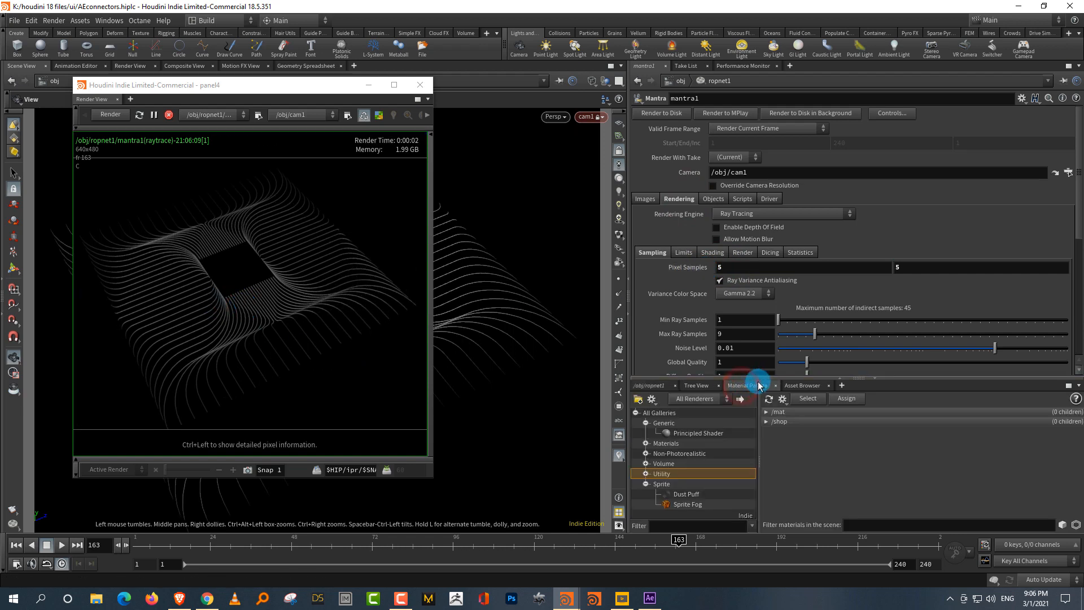
pyautogui.moveTo(755, 380); pyautogui.dragTo(717, 204)
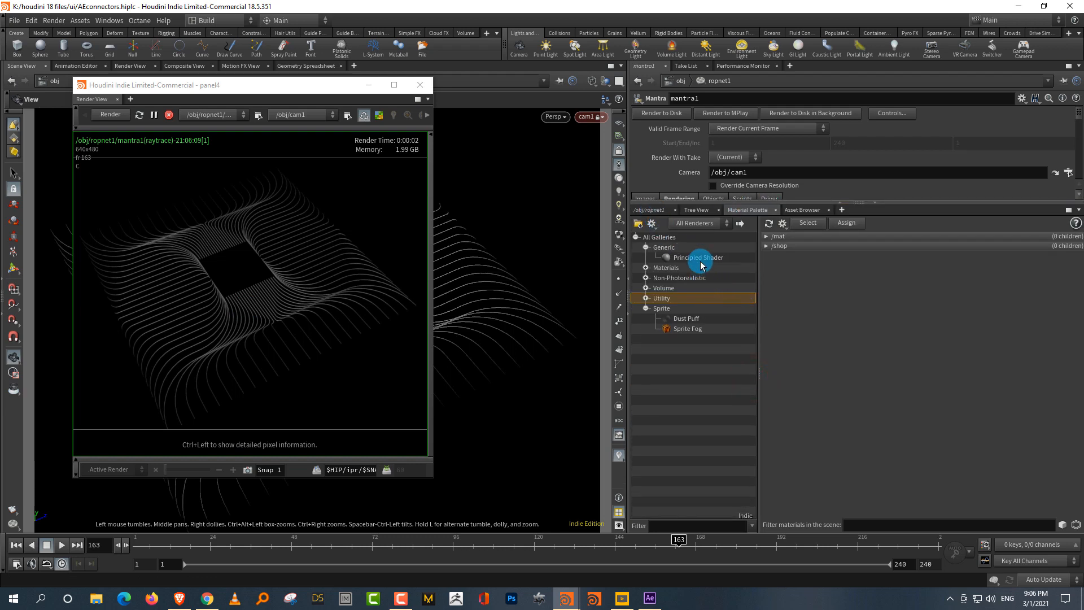
pyautogui.click(794, 237)
pyautogui.click(792, 237)
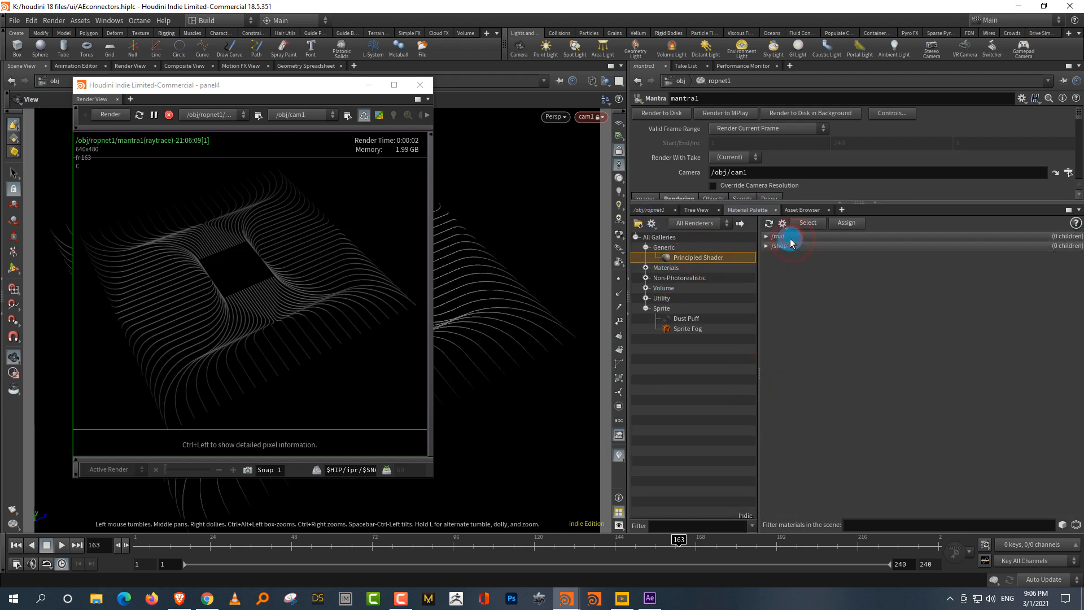
pyautogui.click(790, 238)
# - Return to the object level and add a Material Network node beside cam1
pyautogui.click(650, 210)
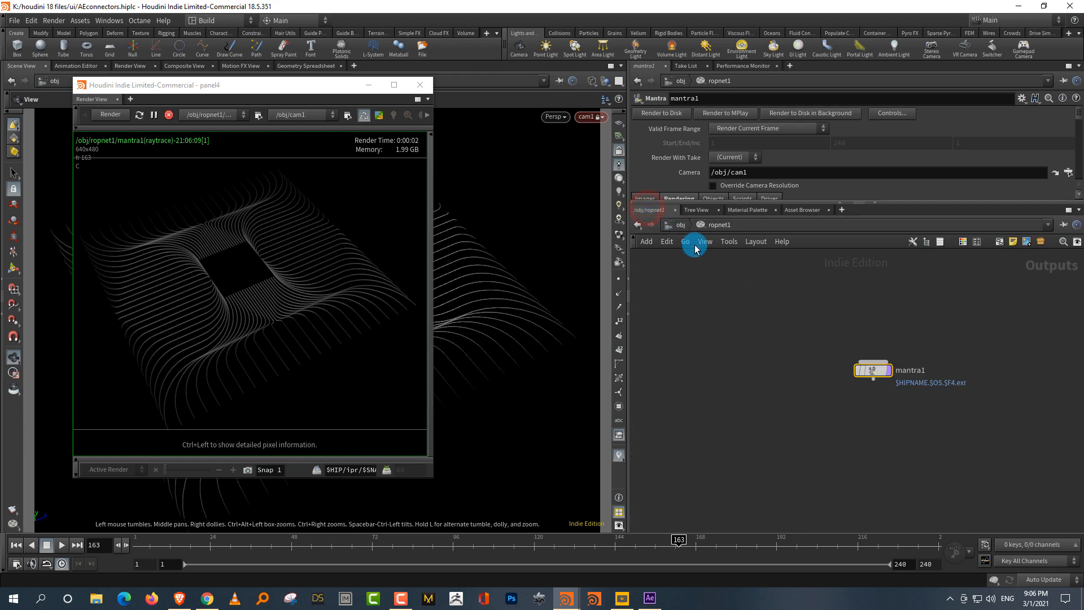
pyautogui.press('Tab')
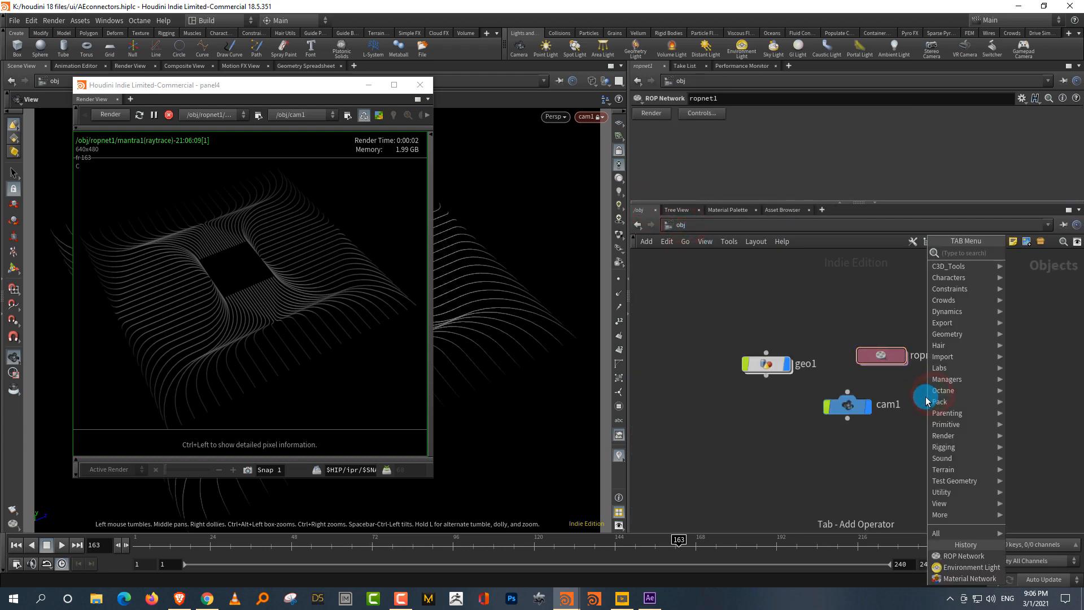
pyautogui.write('mat')
pyautogui.click(1034, 256)
pyautogui.click(960, 401)
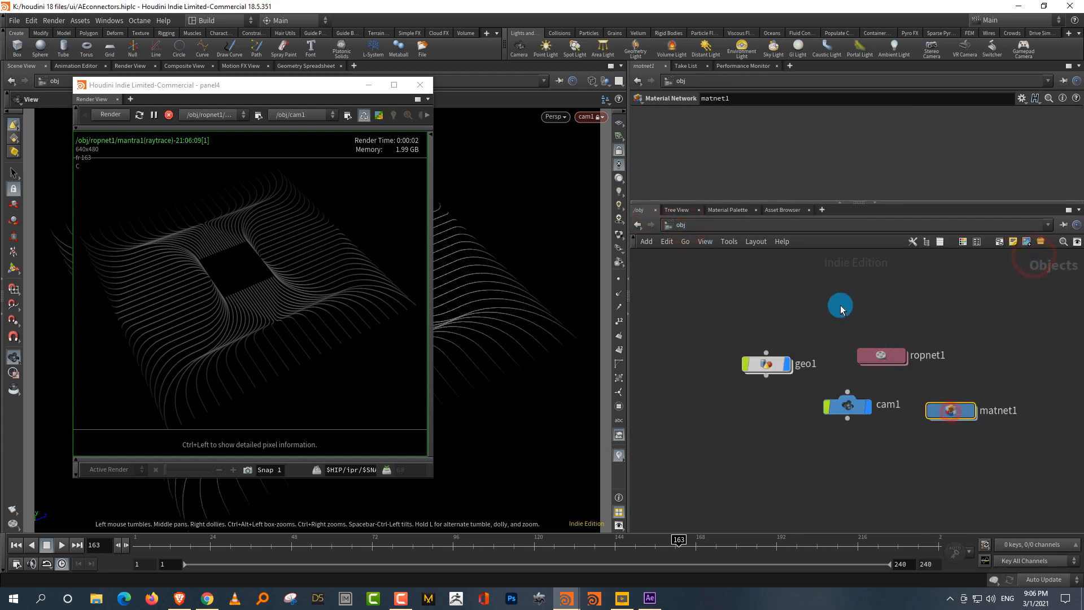
# - Add a Principled Shader to /obj/matnet1 from the Material Palette and show its parameters
pyautogui.click(728, 210)
pyautogui.click(793, 237)
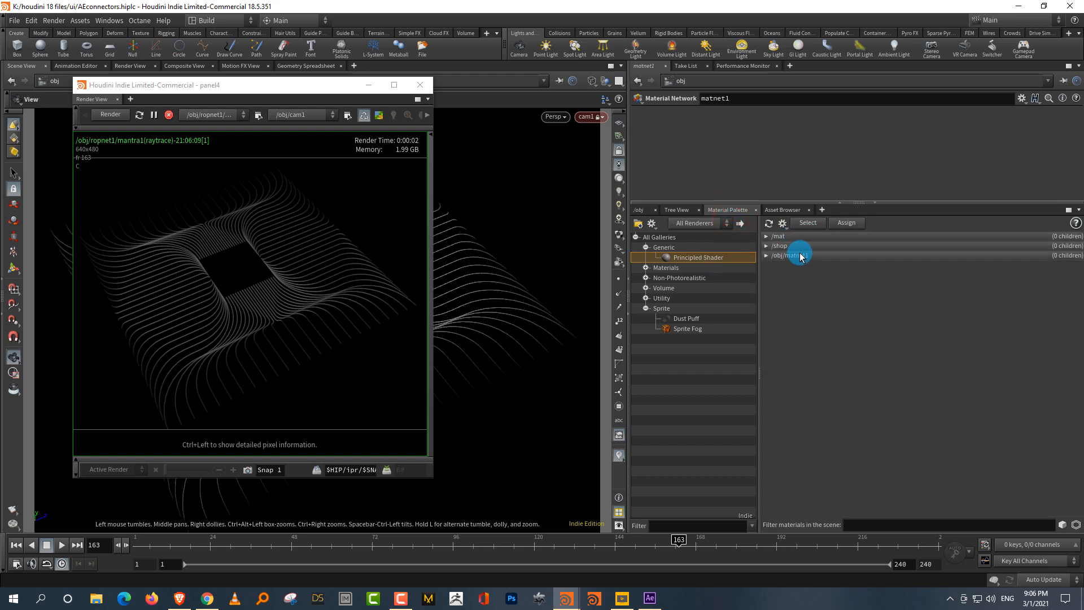
pyautogui.click(797, 256)
pyautogui.moveTo(811, 291); pyautogui.dragTo(825, 308)
pyautogui.doubleClick(788, 288)
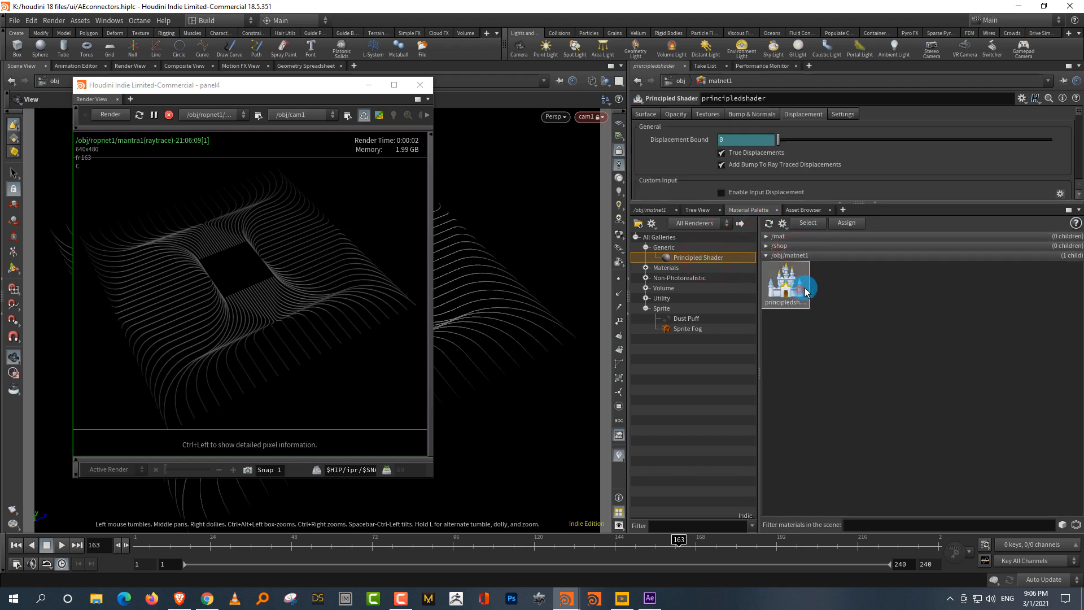
# - Go inside matnet1 and assign the principledshader node to the curves in the viewport
pyautogui.click(682, 225)
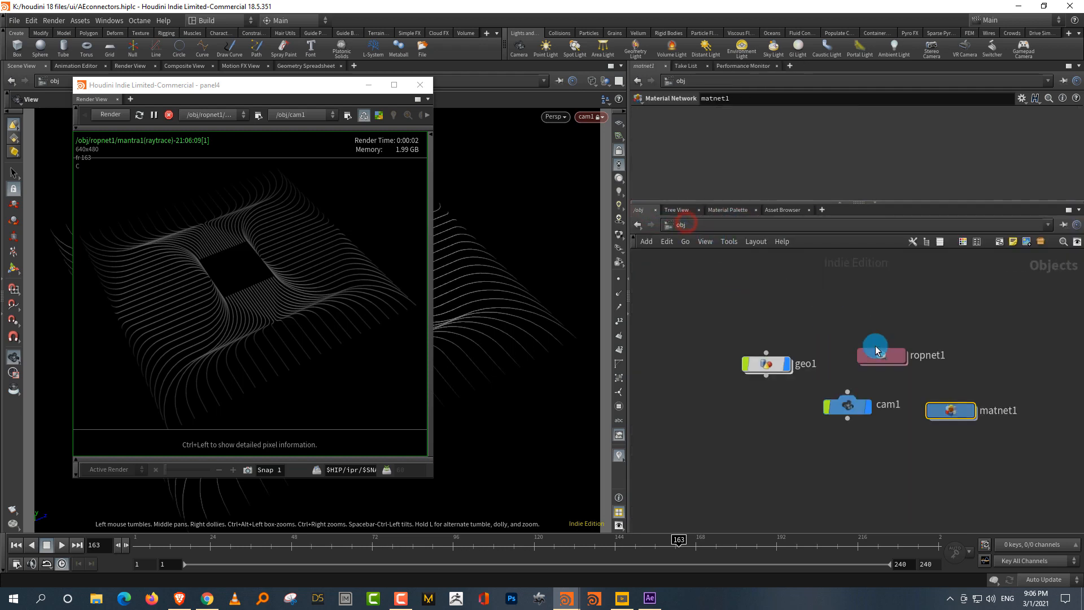
pyautogui.doubleClick(961, 422)
pyautogui.moveTo(867, 345); pyautogui.dragTo(554, 321)
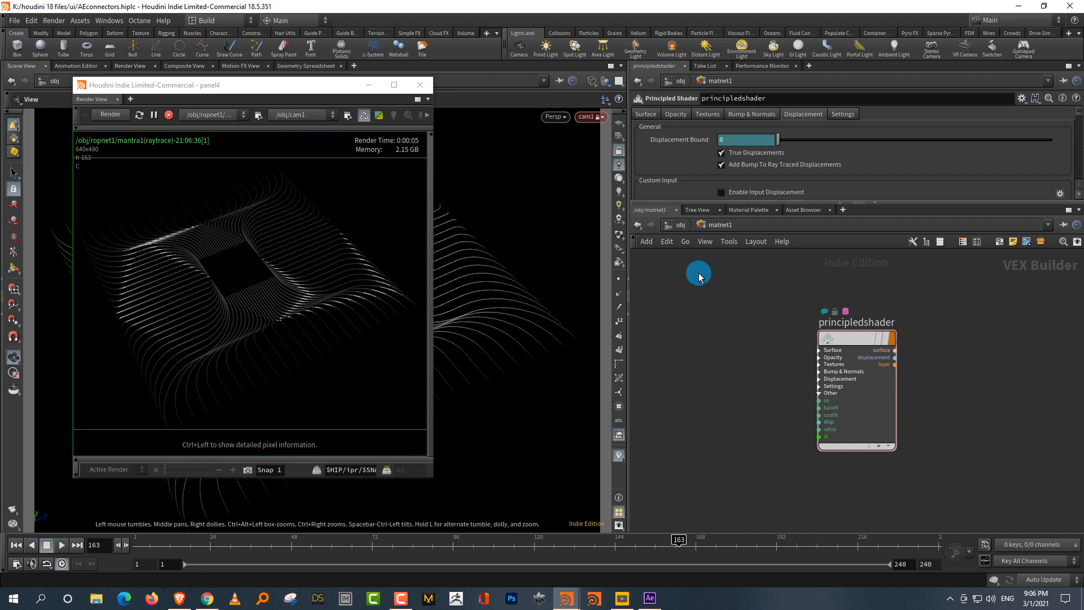
# - Set the principled shader's surface IOR to 1
pyautogui.moveTo(798, 205); pyautogui.dragTo(799, 306)
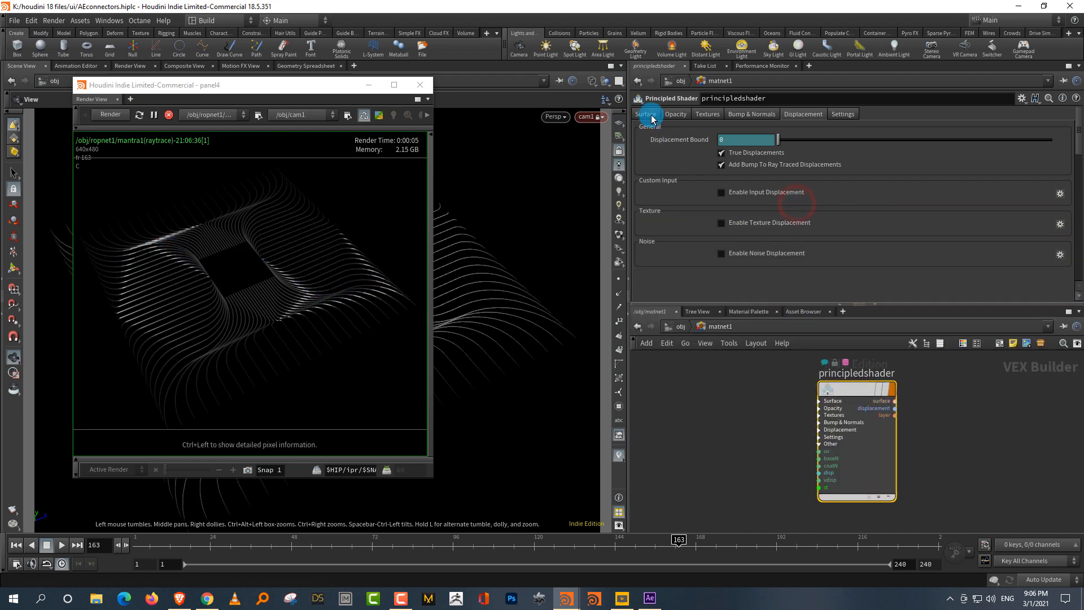
pyautogui.click(645, 114)
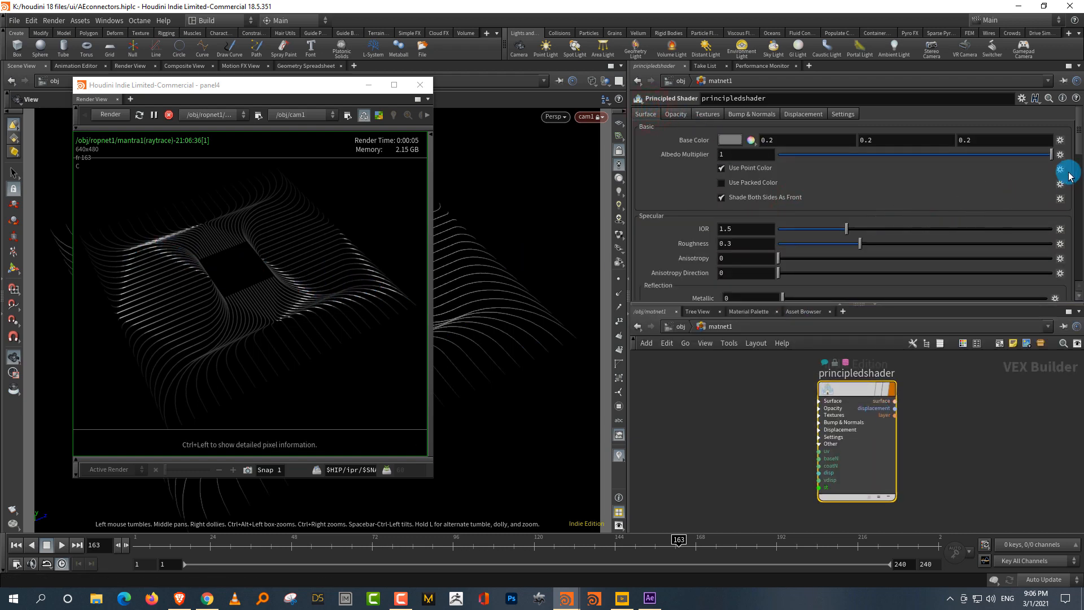
pyautogui.scroll(-3, 1079, 157)
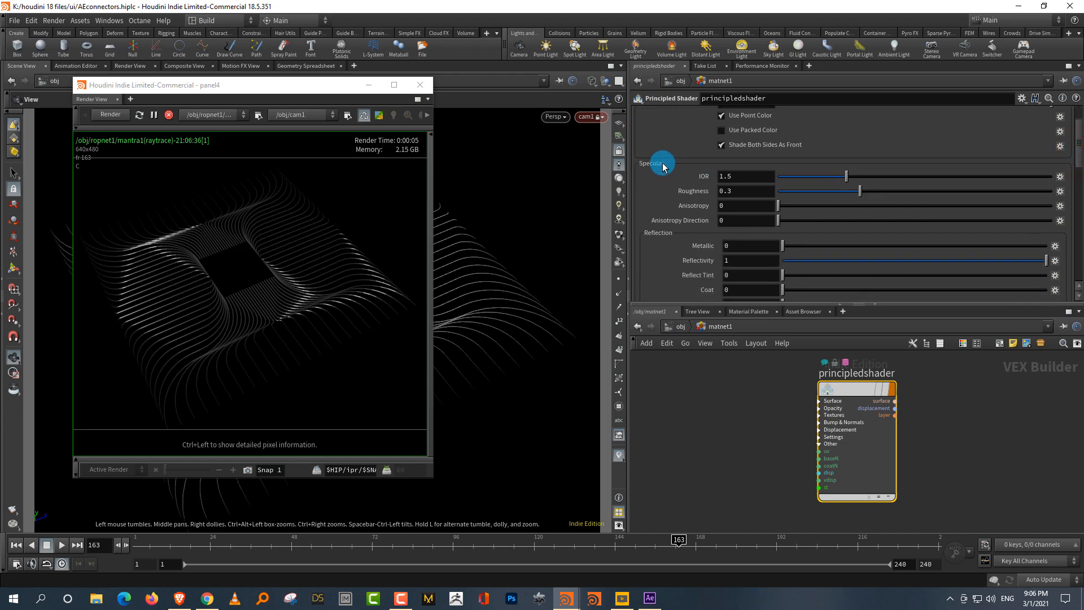
pyautogui.click(739, 177)
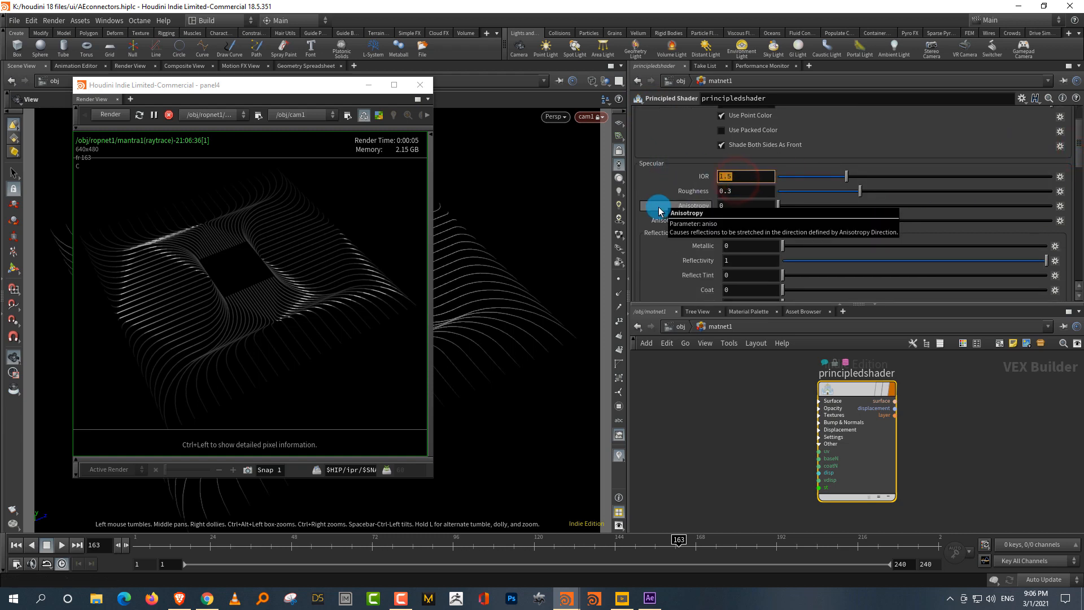
pyautogui.write('1')
pyautogui.press('Return')
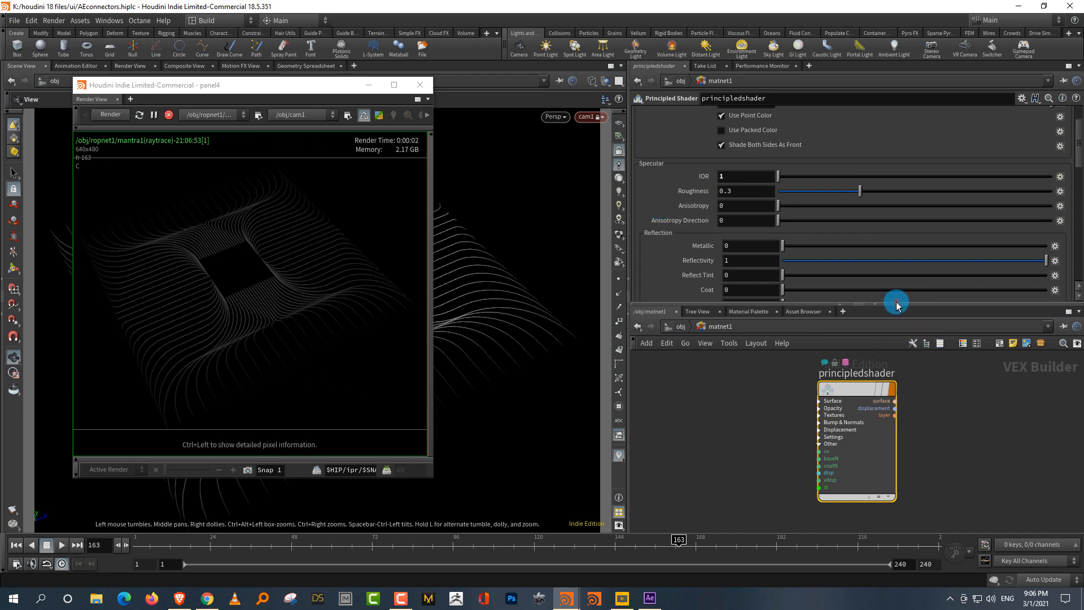
# - Give the network view more room and expand the Surface inputs on the principledshader node
pyautogui.moveTo(899, 305); pyautogui.dragTo(908, 235)
pyautogui.scroll(2, 787, 358)
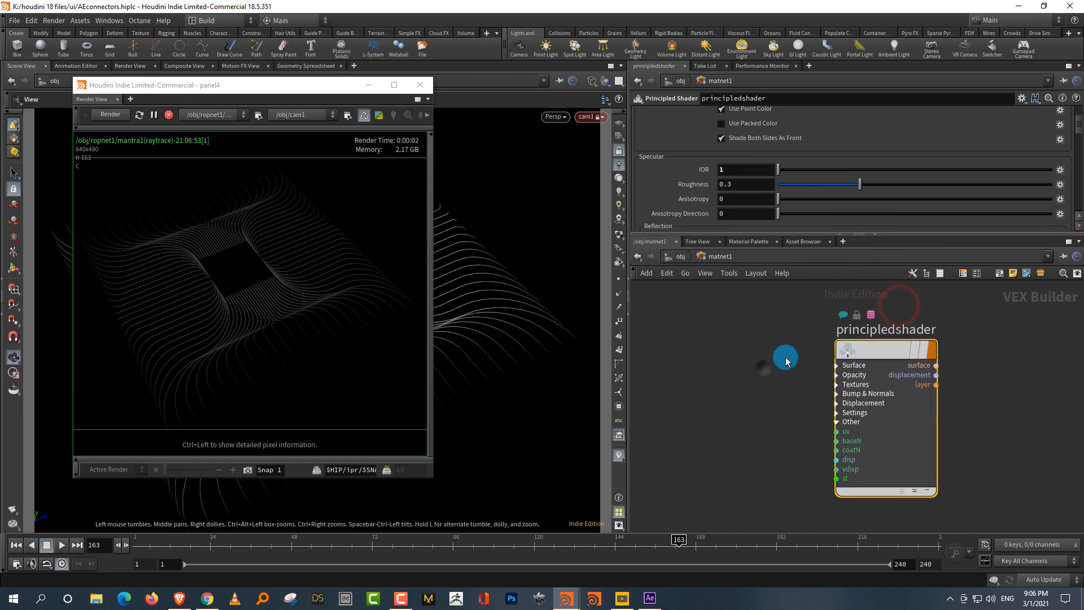
pyautogui.click(840, 366)
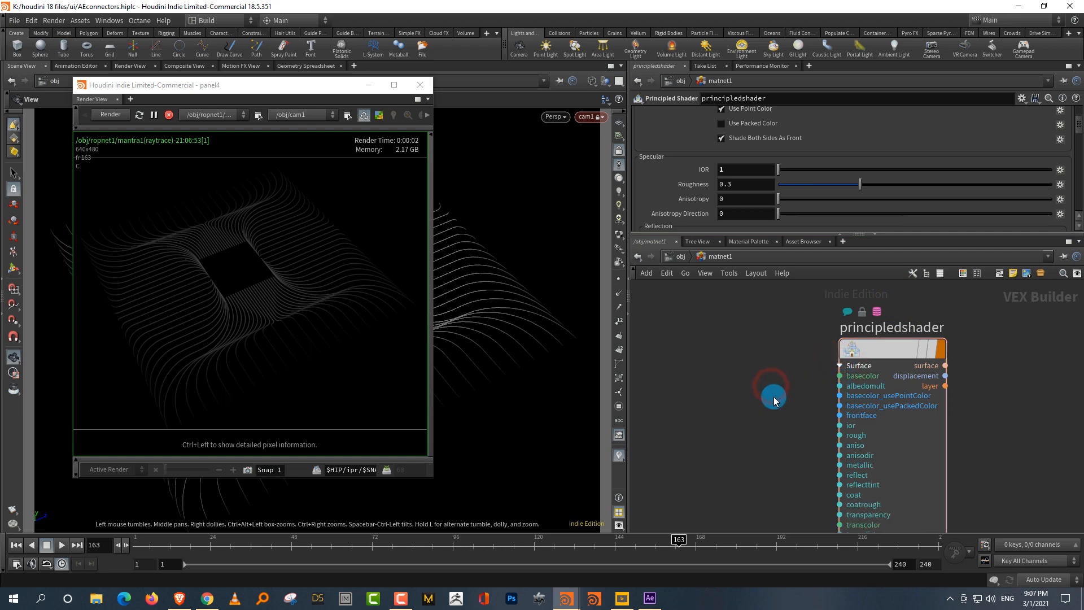
# - Add a Bind node next to the principledshader node in matnet1
pyautogui.moveTo(787, 388); pyautogui.dragTo(819, 378, button='middle')
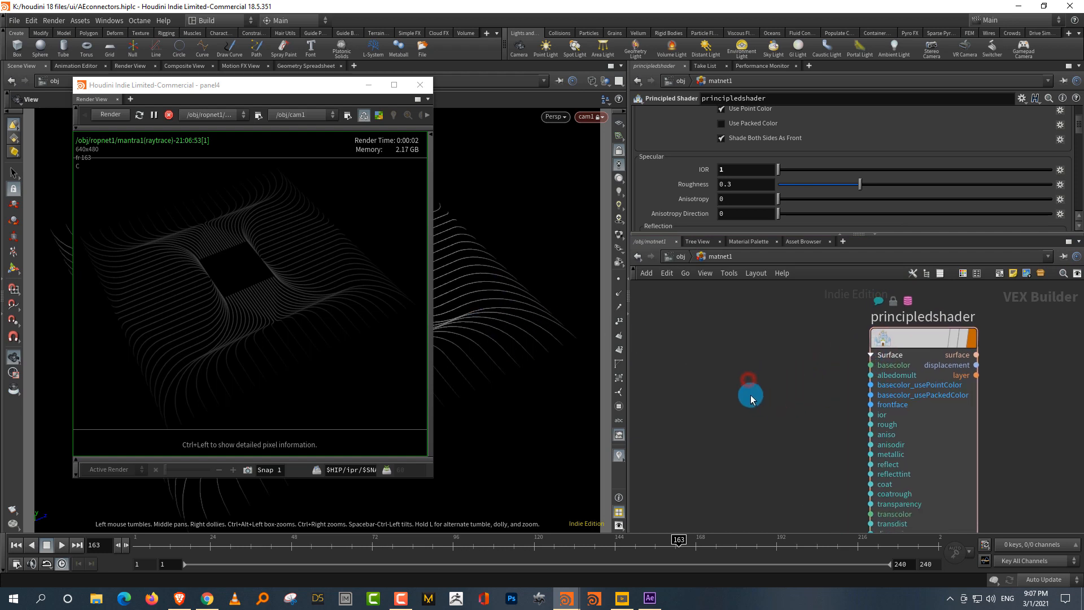
pyautogui.press('Tab')
pyautogui.write('bind')
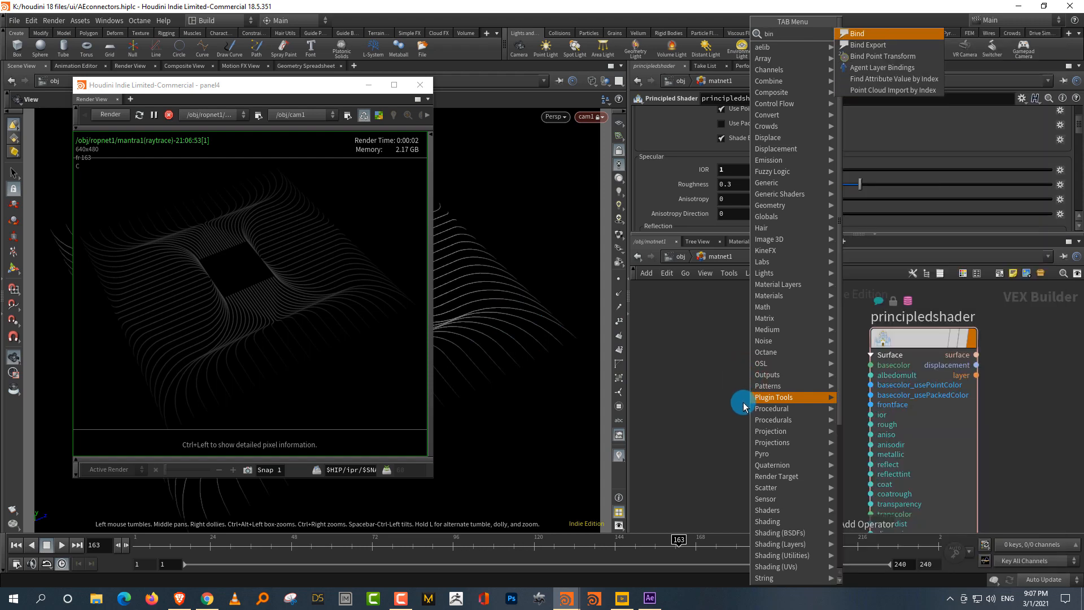
pyautogui.click(858, 34)
pyautogui.click(702, 361)
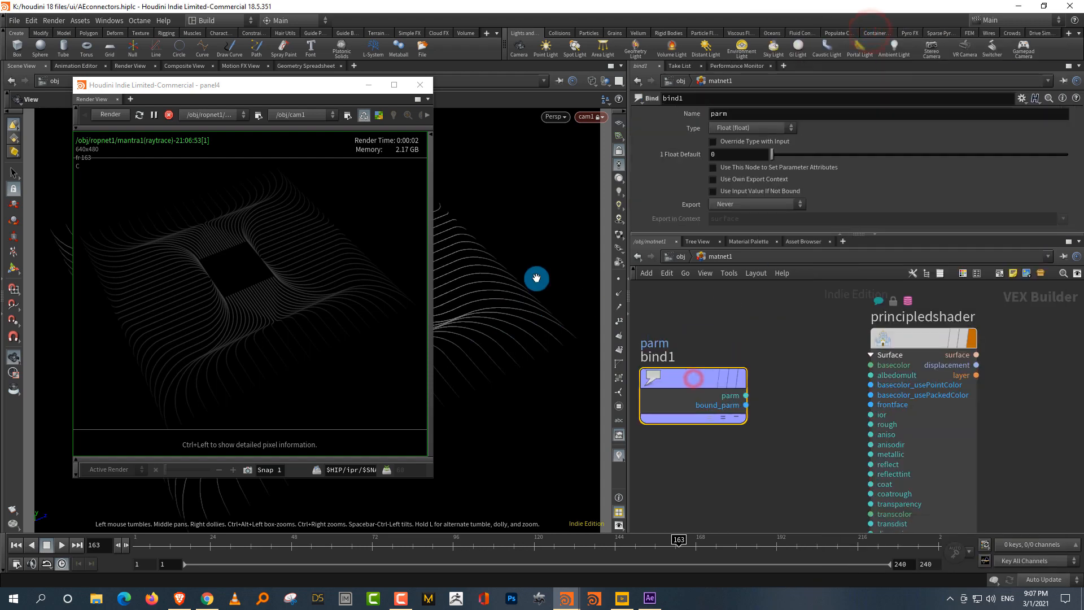
# - Stop the render, name the Bind node's parameter Cd and set its type to Color (color)
pyautogui.click(167, 115)
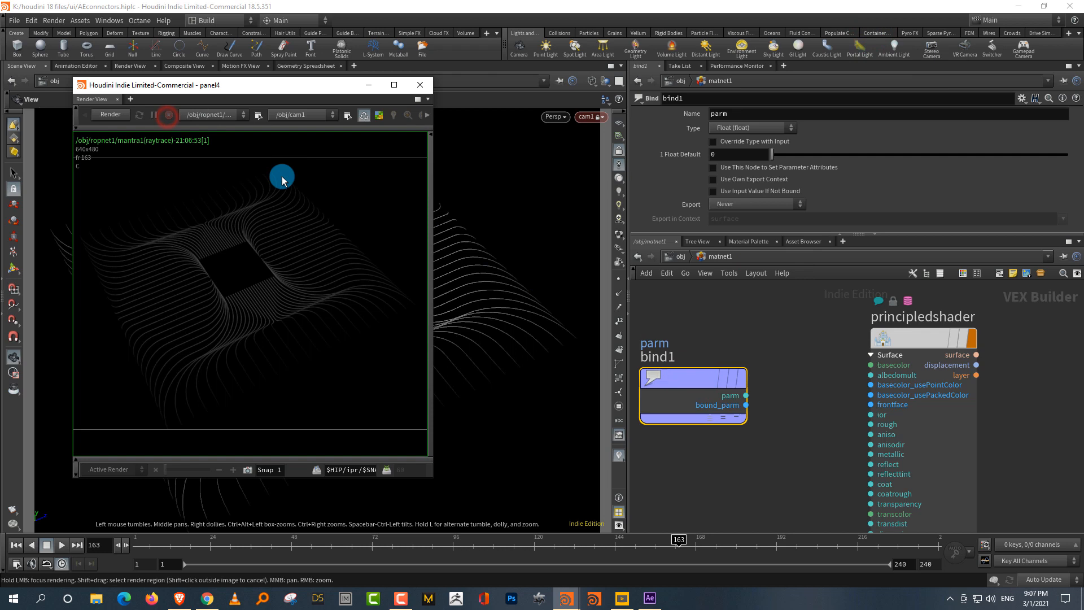
pyautogui.click(796, 325)
pyautogui.click(737, 113)
pyautogui.moveTo(689, 127); pyautogui.dragTo(639, 172)
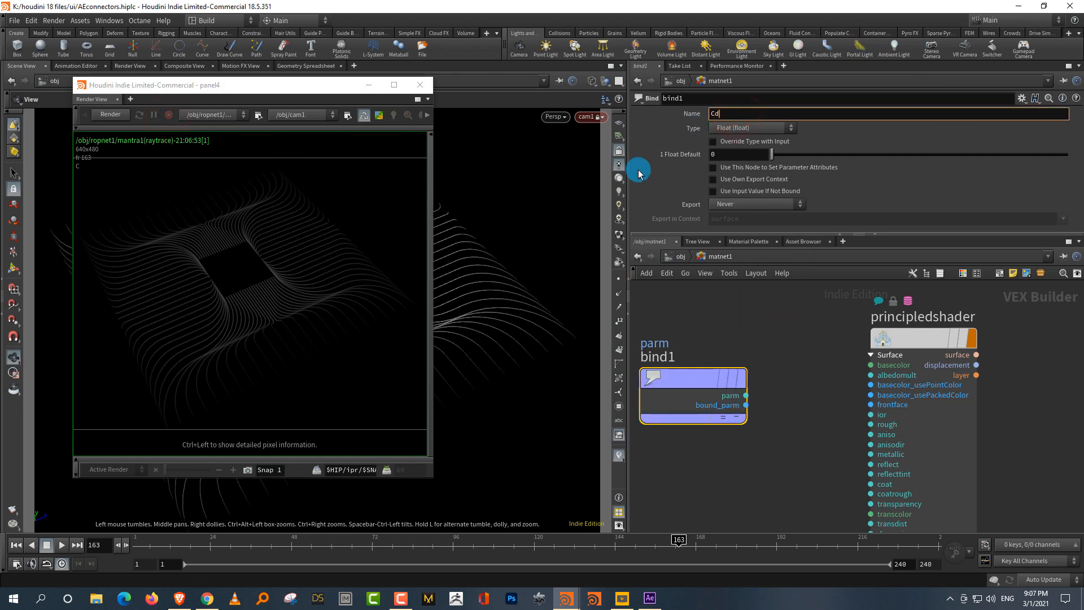
pyautogui.press('Return')
pyautogui.click(754, 128)
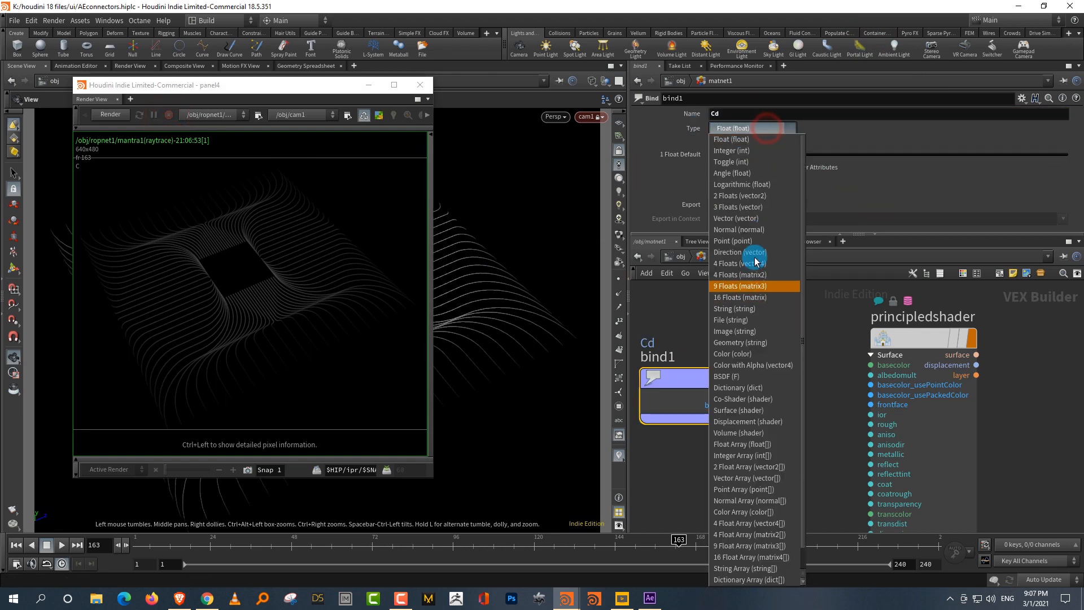
pyautogui.click(735, 353)
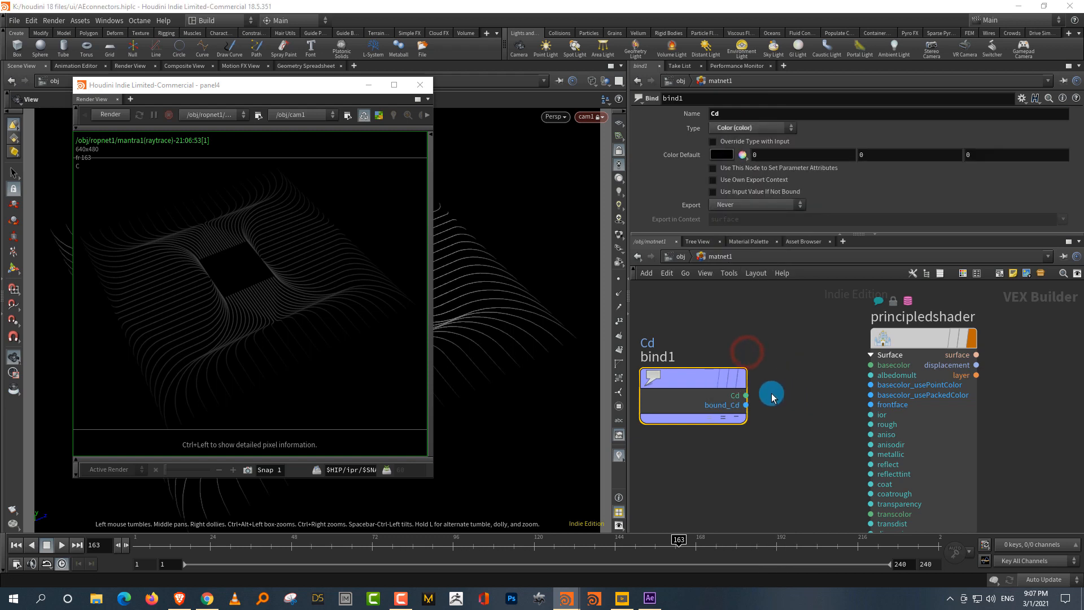
# - Connect the Bind node's Cd output to the shader's basecolor input and restart the render
pyautogui.click(745, 395)
pyautogui.click(842, 357)
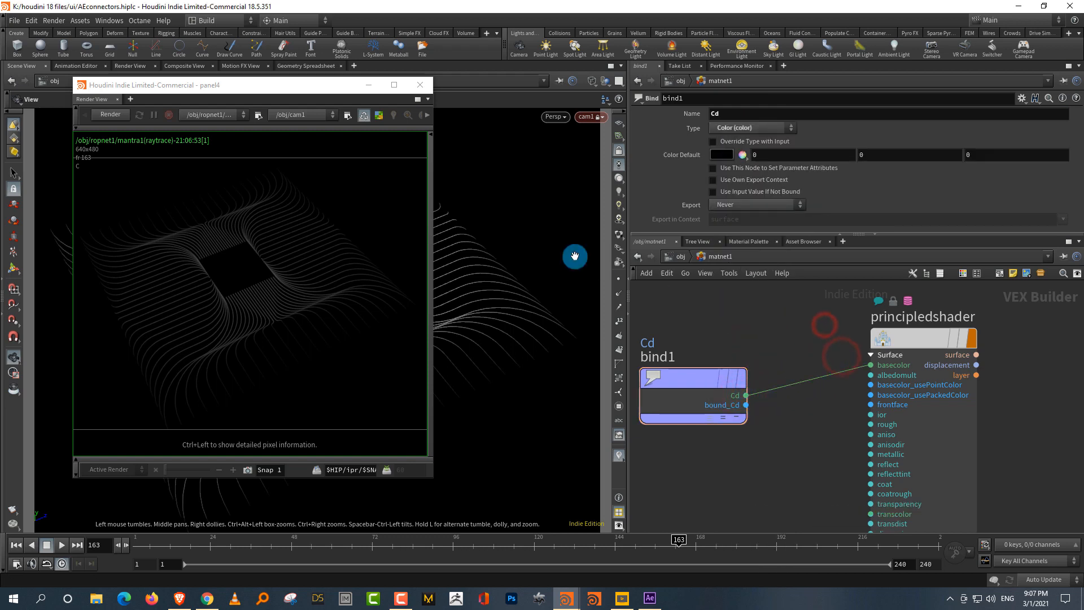
pyautogui.click(134, 119)
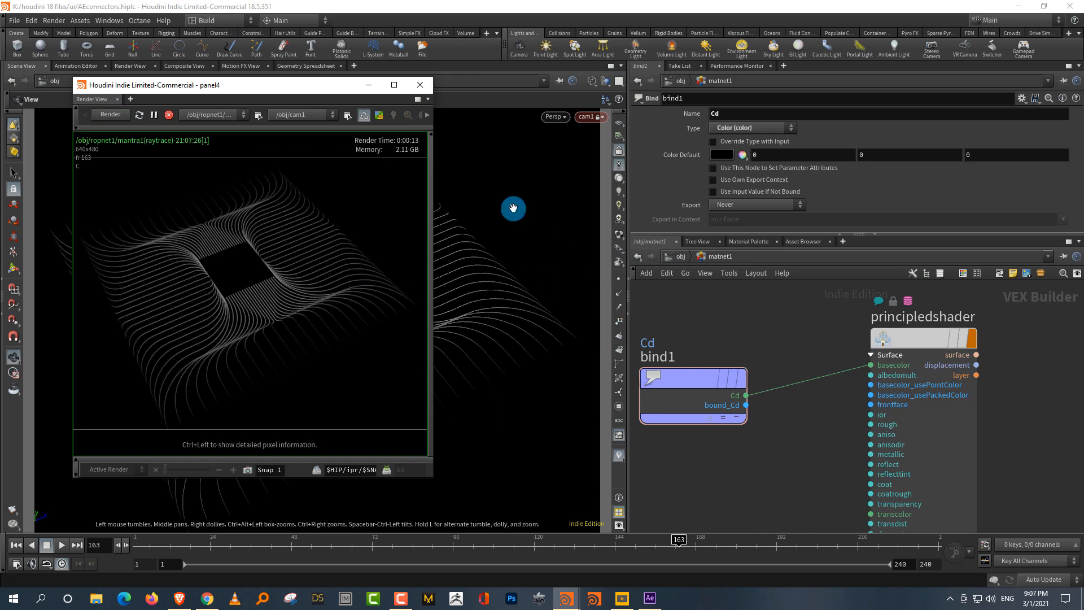
# - Stop the render, then set the Bind node's type to Float (float) and its parameter name to curveu
pyautogui.click(171, 115)
pyautogui.moveTo(799, 320); pyautogui.dragTo(904, 305, button='middle')
pyautogui.scroll(-2, 891, 311)
pyautogui.moveTo(770, 415); pyautogui.dragTo(781, 437)
pyautogui.moveTo(830, 354); pyautogui.dragTo(739, 349)
pyautogui.click(748, 130)
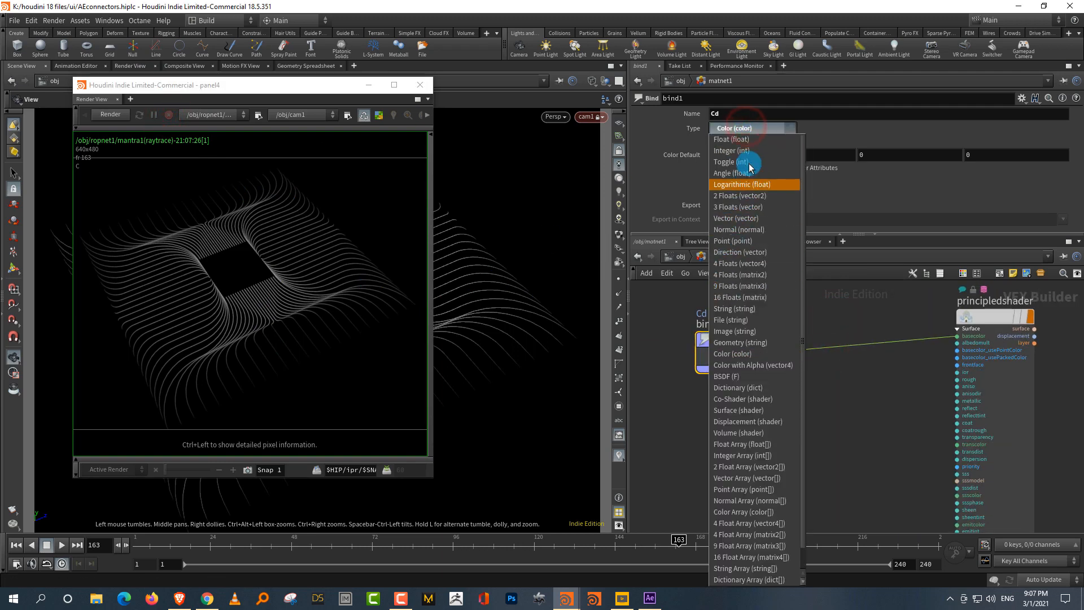
pyautogui.click(751, 139)
pyautogui.click(730, 113)
pyautogui.click(730, 113)
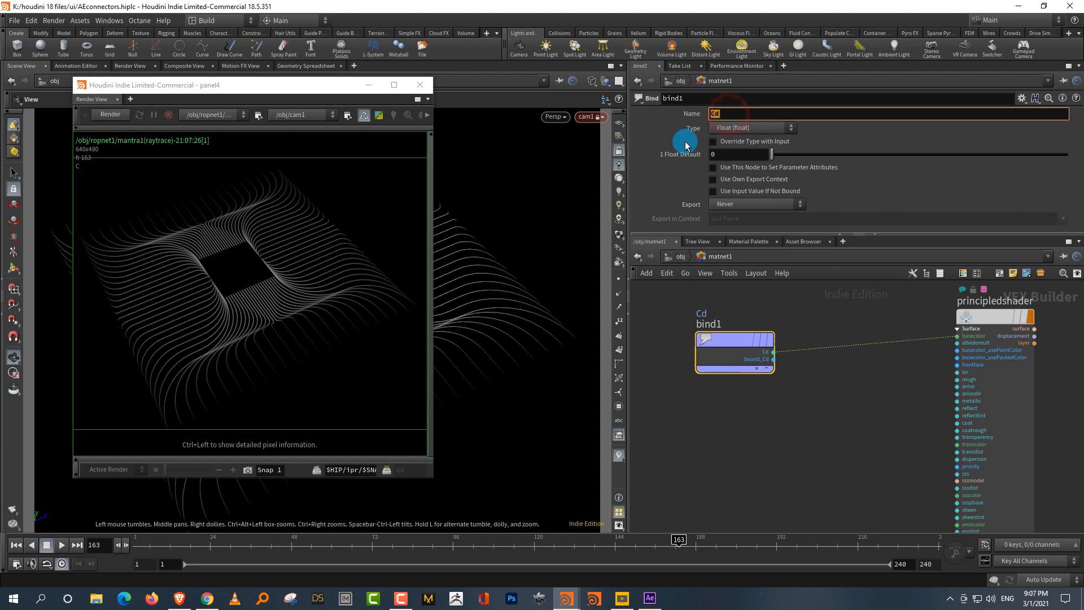
pyautogui.write('curveu')
pyautogui.press('Return')
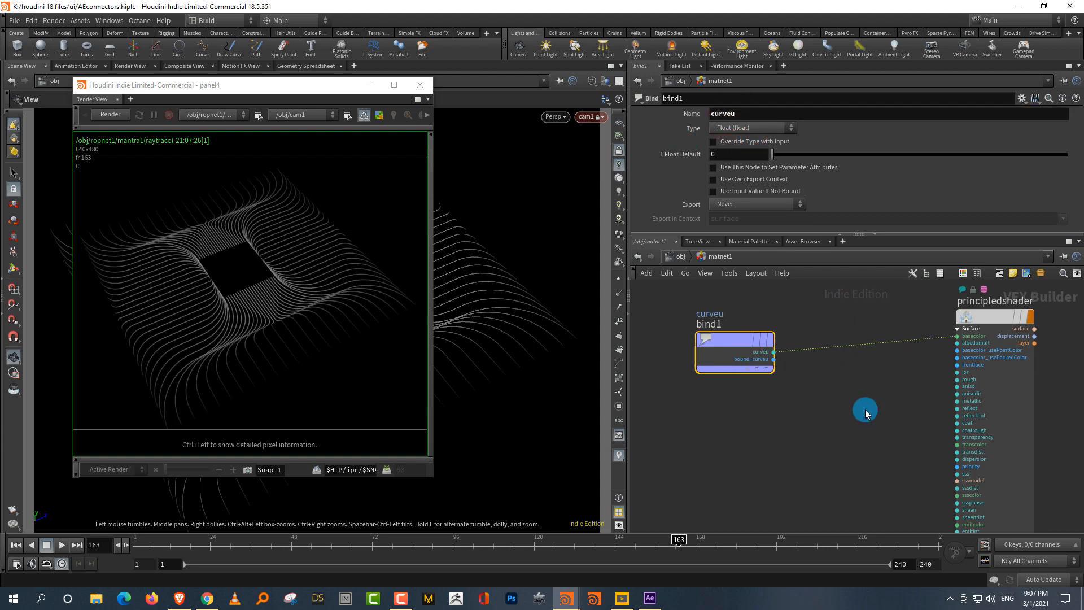
# - Add a Ramp Parameter node in matnet1 and connect the Bind node's curveu output to its input
pyautogui.press('Tab')
pyautogui.write('ram')
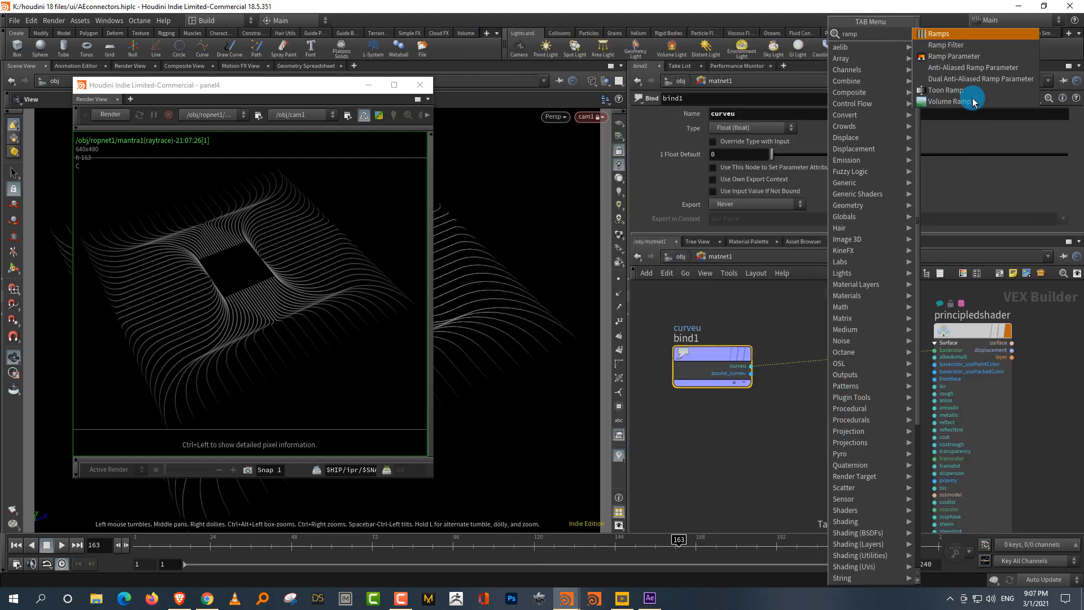
pyautogui.click(960, 56)
pyautogui.click(842, 407)
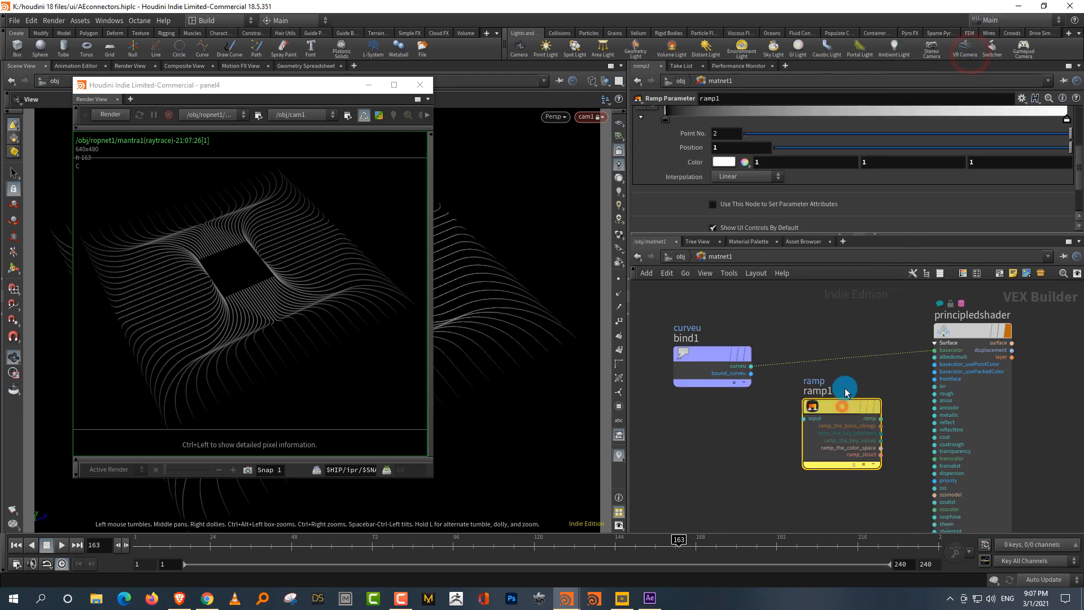
pyautogui.click(751, 366)
pyautogui.click(804, 419)
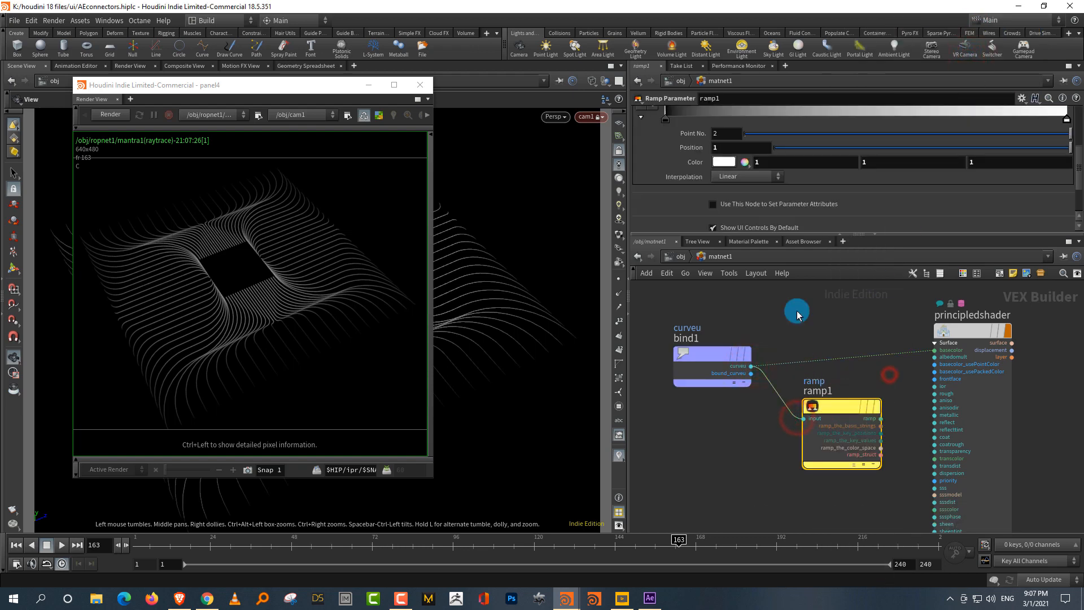
# - Name the Ramp Parameter node's parameter color
pyautogui.scroll(5, 1076, 138)
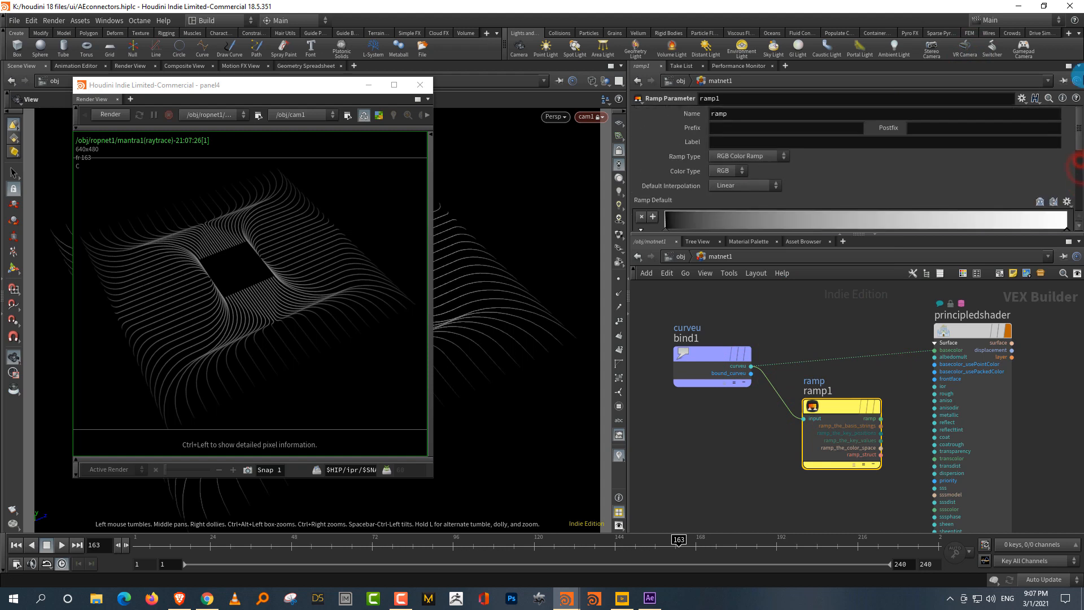
pyautogui.doubleClick(744, 116)
pyautogui.write('color')
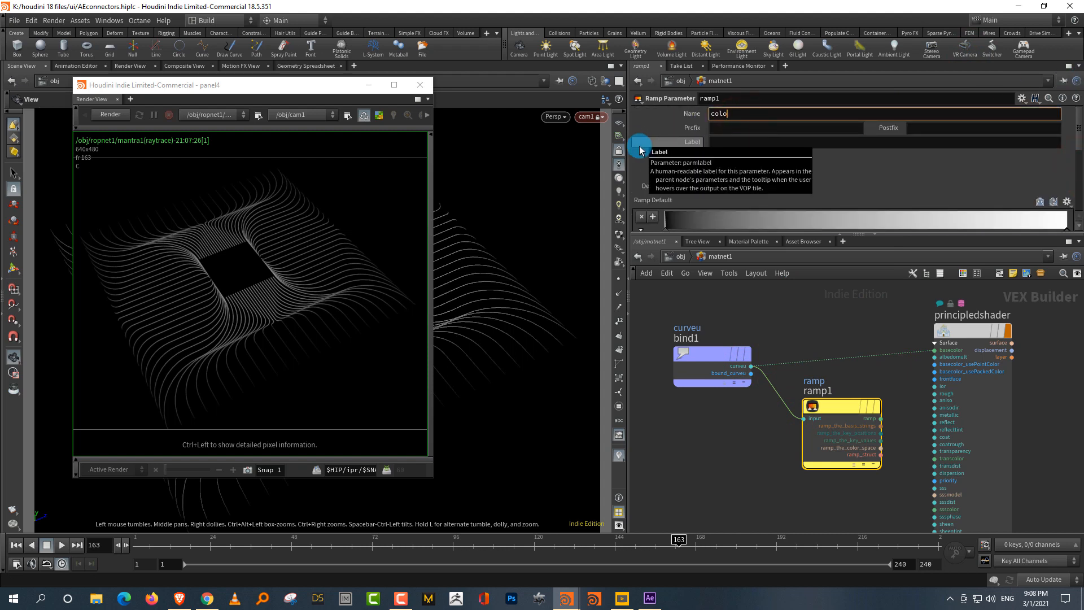
pyautogui.press('Return')
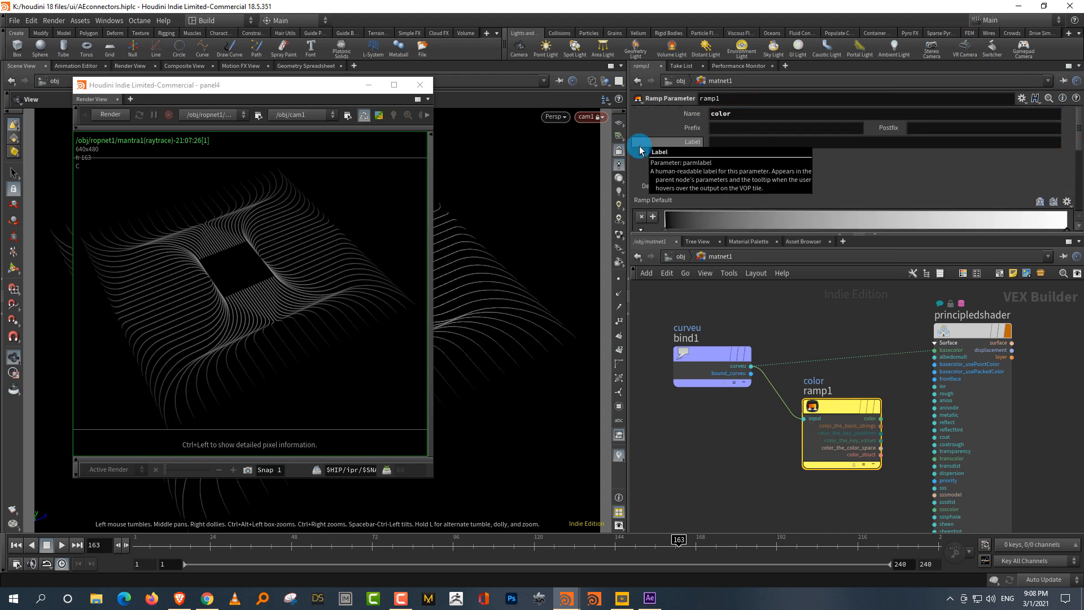
# - Connect the ramp's color output to the principledshader's basecolor input and restart the render
pyautogui.click(882, 419)
pyautogui.click(914, 344)
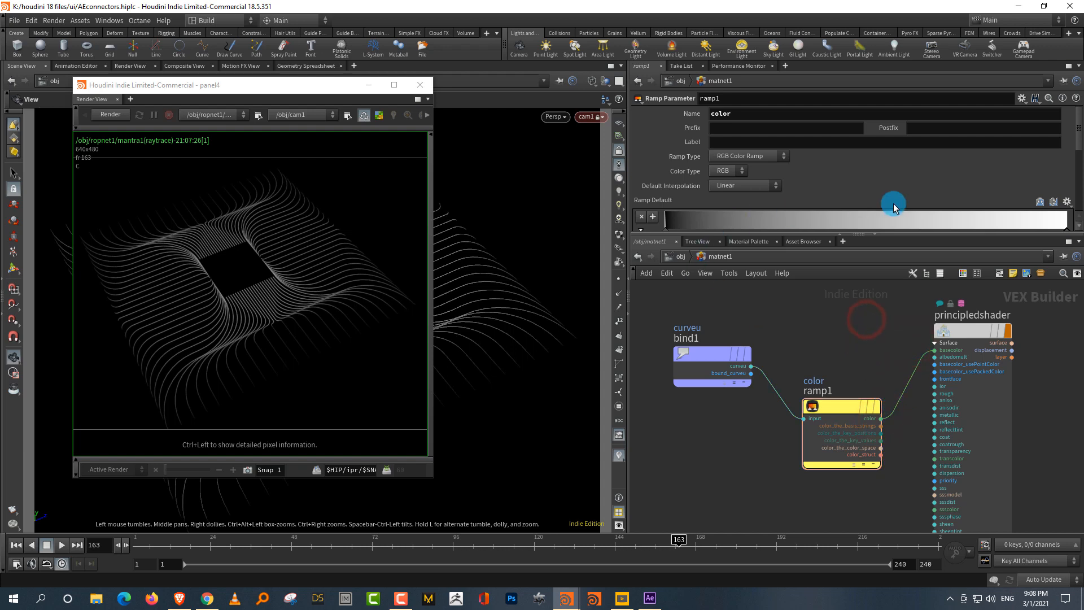
pyautogui.scroll(-3, 1076, 148)
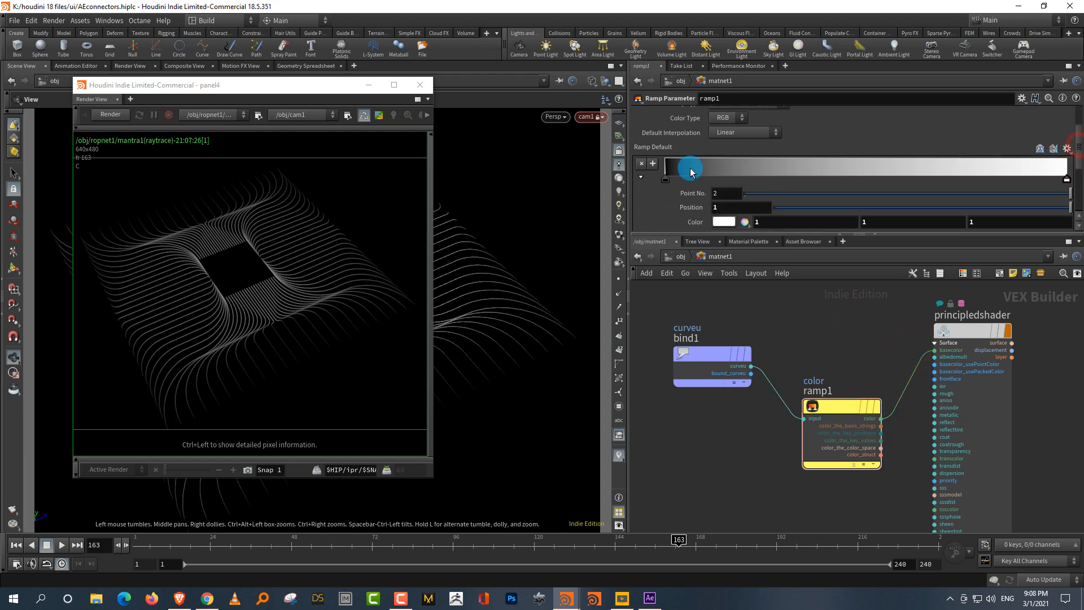
pyautogui.click(124, 114)
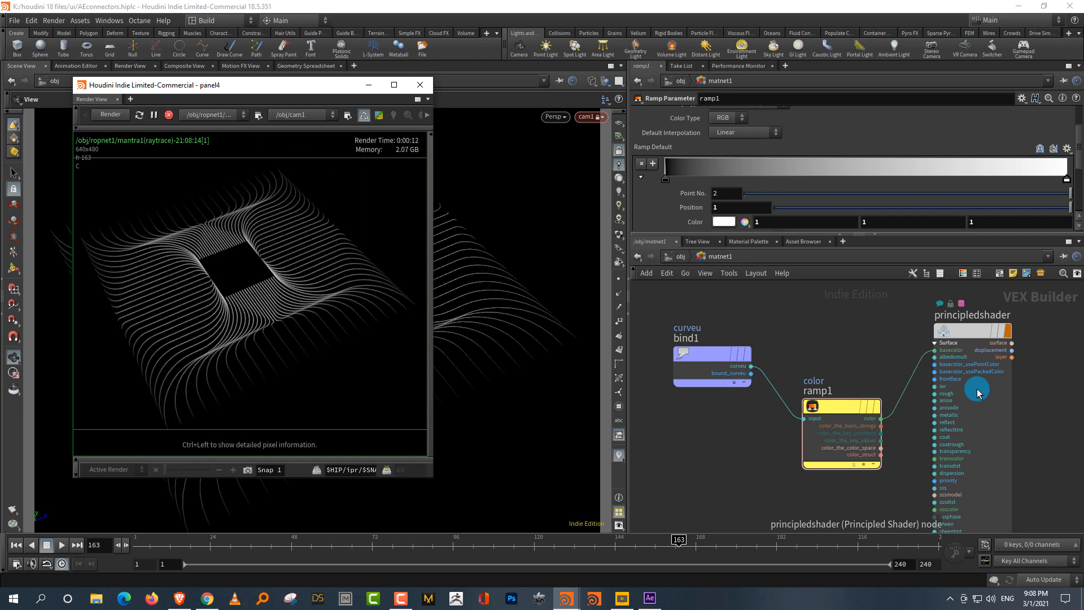
# - Change the ramp's end point to a dark orange with hue 16, saturation 0.934 and value about 0.41
pyautogui.doubleClick(1067, 179)
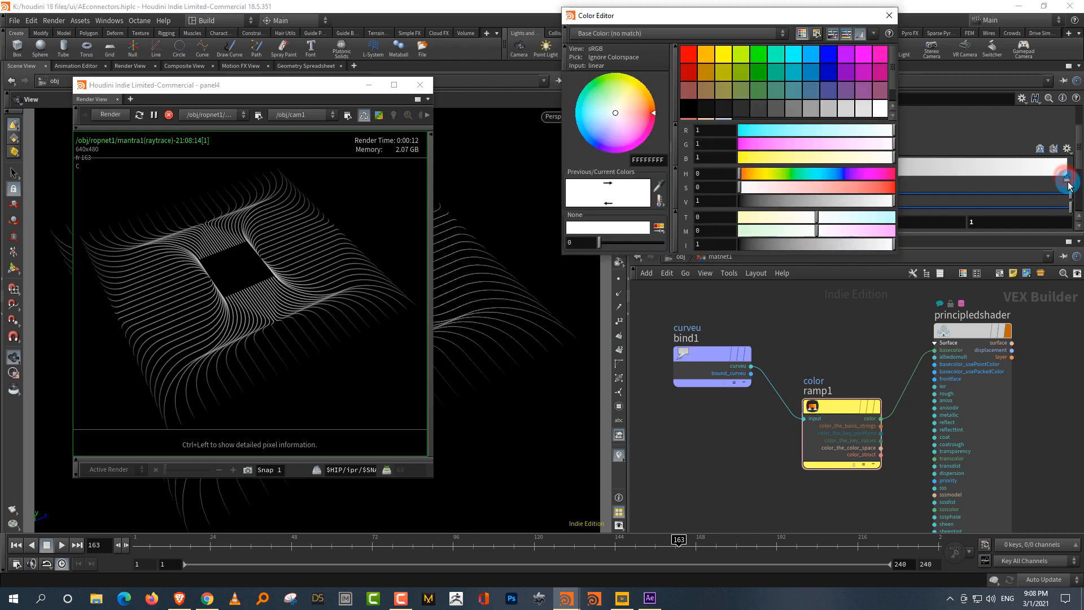
pyautogui.click(852, 187)
pyautogui.click(822, 200)
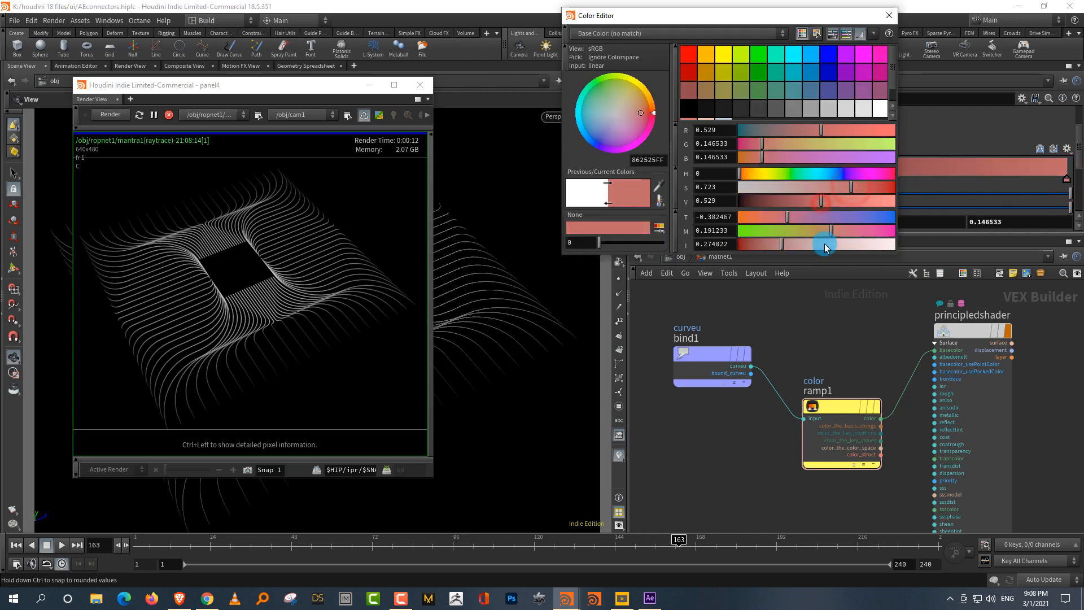
pyautogui.click(885, 191)
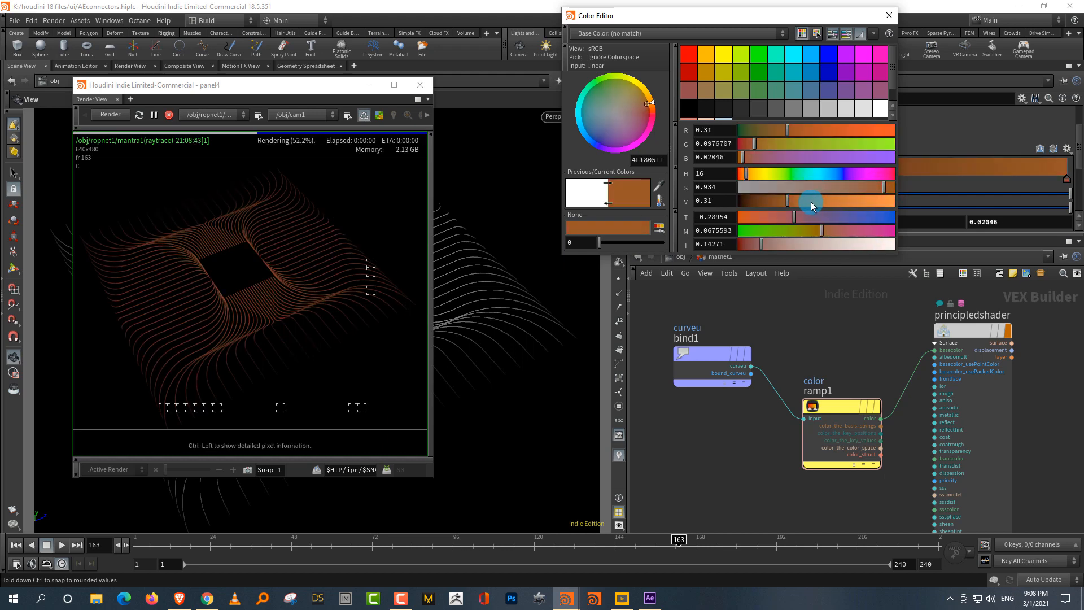
pyautogui.click(803, 201)
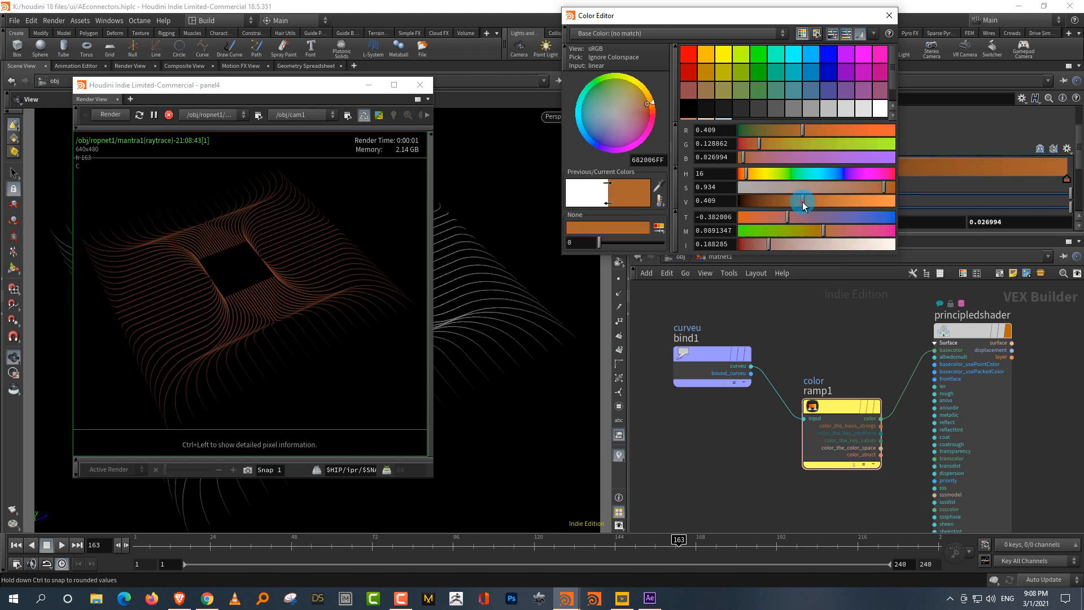
pyautogui.click(888, 18)
# - Go into geo1 and make the merge7 node the displayed and rendered output
pyautogui.click(677, 256)
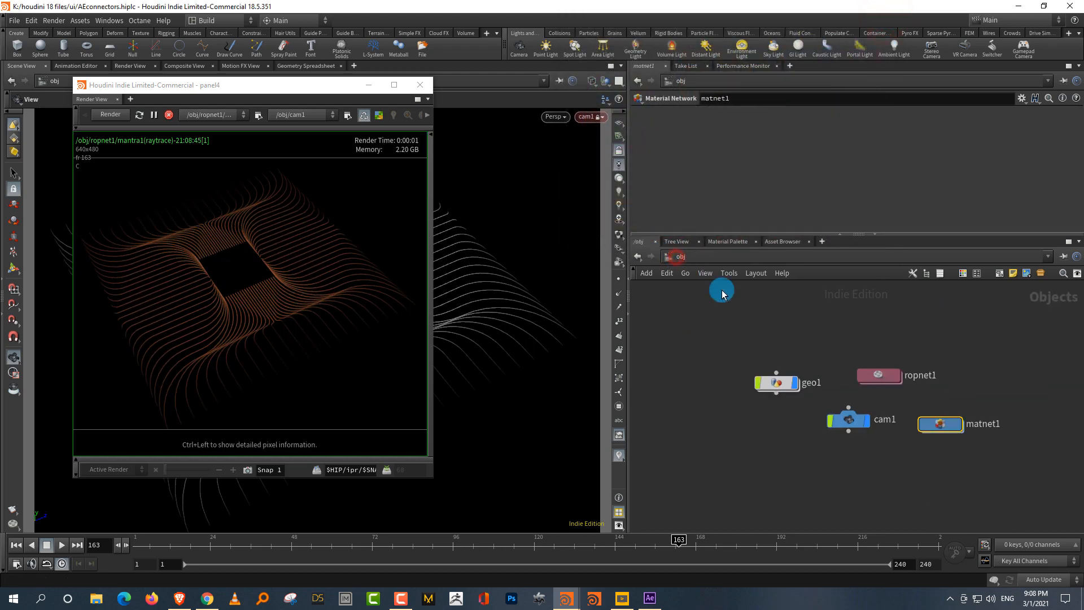
pyautogui.doubleClick(781, 385)
pyautogui.moveTo(881, 508); pyautogui.dragTo(931, 289, button='middle')
pyautogui.moveTo(842, 525); pyautogui.dragTo(876, 378, button='middle')
pyautogui.scroll(3, 875, 342)
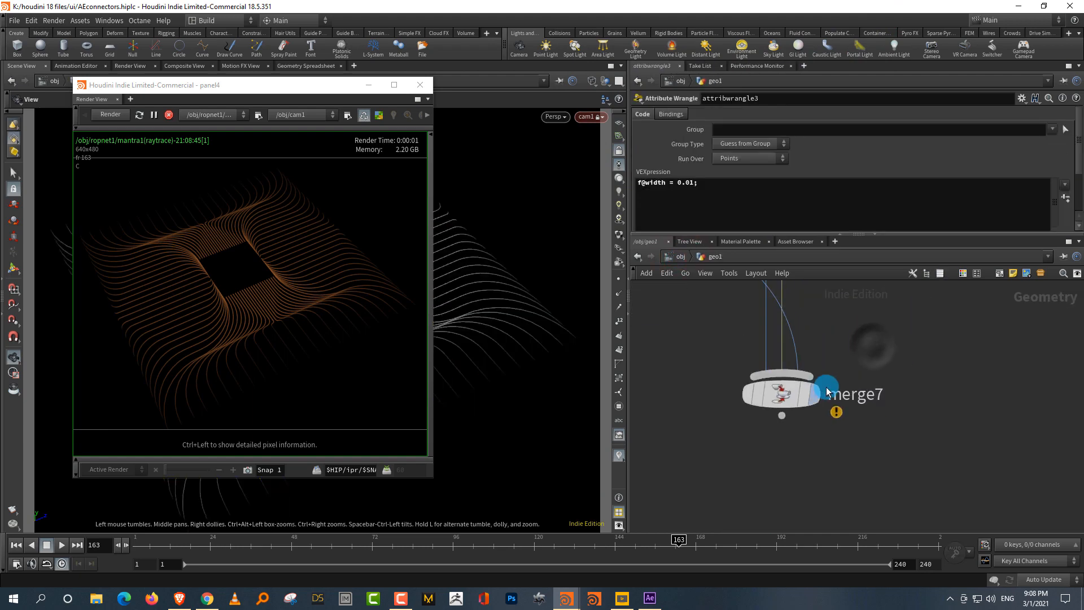
pyautogui.moveTo(875, 335); pyautogui.dragTo(904, 347, button='middle')
pyautogui.click(845, 405)
pyautogui.click(929, 349)
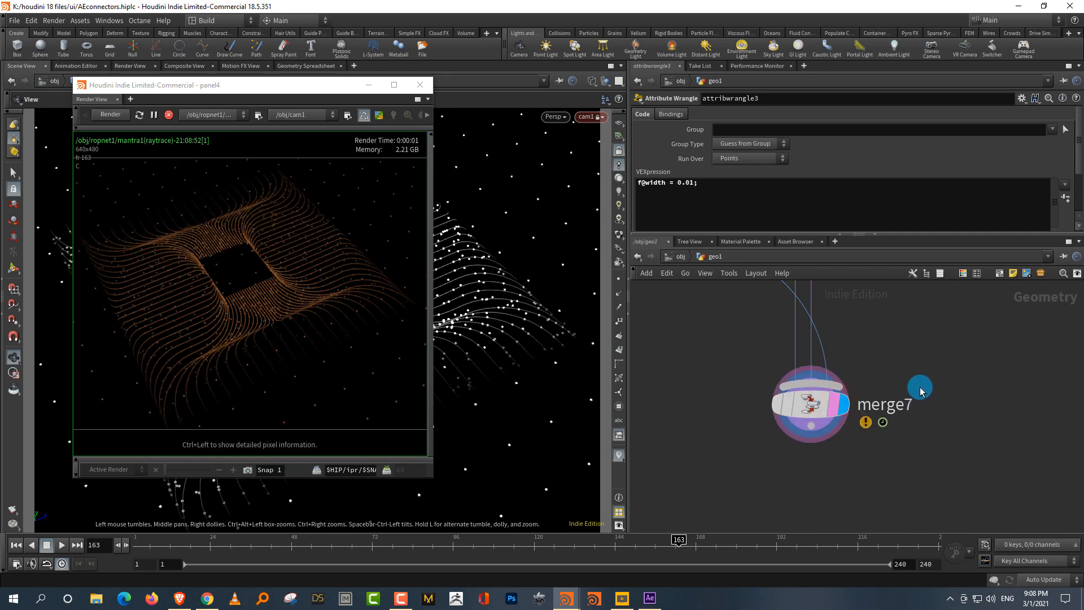
# - Return to matnet1 and brighten the ramp's end point color to value 0.861 with slightly lower saturation
pyautogui.click(683, 261)
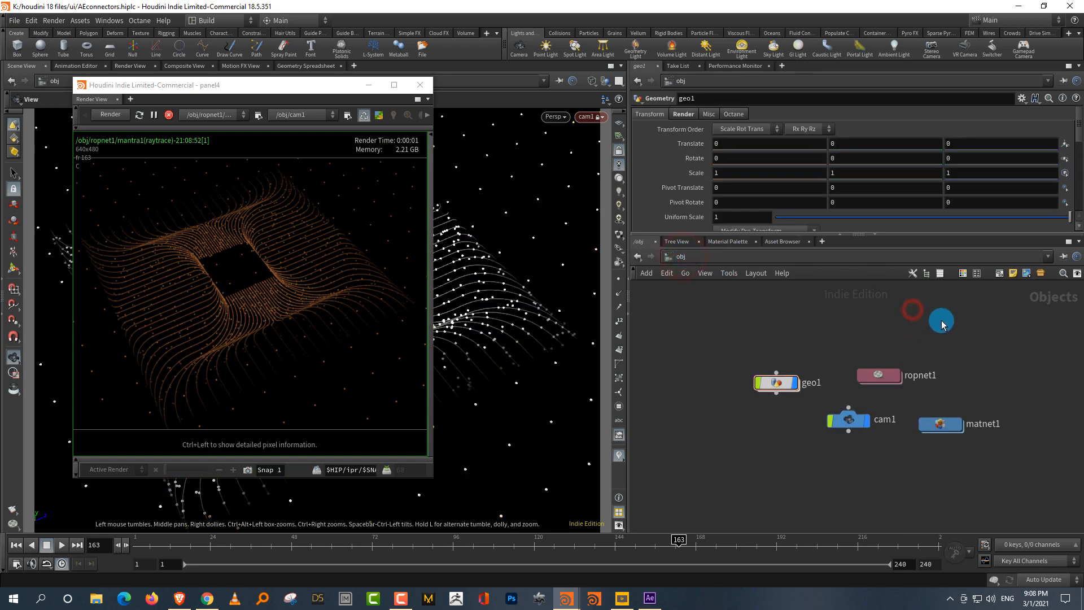
pyautogui.moveTo(969, 374); pyautogui.dragTo(938, 370, button='middle')
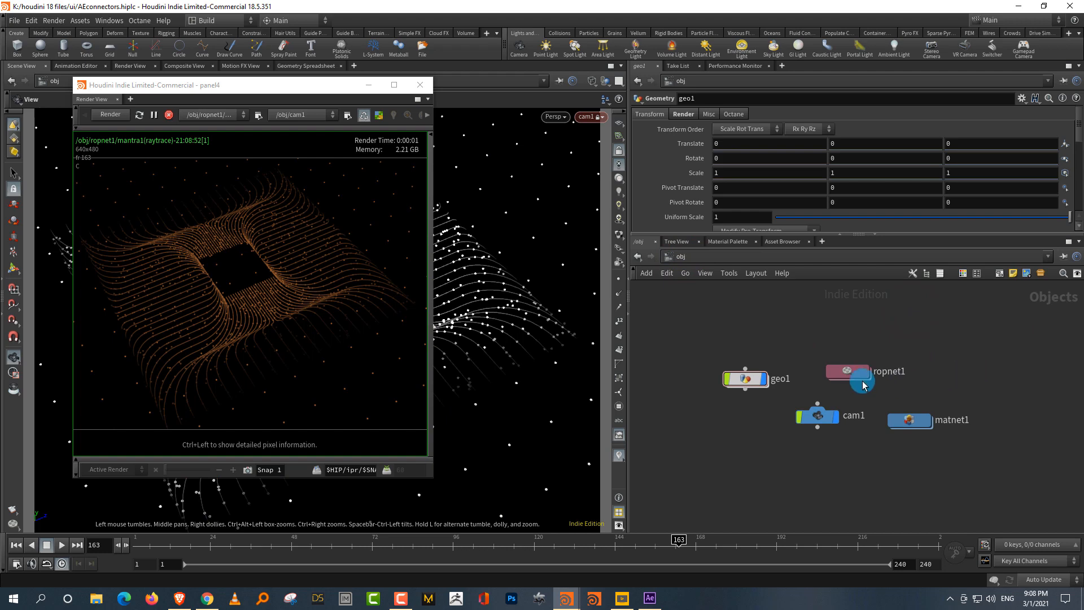
pyautogui.doubleClick(910, 419)
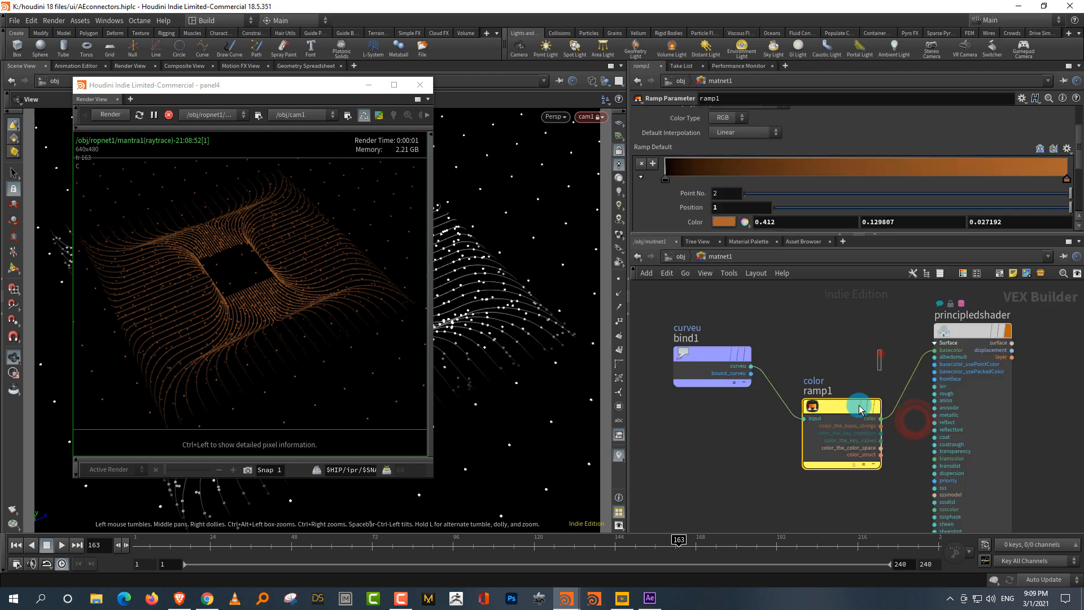
pyautogui.doubleClick(1067, 179)
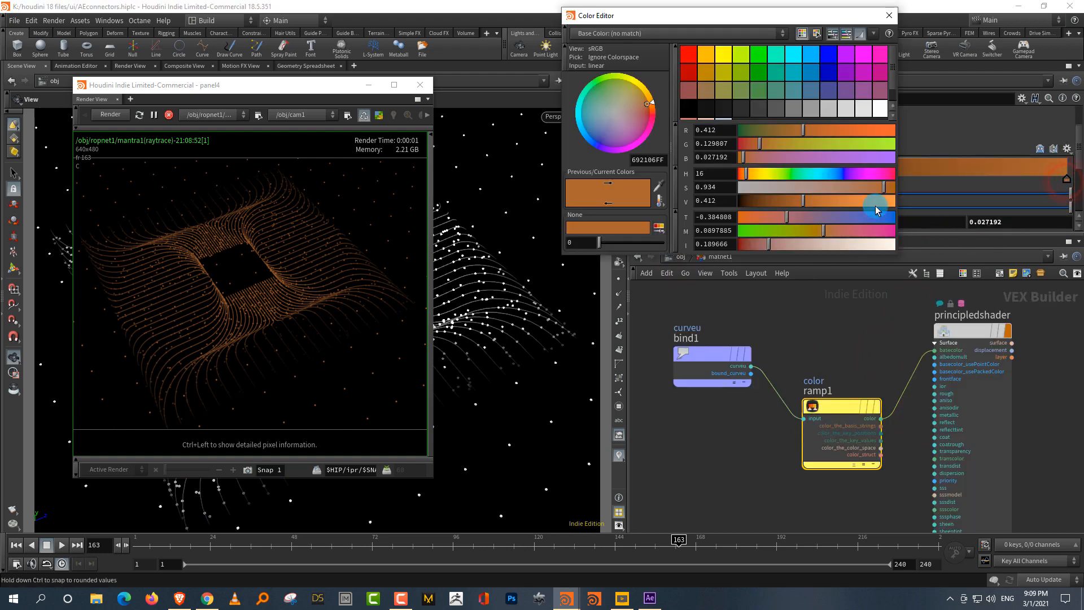
pyautogui.click(873, 200)
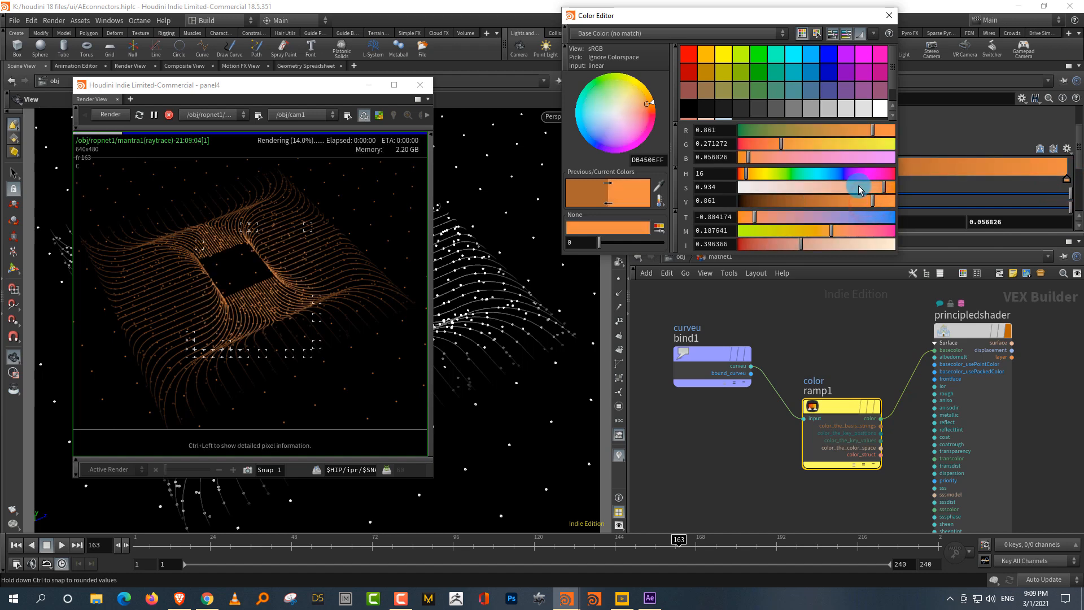
pyautogui.click(857, 187)
pyautogui.click(888, 15)
# - Set the principledshader's Metallic reflection value to 1
pyautogui.moveTo(887, 316); pyautogui.dragTo(1019, 357)
pyautogui.moveTo(1076, 130); pyautogui.dragTo(1049, 159)
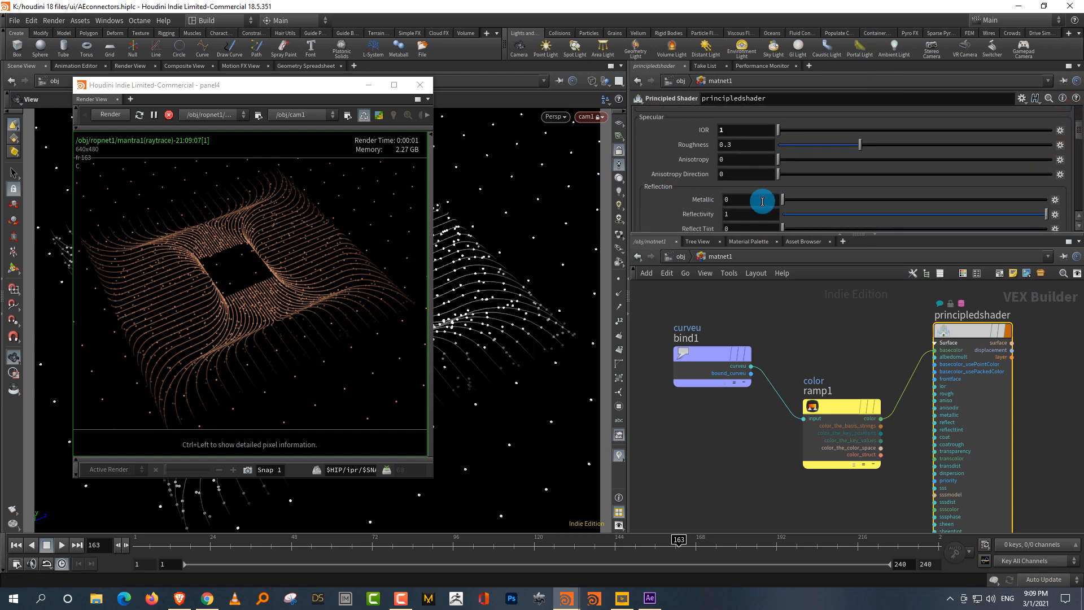
pyautogui.moveTo(748, 201); pyautogui.dragTo(672, 229)
pyautogui.write('1')
pyautogui.press('Return')
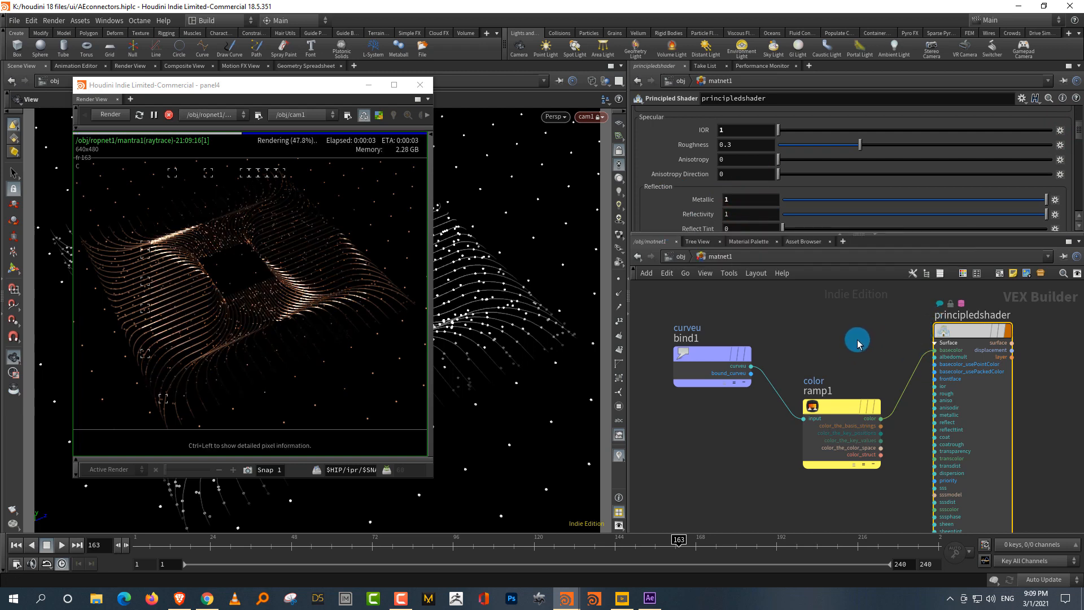
# - Return to the object level, stop the render and add an Environment Light above the ropnet1 node
pyautogui.click(679, 260)
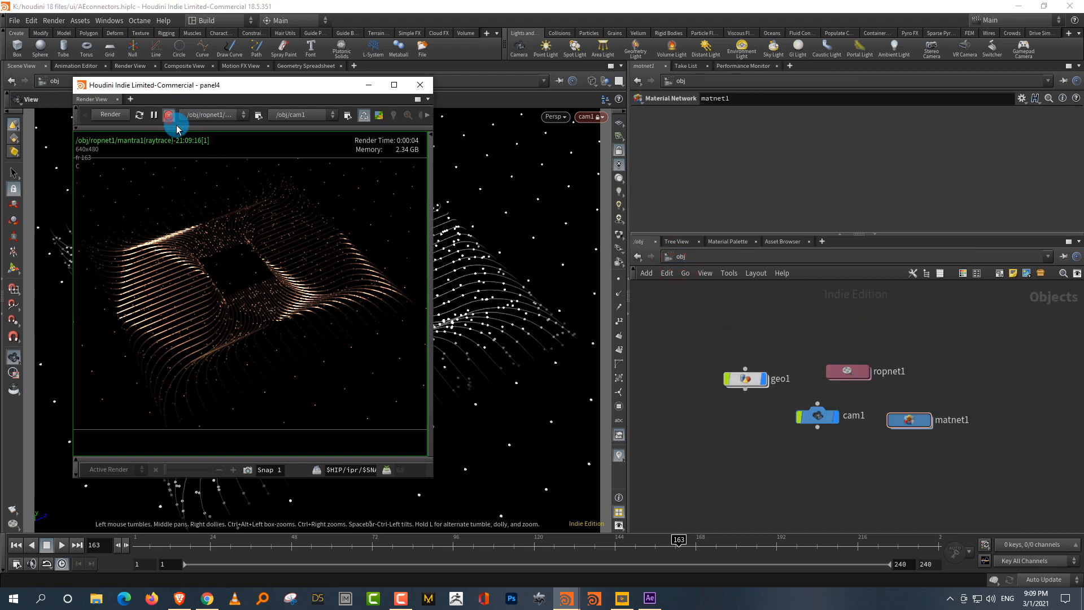
pyautogui.click(846, 311)
pyautogui.press('Tab')
pyautogui.write('en')
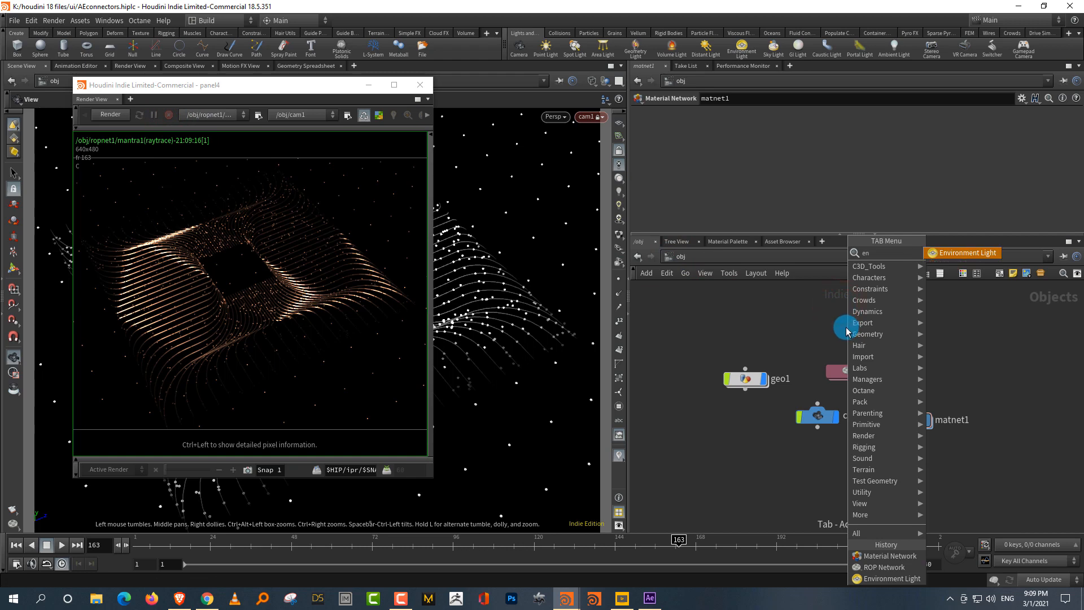
pyautogui.click(975, 254)
pyautogui.click(942, 341)
# - Enlarge the parameter area and load veranda_1k.hdr as the environment light's Environment Map
pyautogui.moveTo(893, 235); pyautogui.dragTo(896, 288)
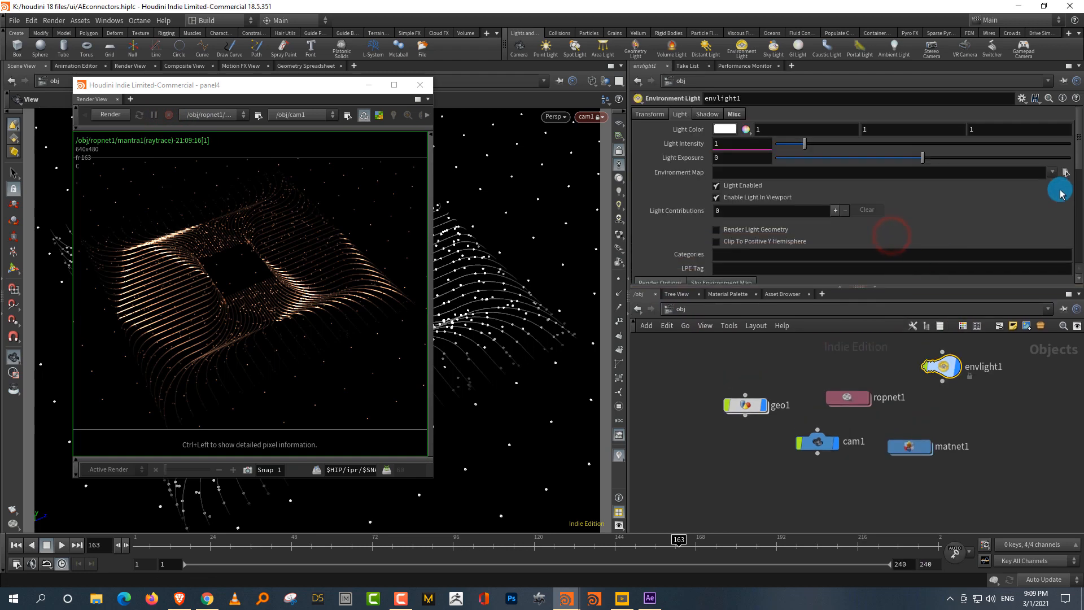
pyautogui.click(1053, 171)
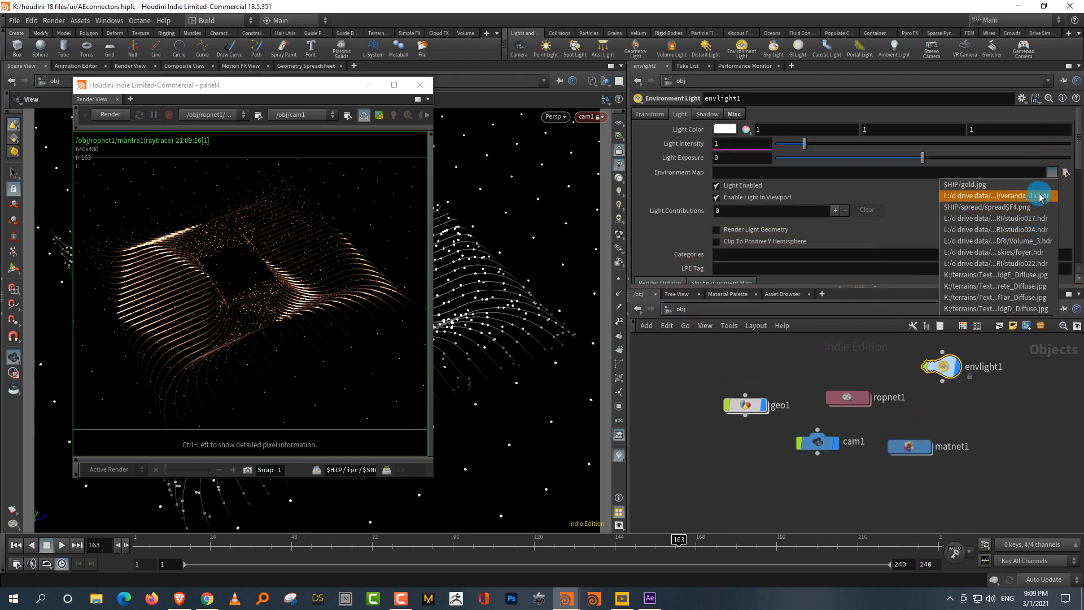
pyautogui.click(994, 196)
# - Turn off the viewport's display of environment lights as backgrounds
pyautogui.press('d')
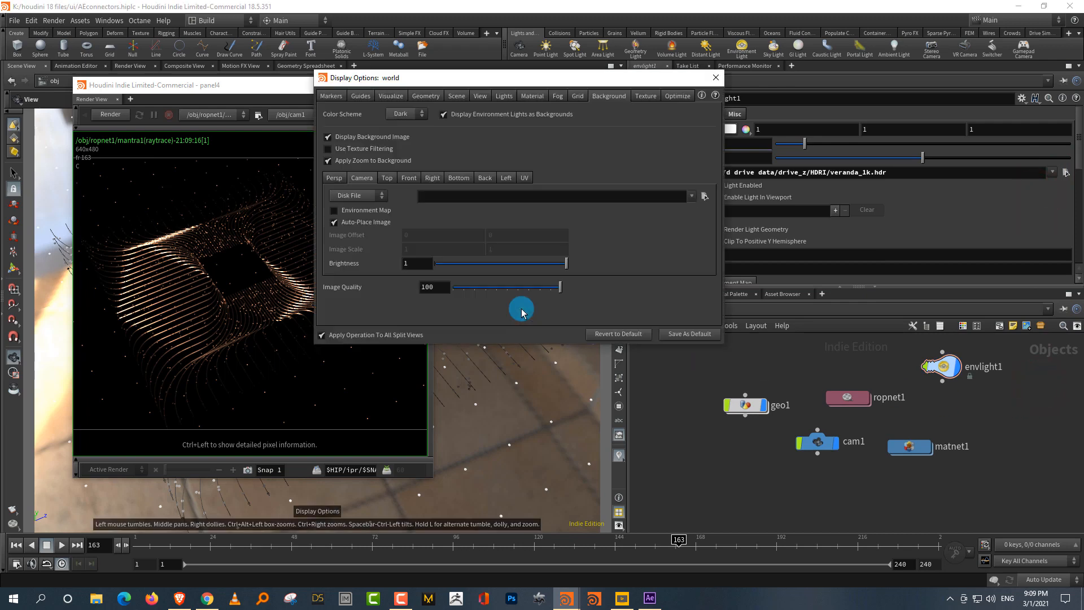
pyautogui.click(490, 115)
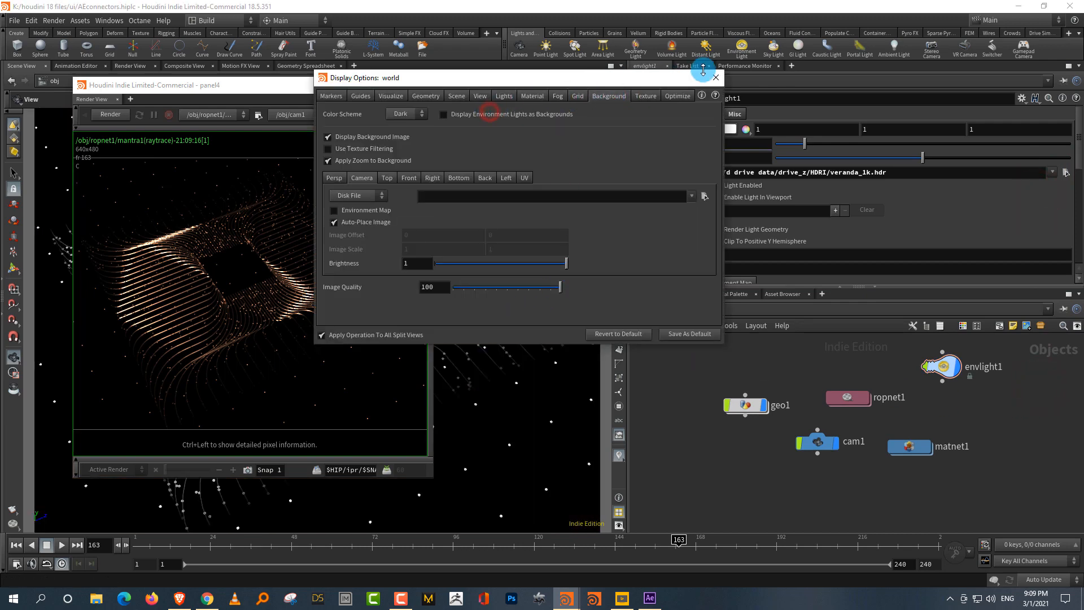
pyautogui.click(716, 79)
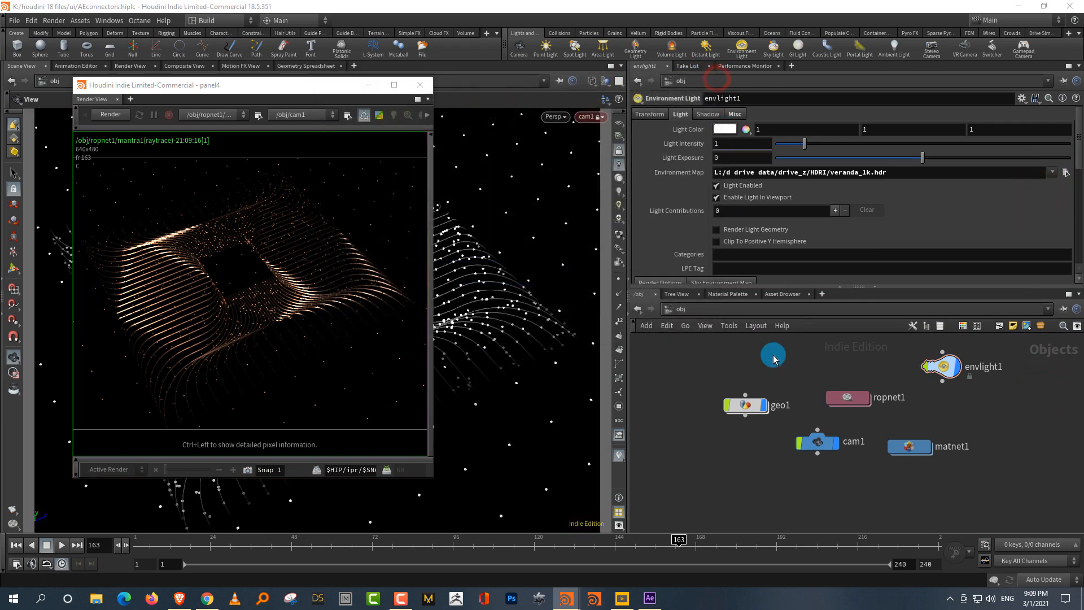
# - Restart the render and set the environment light's Y rotation to 60
pyautogui.click(119, 114)
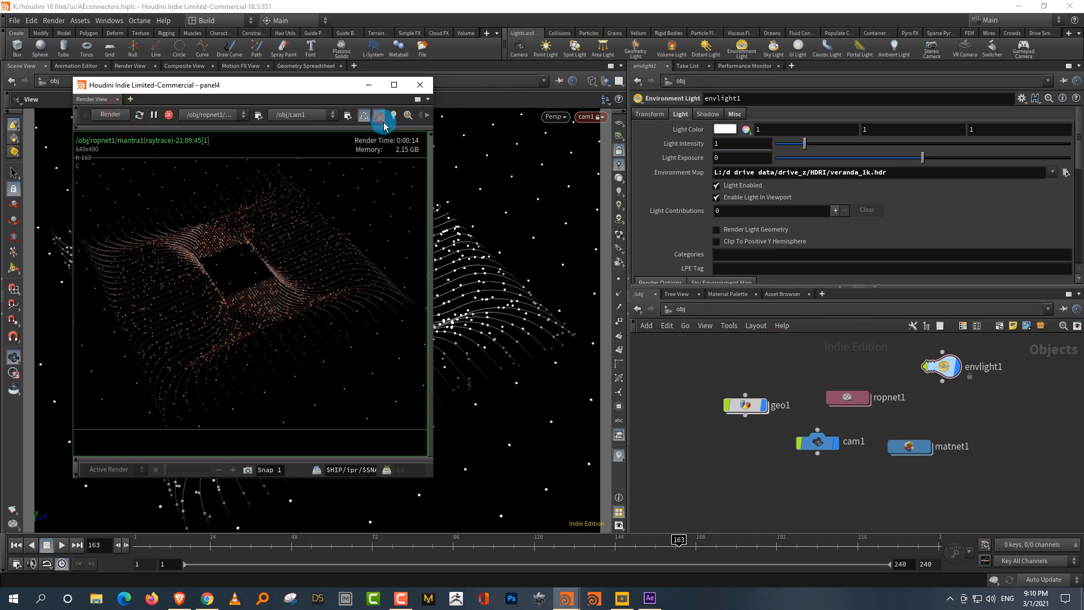
pyautogui.click(650, 114)
pyautogui.moveTo(839, 143); pyautogui.dragTo(877, 103, button='middle')
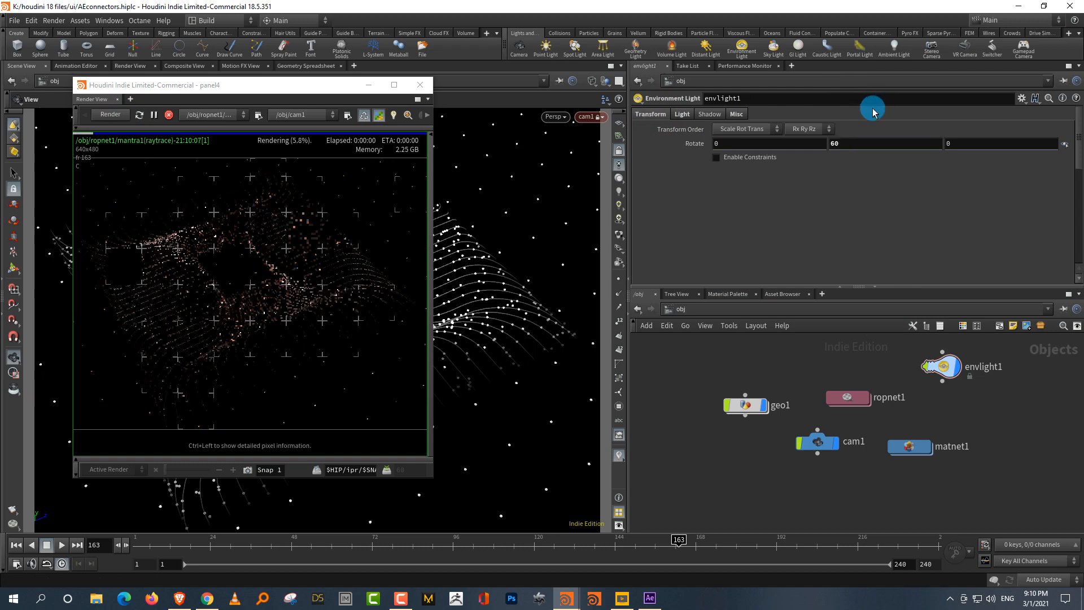
# - Set envlight1's Y rotation to 100, try a Light Exposure of 3 and reduce it to 2.38
pyautogui.moveTo(844, 146); pyautogui.dragTo(877, 102, button='middle')
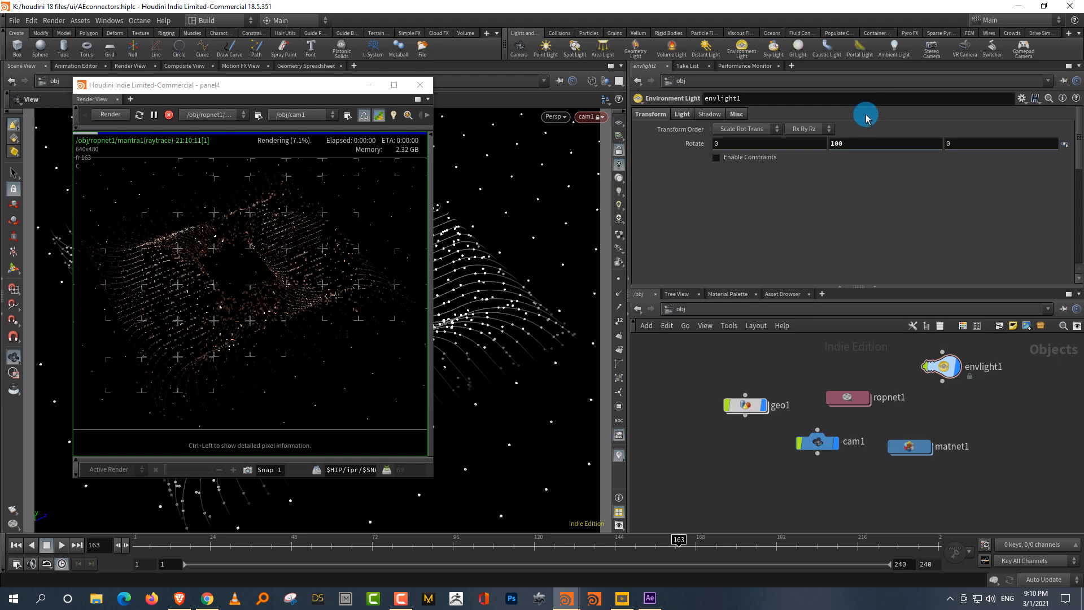
pyautogui.click(679, 113)
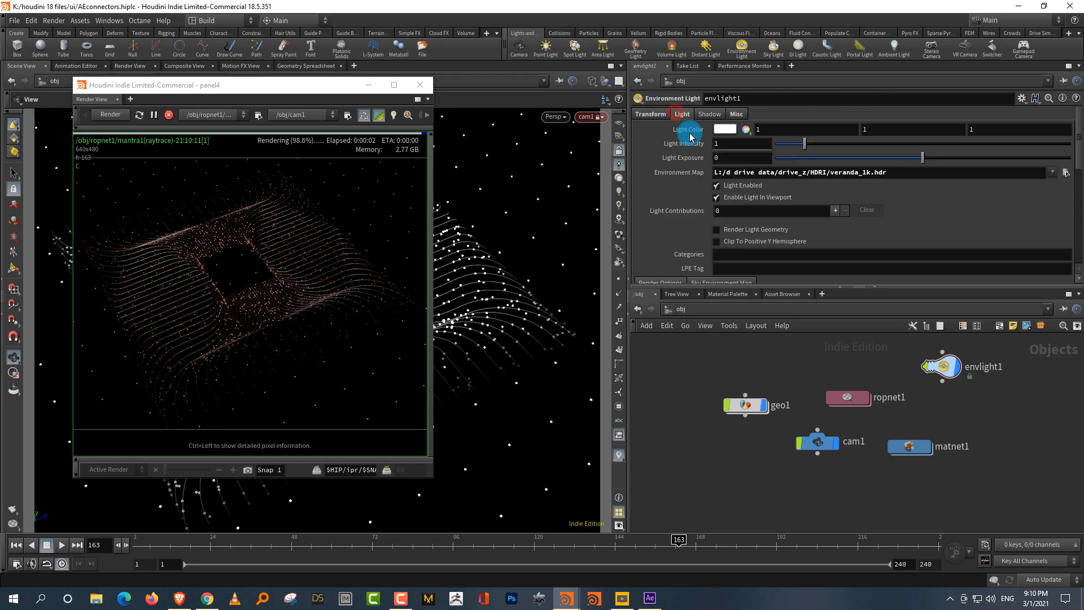
pyautogui.click(916, 162)
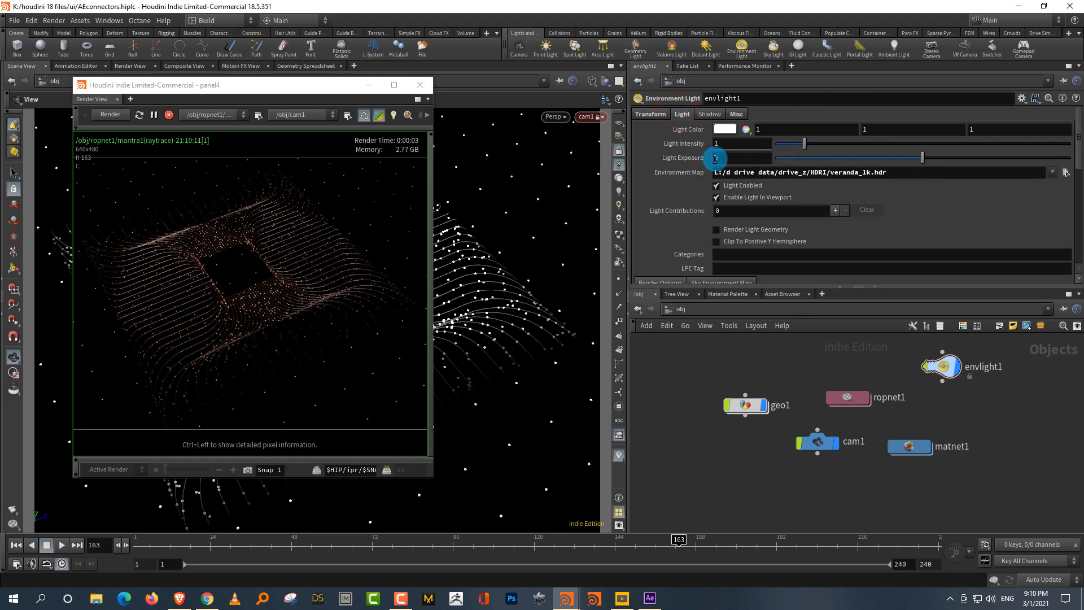
pyautogui.moveTo(682, 170); pyautogui.dragTo(689, 176)
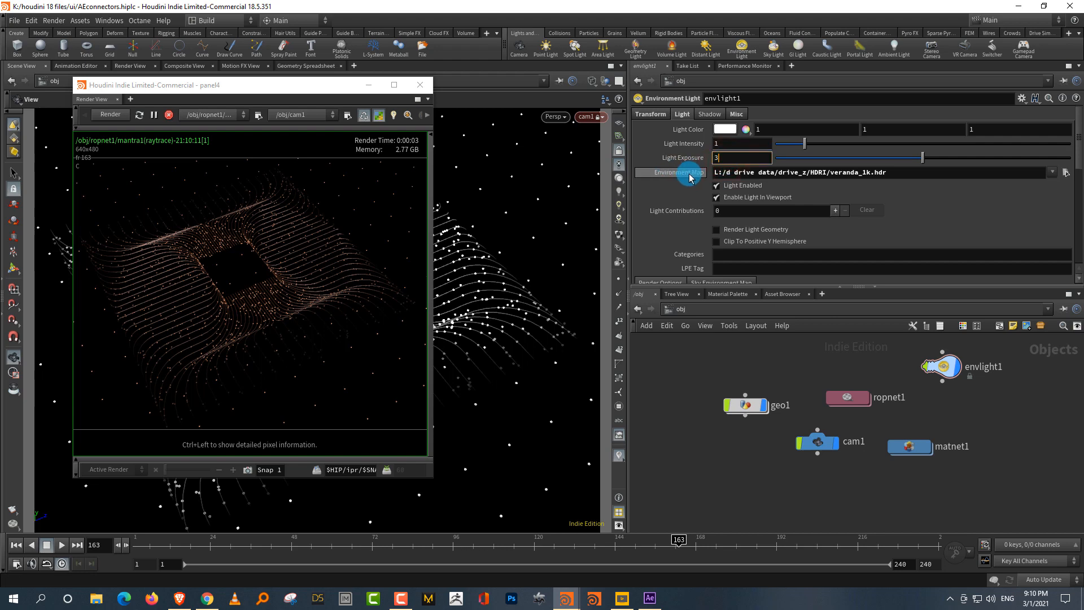
pyautogui.write('3')
pyautogui.press('Return')
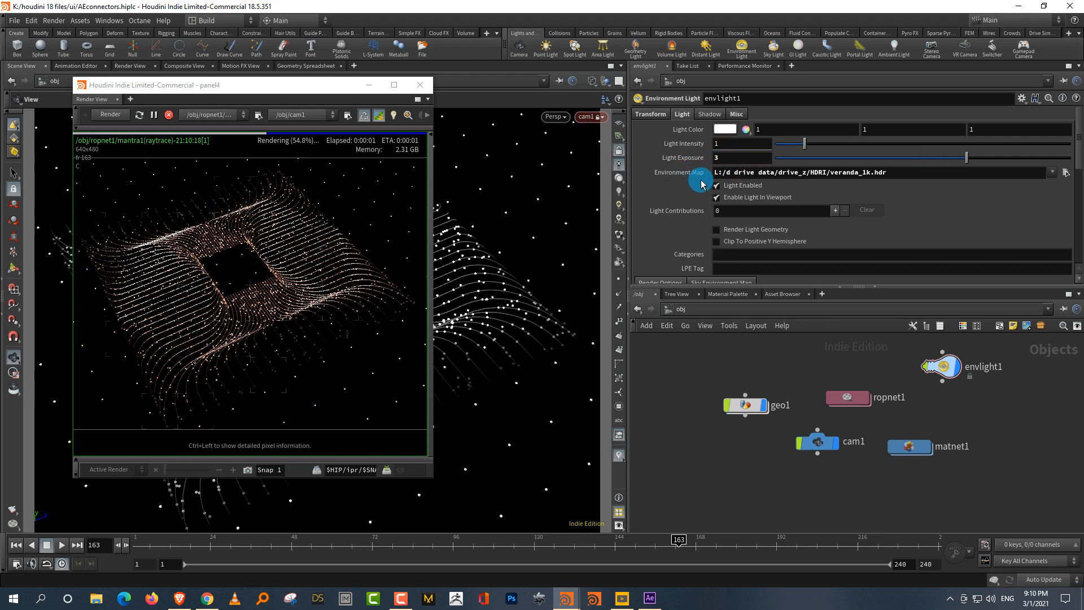
pyautogui.moveTo(967, 157); pyautogui.dragTo(959, 157)
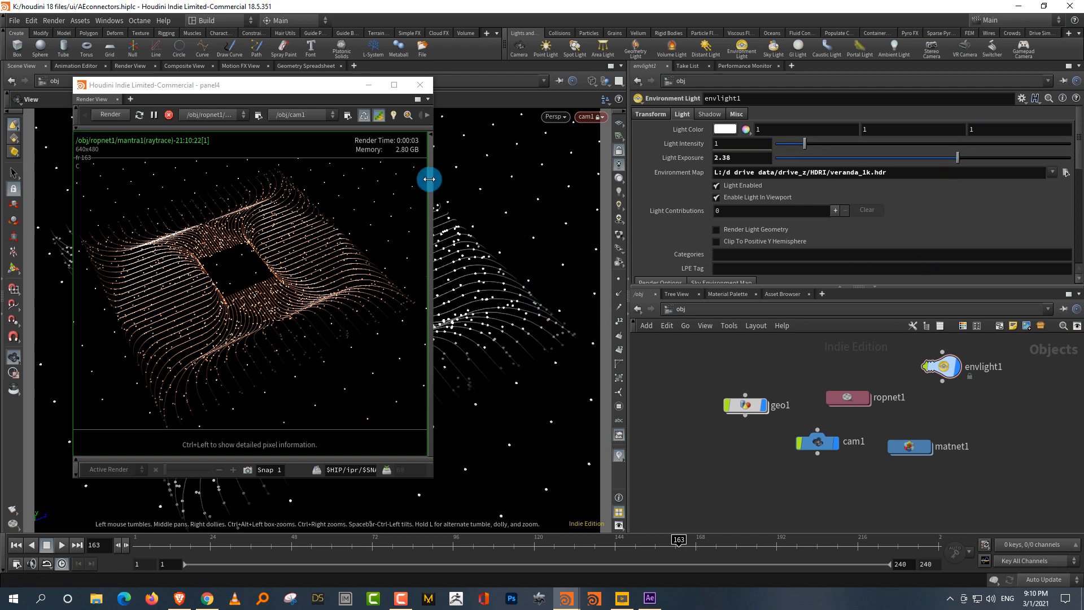
# - Move the floating render window off the network and set cam1's Focal Length to 68.6 millimeters
pyautogui.moveTo(327, 90); pyautogui.dragTo(915, 200)
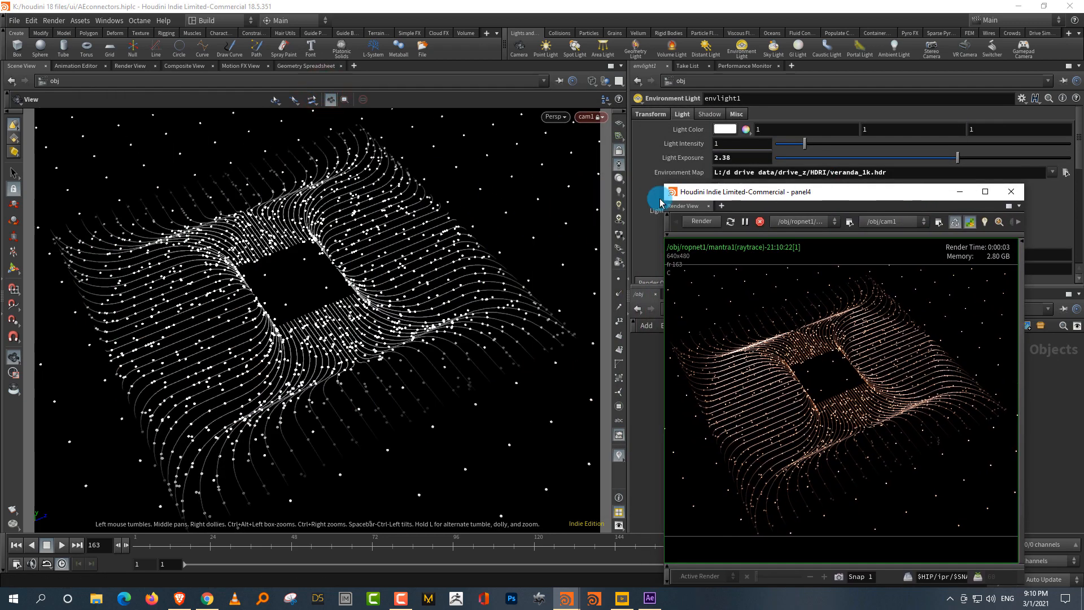
pyautogui.moveTo(778, 193); pyautogui.dragTo(337, 165)
pyautogui.click(859, 435)
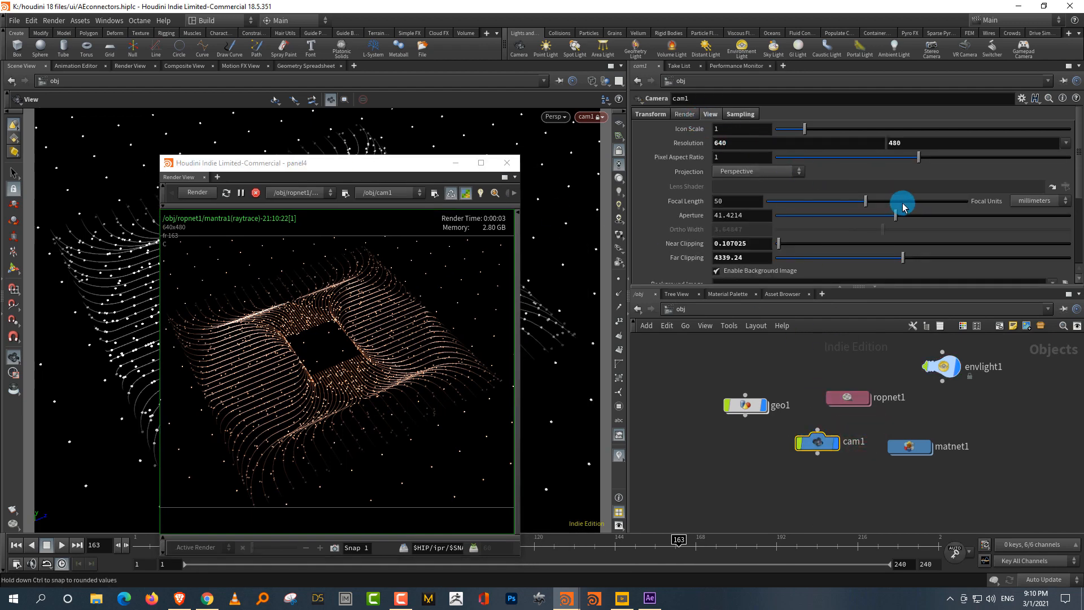
pyautogui.click(905, 205)
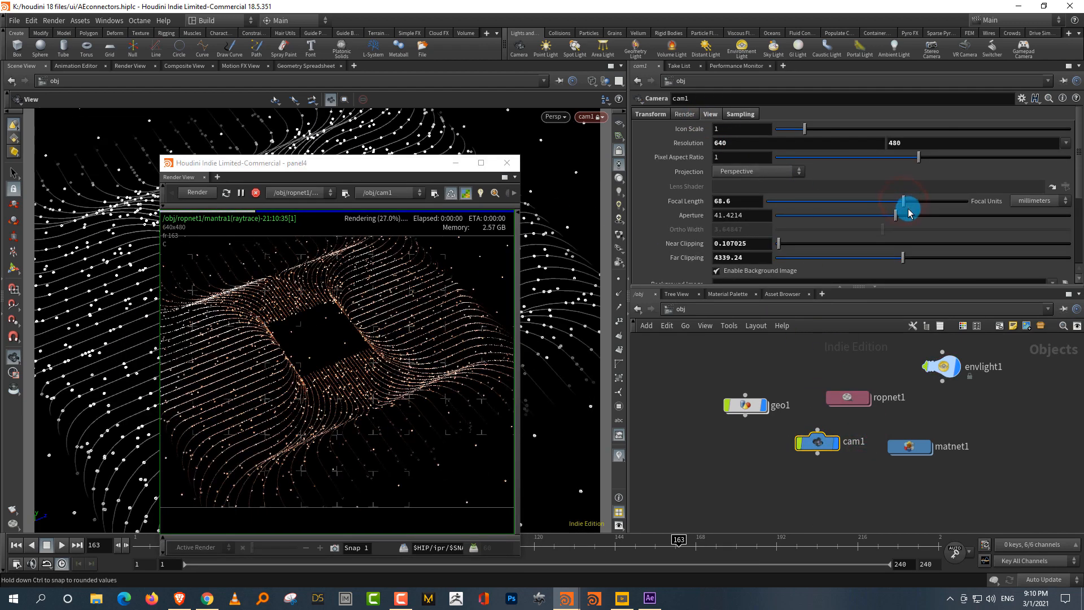
pyautogui.click(734, 202)
# - Reposition and enlarge the floating render window and set cam1's resolution to 800 by 600
pyautogui.moveTo(400, 169); pyautogui.dragTo(342, 81)
pyautogui.moveTo(462, 468); pyautogui.dragTo(544, 533)
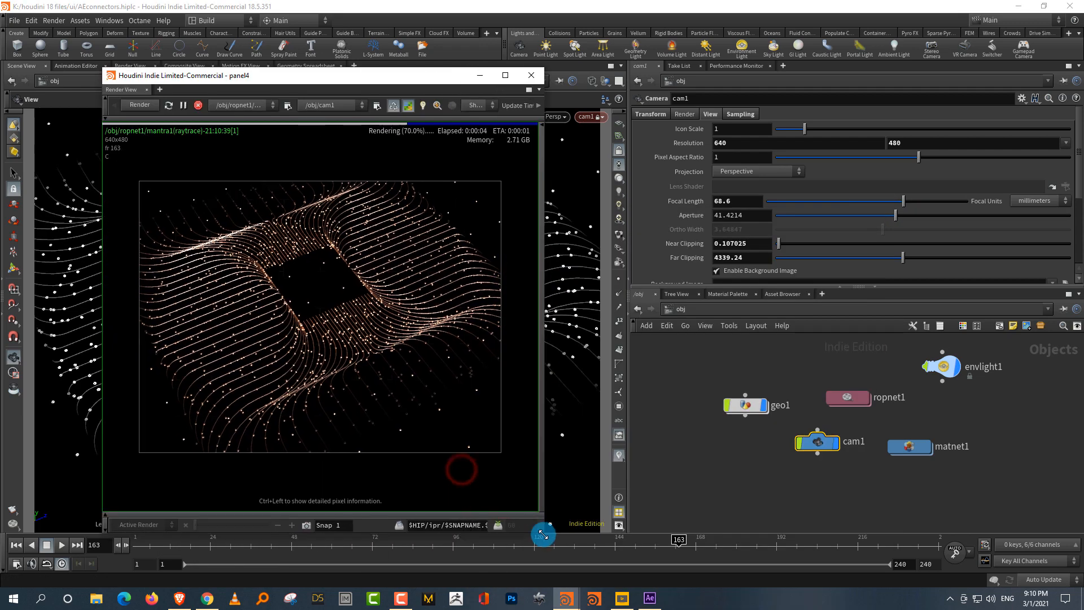
pyautogui.moveTo(733, 144); pyautogui.dragTo(643, 173)
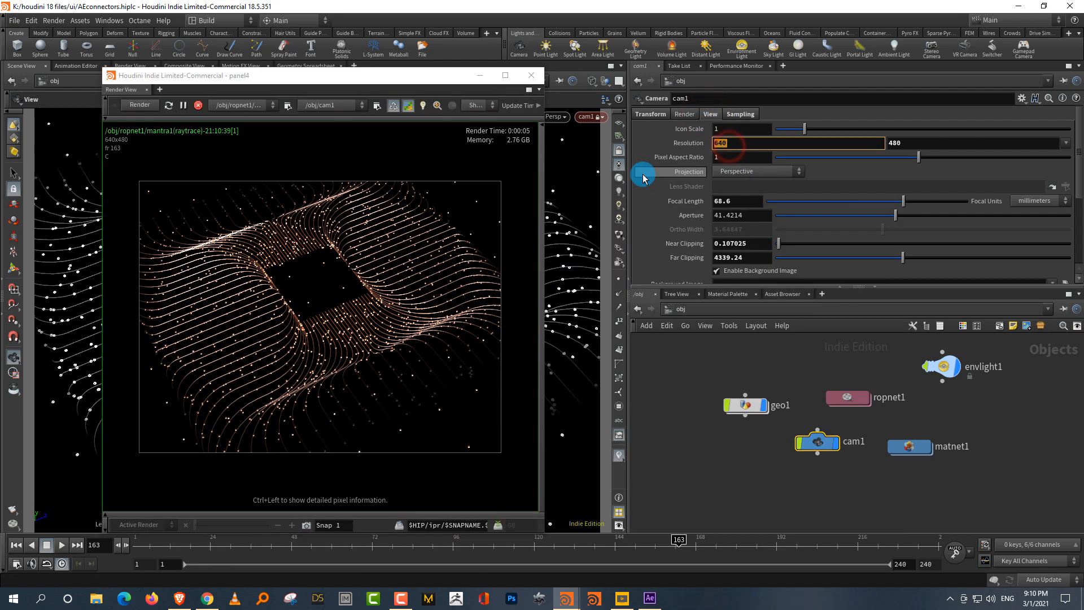
pyautogui.write('800')
pyautogui.press('Return')
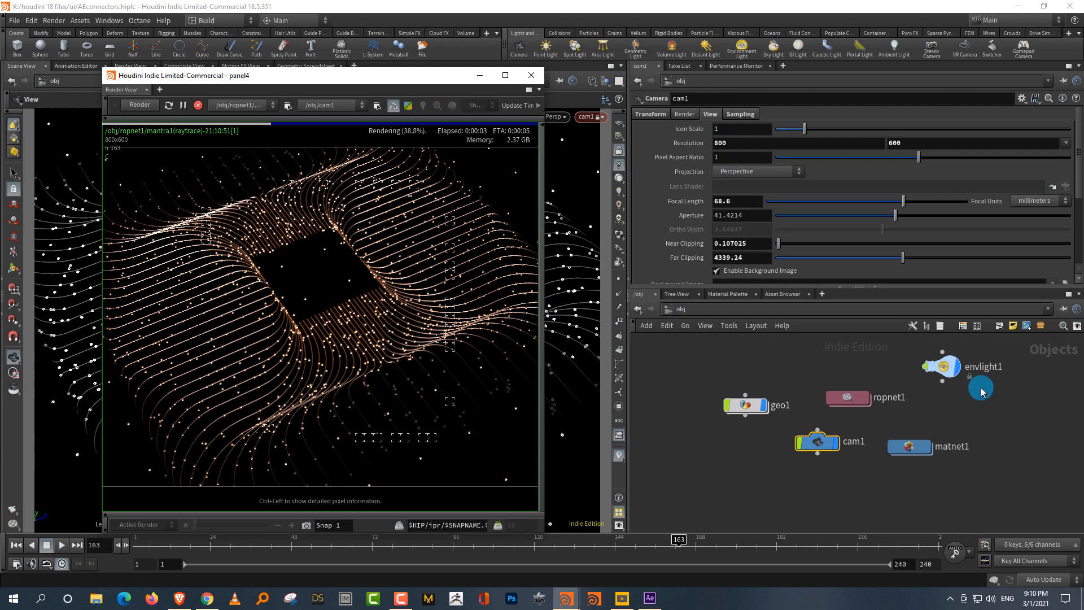
# - Compare the render with the viewport while adjusting envlight1's Y rotation to 150 and finally 240, leaving no node selected
pyautogui.moveTo(979, 389); pyautogui.dragTo(927, 342)
pyautogui.click(650, 113)
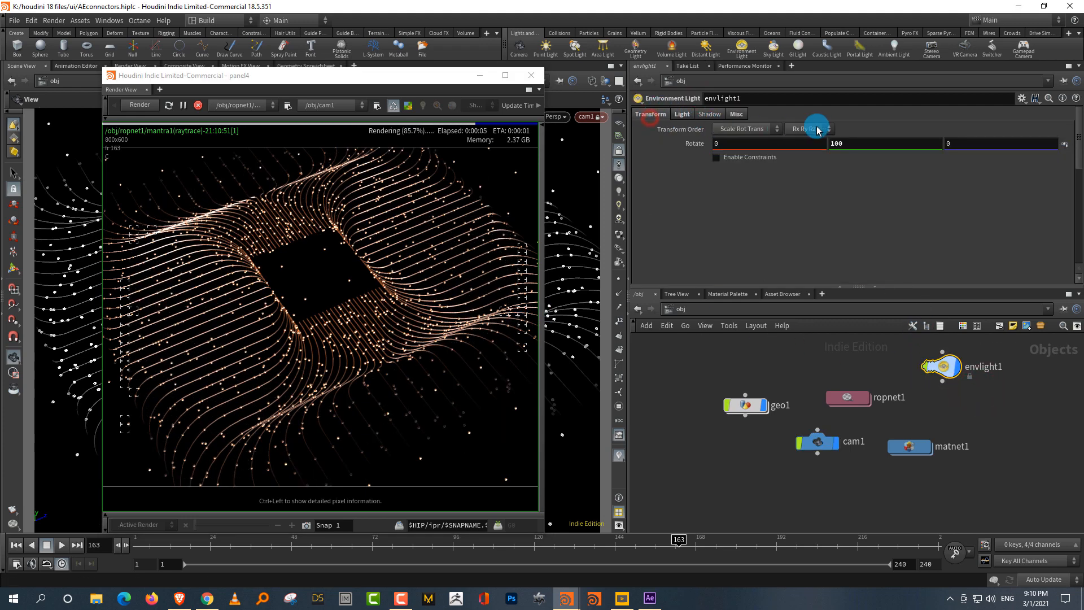
pyautogui.moveTo(852, 144); pyautogui.dragTo(886, 111, button='middle')
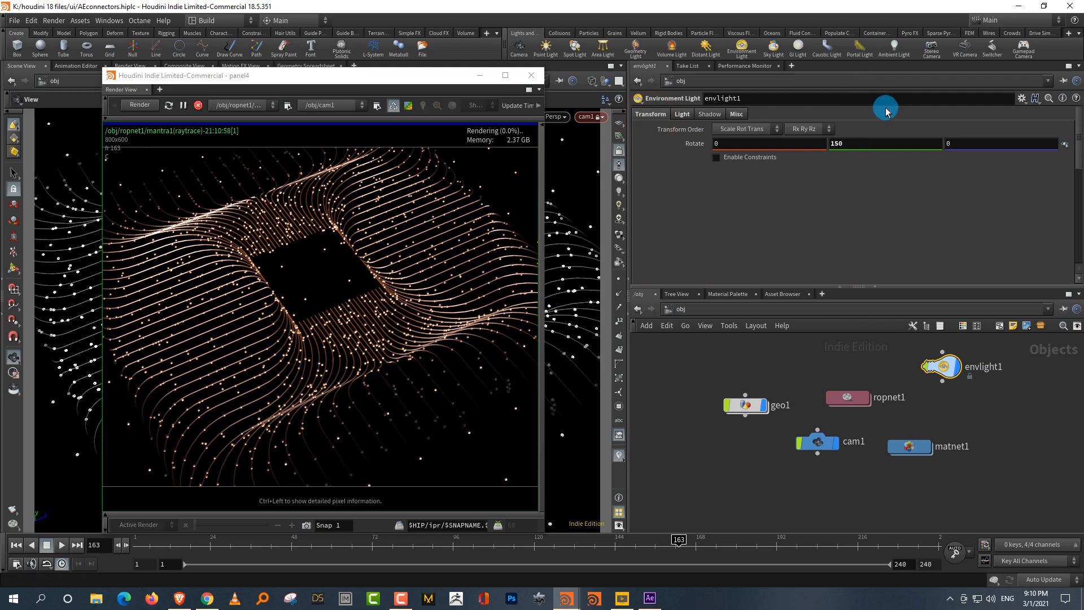
pyautogui.moveTo(424, 78); pyautogui.dragTo(924, 109)
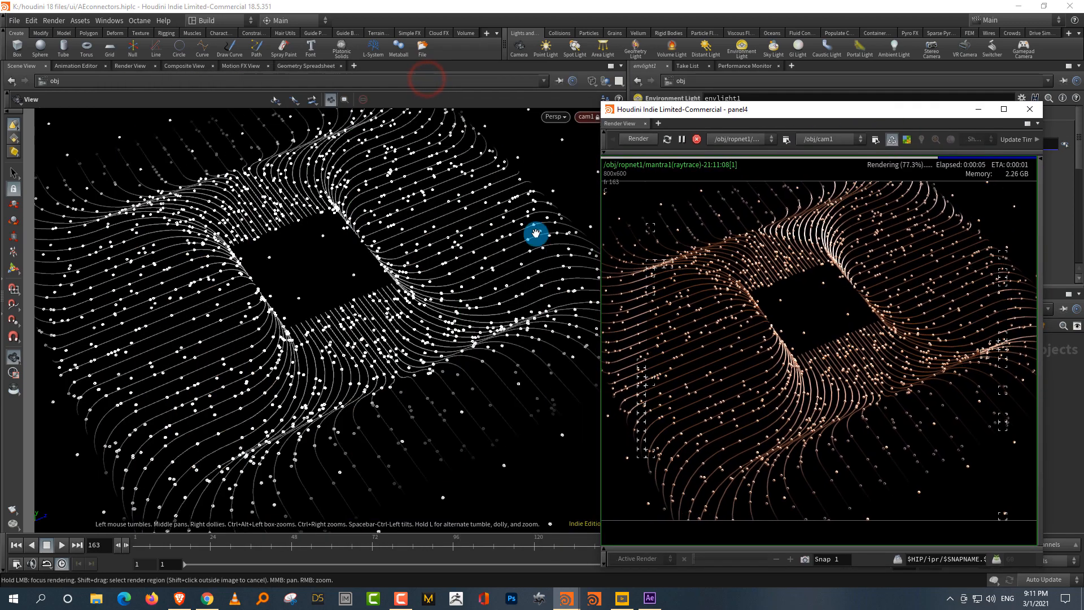
pyautogui.moveTo(538, 235); pyautogui.dragTo(346, 346)
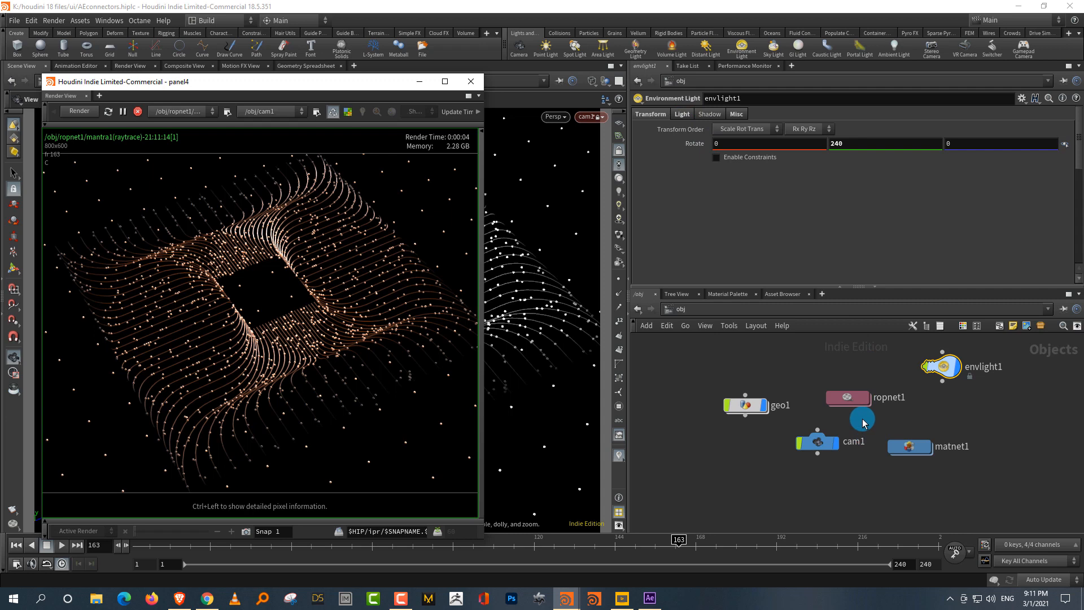
pyautogui.click(967, 410)
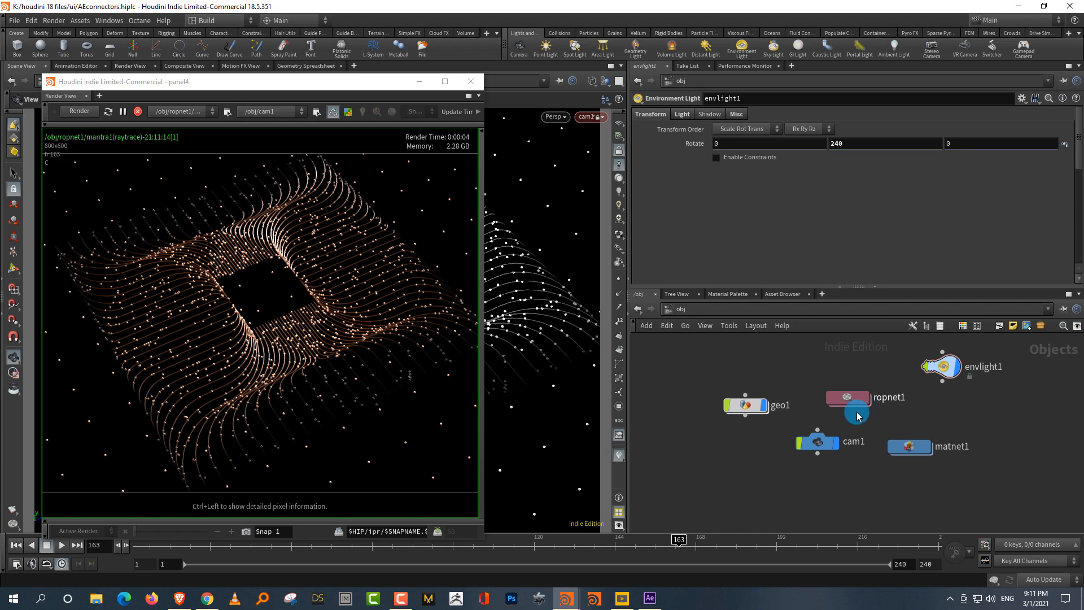
# - Slightly enlarge the parameter area and enable depth of field on the mantra1 node inside ropnet1
pyautogui.moveTo(877, 419); pyautogui.dragTo(799, 460)
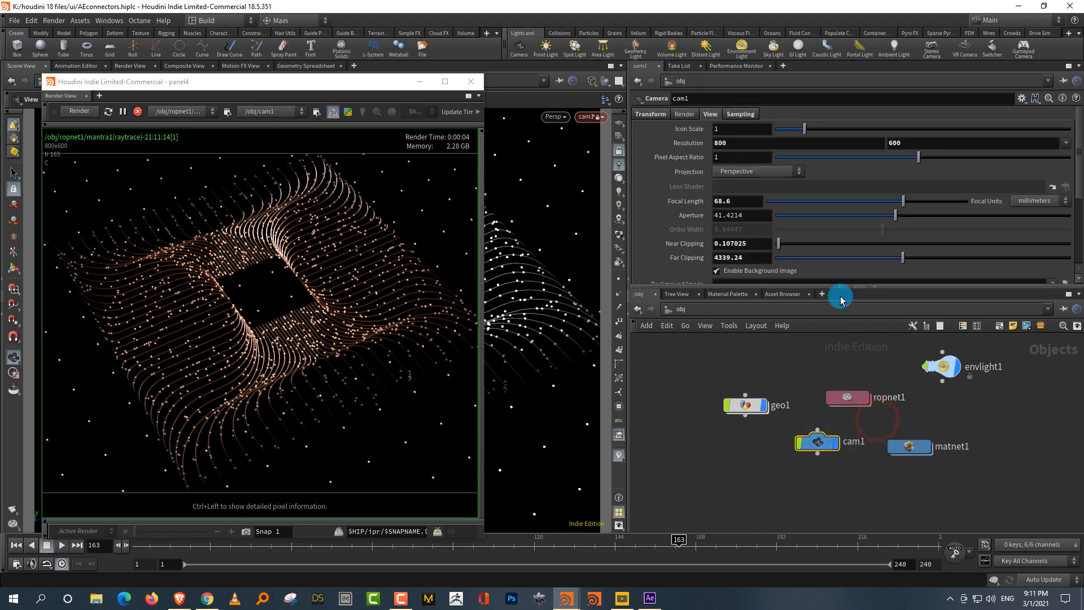
pyautogui.moveTo(806, 287); pyautogui.dragTo(808, 301)
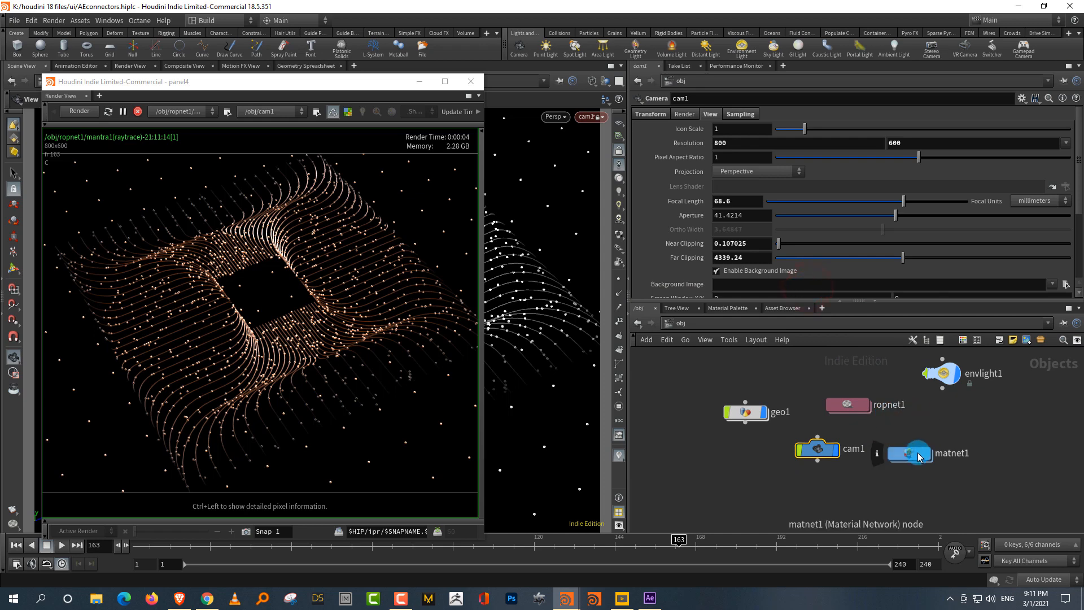
pyautogui.doubleClick(862, 404)
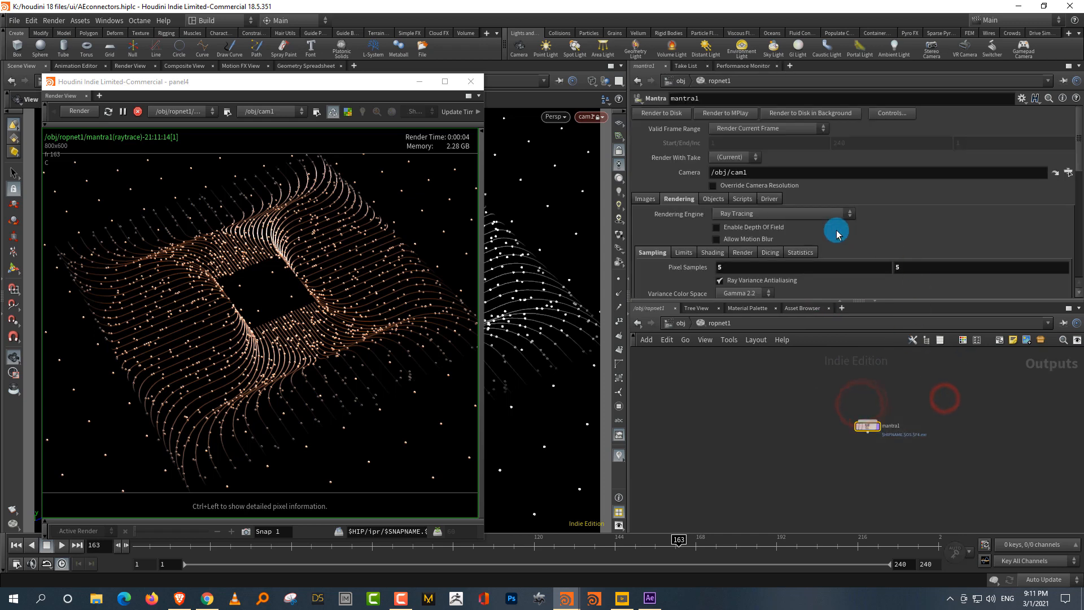
pyautogui.click(734, 233)
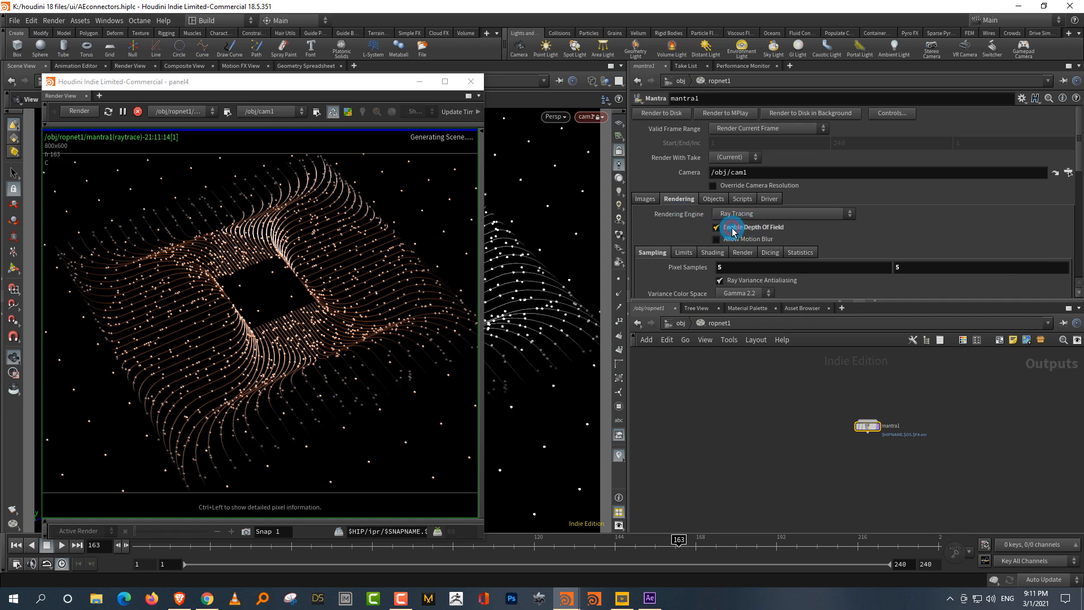
# - Return to the object level and set cam1's Focus Distance to 23 in its sampling settings
pyautogui.click(677, 323)
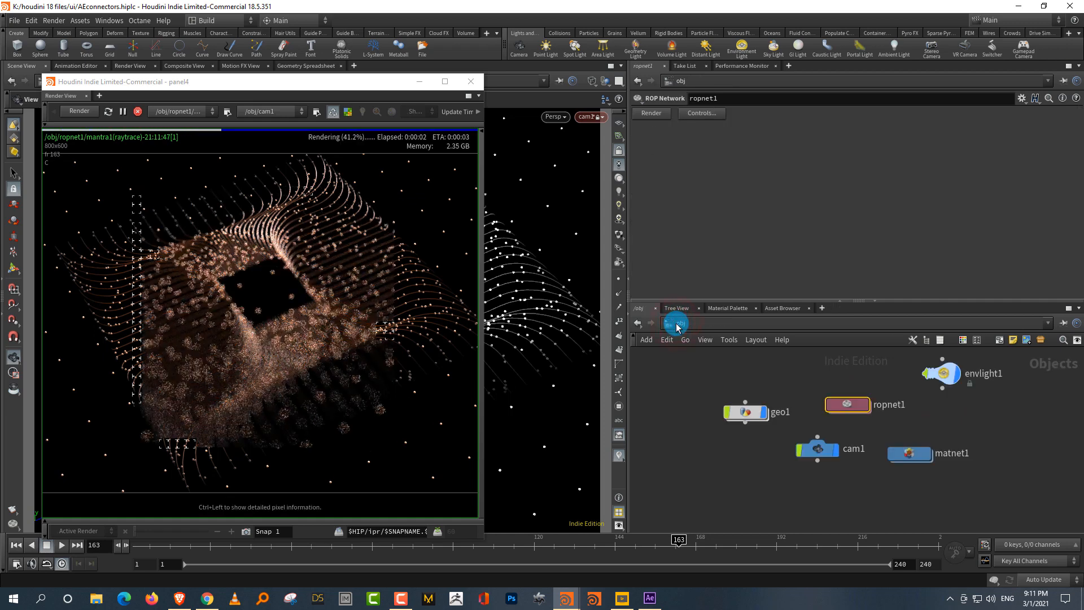
pyautogui.click(817, 449)
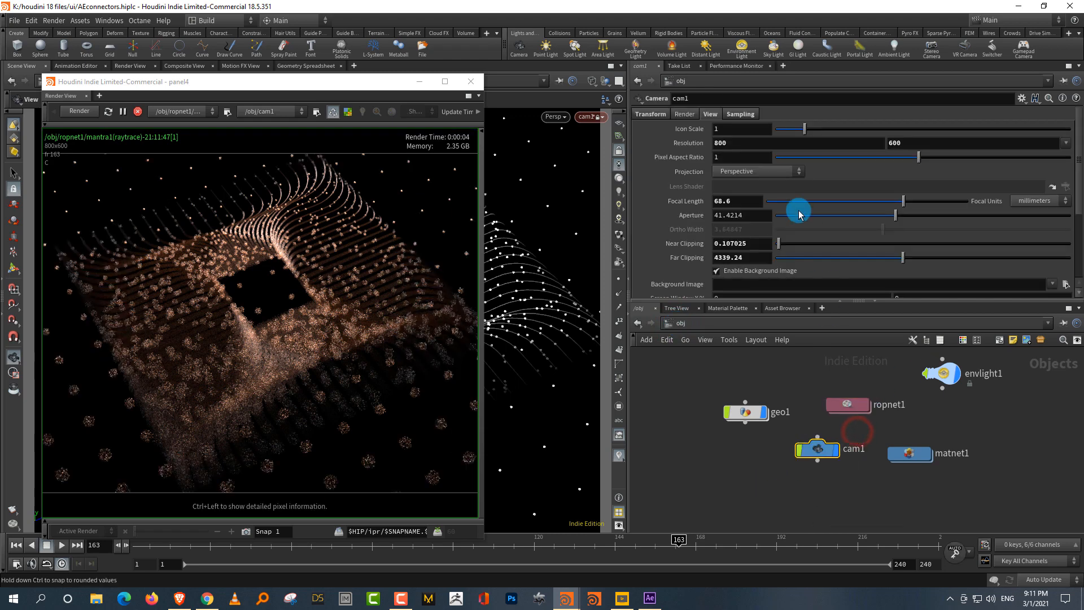
pyautogui.click(710, 114)
pyautogui.click(740, 114)
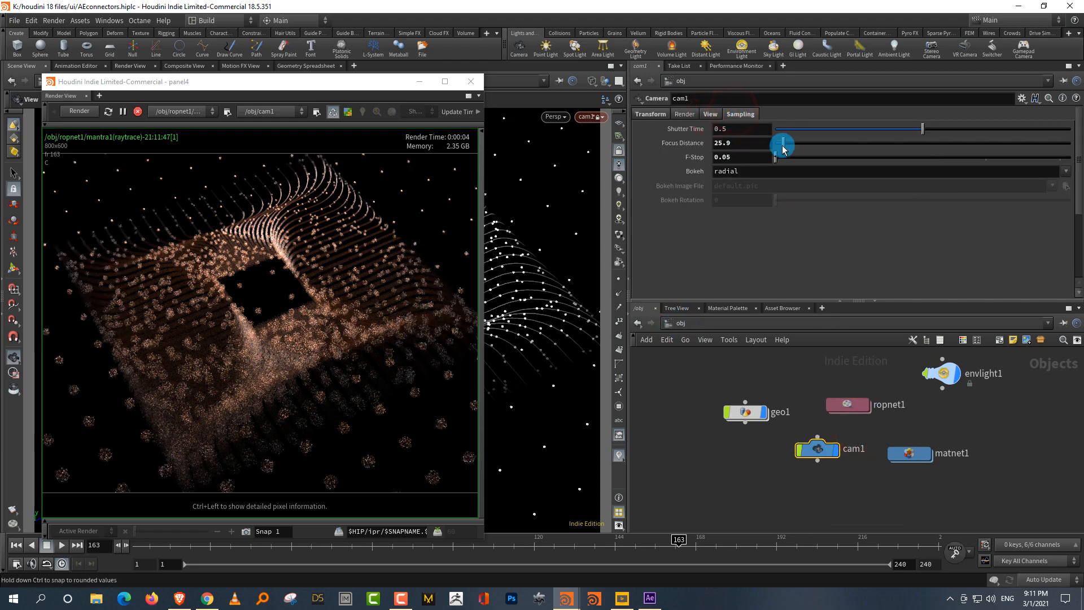
pyautogui.moveTo(782, 148); pyautogui.dragTo(780, 158)
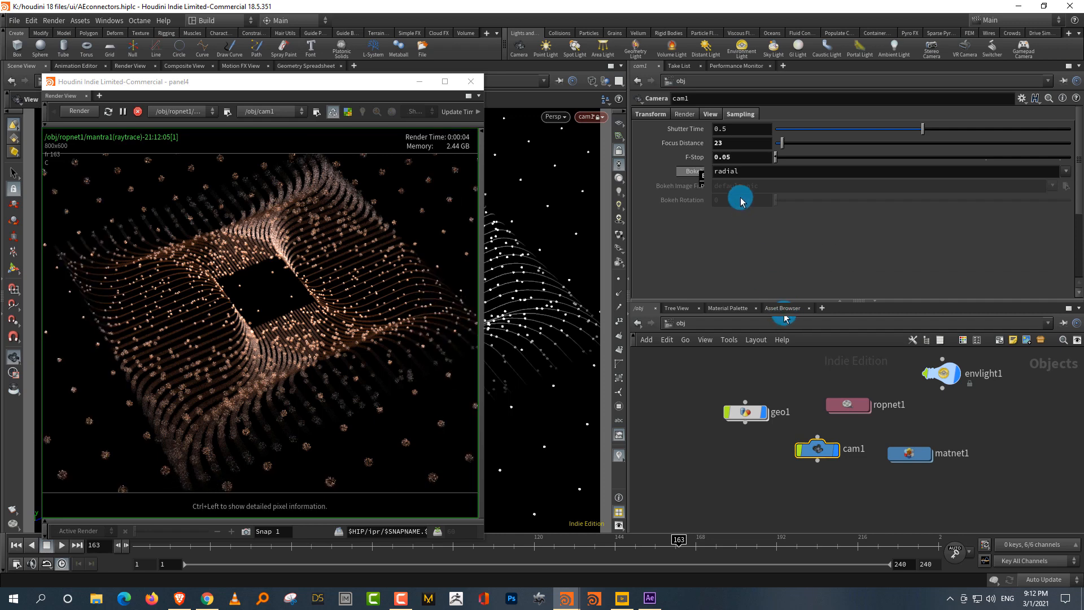
# - Try cam1's F-Stop at 5 and 0.5, settle on 0.03 and stop the render
pyautogui.click(737, 158)
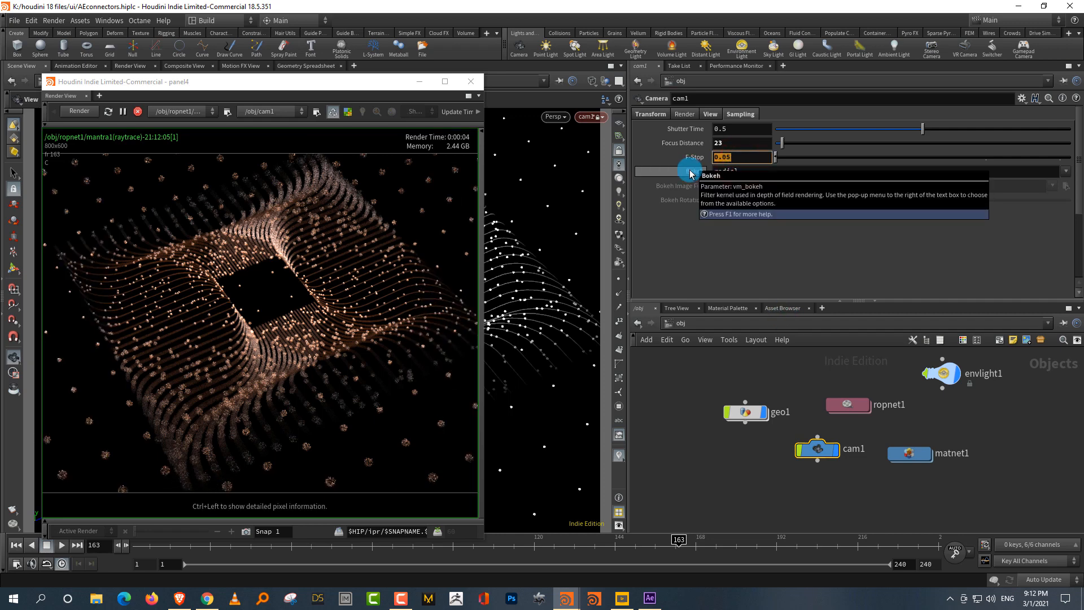
pyautogui.press('Return')
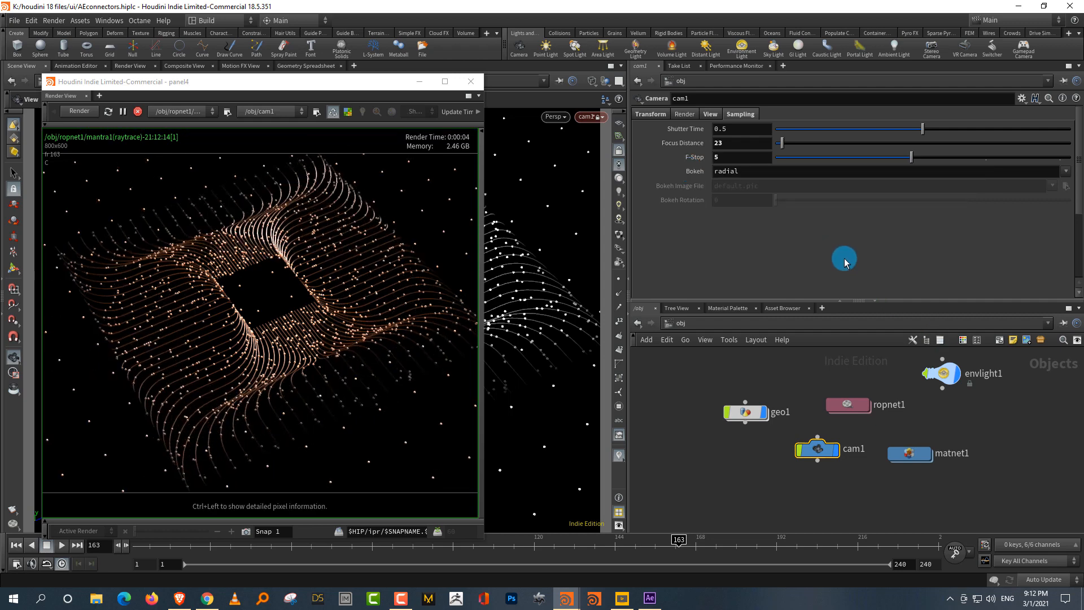
pyautogui.click(739, 158)
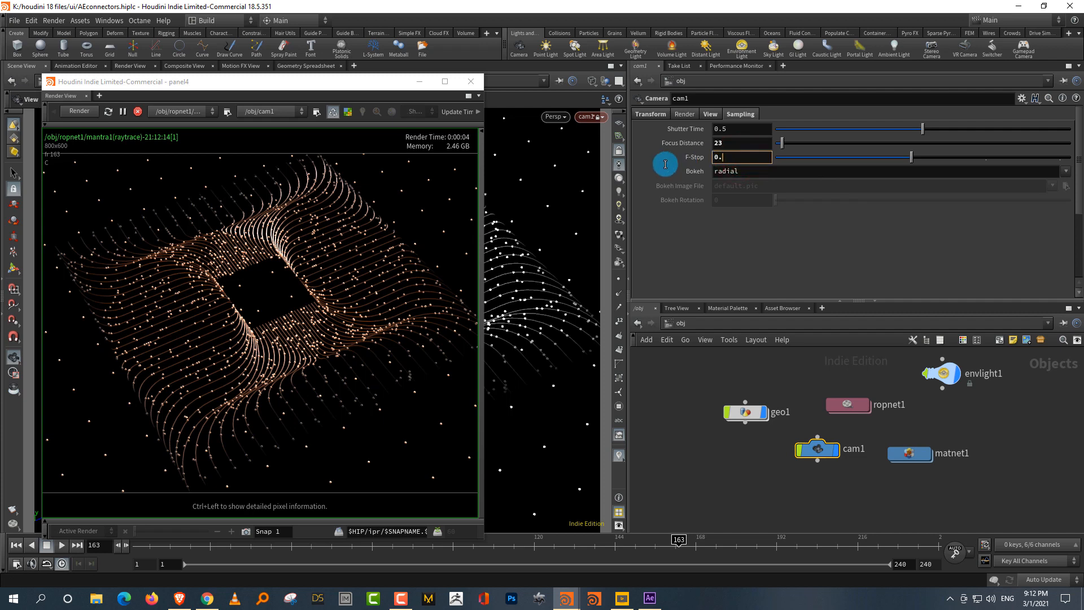
pyautogui.press('Return')
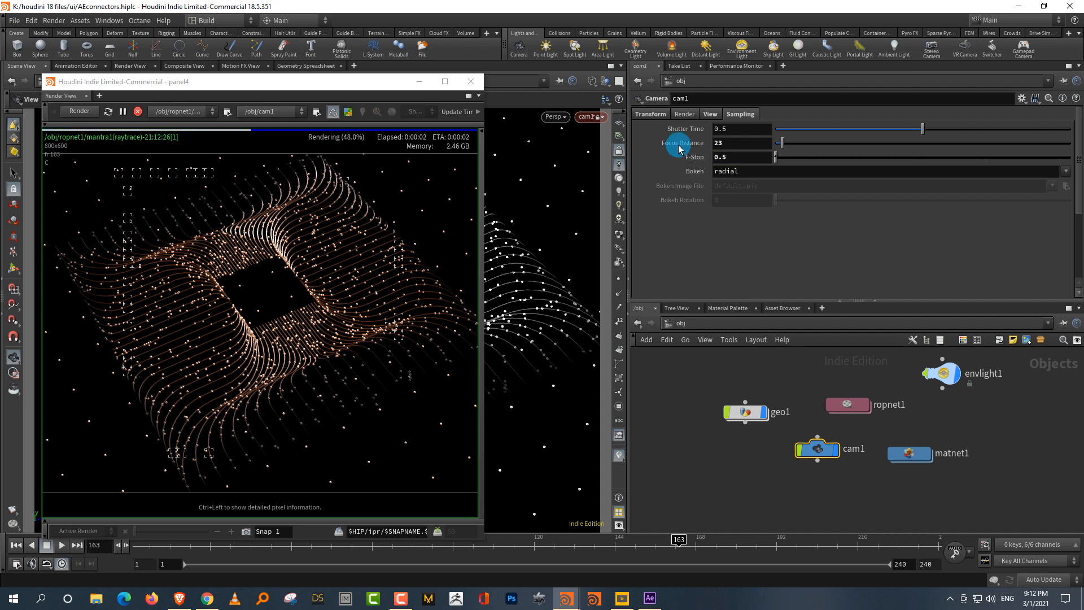
pyautogui.moveTo(723, 158); pyautogui.dragTo(736, 159)
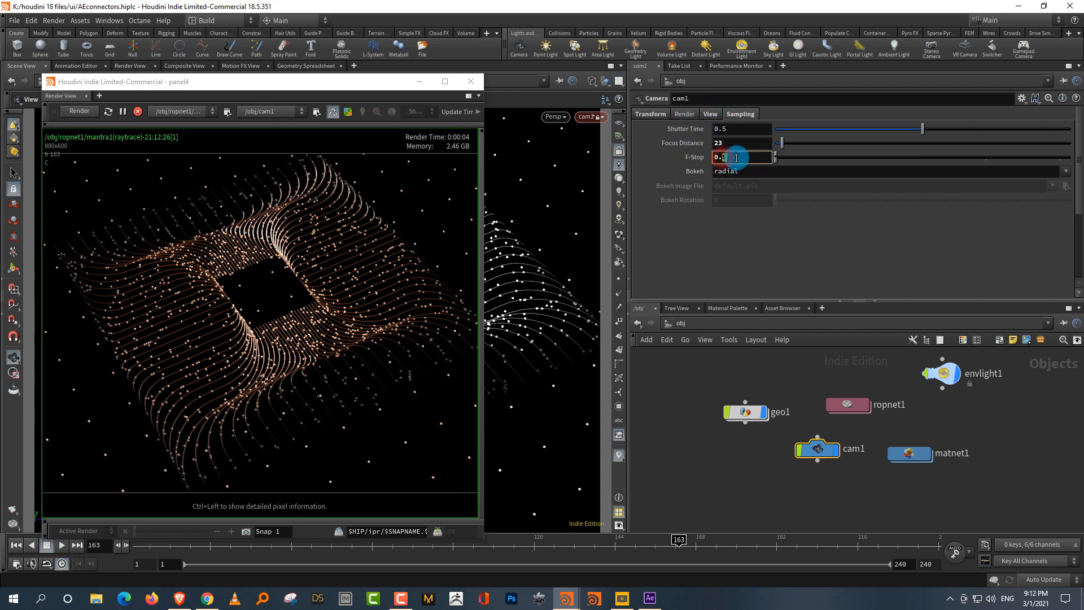
pyautogui.press('Return')
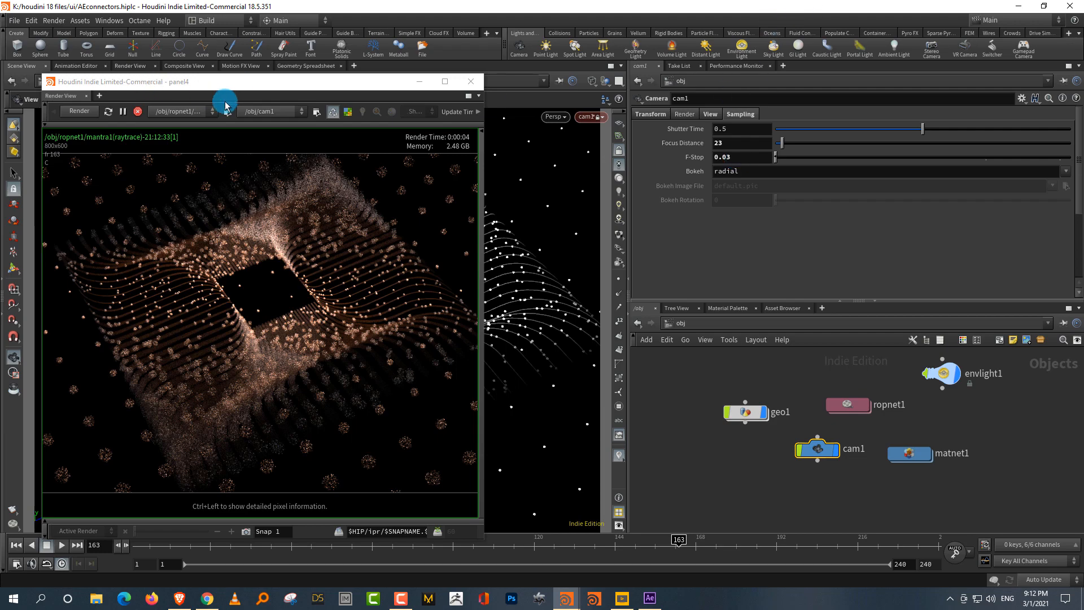
pyautogui.click(137, 111)
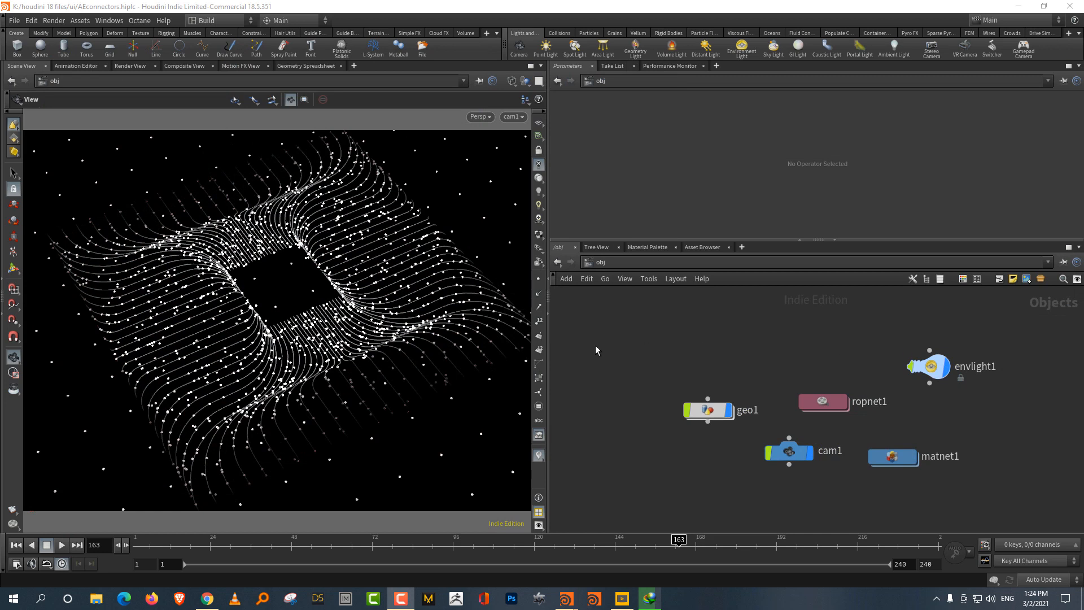
# - Orbit out of the camera view, switch to the connectors.hiplc scene and play its animation from frame 1
pyautogui.moveTo(502, 333); pyautogui.dragTo(450, 341)
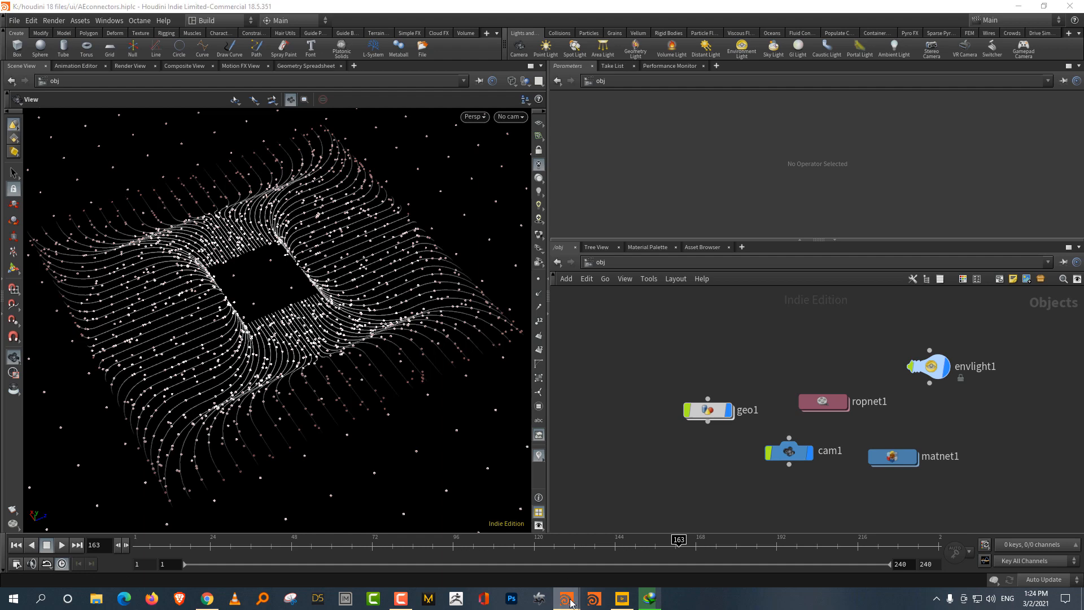
pyautogui.click(621, 551)
pyautogui.click(146, 544)
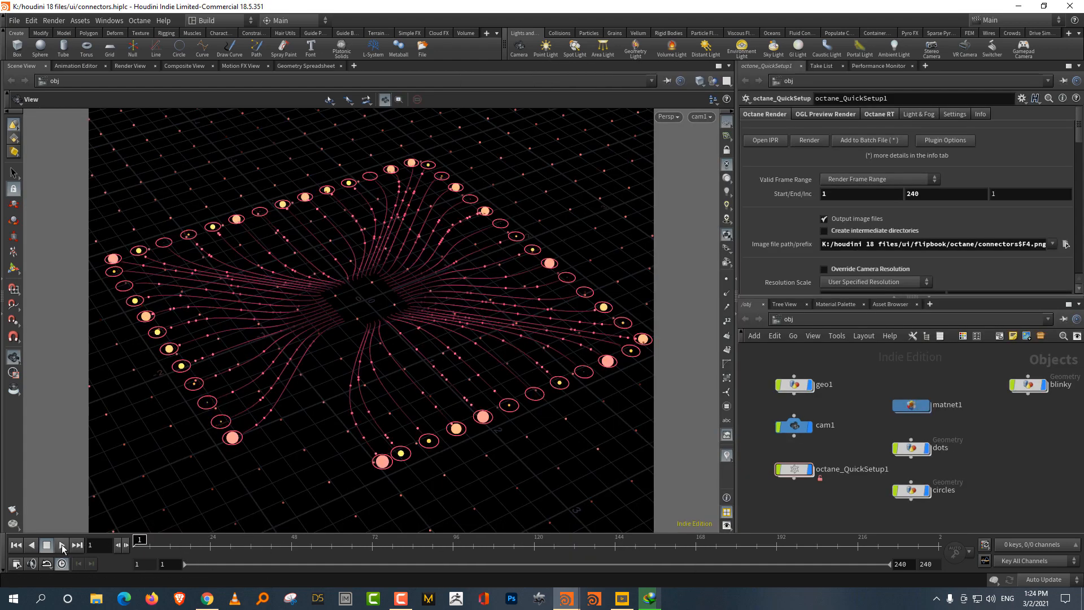
pyautogui.click(61, 545)
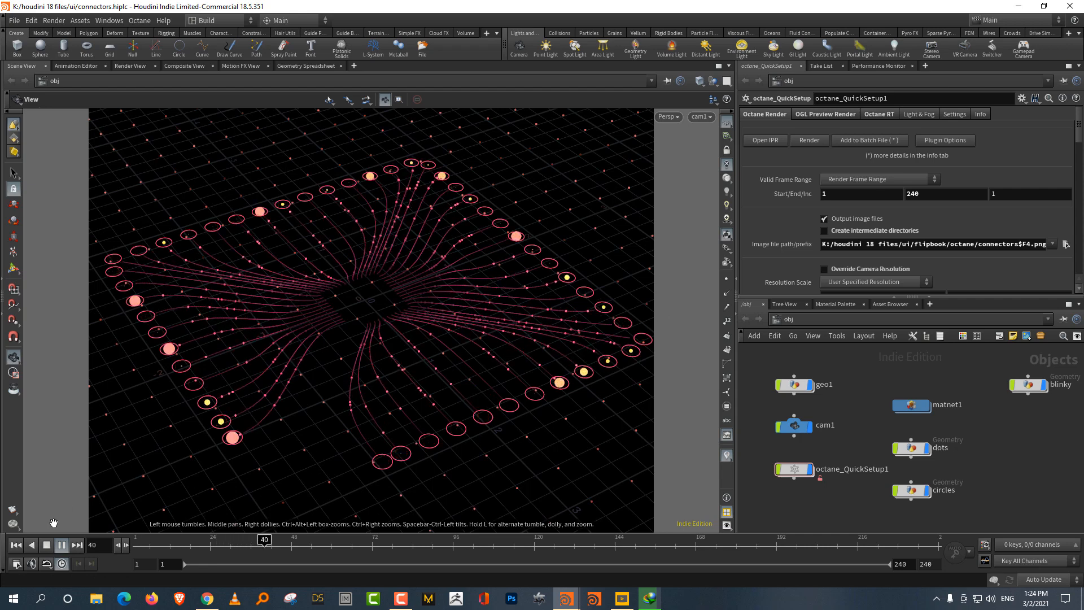
# - Stop the animation playback and switch back to the AEconnectors.hiplc scene
pyautogui.click(50, 546)
pyautogui.moveTo(567, 600)
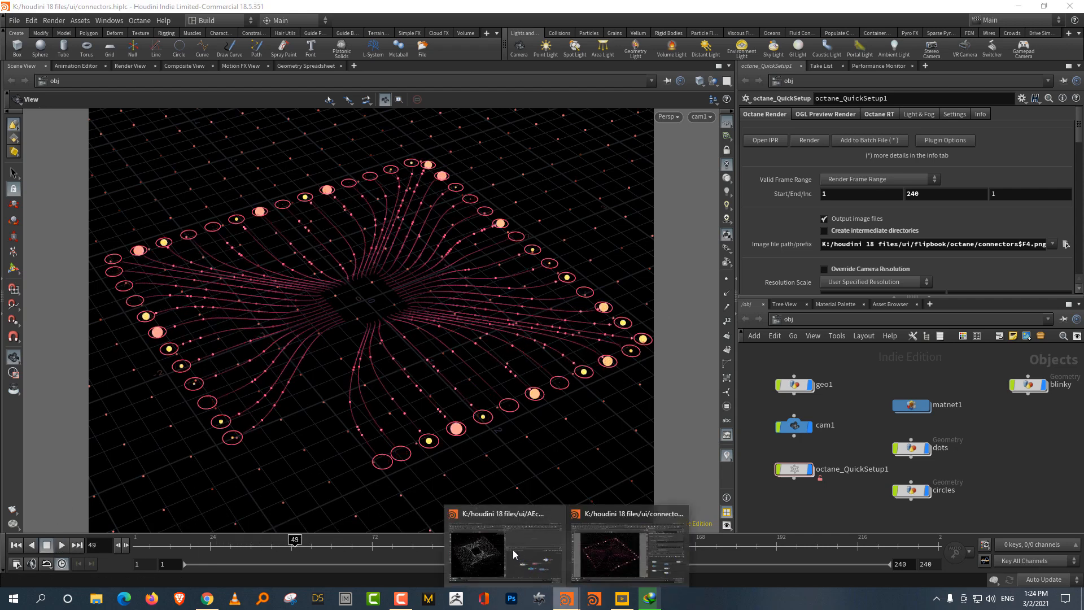
pyautogui.click(513, 550)
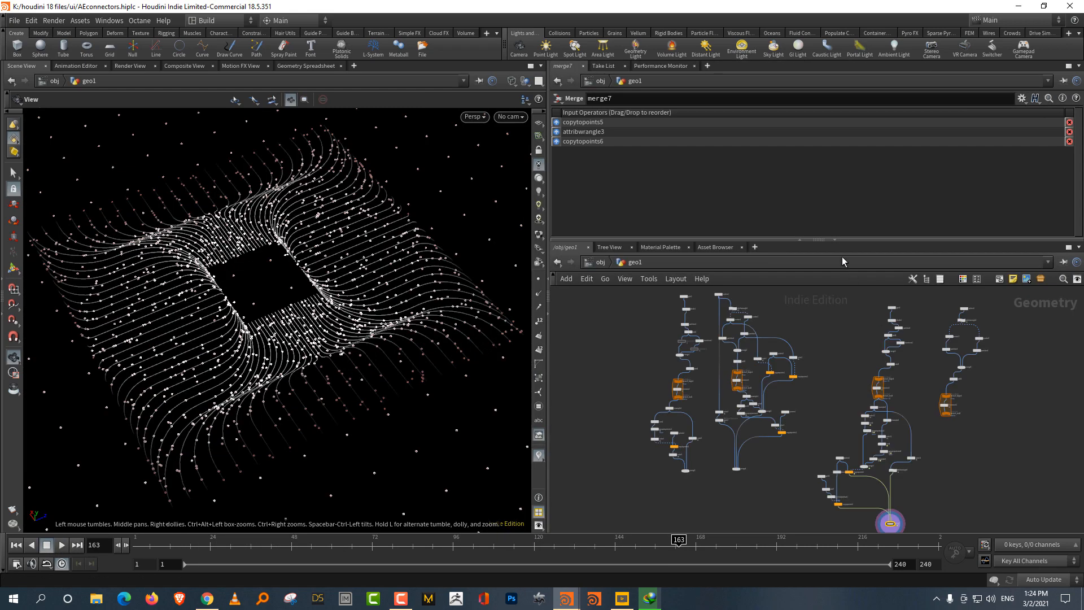
# - Enlarge the network area and cut the wire running from copytopoints6 into merge7
pyautogui.moveTo(780, 241); pyautogui.dragTo(781, 173)
pyautogui.moveTo(918, 458); pyautogui.dragTo(881, 414, button='middle')
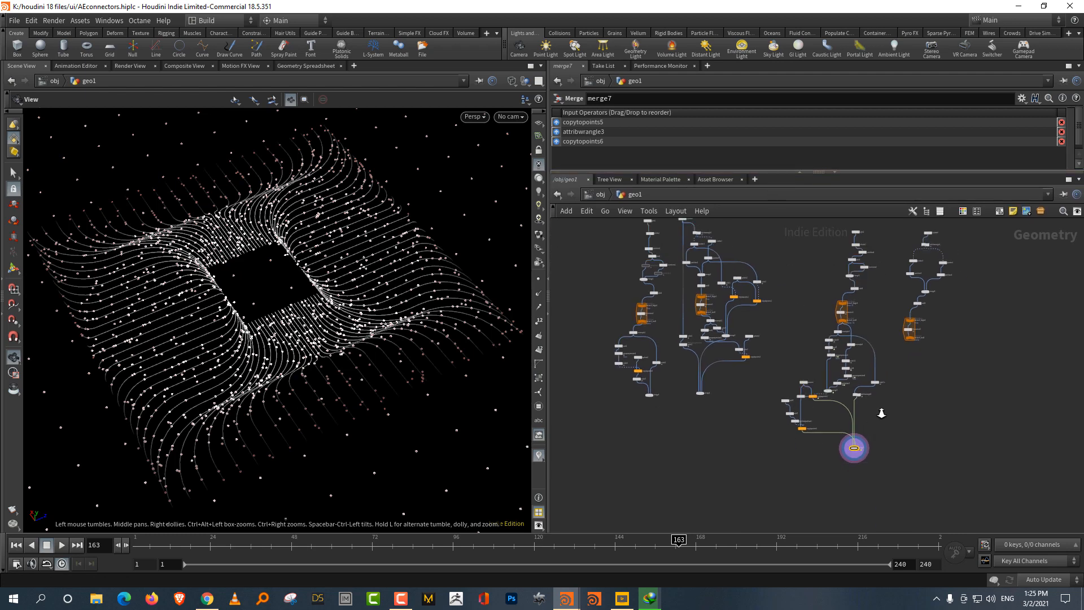
pyautogui.moveTo(882, 413); pyautogui.dragTo(913, 356, button='right')
pyautogui.moveTo(700, 388); pyautogui.dragTo(738, 427, button='middle')
pyautogui.moveTo(737, 427); pyautogui.dragTo(747, 413, button='right')
pyautogui.moveTo(697, 459); pyautogui.dragTo(756, 471, button='middle')
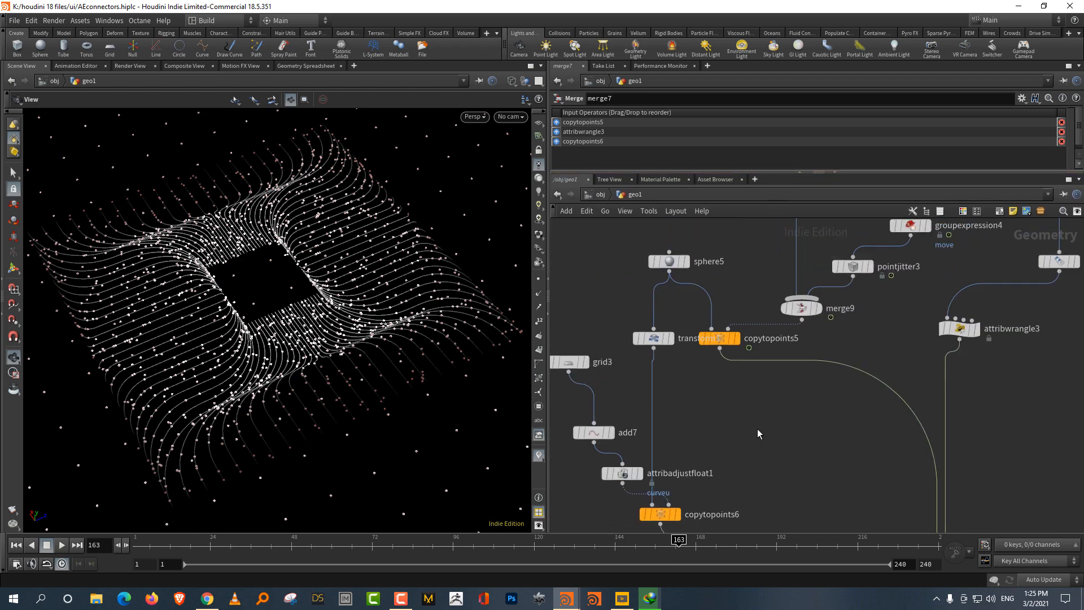
pyautogui.moveTo(757, 428); pyautogui.dragTo(750, 340, button='middle')
pyautogui.press('y')
pyautogui.moveTo(770, 409); pyautogui.dragTo(733, 510)
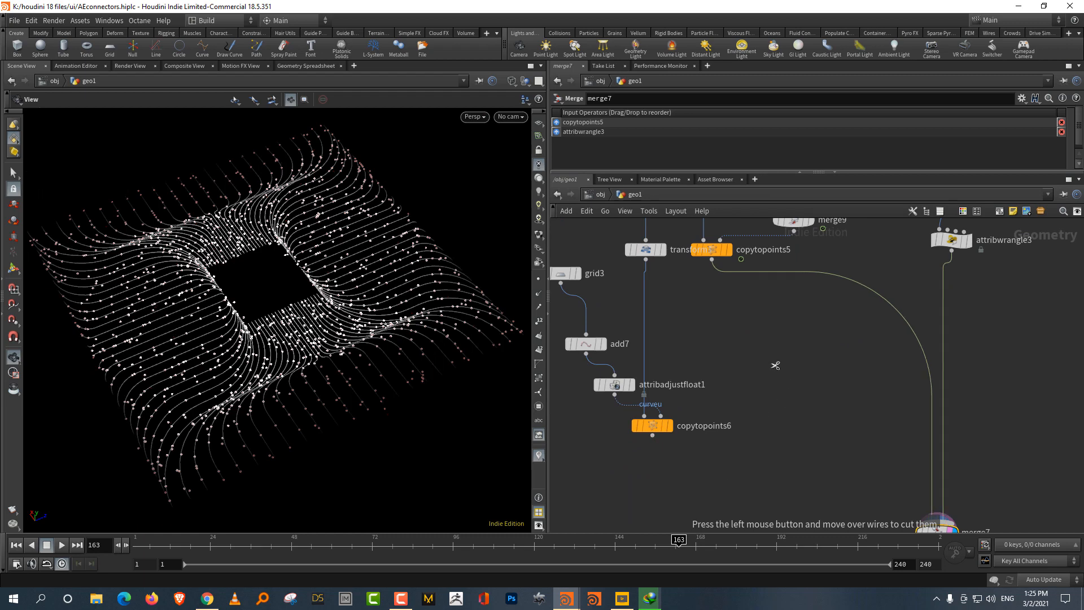
# - With copytopoints5 displayed, disconnect pointjitter3 from merge9 and scrub the timeline to frame 70
pyautogui.moveTo(751, 288); pyautogui.dragTo(747, 402, button='middle')
pyautogui.click(726, 368)
pyautogui.moveTo(714, 368); pyautogui.dragTo(748, 440)
pyautogui.moveTo(815, 445); pyautogui.dragTo(741, 400)
pyautogui.moveTo(831, 263); pyautogui.dragTo(746, 356, button='middle')
pyautogui.press('y')
pyautogui.moveTo(740, 452); pyautogui.dragTo(712, 418)
pyautogui.moveTo(705, 516); pyautogui.dragTo(742, 379, button='middle')
pyautogui.moveTo(161, 548); pyautogui.dragTo(368, 548)
pyautogui.moveTo(744, 320); pyautogui.dragTo(738, 477, button='middle')
pyautogui.moveTo(769, 354); pyautogui.dragTo(747, 484, button='middle')
pyautogui.moveTo(773, 378); pyautogui.dragTo(755, 435, button='middle')
pyautogui.click(693, 386)
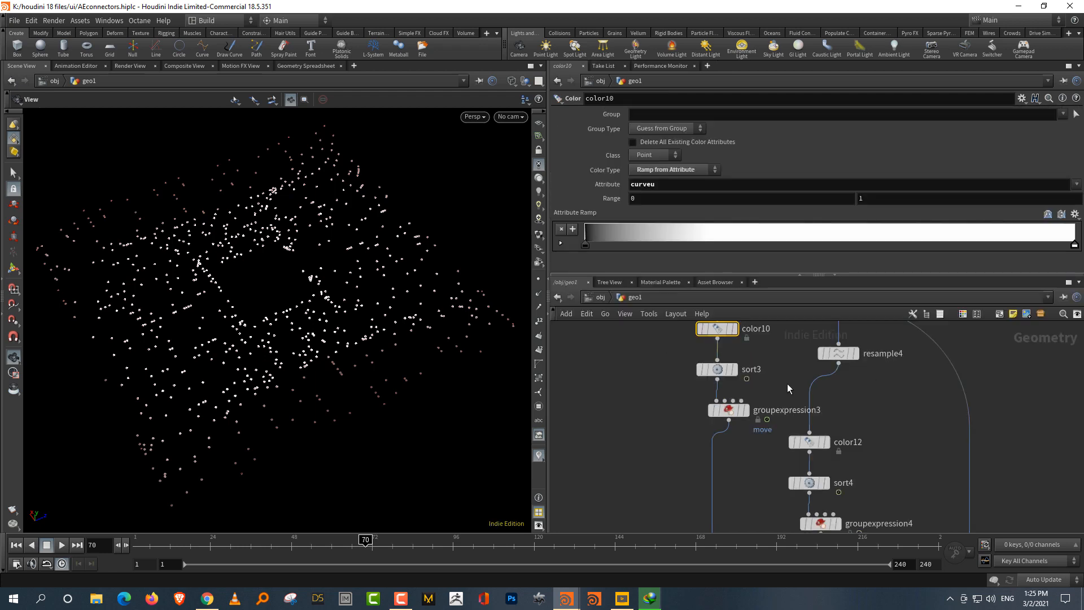
pyautogui.click(730, 408)
pyautogui.moveTo(737, 175); pyautogui.dragTo(768, 172)
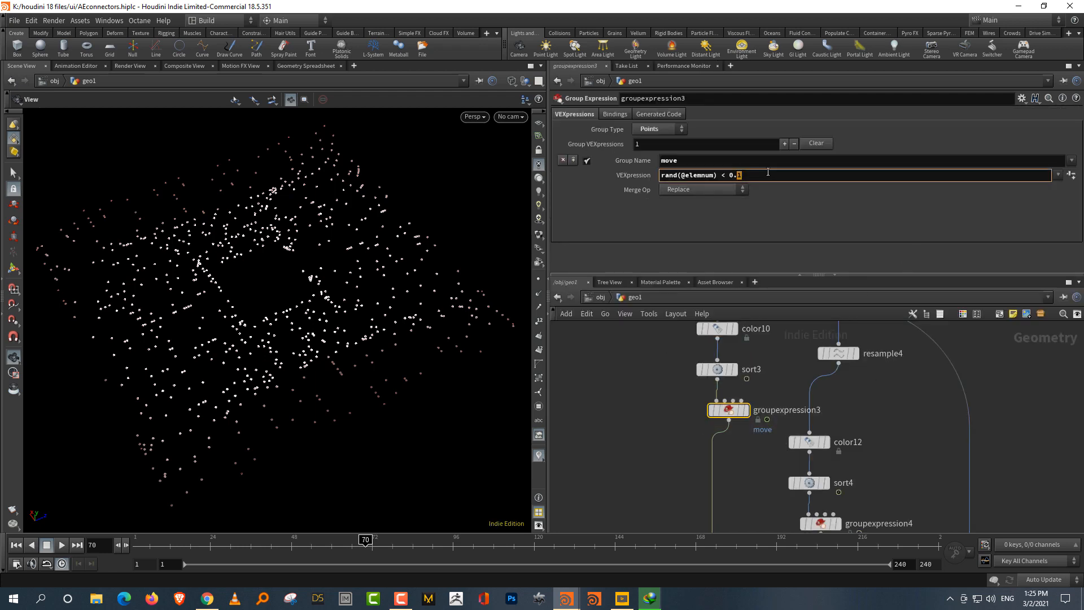
pyautogui.press('Return')
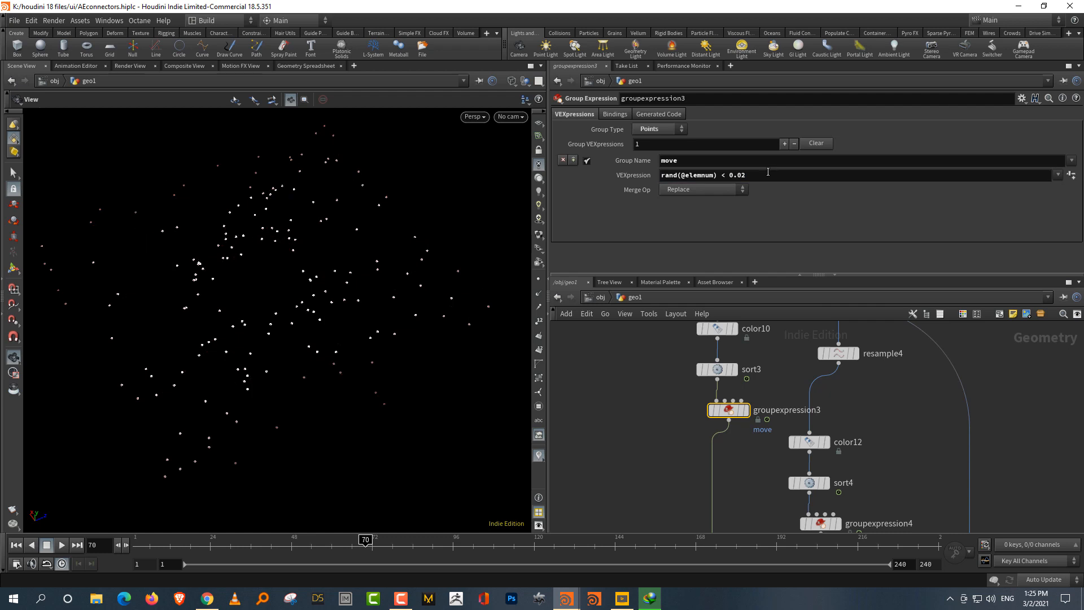
pyautogui.moveTo(148, 541); pyautogui.dragTo(231, 541)
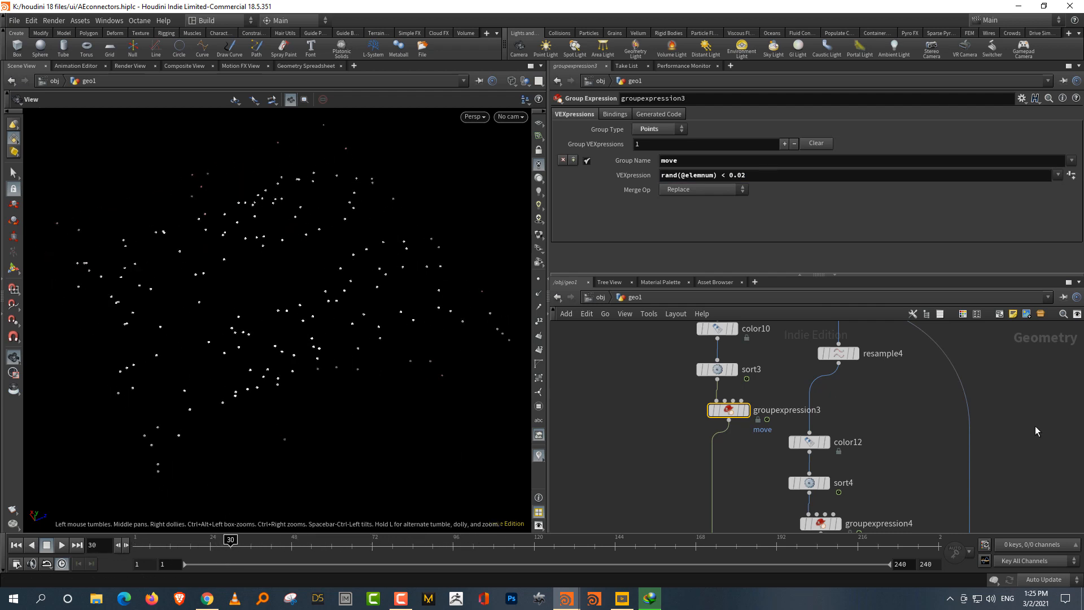
# - Enlarge the network area and display the output of the color11 node
pyautogui.moveTo(1035, 425); pyautogui.dragTo(878, 393, button='middle')
pyautogui.scroll(-3, 878, 393)
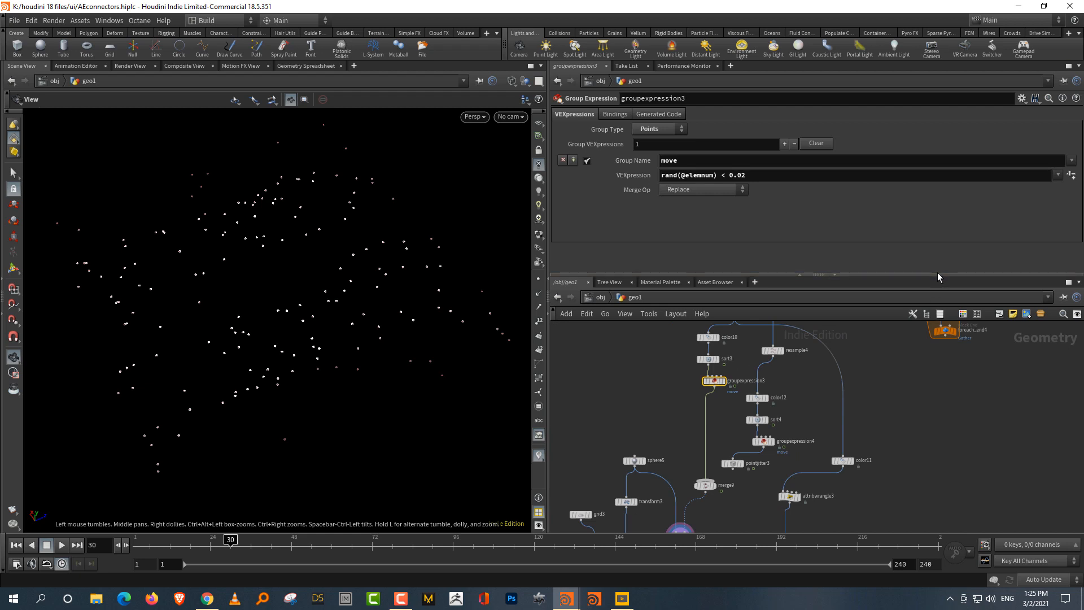
pyautogui.moveTo(937, 275); pyautogui.dragTo(937, 181)
pyautogui.scroll(5, 808, 392)
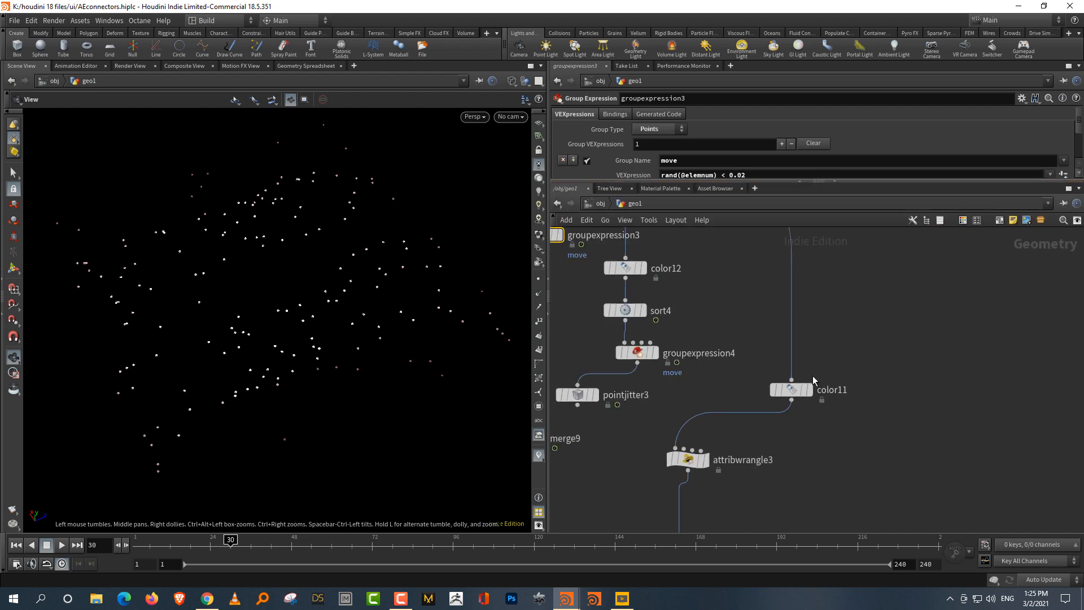
pyautogui.click(805, 392)
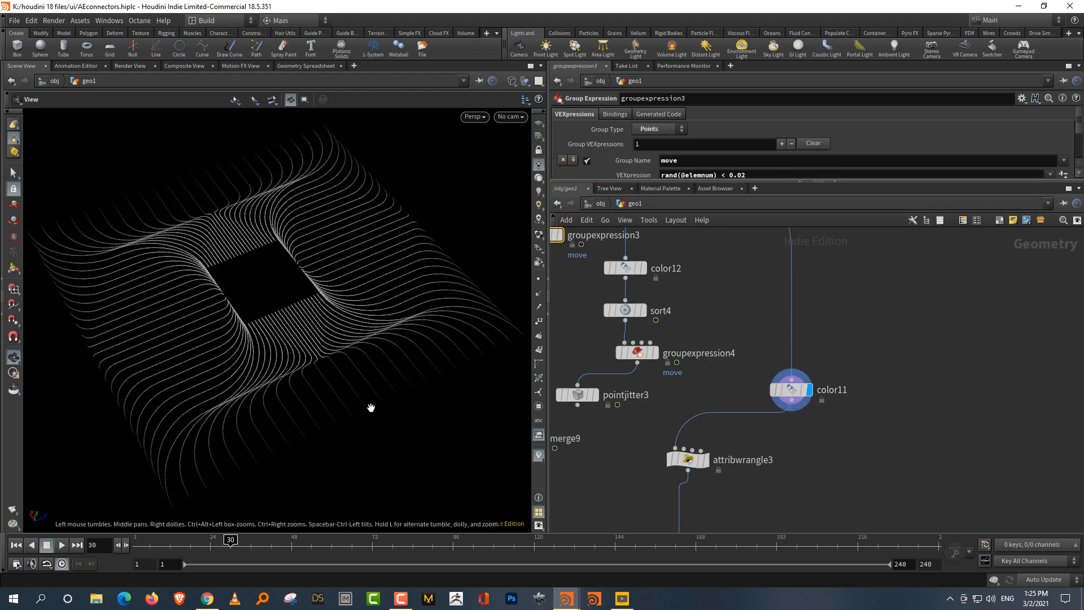
# - Add a Group by Range node and a For-Each Primitive block near color11
pyautogui.scroll(3, 807, 403)
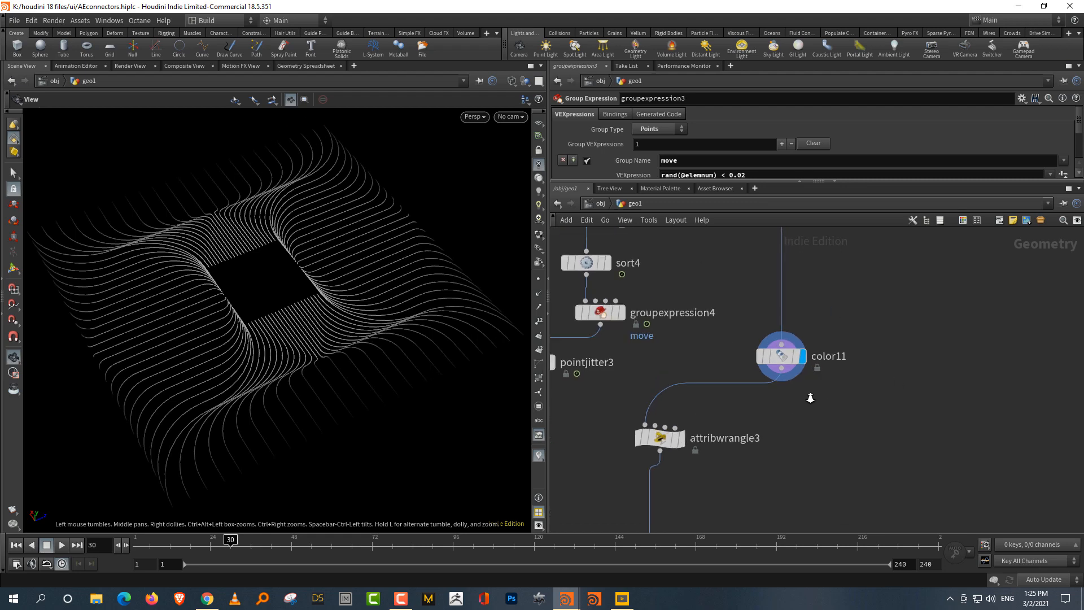
pyautogui.press('Tab')
pyautogui.write('group')
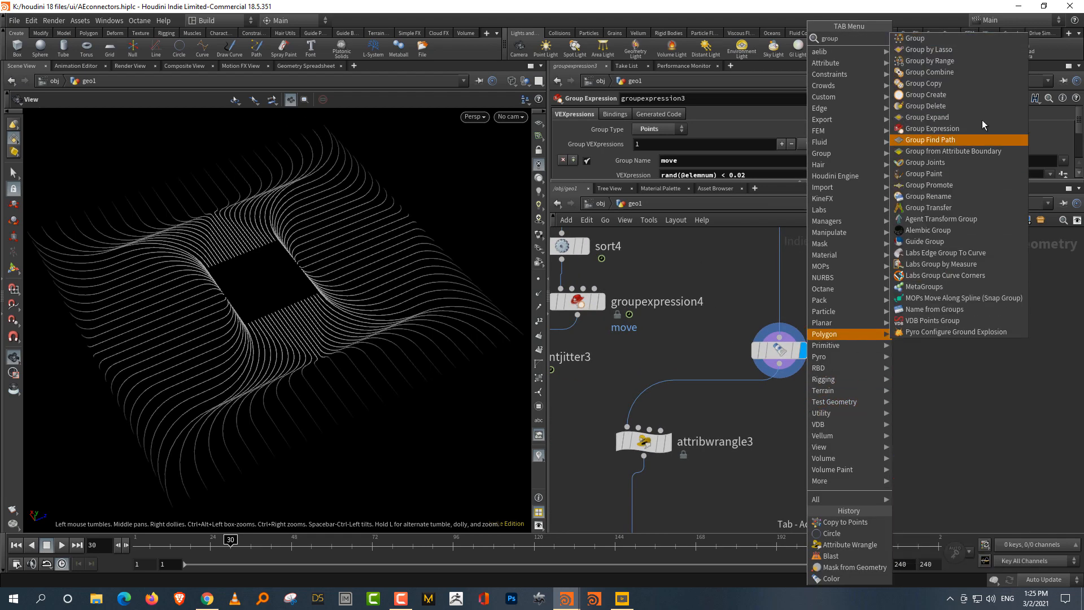
pyautogui.click(961, 62)
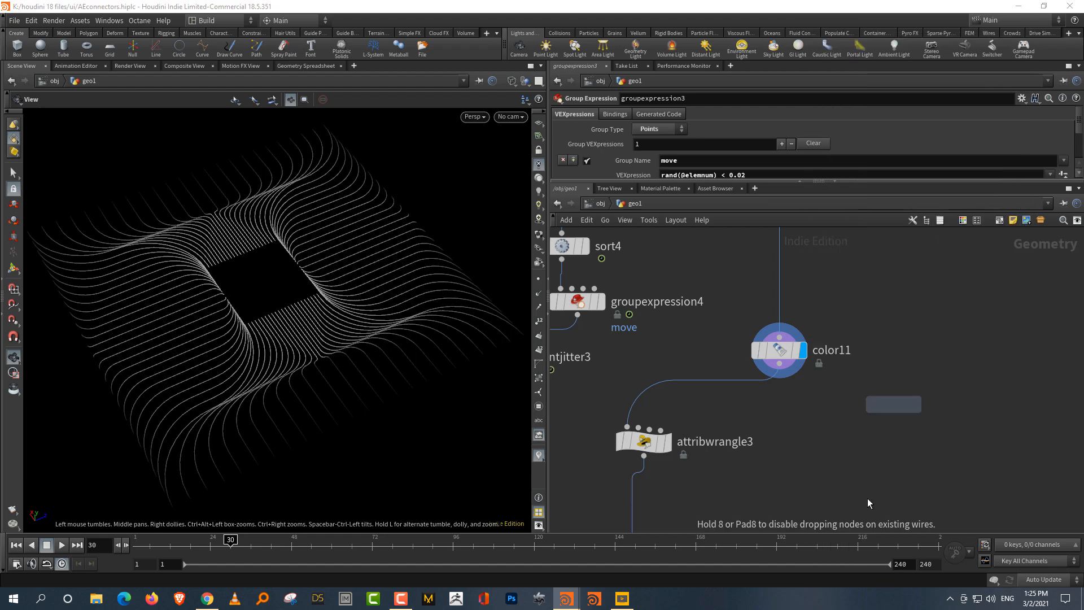
pyautogui.click(868, 497)
pyautogui.press('Tab')
pyautogui.write('for')
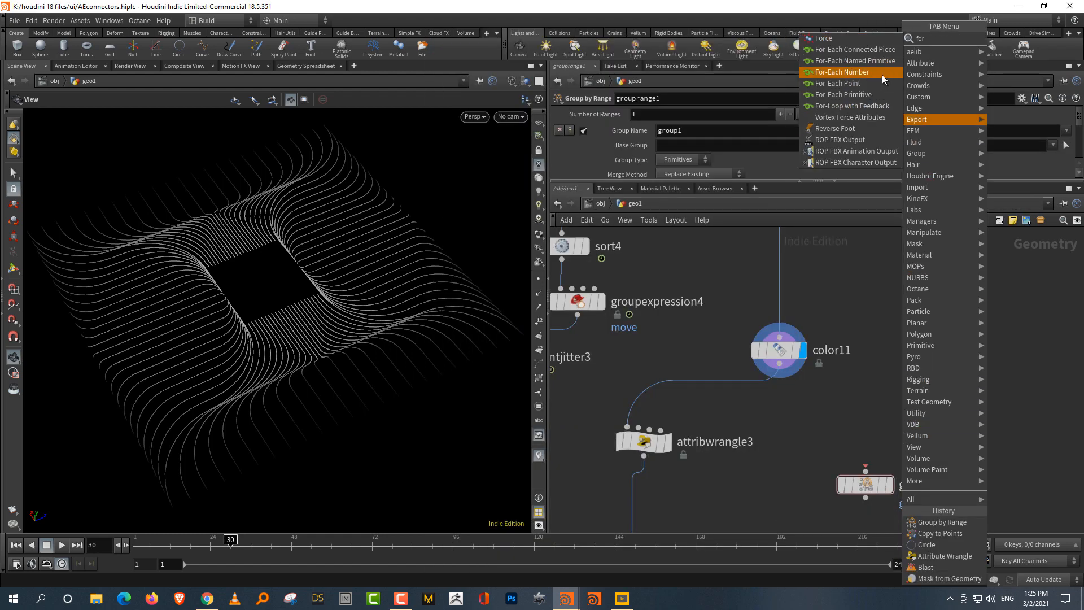
pyautogui.click(880, 95)
pyautogui.click(960, 417)
# - Add a Group Expression node below color11 and set its group type to Points
pyautogui.moveTo(859, 369)
pyautogui.mouseDown(button='middle')
pyautogui.moveTo(868, 313)
pyautogui.moveTo(866, 349)
pyautogui.mouseUp(button='middle')
pyautogui.press('Tab')
pyautogui.write('group')
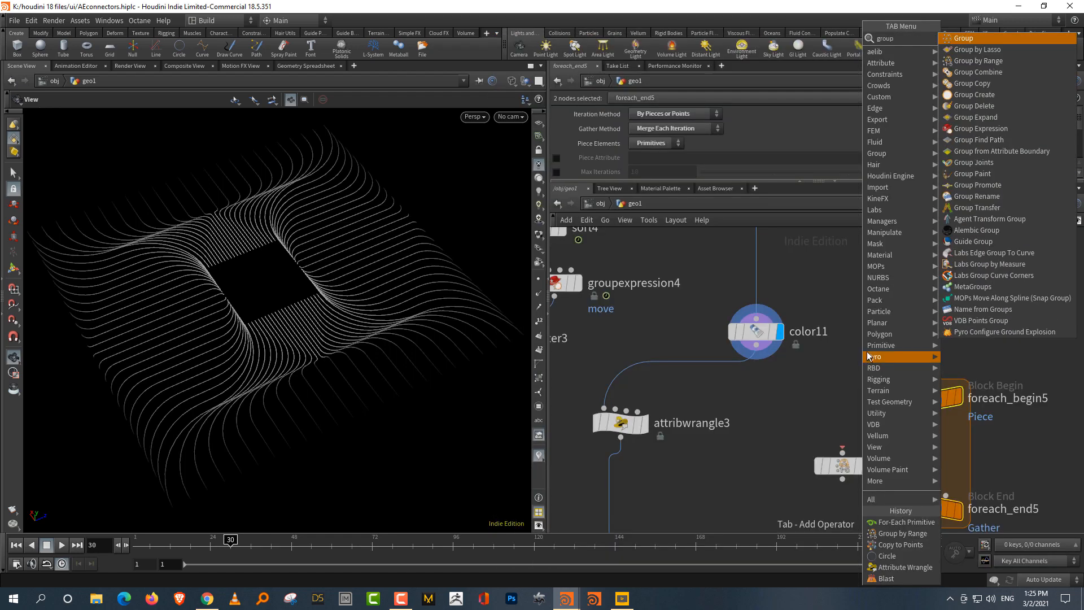
pyautogui.click(988, 129)
pyautogui.click(742, 463)
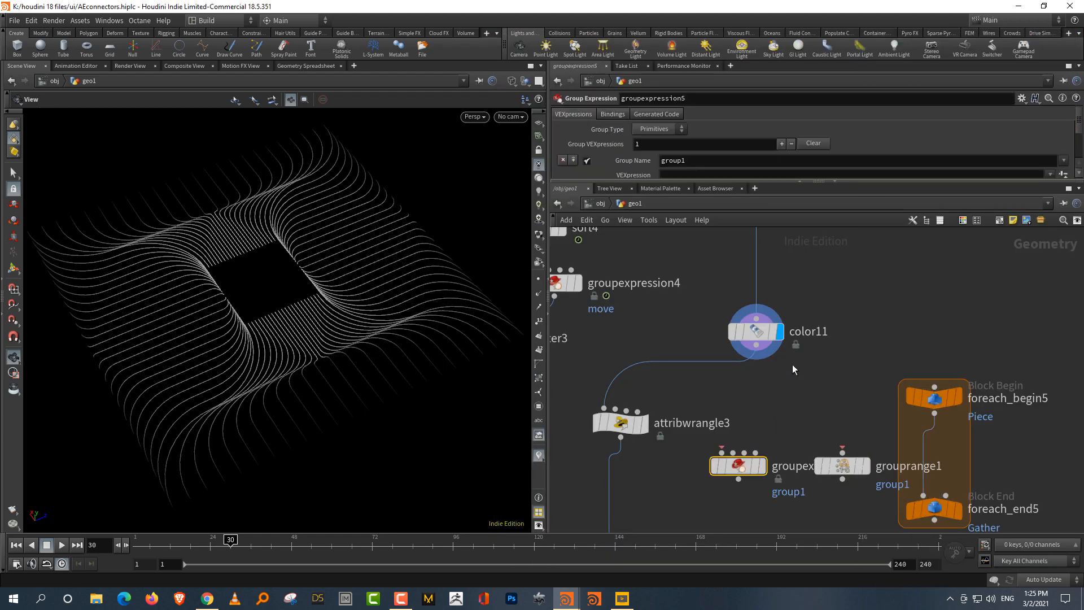
pyautogui.click(658, 129)
pyautogui.click(655, 142)
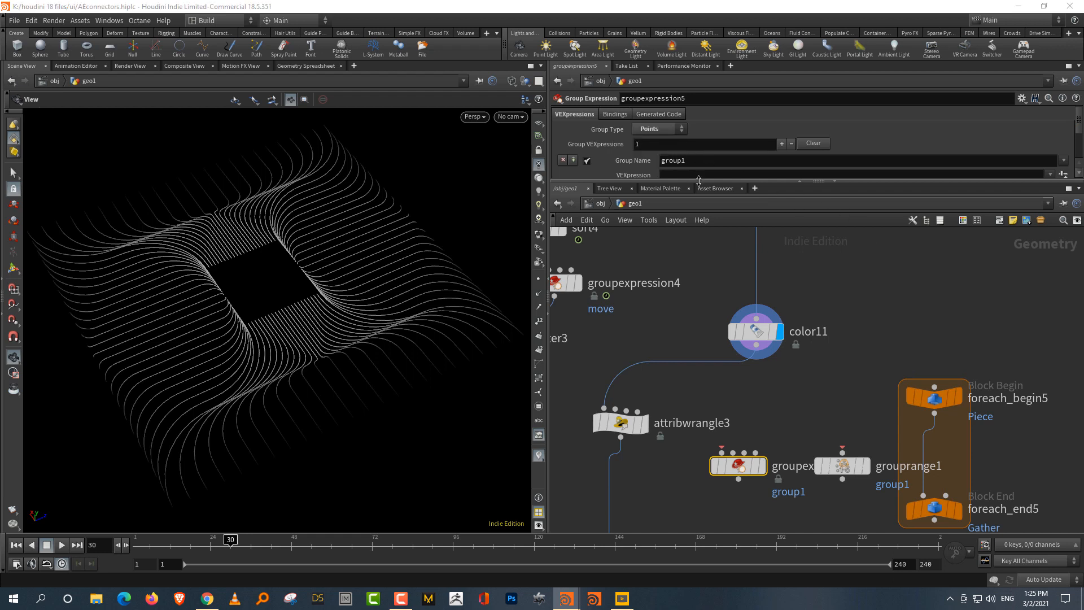
pyautogui.moveTo(705, 190); pyautogui.dragTo(706, 256)
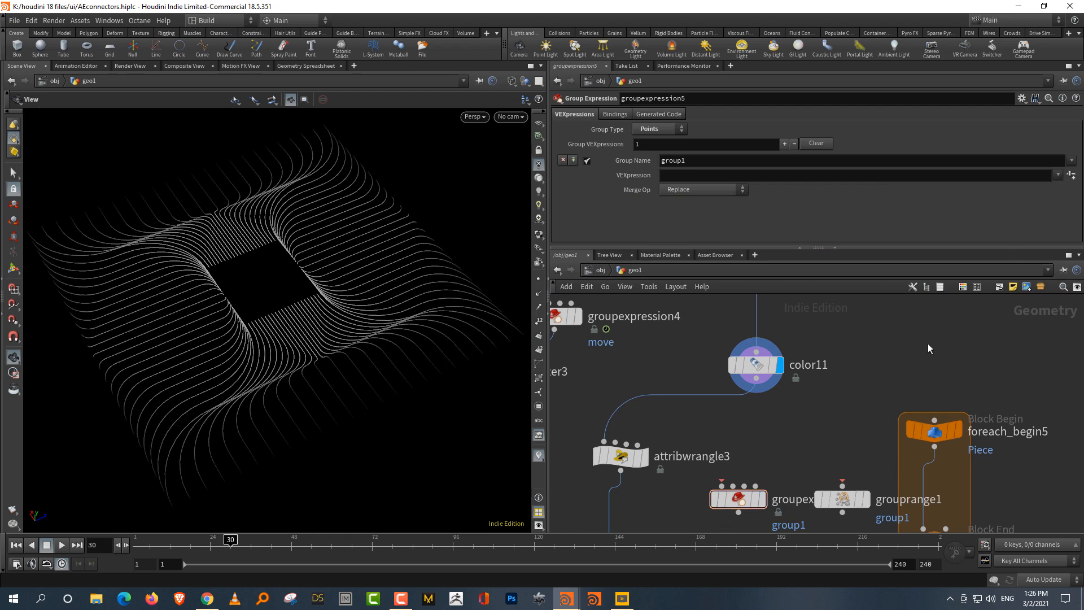
# - Apply the First Point of Primitive preset to groupexpression5, then connect color11 to its first input and display it
pyautogui.click(1058, 175)
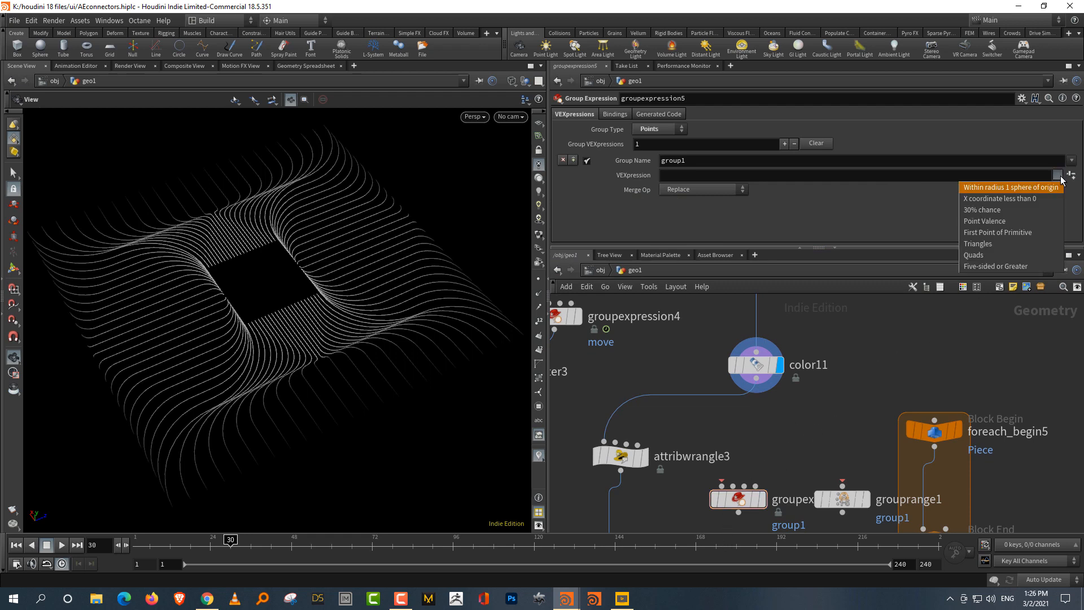
pyautogui.click(1038, 233)
pyautogui.click(756, 389)
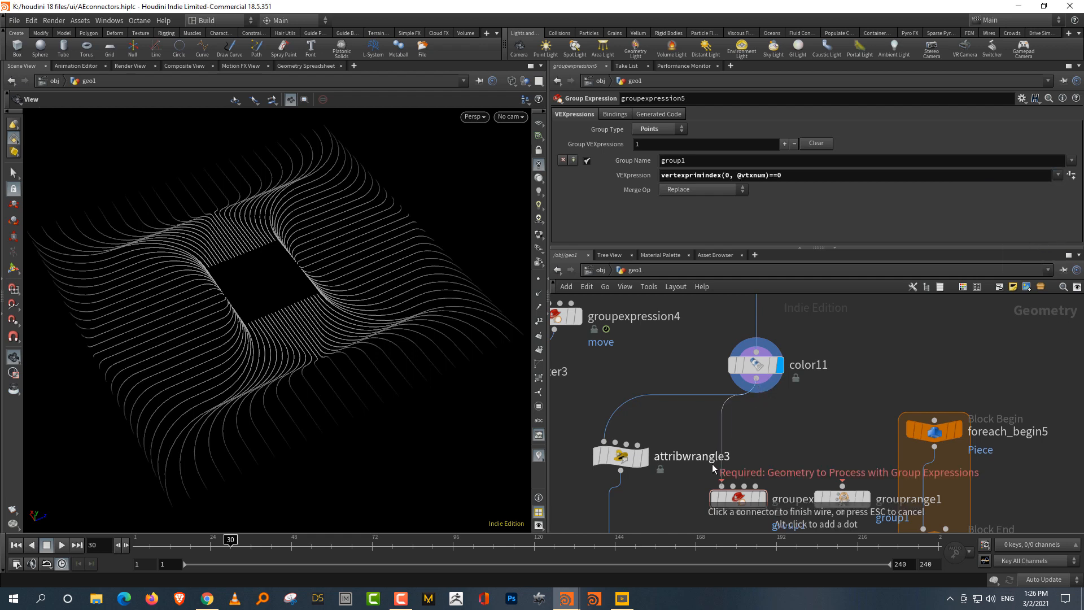
pyautogui.click(721, 487)
pyautogui.click(763, 500)
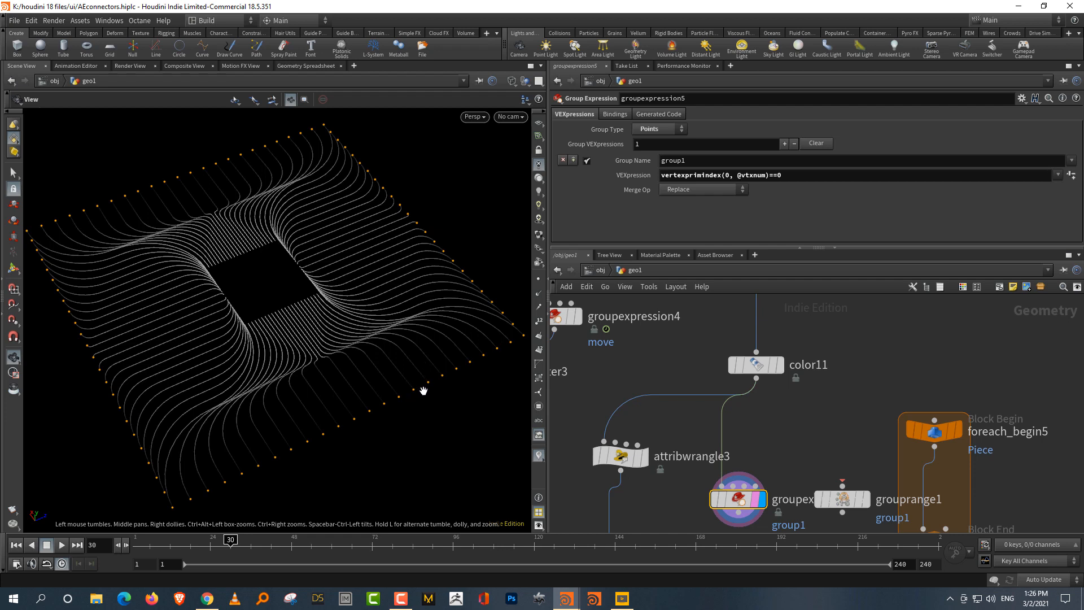
# - Insert grouprange1 between foreach_begin5 and foreach_end5, feed the block from color11 and display grouprange1
pyautogui.moveTo(859, 431); pyautogui.dragTo(804, 376, button='middle')
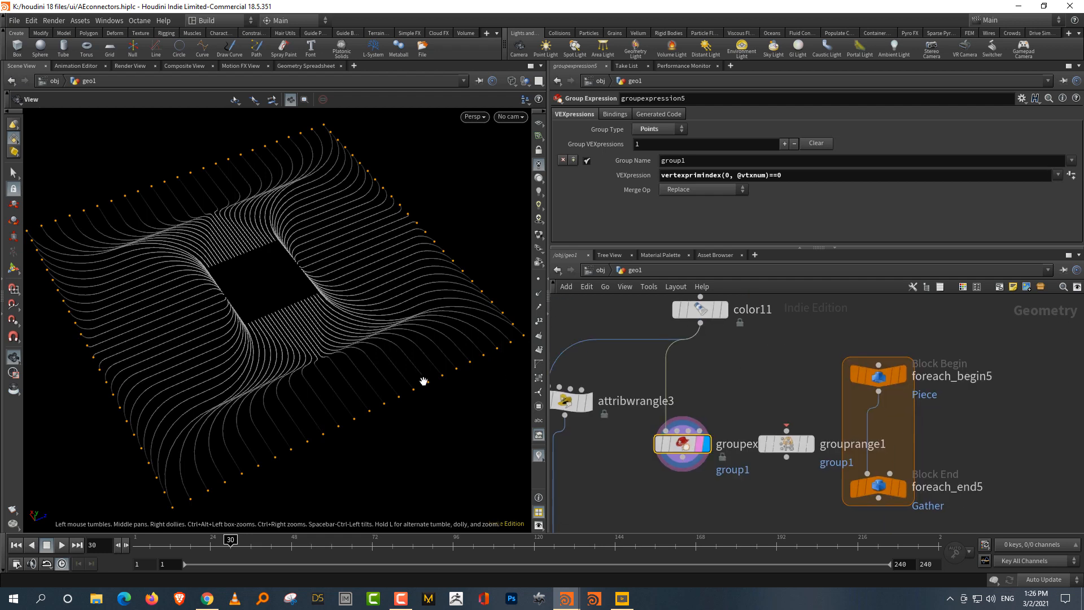
pyautogui.moveTo(854, 421); pyautogui.dragTo(794, 387, button='middle')
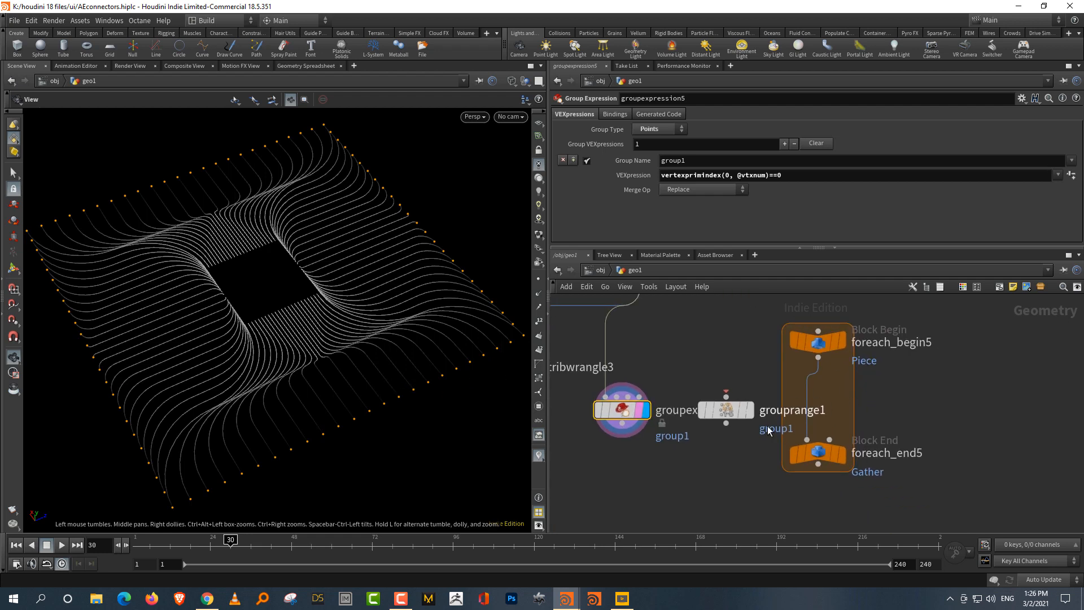
pyautogui.moveTo(747, 414); pyautogui.dragTo(828, 404)
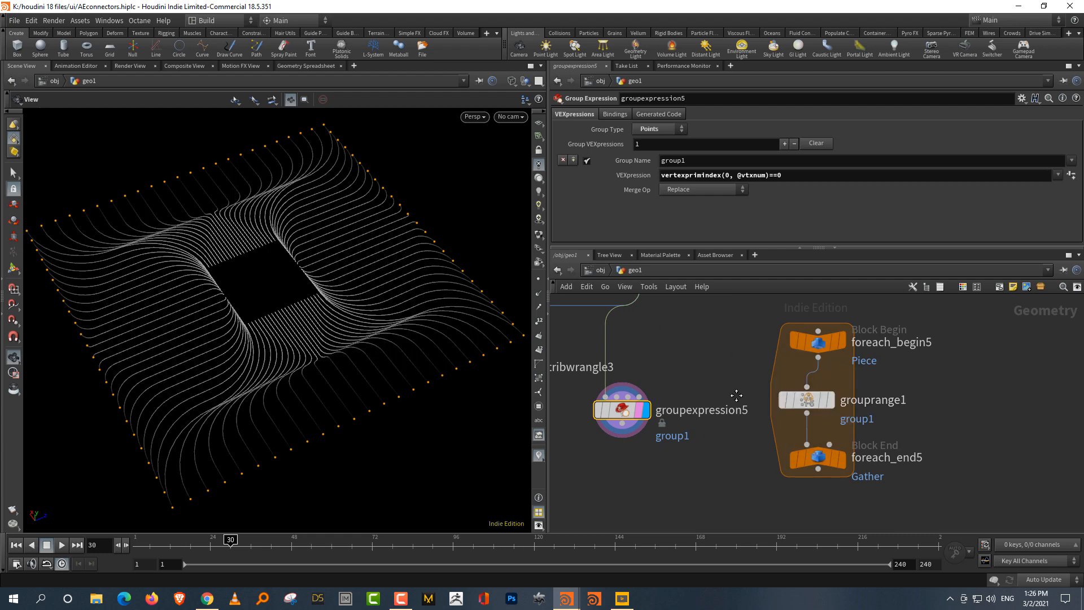
pyautogui.moveTo(828, 403); pyautogui.dragTo(826, 466, button='middle')
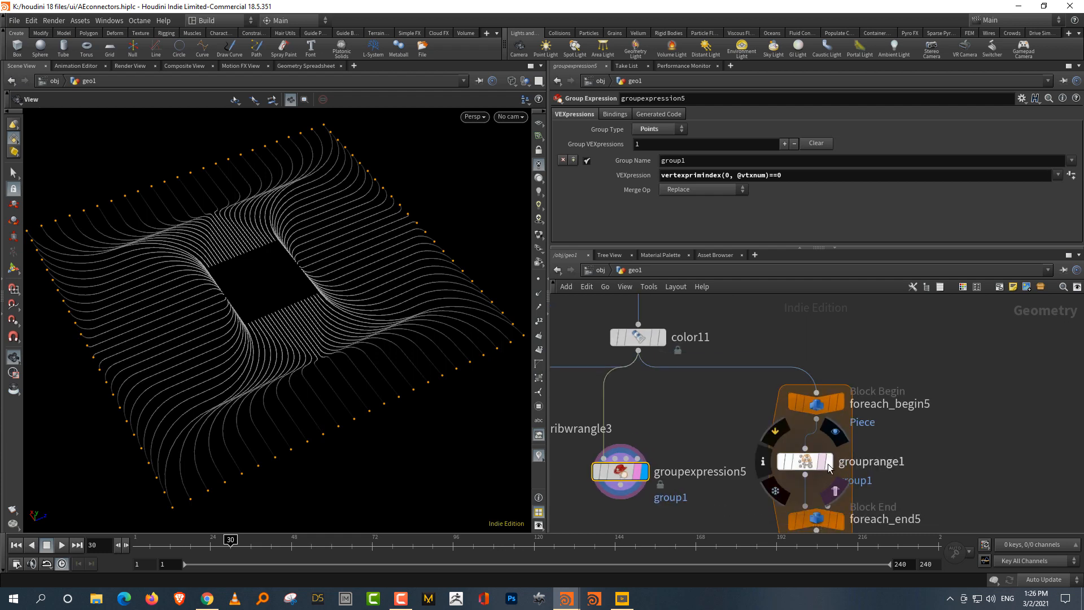
pyautogui.click(828, 462)
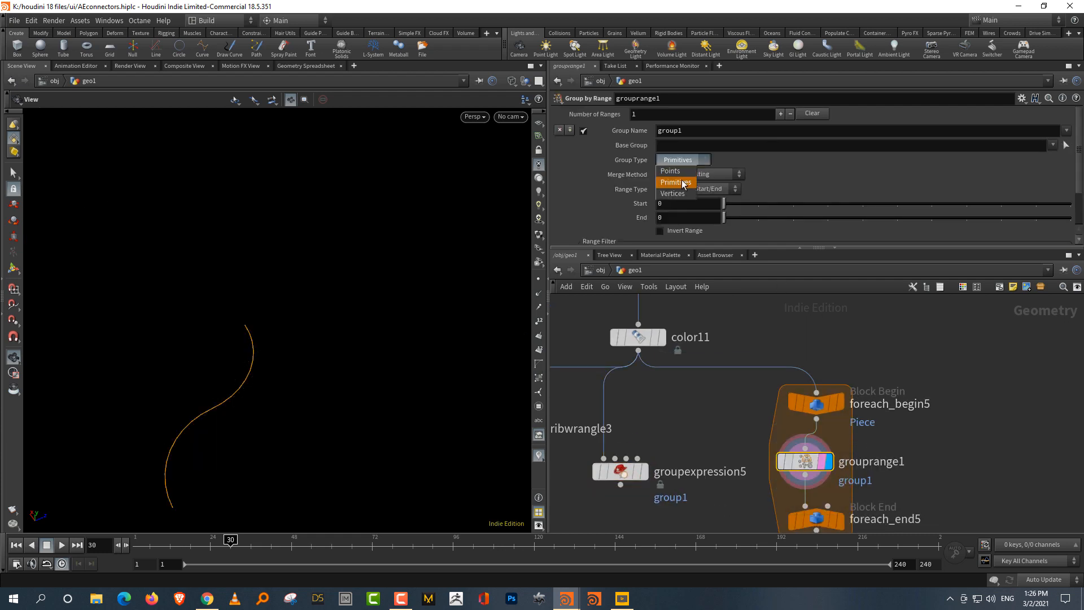
# - Set grouprange1 to group Points with Invert Range on, trying End 1 and finishing with Start 1 and End 0
pyautogui.click(671, 171)
pyautogui.moveTo(737, 248); pyautogui.dragTo(737, 309)
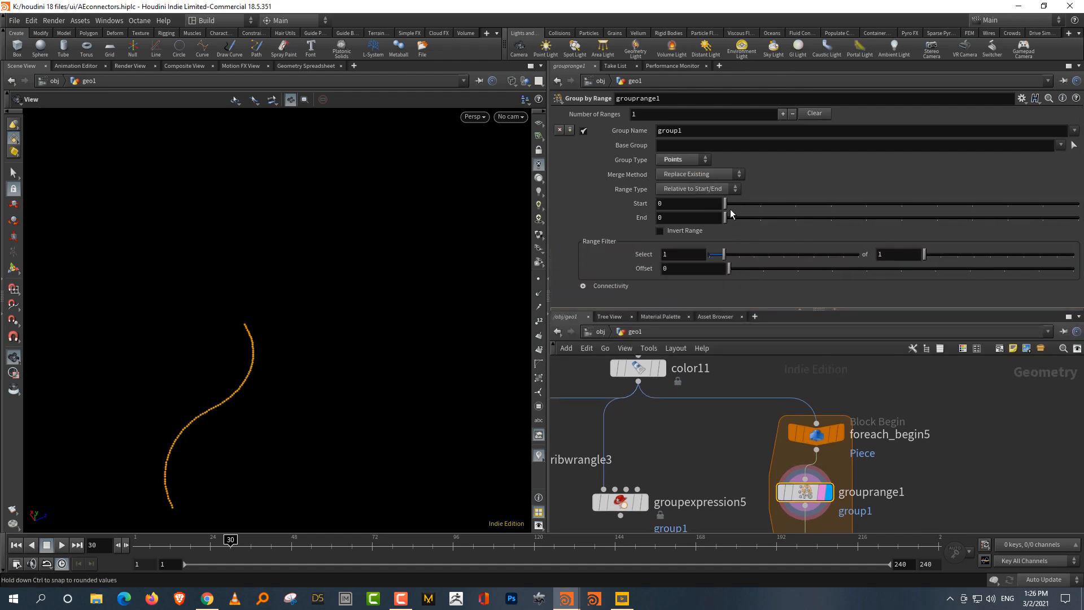
pyautogui.click(686, 231)
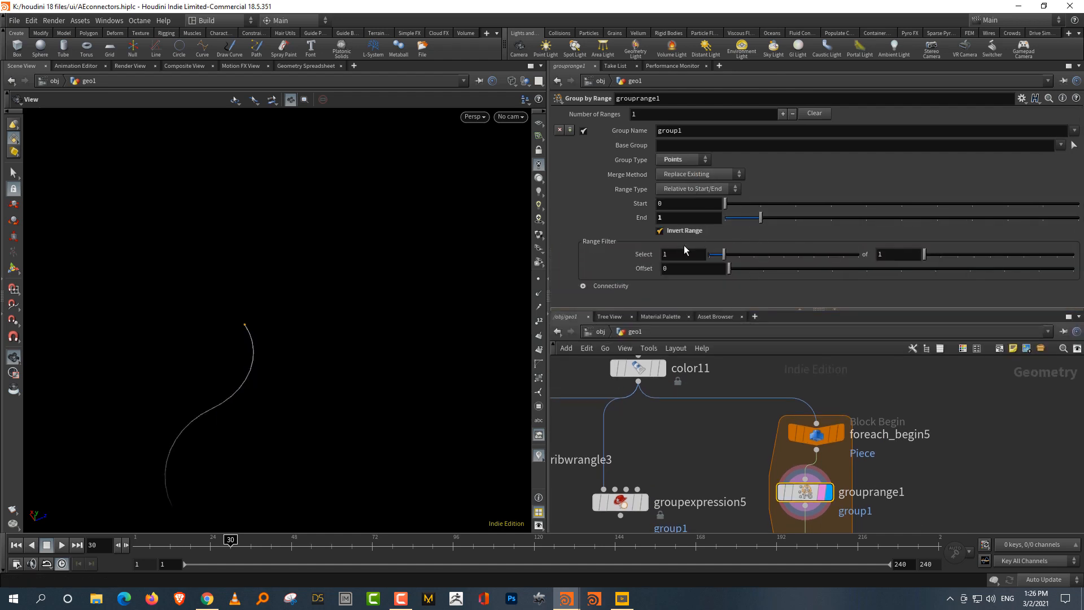
pyautogui.click(762, 204)
pyautogui.click(729, 219)
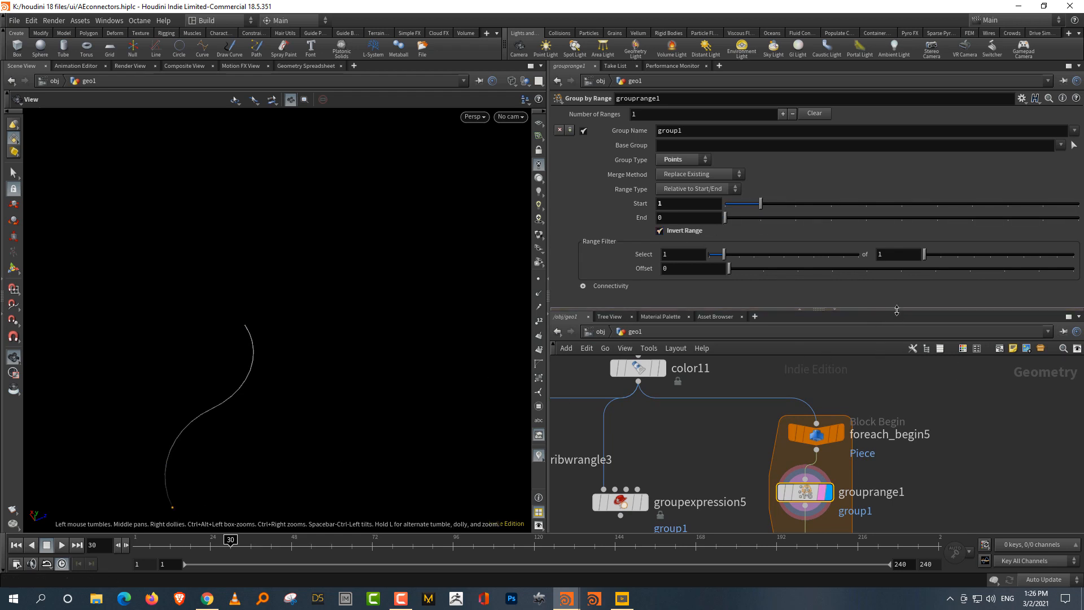
# - Delete the for-each block together with the grouprange1 node inside it
pyautogui.moveTo(894, 309); pyautogui.dragTo(898, 201)
pyautogui.moveTo(873, 374); pyautogui.dragTo(773, 455)
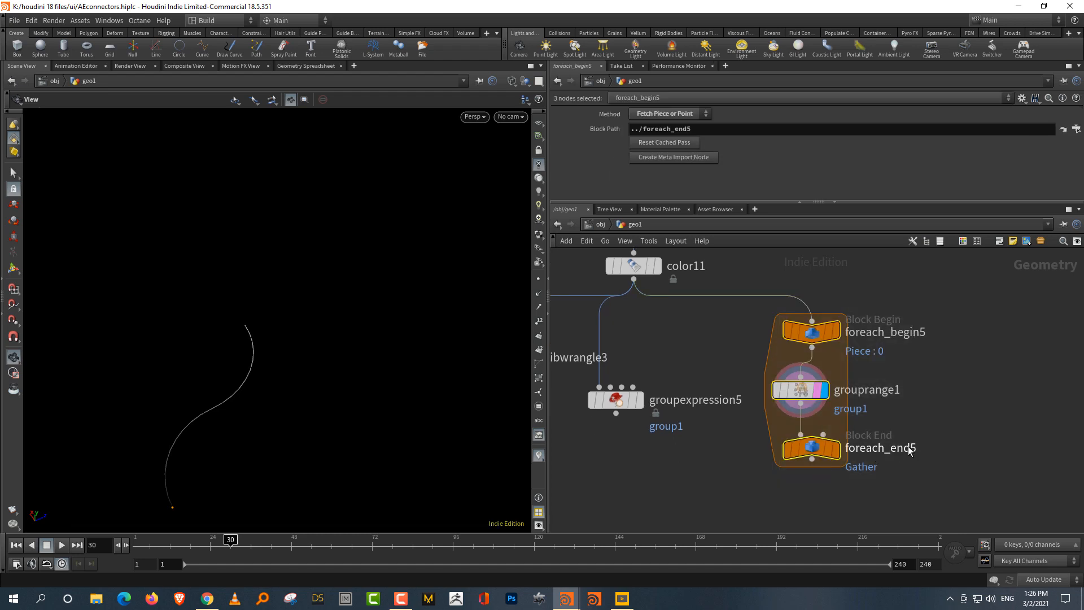
pyautogui.press('Delete')
# - Move groupexpression5 into the free space below color11 and display it with its parameters open
pyautogui.moveTo(640, 400); pyautogui.dragTo(744, 401)
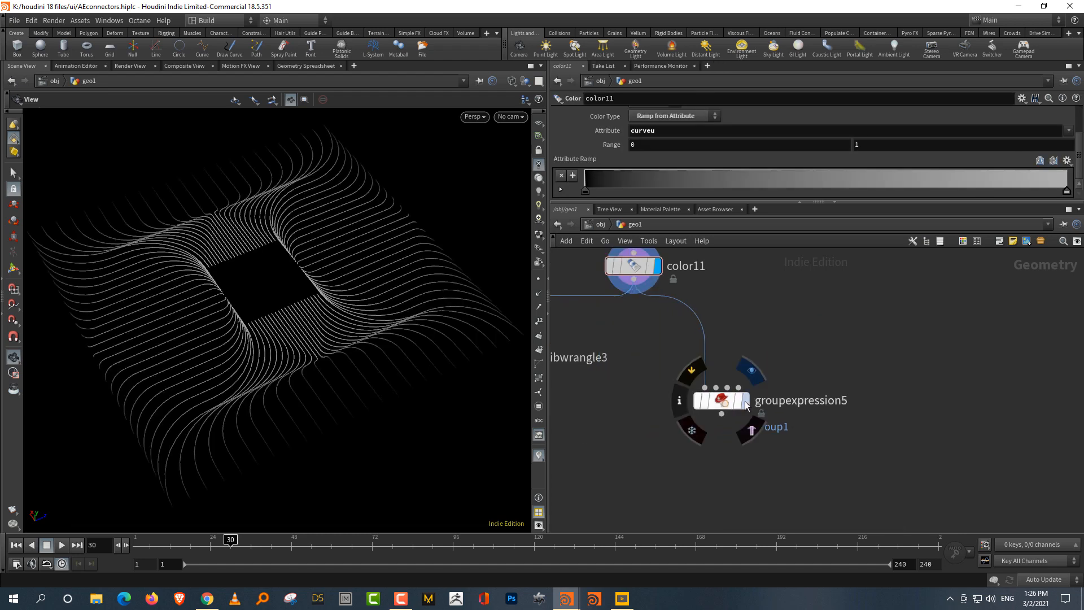
pyautogui.click(745, 401)
pyautogui.click(729, 402)
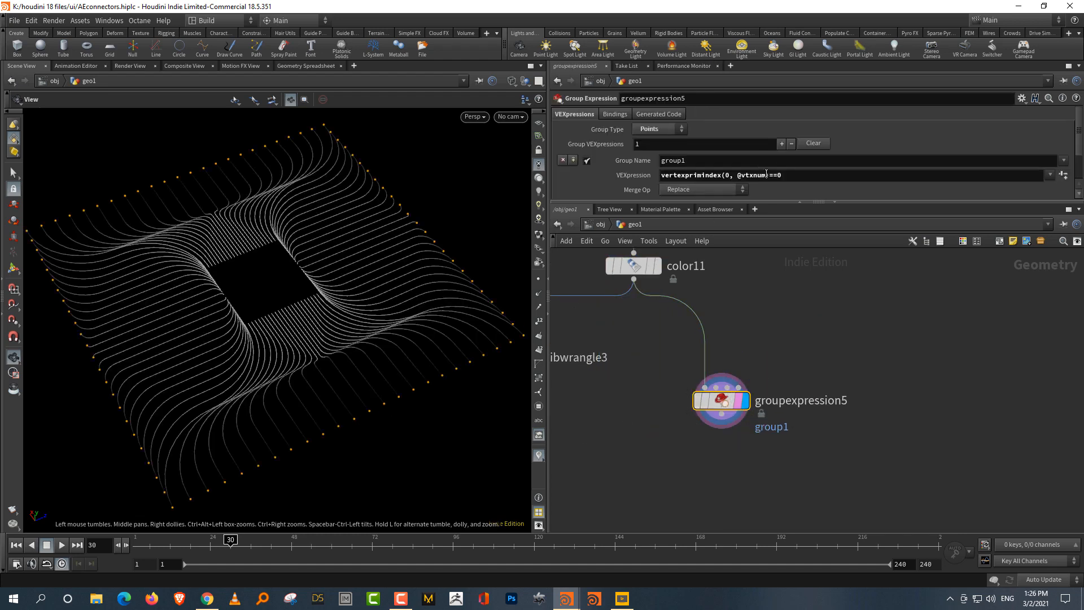
pyautogui.moveTo(875, 424); pyautogui.dragTo(892, 373, button='middle')
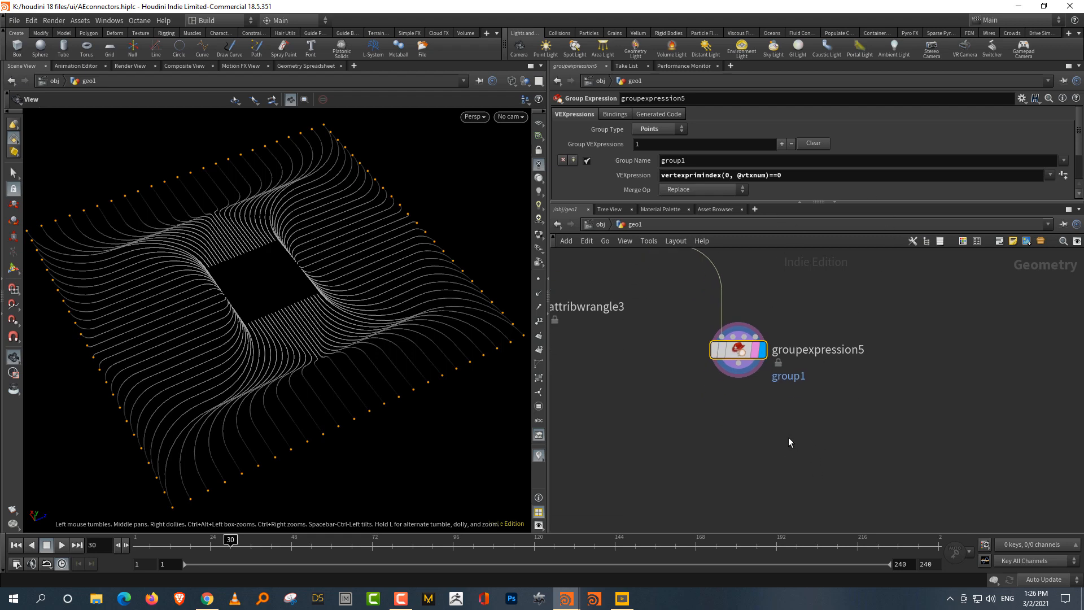
# - Add a Color node below groupexpression5, feed it from that node and display it
pyautogui.press('Tab')
pyautogui.write('color')
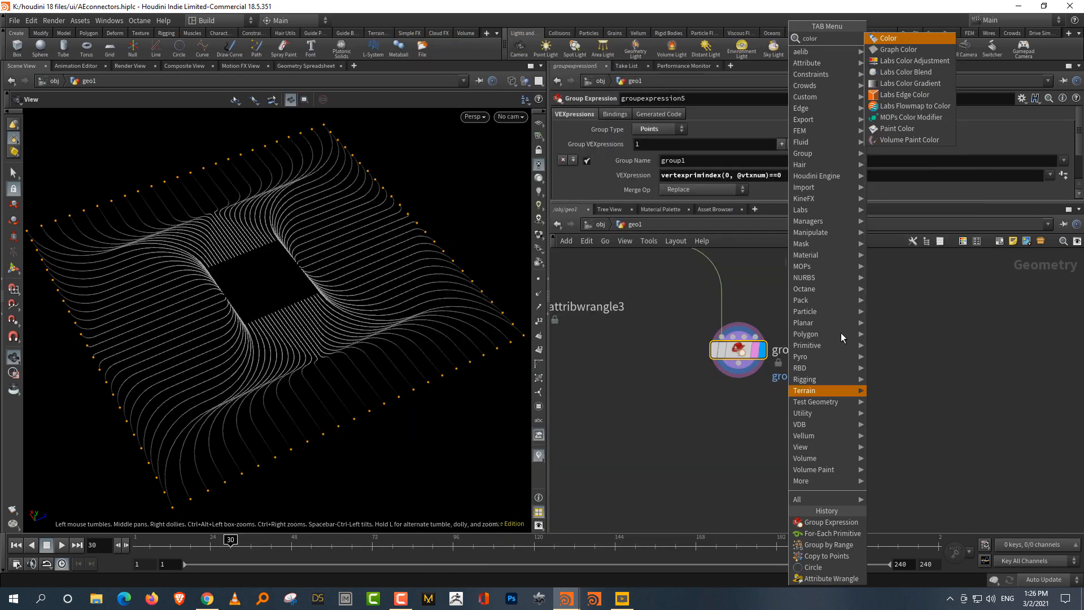
pyautogui.press('Return')
pyautogui.moveTo(739, 363); pyautogui.dragTo(750, 445)
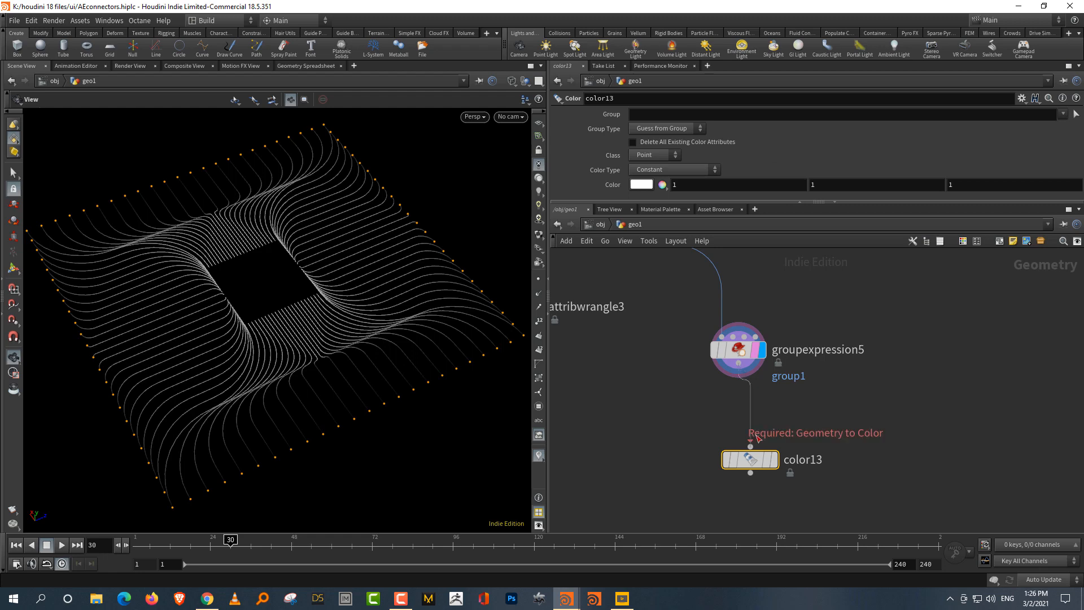
pyautogui.click(773, 459)
# - Rename the point group made by groupexpression5 to ends
pyautogui.moveTo(801, 300); pyautogui.dragTo(706, 405)
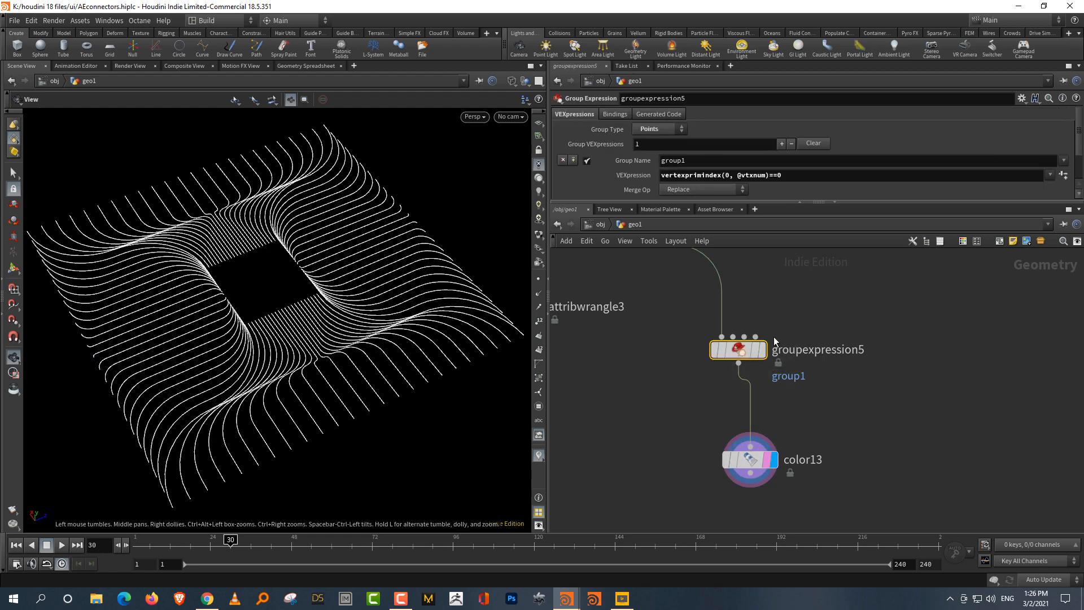
pyautogui.click(761, 349)
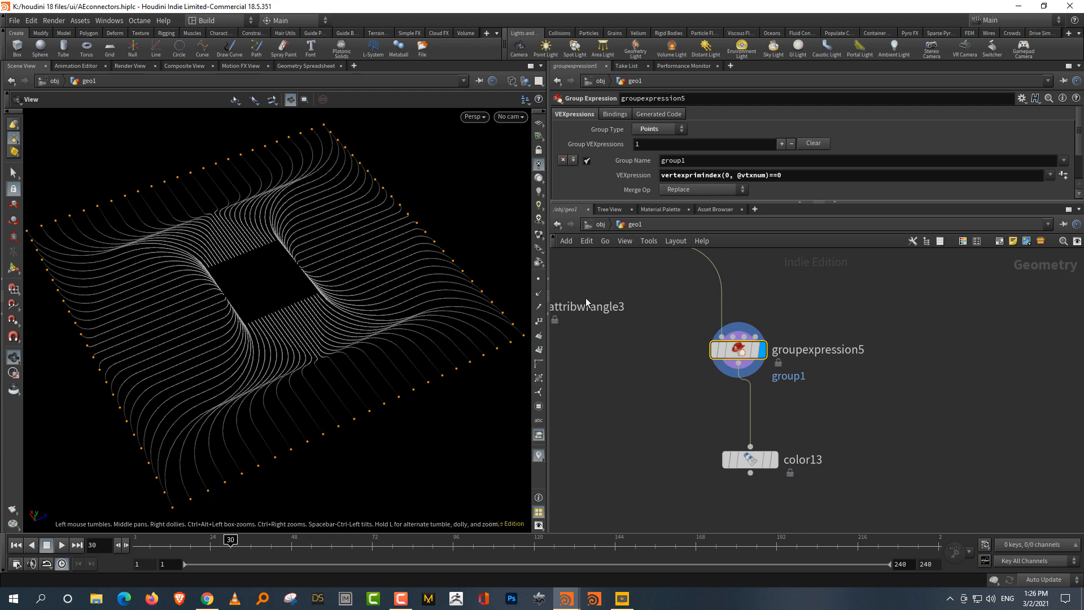
pyautogui.click(690, 162)
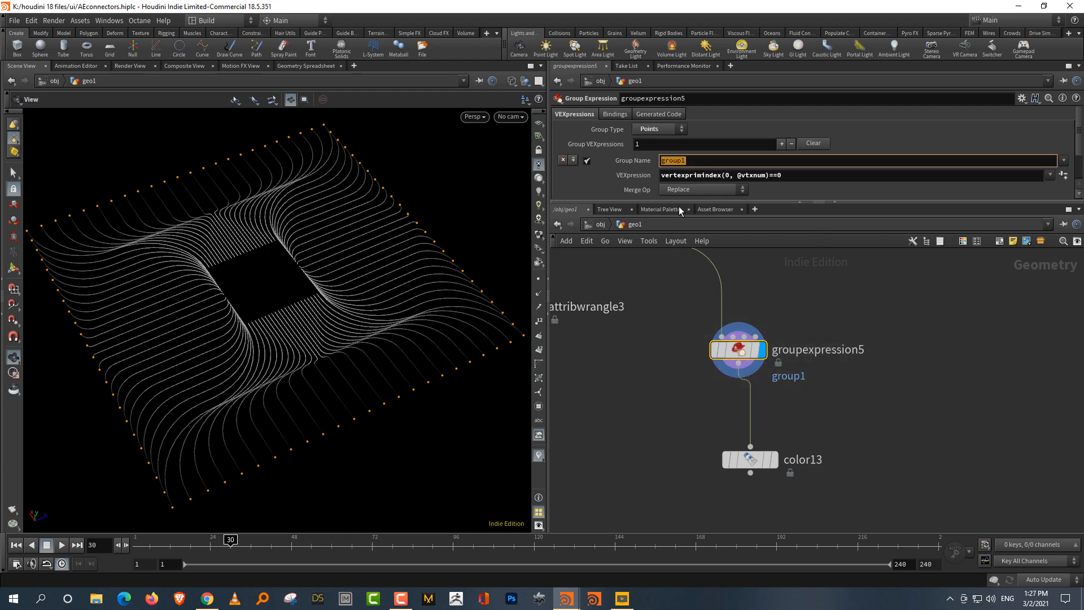
pyautogui.press('Return')
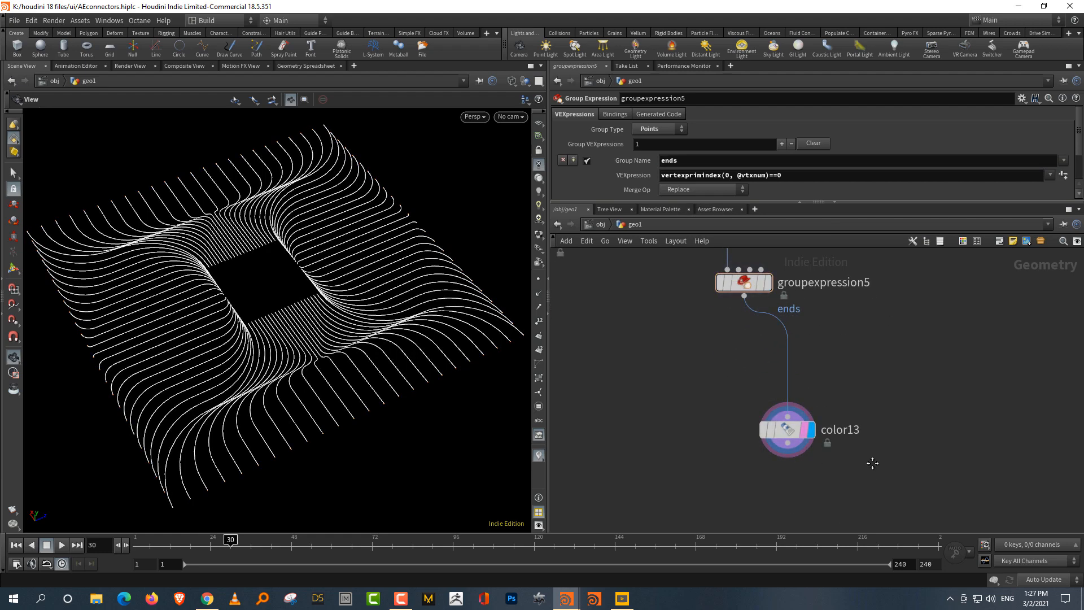
# - Add a Blast node below color13, feed it from color13 and display it
pyautogui.moveTo(871, 462); pyautogui.dragTo(876, 419, button='middle')
pyautogui.press('Tab')
pyautogui.write('blast')
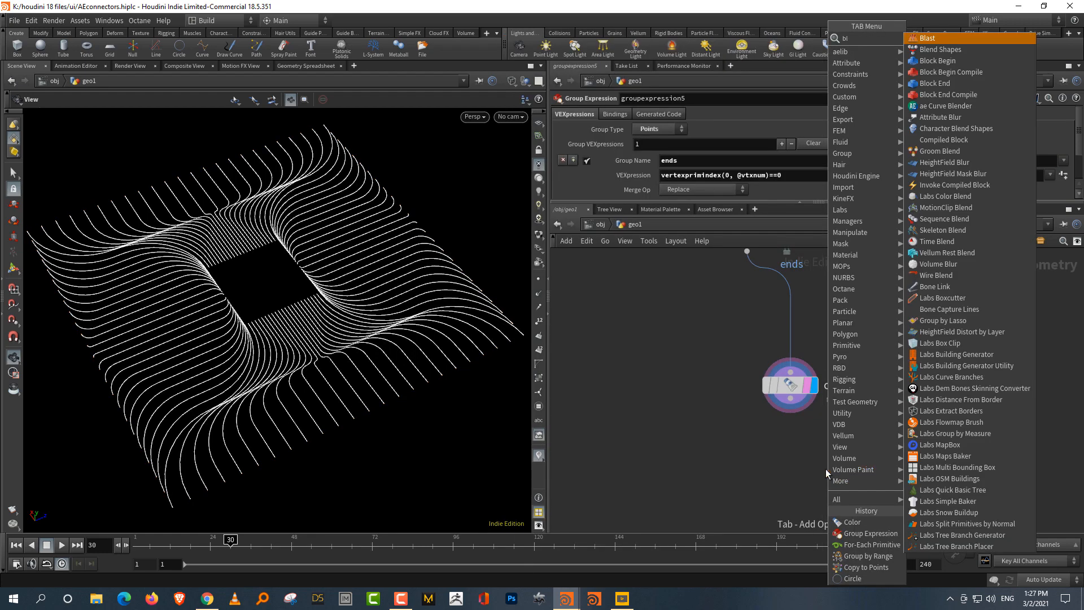
pyautogui.click(926, 39)
pyautogui.click(776, 482)
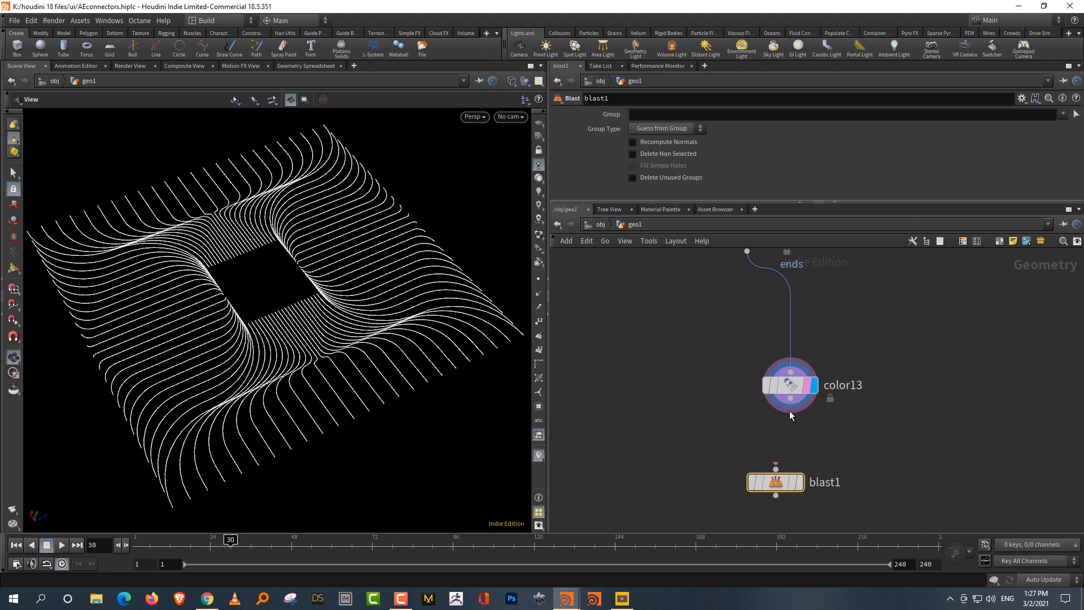
pyautogui.click(800, 483)
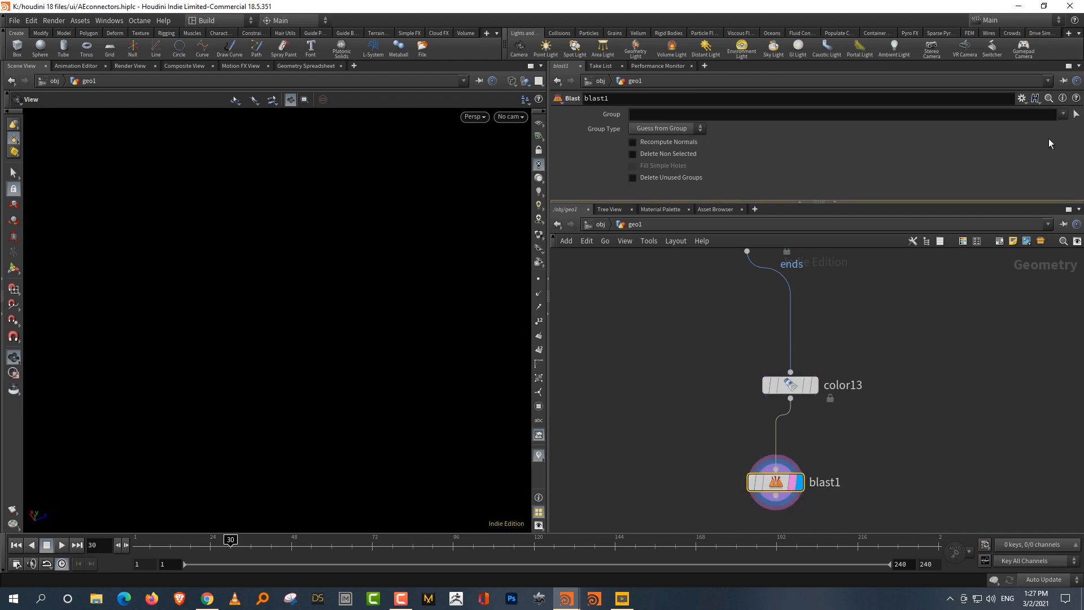
# - Set blast1 to the ends group with Delete Non Selected on and Group Type set to Points
pyautogui.click(1063, 114)
pyautogui.click(1054, 127)
pyautogui.click(672, 152)
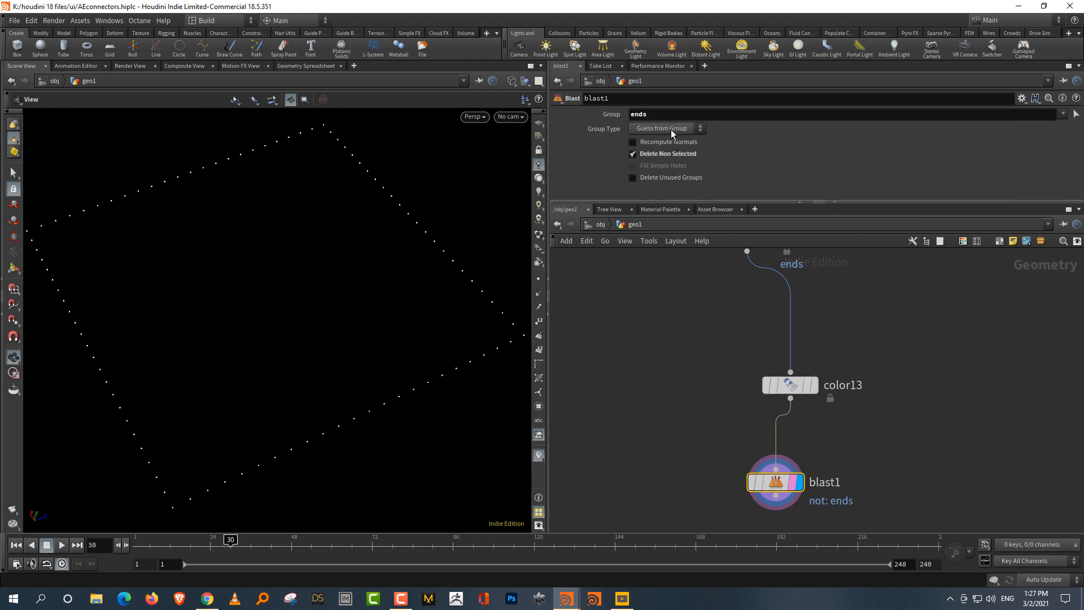
pyautogui.click(671, 129)
pyautogui.click(670, 174)
# - Add a Sphere node in the free space beside blast1
pyautogui.moveTo(688, 438); pyautogui.dragTo(763, 423, button='middle')
pyautogui.press('Tab')
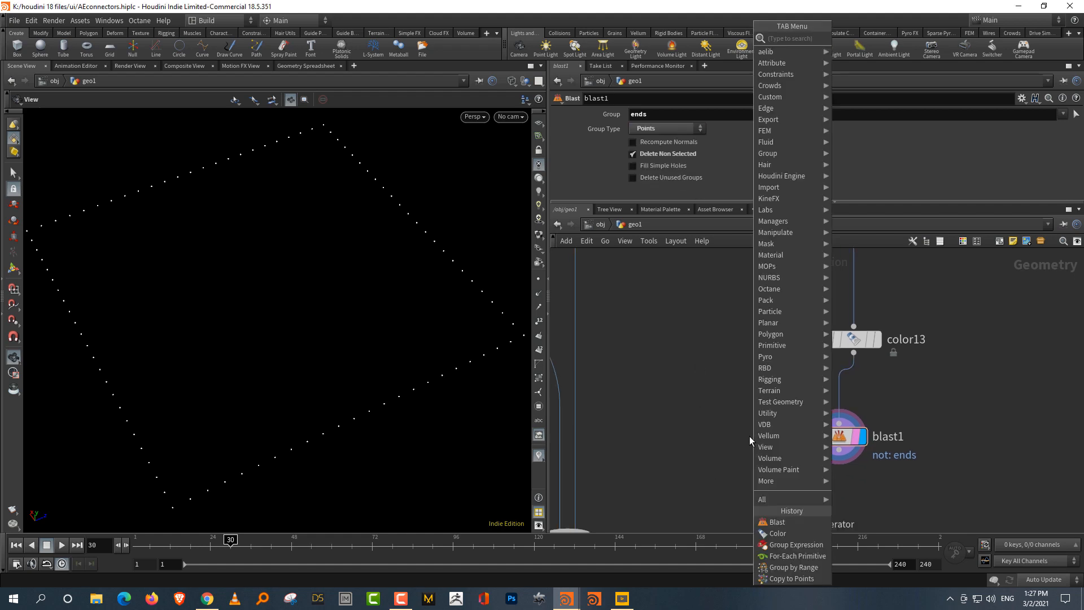
pyautogui.write('sph')
pyautogui.press('Return')
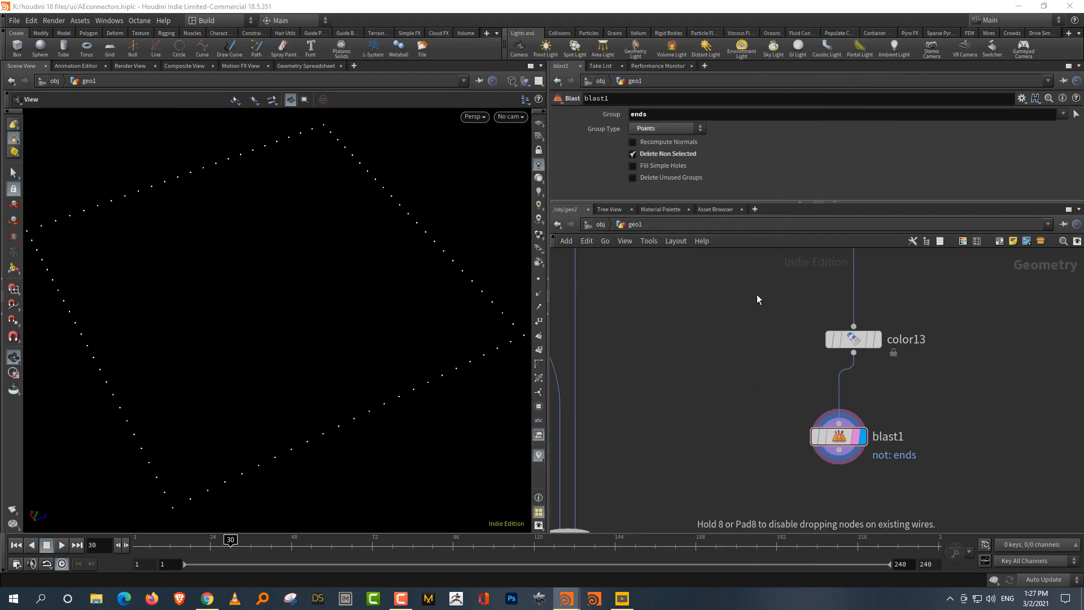
pyautogui.click(707, 434)
# - Copy sphere7 onto blast1's points with a displayed Copy to Points node and set the sphere's Uniform Scale to 0.12
pyautogui.press('Tab')
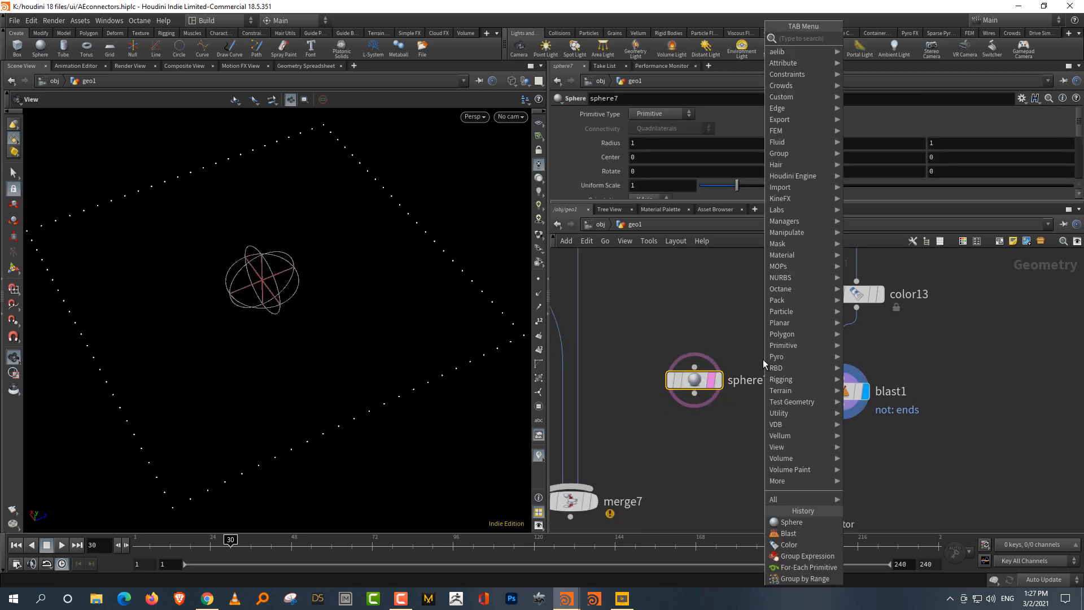
pyautogui.write('cop')
pyautogui.click(888, 83)
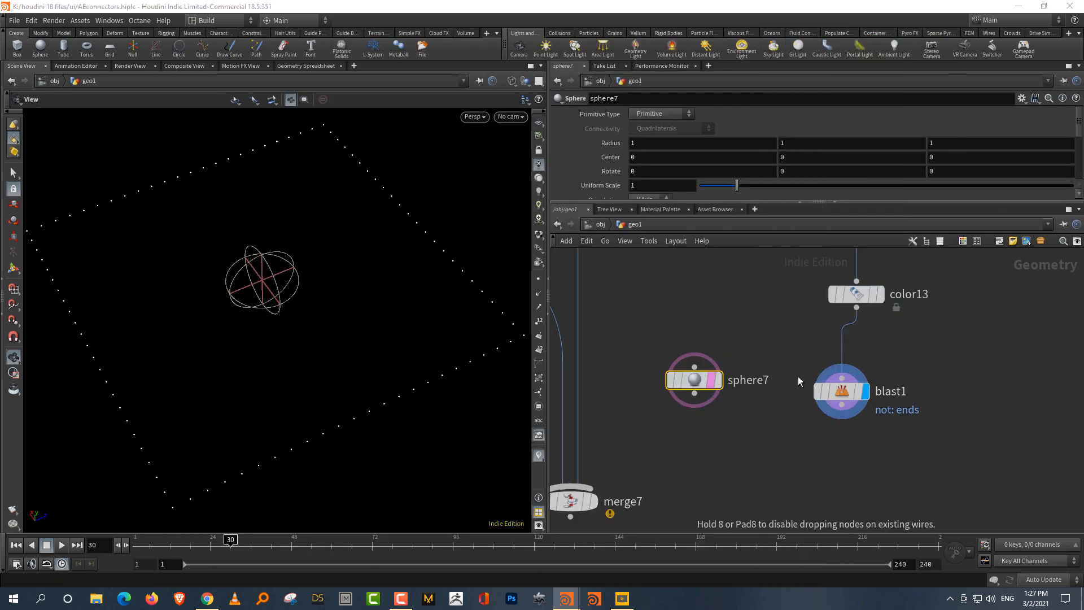
pyautogui.click(781, 486)
pyautogui.moveTo(842, 405); pyautogui.dragTo(793, 473)
pyautogui.click(805, 485)
pyautogui.click(694, 379)
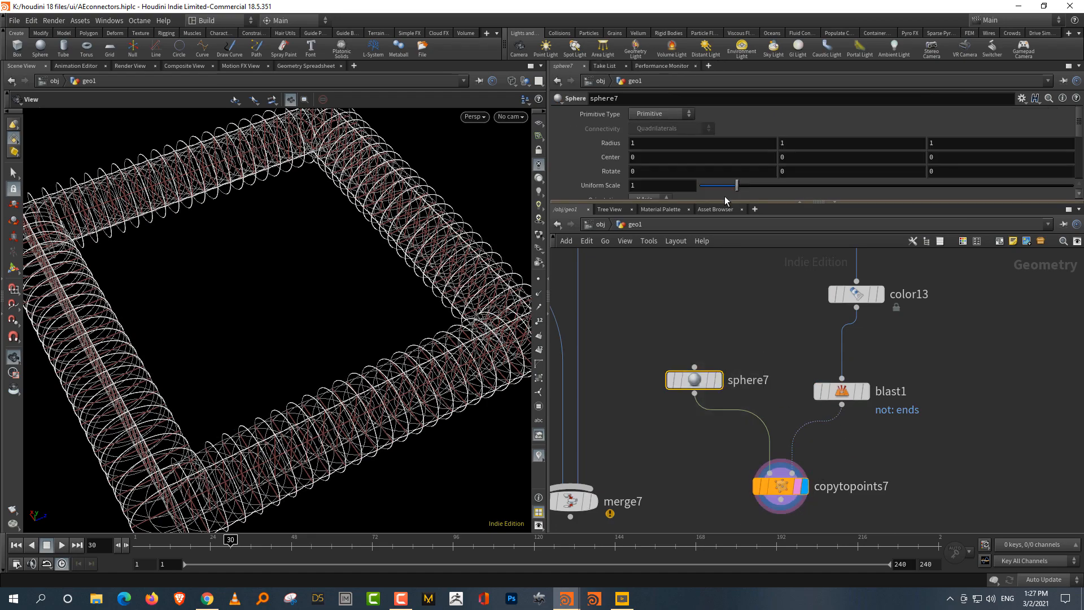
pyautogui.moveTo(725, 195); pyautogui.dragTo(705, 192)
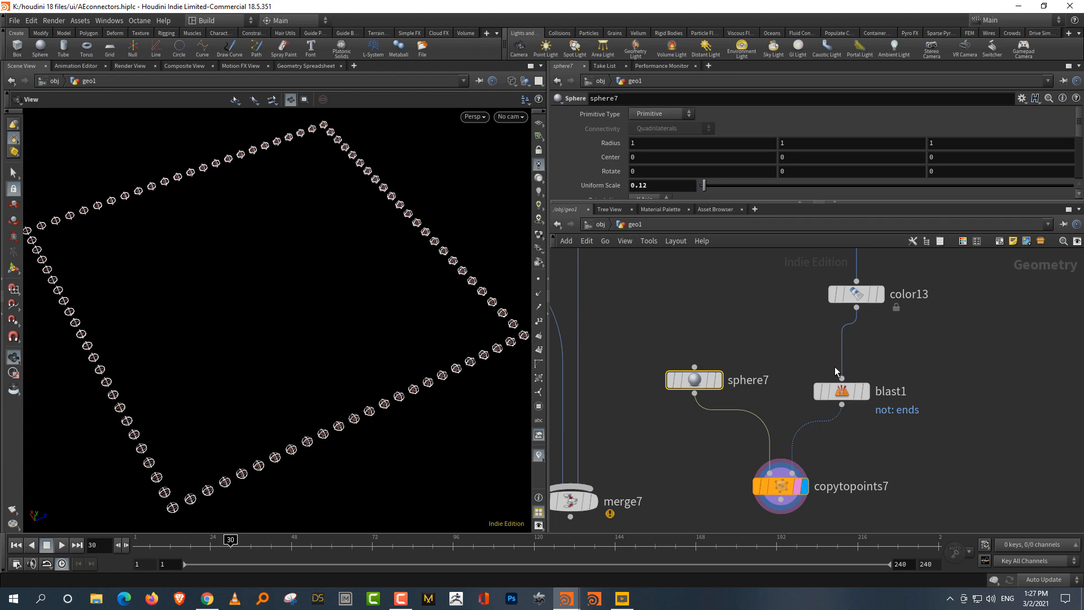
# - Add a Circle node on the free side of blast1, opposite sphere7
pyautogui.moveTo(905, 469); pyautogui.dragTo(911, 424, button='middle')
pyautogui.press('Tab')
pyautogui.write('circ')
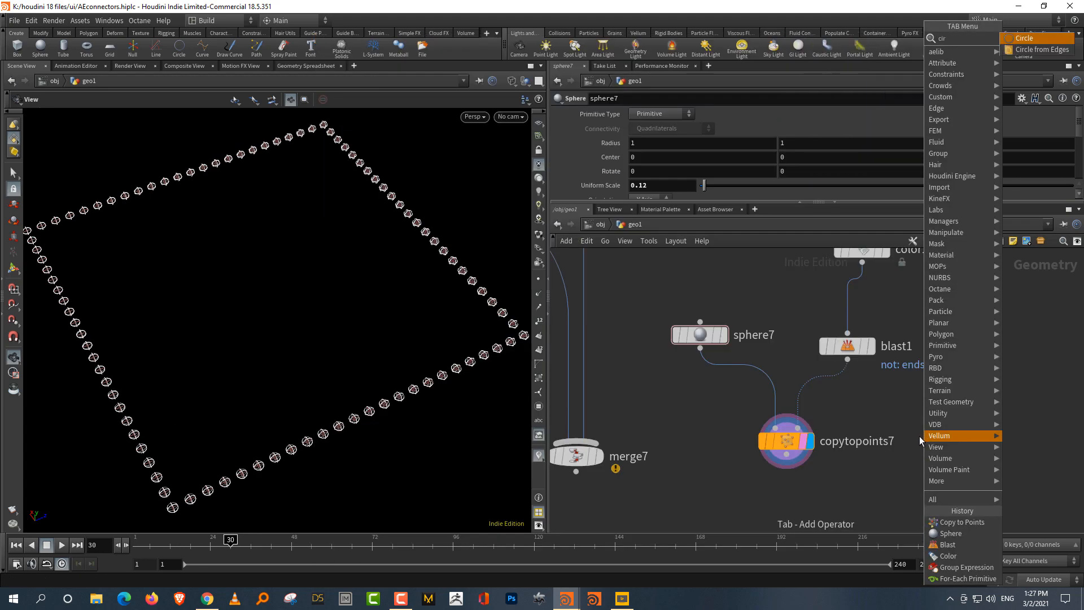
pyautogui.click(1041, 42)
pyautogui.click(922, 322)
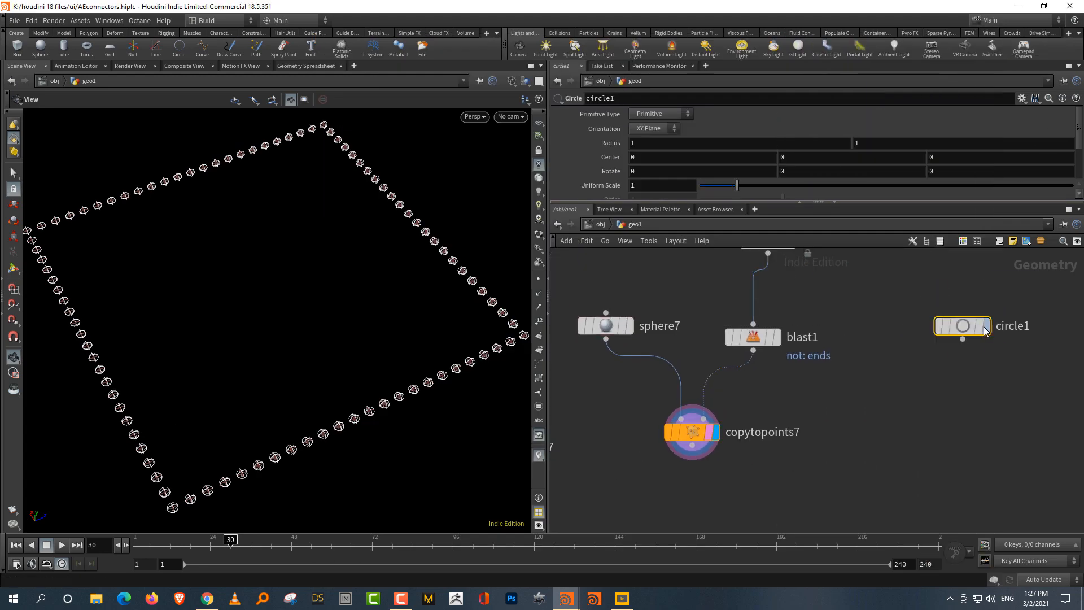
# - Set circle1 to a Polygon in the ZX Plane with 50 divisions and Arc Type Open Arc
pyautogui.click(655, 129)
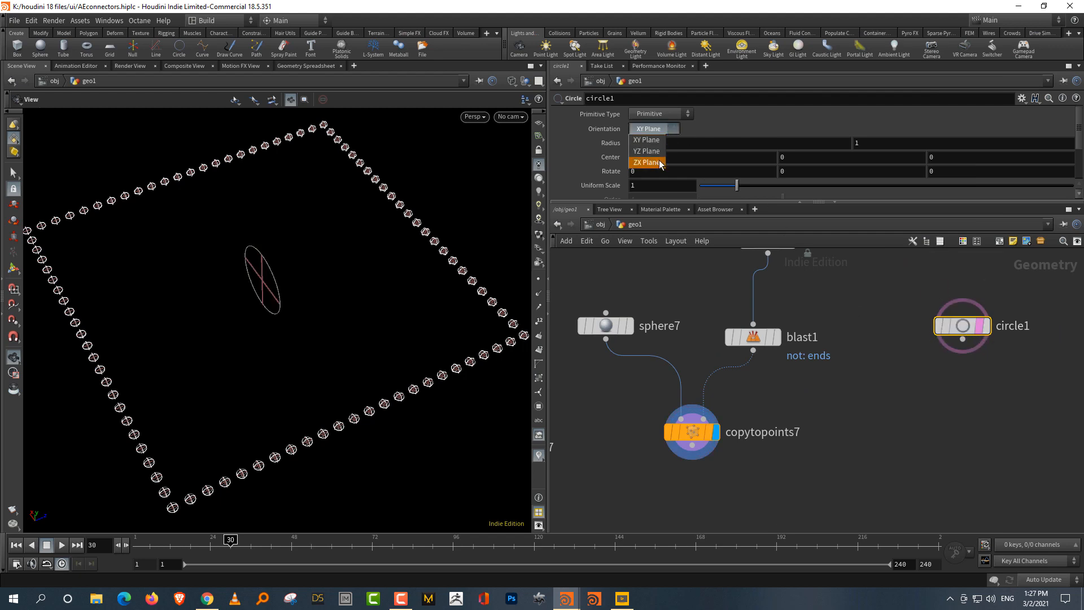
pyautogui.click(660, 156)
pyautogui.click(659, 114)
pyautogui.click(665, 139)
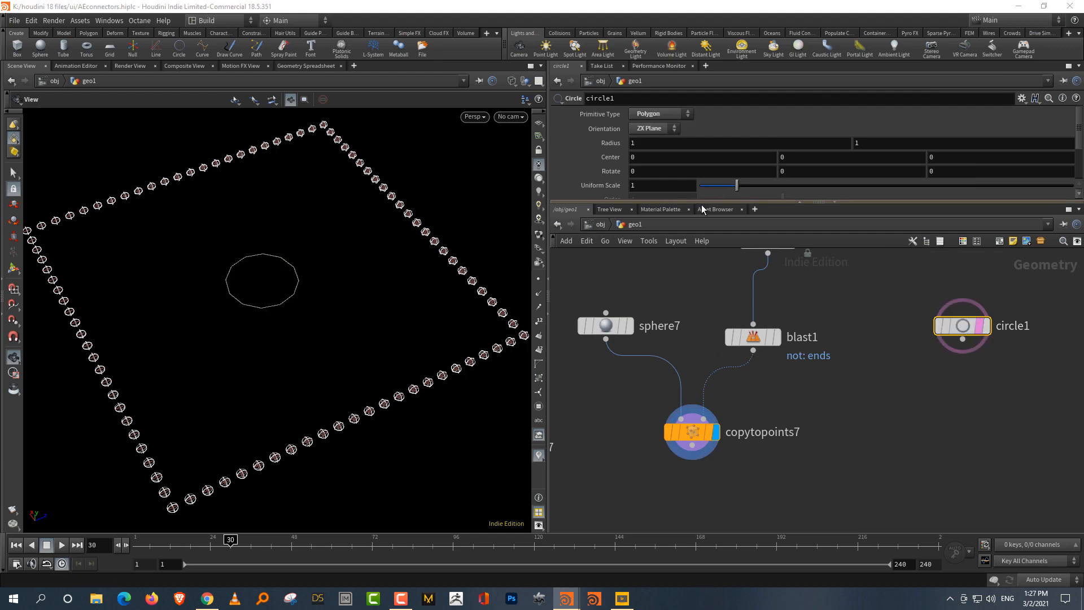
pyautogui.moveTo(703, 202); pyautogui.dragTo(709, 310)
pyautogui.moveTo(786, 213); pyautogui.dragTo(864, 217)
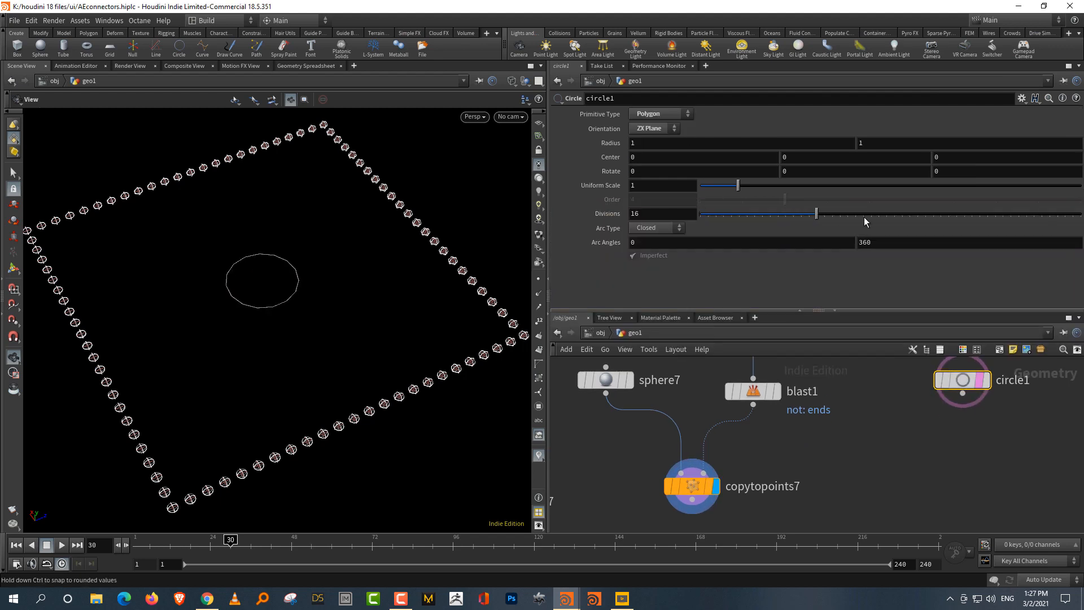
pyautogui.click(655, 228)
pyautogui.click(644, 249)
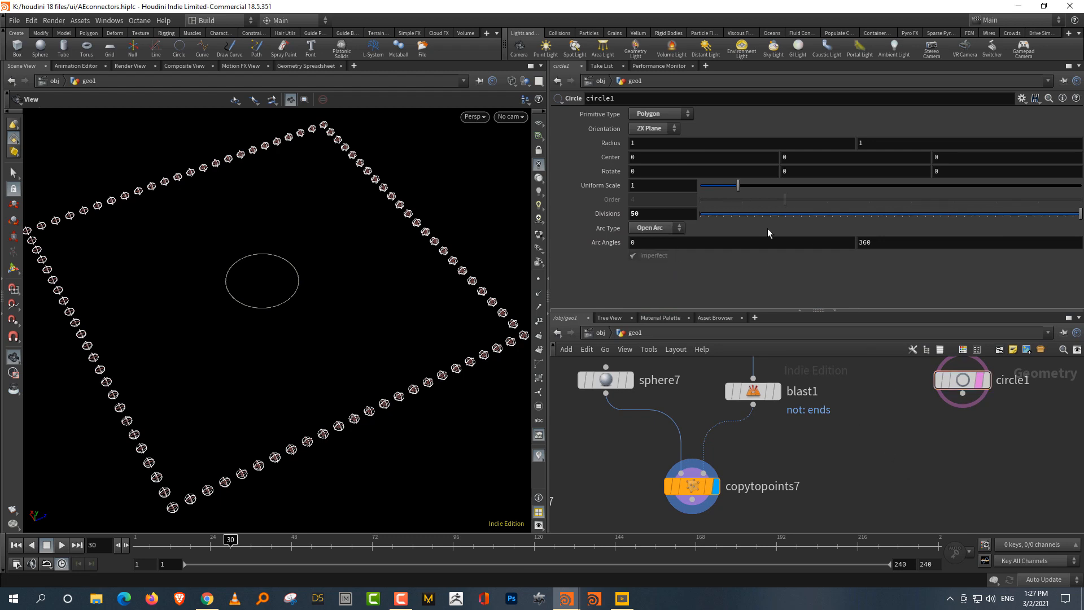
# - Template sphere7 for size comparison and set circle1's Uniform Scale to 0.21
pyautogui.moveTo(719, 193); pyautogui.dragTo(712, 195)
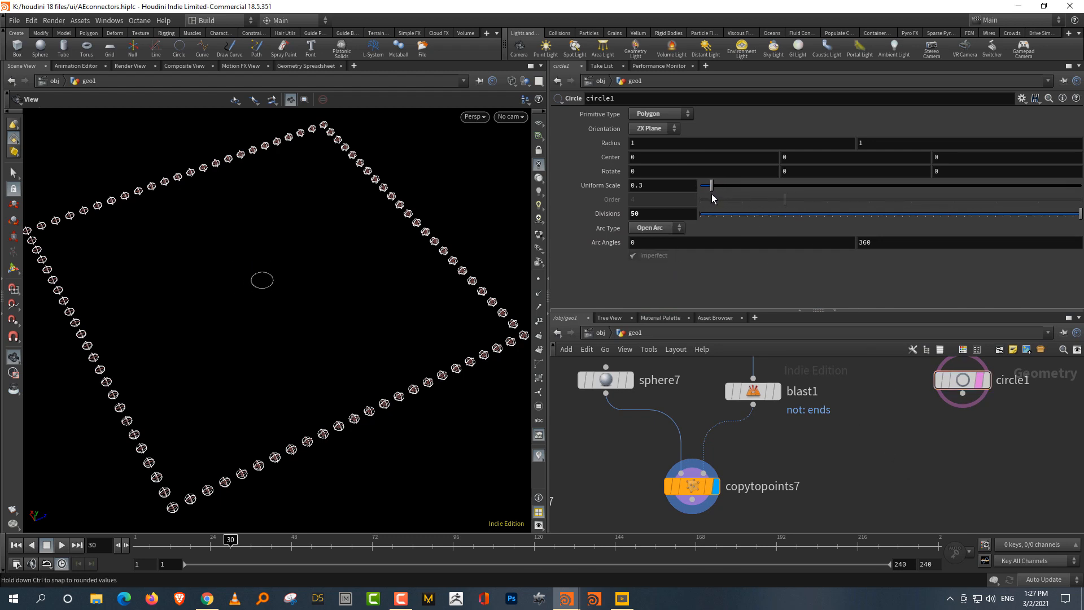
pyautogui.click(624, 380)
pyautogui.click(984, 379)
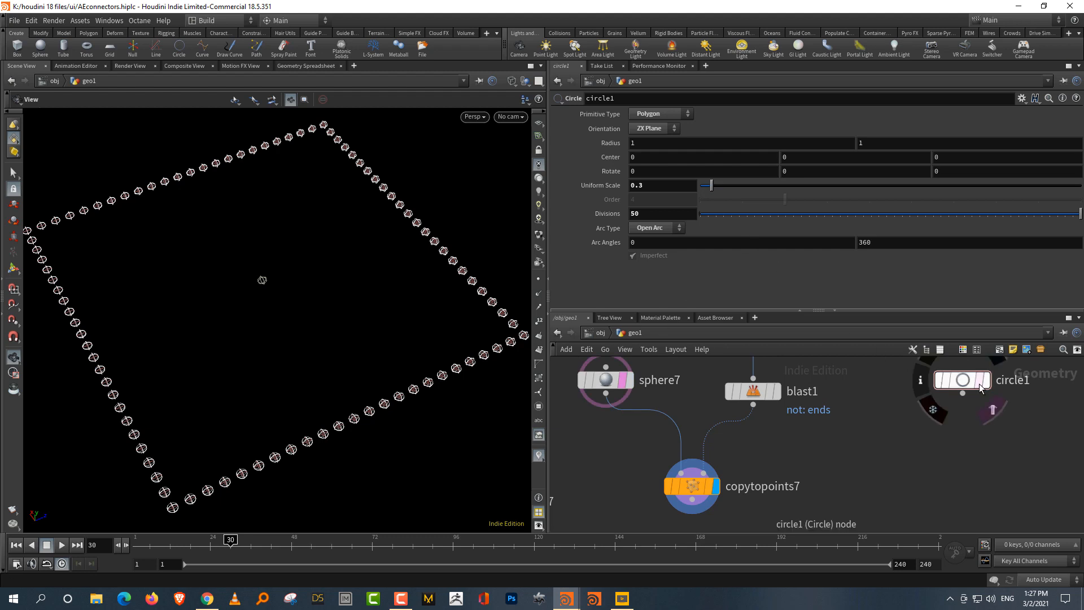
pyautogui.moveTo(712, 186); pyautogui.dragTo(708, 190)
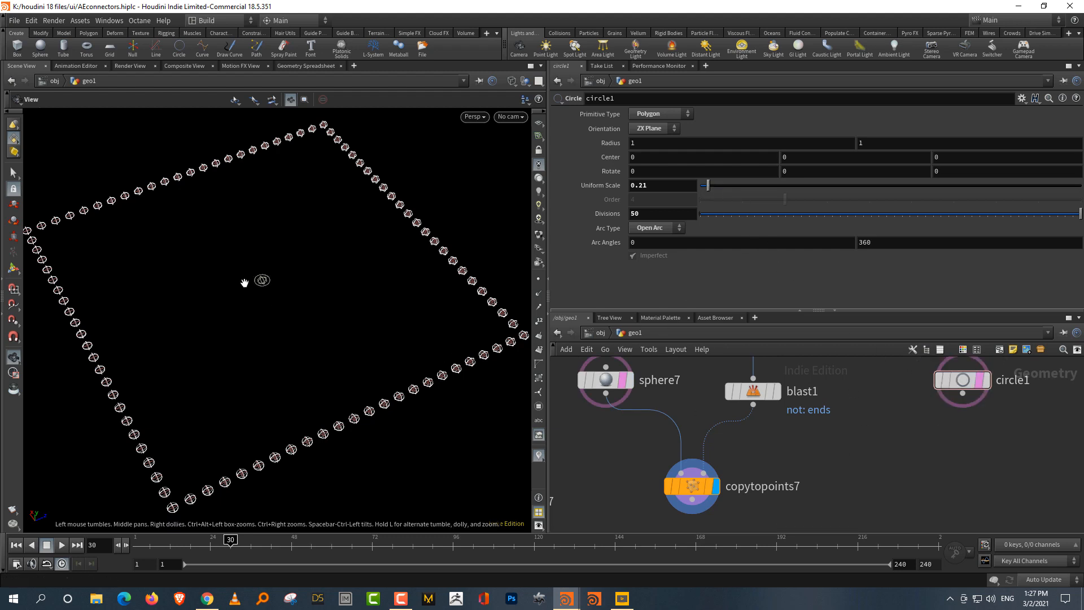
# - Duplicate copytopoints7 with blast1 as its target points and feed the duplicate's source geometry from circle1
pyautogui.click(706, 507)
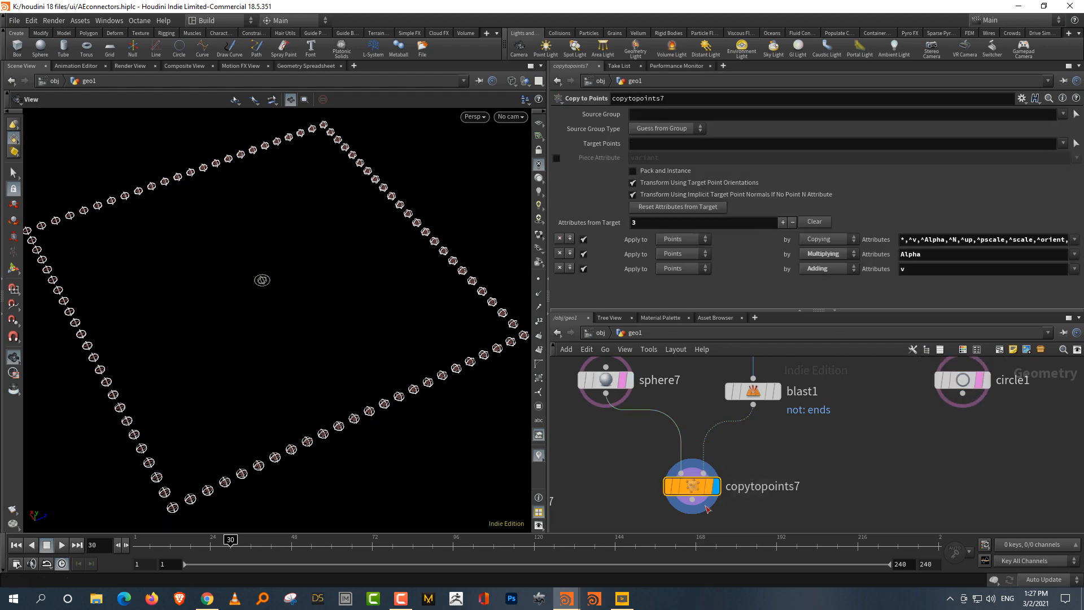
pyautogui.hotkey('ctrl', 'v')
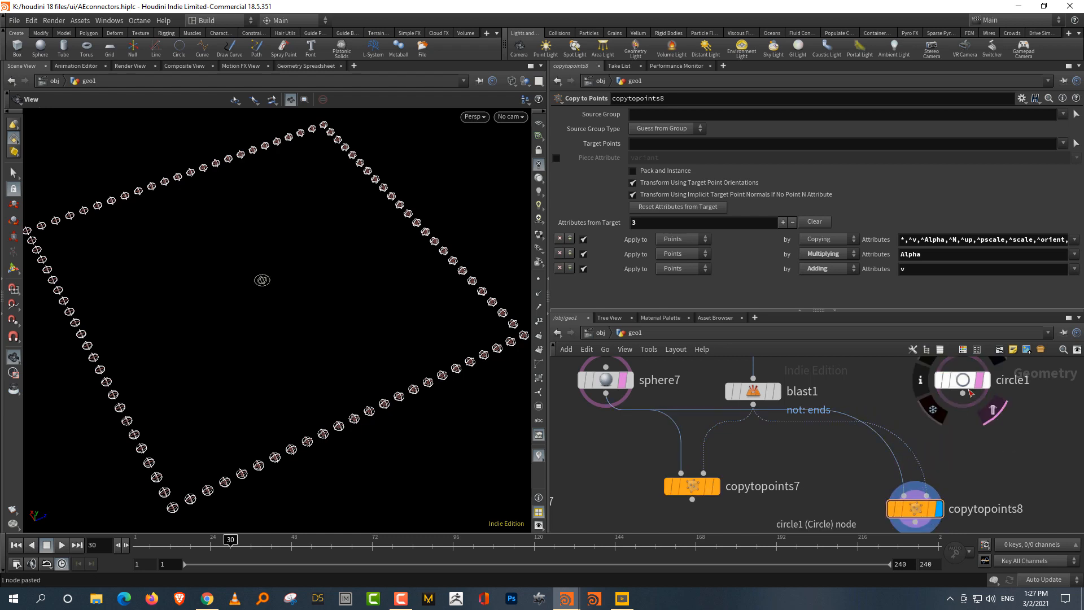
pyautogui.click(895, 483)
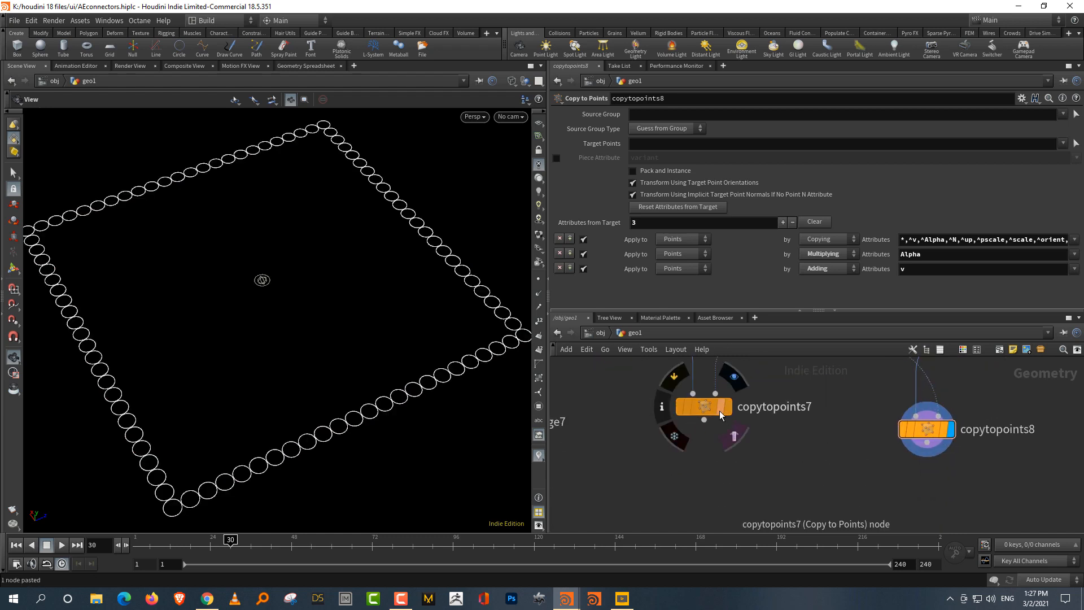
# - Connect copytopoints7 and copytopoints8 as additional inputs of merge7 and display merge7
pyautogui.scroll(-3, 825, 459)
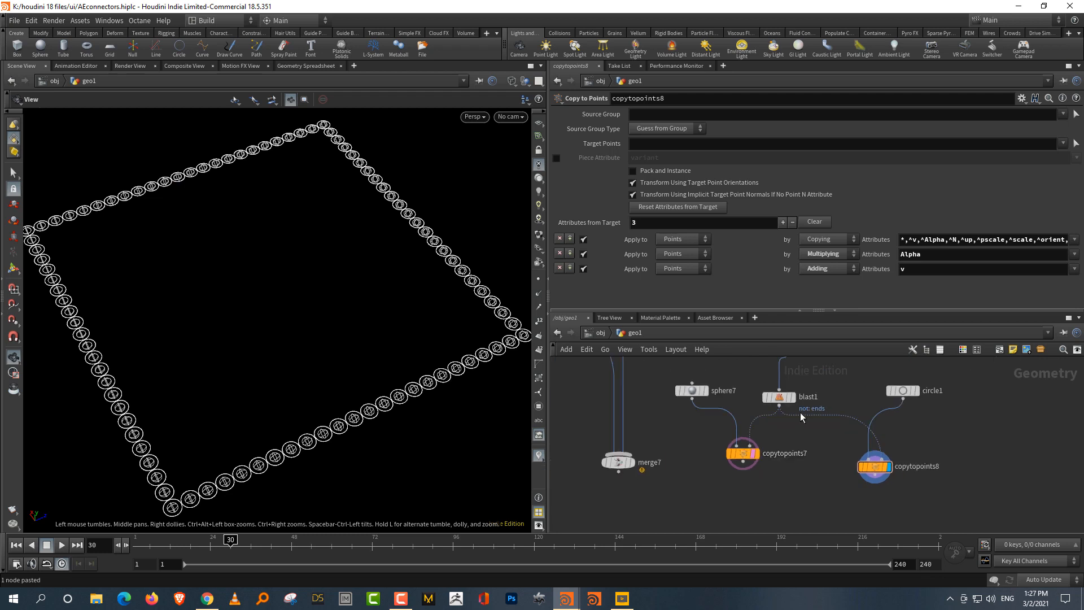
pyautogui.moveTo(794, 310); pyautogui.dragTo(794, 262)
pyautogui.moveTo(643, 440); pyautogui.dragTo(707, 392, button='middle')
pyautogui.moveTo(684, 391); pyautogui.dragTo(690, 467)
pyautogui.click(696, 459)
pyautogui.moveTo(808, 391); pyautogui.dragTo(757, 437)
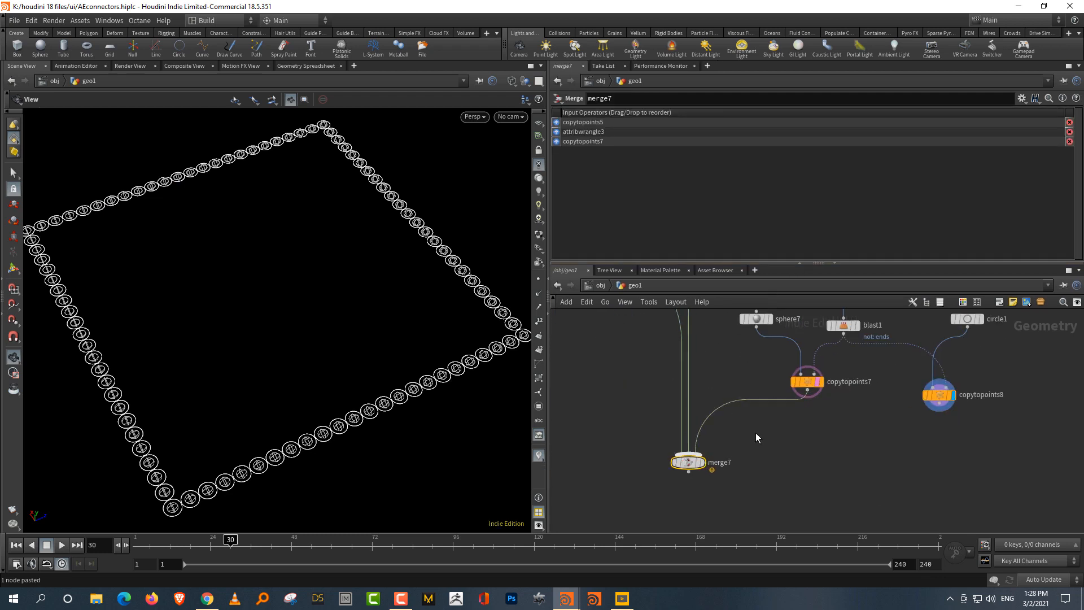
pyautogui.click(940, 407)
pyautogui.click(694, 465)
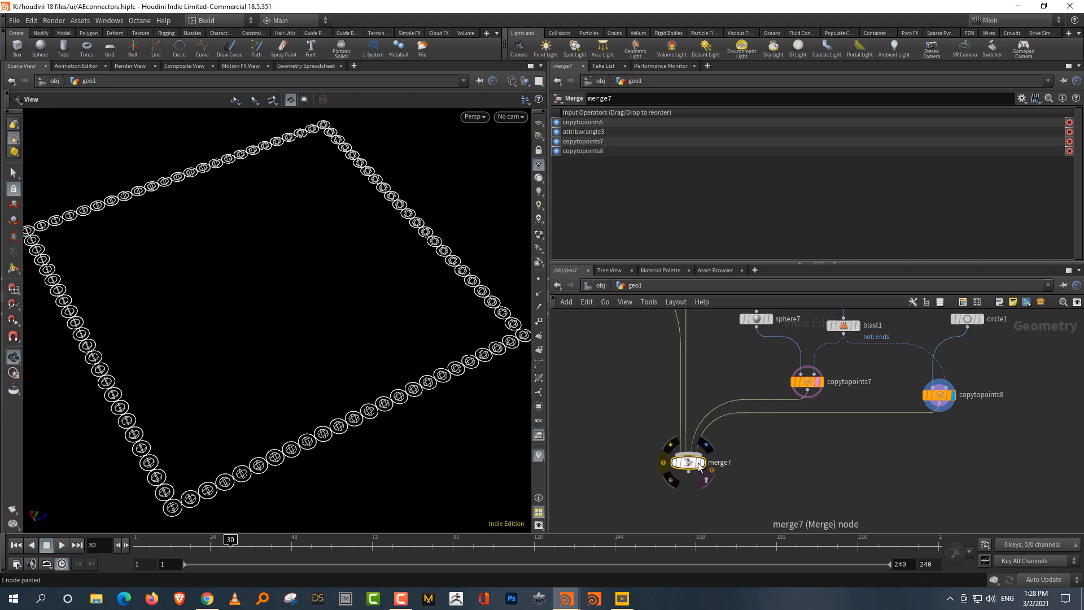
# - Switch the viewport from wireframe to shaded display
pyautogui.press('w')
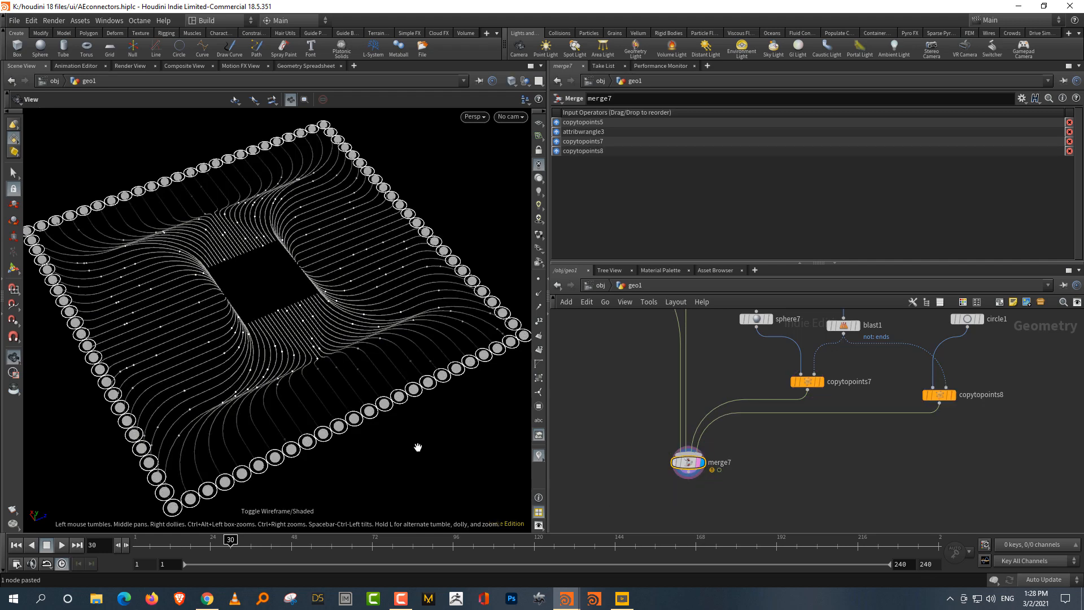
pyautogui.press('w')
pyautogui.press('w')
# - Spread out the network by moving merge7 further down and placing copytopoints8 and circle1 closer to its level
pyautogui.moveTo(855, 458); pyautogui.dragTo(763, 496, button='middle')
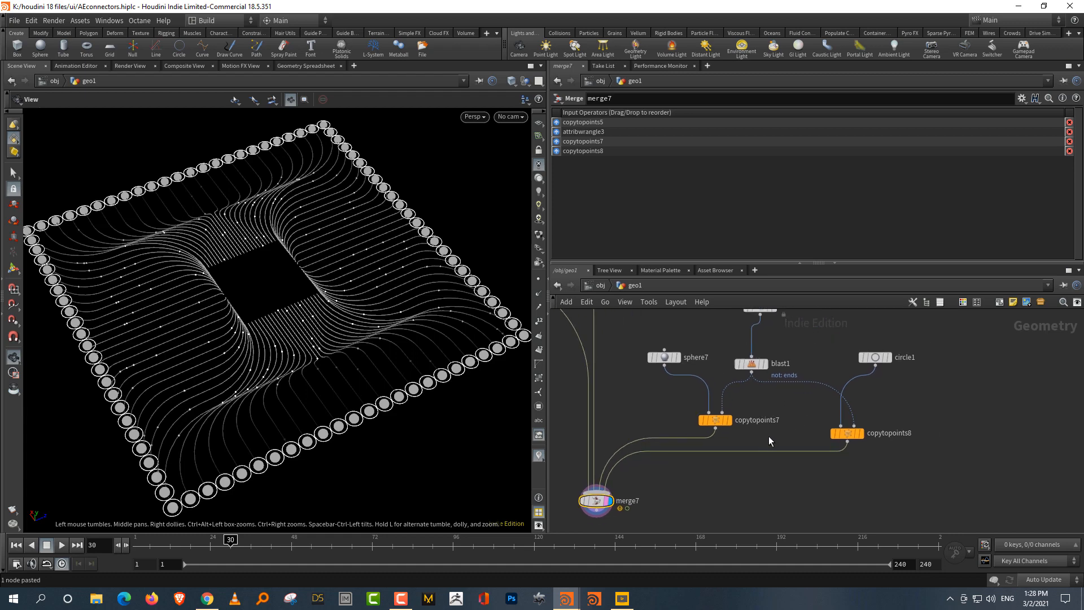
pyautogui.press('y')
pyautogui.moveTo(720, 420); pyautogui.dragTo(703, 531)
pyautogui.scroll(-5, 747, 405)
pyautogui.moveTo(775, 466); pyautogui.dragTo(753, 512, button='middle')
pyautogui.scroll(3, 772, 474)
pyautogui.moveTo(845, 364); pyautogui.dragTo(849, 323, button='middle')
pyautogui.scroll(-3, 861, 389)
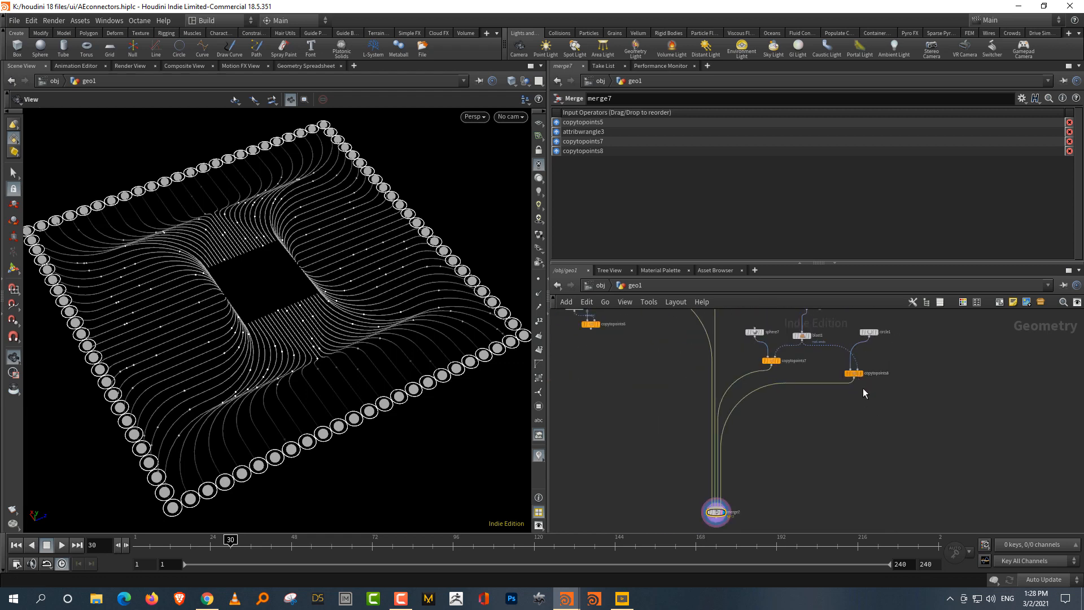
pyautogui.moveTo(853, 373); pyautogui.dragTo(865, 469)
pyautogui.moveTo(875, 334); pyautogui.dragTo(839, 446)
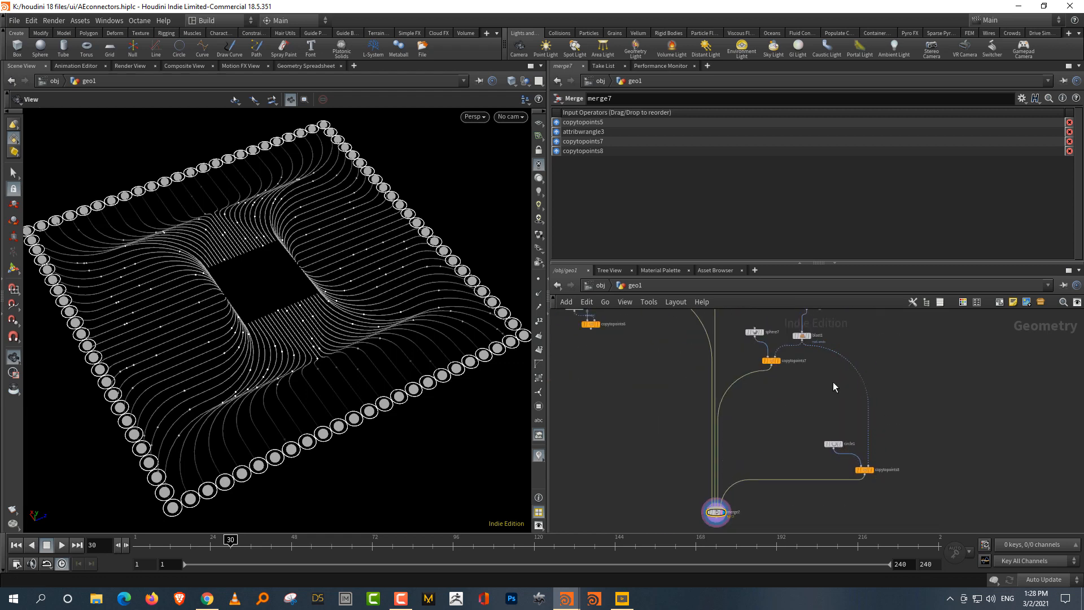
# - Move copytopoints7 further down below blast1 to make room between the two nodes
pyautogui.scroll(2, 783, 362)
pyautogui.moveTo(782, 362); pyautogui.dragTo(776, 398, button='middle')
pyautogui.moveTo(759, 399); pyautogui.dragTo(747, 451)
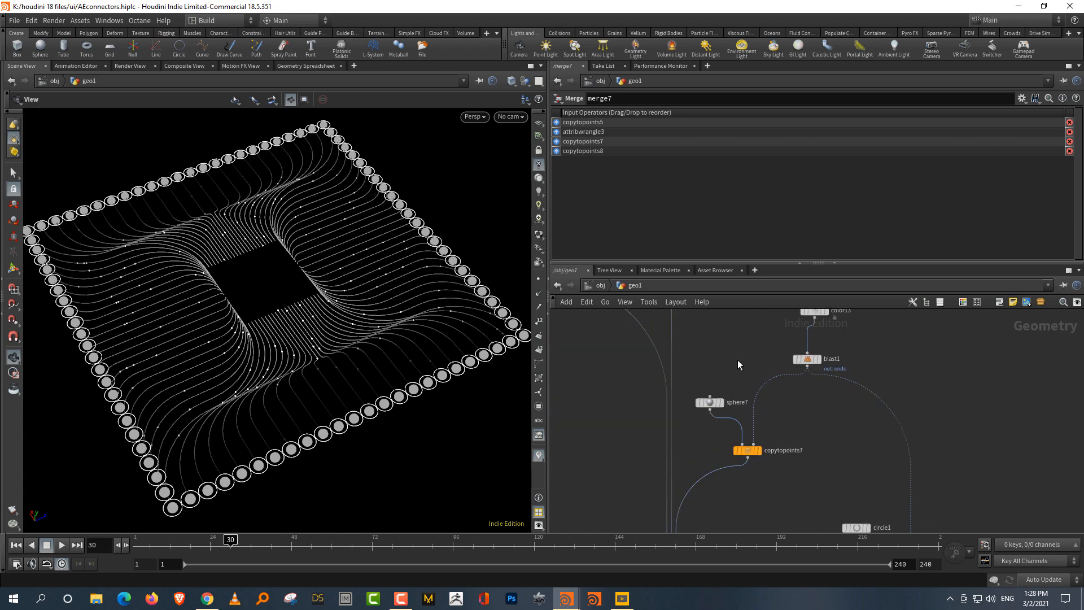
# - Display copytopoints5 alone and scrub the timeline to examine the points moving along the curves
pyautogui.moveTo(737, 365); pyautogui.dragTo(780, 471, button='middle')
pyautogui.scroll(-3, 791, 402)
pyautogui.moveTo(790, 402)
pyautogui.mouseDown(button='middle')
pyautogui.moveTo(792, 433)
pyautogui.moveTo(793, 403)
pyautogui.mouseUp(button='middle')
pyautogui.scroll(3, 703, 404)
pyautogui.click(651, 420)
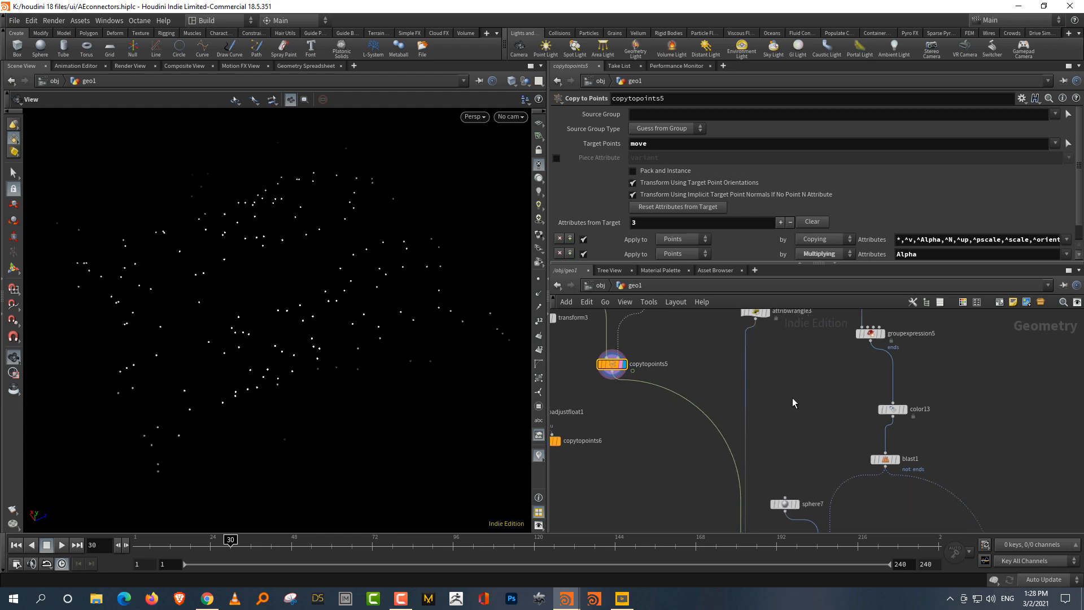
pyautogui.moveTo(694, 359); pyautogui.dragTo(774, 370, button='middle')
pyautogui.moveTo(226, 541); pyautogui.dragTo(263, 541)
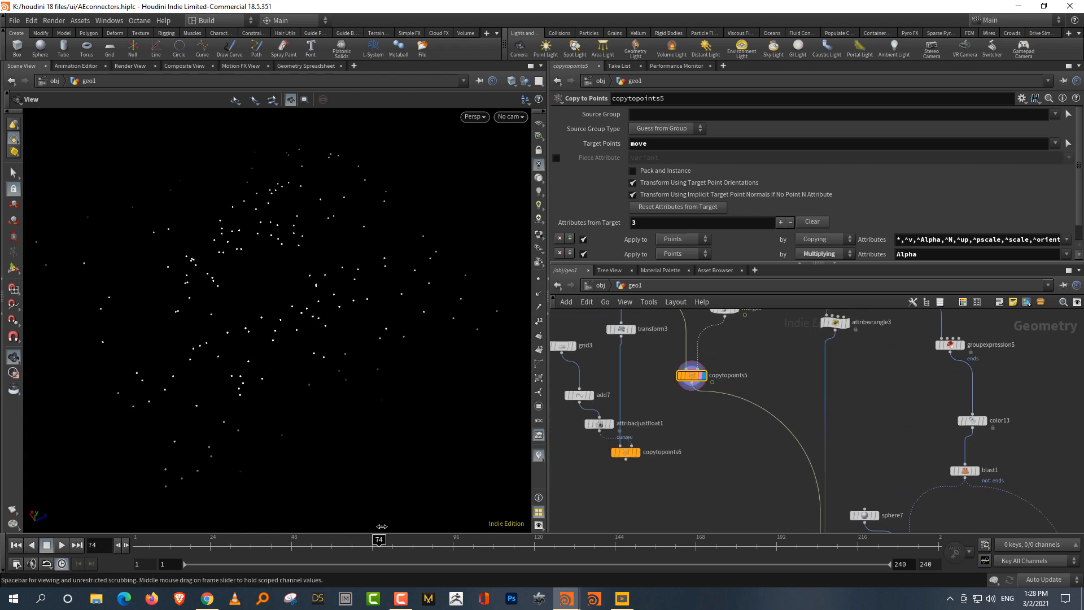
pyautogui.moveTo(381, 526); pyautogui.dragTo(395, 526)
pyautogui.moveTo(274, 361)
pyautogui.mouseDown(button='right')
pyautogui.moveTo(453, 209)
pyautogui.moveTo(287, 361)
pyautogui.mouseUp(button='right')
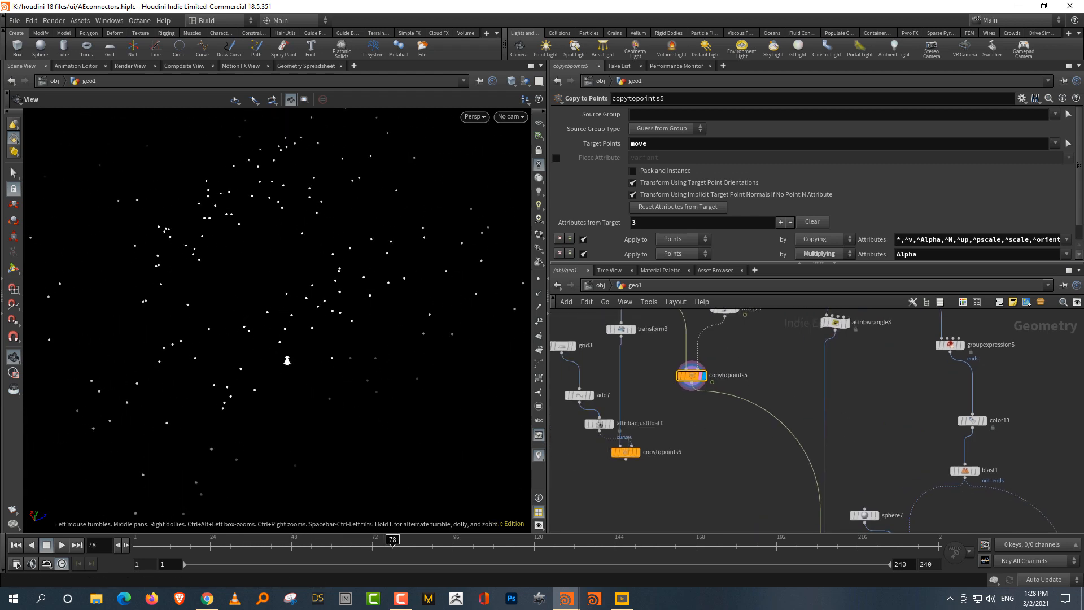
# - Add a Mask from Geometry node in the free space near copytopoints7
pyautogui.moveTo(960, 452); pyautogui.dragTo(791, 379, button='middle')
pyautogui.press('Tab')
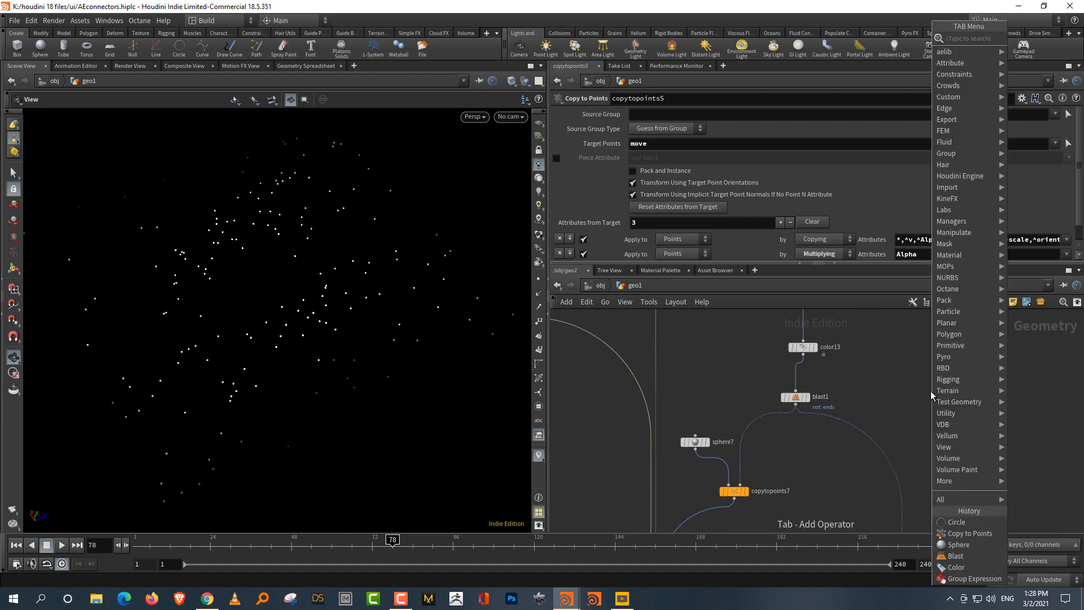
pyautogui.write('mas')
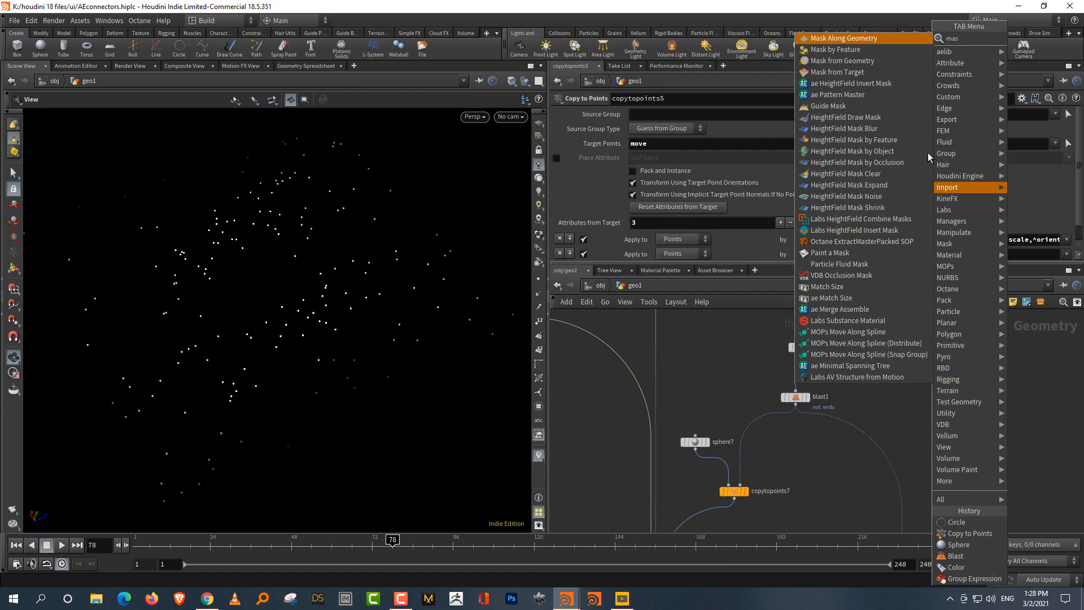
pyautogui.click(868, 61)
pyautogui.click(842, 488)
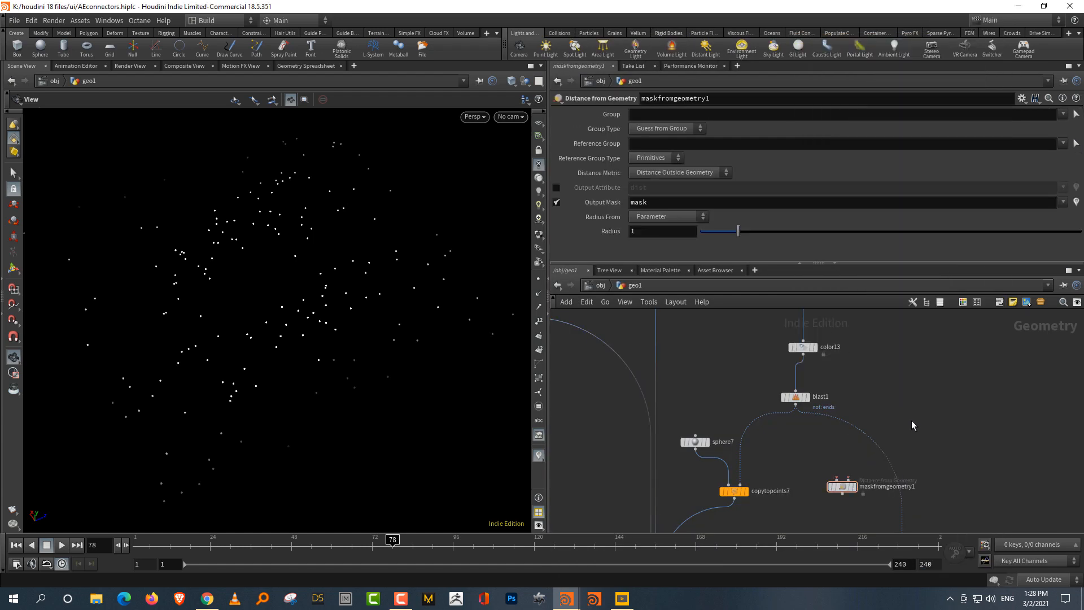
# - Insert an Attribute Wrangle on the connection between blast1 and copytopoints7
pyautogui.press('Tab')
pyautogui.write('wrang')
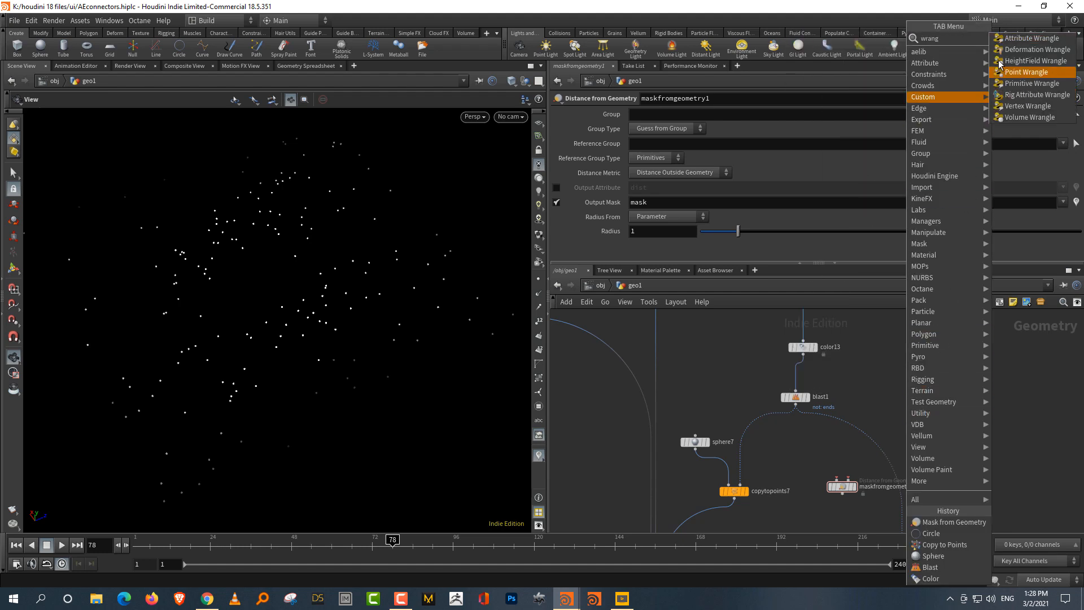
pyautogui.click(1021, 40)
pyautogui.click(762, 424)
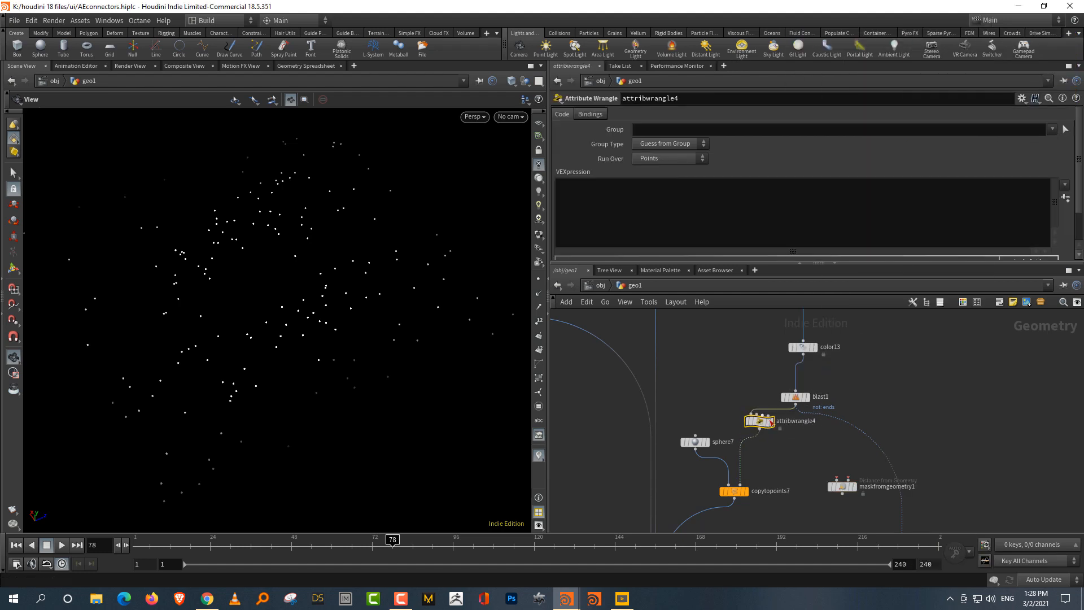
pyautogui.moveTo(765, 427); pyautogui.dragTo(777, 441)
# - Initialise the mask attribute in attribwrangle4 with the VEX expression f@mask = 0;
pyautogui.click(679, 228)
pyautogui.write('f')
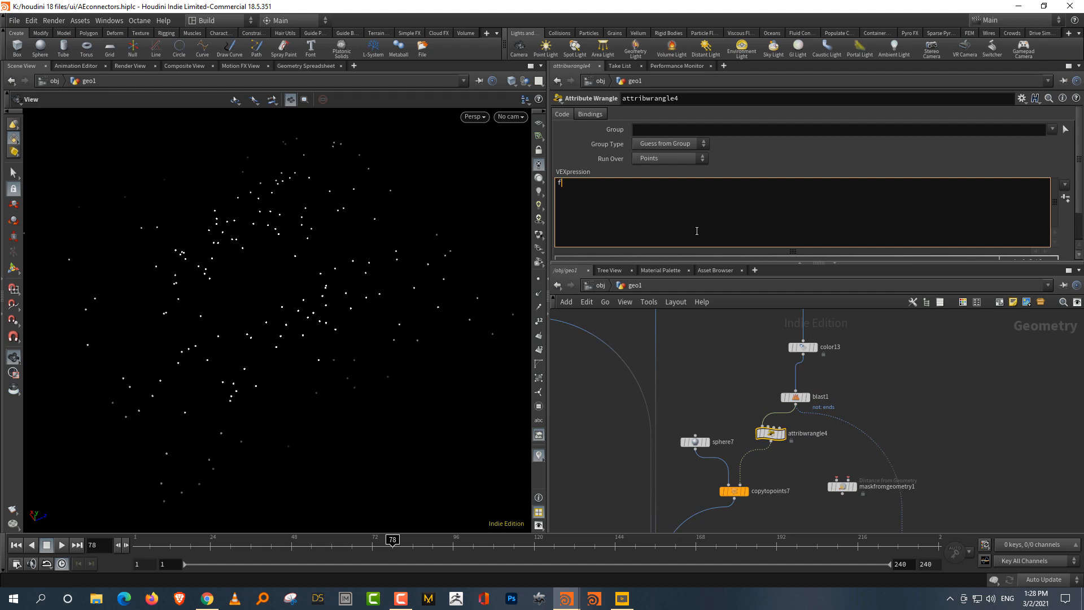
pyautogui.write('@mask ')
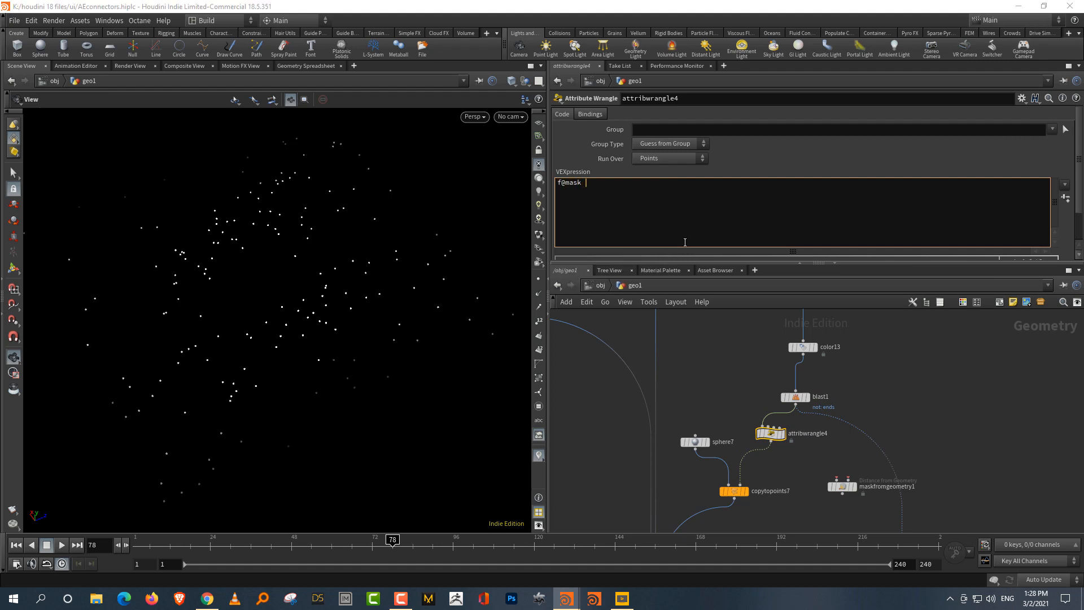
pyautogui.write("= 0'")
pyautogui.press('BackSpace')
pyautogui.write(';')
pyautogui.click(1013, 418)
# - Connect attribwrangle4 to maskfromgeometry1's first input and copytopoints5 to its second input, and display maskfromgeometry1
pyautogui.moveTo(1012, 418); pyautogui.dragTo(1011, 355, button='middle')
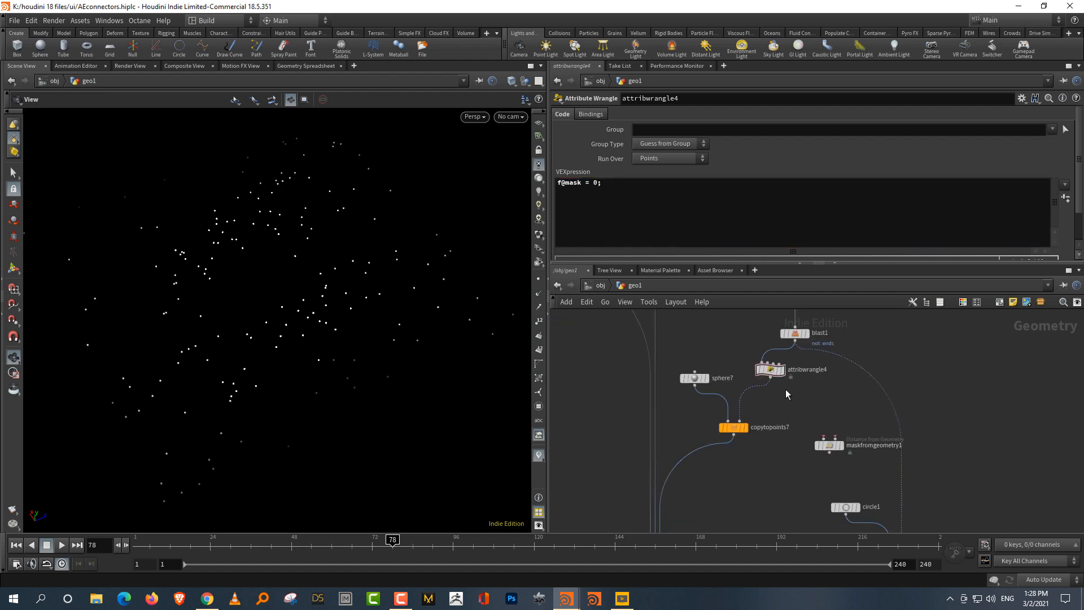
pyautogui.click(771, 377)
pyautogui.click(824, 437)
pyautogui.moveTo(842, 382); pyautogui.dragTo(990, 435, button='middle')
pyautogui.moveTo(716, 328); pyautogui.dragTo(777, 431, button='middle')
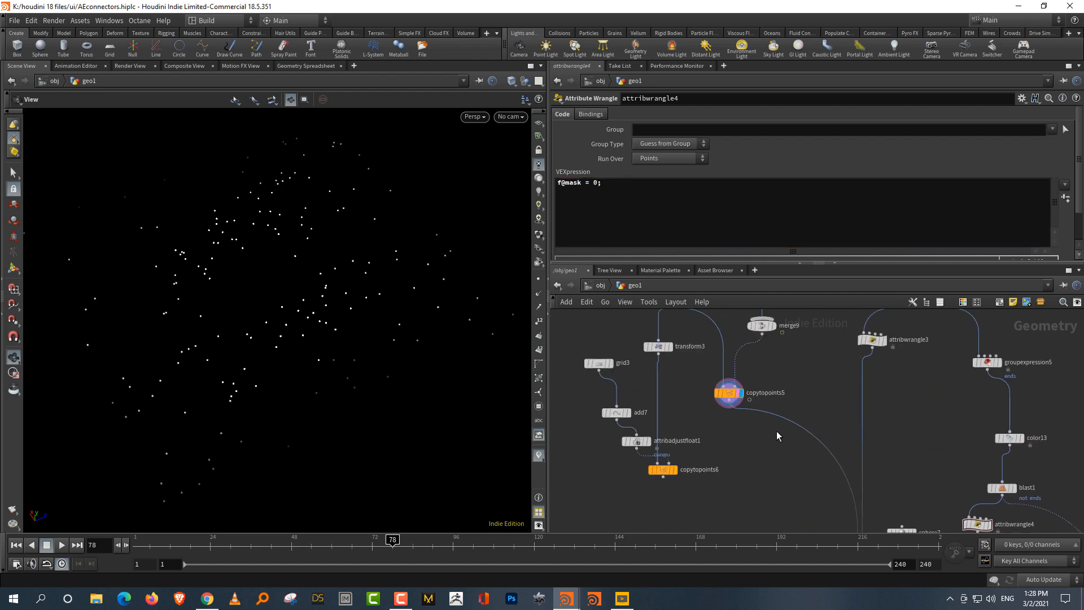
pyautogui.click(734, 405)
pyautogui.moveTo(1076, 475); pyautogui.dragTo(973, 318, button='middle')
pyautogui.scroll(2, 957, 353)
pyautogui.click(910, 444)
pyautogui.click(901, 469)
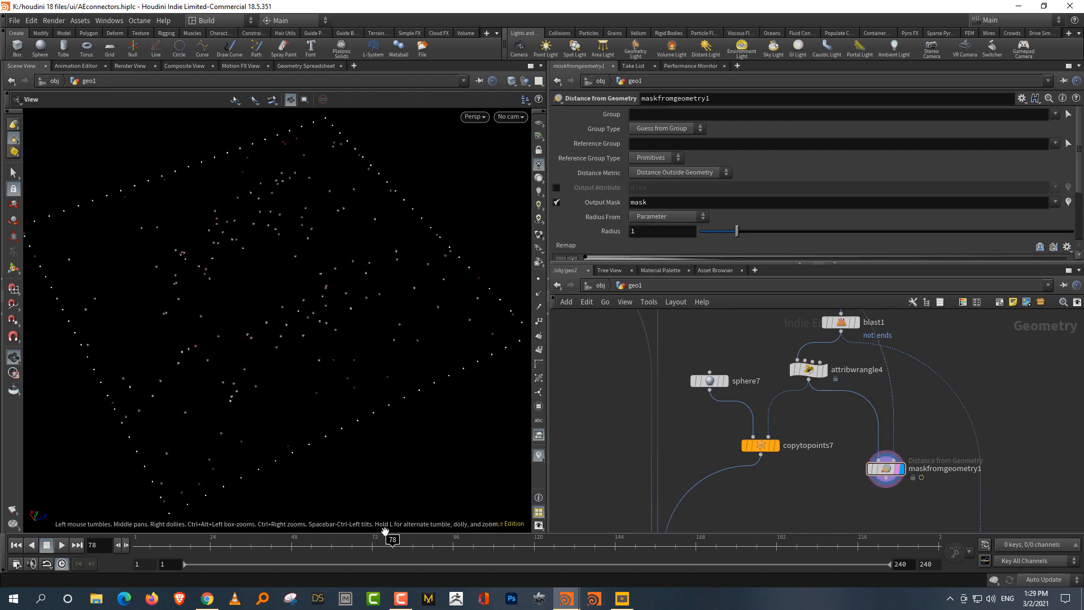
# - Scrub the timeline to examine how the mask reacts as the moving points approach the curve ends
pyautogui.moveTo(138, 546); pyautogui.dragTo(172, 546)
pyautogui.moveTo(935, 438); pyautogui.dragTo(824, 486)
pyautogui.moveTo(825, 486); pyautogui.dragTo(815, 427, button='middle')
pyautogui.moveTo(211, 544); pyautogui.dragTo(282, 542)
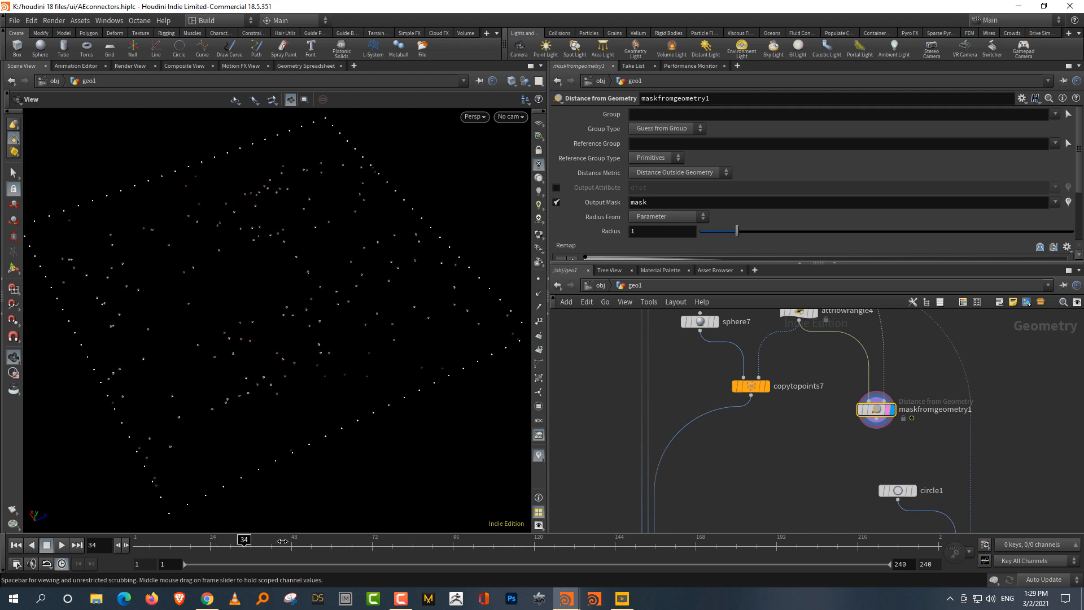
pyautogui.moveTo(353, 544); pyautogui.dragTo(362, 543)
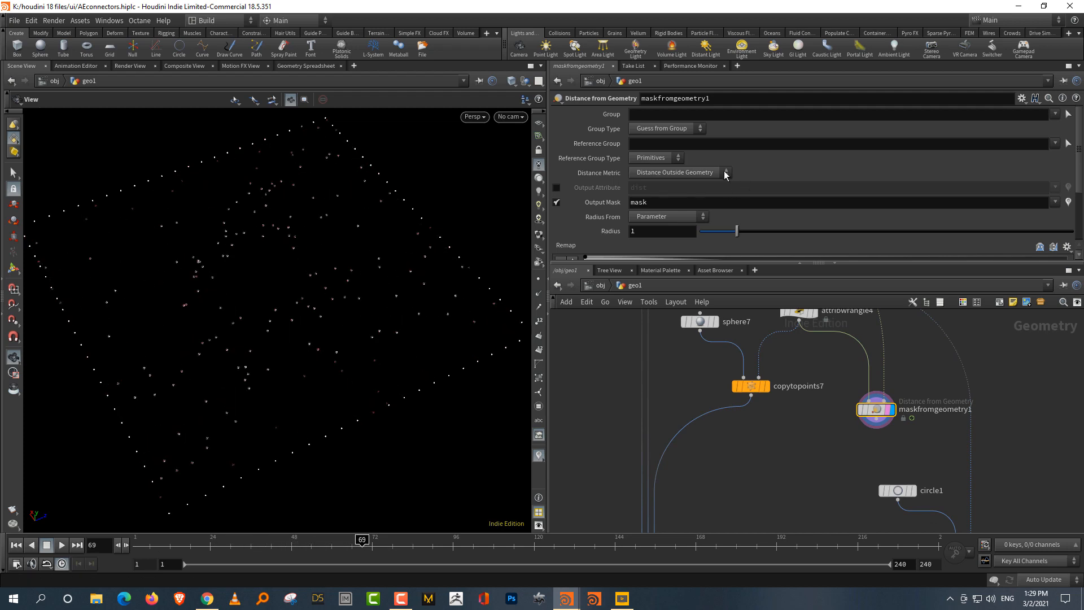
# - Try Points as the reference group type of maskfromgeometry1 and return it to Primitives
pyautogui.click(651, 158)
pyautogui.click(655, 174)
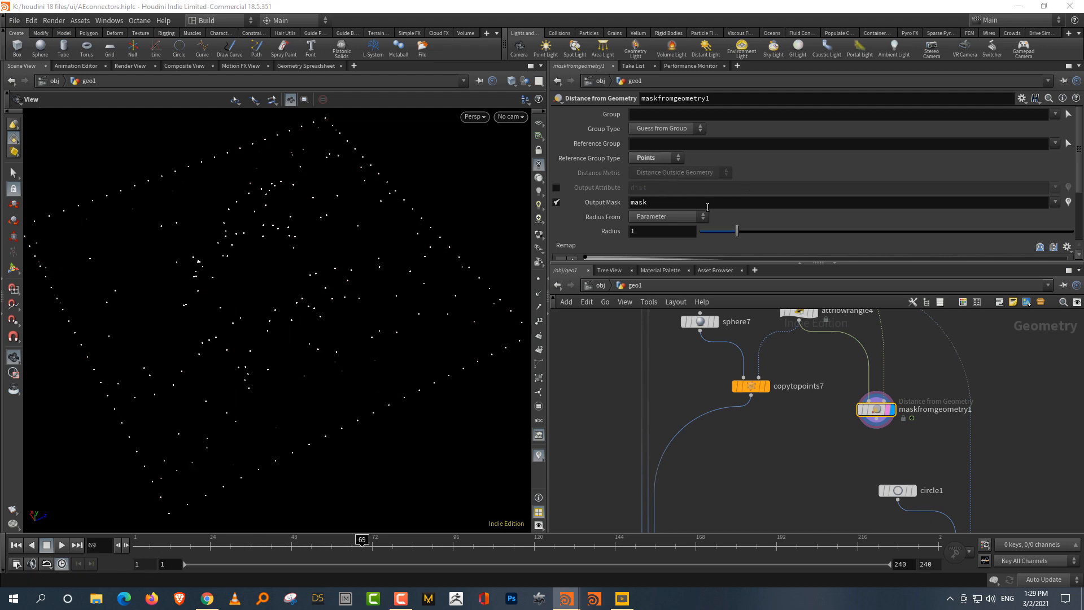
pyautogui.click(655, 159)
pyautogui.click(677, 173)
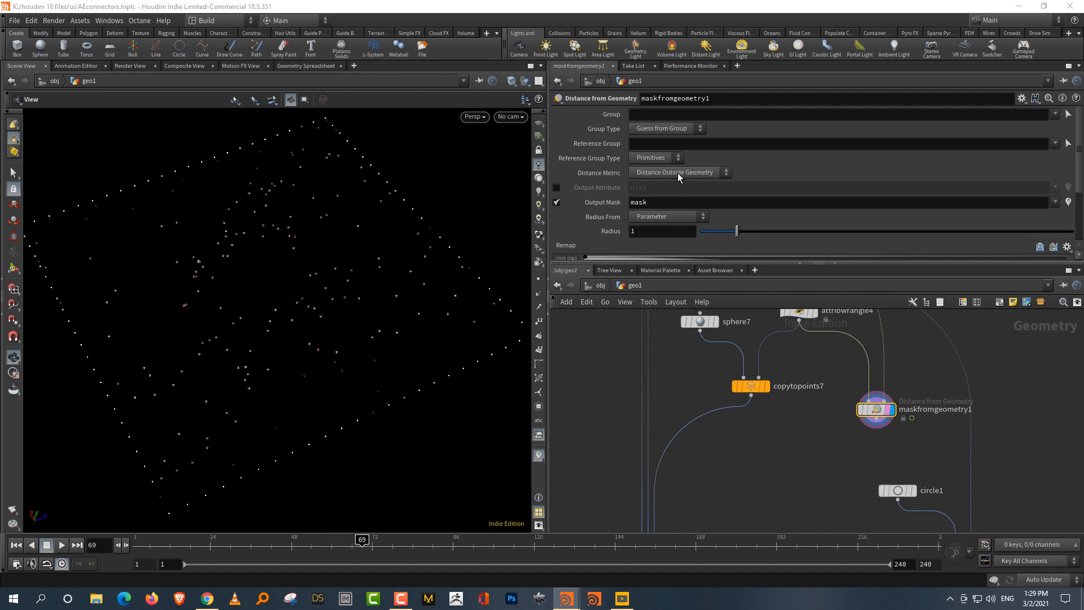
# - Reduce maskfromgeometry1's radius to 0.42 and scrub the timeline to check the mask
pyautogui.moveTo(730, 236); pyautogui.dragTo(716, 237)
pyautogui.moveTo(150, 546); pyautogui.dragTo(216, 546)
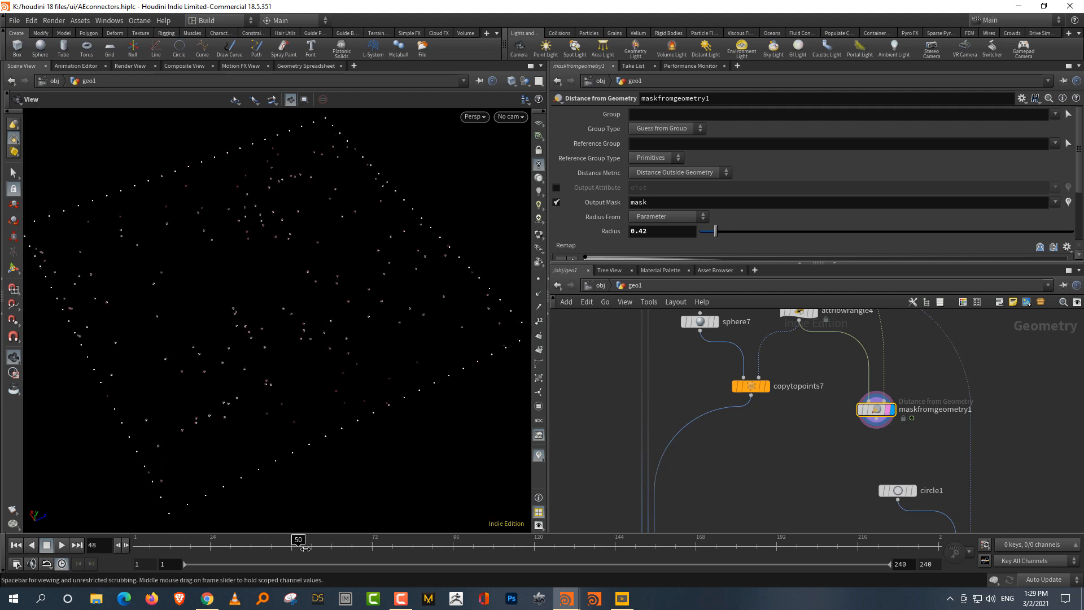
pyautogui.moveTo(305, 548); pyautogui.dragTo(308, 546)
# - Add an Attribute Wrangle below maskfromgeometry1, connect it to that node's output, and display it
pyautogui.moveTo(907, 385); pyautogui.dragTo(861, 431, button='middle')
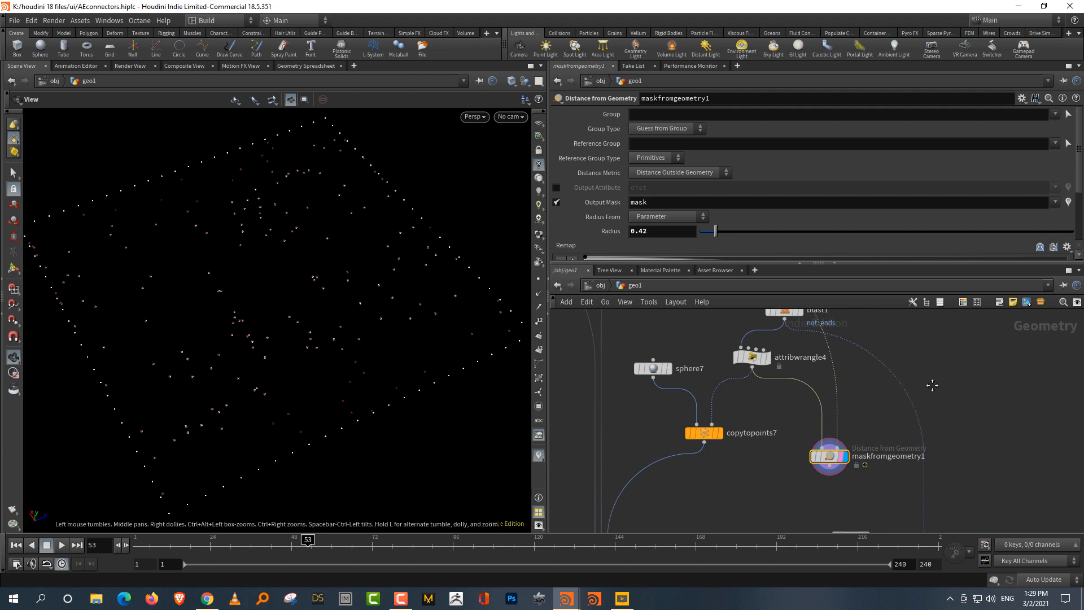
pyautogui.moveTo(932, 386); pyautogui.dragTo(932, 327, button='middle')
pyautogui.press('Tab')
pyautogui.write('wrang')
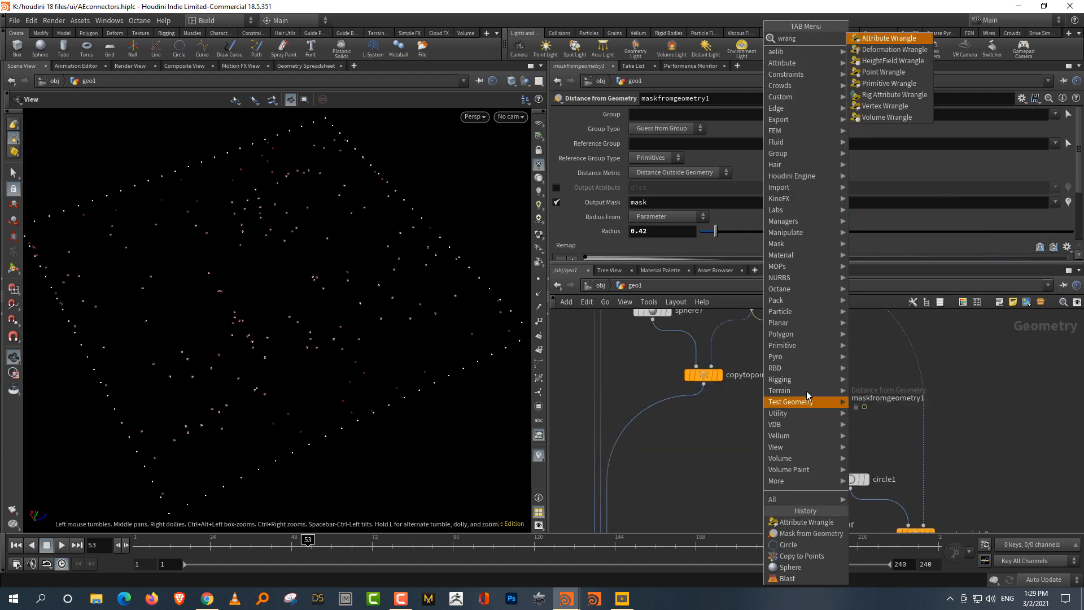
pyautogui.click(904, 39)
pyautogui.click(776, 453)
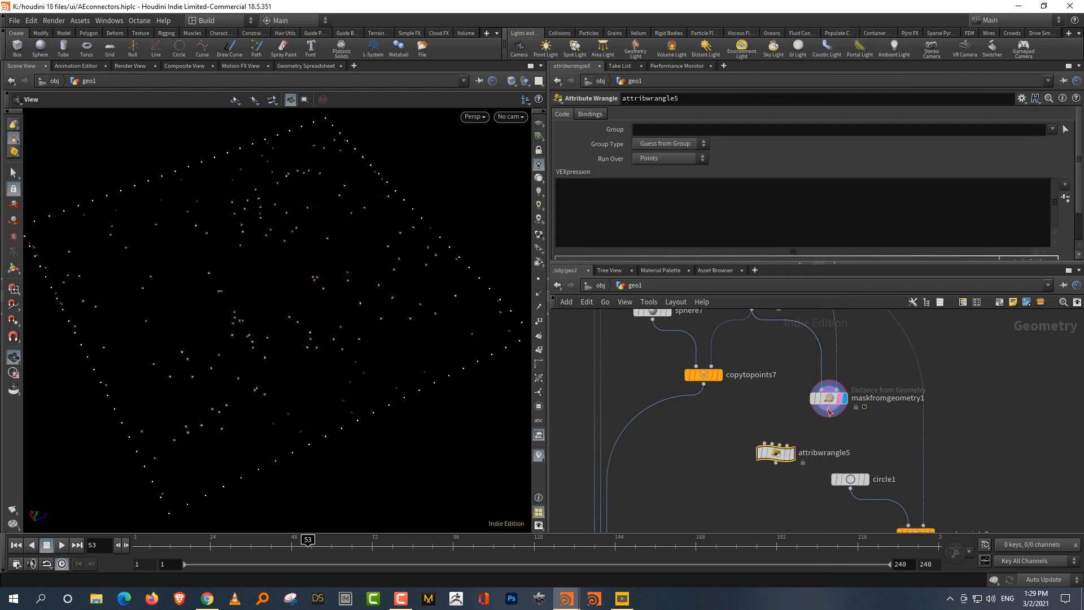
pyautogui.moveTo(828, 413); pyautogui.dragTo(781, 436)
pyautogui.click(793, 453)
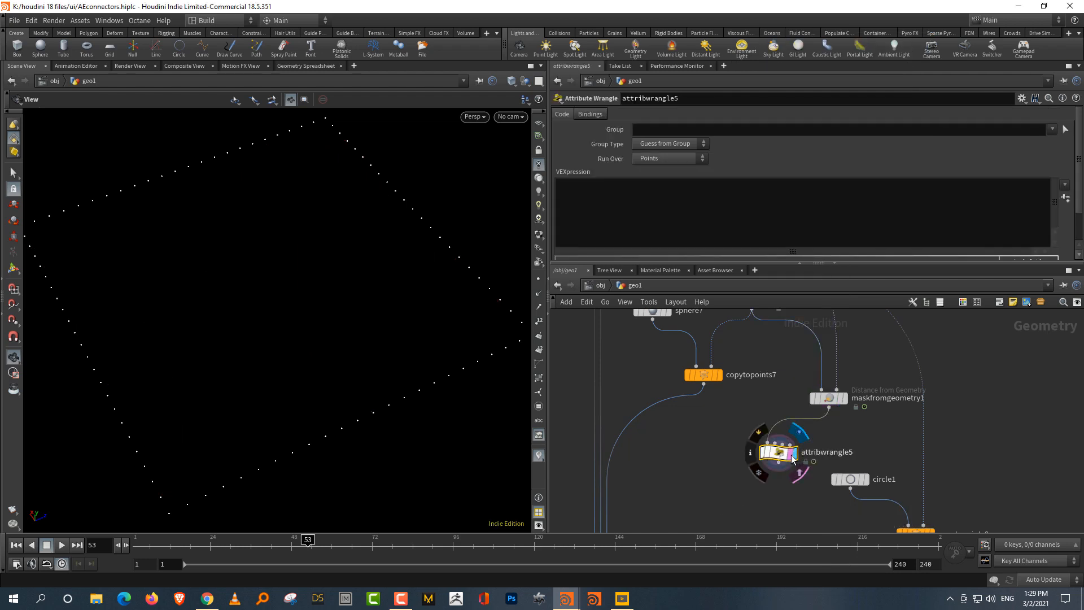
pyautogui.click(672, 232)
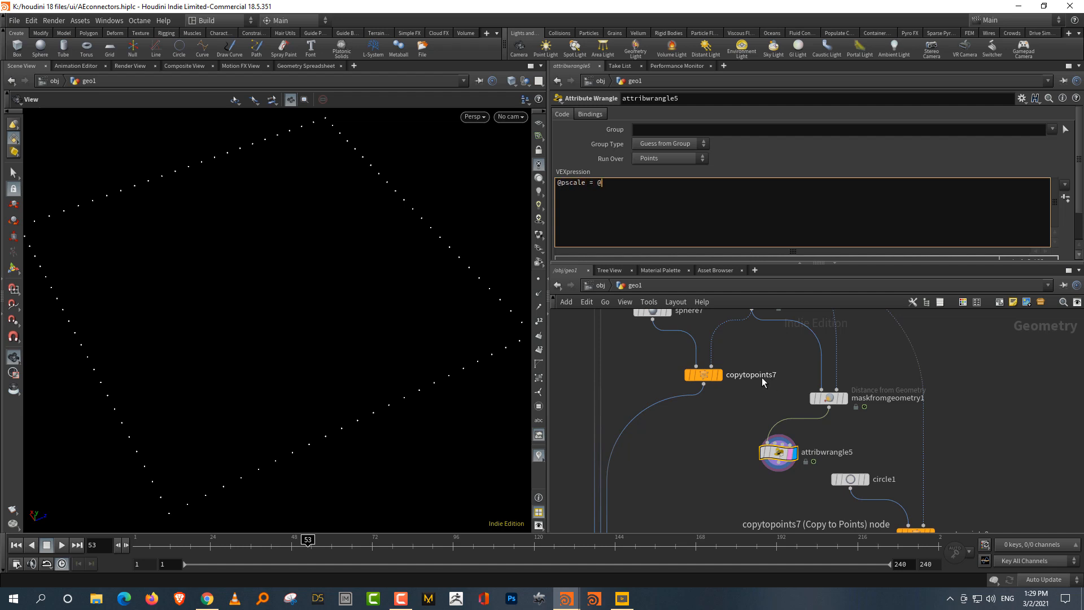
pyautogui.write('mask;')
pyautogui.hotkey('ctrl', 'z')
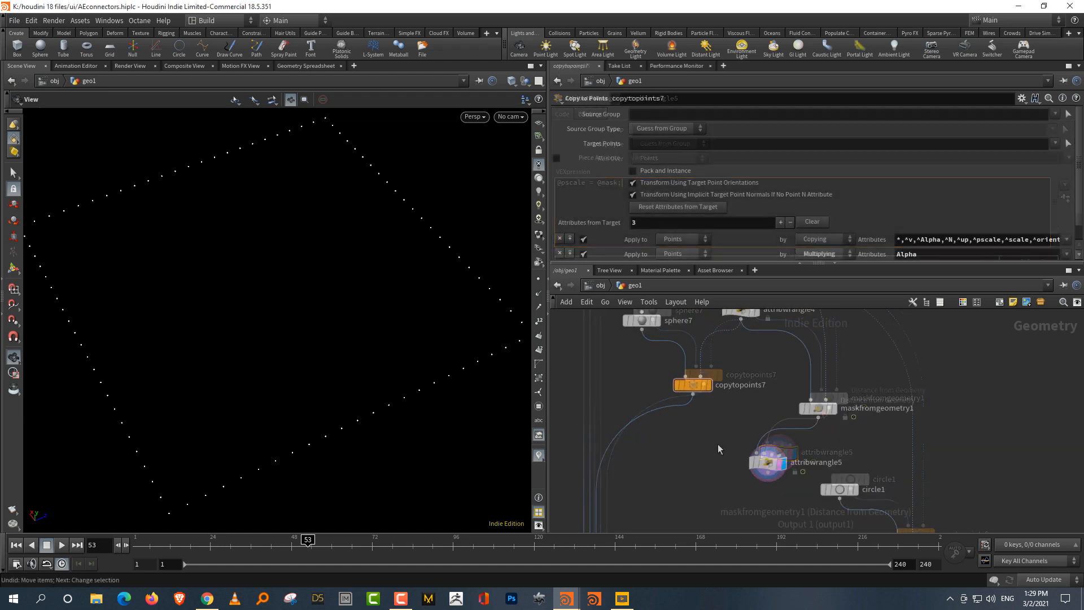
# - Move copytopoints7 lower, feed its target points from attribwrangle5, and display it
pyautogui.moveTo(698, 393); pyautogui.dragTo(690, 493)
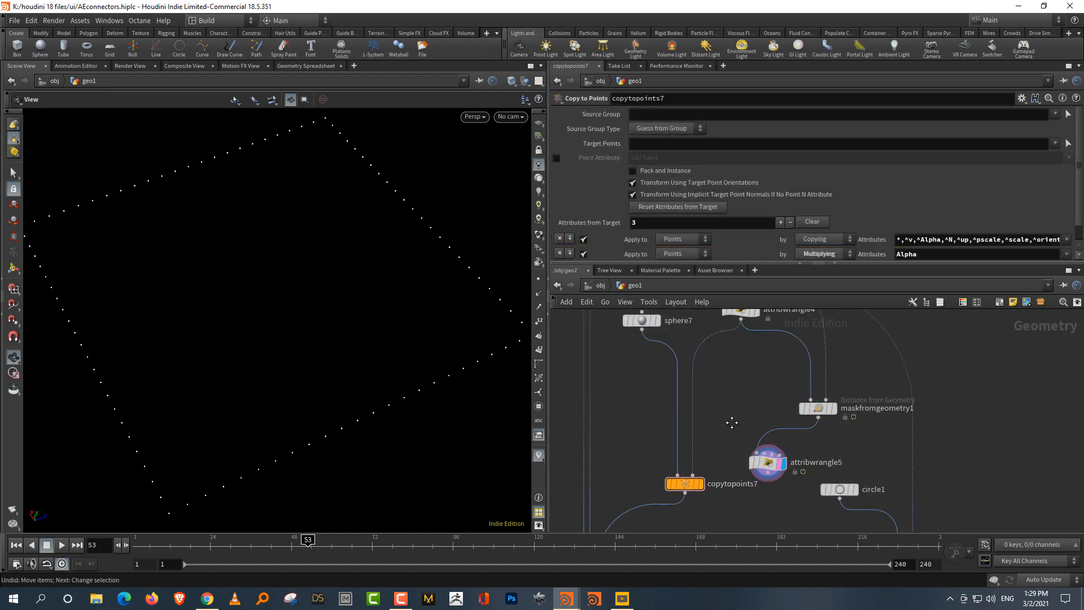
pyautogui.moveTo(730, 423); pyautogui.dragTo(725, 381, button='middle')
pyautogui.moveTo(764, 420); pyautogui.dragTo(760, 405)
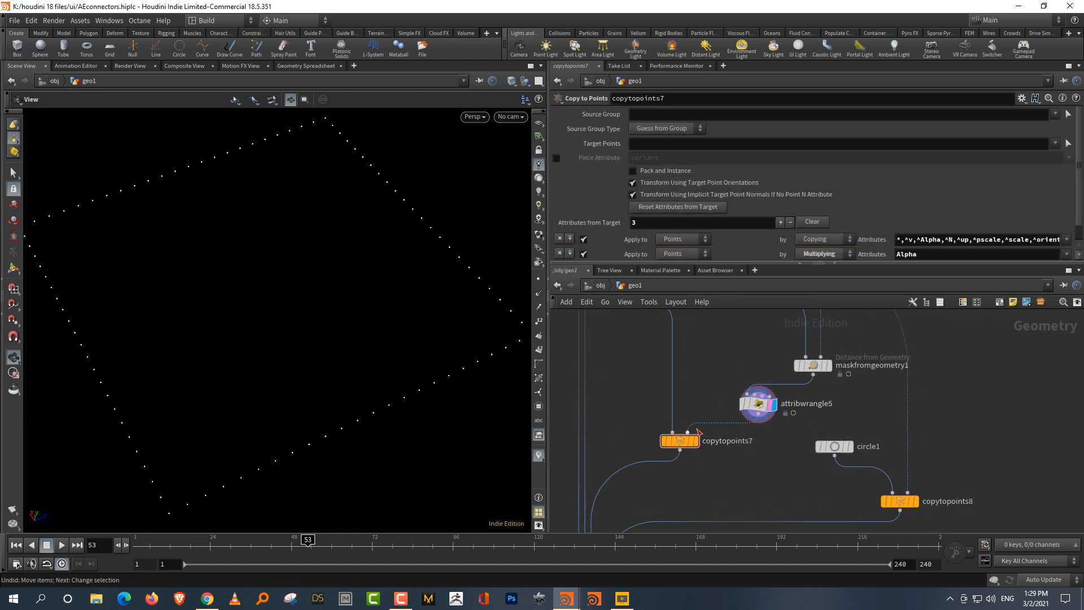
pyautogui.click(697, 442)
pyautogui.click(699, 445)
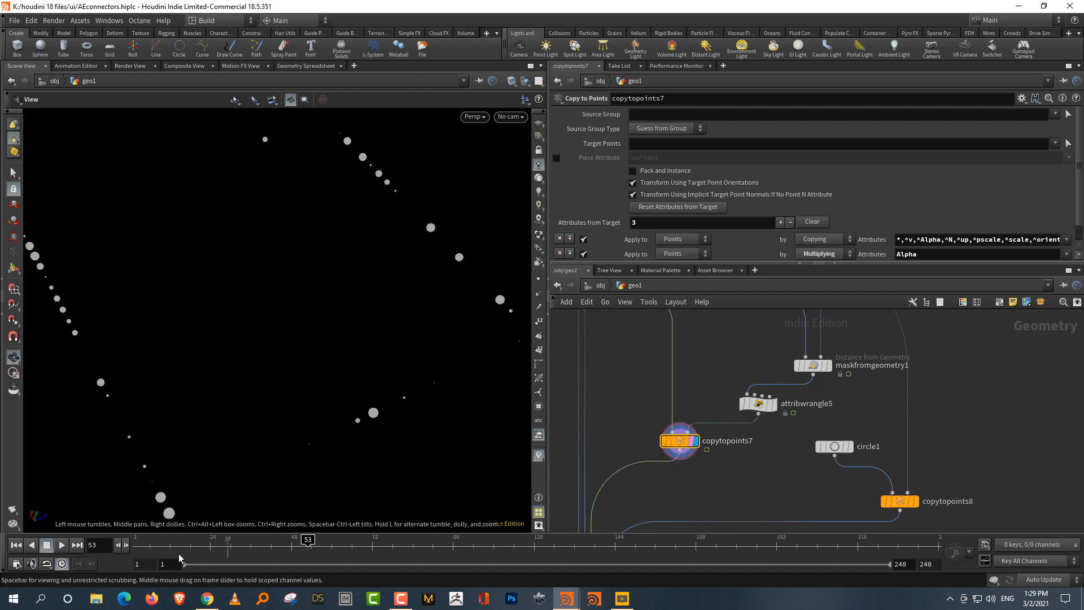
# - Show copytopoints5's moving points alongside copytopoints7 and scrub the timeline to examine how the end spheres scale
pyautogui.moveTo(165, 541); pyautogui.dragTo(258, 540)
pyautogui.moveTo(768, 412); pyautogui.dragTo(824, 516, button='middle')
pyautogui.moveTo(684, 419); pyautogui.dragTo(702, 507, button='middle')
pyautogui.click(686, 456)
pyautogui.moveTo(905, 456); pyautogui.dragTo(811, 332, button='middle')
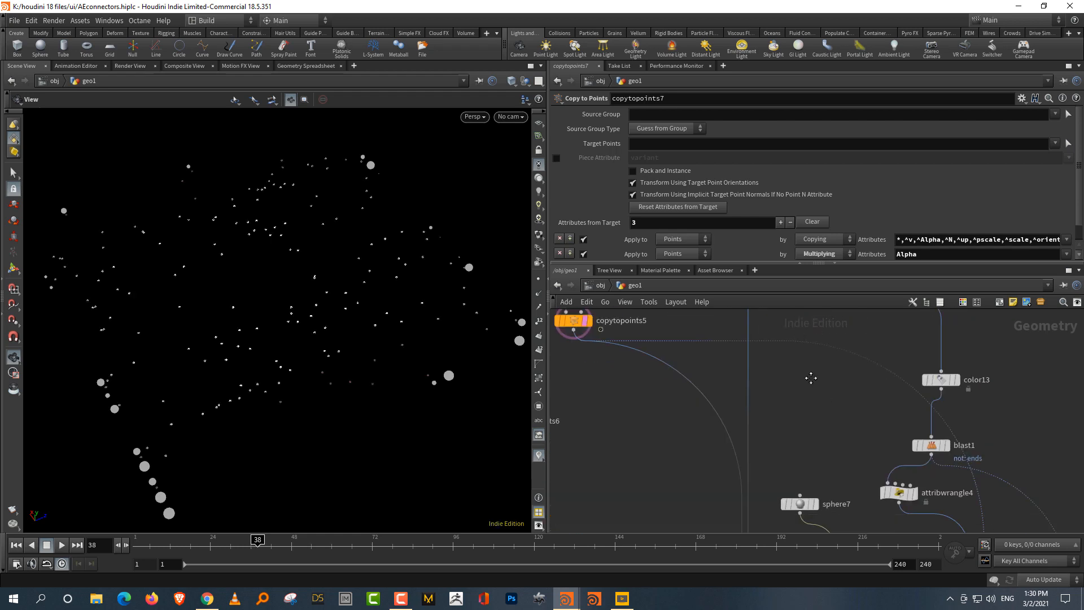
pyautogui.moveTo(858, 497); pyautogui.dragTo(790, 332, button='middle')
pyautogui.moveTo(838, 438); pyautogui.dragTo(785, 300, button='middle')
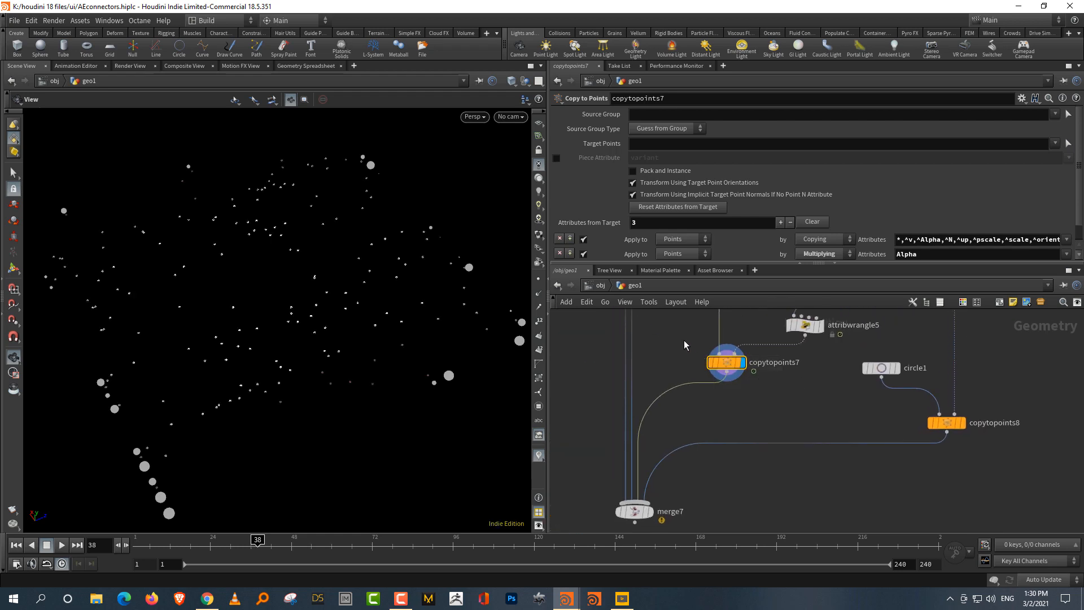
pyautogui.moveTo(685, 344); pyautogui.dragTo(772, 378, button='middle')
pyautogui.moveTo(167, 544); pyautogui.dragTo(371, 563)
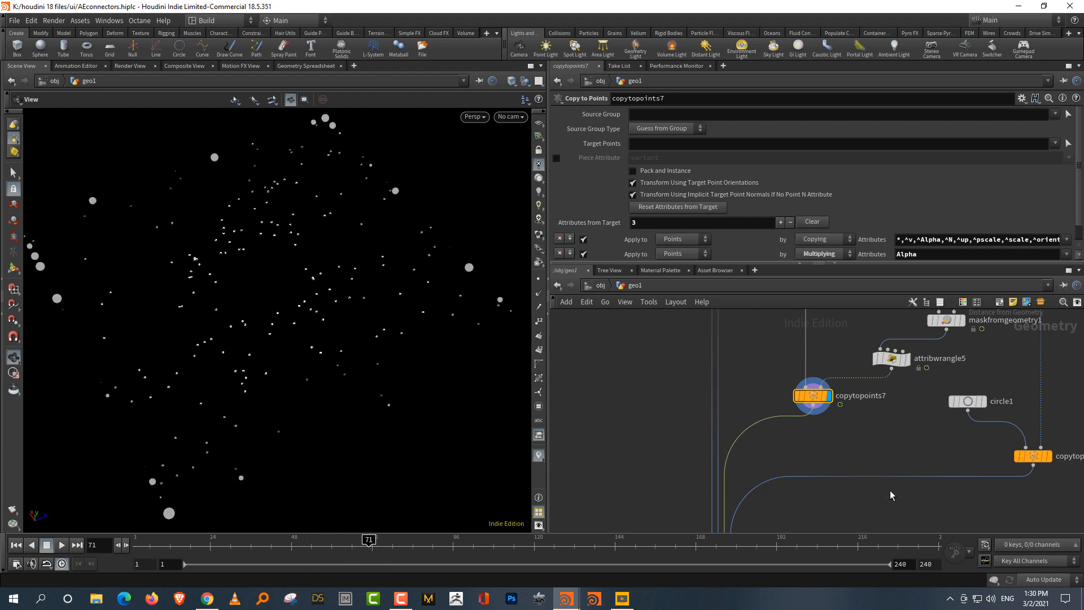
# - Display merge7 and scrub the timeline to frame 124 to review the combined network
pyautogui.moveTo(890, 494); pyautogui.dragTo(892, 368, button='middle')
pyautogui.click(736, 419)
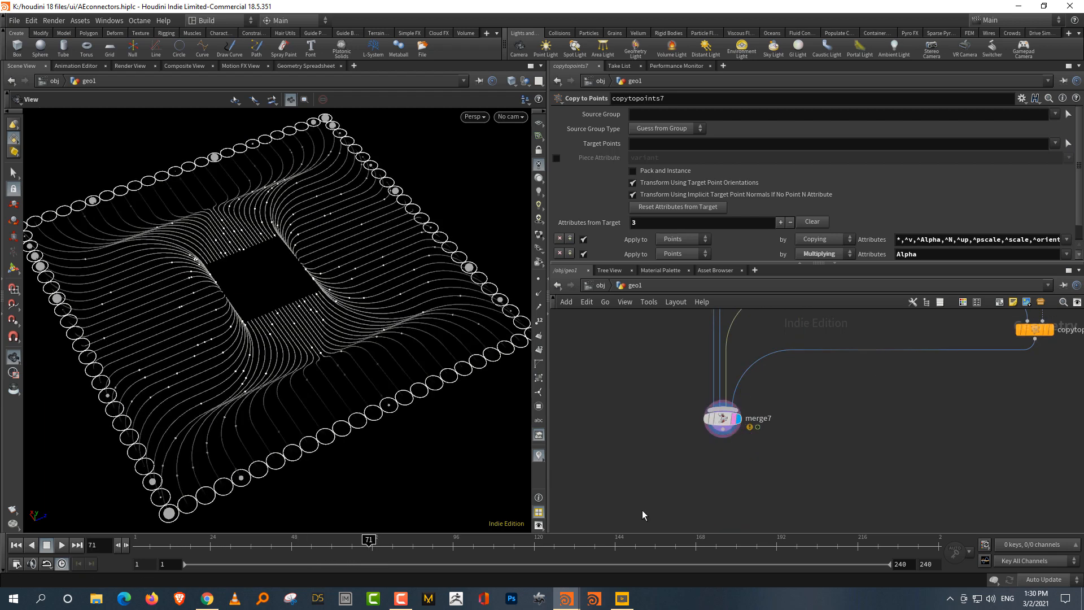
pyautogui.moveTo(226, 545); pyautogui.dragTo(552, 533)
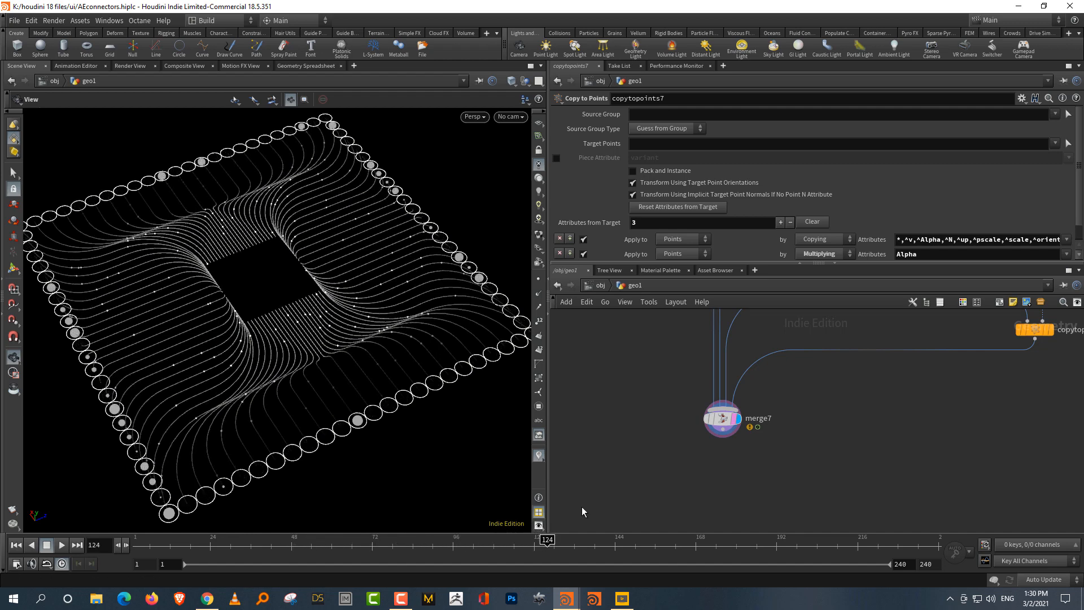
pyautogui.moveTo(878, 412); pyautogui.dragTo(849, 494, button='middle')
pyautogui.scroll(-4, 821, 487)
pyautogui.moveTo(884, 404); pyautogui.dragTo(868, 427, button='middle')
pyautogui.scroll(2, 868, 433)
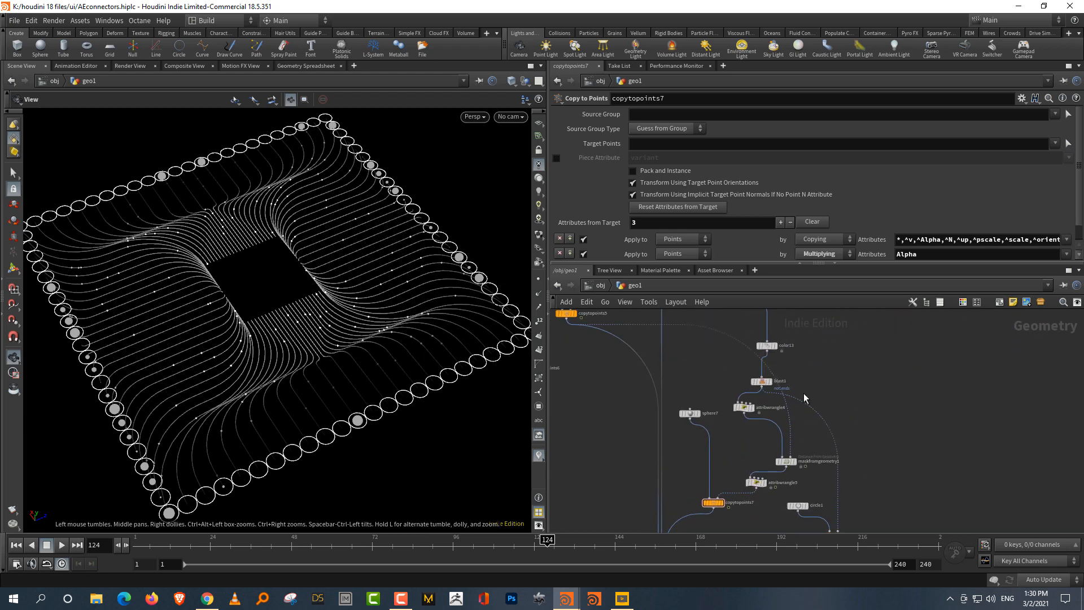
pyautogui.moveTo(883, 424); pyautogui.dragTo(880, 477, button='middle')
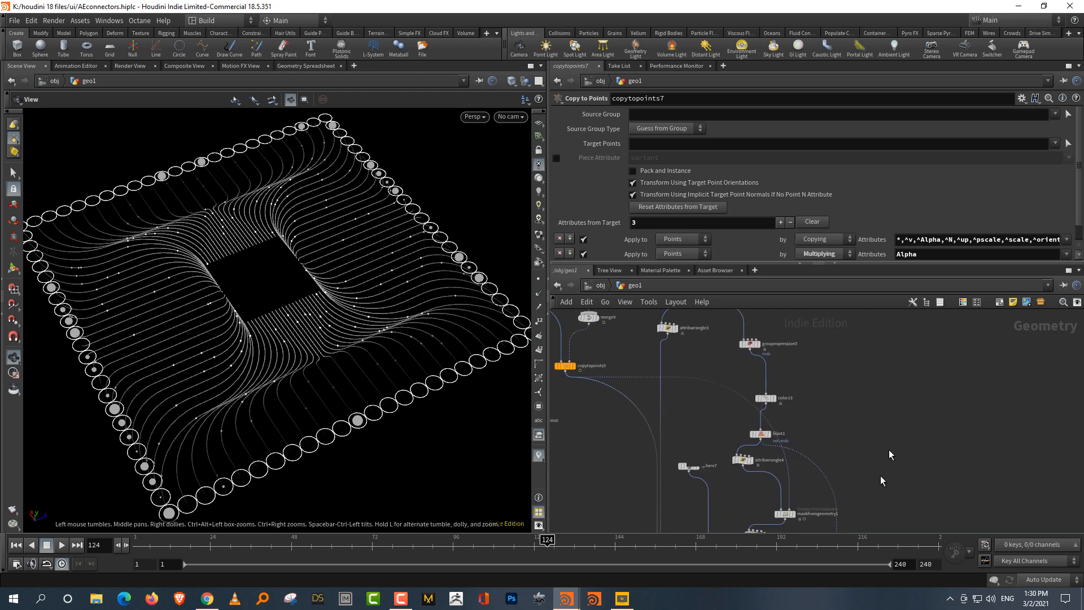
# - Switch to After Effects and make gold.jpg the only visible layer of the gold composition to examine the raw render
pyautogui.moveTo(424, 346); pyautogui.dragTo(413, 356)
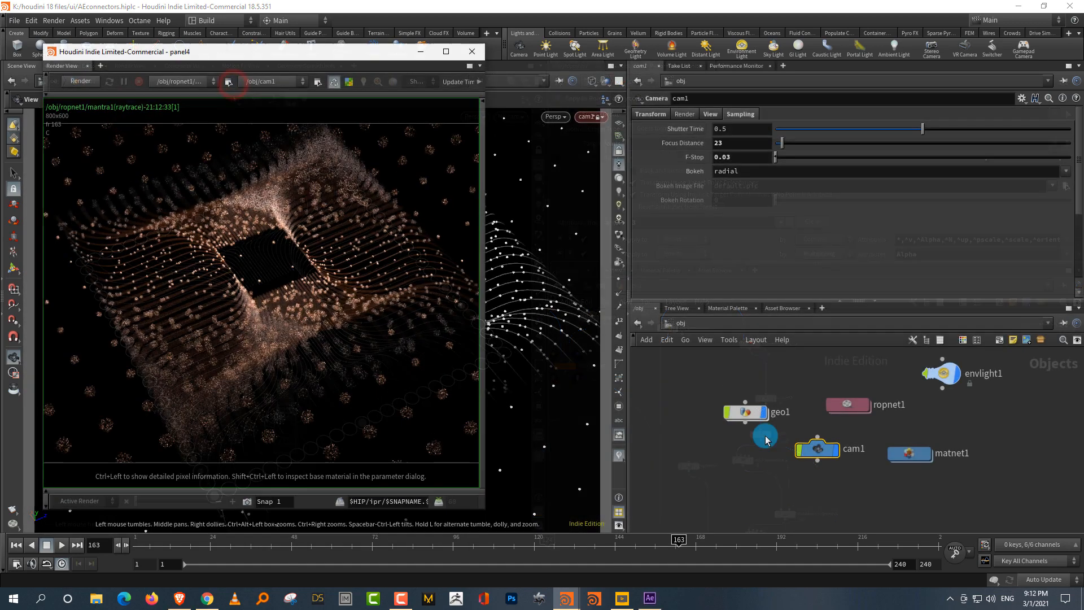
pyautogui.click(650, 598)
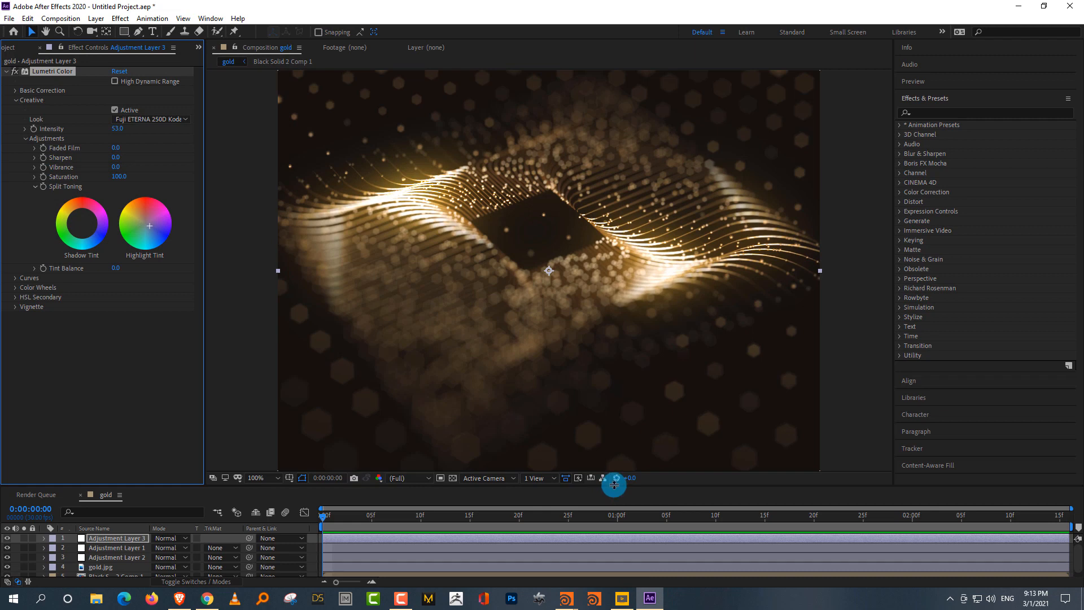
pyautogui.moveTo(612, 486); pyautogui.dragTo(498, 394)
pyautogui.keyDown('alt'); pyautogui.click(7, 483); pyautogui.keyUp('alt')
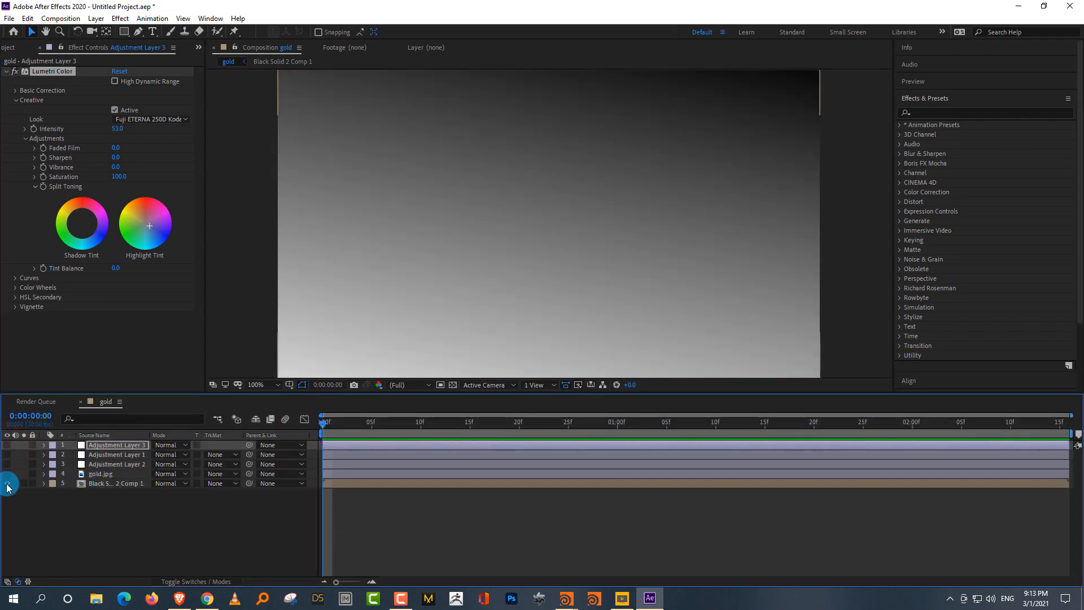
pyautogui.click(7, 483)
pyautogui.click(7, 474)
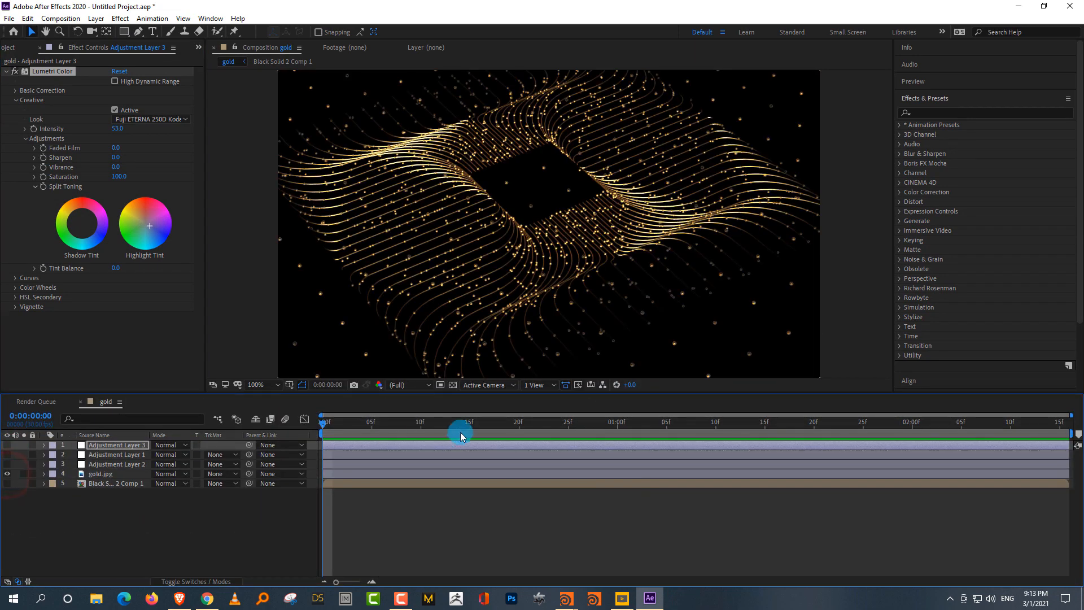
pyautogui.moveTo(558, 397); pyautogui.dragTo(559, 489)
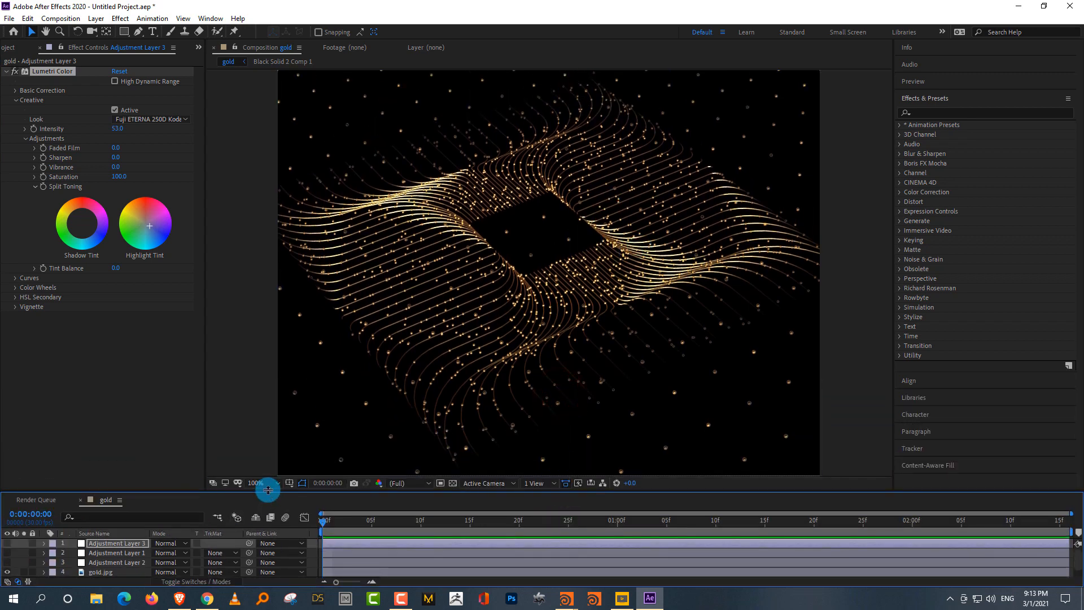
# - Show the Black Solid 2 Comp 1 gradient layer on its own, and turn gold.jpg back on above it
pyautogui.moveTo(267, 490); pyautogui.dragTo(268, 406)
pyautogui.click(8, 487)
pyautogui.click(7, 497)
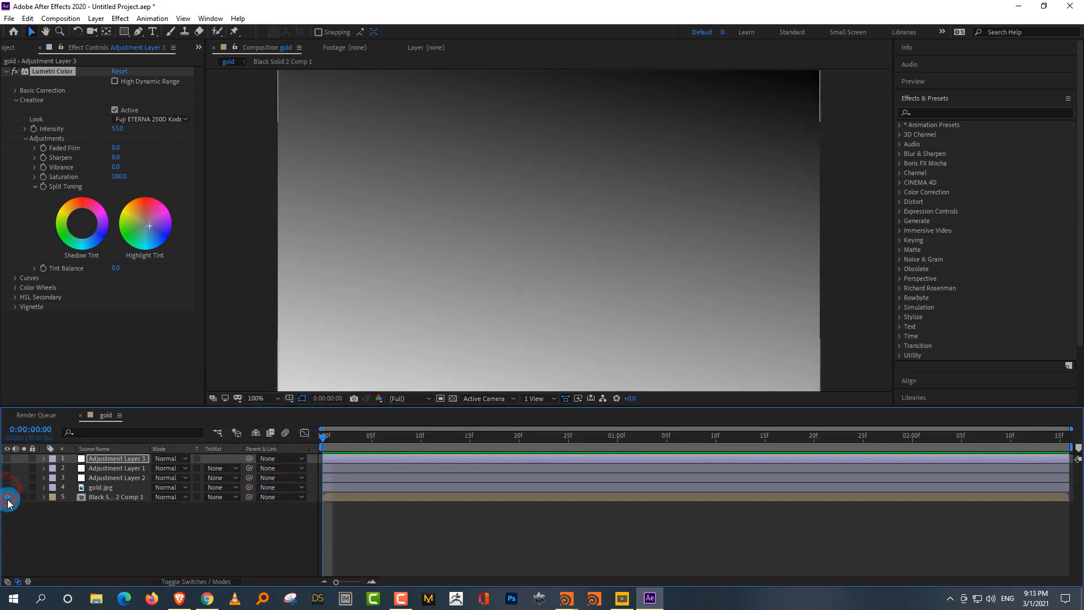
pyautogui.scroll(-1, 578, 232)
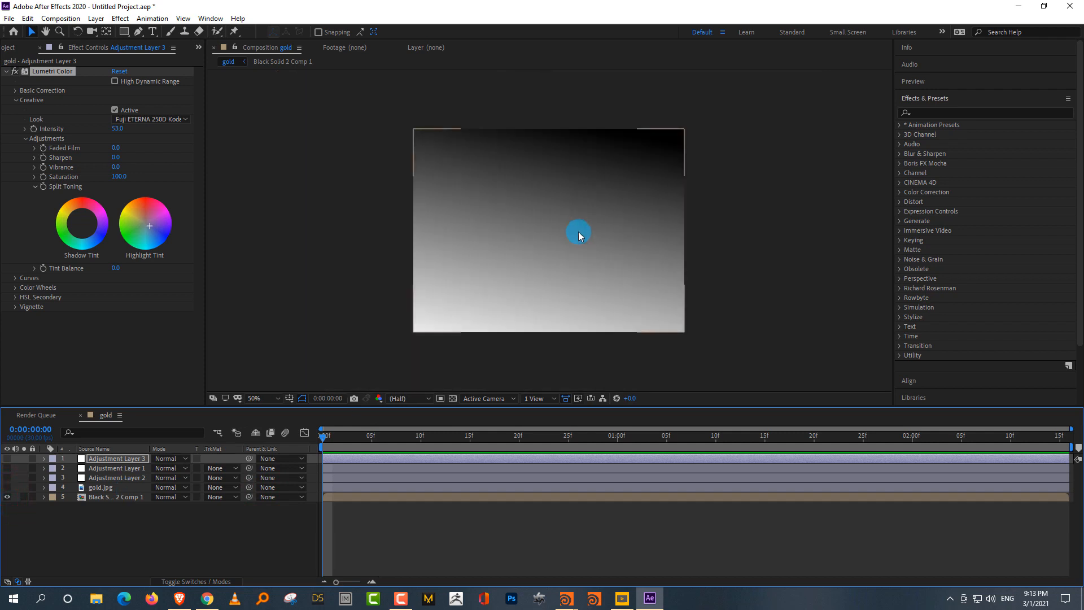
pyautogui.click(7, 488)
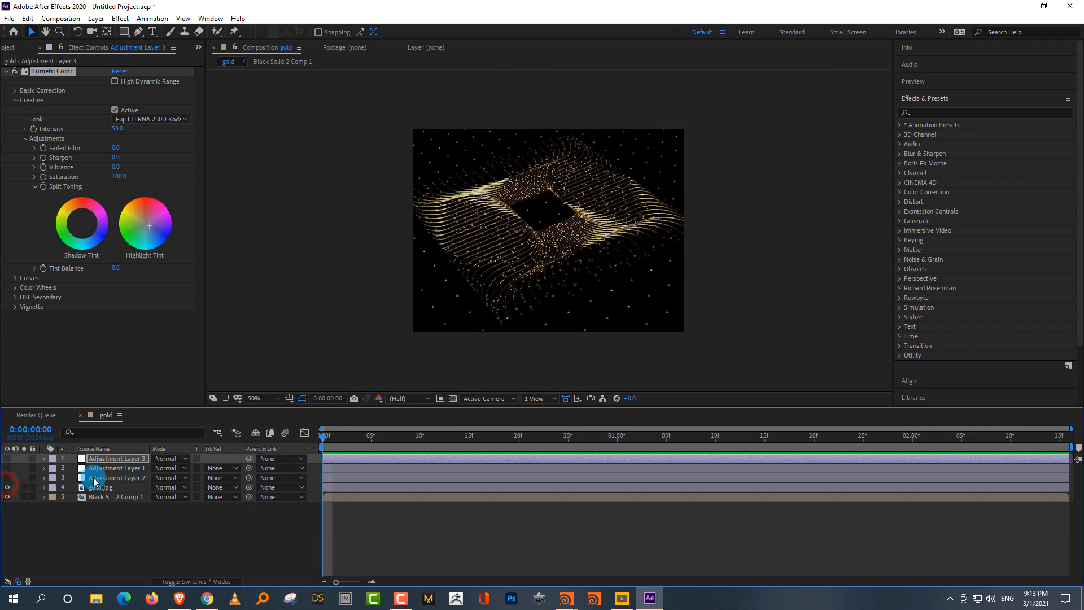
# - Select Adjustment Layer 2 to show its Glow settings, turn its visibility on and view the composition at 100%
pyautogui.click(94, 478)
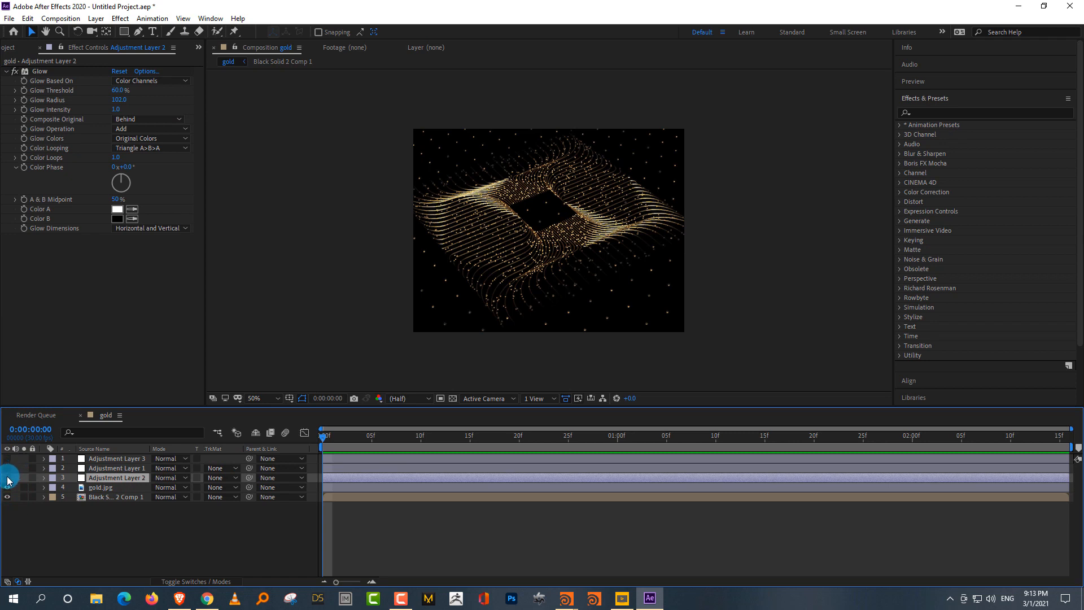
pyautogui.click(7, 478)
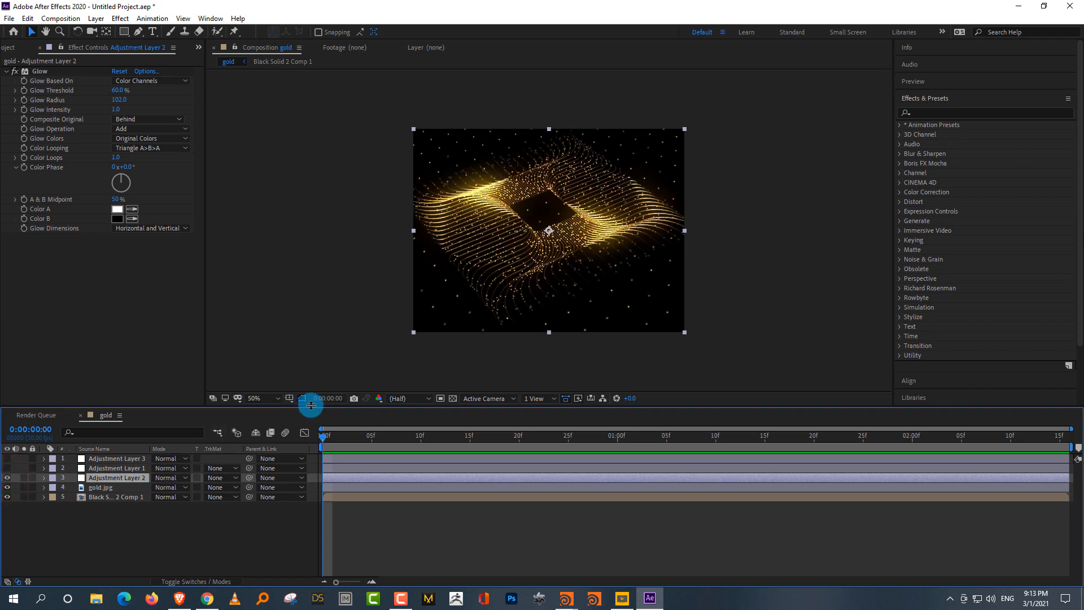
pyautogui.moveTo(311, 406); pyautogui.dragTo(311, 439)
pyautogui.press('/')
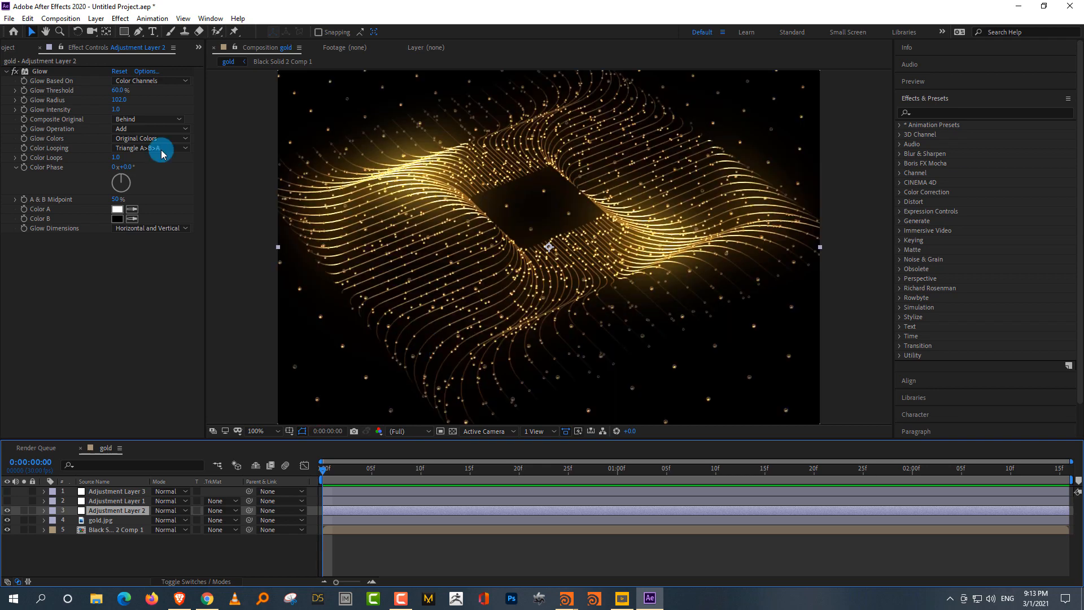
# - Check Adjustment Layer 1's blur map layer, turn the layer on, and set the Camera Lens Blur's Blur Focal Distance to 0.4100
pyautogui.click(119, 501)
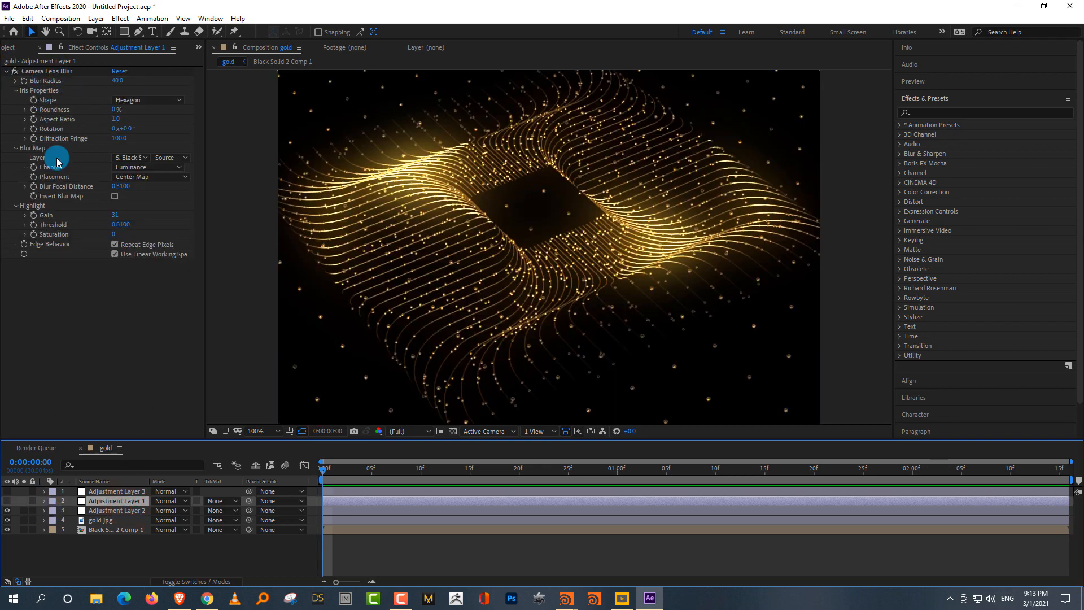
pyautogui.click(131, 158)
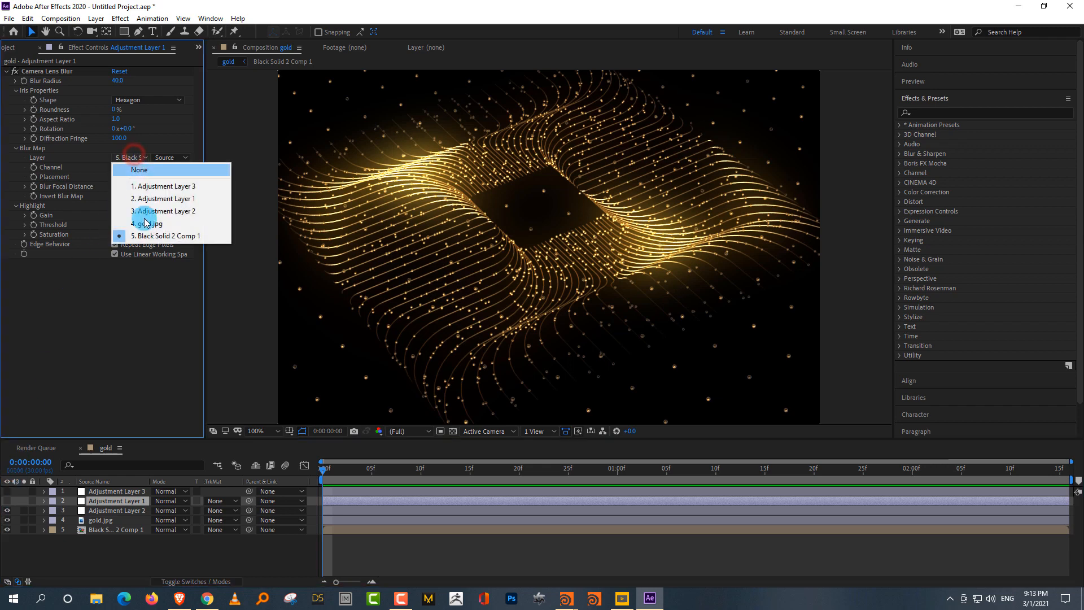
pyautogui.click(140, 390)
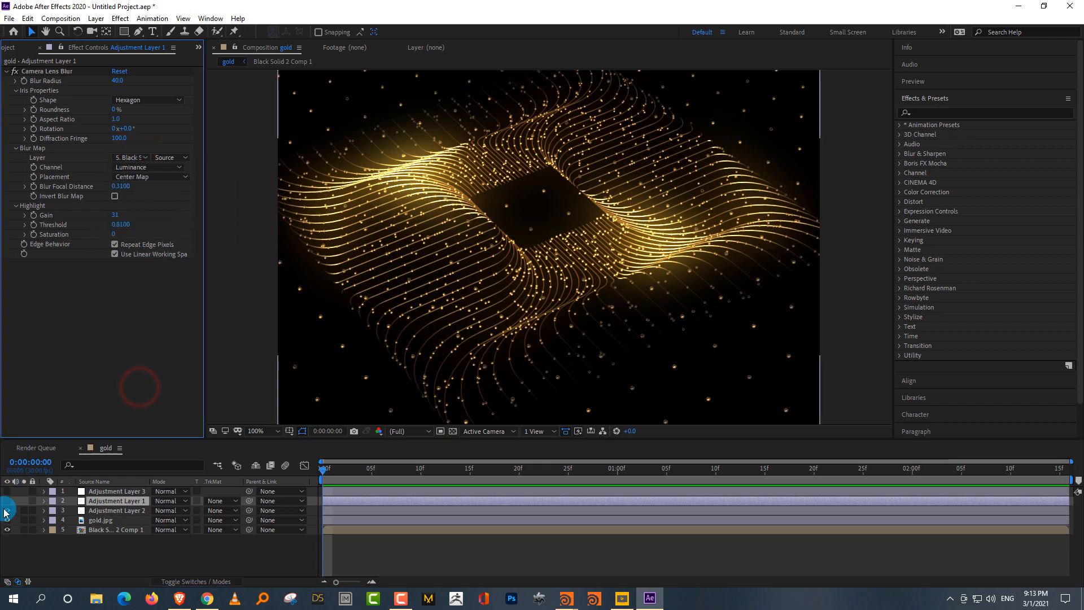
pyautogui.click(7, 501)
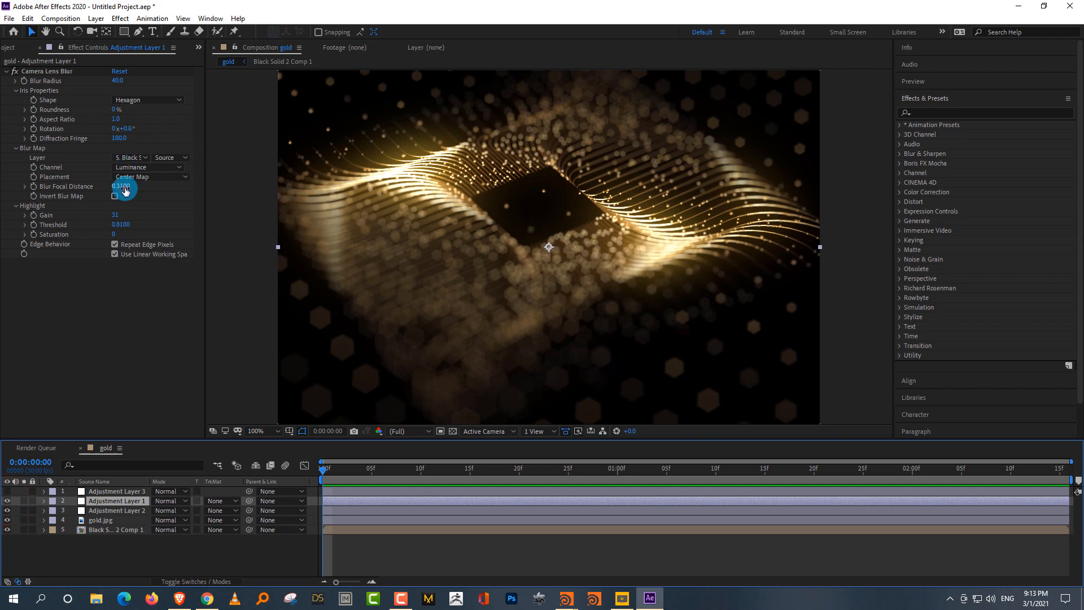
pyautogui.click(112, 193)
pyautogui.moveTo(112, 192); pyautogui.dragTo(134, 192)
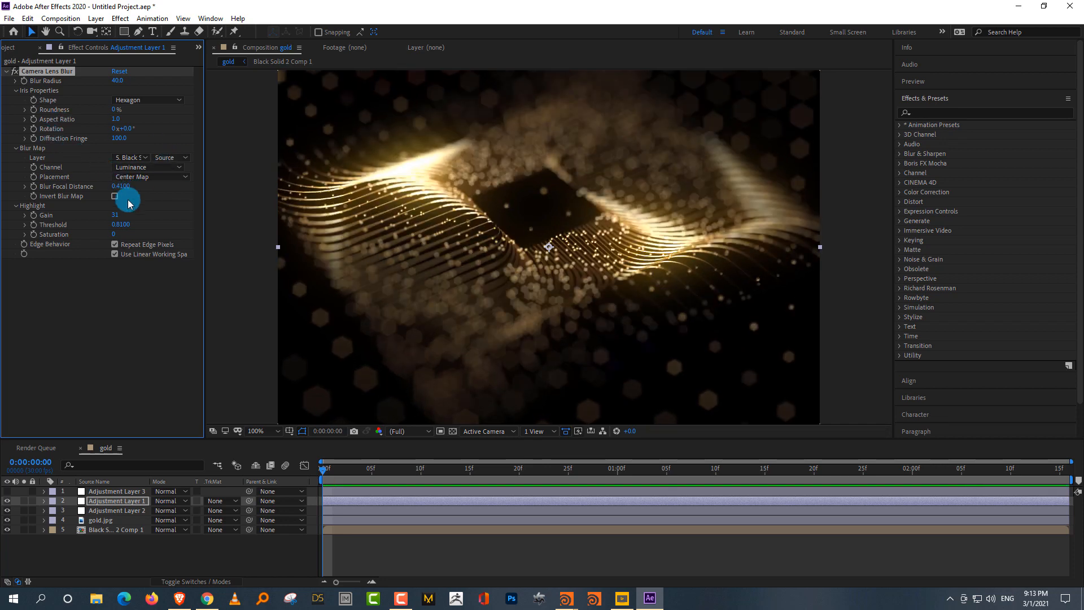
# - Turn on Adjustment Layer 3 with its Lumetri Color grade, enlarge the composition view, and select Adjustment Layer 1
pyautogui.click(91, 492)
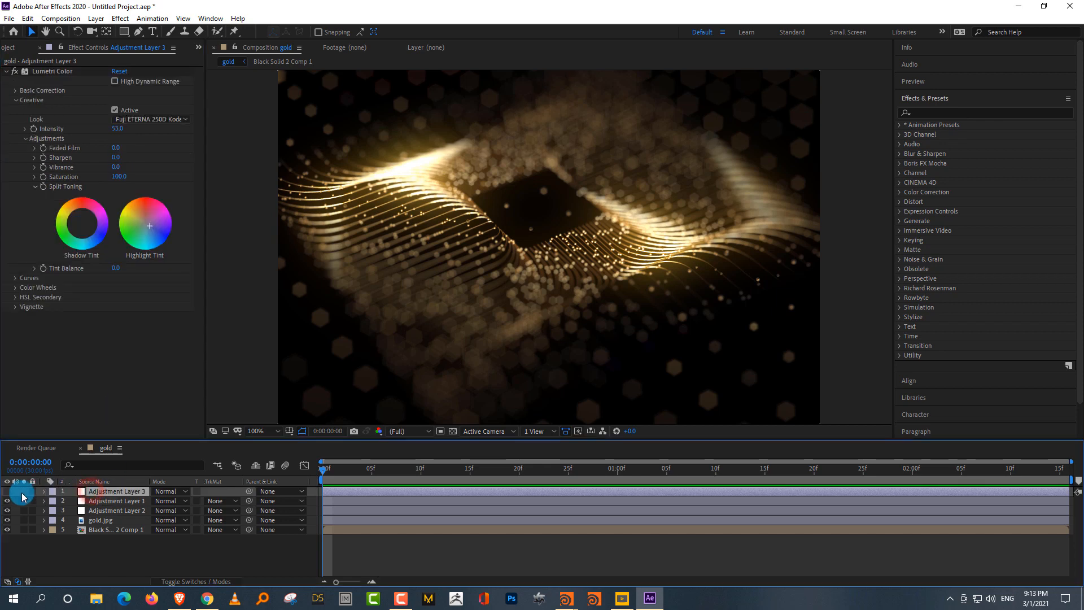
pyautogui.click(7, 491)
pyautogui.click(536, 275)
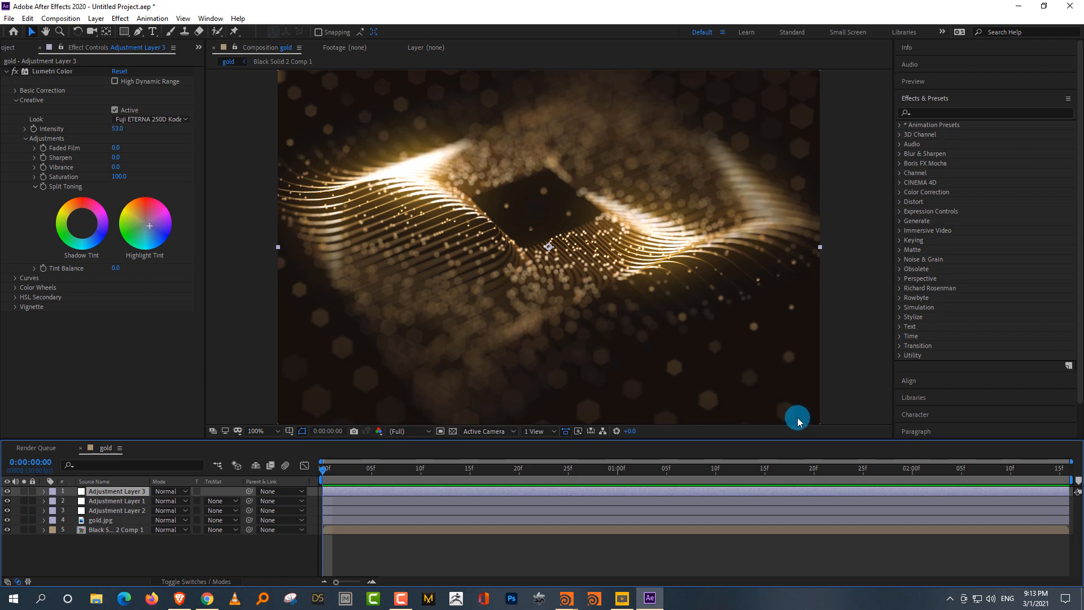
pyautogui.moveTo(772, 438); pyautogui.dragTo(774, 475)
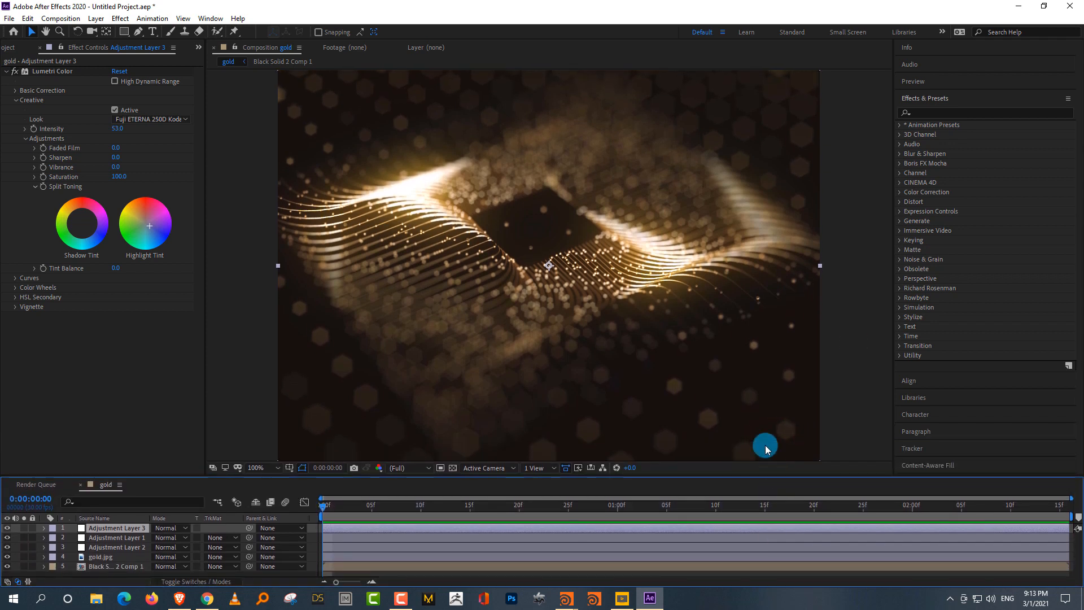
pyautogui.click(112, 537)
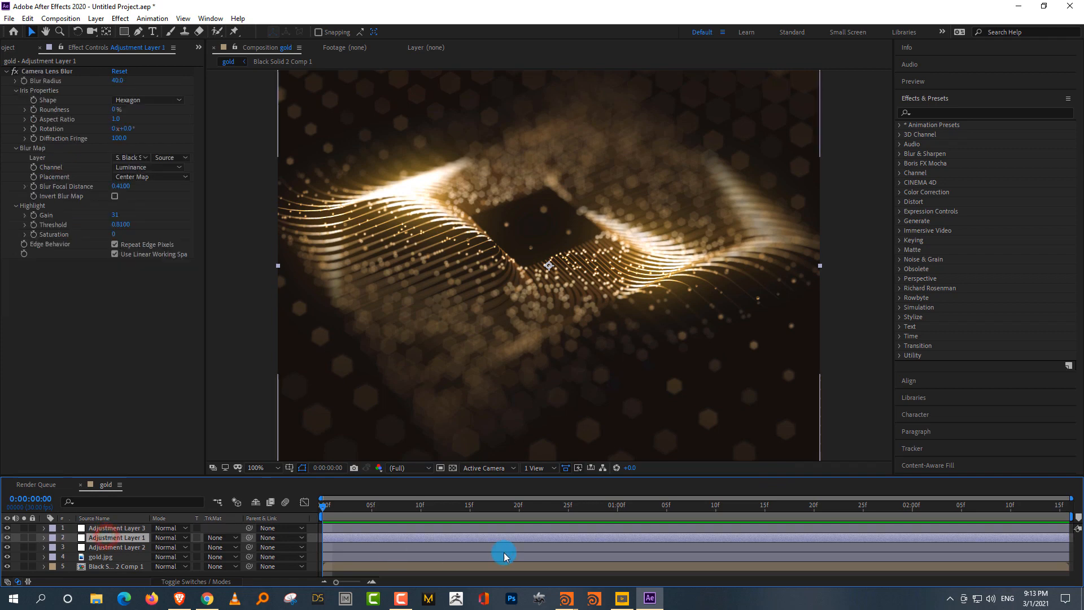
# - Switch back to Houdini and deselect cam1 to review the Mantra render beside the object network
pyautogui.moveTo(568, 595)
pyautogui.click(581, 542)
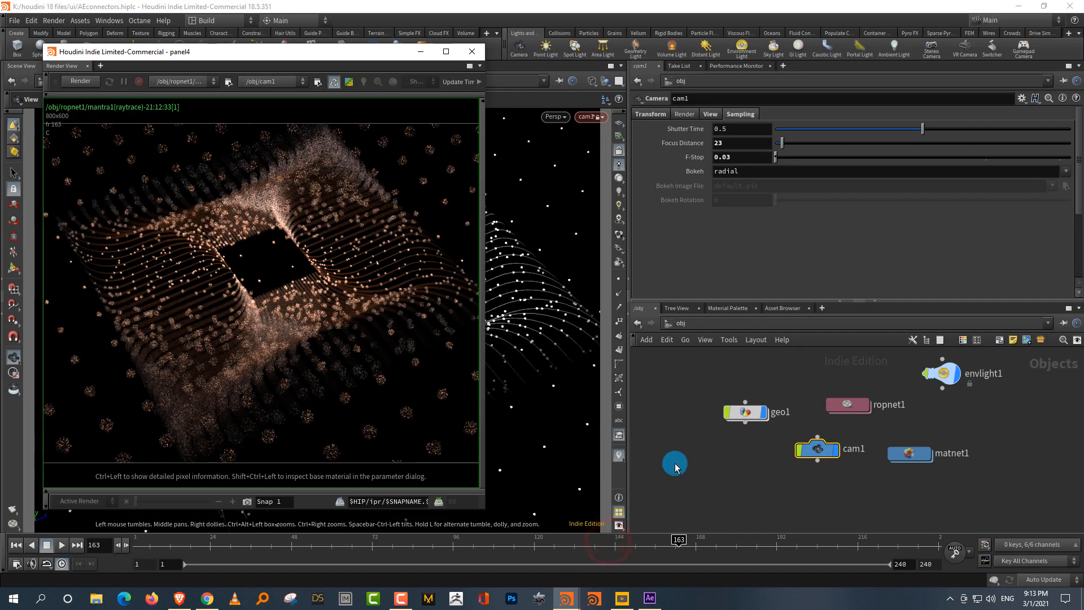
pyautogui.click(715, 375)
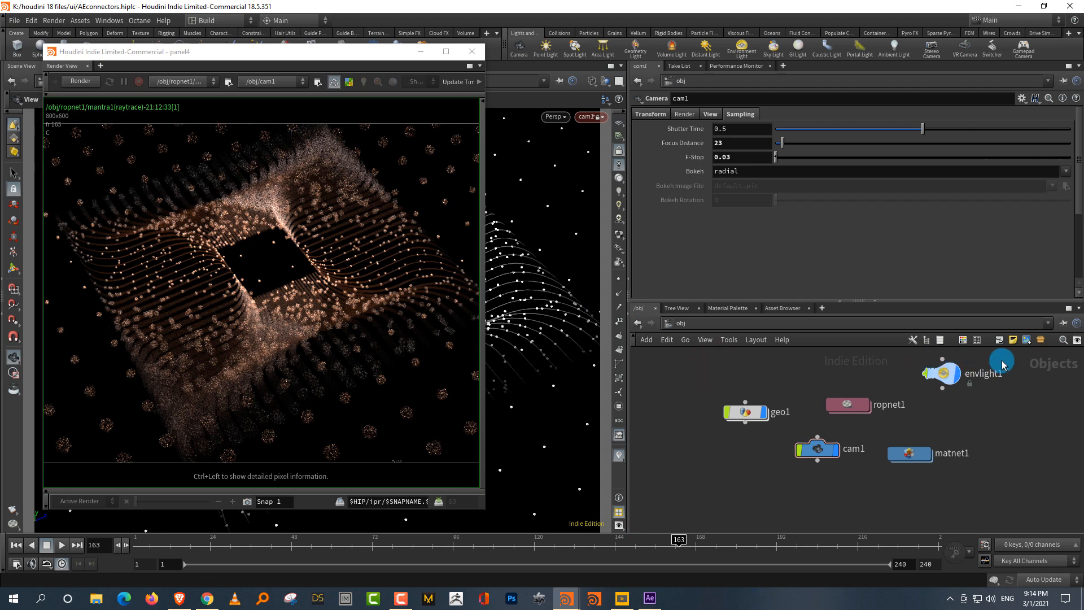
pyautogui.moveTo(945, 376)
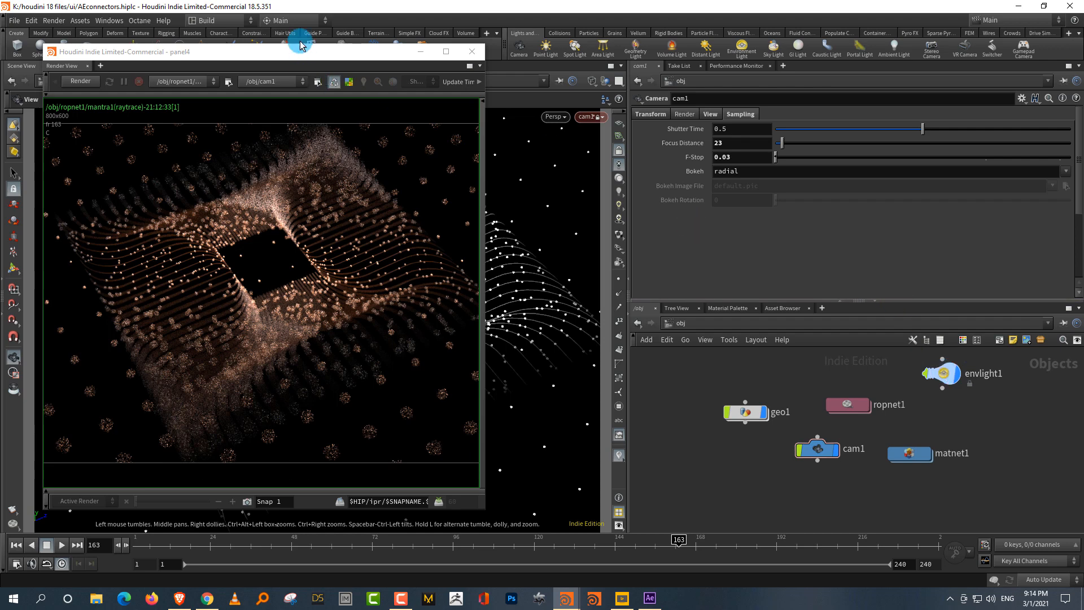
pyautogui.moveTo(304, 51); pyautogui.dragTo(376, 51)
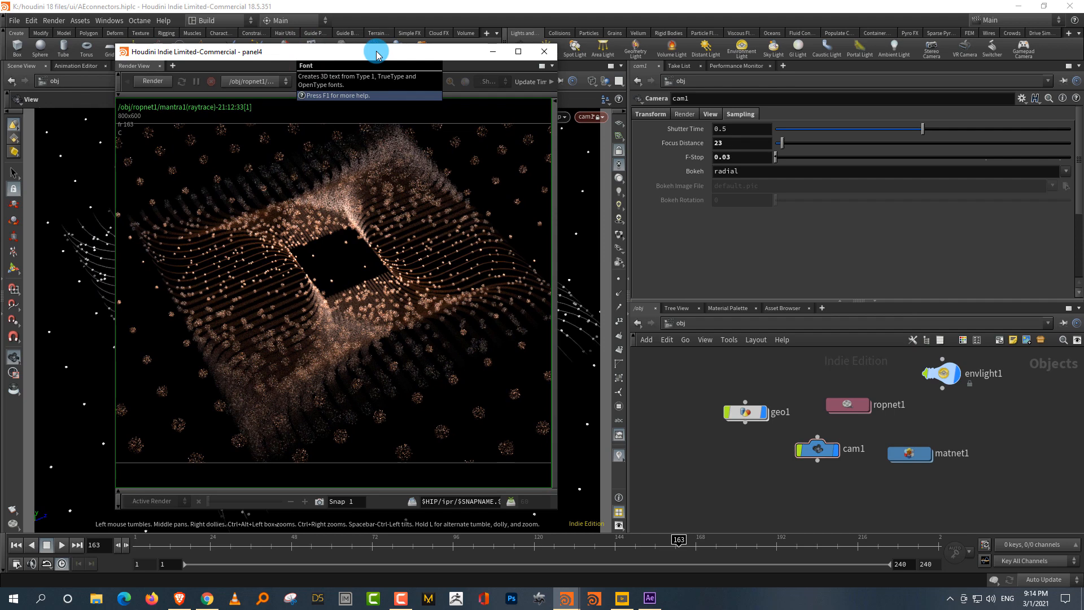
pyautogui.moveTo(376, 53); pyautogui.dragTo(409, 79)
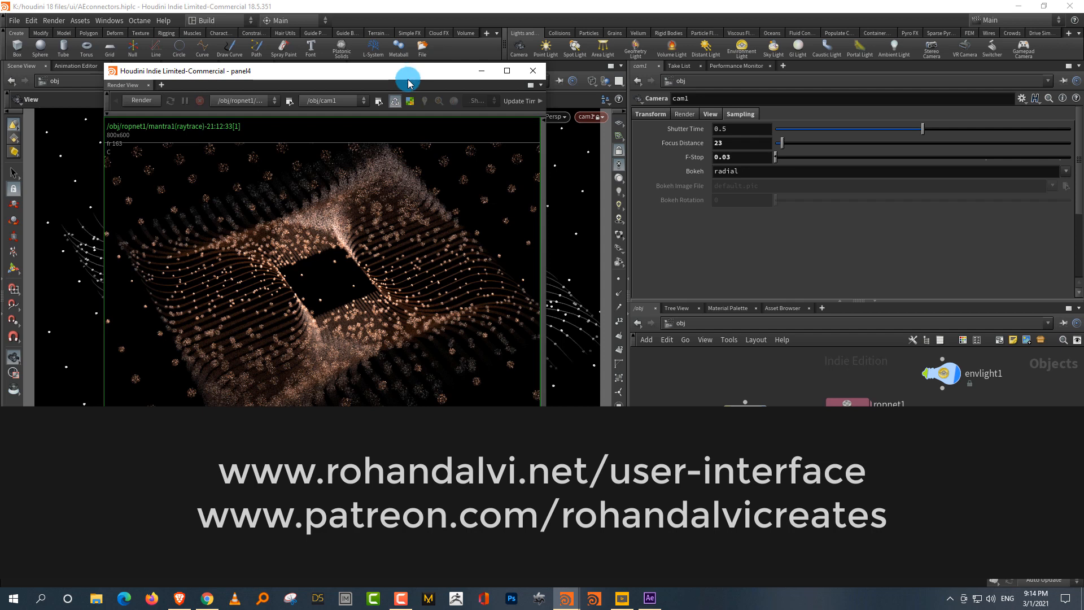
pyautogui.moveTo(369, 80); pyautogui.dragTo(382, 82)
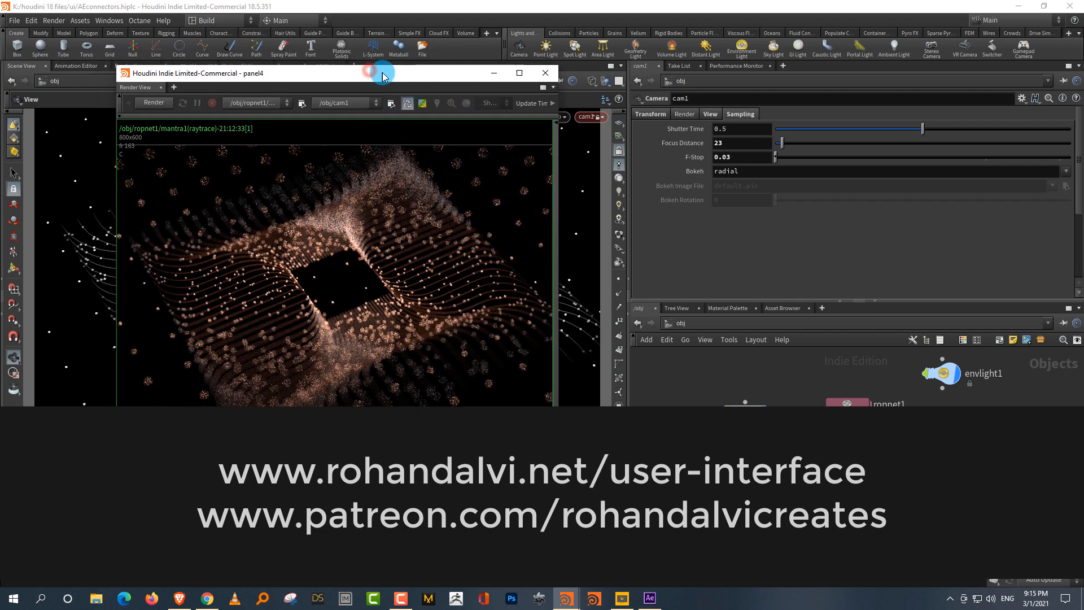